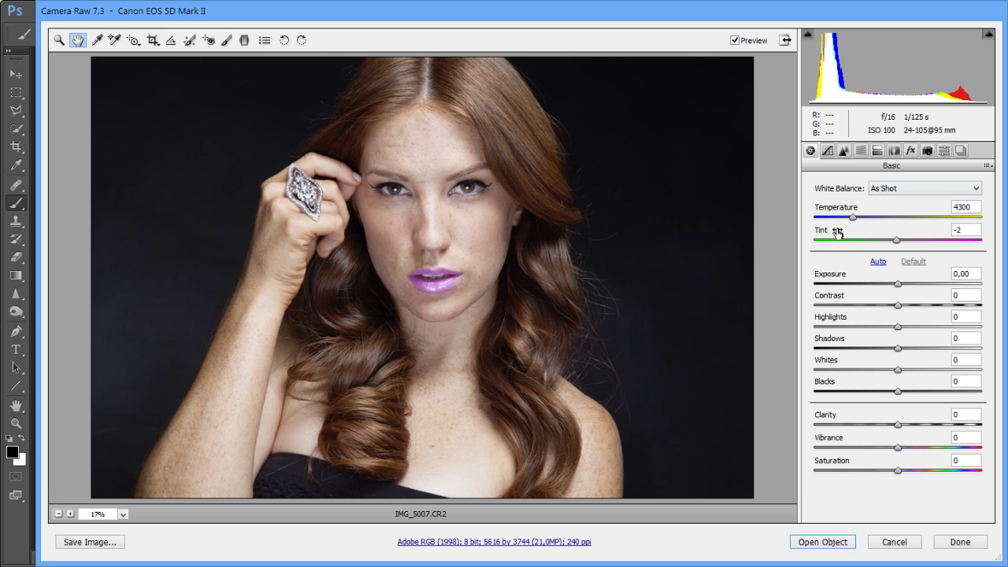
# Try a warmer white balance Temperature on the portrait and return it to 4300
pyautogui.moveTo(853, 217); pyautogui.dragTo(946, 226)
pyautogui.moveTo(943, 217); pyautogui.dragTo(853, 221)
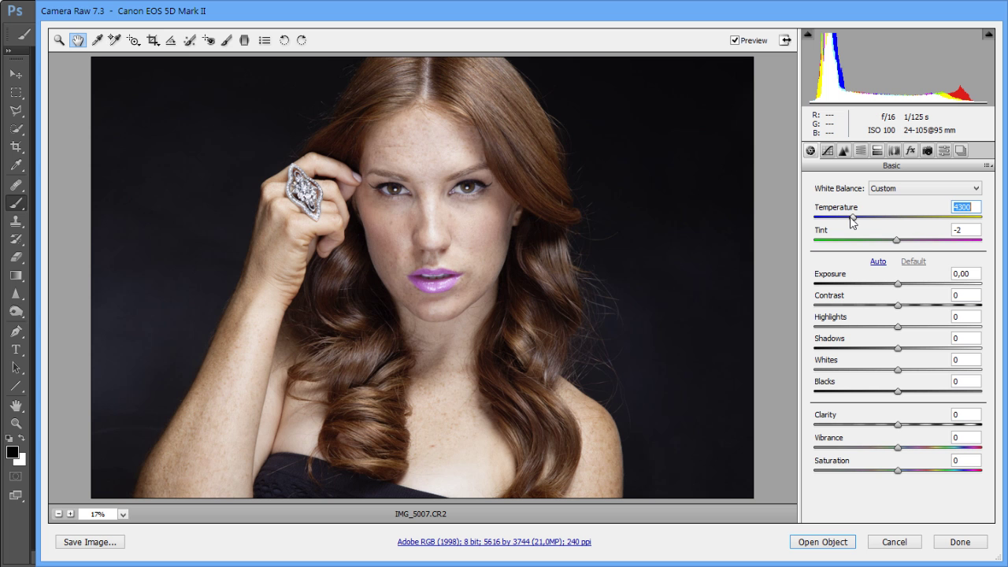
pyautogui.moveTo(852, 221)
pyautogui.mouseDown()
pyautogui.moveTo(924, 217)
pyautogui.moveTo(813, 214)
pyautogui.moveTo(945, 213)
pyautogui.moveTo(856, 236)
pyautogui.mouseUp()
pyautogui.click(682, 373)
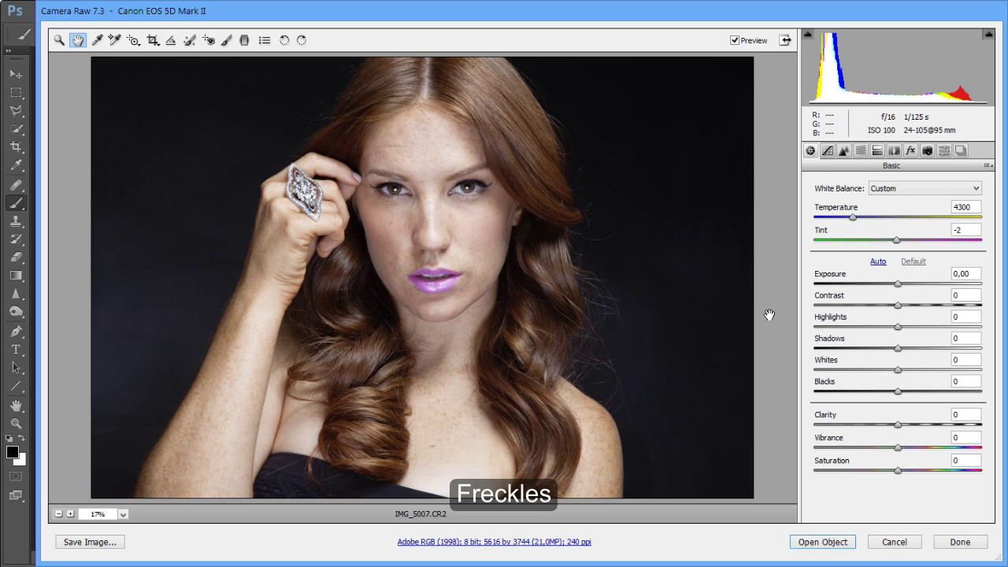
# Examine the freckles and skin texture around the lips and nose at 100% magnification
pyautogui.click(59, 40)
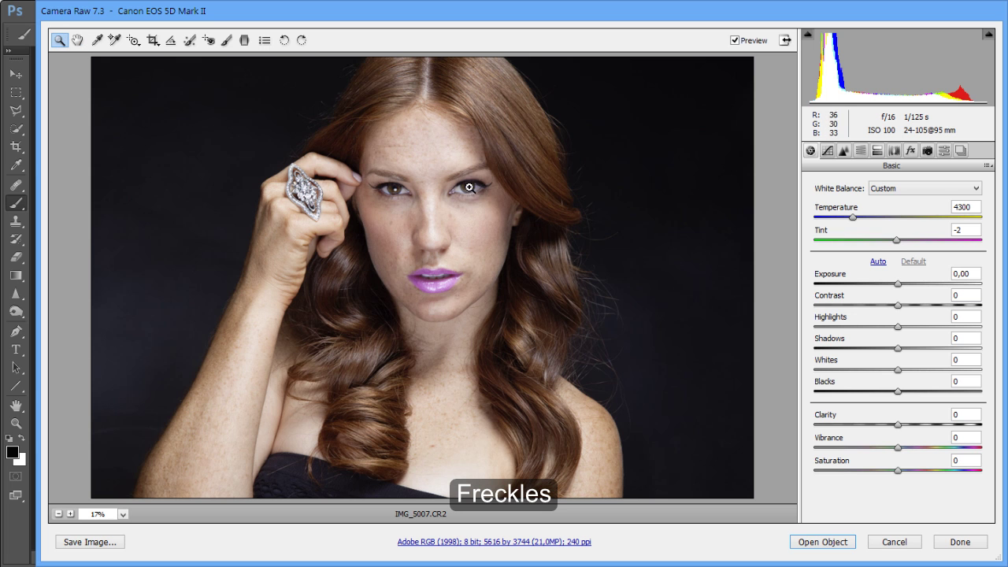
pyautogui.rightClick(459, 206)
pyautogui.click(489, 215)
pyautogui.click(77, 40)
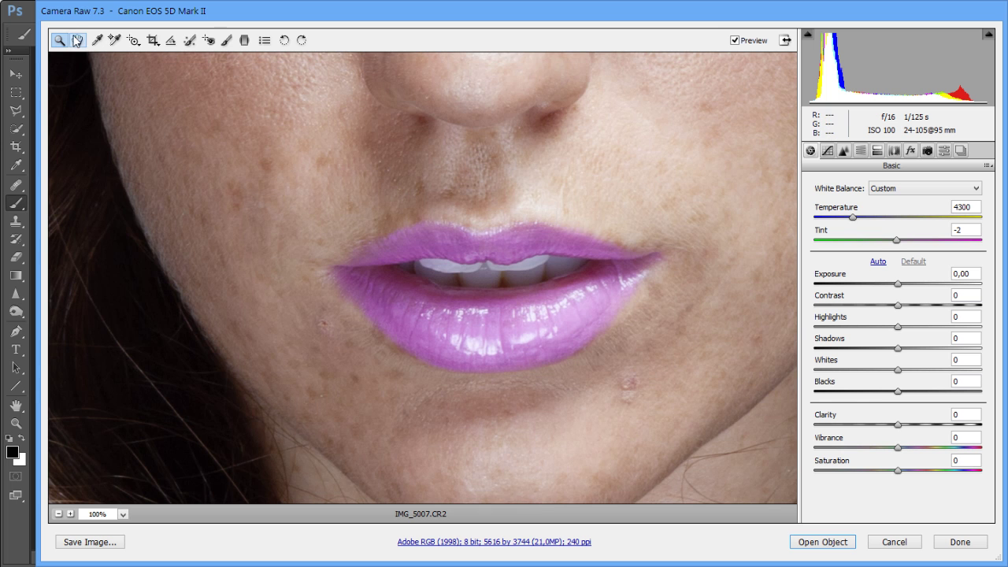
pyautogui.moveTo(510, 289); pyautogui.dragTo(407, 296)
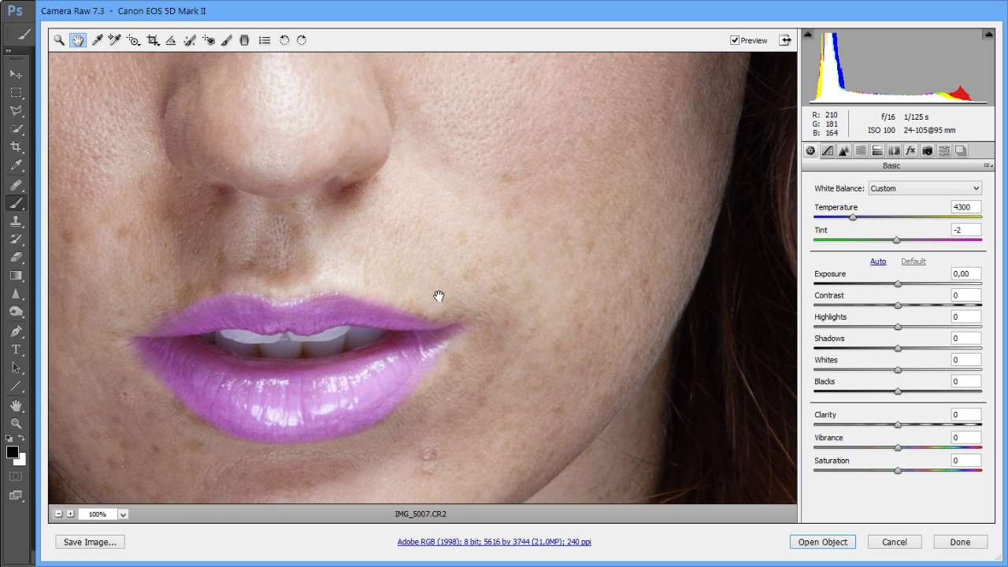
pyautogui.moveTo(299, 254); pyautogui.dragTo(538, 360)
pyautogui.moveTo(533, 168); pyautogui.dragTo(457, 282)
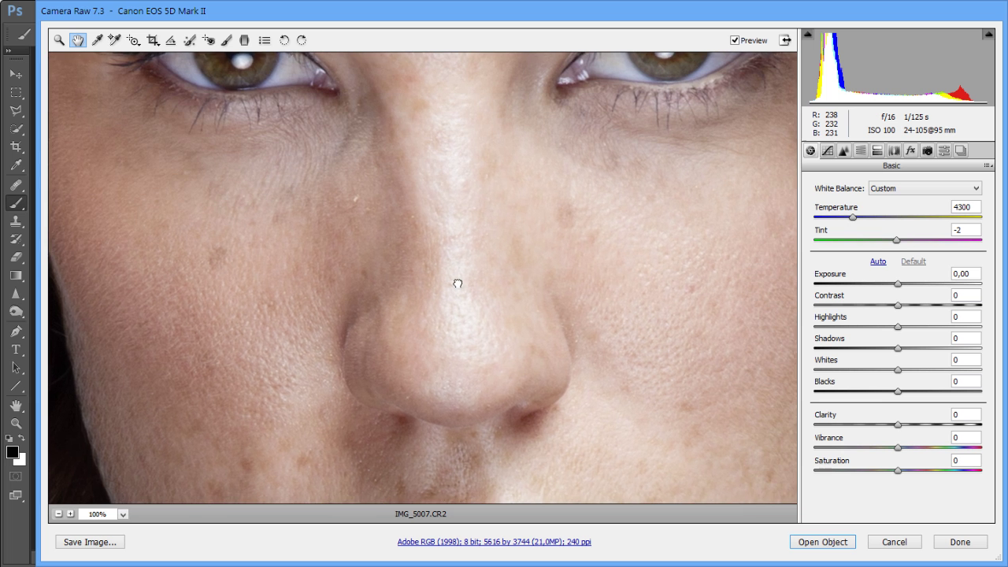
# Examine the freckles around the eyes, forehead and cheeks, and return to viewing the whole portrait
pyautogui.moveTo(603, 272); pyautogui.dragTo(418, 348)
pyautogui.moveTo(307, 196); pyautogui.dragTo(426, 353)
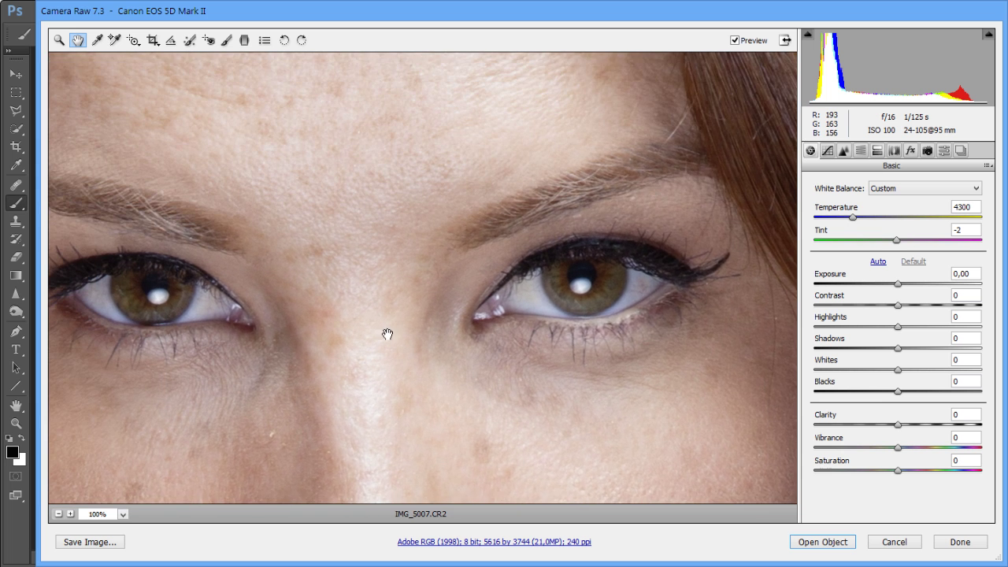
pyautogui.moveTo(370, 326); pyautogui.dragTo(547, 289)
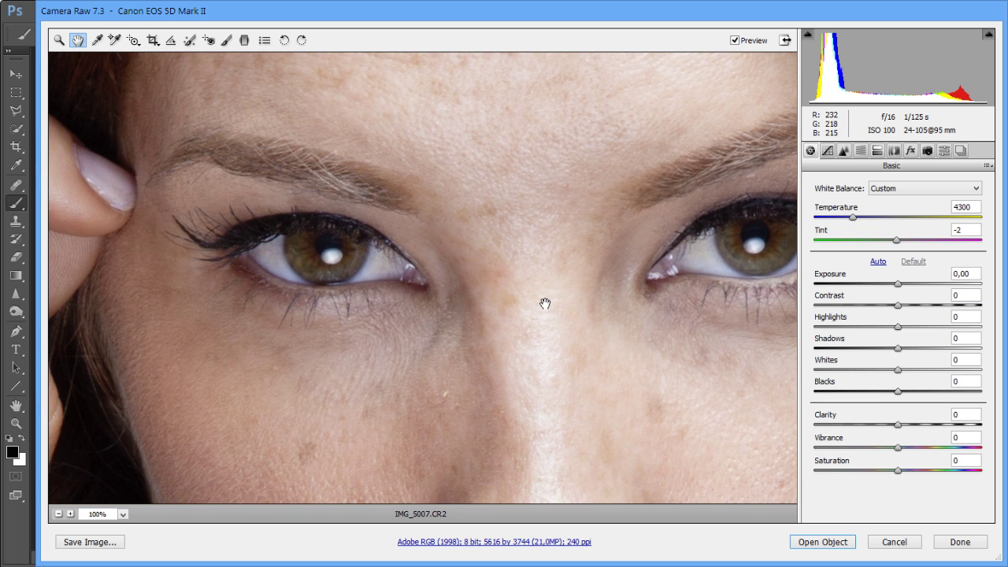
pyautogui.moveTo(509, 313); pyautogui.dragTo(470, 234)
pyautogui.moveTo(542, 423); pyautogui.dragTo(510, 278)
pyautogui.moveTo(454, 304); pyautogui.dragTo(466, 237)
pyautogui.moveTo(504, 315); pyautogui.dragTo(465, 197)
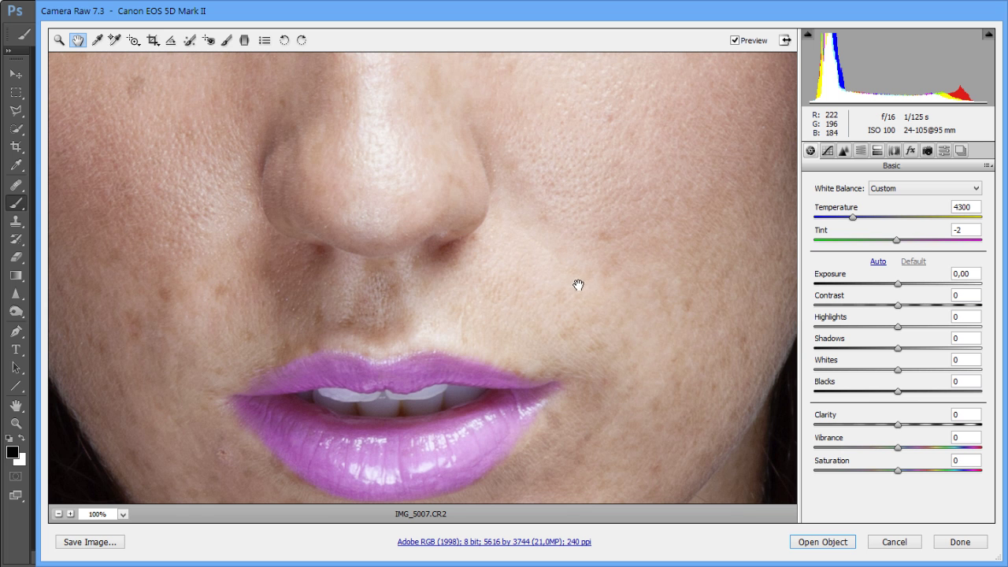
pyautogui.moveTo(632, 335); pyautogui.dragTo(597, 347)
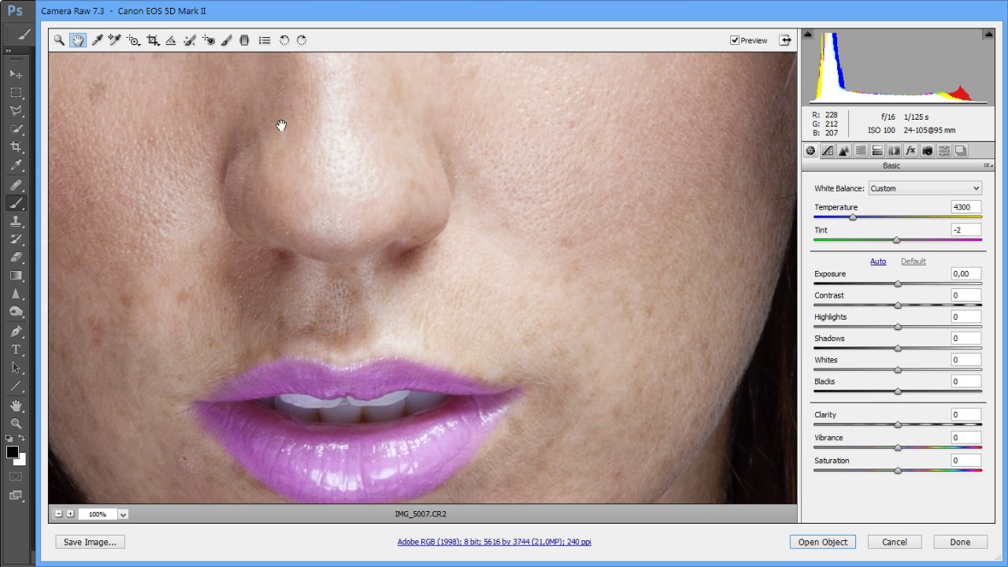
pyautogui.doubleClick(76, 41)
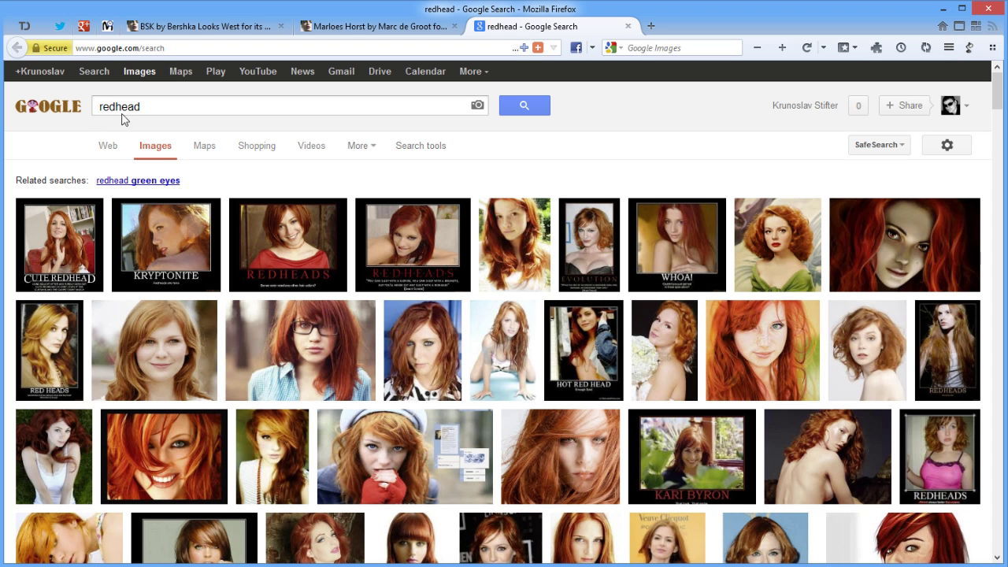
# Switch to Firefox and look through the Google Images results for "redhead" for hair and skin color references
pyautogui.doubleClick(194, 107)
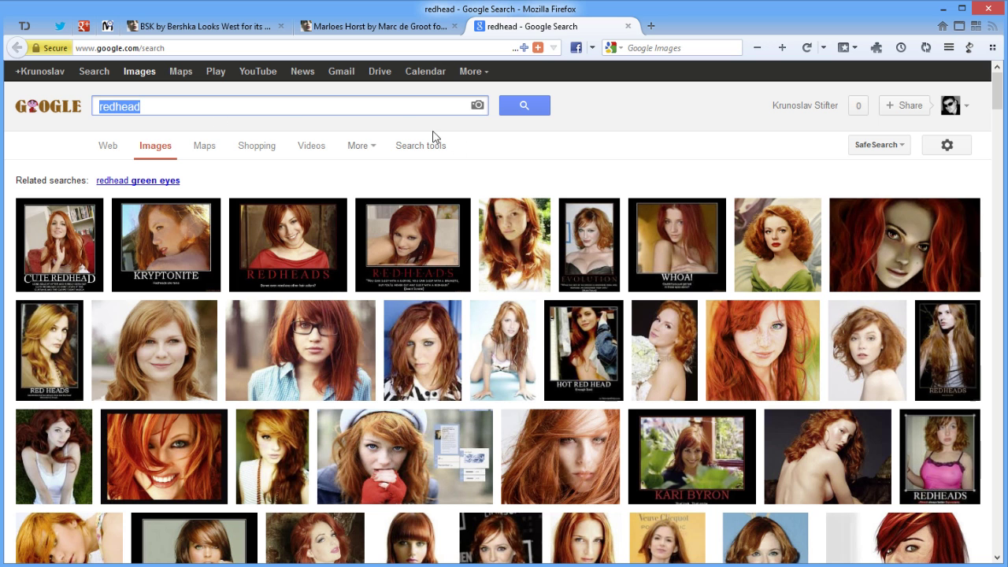
pyautogui.scroll(-4, 534, 331)
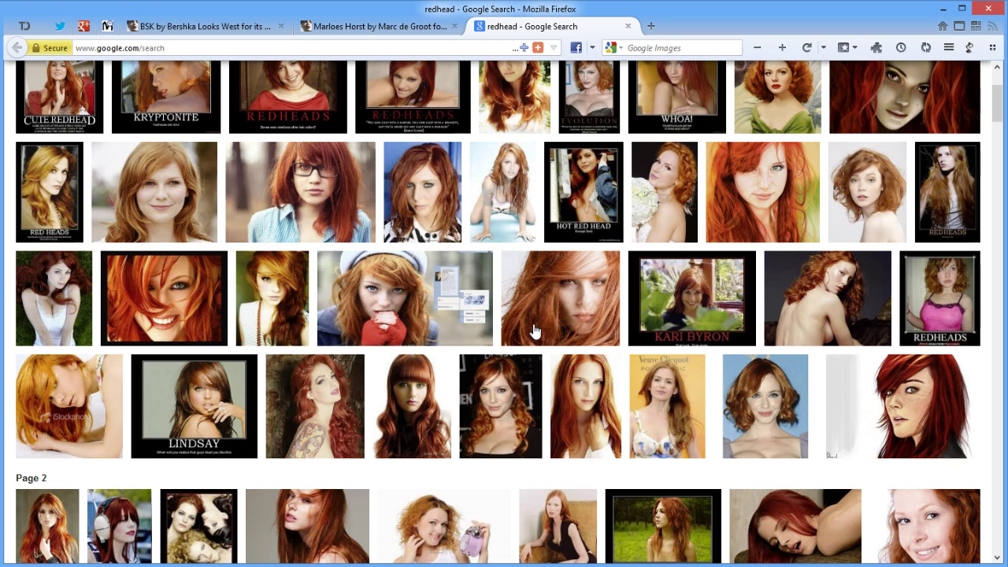
pyautogui.moveTo(88, 197)
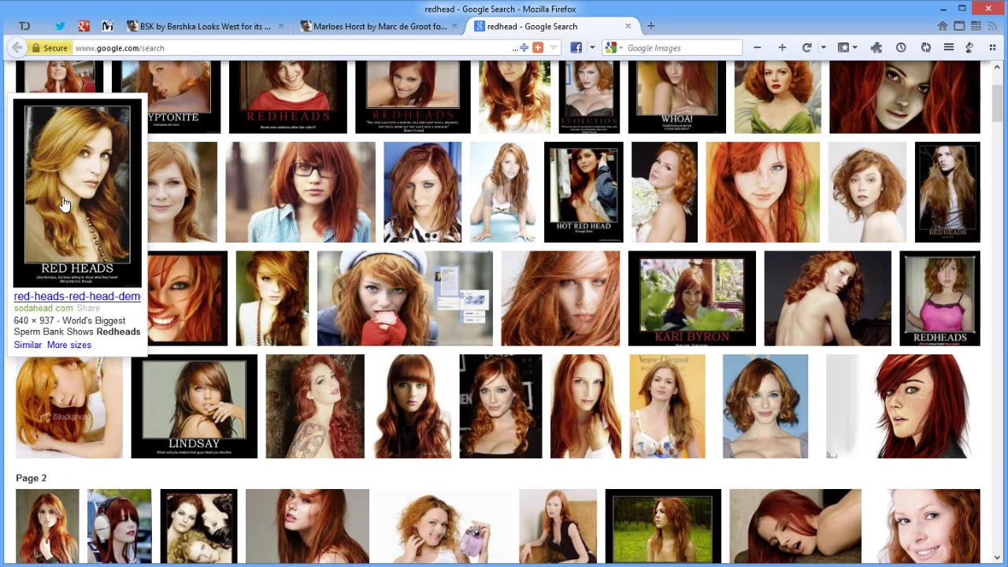
pyautogui.scroll(-3, 741, 293)
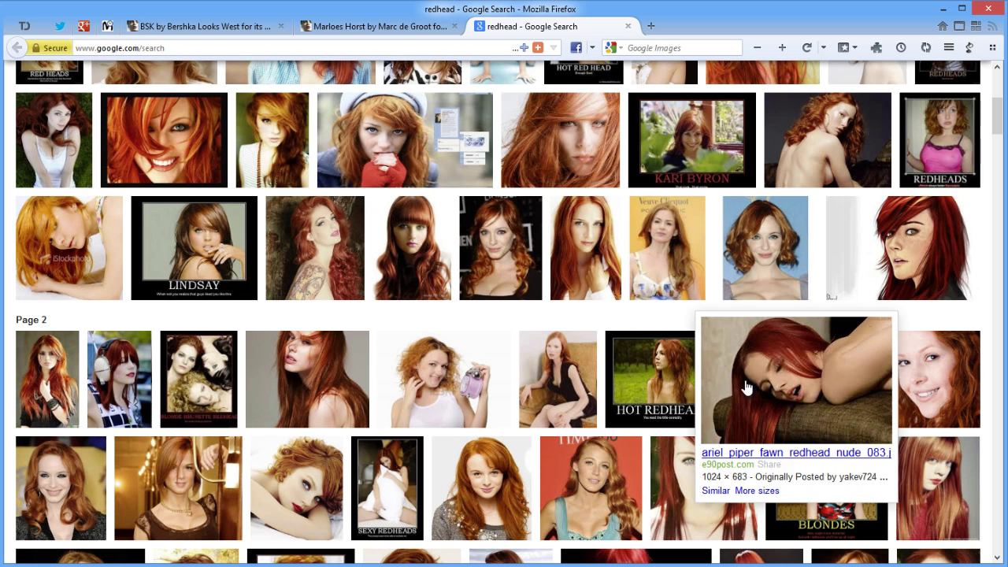
pyautogui.scroll(-3, 366, 366)
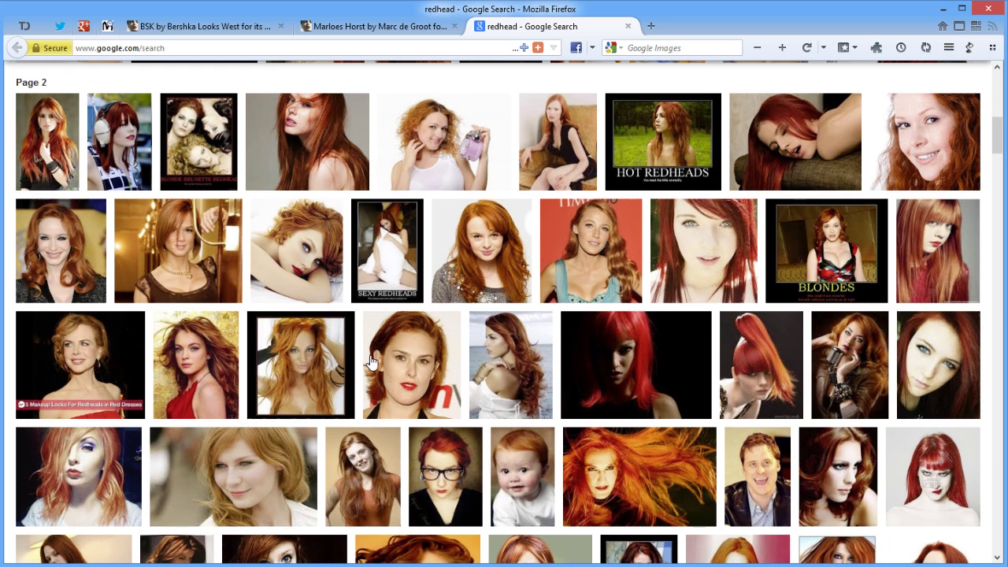
pyautogui.moveTo(464, 257)
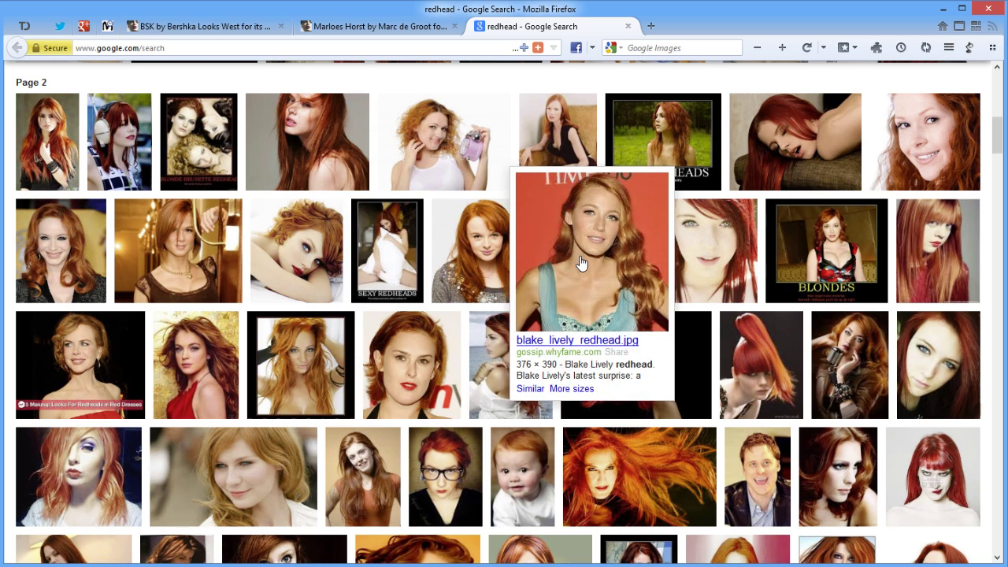
pyautogui.scroll(3, 581, 263)
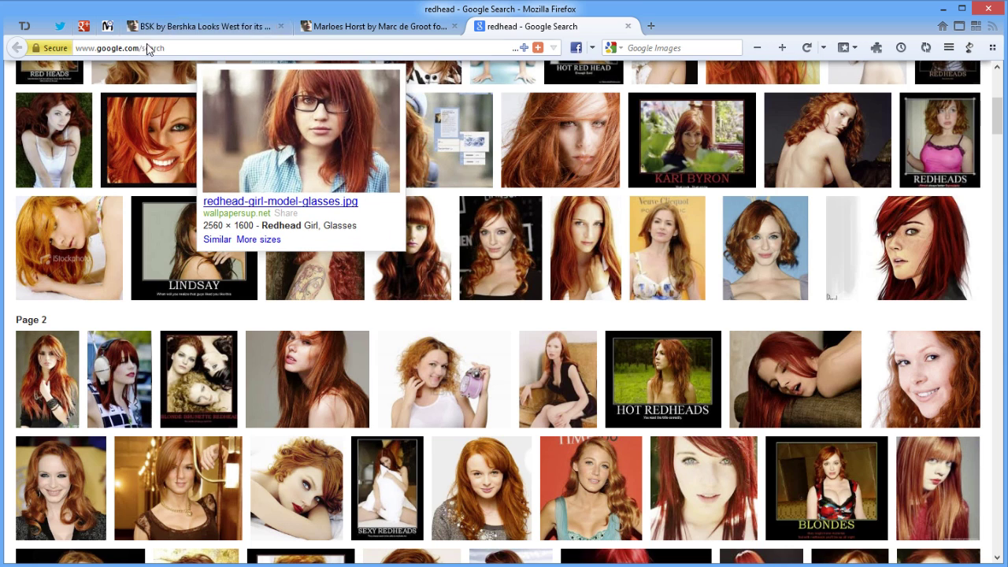
# Examine the red-haired model's photos in the BSK by Bershka October 2012 lookbook article
pyautogui.click(201, 26)
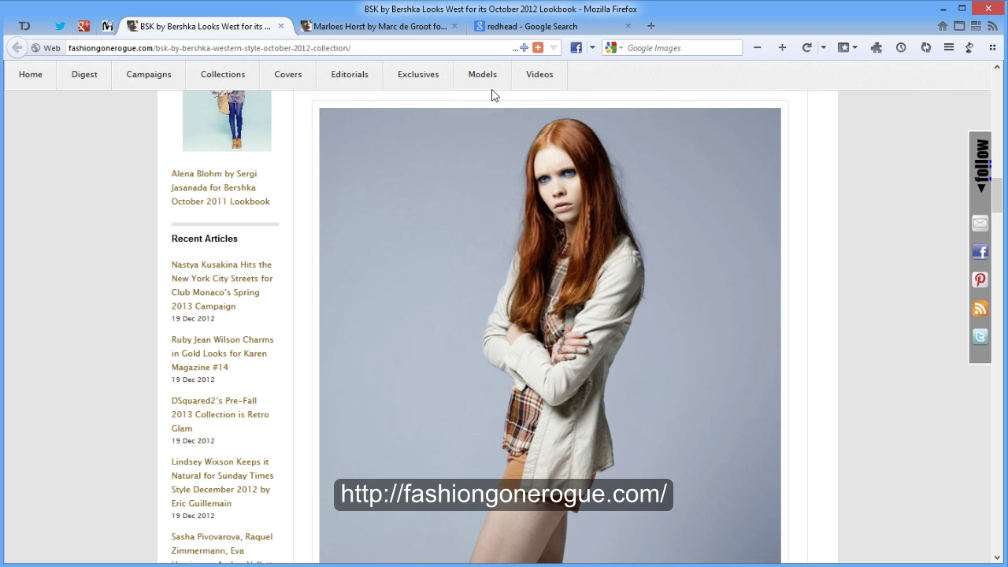
pyautogui.scroll(-5, 641, 197)
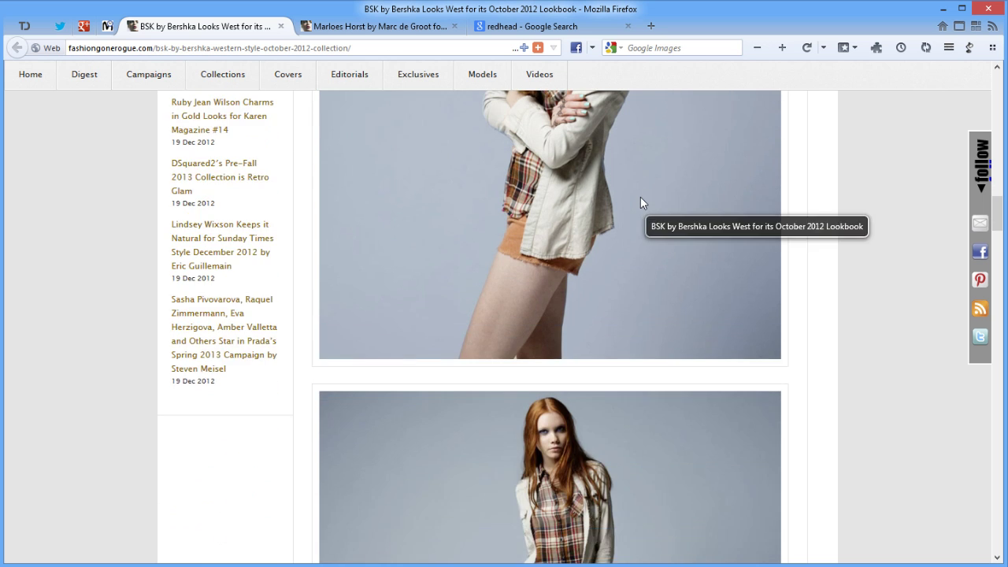
pyautogui.scroll(3, 641, 197)
pyautogui.scroll(4, 641, 203)
pyautogui.scroll(-2, 641, 203)
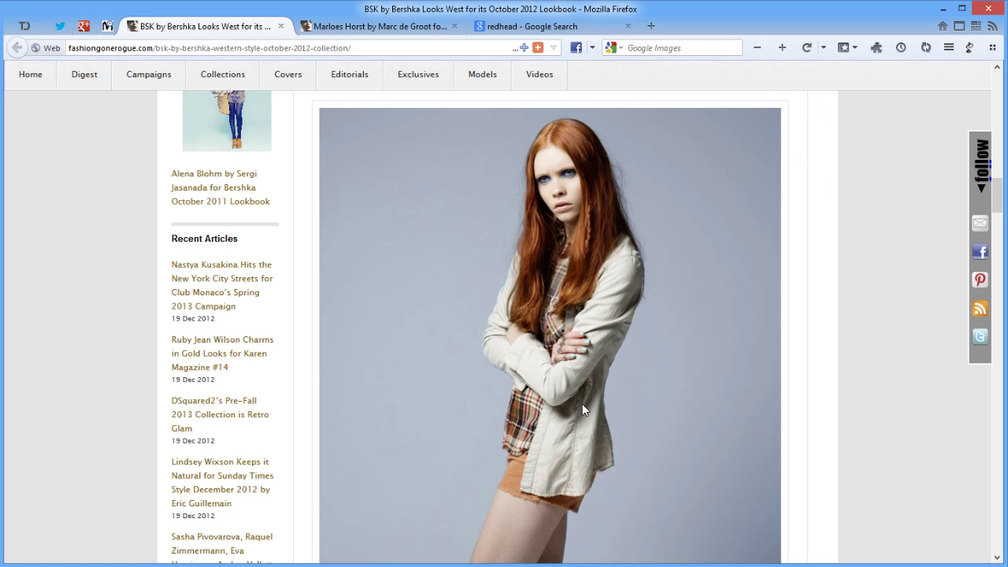
# Examine the red-haired portrait in the Jackie September/October 2010 editorial, and go back to the Bershka lookbook article
pyautogui.click(369, 26)
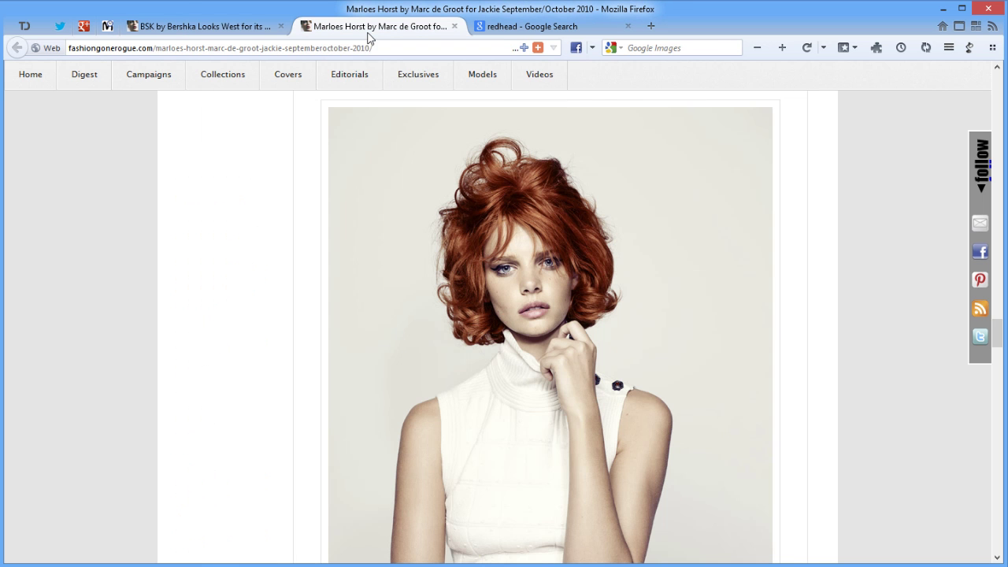
pyautogui.scroll(-1, 367, 259)
pyautogui.scroll(2, 368, 260)
pyautogui.click(214, 31)
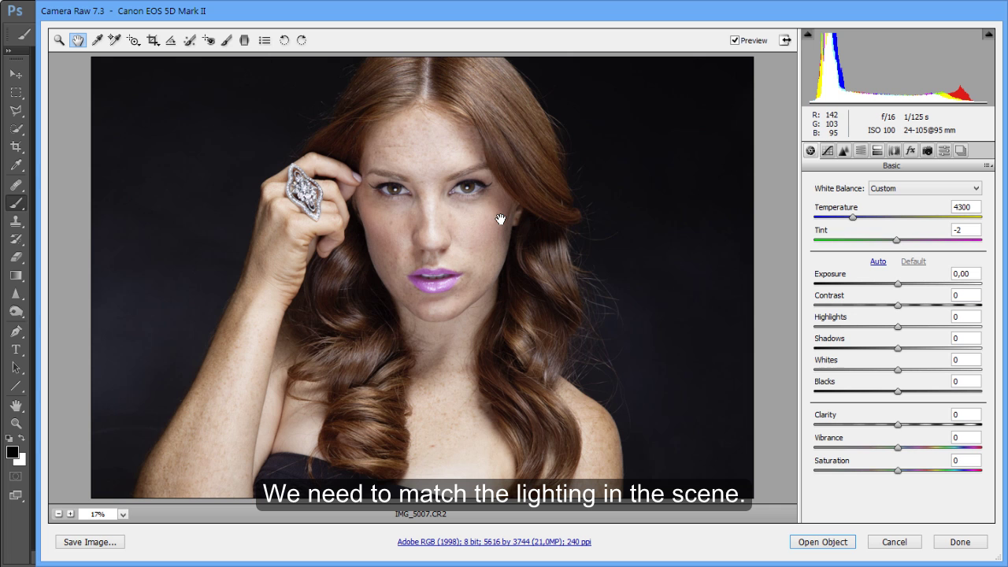
# Set up a new Graduated Filter in Camera Raw with no color tint, Temperature 0 and Exposure -0.25
pyautogui.click(245, 44)
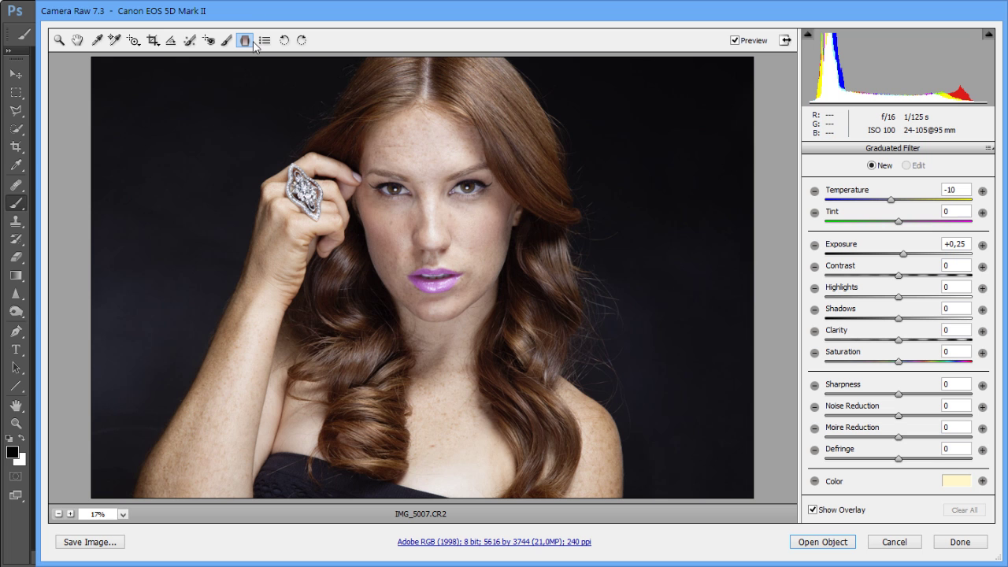
pyautogui.click(955, 480)
pyautogui.moveTo(286, 296); pyautogui.dragTo(183, 325)
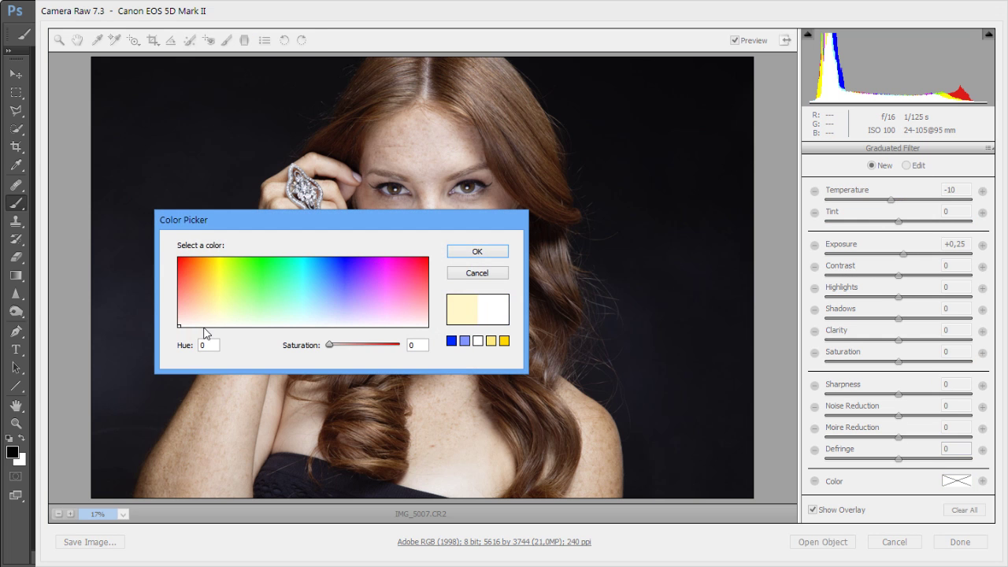
pyautogui.click(471, 253)
pyautogui.doubleClick(892, 202)
pyautogui.moveTo(905, 257); pyautogui.dragTo(895, 257)
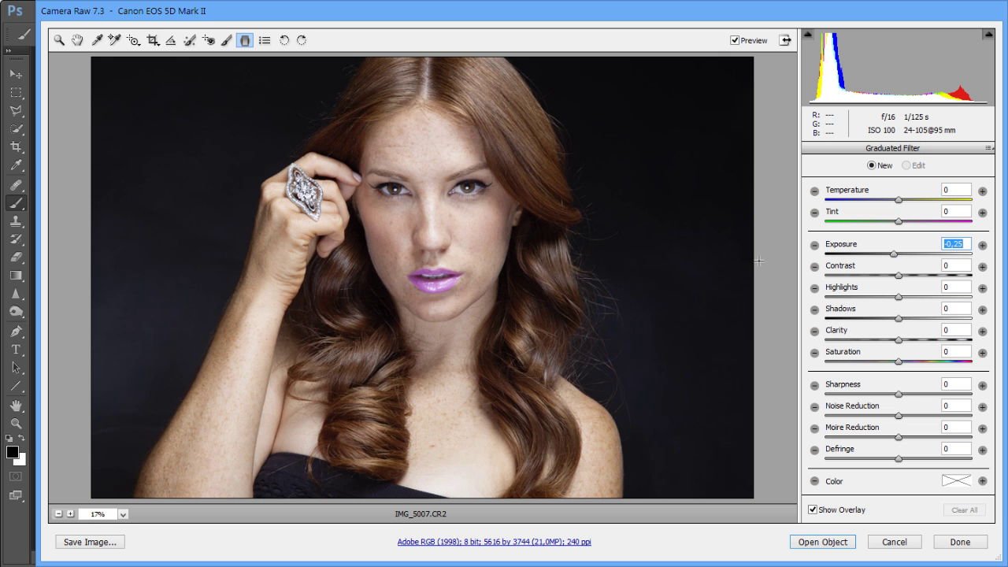
# Draw a horizontal graduated filter from the photo's right edge to the raised hand and set its Exposure to -1.00
pyautogui.moveTo(757, 263); pyautogui.dragTo(310, 264)
pyautogui.moveTo(899, 254); pyautogui.dragTo(884, 257)
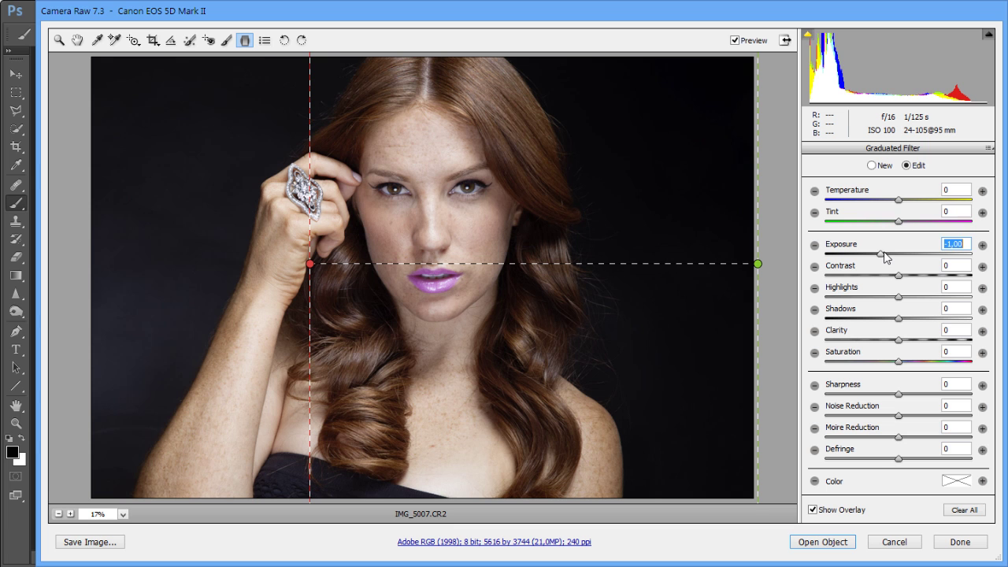
pyautogui.click(773, 230)
pyautogui.press('h')
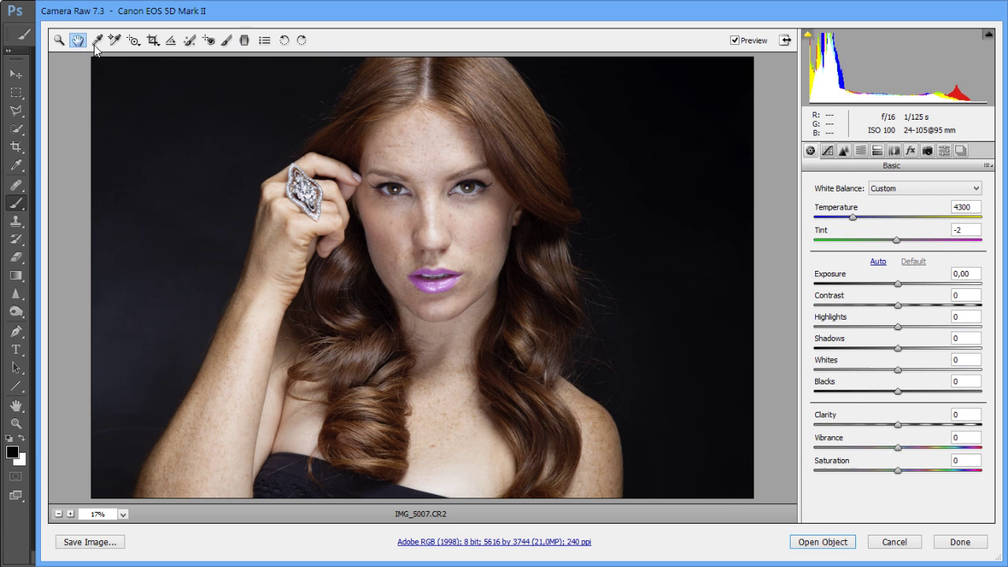
# Compare the portrait with and without the adjustments using the preview
pyautogui.click(742, 41)
pyautogui.click(742, 41)
pyautogui.click(735, 40)
pyautogui.click(735, 40)
# Try a second graduated filter from the photo's left edge to the face with Exposure +0.50, and delete it
pyautogui.click(244, 40)
pyautogui.moveTo(89, 256); pyautogui.dragTo(489, 239)
pyautogui.doubleClick(884, 254)
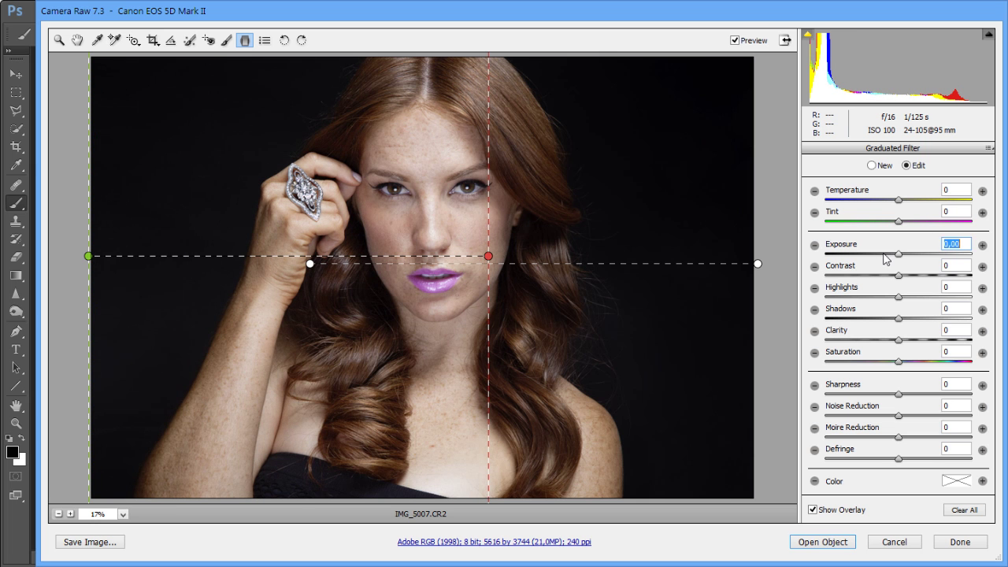
pyautogui.moveTo(902, 321)
pyautogui.mouseDown()
pyautogui.moveTo(948, 321)
pyautogui.moveTo(901, 315)
pyautogui.mouseUp()
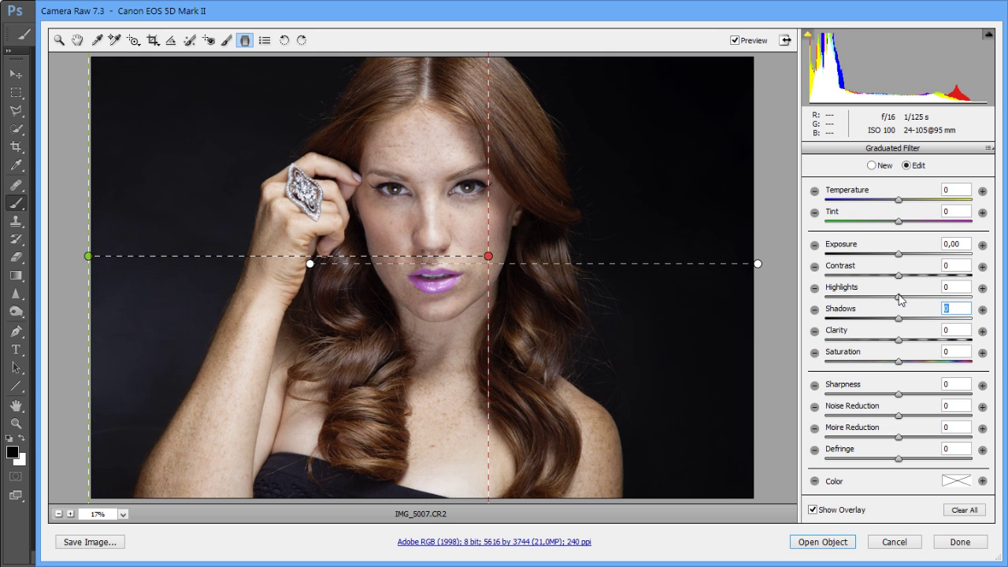
pyautogui.moveTo(898, 254); pyautogui.dragTo(907, 256)
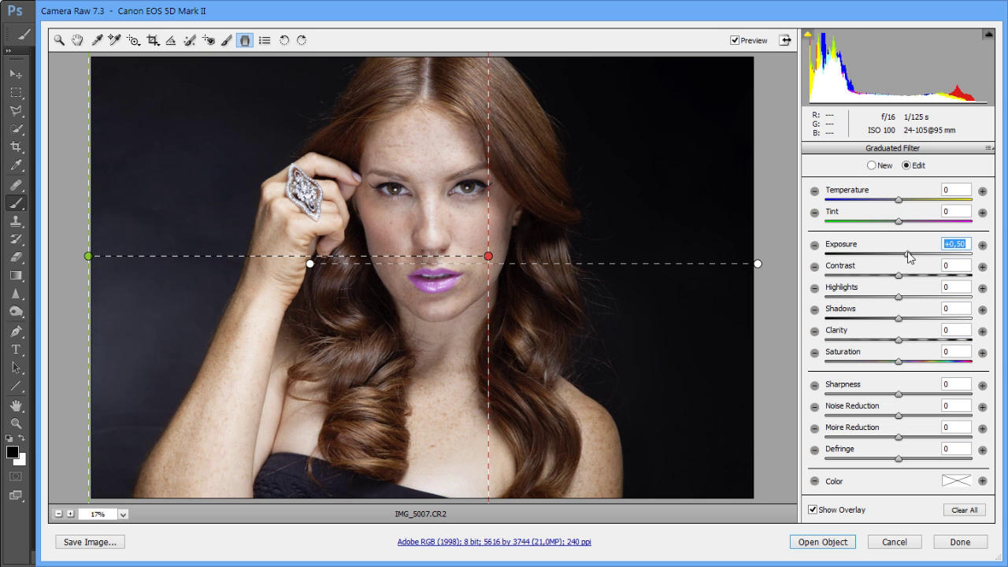
pyautogui.doubleClick(908, 256)
pyautogui.click(89, 258)
pyautogui.press('Delete')
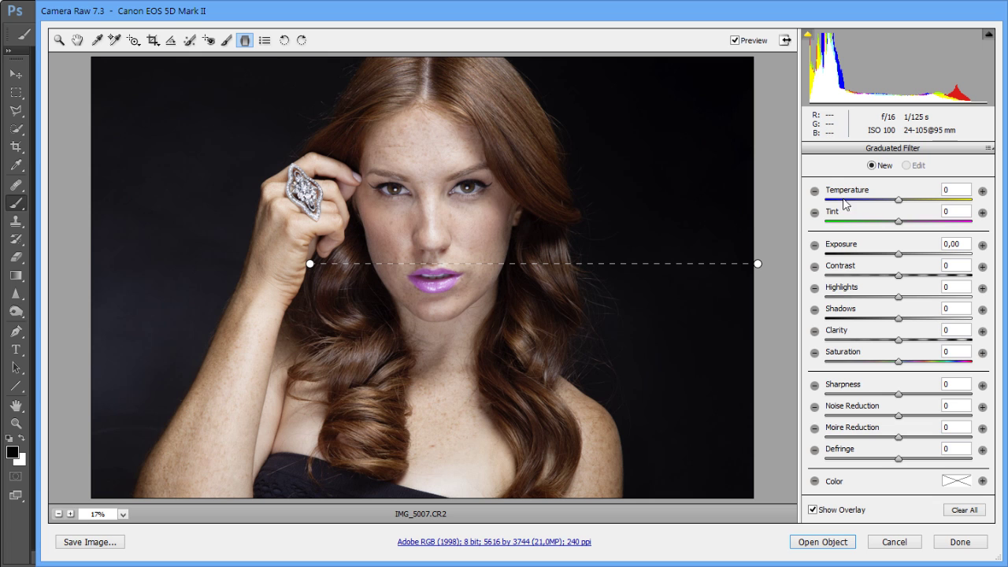
pyautogui.click(760, 264)
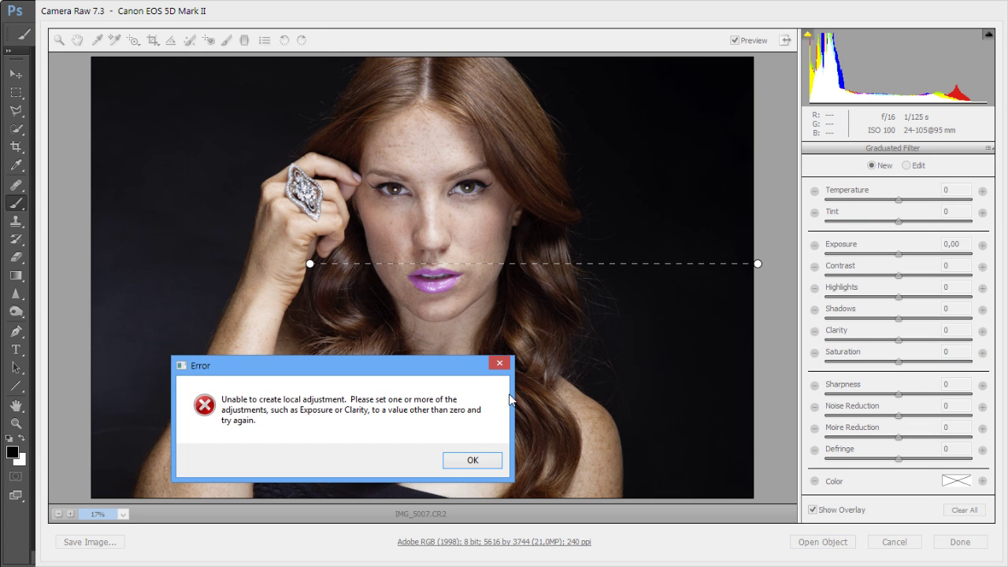
pyautogui.click(473, 461)
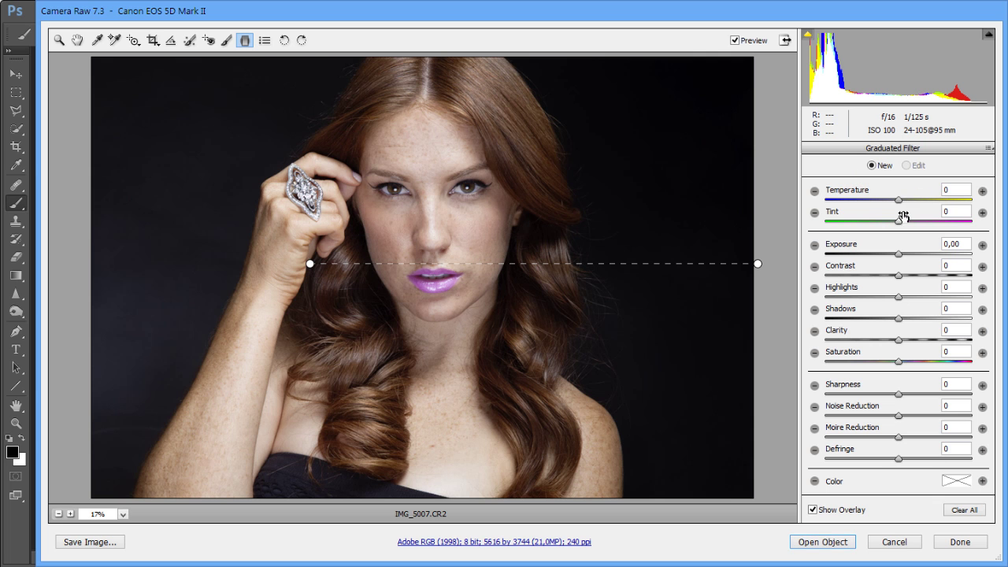
pyautogui.click(78, 40)
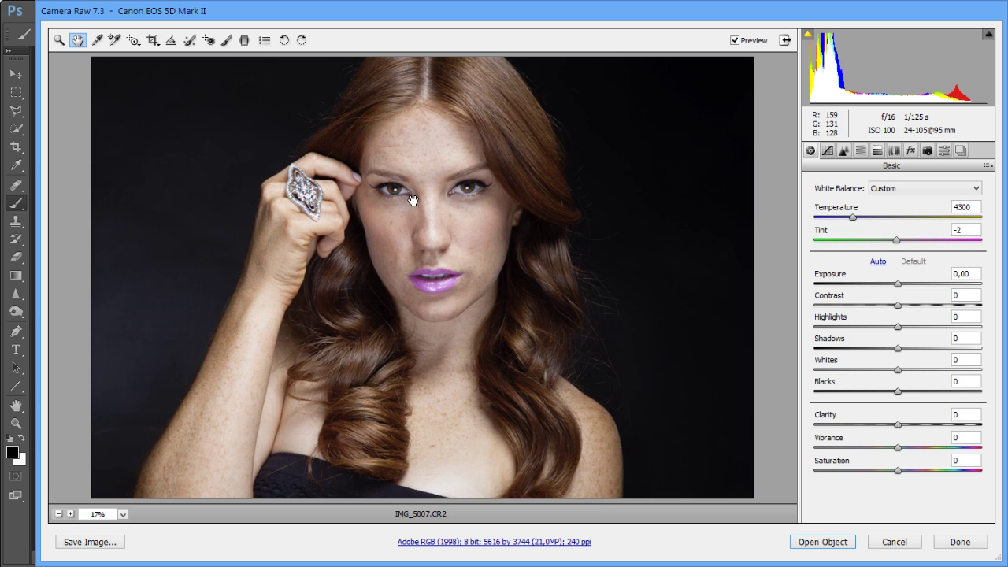
# Examine the darker skin patches on the face and raised hand up close, and return to the full portrait
pyautogui.click(59, 39)
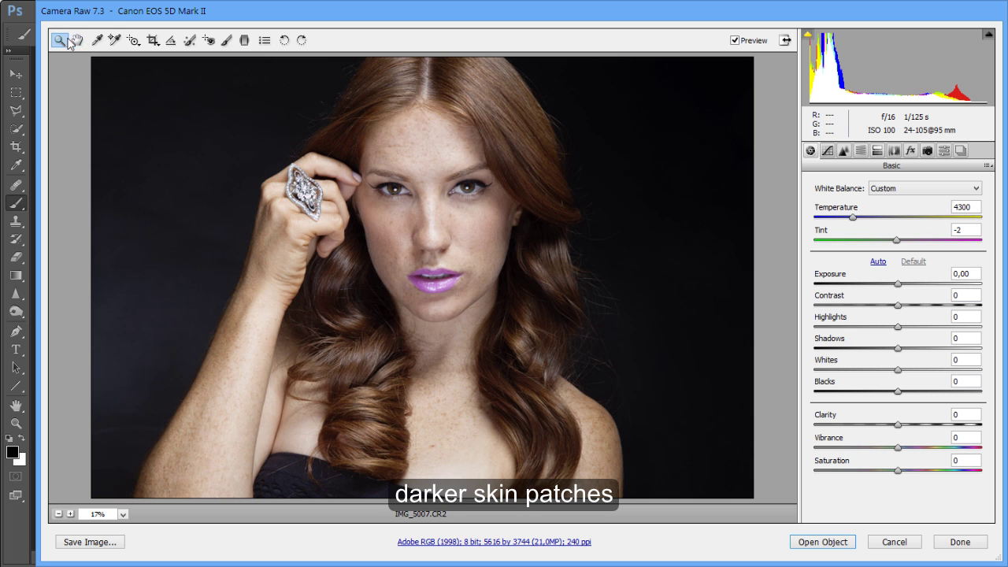
pyautogui.moveTo(333, 121); pyautogui.dragTo(481, 325)
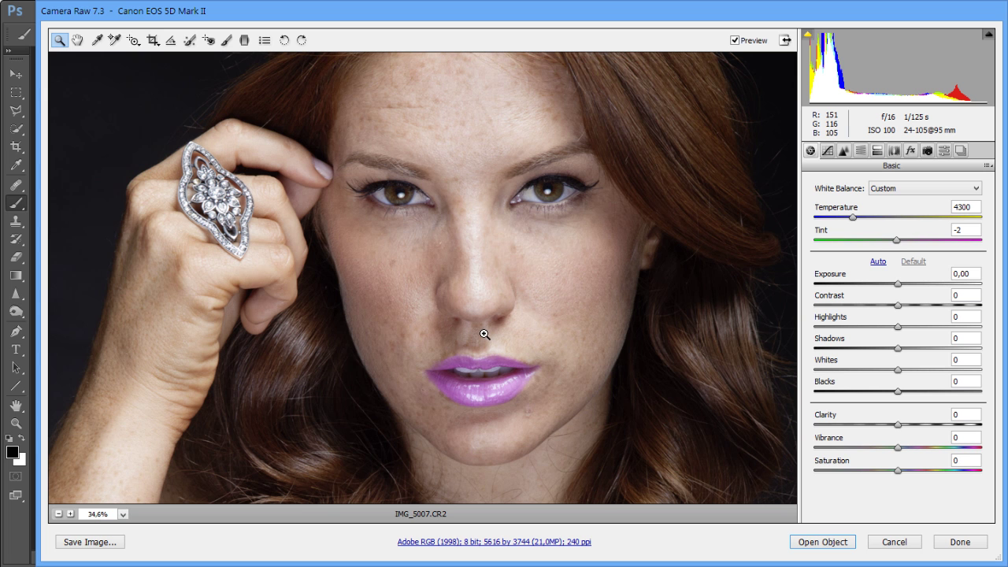
pyautogui.moveTo(305, 143); pyautogui.dragTo(479, 442)
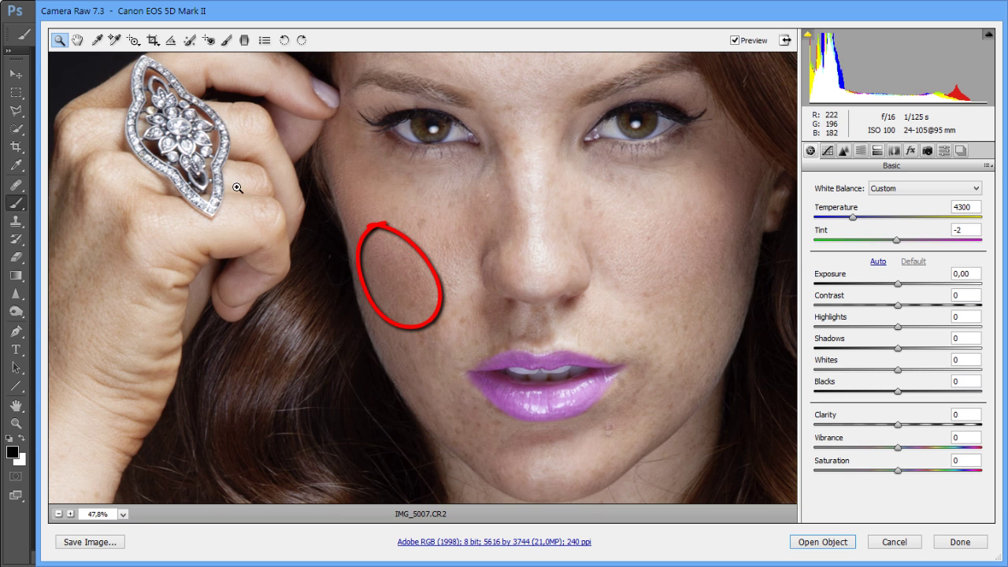
pyautogui.doubleClick(79, 40)
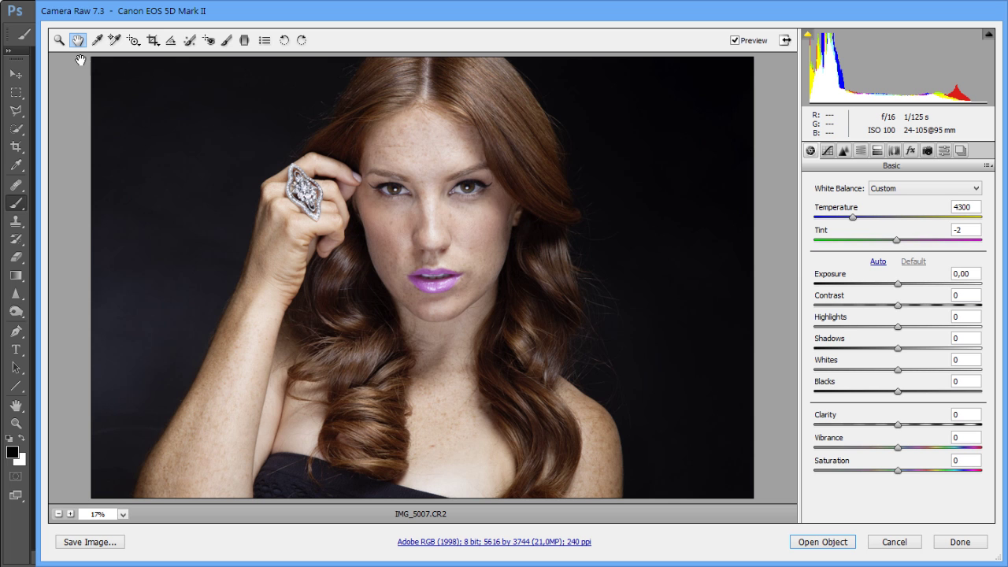
# Try the sharpening Amount at 0 on the eyes and nose at 100% zoom, and restore it to 25
pyautogui.click(60, 41)
pyautogui.rightClick(437, 198)
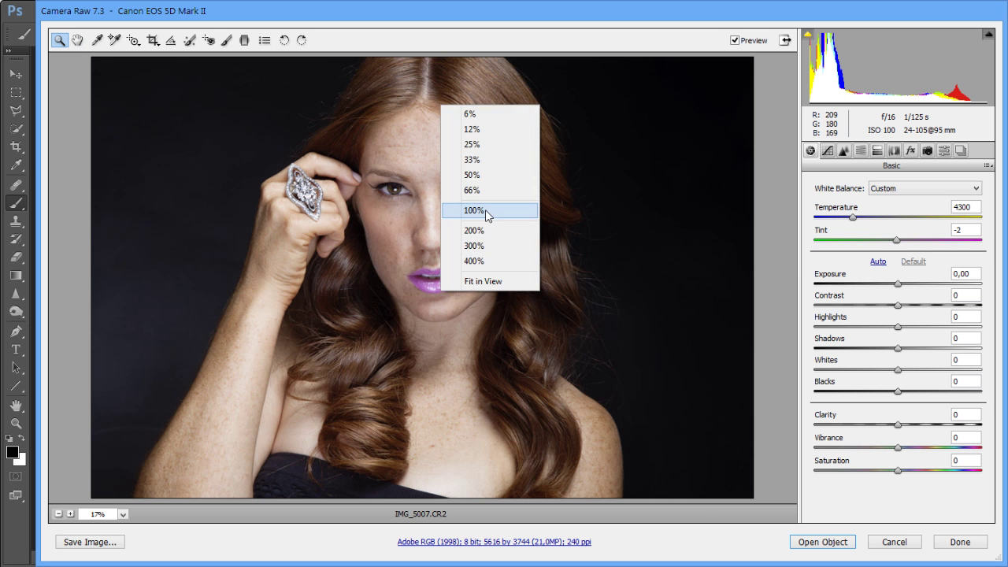
pyautogui.click(485, 210)
pyautogui.click(77, 40)
pyautogui.moveTo(605, 159); pyautogui.dragTo(537, 345)
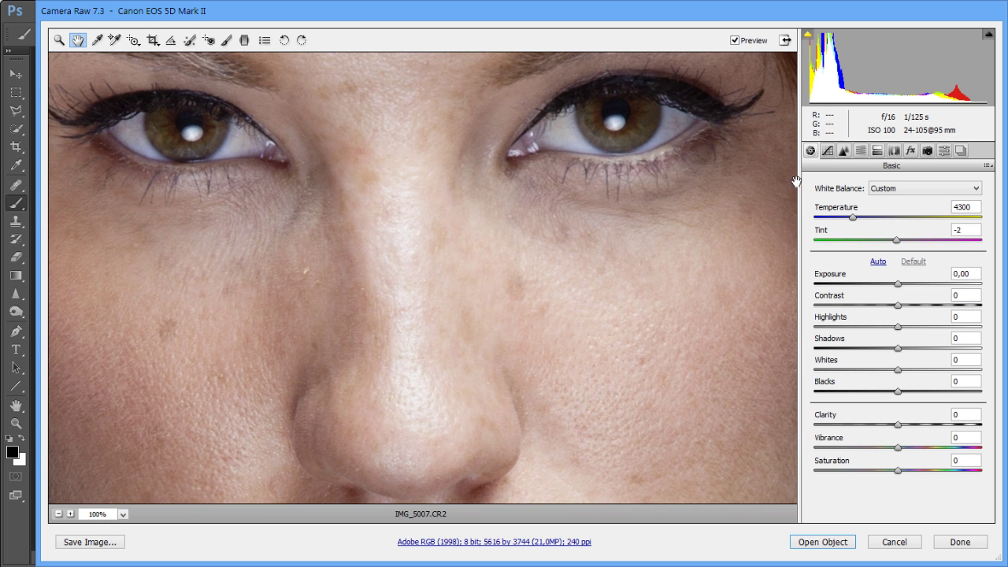
pyautogui.click(843, 150)
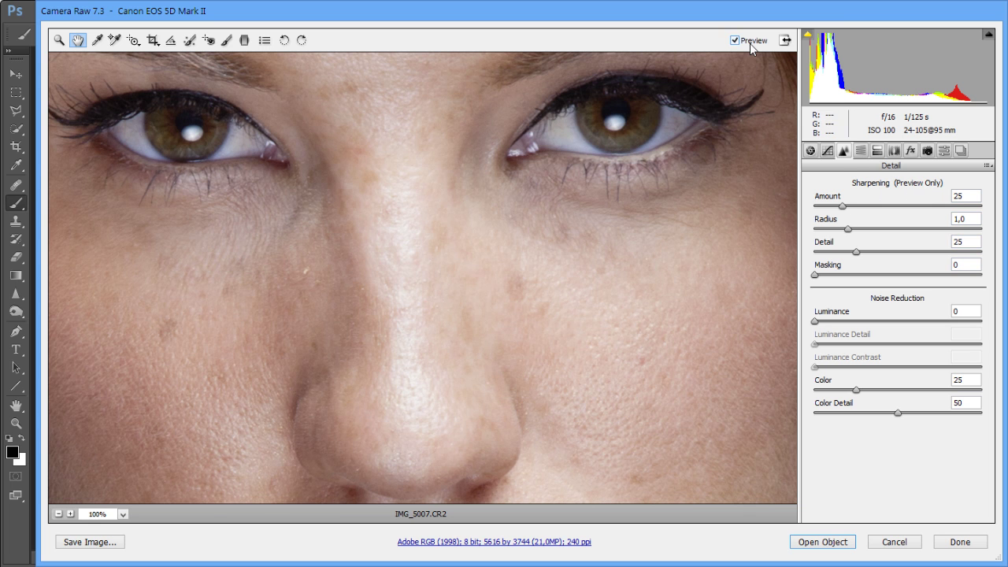
pyautogui.click(841, 204)
pyautogui.moveTo(842, 207); pyautogui.dragTo(813, 206)
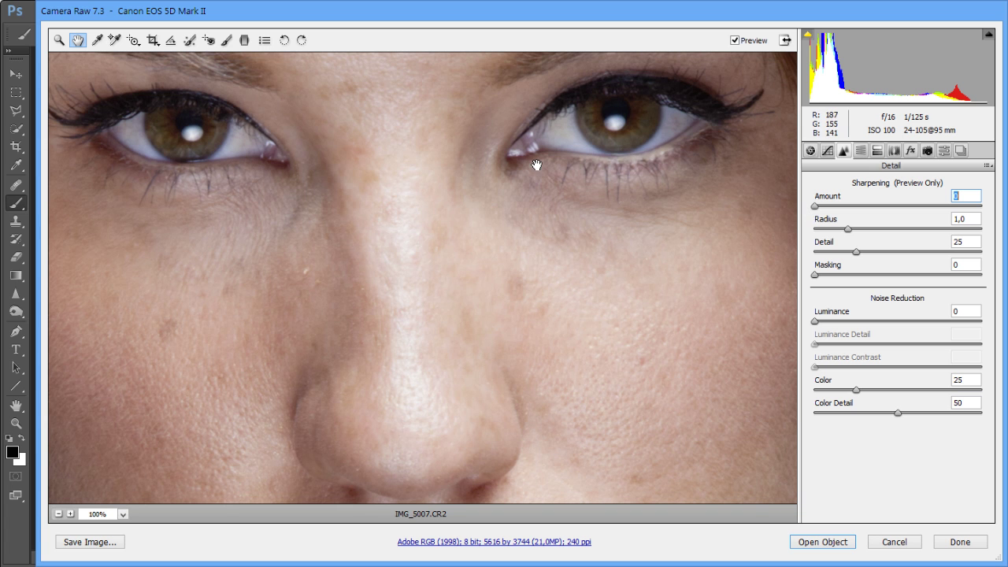
pyautogui.write('25')
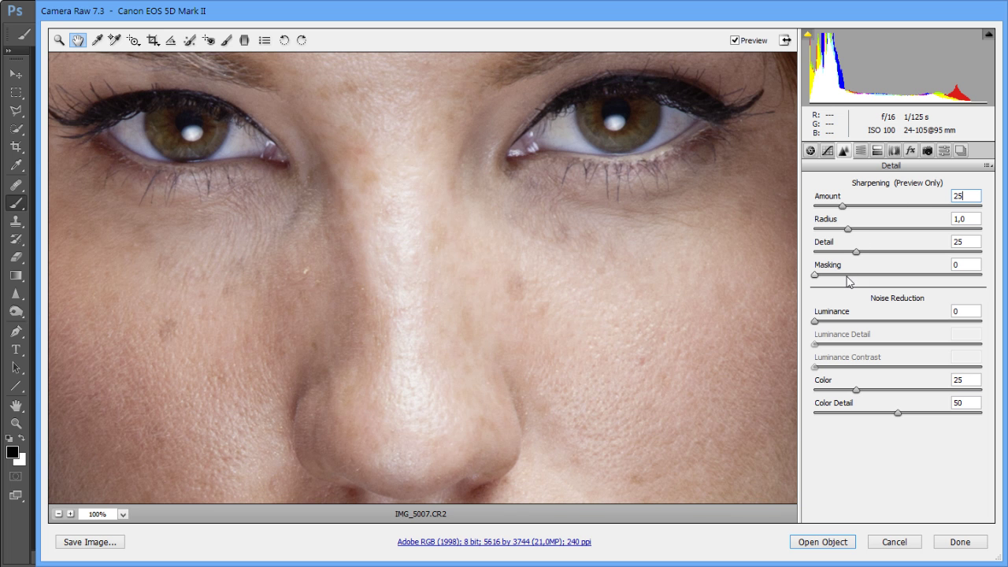
# Inspect the nose, cheeks, lips and chin at 100% for skin texture and blemishes, and return to the full portrait
pyautogui.moveTo(588, 387); pyautogui.dragTo(513, 174)
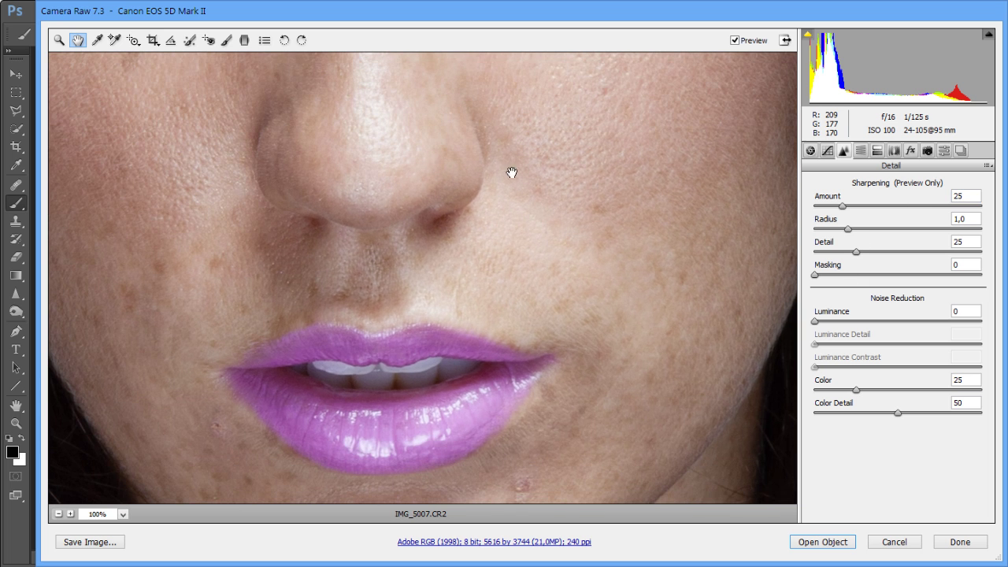
pyautogui.moveTo(354, 218); pyautogui.dragTo(504, 369)
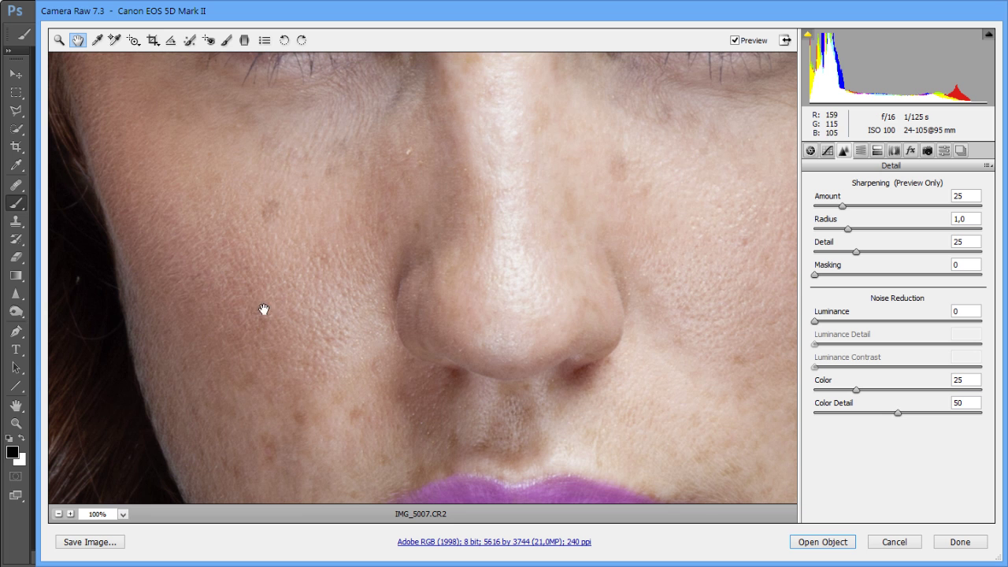
pyautogui.moveTo(450, 372); pyautogui.dragTo(367, 119)
pyautogui.moveTo(630, 335); pyautogui.dragTo(445, 332)
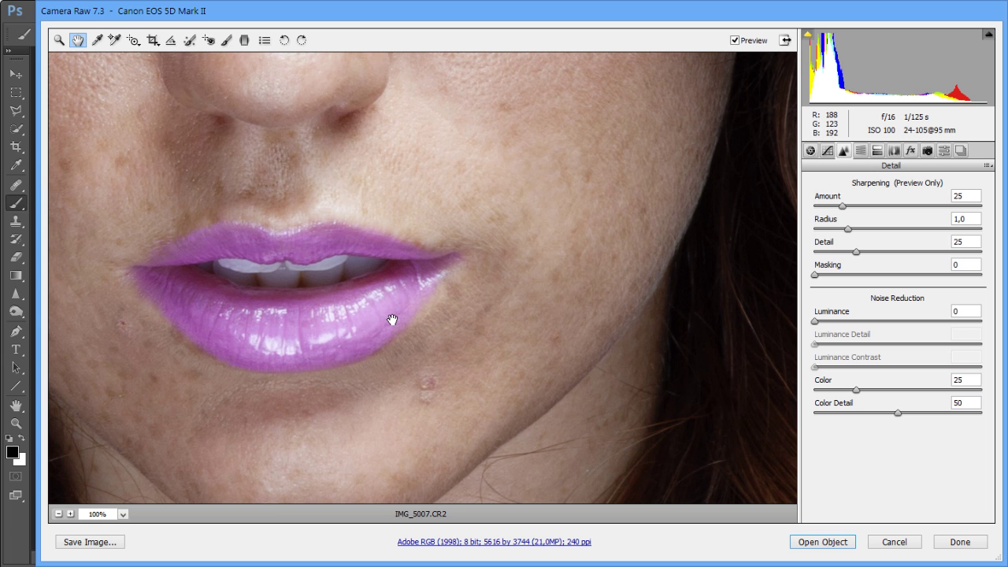
pyautogui.doubleClick(78, 40)
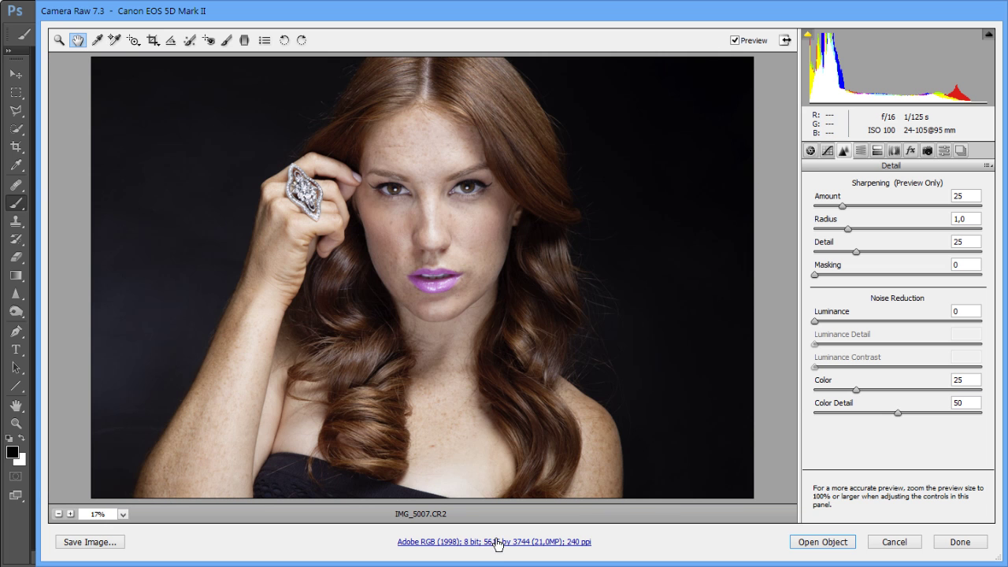
# Open the workflow options and choose Adobe RGB (1998) as the color space
pyautogui.click(472, 549)
pyautogui.moveTo(295, 200); pyautogui.dragTo(391, 202)
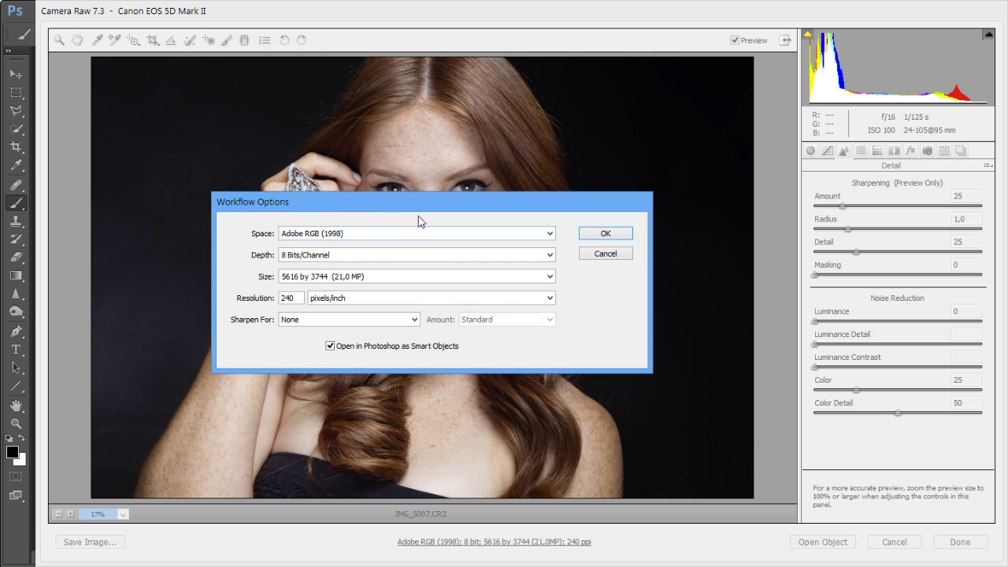
pyautogui.moveTo(418, 211); pyautogui.dragTo(415, 244)
pyautogui.click(362, 268)
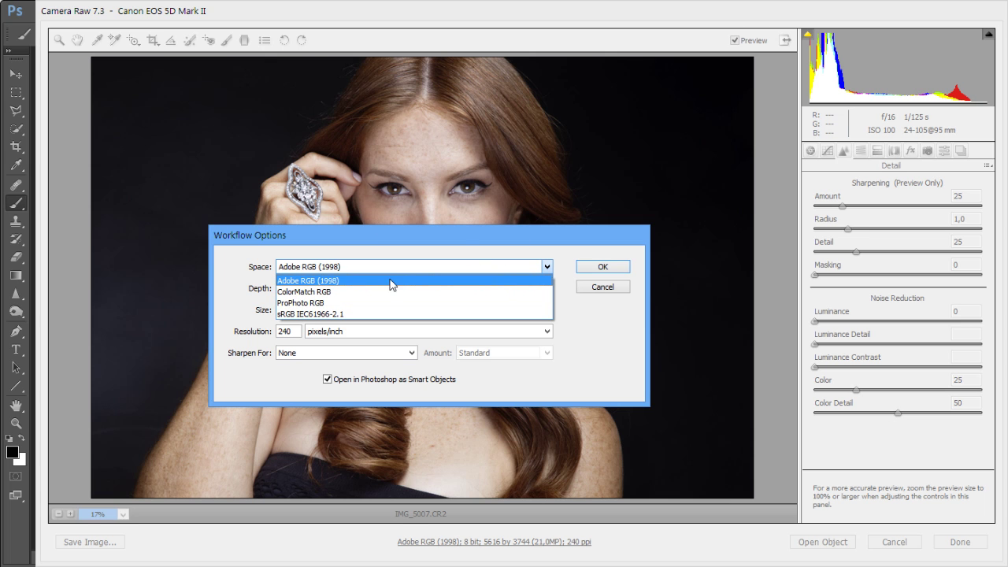
pyautogui.click(431, 280)
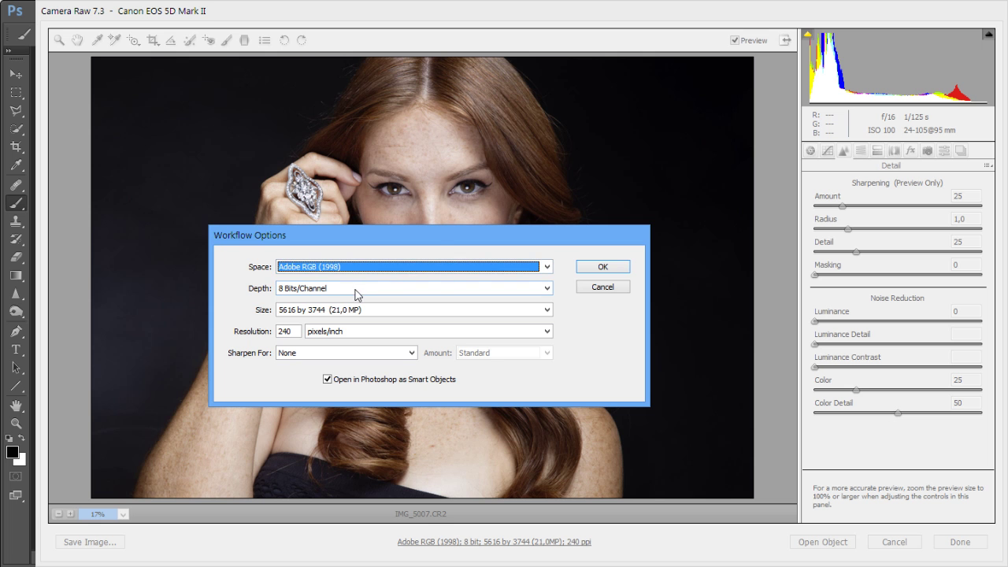
pyautogui.moveTo(427, 245); pyautogui.dragTo(737, 165)
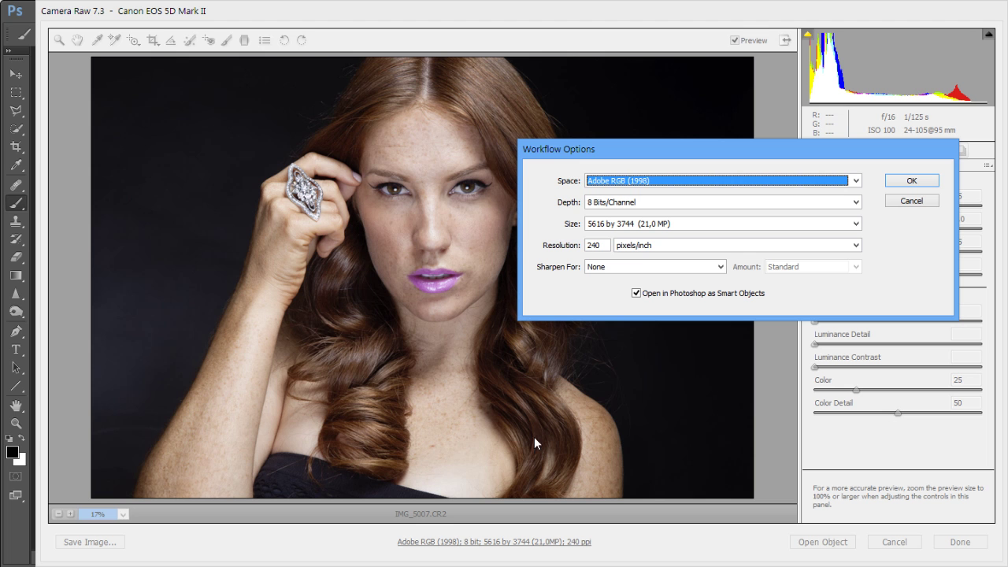
pyautogui.moveTo(798, 145); pyautogui.dragTo(516, 127)
pyautogui.click(433, 166)
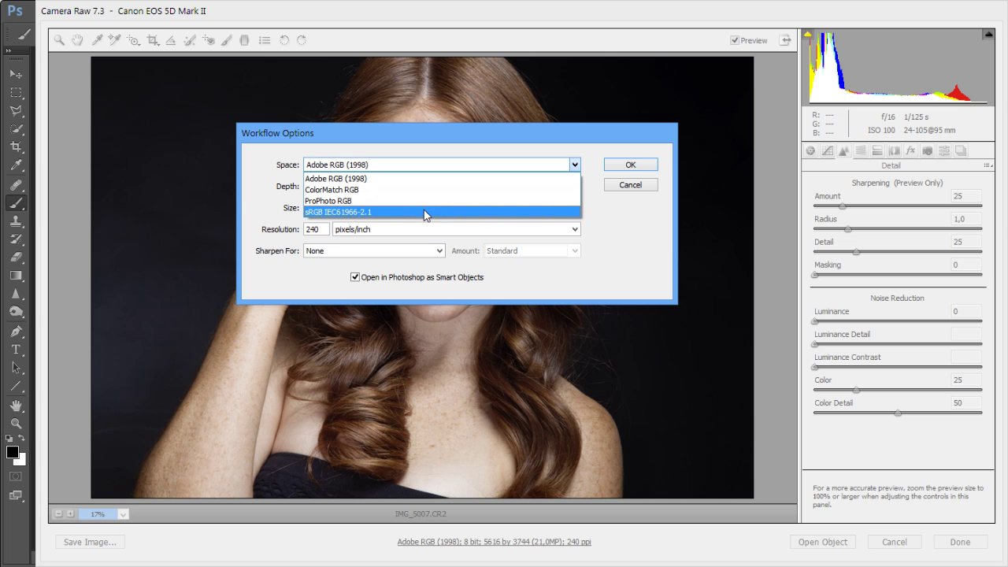
pyautogui.click(423, 157)
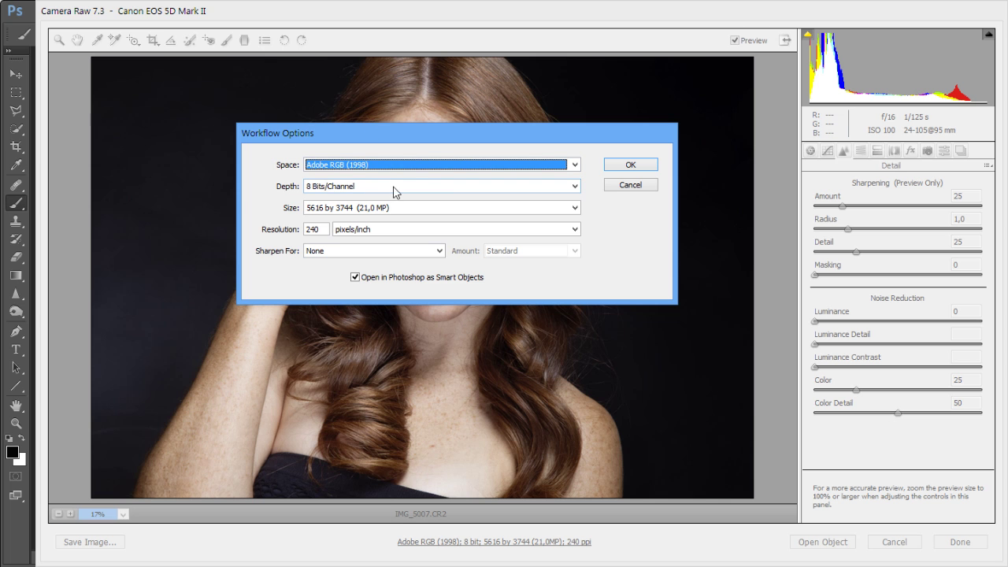
# Choose a depth of 8 Bits/Channel and the 5616 by 3744 (21,0 MP) size, and accept the workflow options
pyautogui.moveTo(441, 132); pyautogui.dragTo(737, 122)
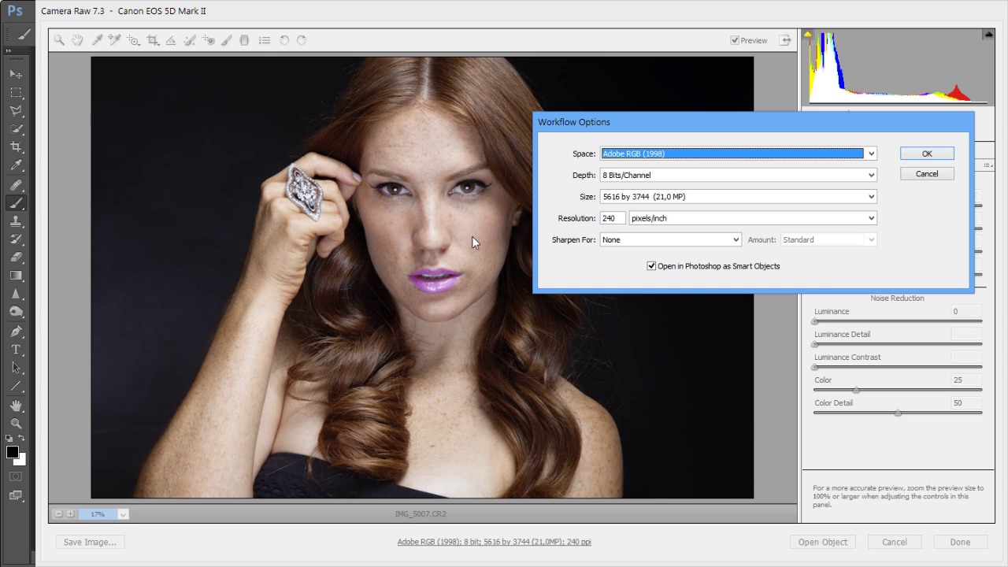
pyautogui.click(655, 175)
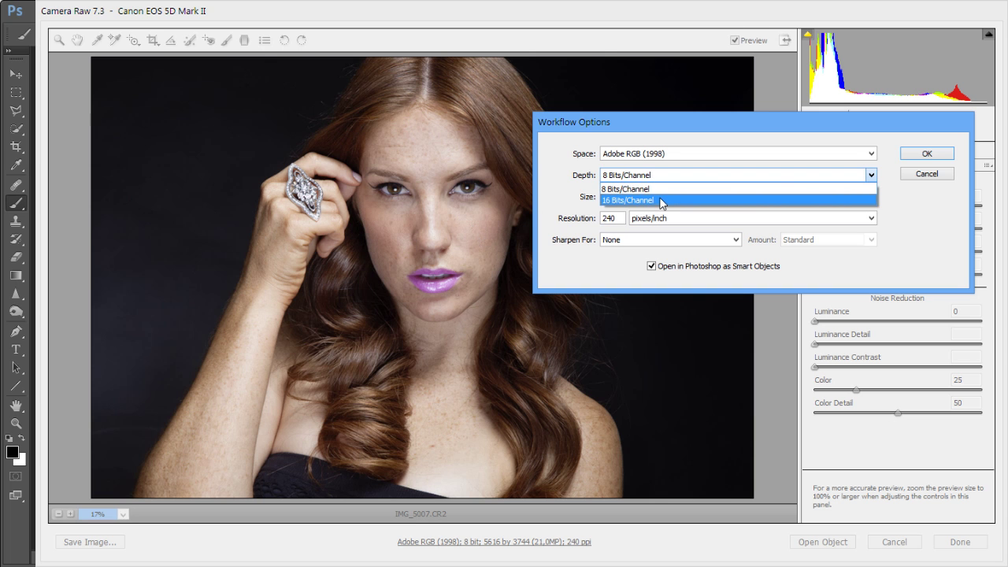
pyautogui.click(659, 190)
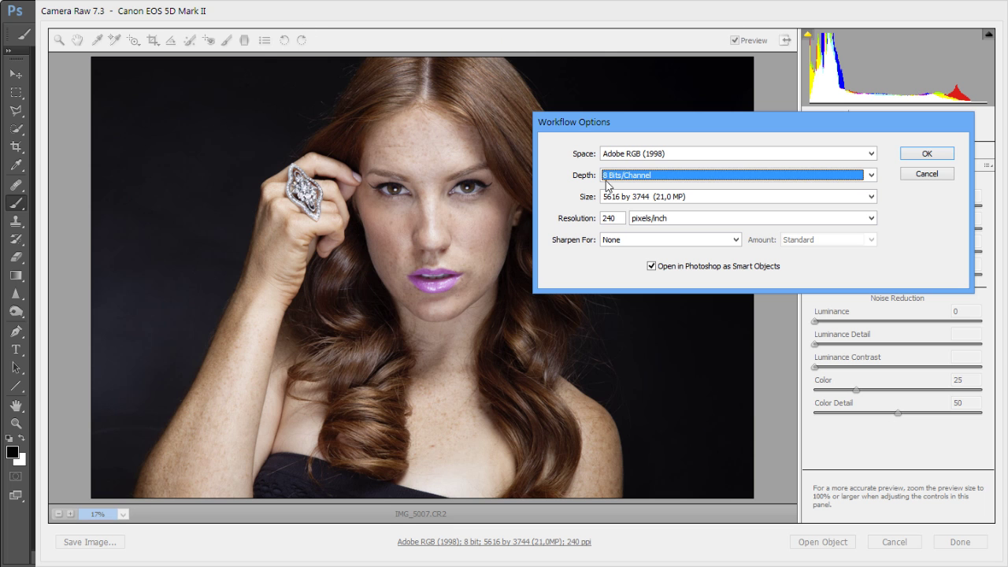
pyautogui.moveTo(654, 126); pyautogui.dragTo(586, 99)
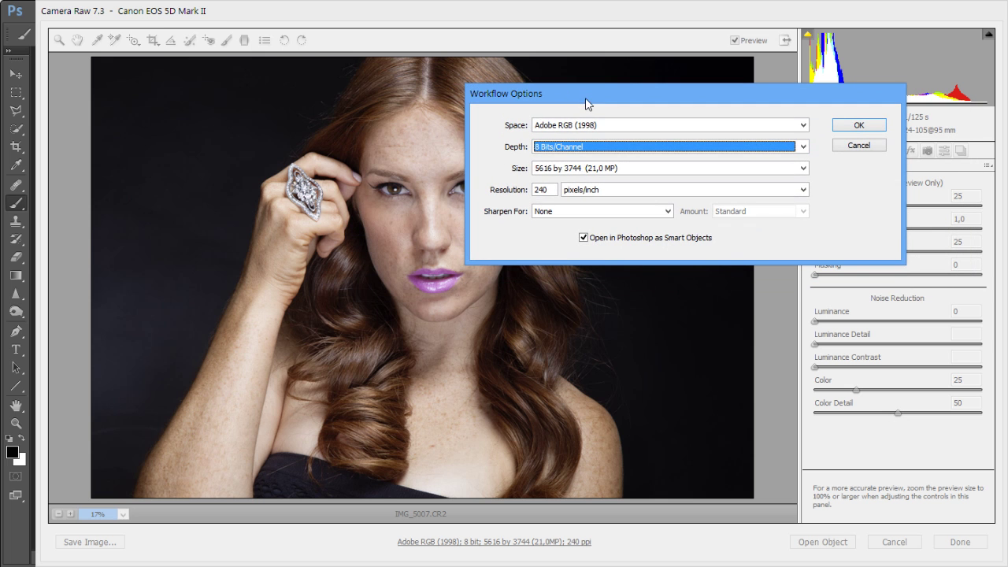
pyautogui.click(629, 169)
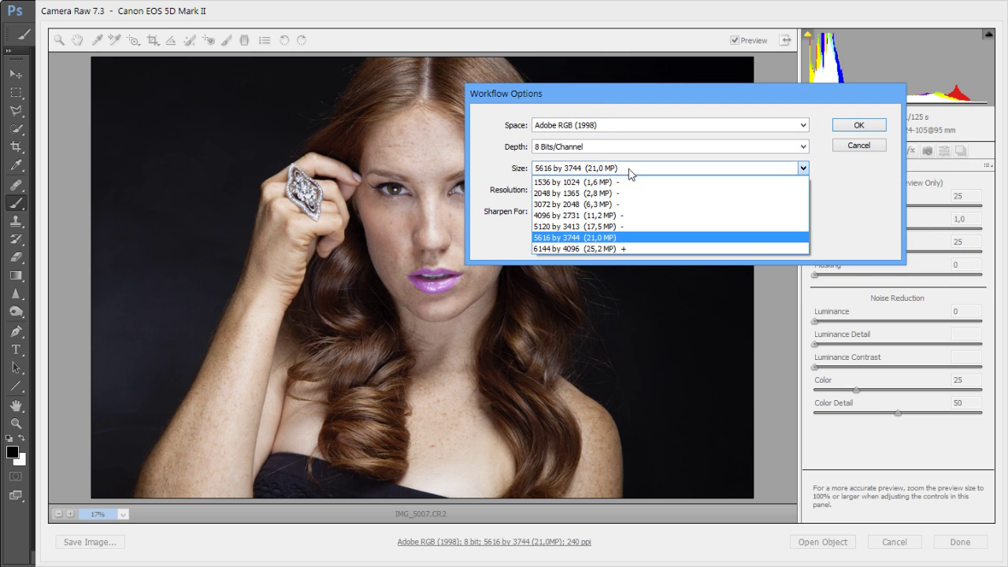
pyautogui.click(639, 237)
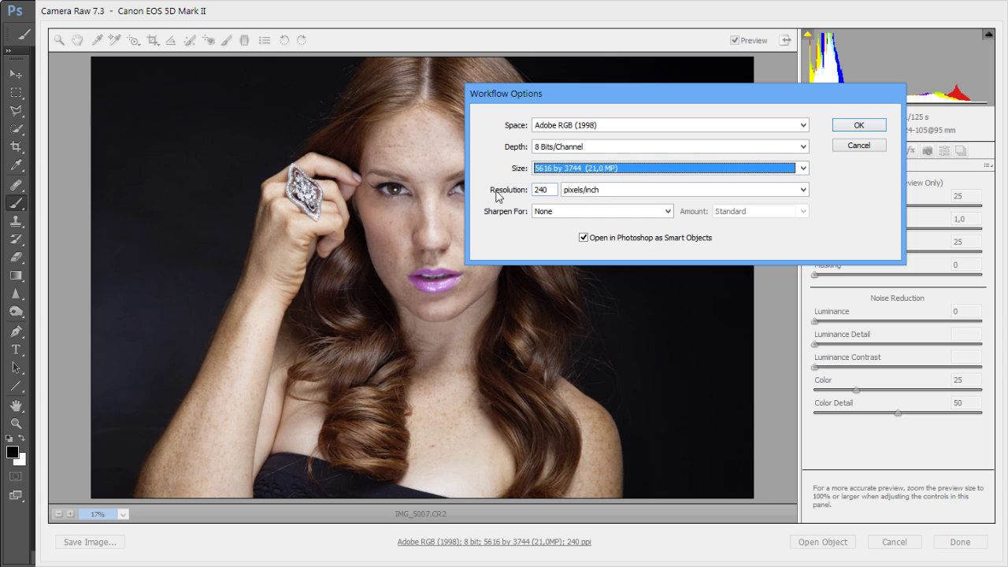
pyautogui.doubleClick(555, 189)
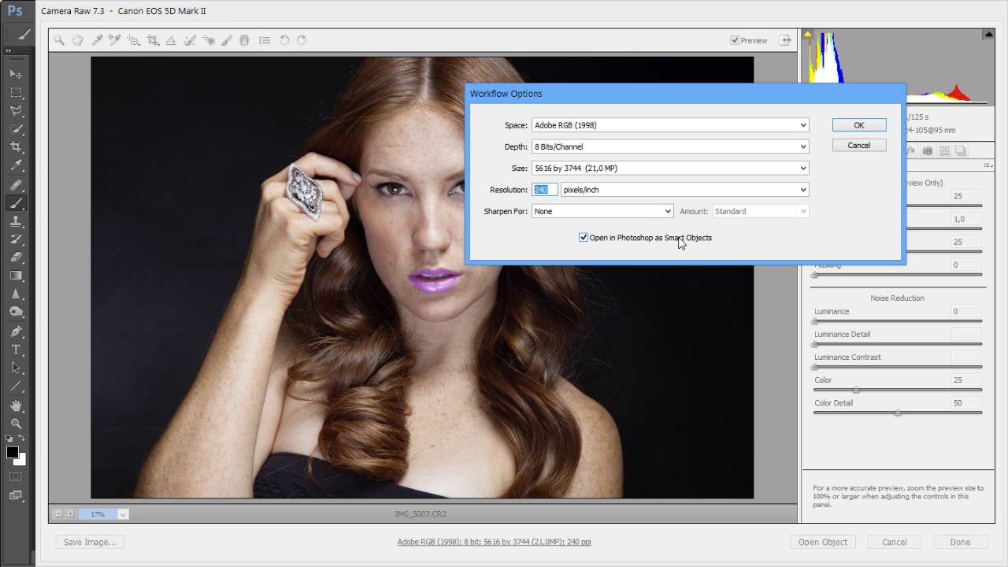
pyautogui.click(858, 126)
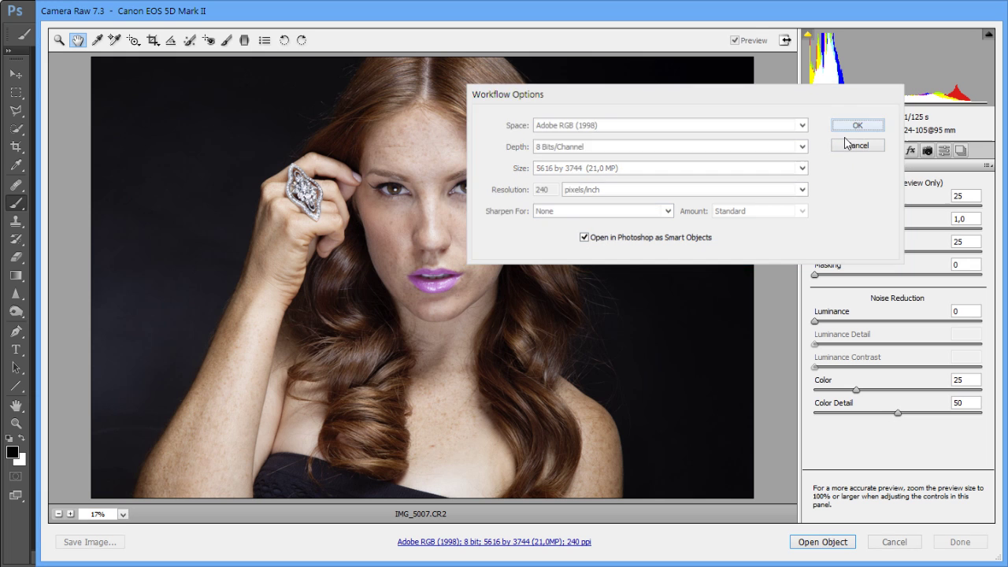
# Open the photo in Photoshop as a Smart Object, and reopen its raw settings and accept them
pyautogui.click(828, 543)
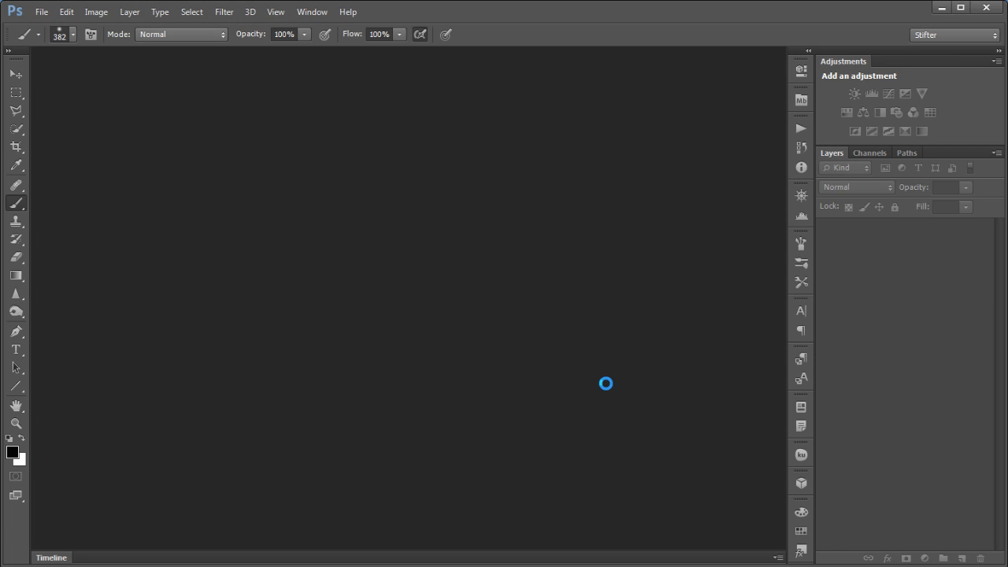
pyautogui.press('Return')
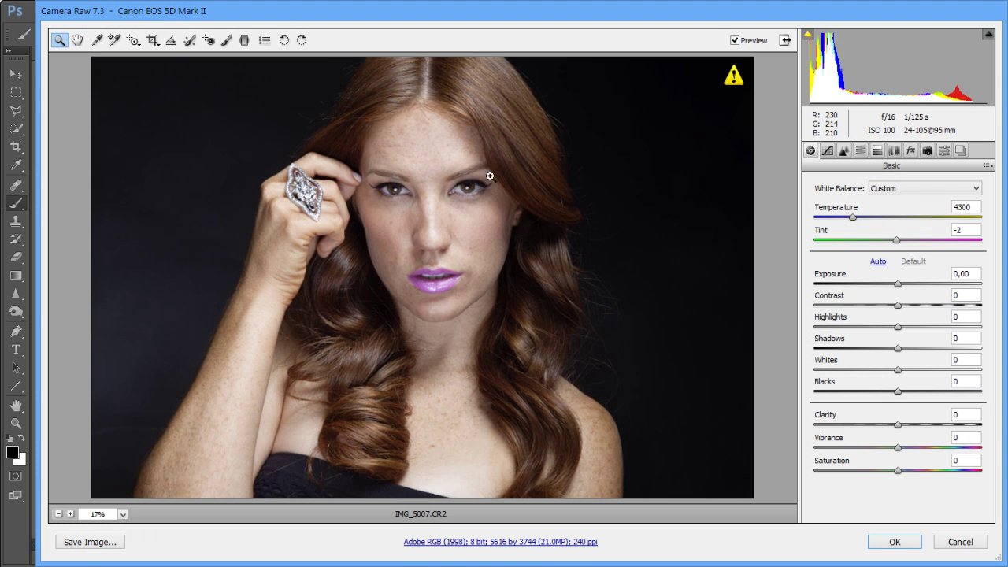
pyautogui.click(892, 542)
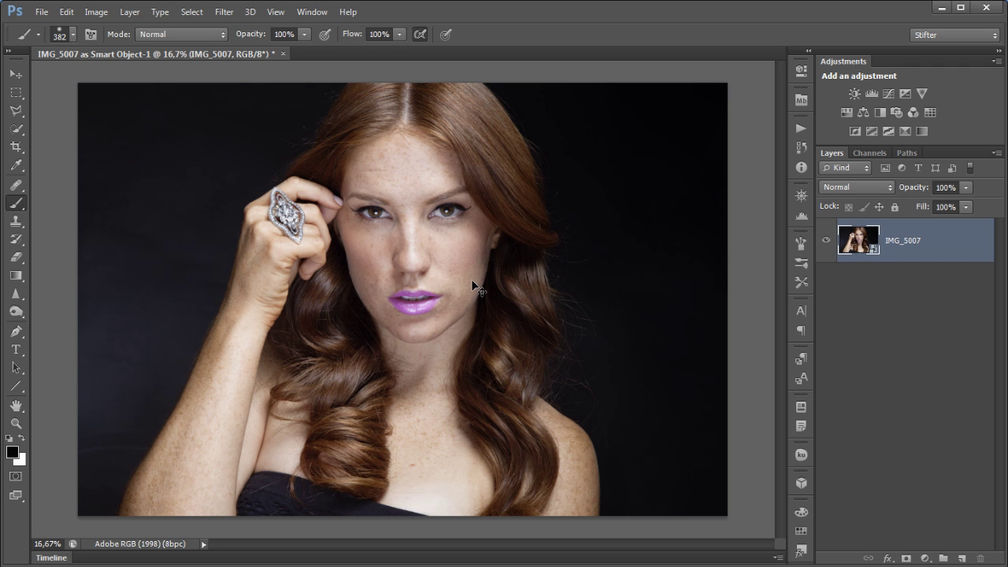
# Create a new layer named Clean Up above the Smart Object portrait layer
pyautogui.hotkey('ctrl', '1')
pyautogui.moveTo(540, 247); pyautogui.dragTo(429, 207)
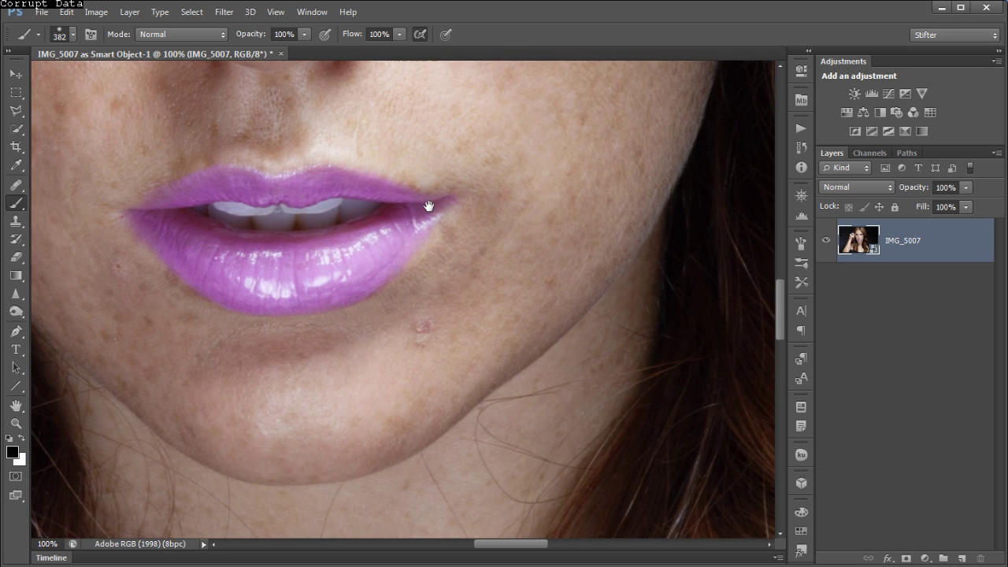
pyautogui.moveTo(426, 264); pyautogui.dragTo(495, 273)
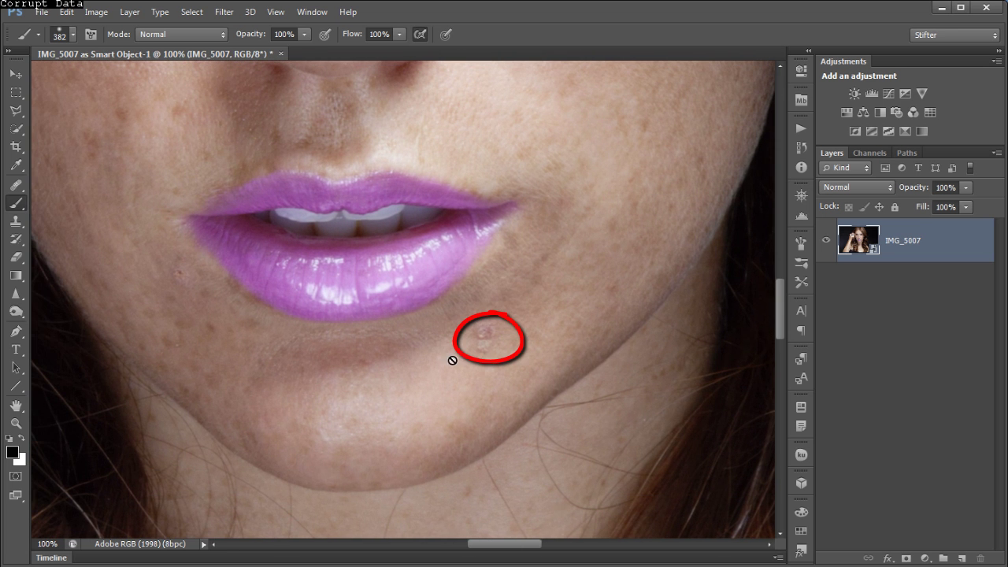
pyautogui.moveTo(350, 314)
pyautogui.mouseDown()
pyautogui.moveTo(412, 399)
pyautogui.moveTo(344, 255)
pyautogui.mouseUp()
pyautogui.moveTo(483, 297); pyautogui.dragTo(446, 298)
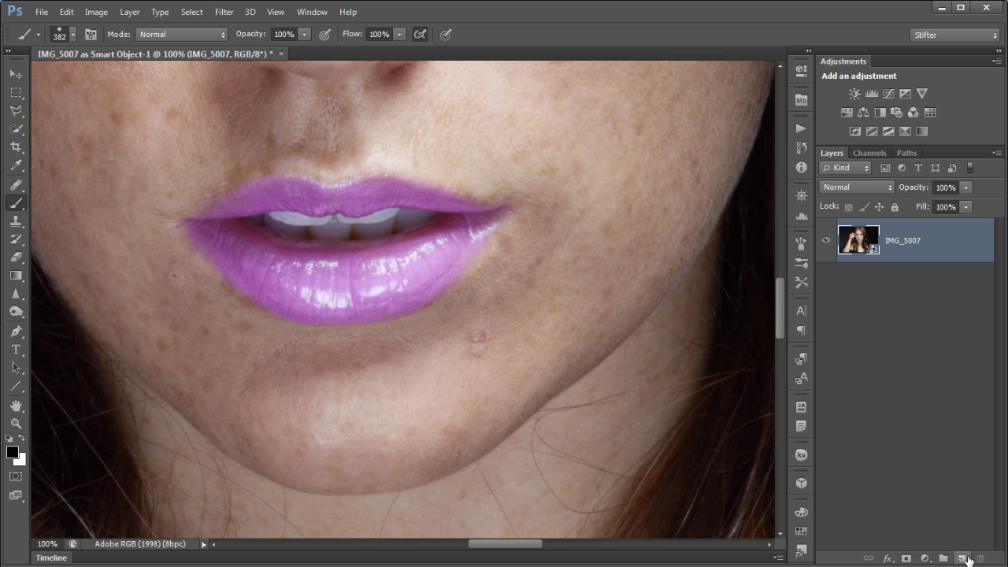
pyautogui.keyDown('alt'); pyautogui.click(962, 557); pyautogui.keyUp('alt')
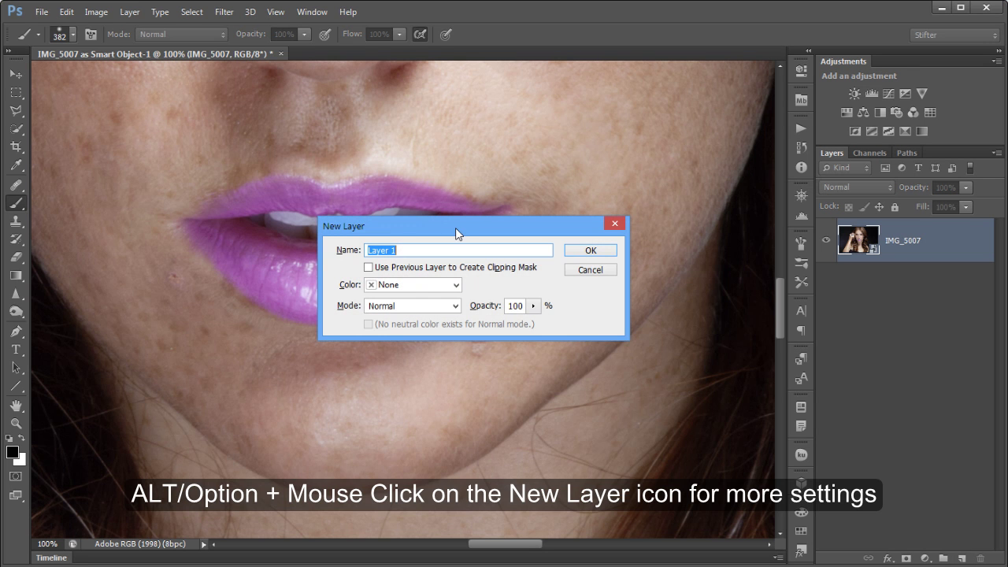
pyautogui.write('Clean Up')
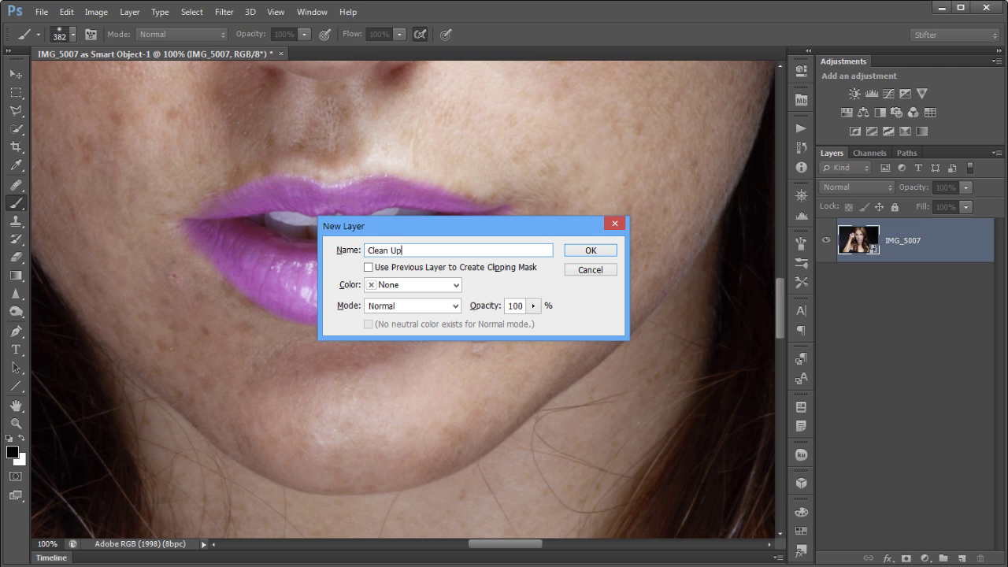
pyautogui.press('Return')
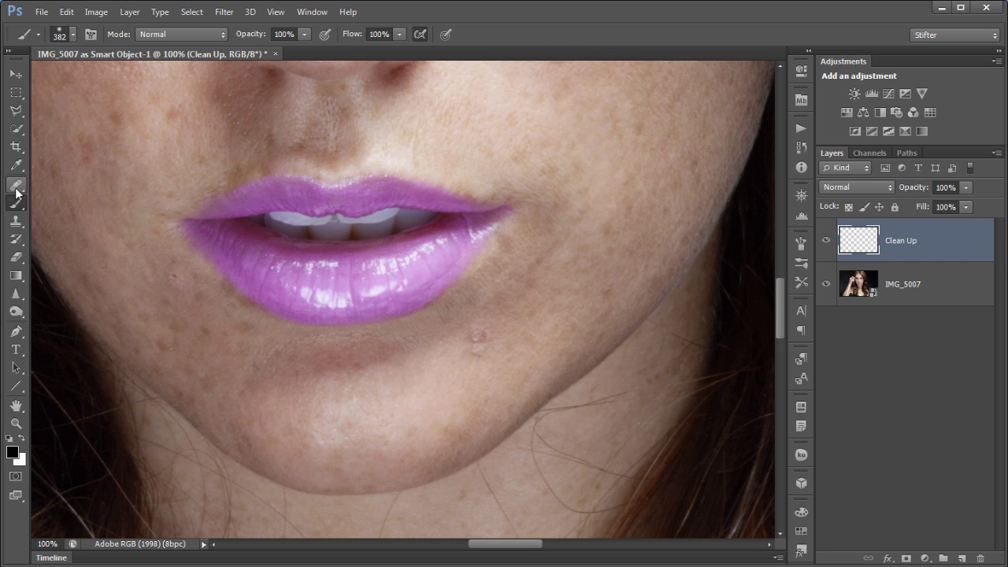
# Choose the Healing Brush with sampled source and keep its sampling set to All Layers
pyautogui.moveTo(15, 184); pyautogui.dragTo(87, 206)
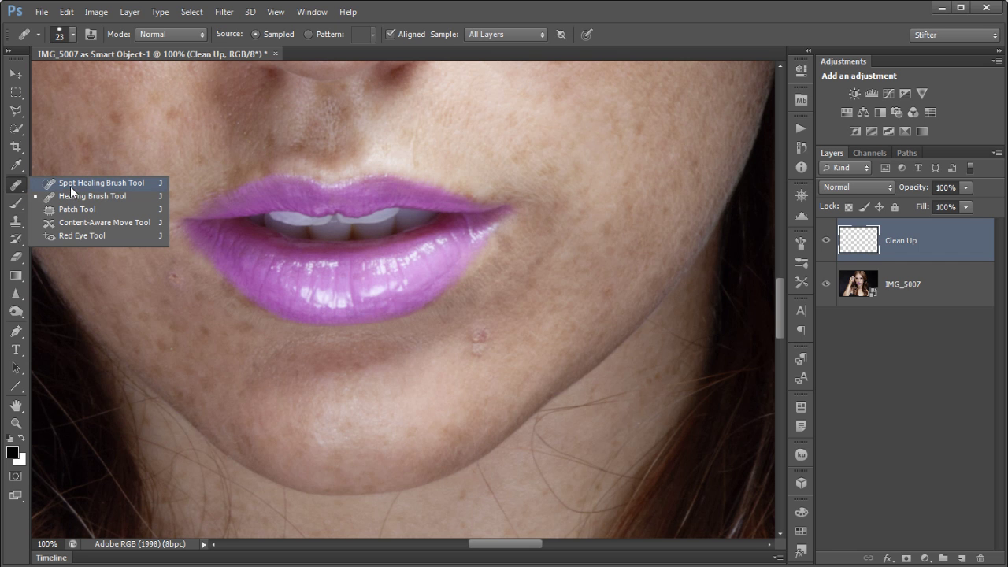
pyautogui.click(96, 196)
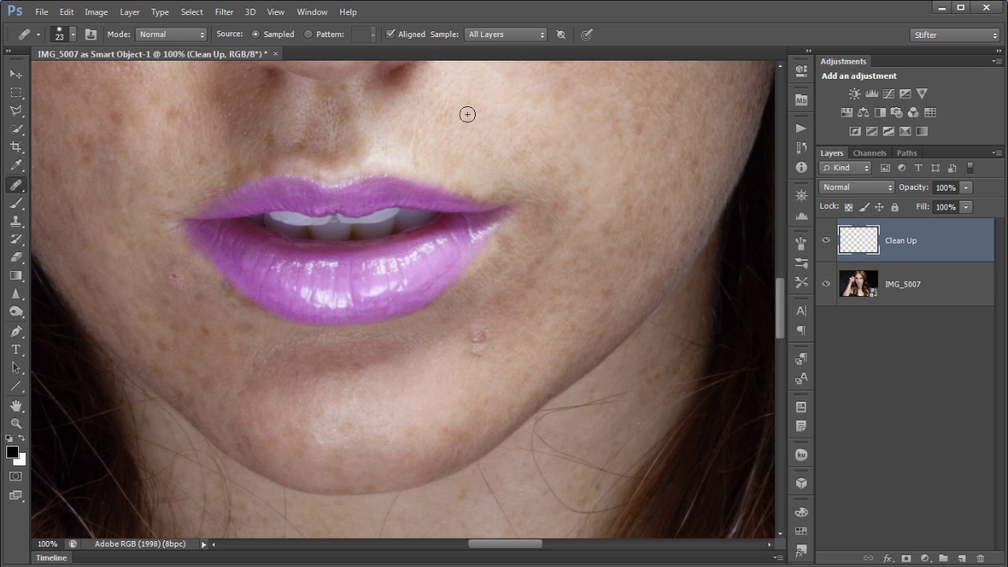
pyautogui.click(509, 35)
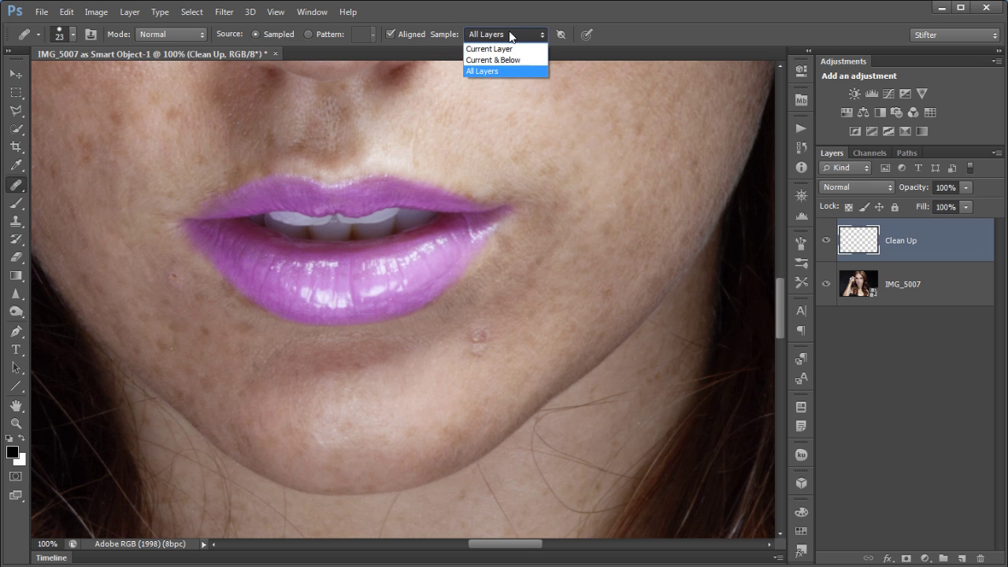
pyautogui.click(619, 33)
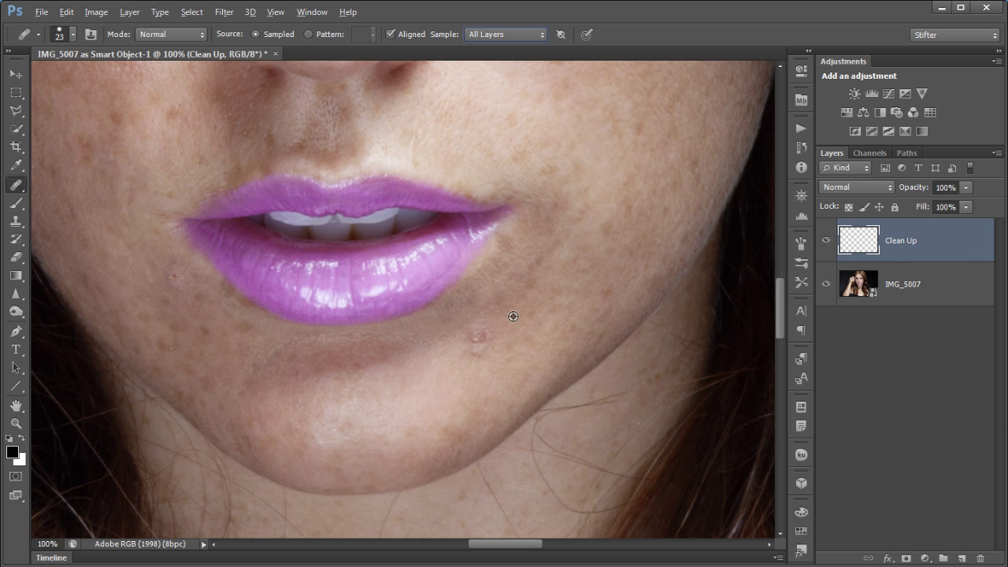
# Heal the red blemish on the chin below the mouth corner, sampling clean skin nearby
pyautogui.moveTo(405, 285); pyautogui.dragTo(508, 370)
pyautogui.keyDown('alt'); pyautogui.click(561, 241); pyautogui.keyUp('alt')
pyautogui.moveTo(463, 270)
pyautogui.mouseDown()
pyautogui.moveTo(476, 332)
pyautogui.moveTo(433, 387)
pyautogui.moveTo(418, 334)
pyautogui.mouseUp()
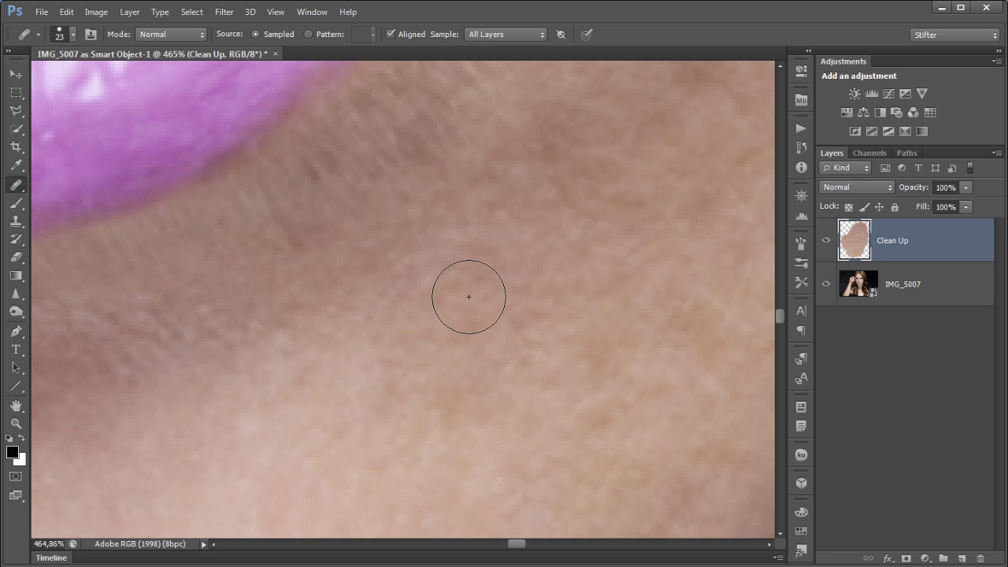
pyautogui.scroll(-4, 468, 297)
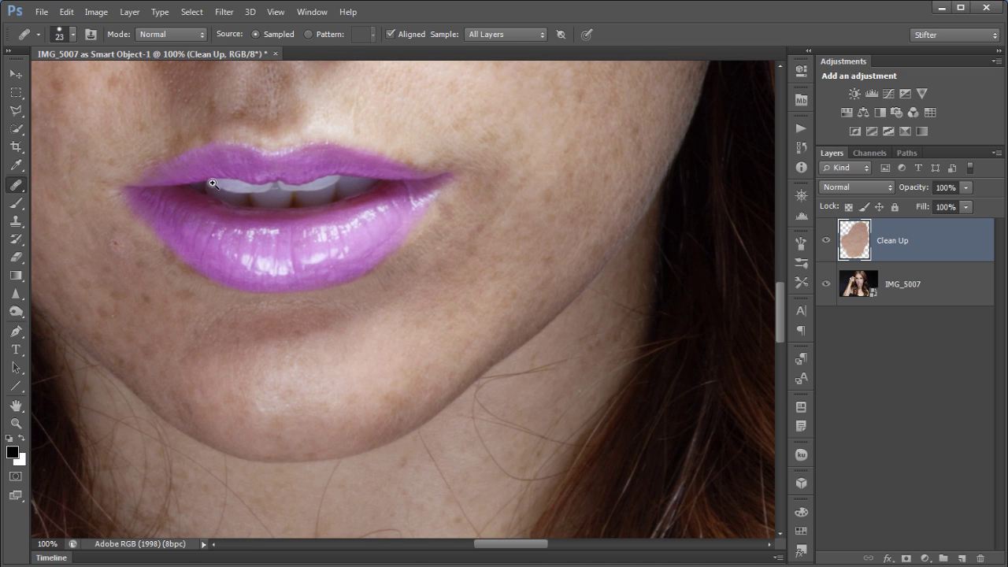
# Heal the small blemishes on the cheek beside the shadow-side mouth corner with an 8 px brush
pyautogui.moveTo(61, 353); pyautogui.dragTo(159, 314)
pyautogui.moveTo(307, 200); pyautogui.dragTo(302, 202)
pyautogui.click(346, 237)
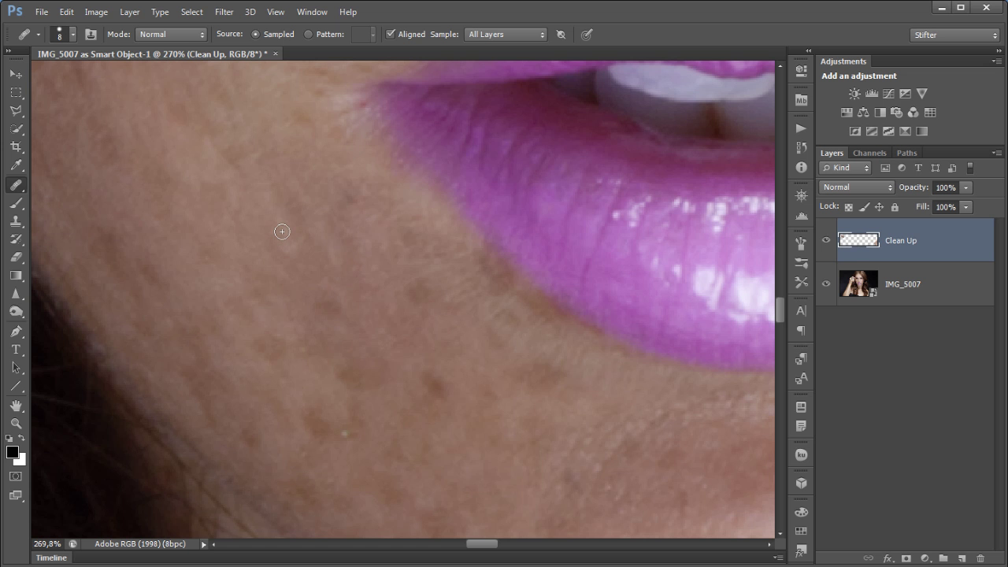
pyautogui.moveTo(289, 135); pyautogui.dragTo(320, 353)
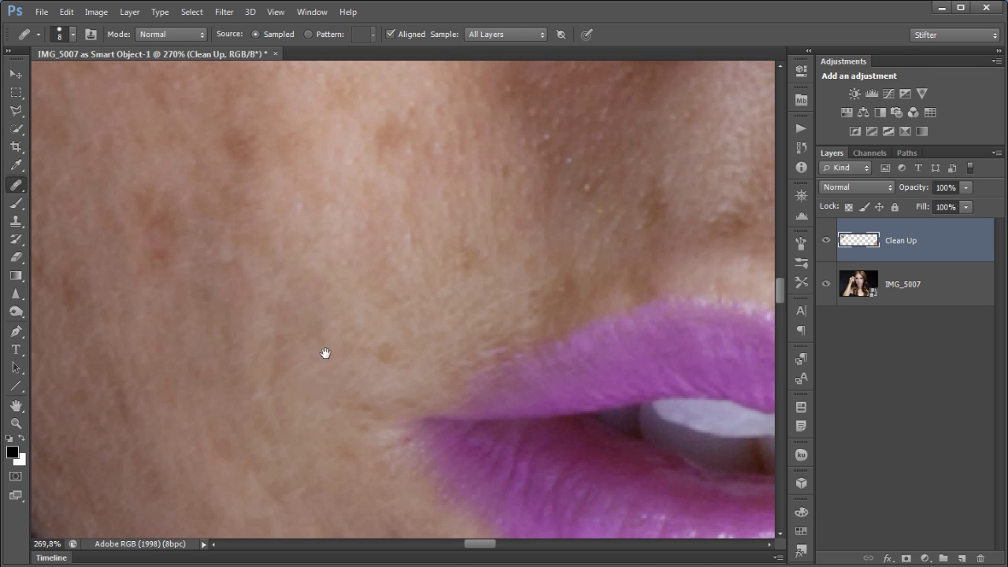
pyautogui.moveTo(317, 272); pyautogui.dragTo(375, 195)
pyautogui.keyDown('alt'); pyautogui.click(414, 388); pyautogui.keyUp('alt')
pyautogui.moveTo(423, 356); pyautogui.dragTo(421, 388)
# Heal the small spots under the inner eye corner and along the side of the nose
pyautogui.moveTo(291, 286); pyautogui.dragTo(308, 360)
pyautogui.moveTo(318, 213); pyautogui.dragTo(374, 330)
pyautogui.keyDown('alt'); pyautogui.click(296, 340); pyautogui.keyUp('alt')
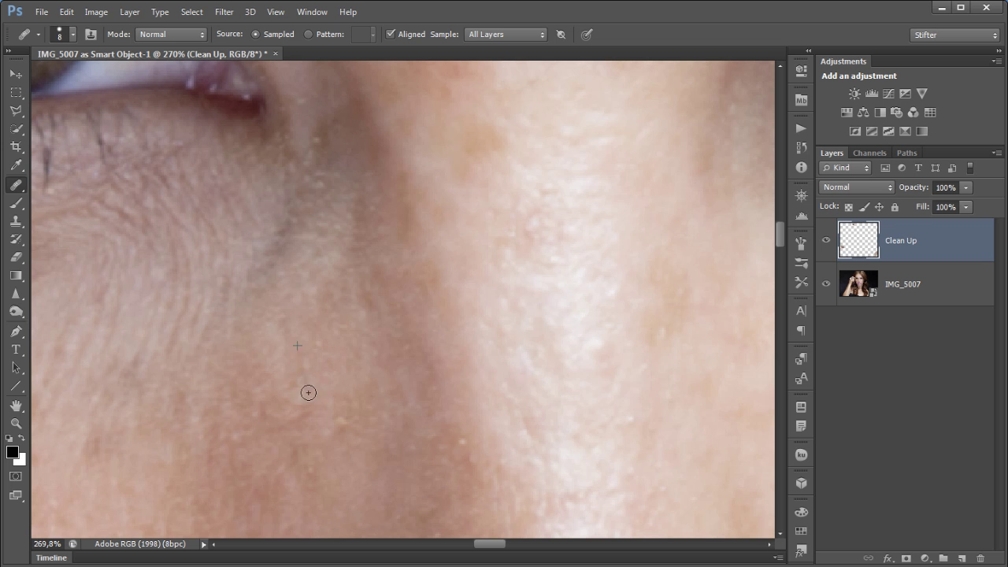
pyautogui.click(308, 391)
pyautogui.keyDown('alt'); pyautogui.click(455, 411); pyautogui.keyUp('alt')
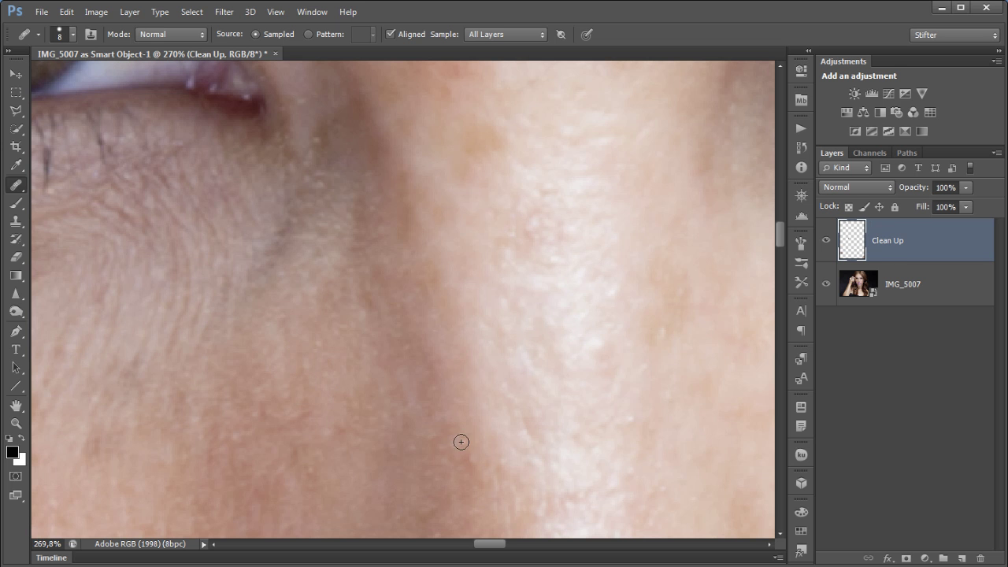
# Heal the small blemish on the forehead near the hairline at the root of the stray hair
pyautogui.hotkey('ctrl', '1')
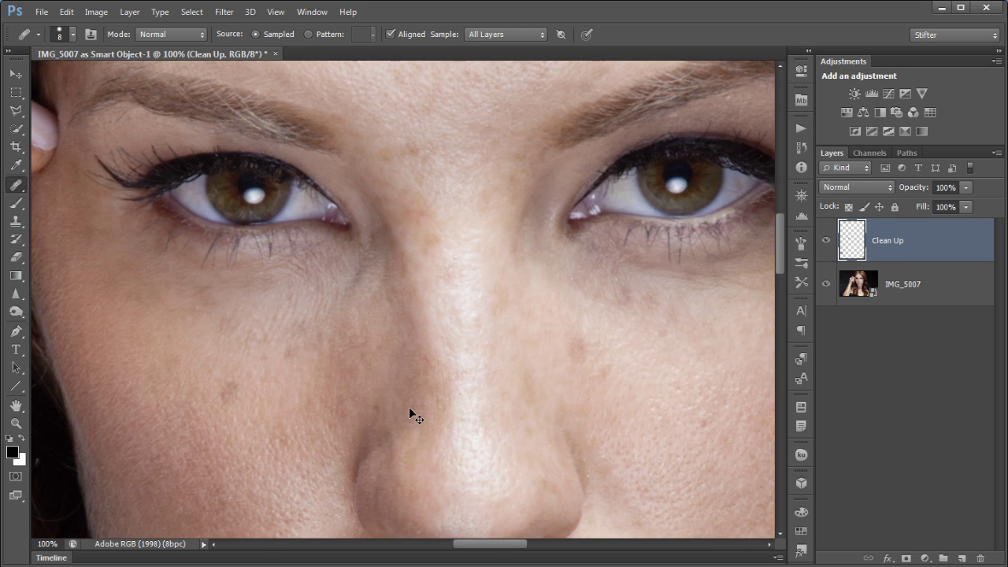
pyautogui.moveTo(434, 349); pyautogui.dragTo(344, 405)
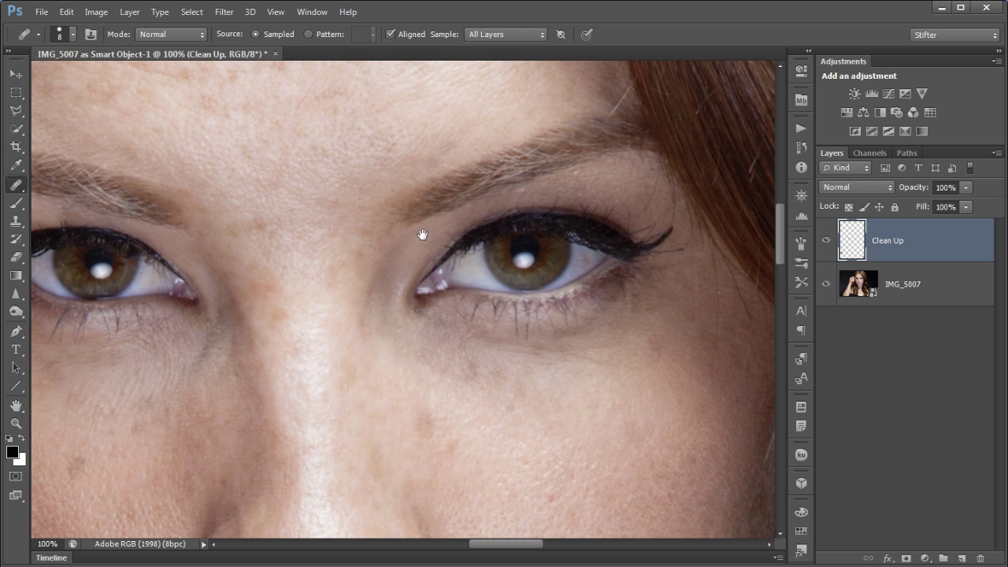
pyautogui.moveTo(363, 295); pyautogui.dragTo(363, 305)
pyautogui.moveTo(408, 235); pyautogui.dragTo(310, 380)
pyautogui.moveTo(255, 279); pyautogui.dragTo(445, 407)
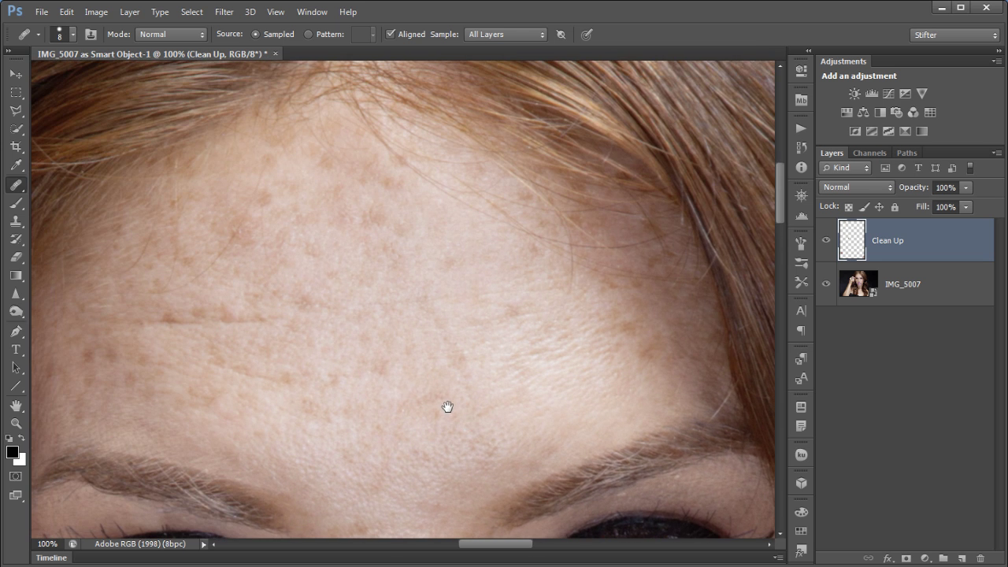
pyautogui.moveTo(385, 147); pyautogui.dragTo(236, 325)
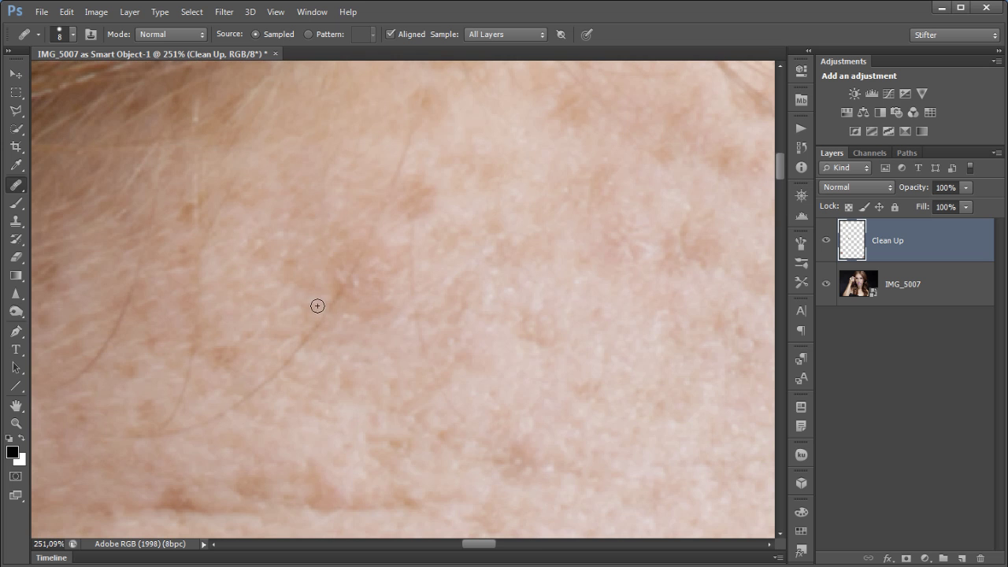
pyautogui.click(342, 273)
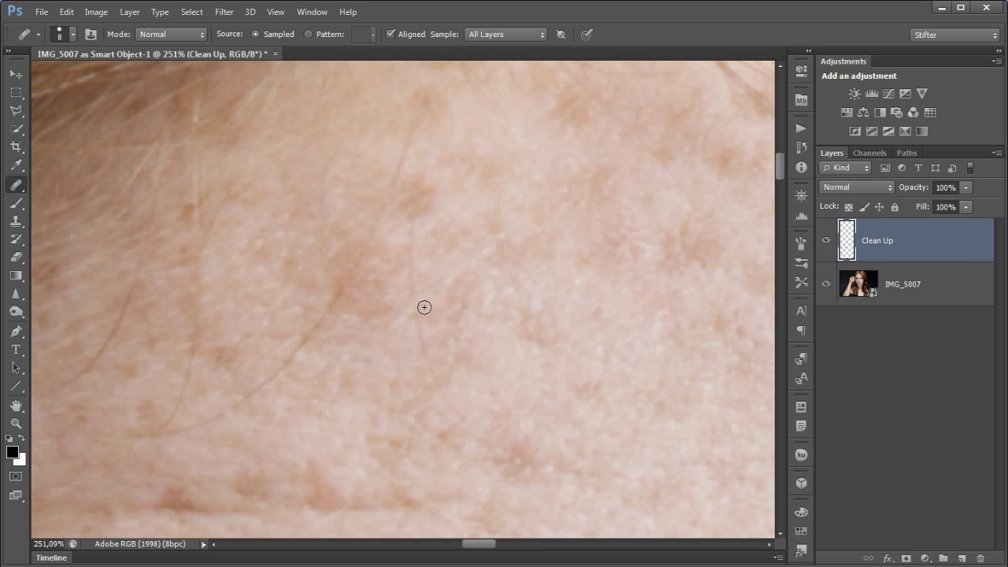
# Heal the spots on the cheek just above the brighter-side mouth corner
pyautogui.hotkey('ctrl', '1')
pyautogui.moveTo(531, 499); pyautogui.dragTo(500, 53)
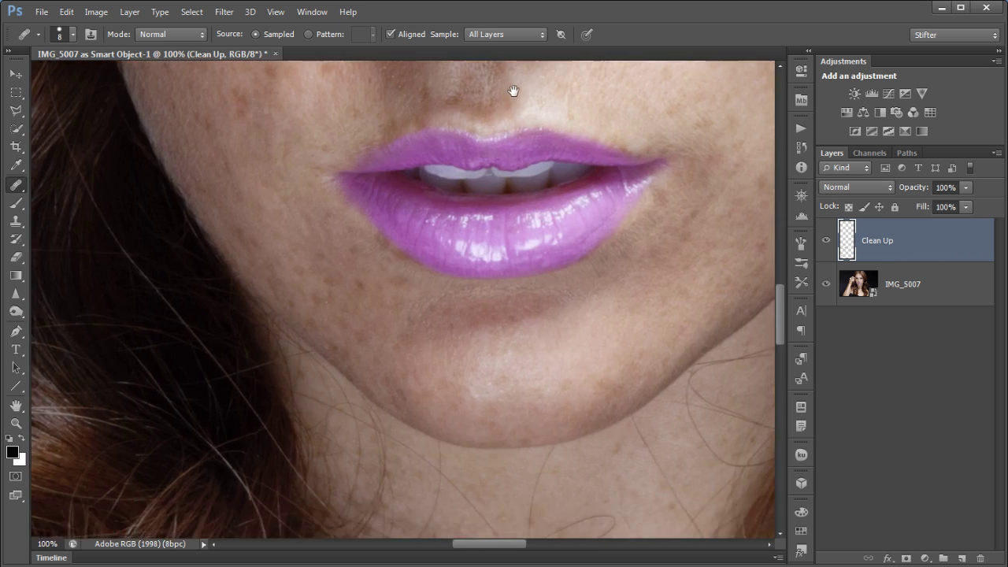
pyautogui.moveTo(536, 173); pyautogui.dragTo(481, 241)
pyautogui.moveTo(655, 192); pyautogui.dragTo(553, 318)
pyautogui.moveTo(653, 250); pyautogui.dragTo(442, 323)
pyautogui.moveTo(428, 288); pyautogui.dragTo(404, 211)
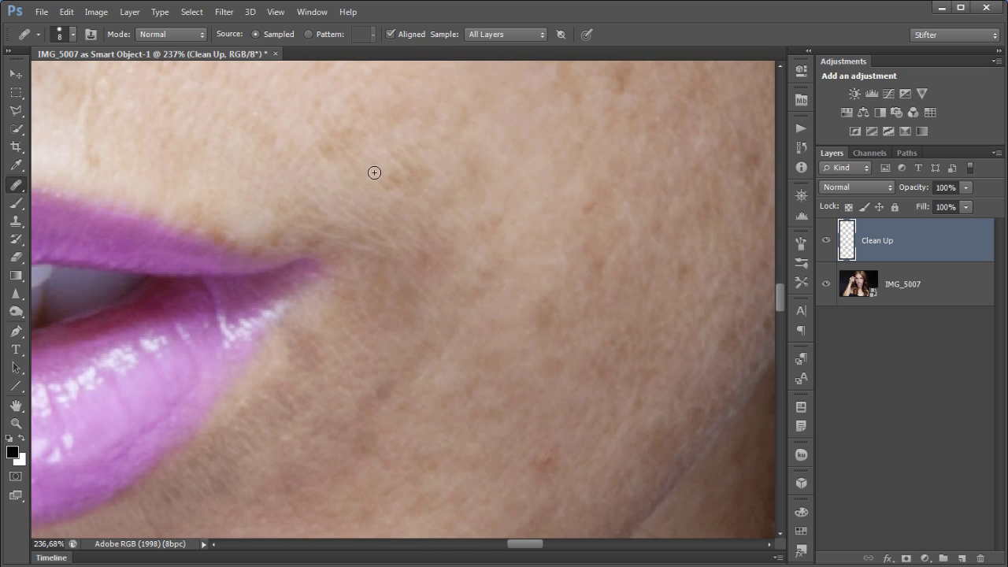
pyautogui.moveTo(419, 161); pyautogui.dragTo(434, 162)
pyautogui.keyDown('alt'); pyautogui.click(425, 123); pyautogui.keyUp('alt')
pyautogui.click(397, 167)
# Even out the blotchy skin beside and below the same mouth corner with repeated resampled healing
pyautogui.keyDown('alt'); pyautogui.click(438, 306); pyautogui.keyUp('alt')
pyautogui.moveTo(374, 245)
pyautogui.mouseDown()
pyautogui.moveTo(381, 274)
pyautogui.moveTo(385, 219)
pyautogui.mouseUp()
pyautogui.click(382, 262)
pyautogui.keyDown('alt'); pyautogui.click(420, 304); pyautogui.keyUp('alt')
pyautogui.click(351, 236)
pyautogui.keyDown('alt'); pyautogui.click(423, 309); pyautogui.keyUp('alt')
pyautogui.moveTo(374, 308)
pyautogui.mouseDown()
pyautogui.moveTo(364, 343)
pyautogui.moveTo(355, 334)
pyautogui.moveTo(390, 339)
pyautogui.moveTo(309, 377)
pyautogui.moveTo(346, 352)
pyautogui.mouseUp()
pyautogui.keyDown('alt'); pyautogui.click(390, 343); pyautogui.keyUp('alt')
pyautogui.keyDown('alt'); pyautogui.click(378, 364); pyautogui.keyUp('alt')
# Heal the uneven patches under the edge of the lower lip with a 17 px brush
pyautogui.moveTo(294, 413)
pyautogui.mouseDown()
pyautogui.moveTo(332, 408)
pyautogui.moveTo(426, 266)
pyautogui.mouseUp()
pyautogui.keyDown('alt'); pyautogui.click(363, 318); pyautogui.keyUp('alt')
pyautogui.click(358, 285)
pyautogui.moveTo(322, 301)
pyautogui.mouseDown()
pyautogui.moveTo(332, 312)
pyautogui.moveTo(315, 356)
pyautogui.moveTo(281, 343)
pyautogui.mouseUp()
pyautogui.keyDown('alt'); pyautogui.click(325, 320); pyautogui.keyUp('alt')
pyautogui.click(303, 311)
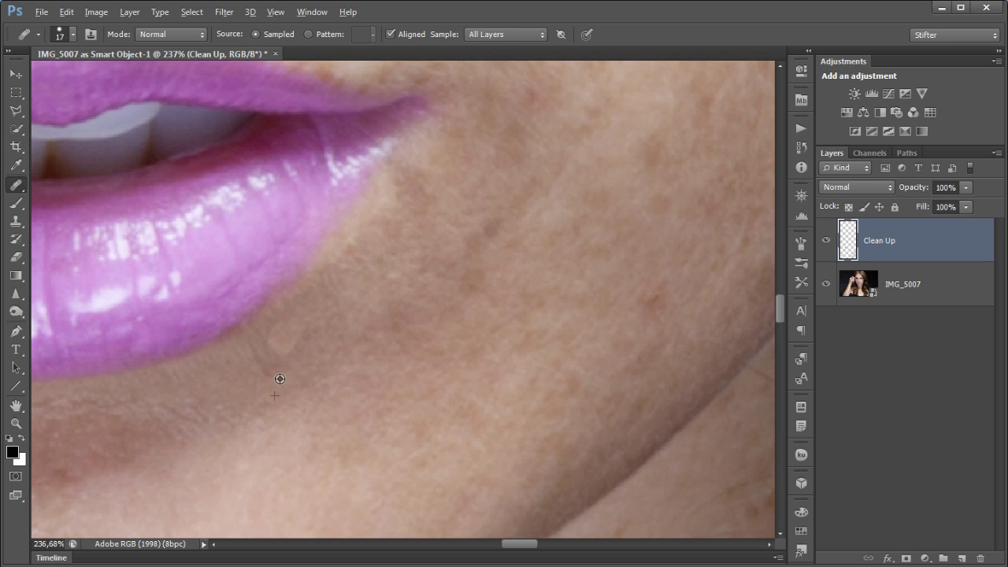
pyautogui.moveTo(267, 387)
pyautogui.mouseDown()
pyautogui.moveTo(352, 370)
pyautogui.moveTo(547, 417)
pyautogui.mouseUp()
pyautogui.moveTo(251, 340); pyautogui.dragTo(292, 362)
pyautogui.keyDown('alt'); pyautogui.click(220, 346); pyautogui.keyUp('alt')
pyautogui.moveTo(236, 318); pyautogui.dragTo(251, 344)
# Heal the spot above the edge of the upper lip, sampling the adjacent cheek skin
pyautogui.moveTo(146, 203)
pyautogui.mouseDown()
pyautogui.moveTo(180, 310)
pyautogui.moveTo(174, 375)
pyautogui.mouseUp()
pyautogui.keyDown('alt'); pyautogui.click(254, 233); pyautogui.keyUp('alt')
pyautogui.click(300, 228)
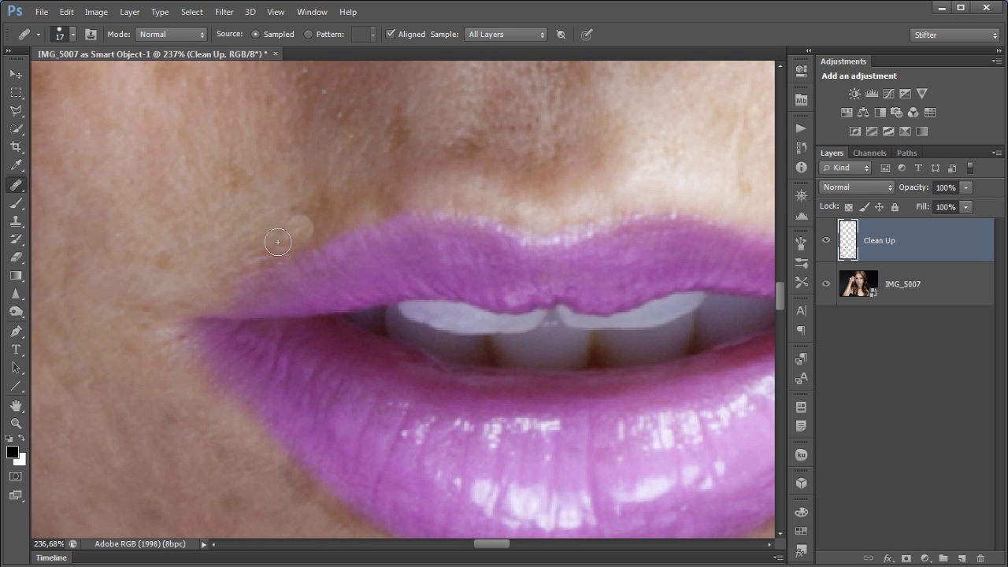
# Heal the small blemish on the chin beside the bright highlight
pyautogui.scroll(-2, 440, 232)
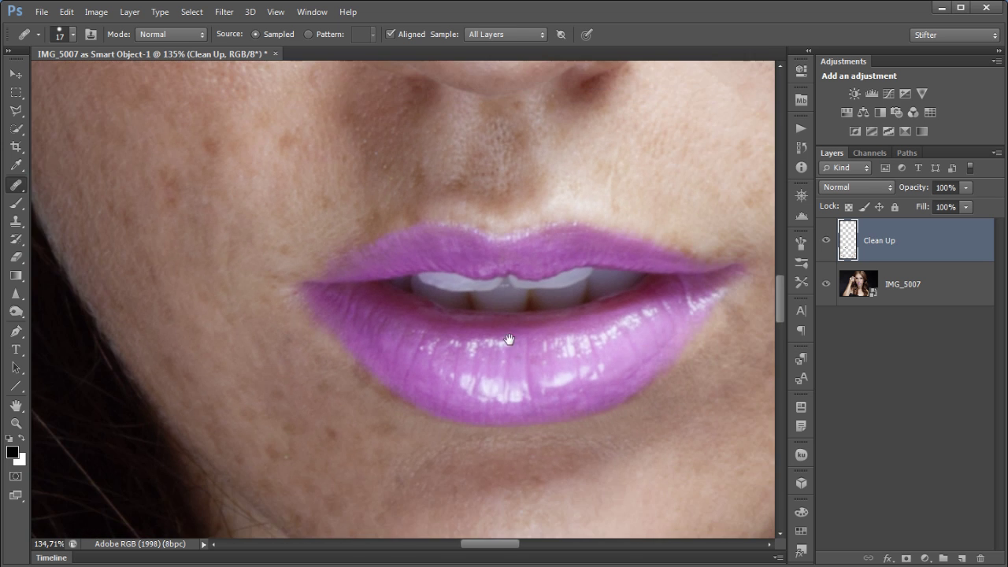
pyautogui.moveTo(508, 339); pyautogui.dragTo(456, 263)
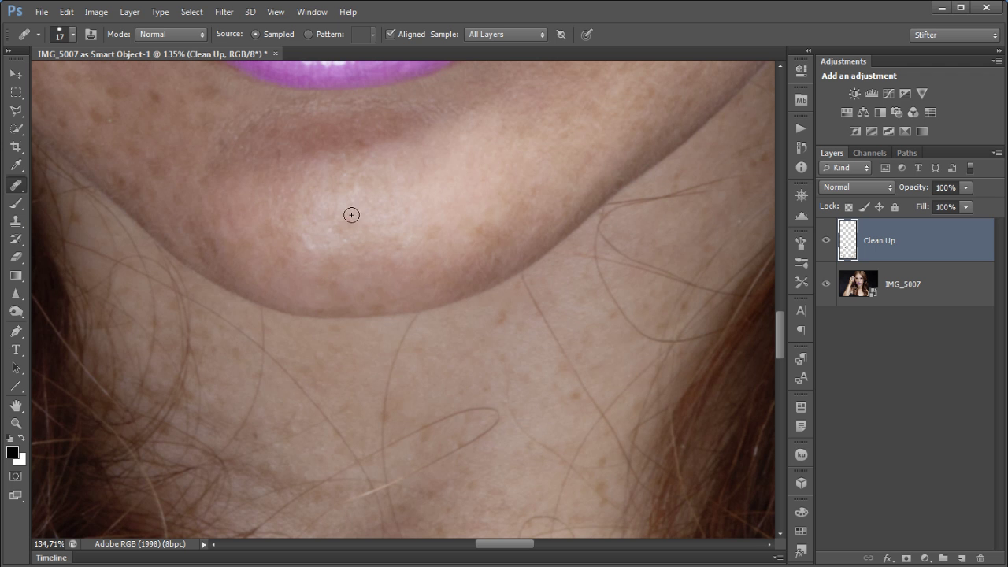
pyautogui.click(309, 249)
pyautogui.moveTo(407, 221); pyautogui.dragTo(489, 182)
# Remove the red spot on the chest and touch up the surrounding skin with the Healing Brush
pyautogui.moveTo(519, 441); pyautogui.dragTo(441, 142)
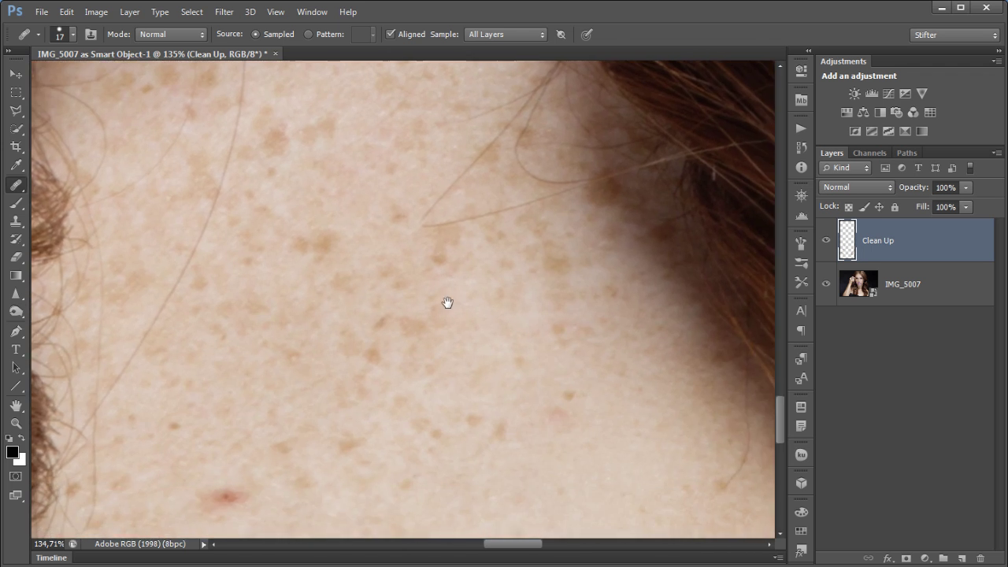
pyautogui.moveTo(443, 315); pyautogui.dragTo(499, 171)
pyautogui.keyDown('alt'); pyautogui.click(319, 373); pyautogui.keyUp('alt')
pyautogui.click(292, 348)
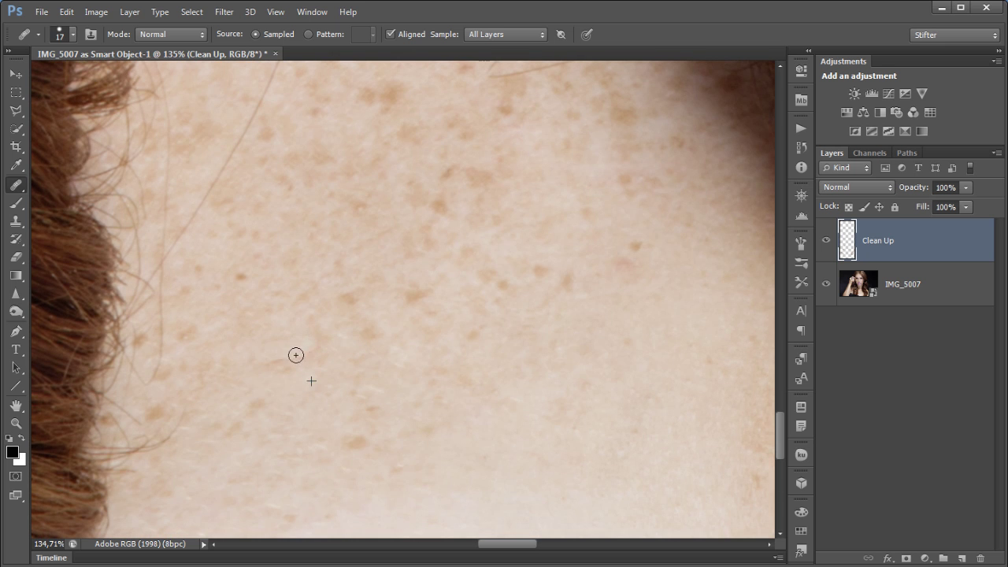
pyautogui.keyDown('alt'); pyautogui.click(306, 388); pyautogui.keyUp('alt')
pyautogui.click(330, 356)
pyautogui.click(312, 337)
pyautogui.moveTo(281, 308); pyautogui.dragTo(307, 308)
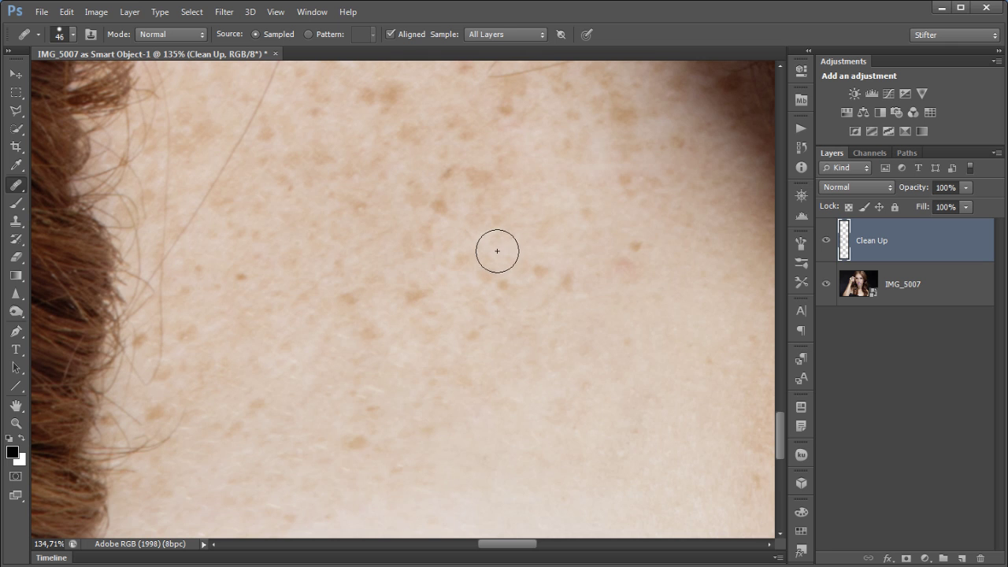
# Heal the faint reddish mark on the chest and the blemish on the smooth skin toward the hair
pyautogui.moveTo(501, 257); pyautogui.dragTo(491, 258)
pyautogui.keyDown('alt'); pyautogui.click(625, 293); pyautogui.keyUp('alt')
pyautogui.moveTo(623, 268); pyautogui.dragTo(639, 275)
pyautogui.moveTo(596, 337); pyautogui.dragTo(470, 279)
pyautogui.keyDown('alt'); pyautogui.click(517, 367); pyautogui.keyUp('alt')
pyautogui.moveTo(565, 342)
pyautogui.mouseDown()
pyautogui.moveTo(529, 359)
pyautogui.moveTo(546, 364)
pyautogui.mouseUp()
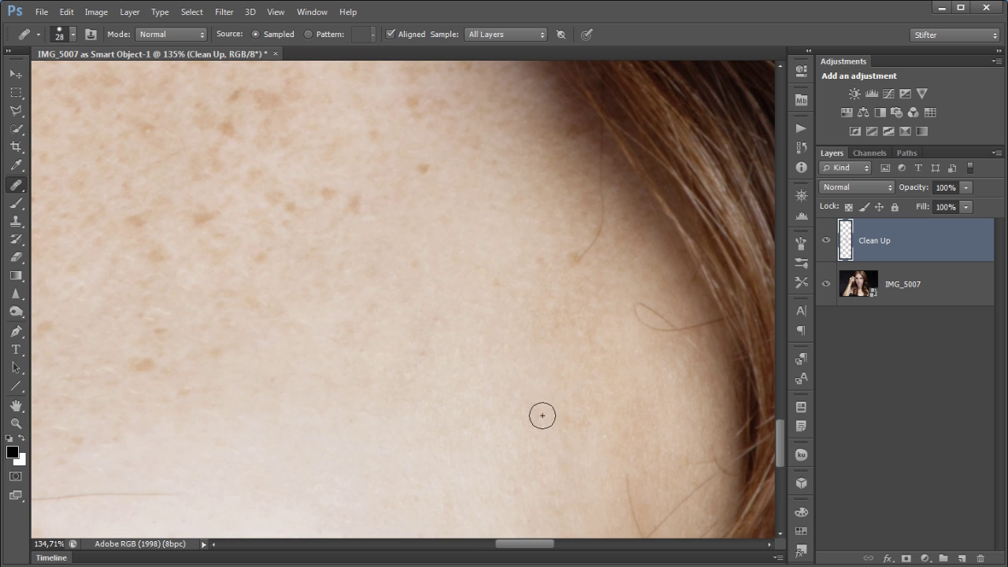
# Heal the marks on the back of the ring hand and its finger with a 28 px brush
pyautogui.scroll(-3, 489, 410)
pyautogui.moveTo(456, 410); pyautogui.dragTo(442, 319)
pyautogui.moveTo(412, 293); pyautogui.dragTo(419, 296)
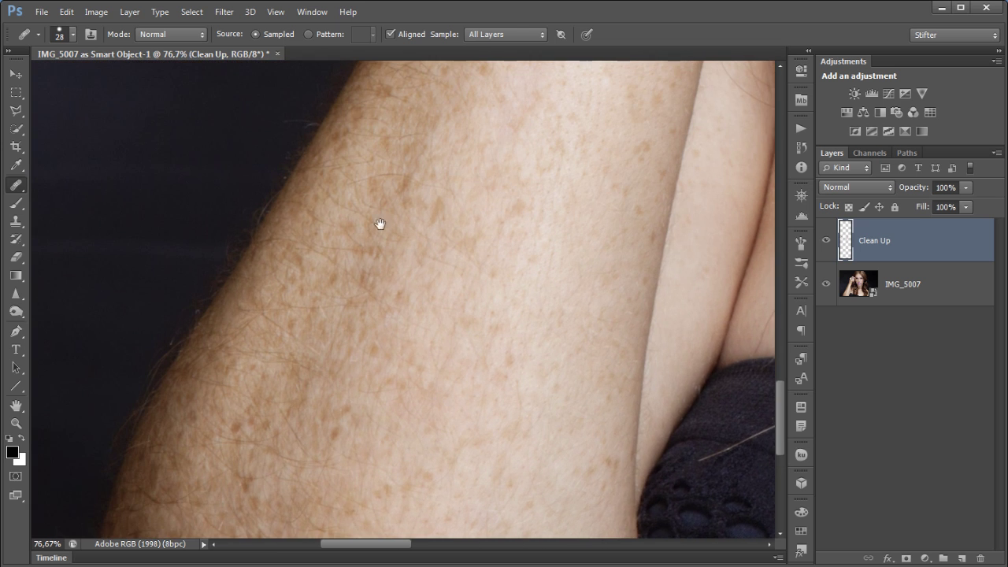
pyautogui.moveTo(416, 162); pyautogui.dragTo(320, 389)
pyautogui.moveTo(479, 185); pyautogui.dragTo(420, 372)
pyautogui.moveTo(422, 234); pyautogui.dragTo(317, 485)
pyautogui.moveTo(535, 247); pyautogui.dragTo(382, 345)
pyautogui.keyDown('alt'); pyautogui.click(249, 262); pyautogui.keyUp('alt')
pyautogui.moveTo(299, 234)
pyautogui.mouseDown()
pyautogui.moveTo(292, 275)
pyautogui.moveTo(283, 260)
pyautogui.moveTo(277, 266)
pyautogui.moveTo(281, 281)
pyautogui.moveTo(294, 270)
pyautogui.mouseUp()
pyautogui.keyDown('alt'); pyautogui.click(263, 308); pyautogui.keyUp('alt')
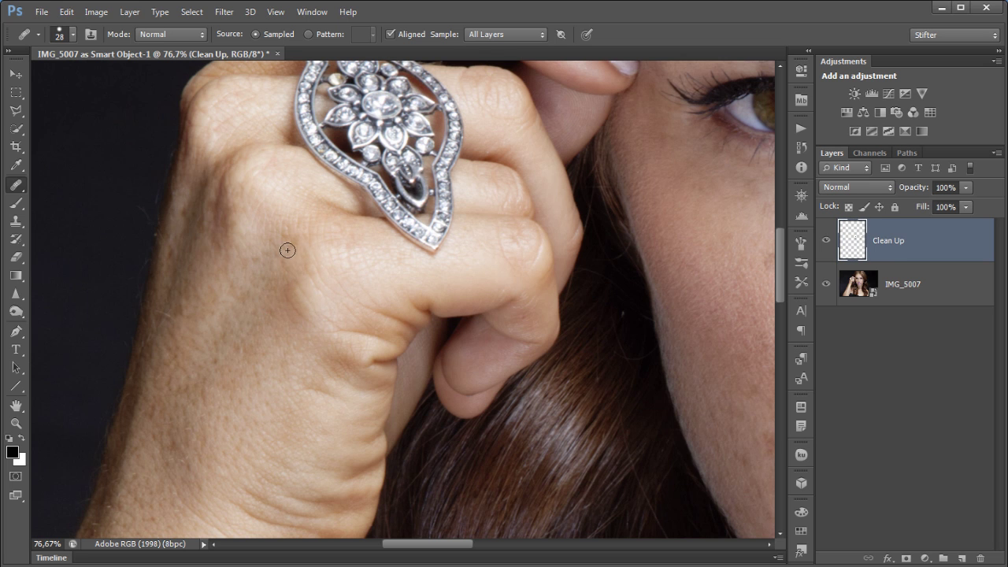
pyautogui.click(489, 262)
pyautogui.moveTo(550, 253)
pyautogui.mouseDown()
pyautogui.moveTo(200, 296)
pyautogui.moveTo(294, 304)
pyautogui.moveTo(404, 284)
pyautogui.moveTo(490, 378)
pyautogui.mouseUp()
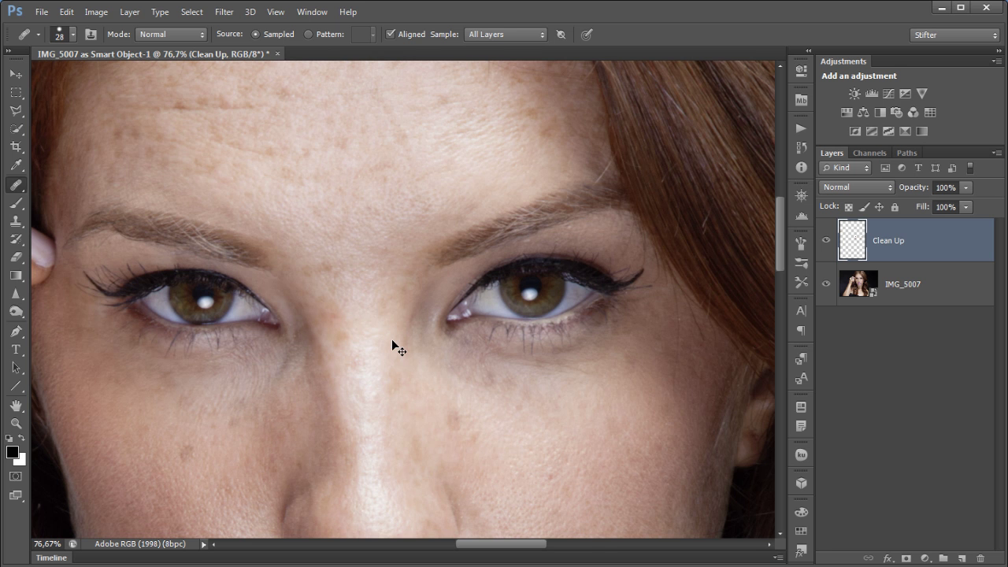
pyautogui.hotkey('ctrl', '0')
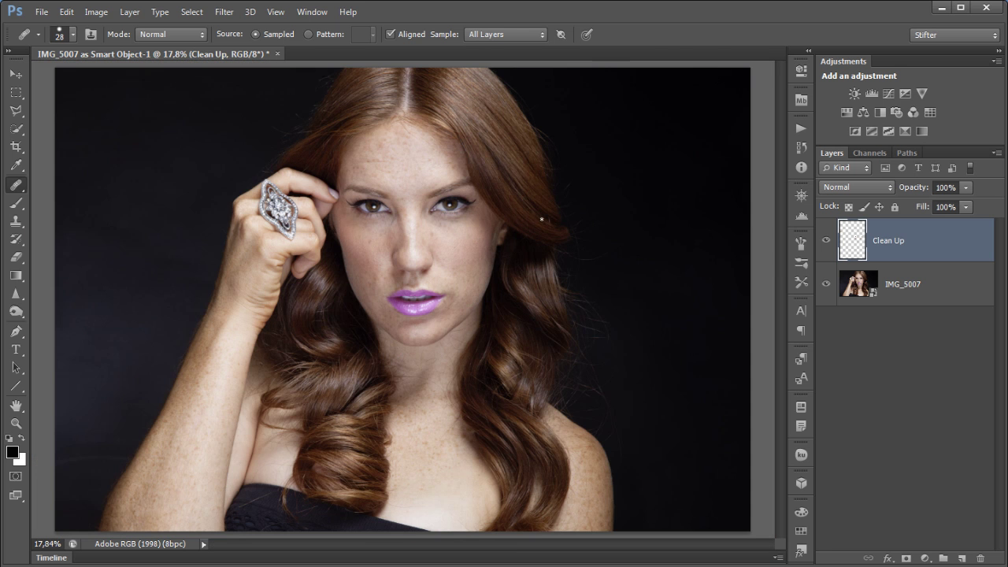
# Examine the healed face and the ringed hand up close for remaining blemishes and uneven skin
pyautogui.moveTo(560, 144); pyautogui.dragTo(341, 323)
pyautogui.moveTo(372, 415); pyautogui.dragTo(534, 345)
pyautogui.moveTo(396, 397); pyautogui.dragTo(463, 377)
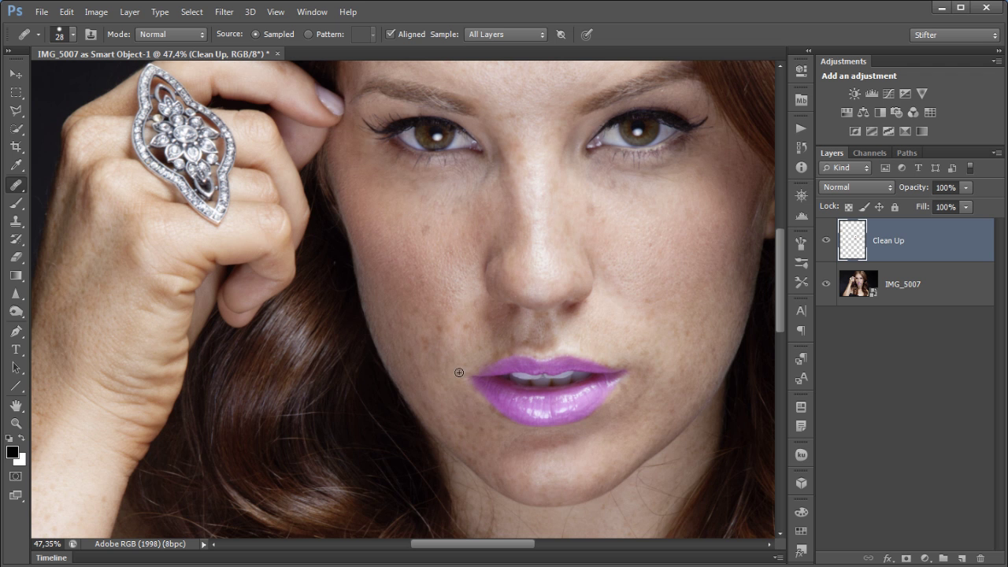
pyautogui.hotkey('ctrl', 'space')
pyautogui.moveTo(591, 309); pyautogui.dragTo(377, 145)
pyautogui.scroll(-3, 374, 314)
pyautogui.press('space')
pyautogui.moveTo(309, 371); pyautogui.dragTo(468, 263)
pyautogui.moveTo(254, 347); pyautogui.dragTo(363, 303)
pyautogui.click(284, 143)
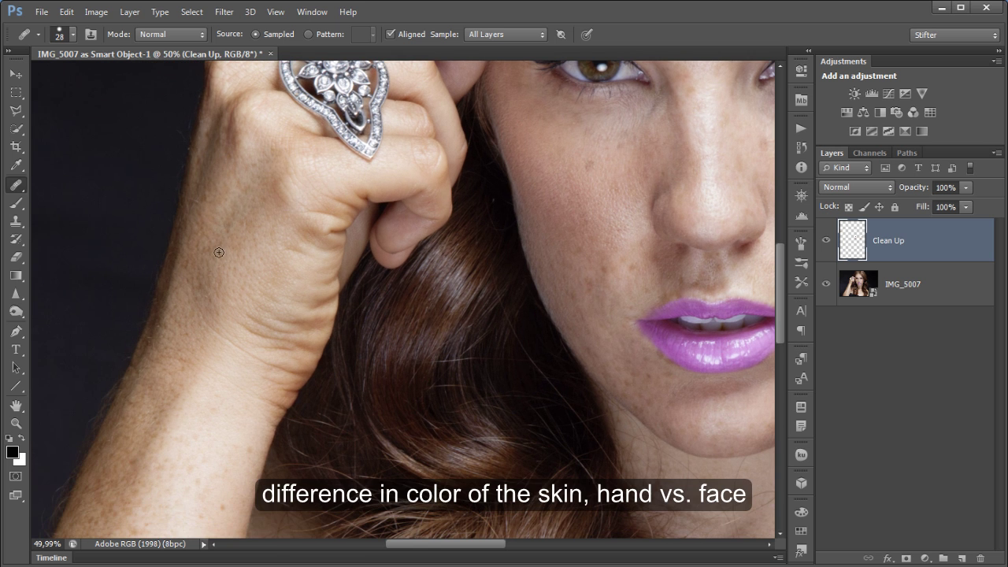
# Compare the skin colour of the hand with the face and inspect the cheeks, forehead and eye area
pyautogui.press('space')
pyautogui.moveTo(483, 241); pyautogui.dragTo(317, 260)
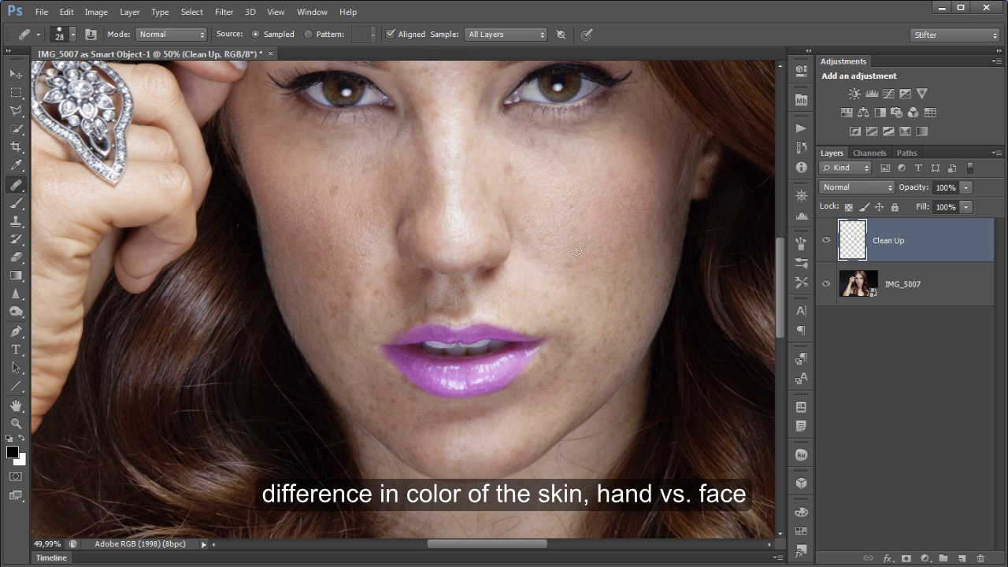
pyautogui.press('space')
pyautogui.moveTo(325, 265); pyautogui.dragTo(335, 398)
pyautogui.press('space')
pyautogui.moveTo(587, 342)
pyautogui.mouseDown()
pyautogui.moveTo(570, 273)
pyautogui.moveTo(554, 260)
pyautogui.mouseUp()
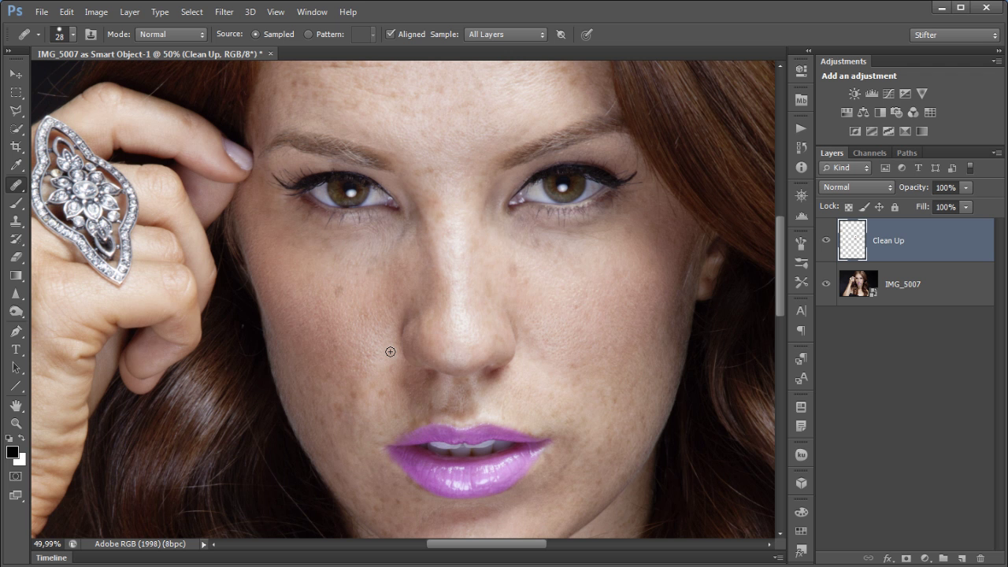
pyautogui.scroll(-6, 509, 272)
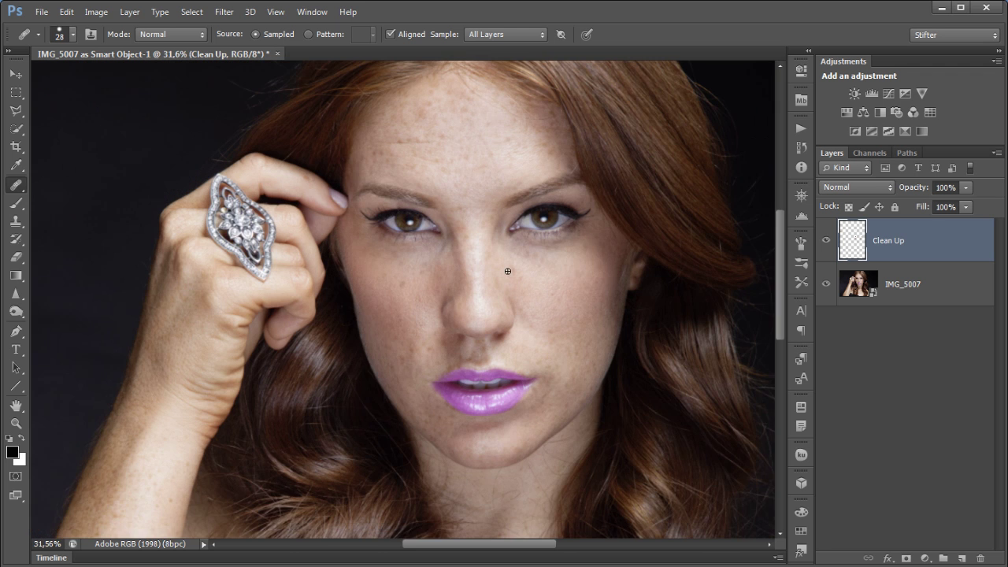
pyautogui.scroll(1, 513, 273)
pyautogui.moveTo(513, 273)
pyautogui.mouseDown()
pyautogui.moveTo(476, 334)
pyautogui.moveTo(465, 334)
pyautogui.mouseUp()
pyautogui.scroll(3, 461, 336)
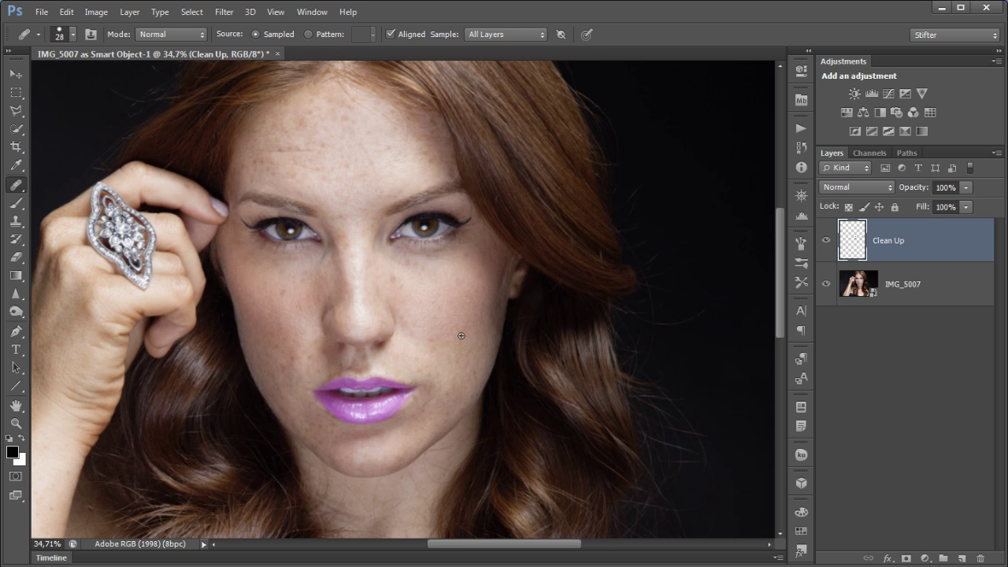
pyautogui.moveTo(302, 341); pyautogui.dragTo(370, 338)
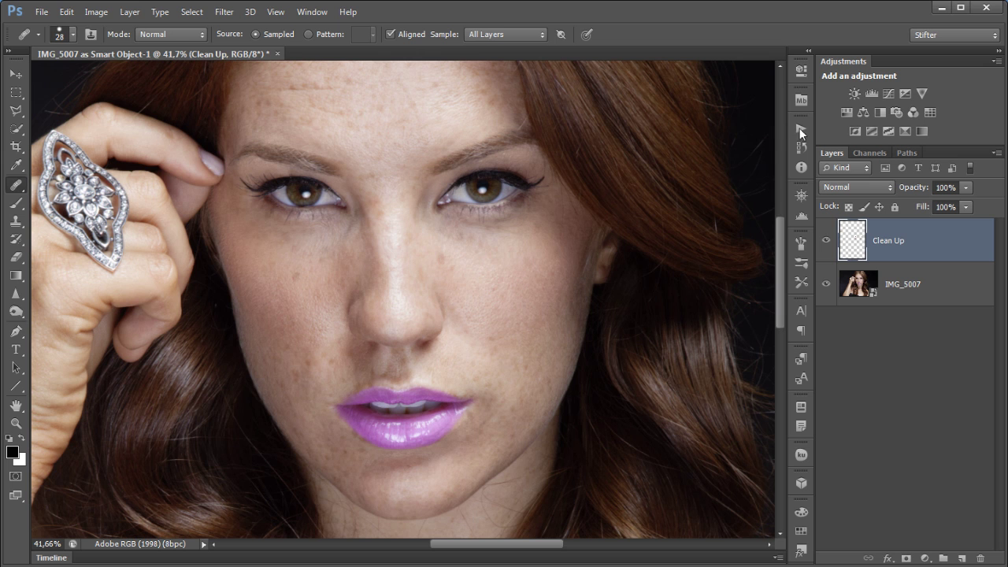
# Add a Black & White adjustment layer above Clean Up with Reds at -75 and Yellows at -37
pyautogui.click(879, 112)
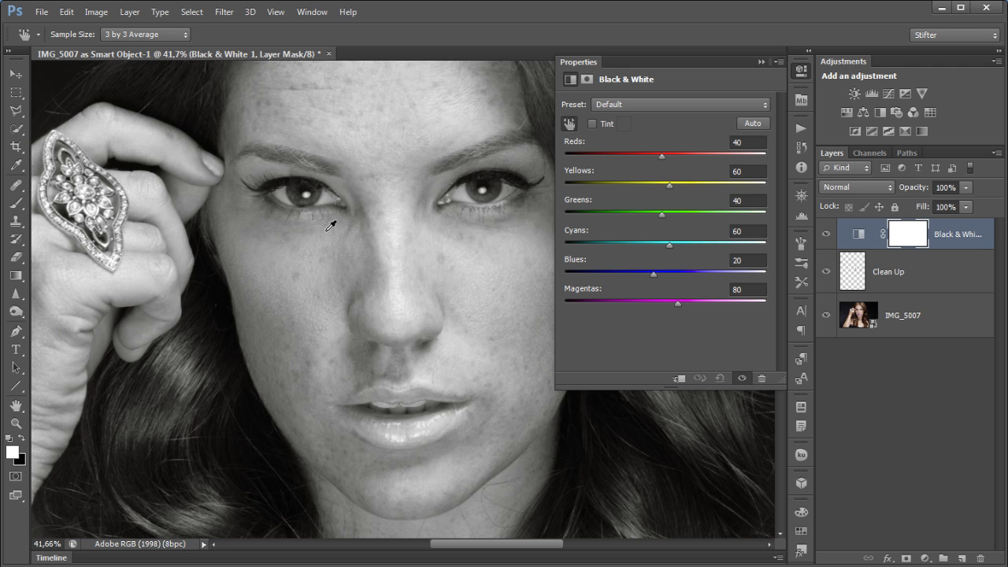
pyautogui.moveTo(658, 155); pyautogui.dragTo(623, 156)
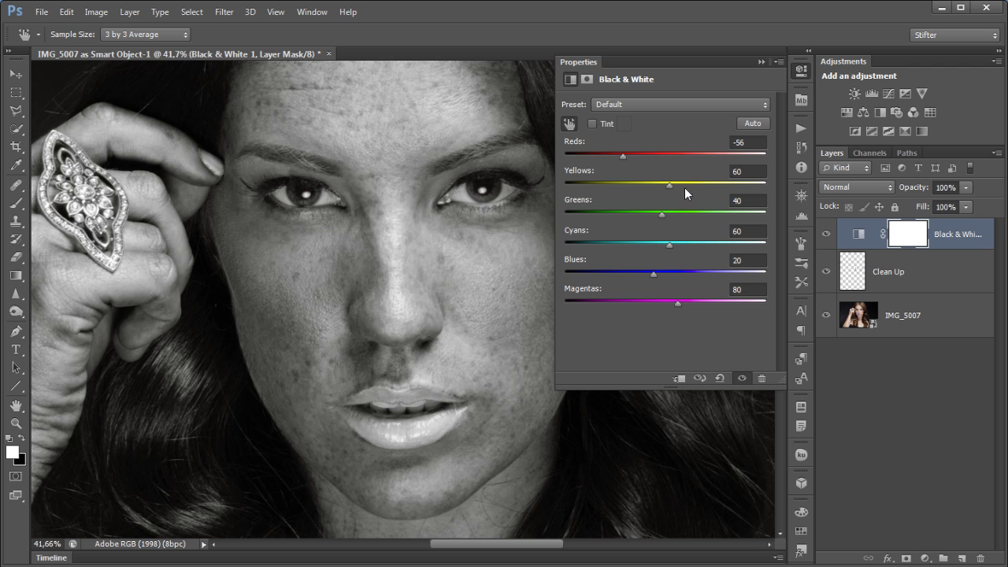
pyautogui.moveTo(665, 183); pyautogui.dragTo(623, 183)
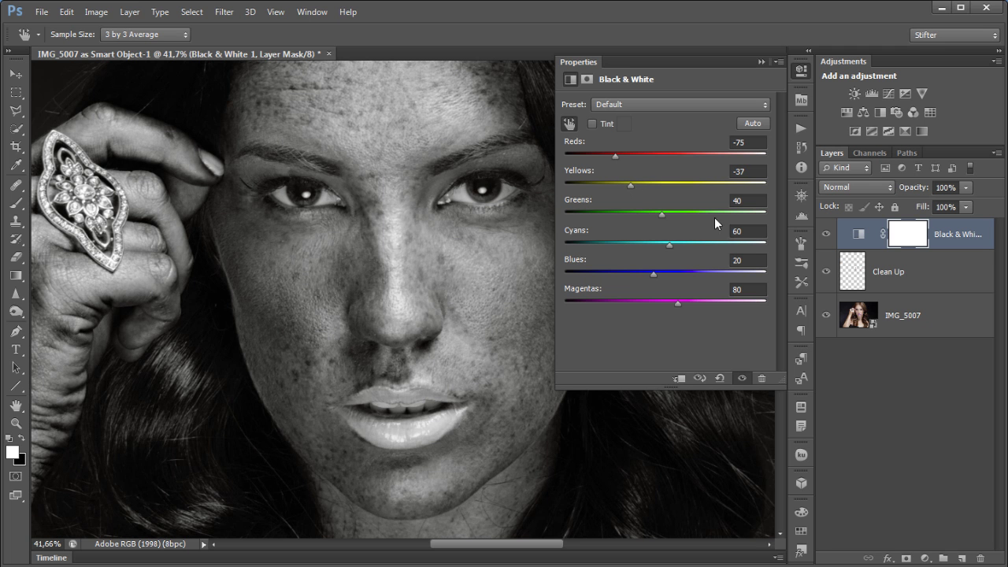
# Check the freckle contrast across the face and set the Black & White Reds to -42 and Yellows to -1
pyautogui.moveTo(470, 471); pyautogui.dragTo(421, 247)
pyautogui.moveTo(423, 297); pyautogui.dragTo(412, 198)
pyautogui.moveTo(356, 223); pyautogui.dragTo(390, 329)
pyautogui.moveTo(409, 166); pyautogui.dragTo(366, 301)
pyautogui.moveTo(396, 181); pyautogui.dragTo(394, 207)
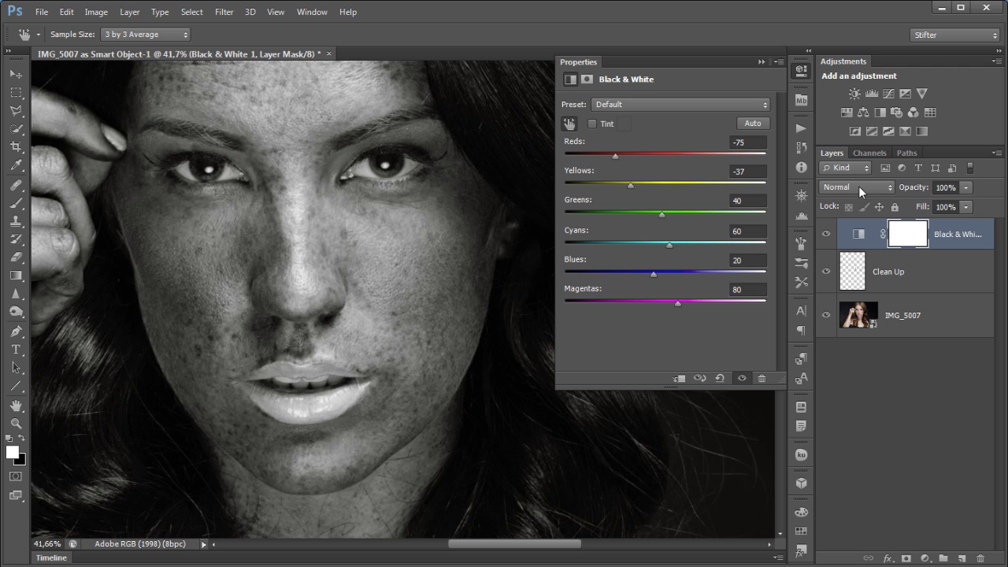
pyautogui.moveTo(619, 154)
pyautogui.mouseDown()
pyautogui.moveTo(633, 155)
pyautogui.moveTo(646, 183)
pyautogui.moveTo(627, 156)
pyautogui.mouseUp()
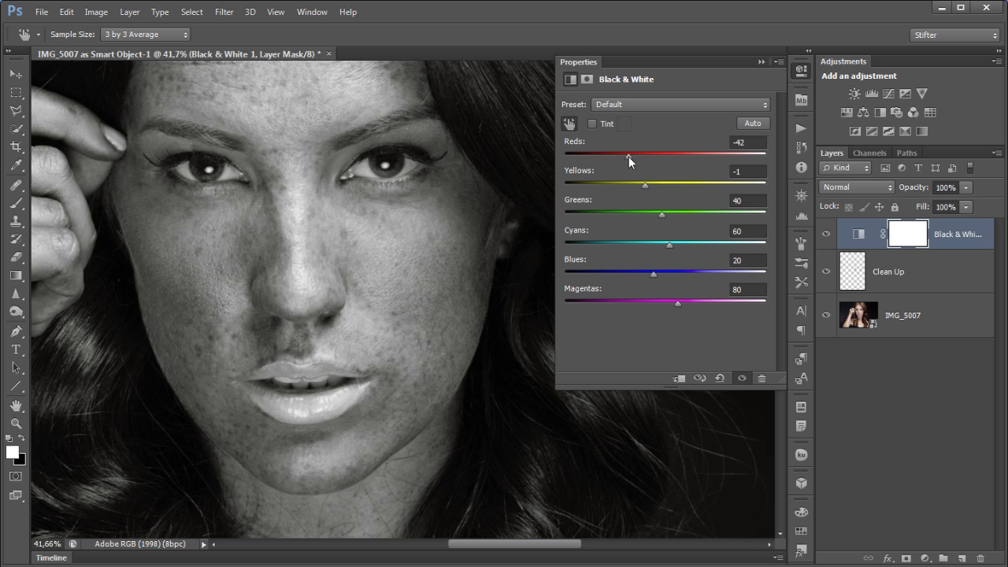
# Try the Luminosity and Color blend modes on the Black & White layer
pyautogui.click(846, 187)
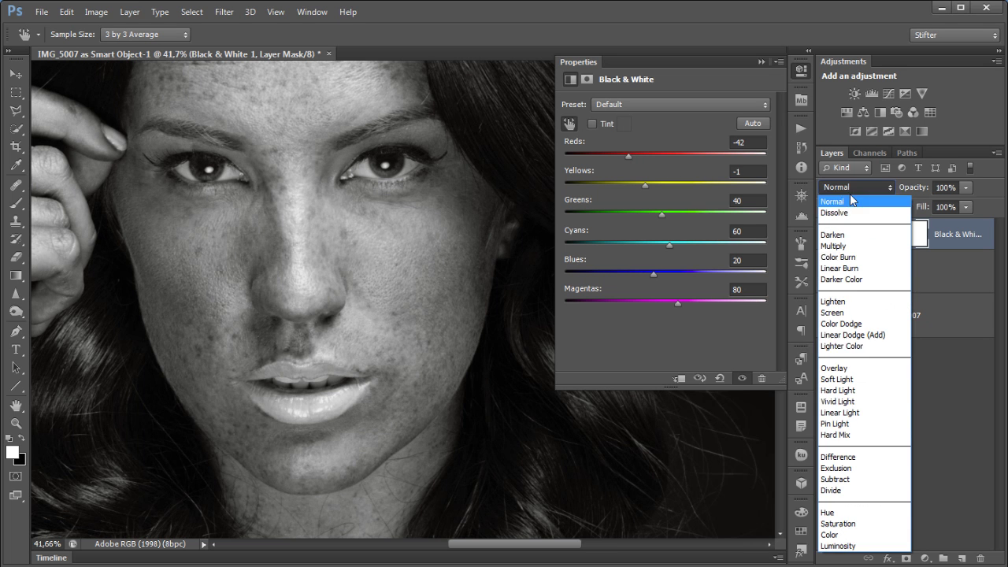
pyautogui.click(861, 546)
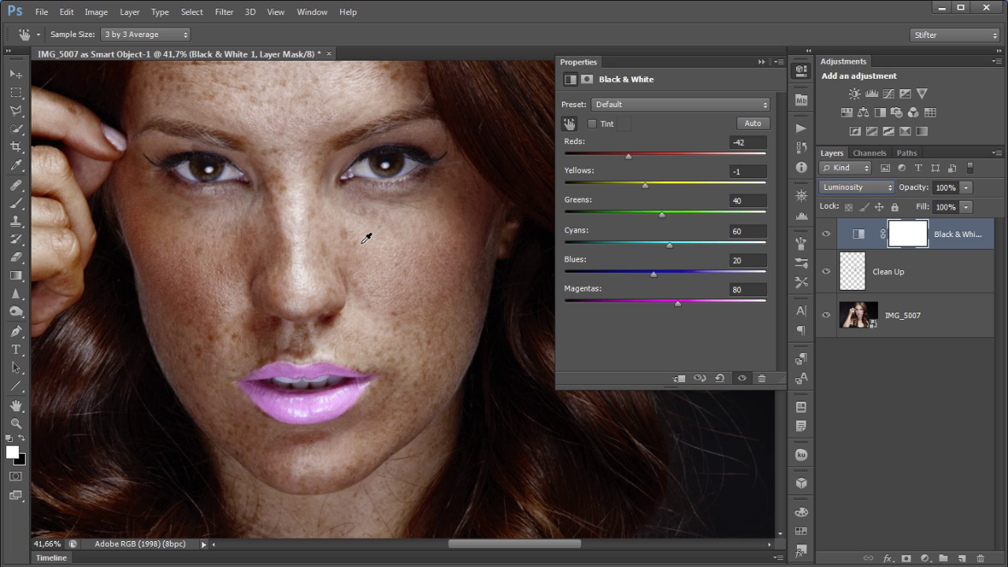
pyautogui.click(842, 189)
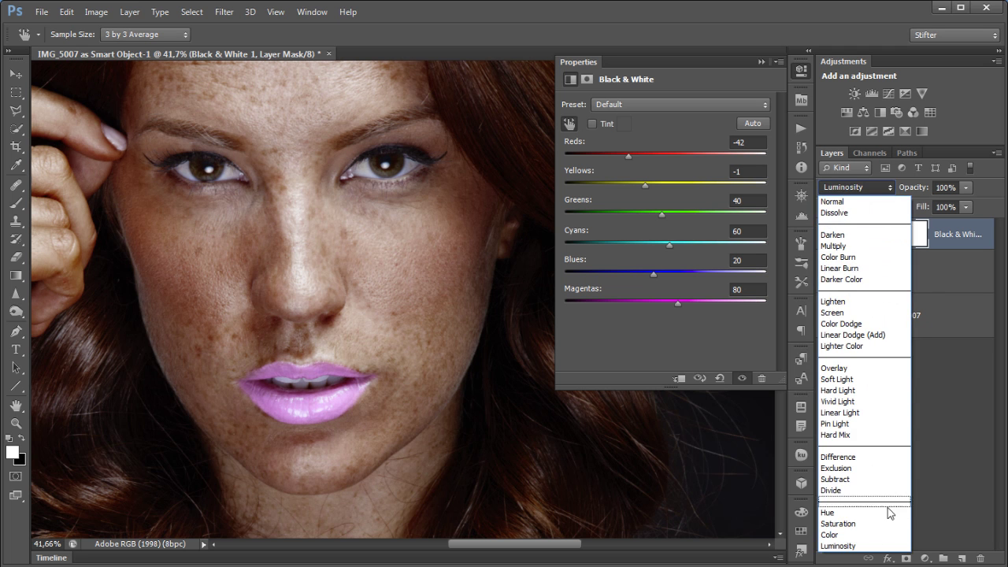
pyautogui.click(866, 535)
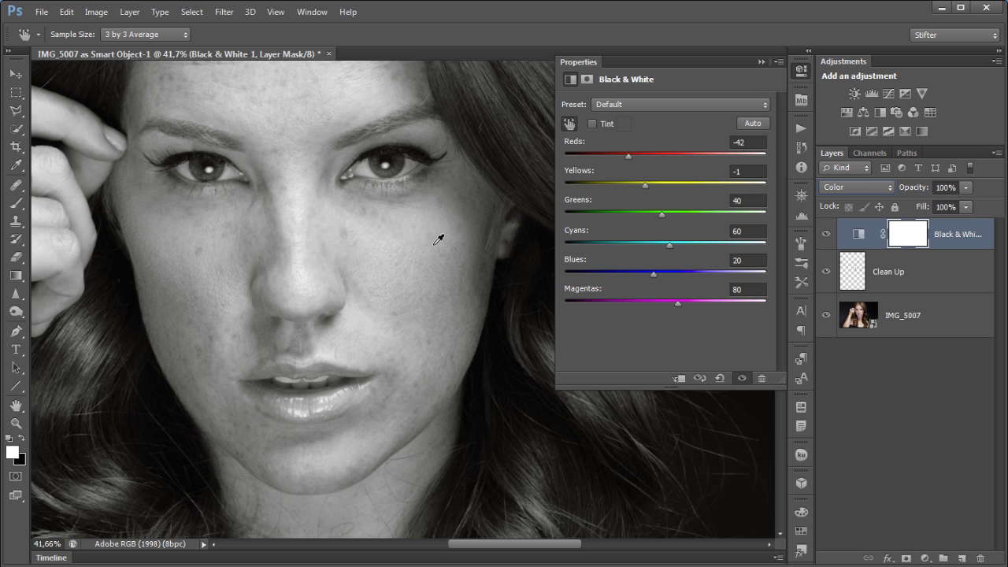
# Set the Black & White Reds to -52 and return the adjustment layer's blend mode to Normal
pyautogui.moveTo(626, 155)
pyautogui.mouseDown()
pyautogui.moveTo(659, 160)
pyautogui.moveTo(625, 157)
pyautogui.mouseUp()
pyautogui.click(838, 187)
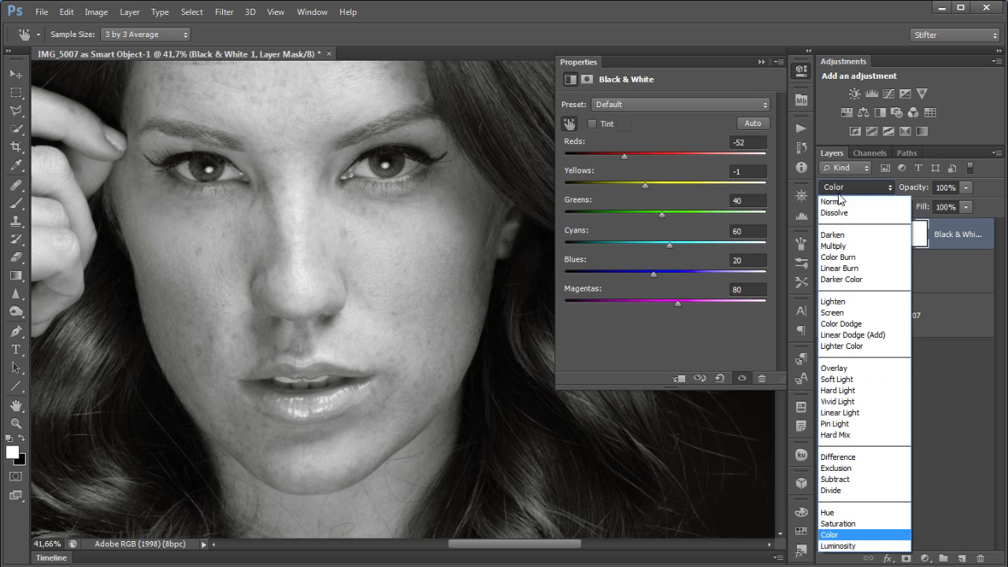
pyautogui.click(844, 203)
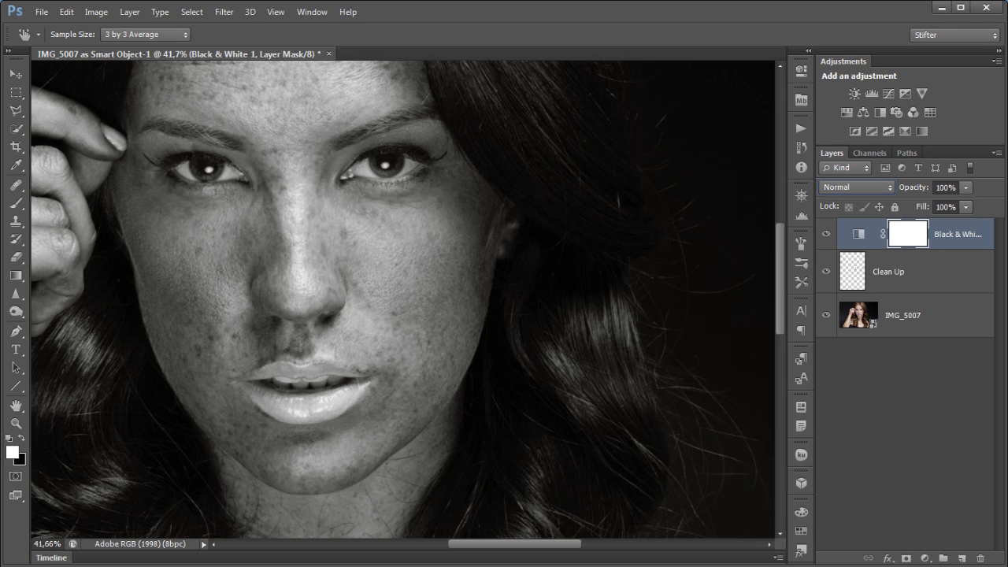
pyautogui.click(14, 93)
pyautogui.moveTo(453, 429); pyautogui.dragTo(501, 411)
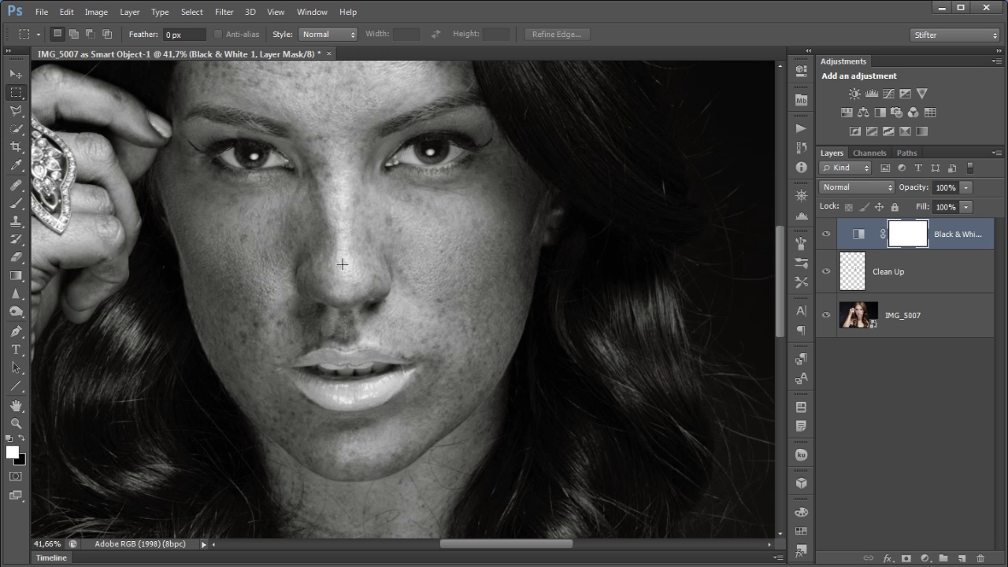
pyautogui.moveTo(501, 412); pyautogui.dragTo(479, 434)
pyautogui.moveTo(499, 383); pyautogui.dragTo(448, 331)
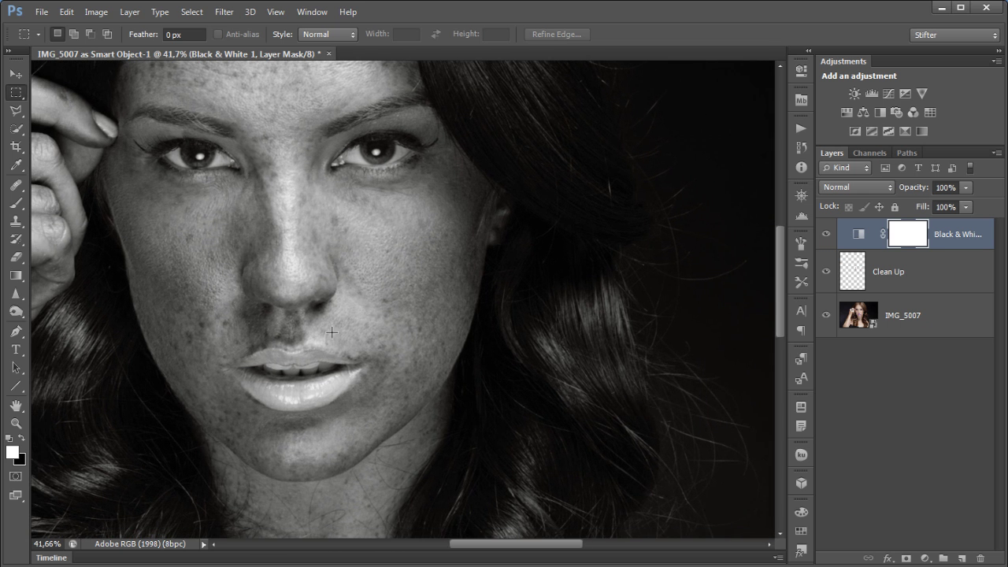
pyautogui.click(25, 315)
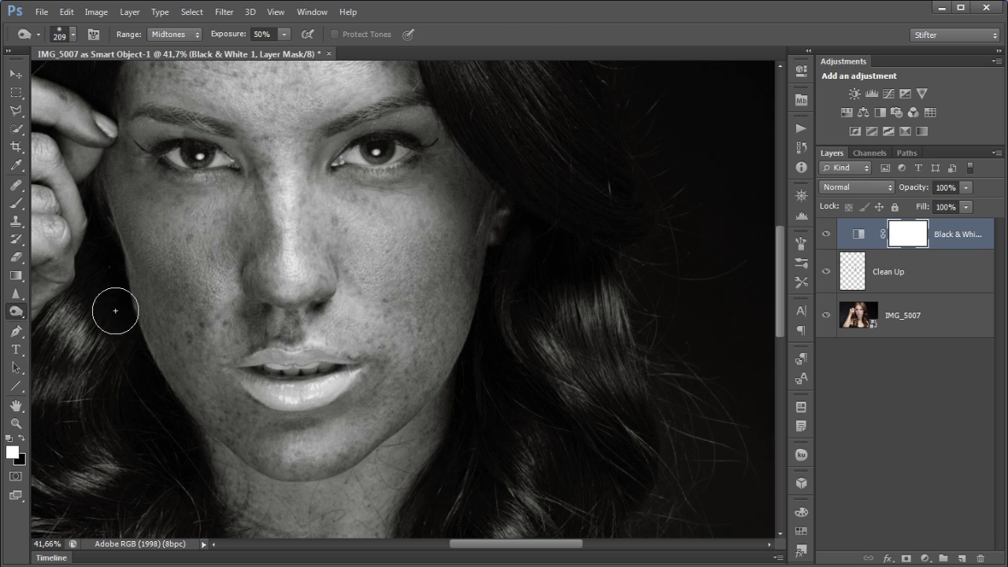
pyautogui.rightClick(22, 316)
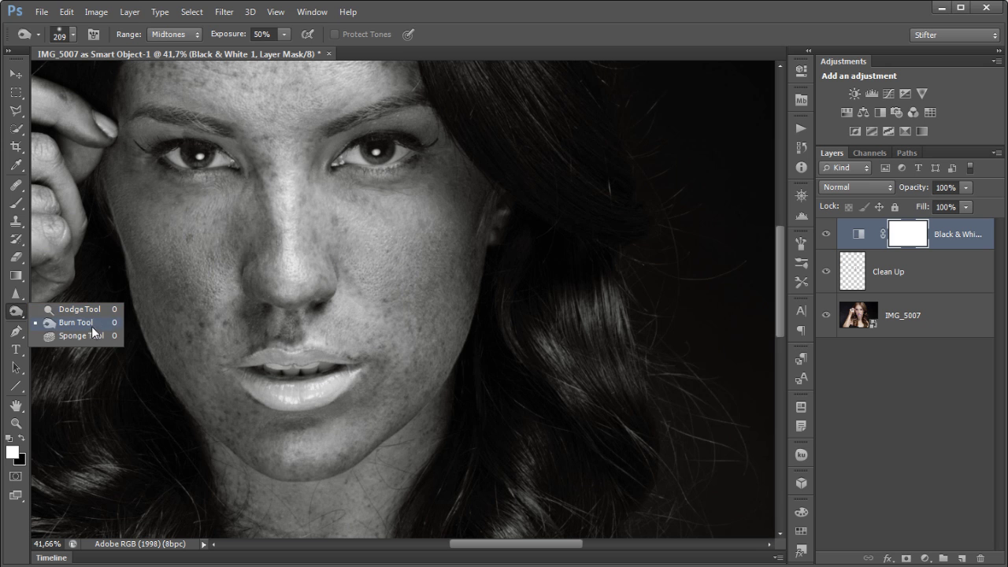
pyautogui.click(492, 10)
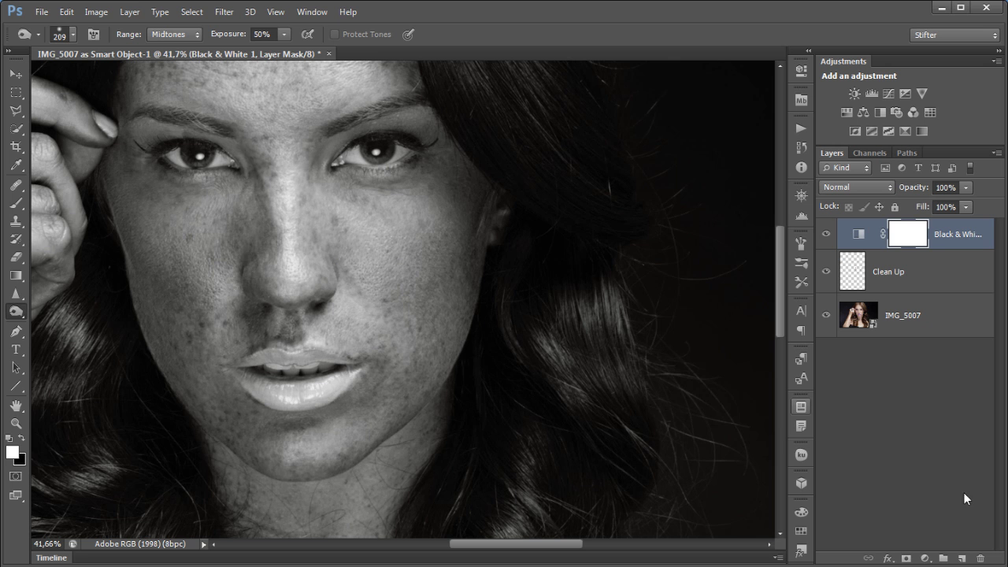
# Create a layer named "Soft Light 50% Gray Layer" in Soft Light mode, filled with the neutral 50% gray
pyautogui.keyDown('alt'); pyautogui.click(961, 557); pyautogui.keyUp('alt')
pyautogui.moveTo(459, 226); pyautogui.dragTo(421, 228)
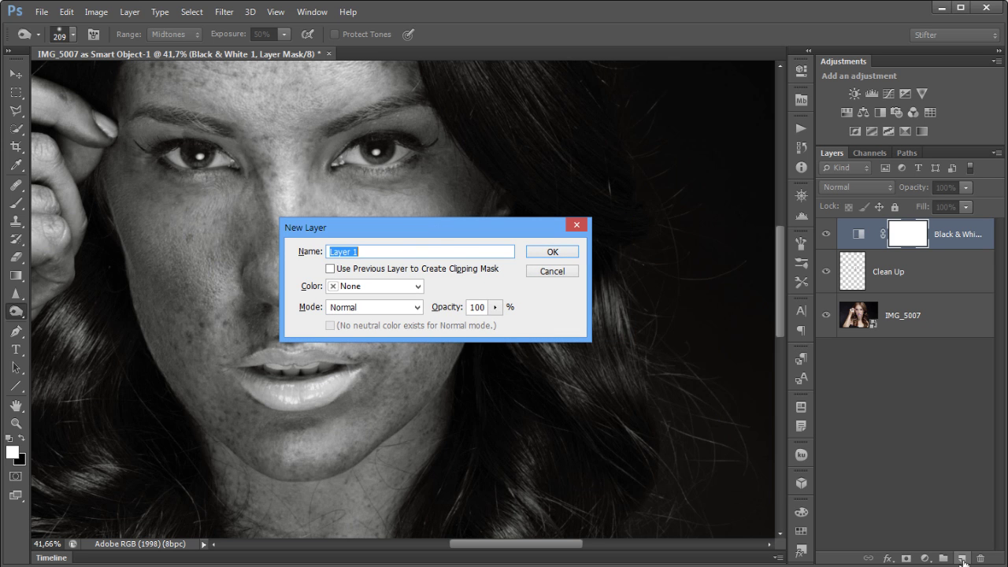
pyautogui.write('Soft Light 50')
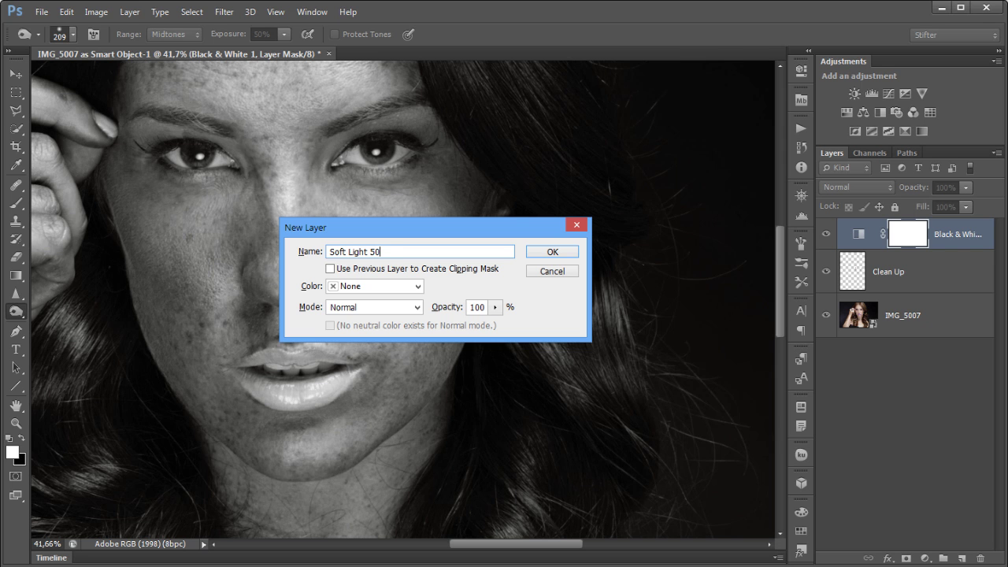
pyautogui.write('% Gray Layer')
pyautogui.moveTo(455, 225); pyautogui.dragTo(471, 146)
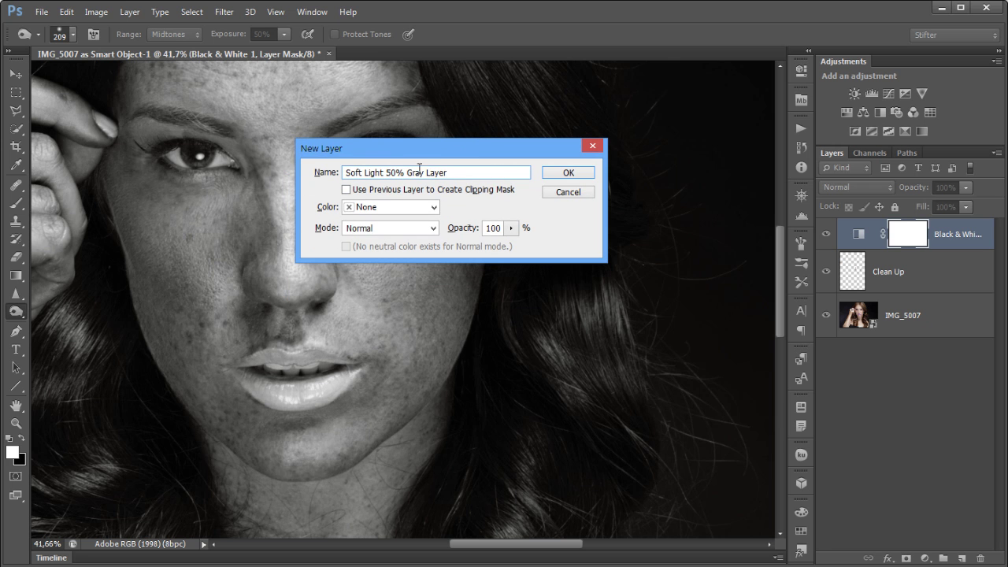
pyautogui.click(410, 228)
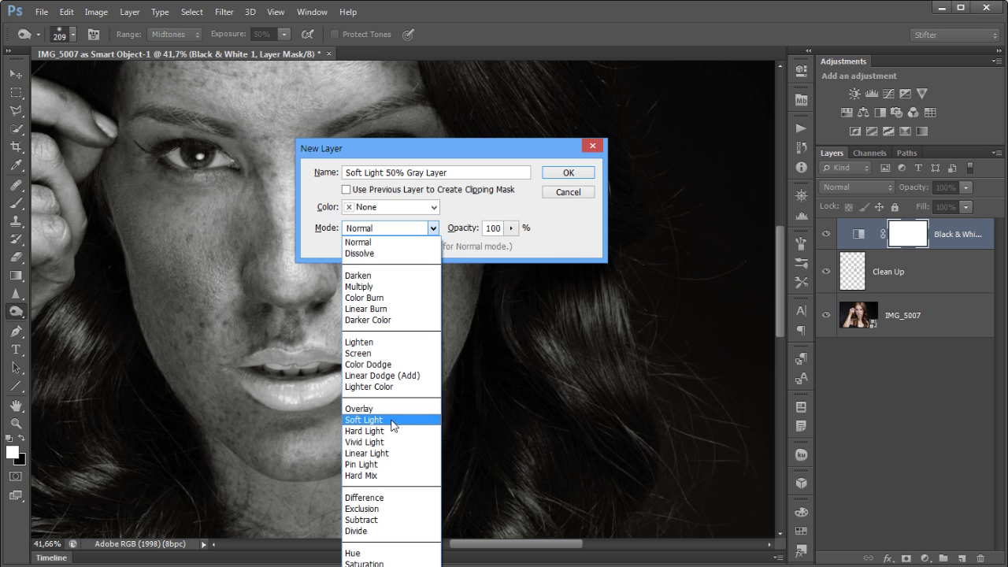
pyautogui.click(396, 421)
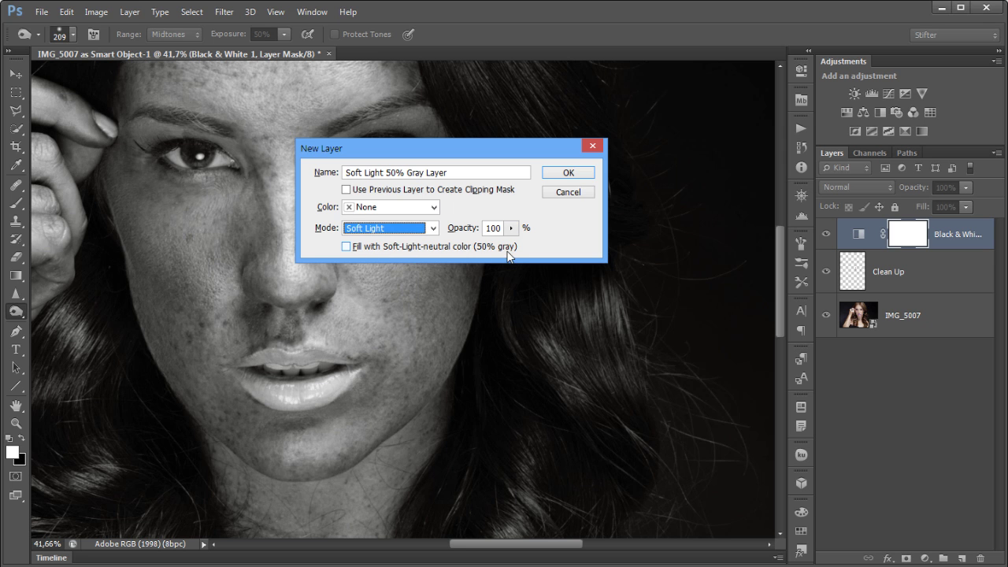
pyautogui.click(385, 248)
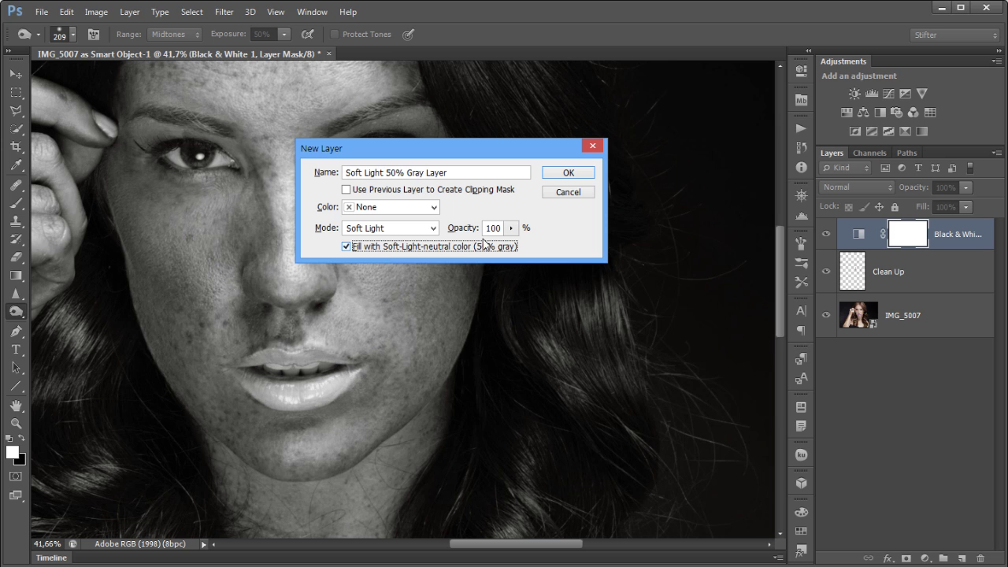
pyautogui.click(568, 171)
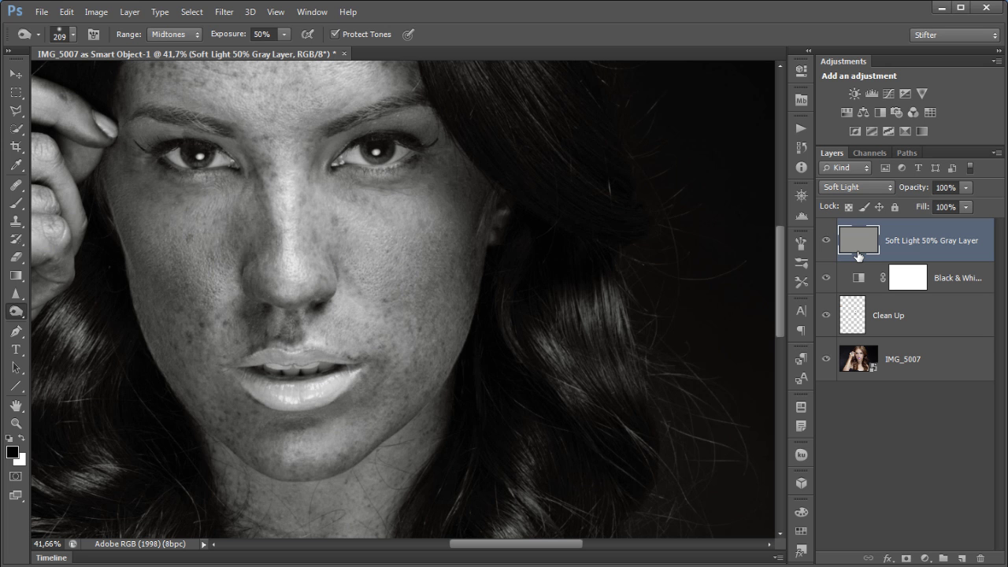
# Add a layer mask to the Soft Light gray layer and ready a 137 px Brush for painting on its gray fill
pyautogui.click(906, 557)
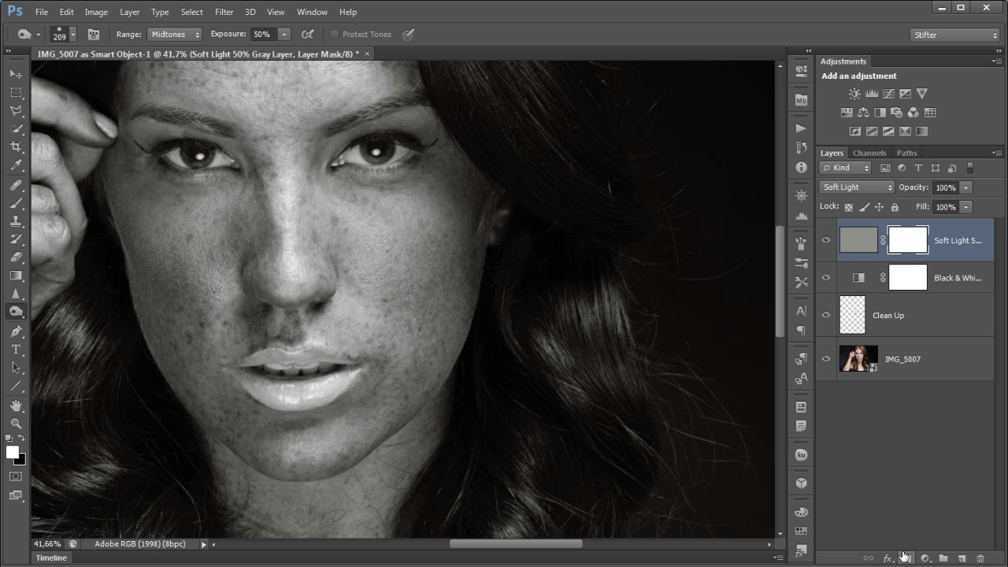
pyautogui.click(864, 241)
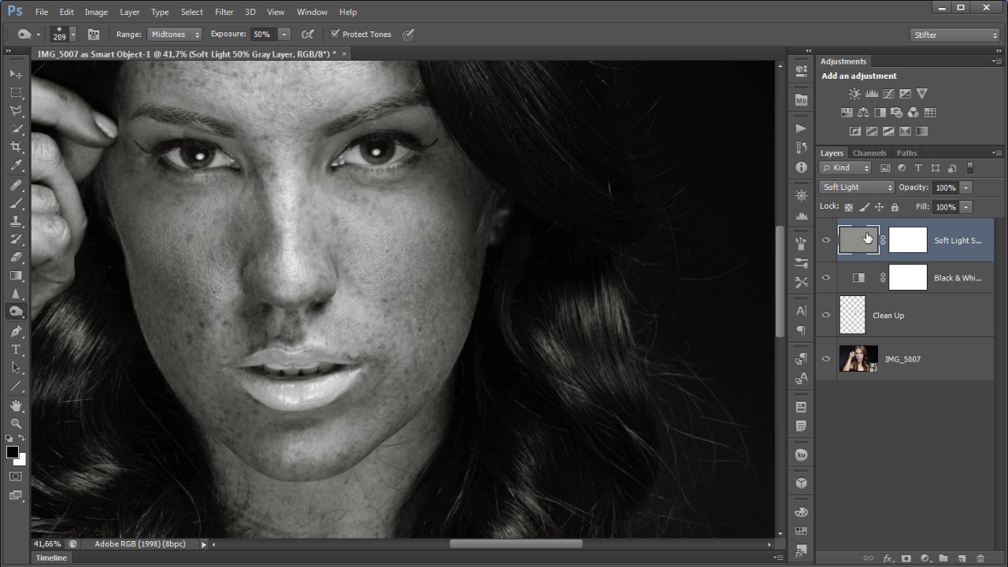
pyautogui.click(15, 203)
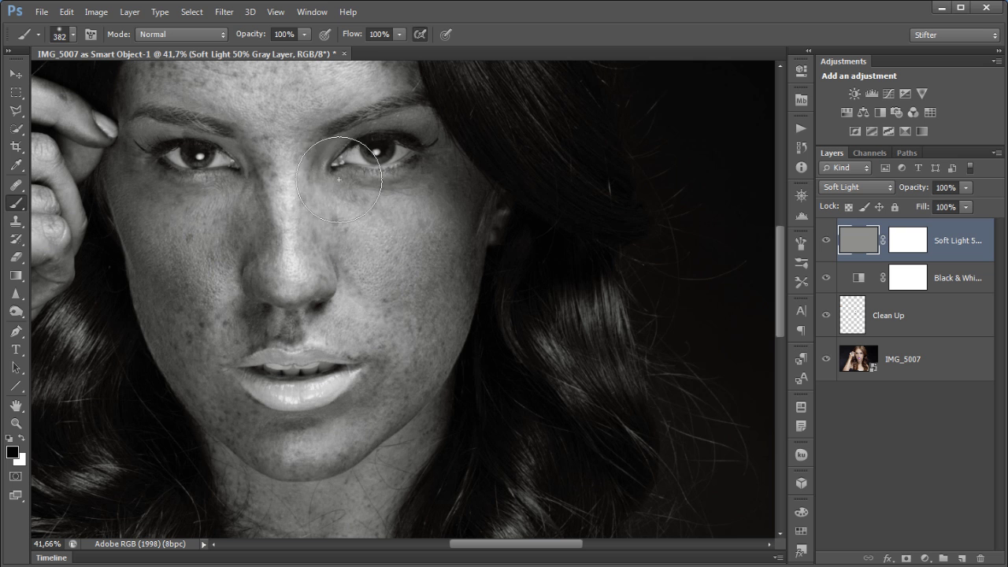
pyautogui.moveTo(351, 232); pyautogui.dragTo(316, 233)
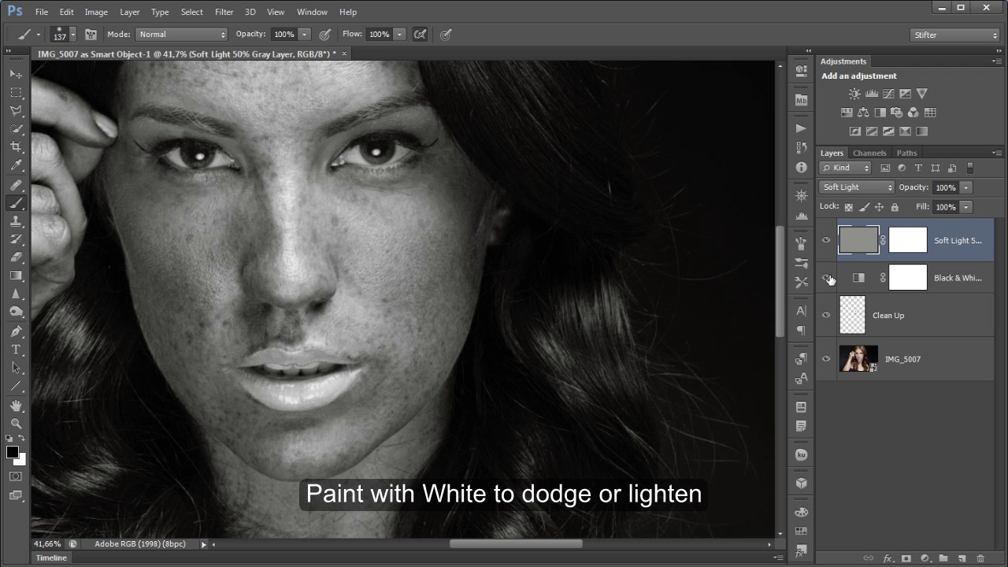
pyautogui.keyDown('alt'); pyautogui.scroll(-4, 410, 244); pyautogui.keyUp('alt')
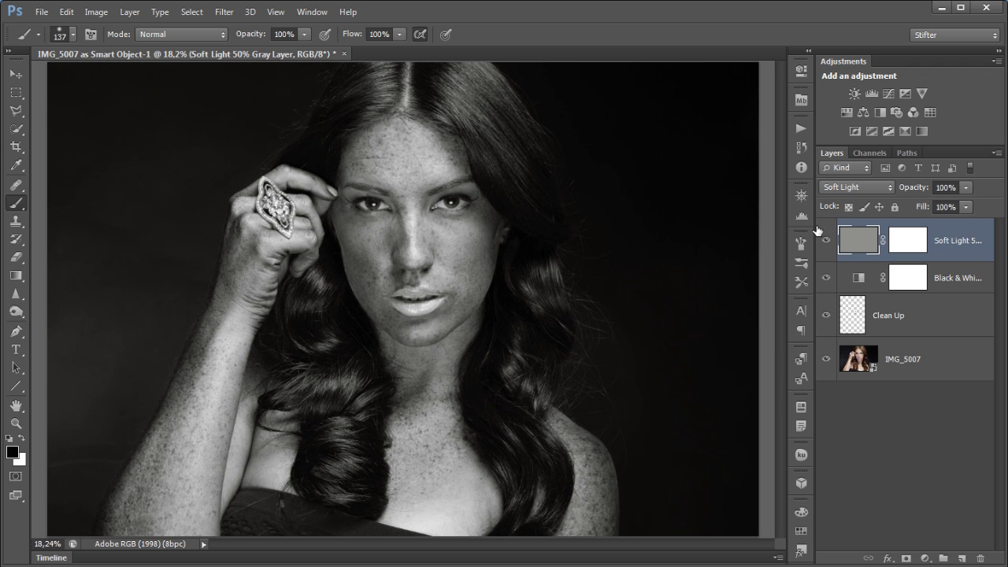
# Hide the Black & White adjustment layer and move it above the Soft Light gray layer
pyautogui.click(953, 278)
pyautogui.click(826, 278)
pyautogui.moveTo(967, 280); pyautogui.dragTo(969, 217)
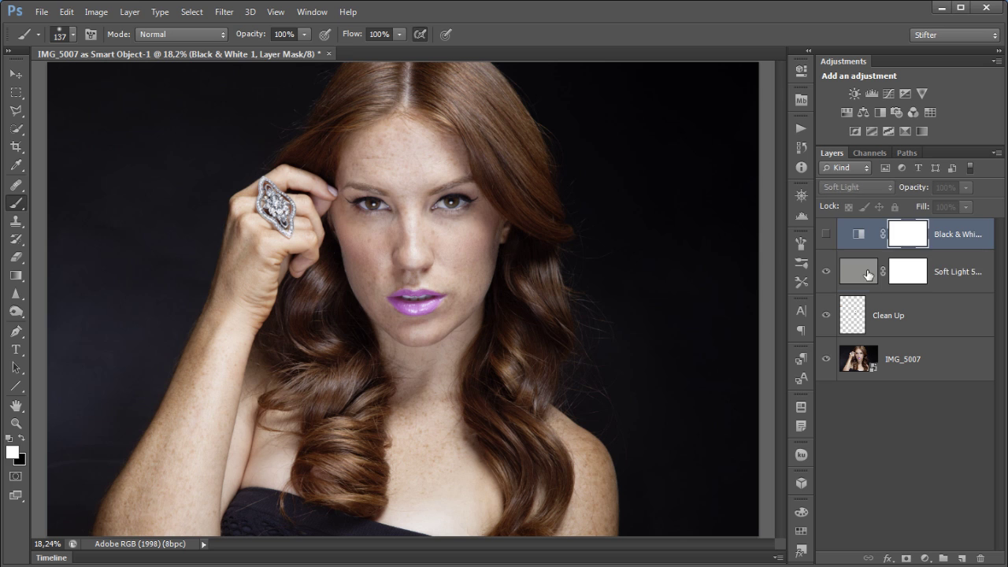
# Try a straight black brush stroke diagonally across the portrait on the Soft Light gray layer, and undo it
pyautogui.click(868, 273)
pyautogui.press('x')
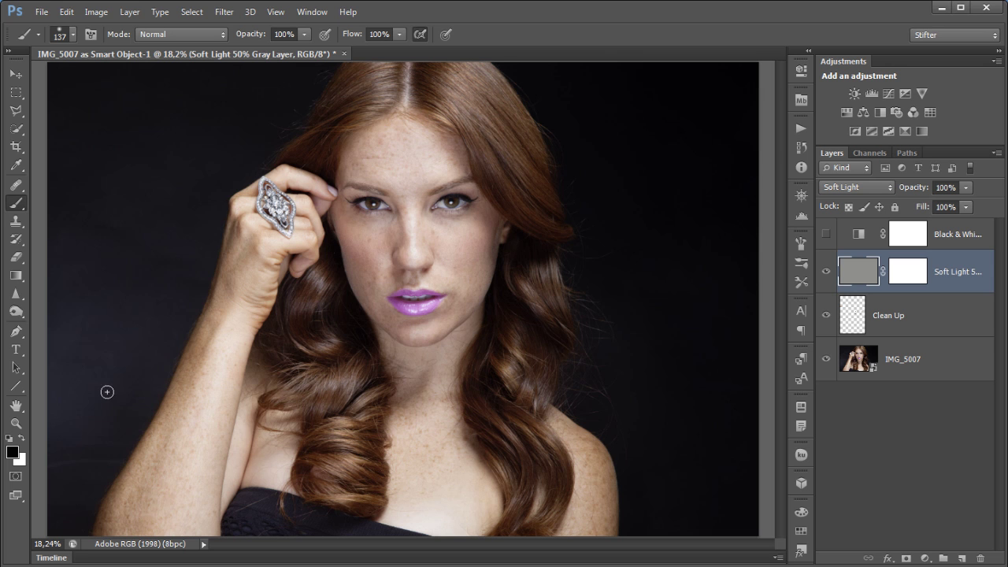
pyautogui.click(117, 428)
pyautogui.keyDown('shift'); pyautogui.click(693, 160); pyautogui.keyUp('shift')
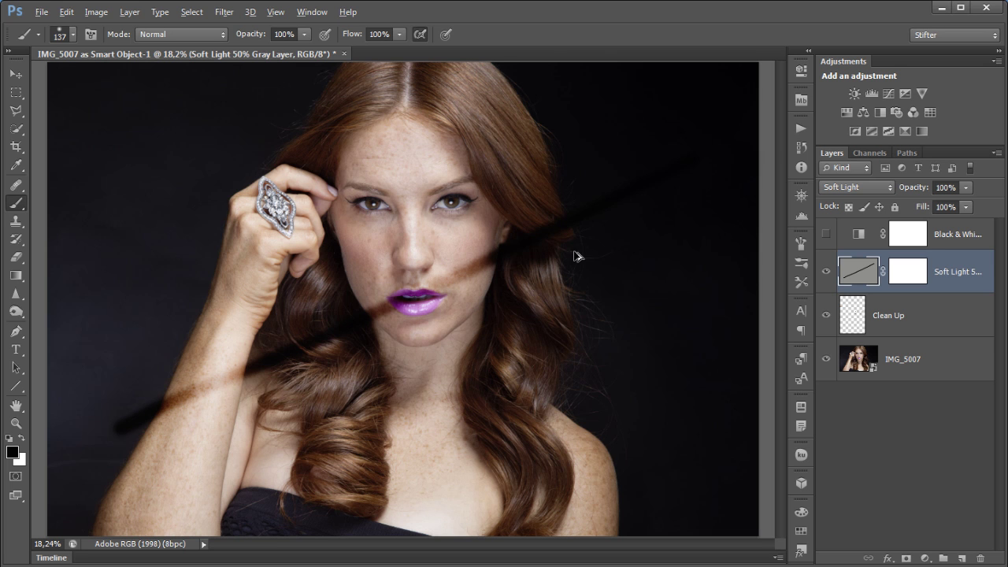
pyautogui.hotkey('ctrl', 'z')
# Try straight white brush strokes from the forearm to the hair on the Soft Light gray layer, and undo them
pyautogui.click(23, 438)
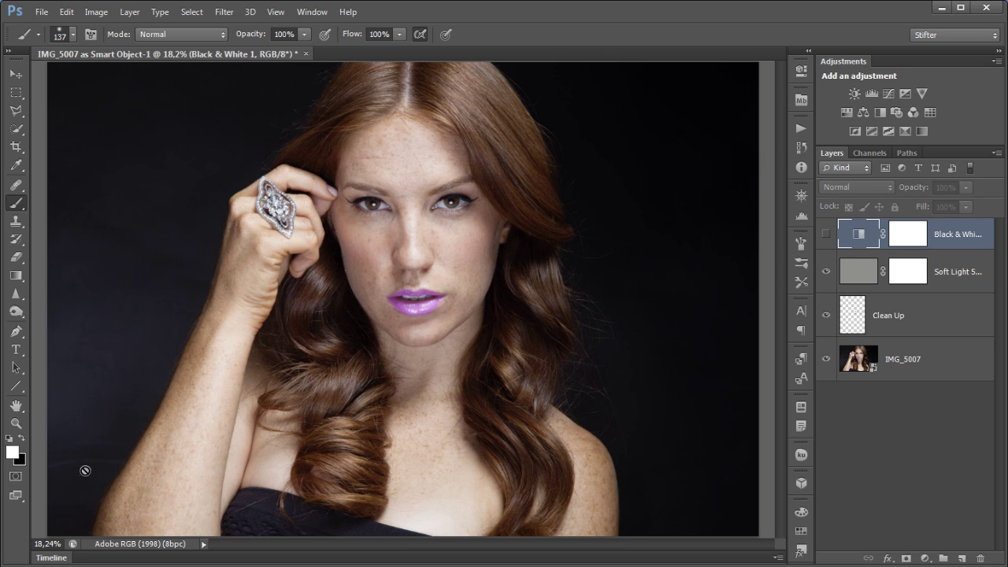
pyautogui.click(266, 454)
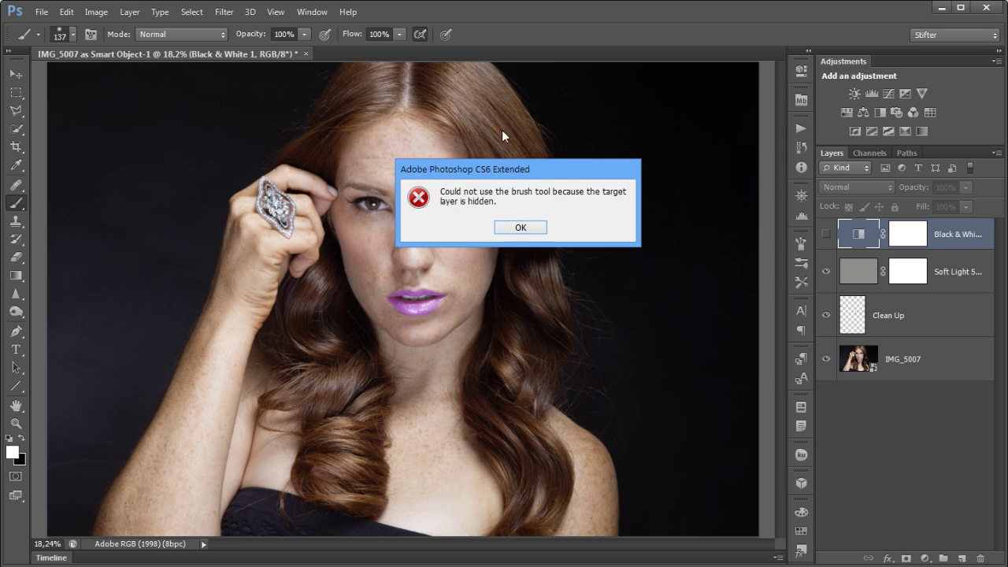
pyautogui.click(520, 227)
pyautogui.click(852, 271)
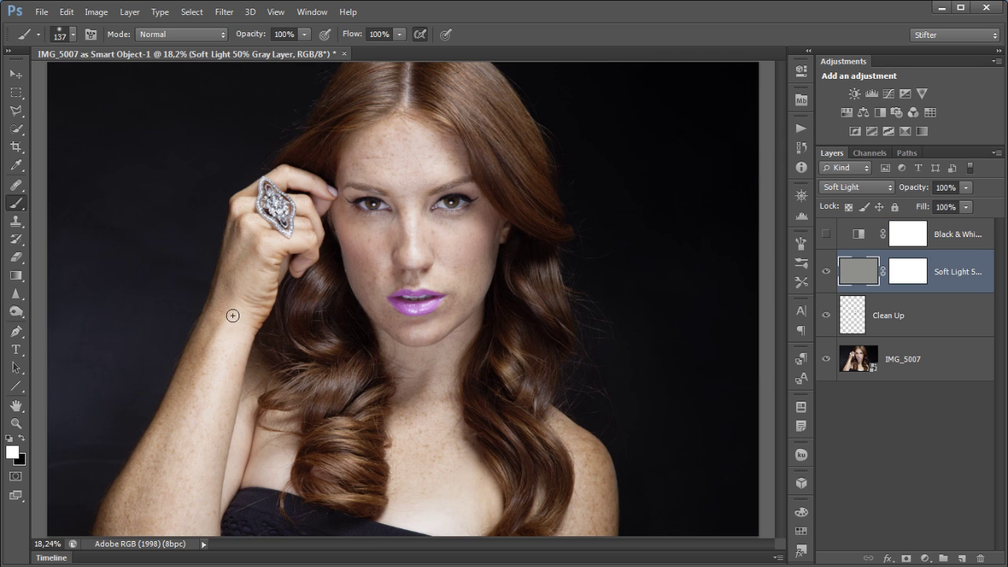
pyautogui.click(162, 462)
pyautogui.keyDown('shift'); pyautogui.click(490, 137); pyautogui.keyUp('shift')
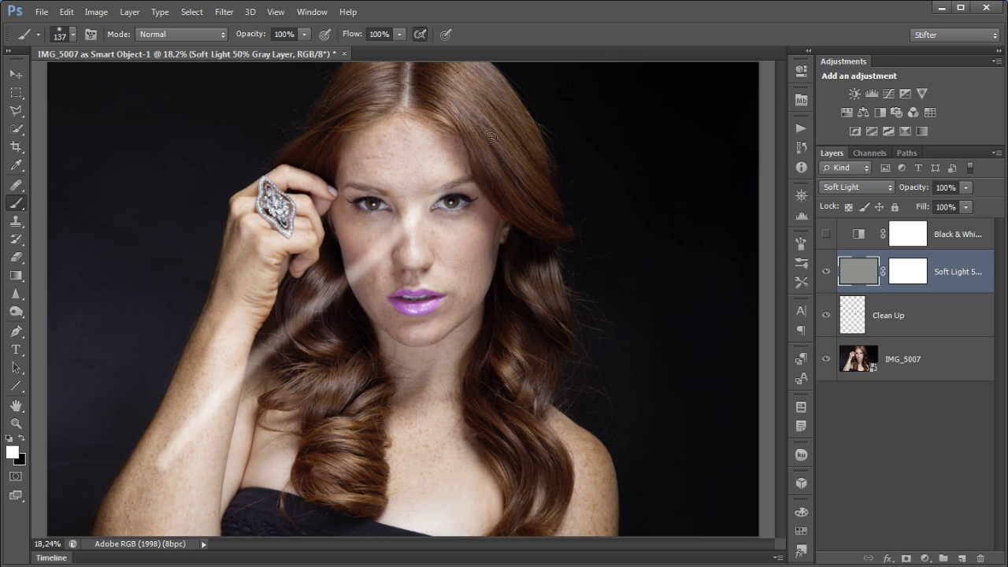
pyautogui.keyDown('shift'); pyautogui.click(516, 105); pyautogui.keyUp('shift')
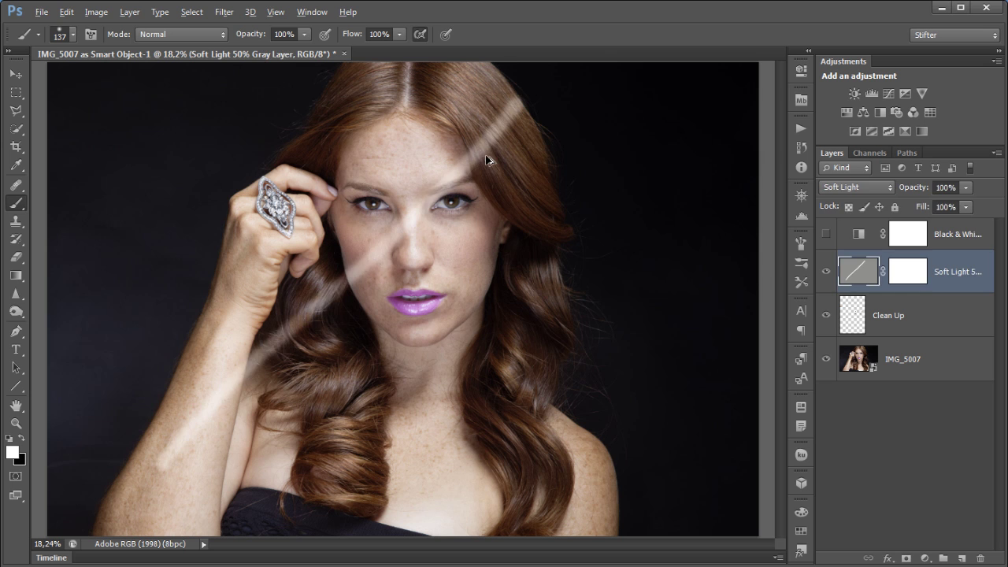
pyautogui.hotkey('ctrl', 'alt', 'z')
pyautogui.hotkey('ctrl', 'alt', 'z')
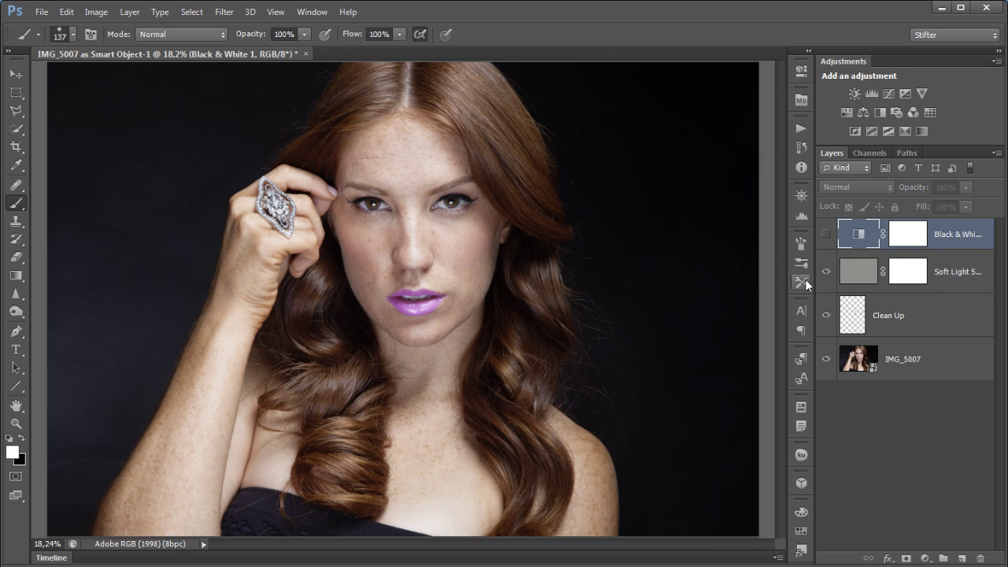
# Try painting a sampled hair color over the face, neck and chest on the Soft Light gray layer, and undo it
pyautogui.click(862, 272)
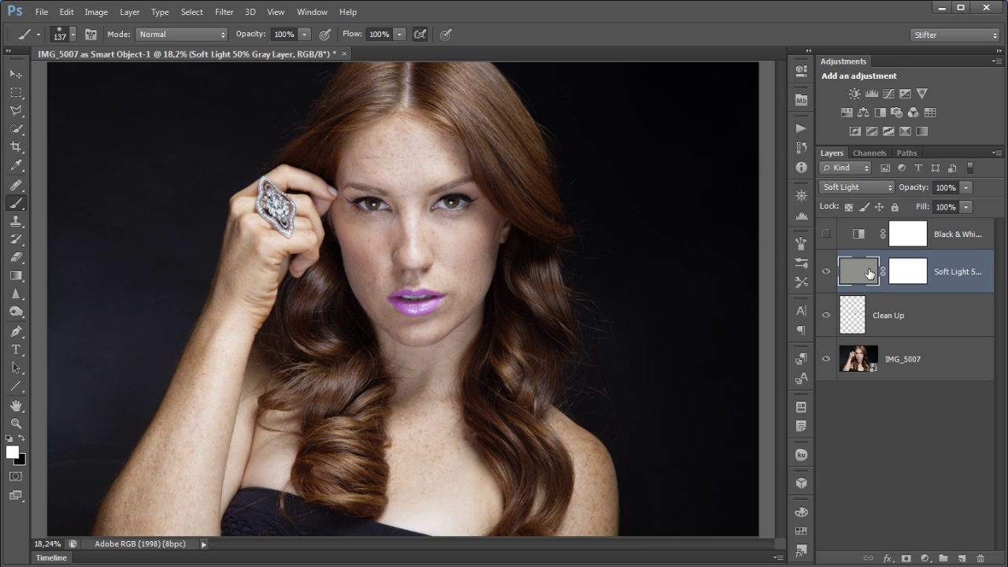
pyautogui.keyDown('alt'); pyautogui.click(469, 100); pyautogui.keyUp('alt')
pyautogui.moveTo(397, 210)
pyautogui.mouseDown()
pyautogui.moveTo(426, 246)
pyautogui.moveTo(438, 404)
pyautogui.moveTo(424, 464)
pyautogui.mouseUp()
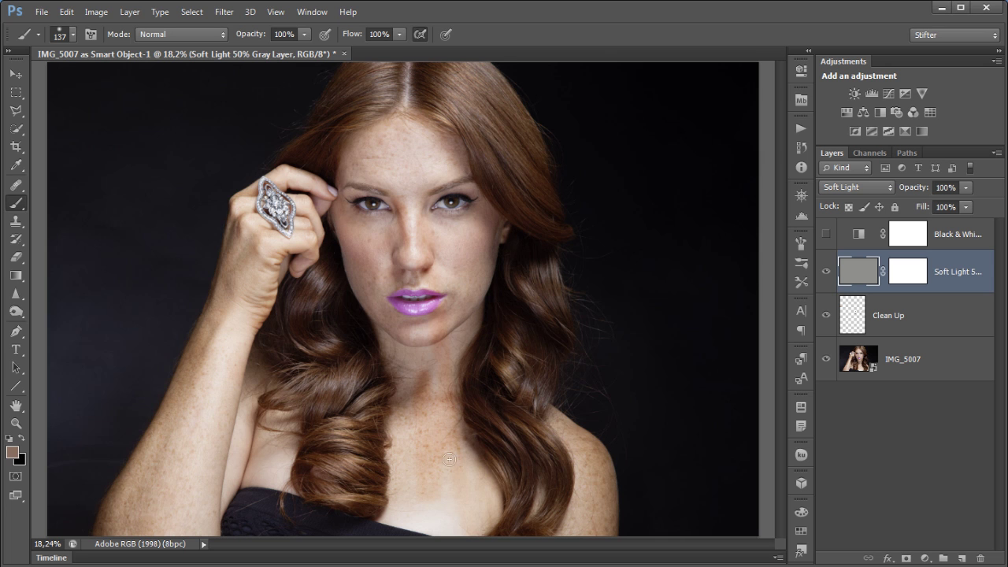
pyautogui.moveTo(426, 388)
pyautogui.mouseDown()
pyautogui.moveTo(410, 273)
pyautogui.moveTo(411, 318)
pyautogui.moveTo(405, 299)
pyautogui.mouseUp()
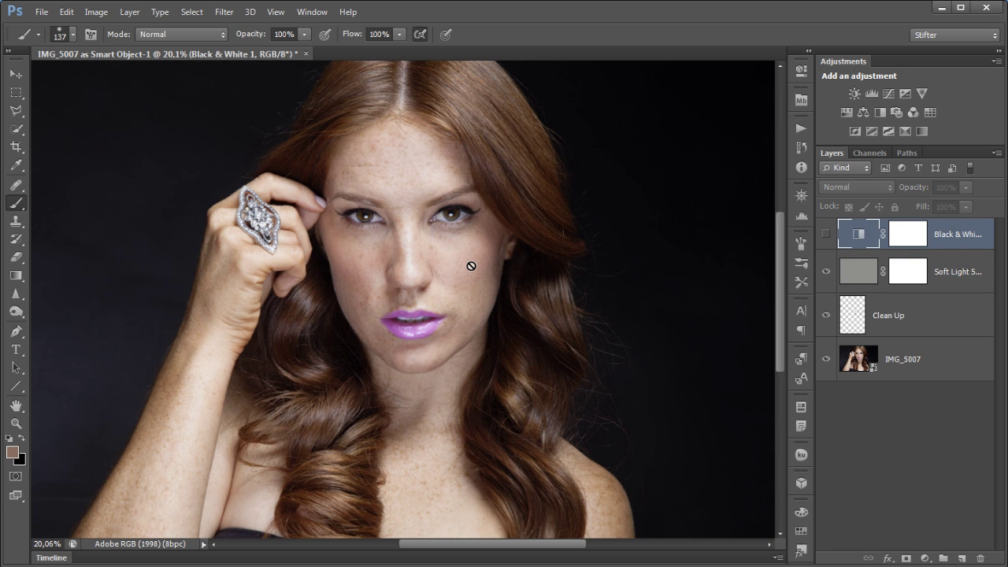
pyautogui.scroll(-2, 471, 266)
pyautogui.scroll(1, 488, 275)
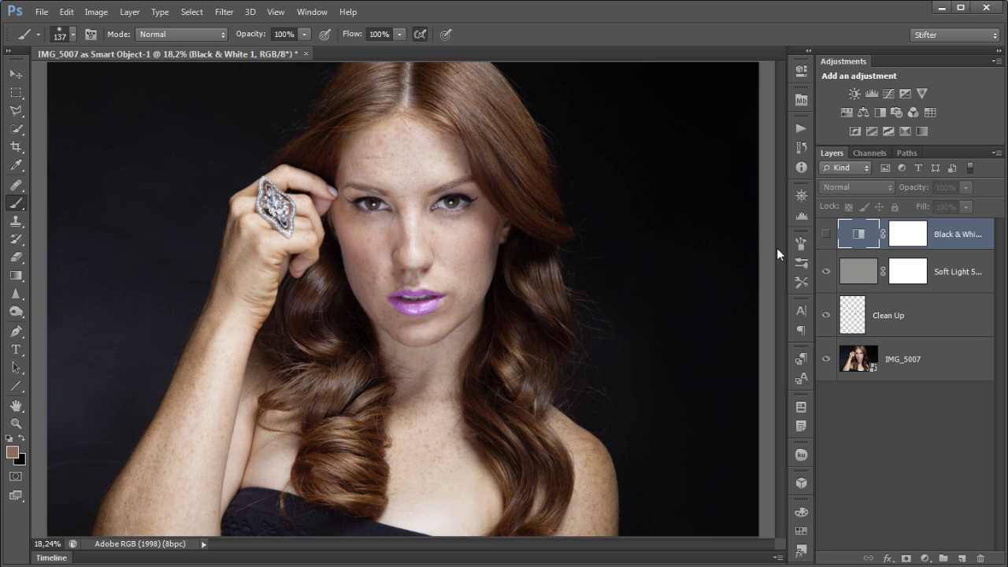
# Set the Brush flow to 3% with airbrush build-up enabled for painting on the Soft Light gray layer
pyautogui.click(858, 271)
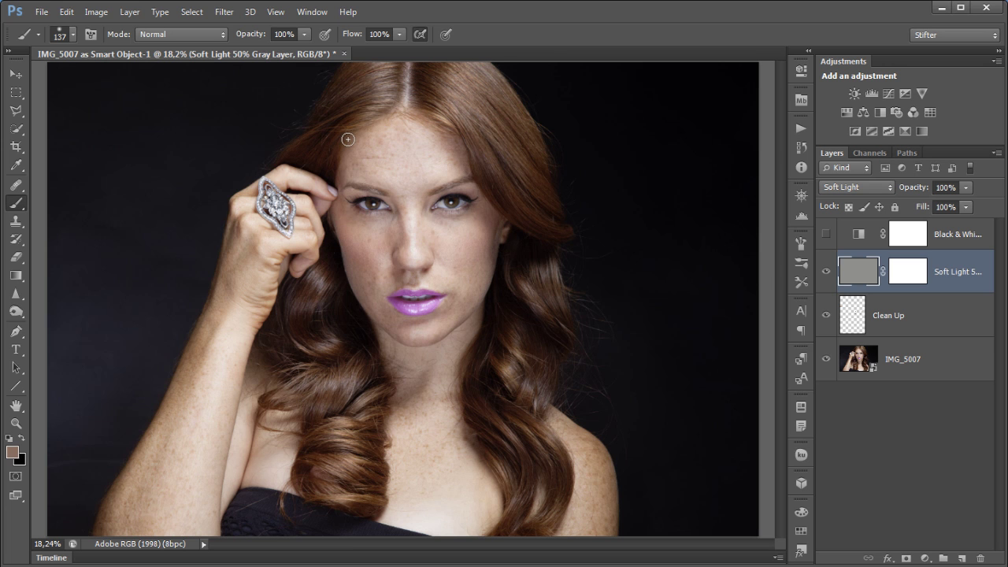
pyautogui.click(253, 35)
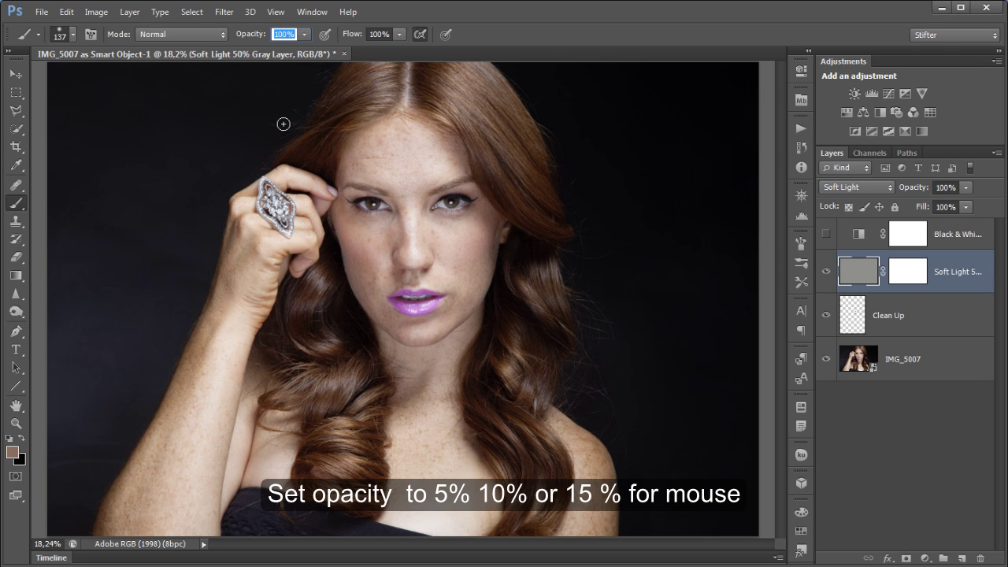
pyautogui.click(482, 34)
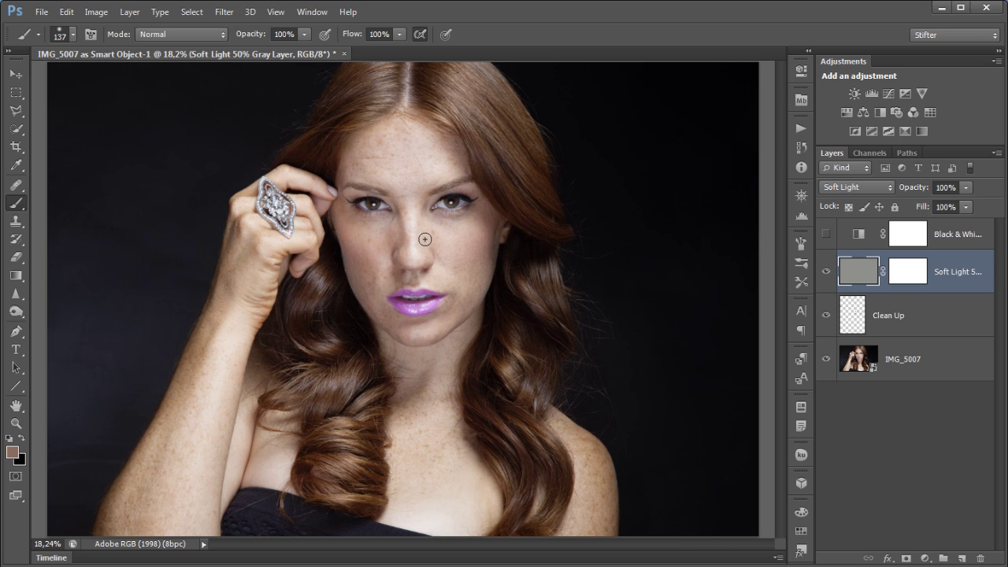
pyautogui.click(421, 34)
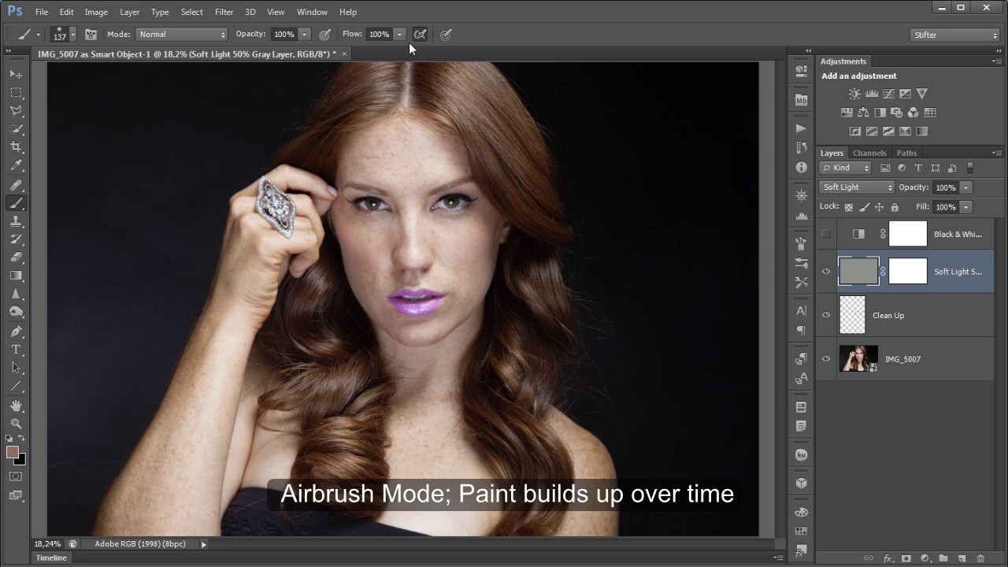
pyautogui.click(356, 33)
pyautogui.write('03')
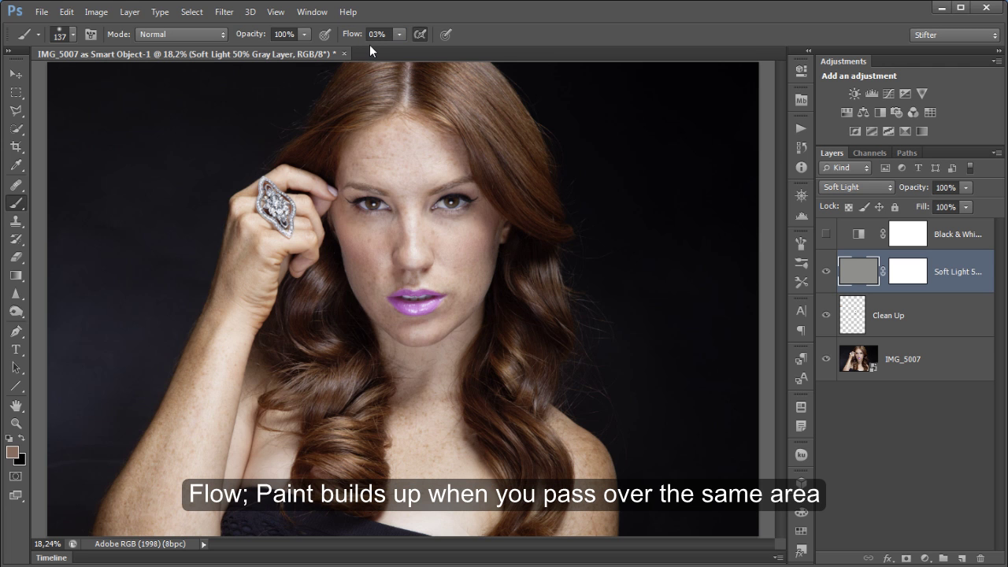
pyautogui.click(418, 33)
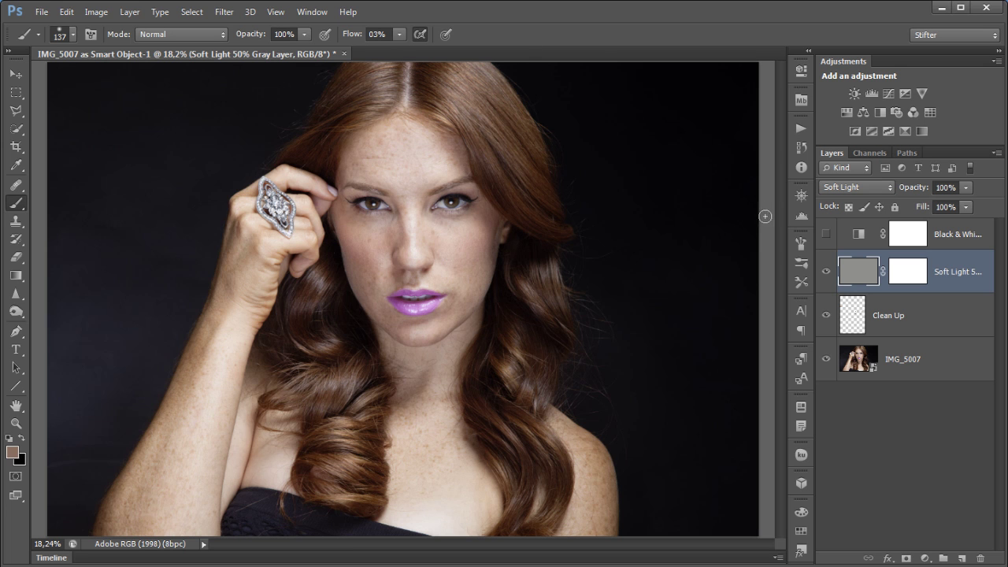
# Examine the brush's Transfer settings for Pen Pressure control of opacity and flow jitter
pyautogui.click(801, 243)
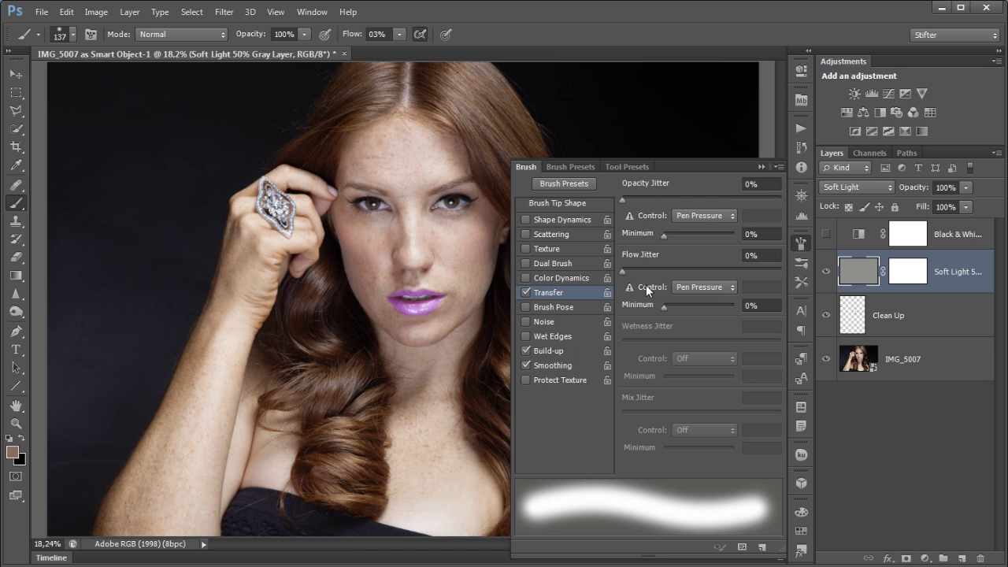
pyautogui.click(717, 288)
pyautogui.click(717, 288)
pyautogui.click(706, 216)
pyautogui.click(697, 251)
pyautogui.moveTo(466, 292); pyautogui.dragTo(469, 301)
pyautogui.click(804, 241)
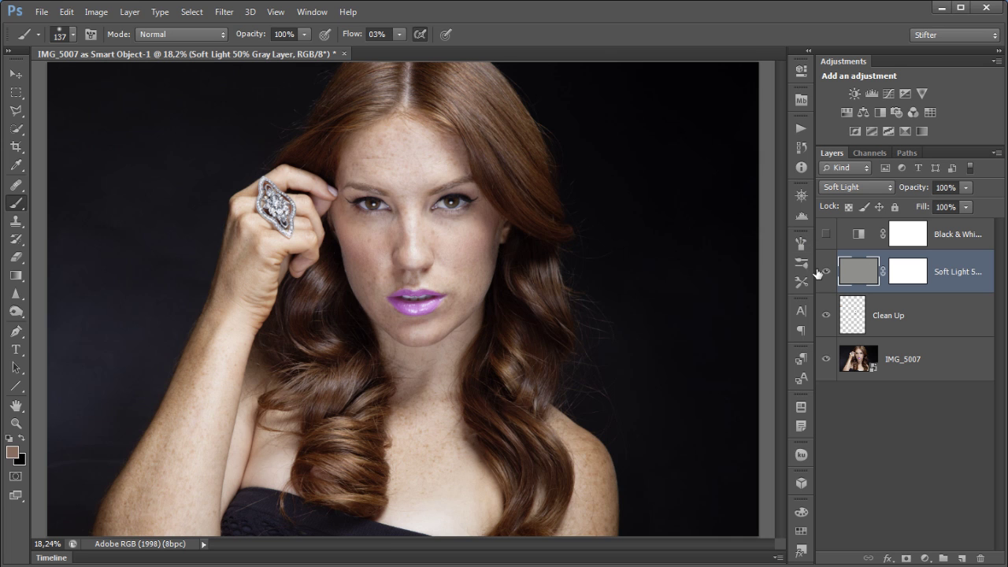
# Reset the color swatches to default, make white the foreground color, and show the Black & White layer
pyautogui.press('d')
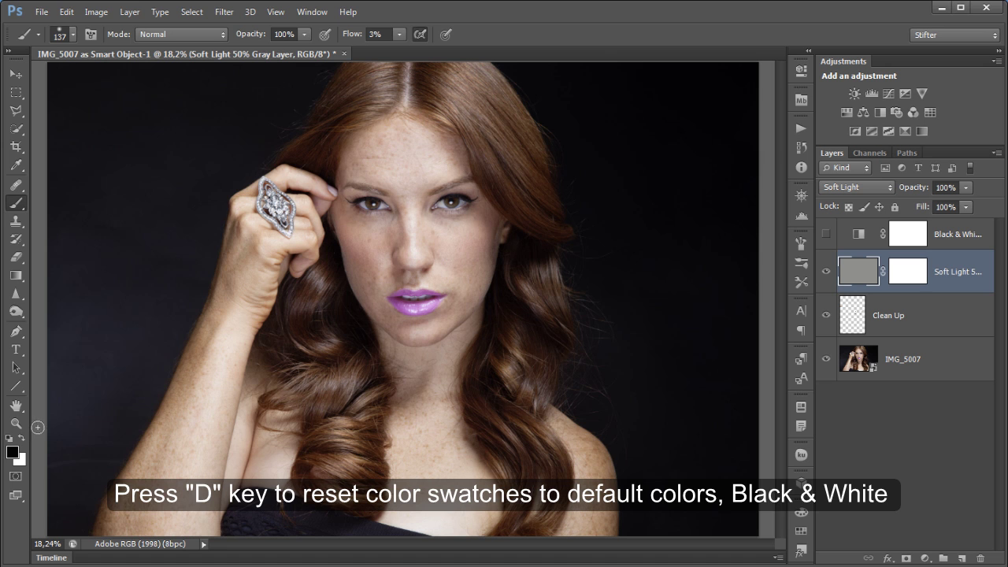
pyautogui.press('x')
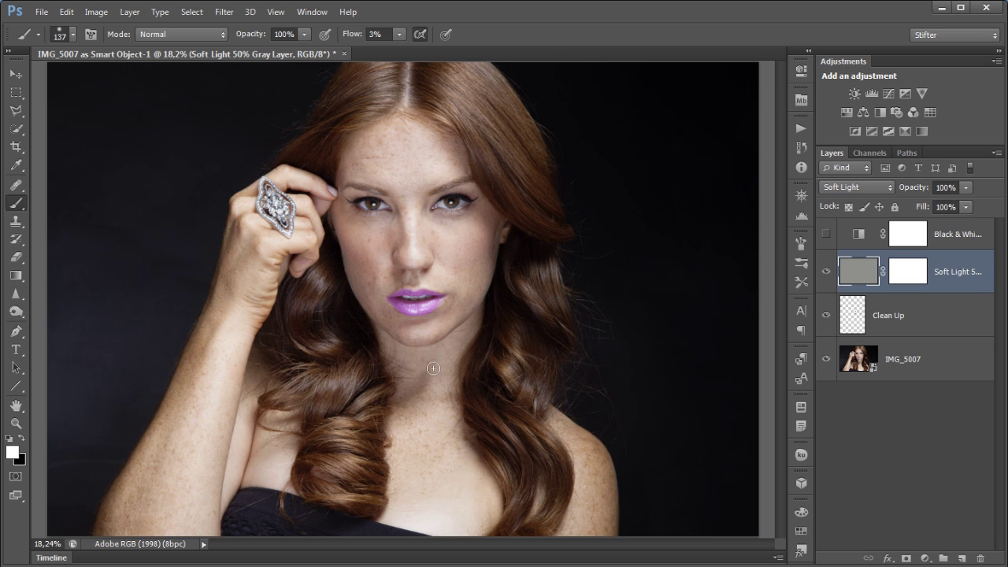
pyautogui.click(825, 234)
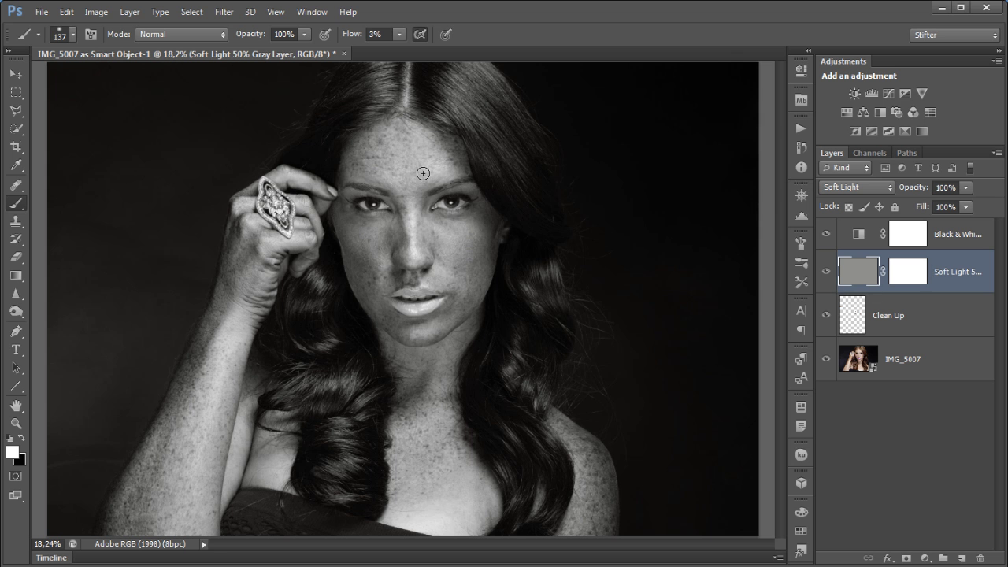
# Reduce the brush size to 35 px for dodging the skin around the cheeks and nose
pyautogui.moveTo(472, 128); pyautogui.dragTo(357, 361)
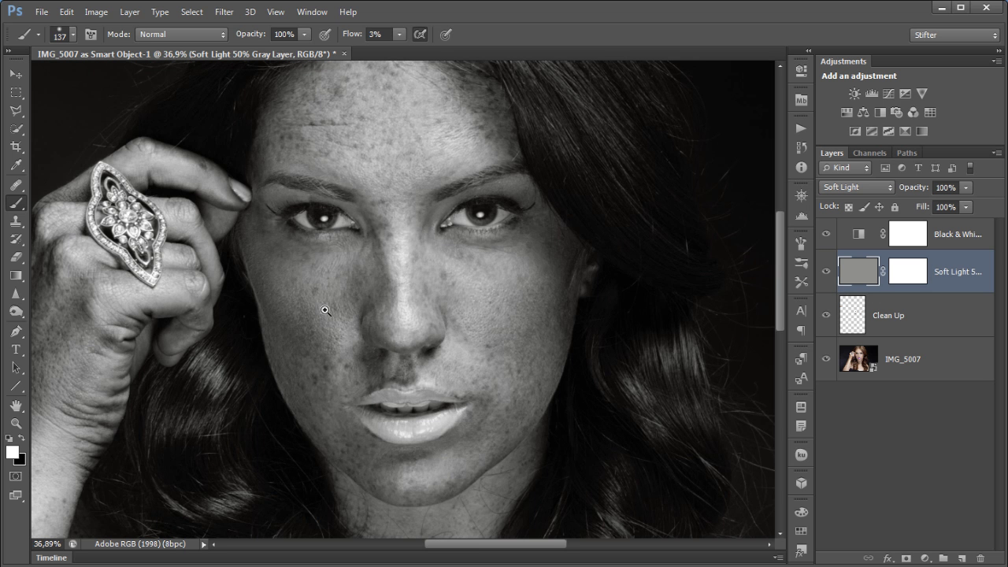
pyautogui.moveTo(332, 432); pyautogui.dragTo(390, 216)
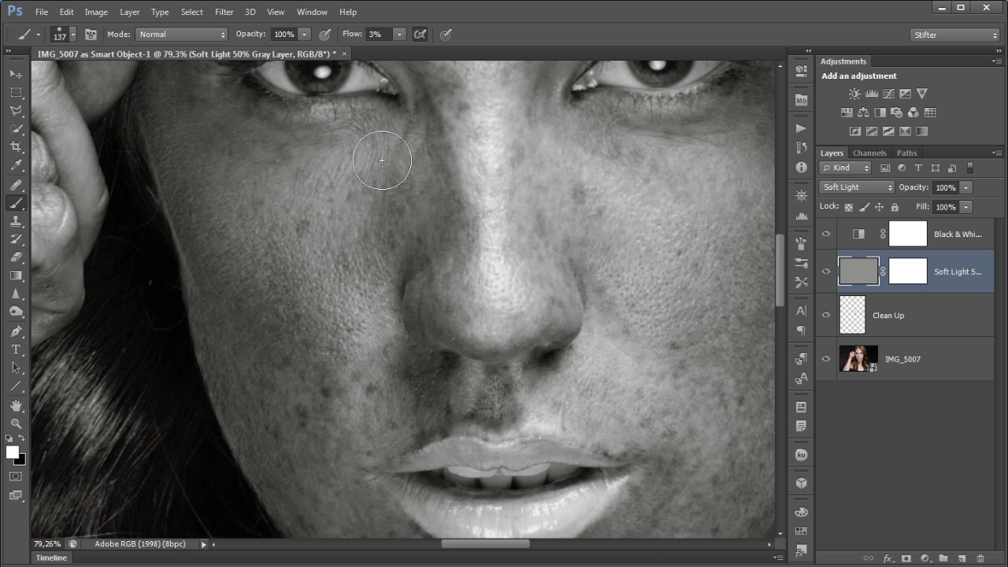
pyautogui.press('[')
pyautogui.press('[')
pyautogui.press('[')
pyautogui.press('[')
pyautogui.press('[')
pyautogui.press('[')
pyautogui.press('[')
pyautogui.press('[')
pyautogui.press('[')
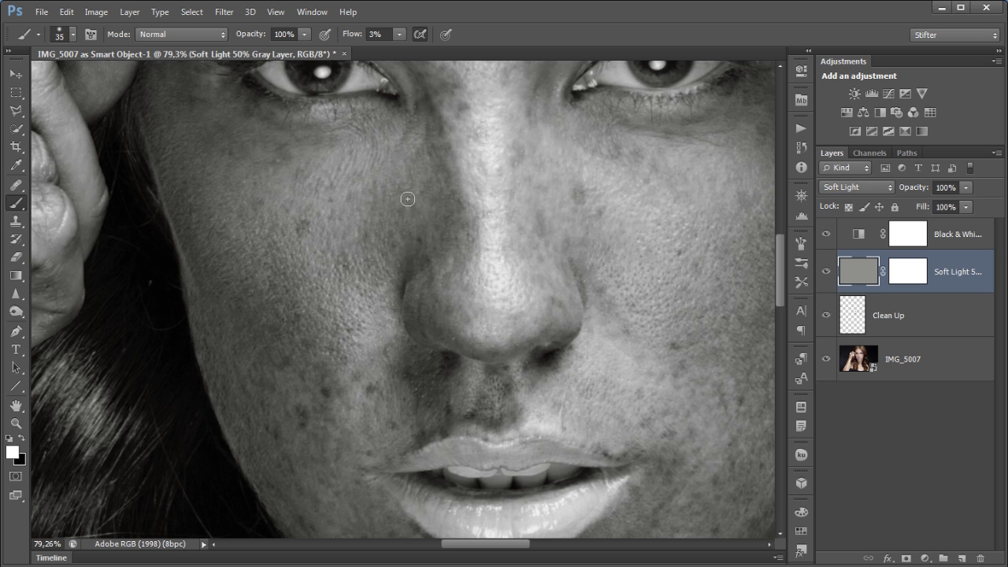
# Compare the face with and without the Soft Light gray layer, in both black and white and color
pyautogui.click(826, 270)
pyautogui.click(826, 271)
pyautogui.click(826, 273)
pyautogui.click(826, 273)
pyautogui.click(826, 234)
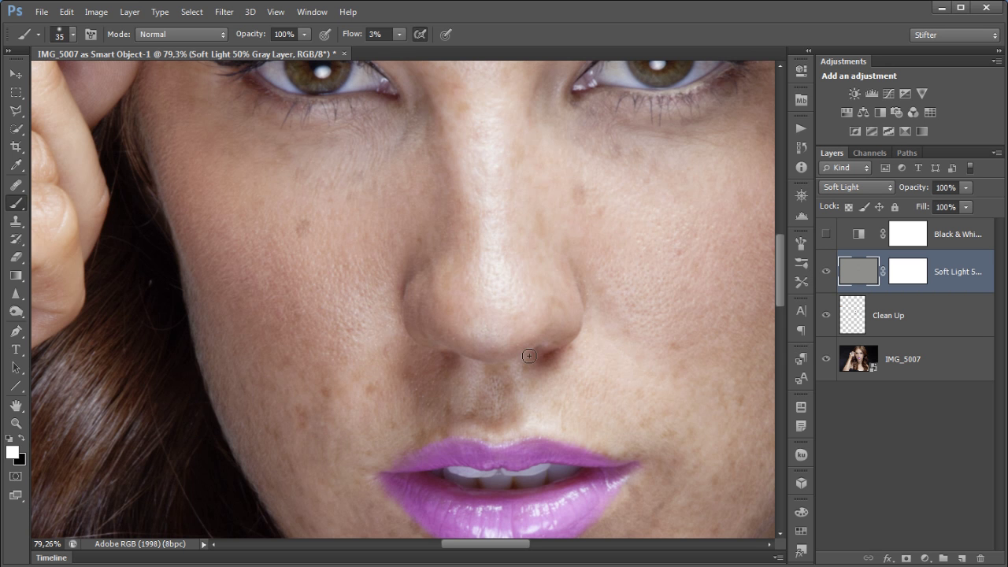
pyautogui.click(825, 273)
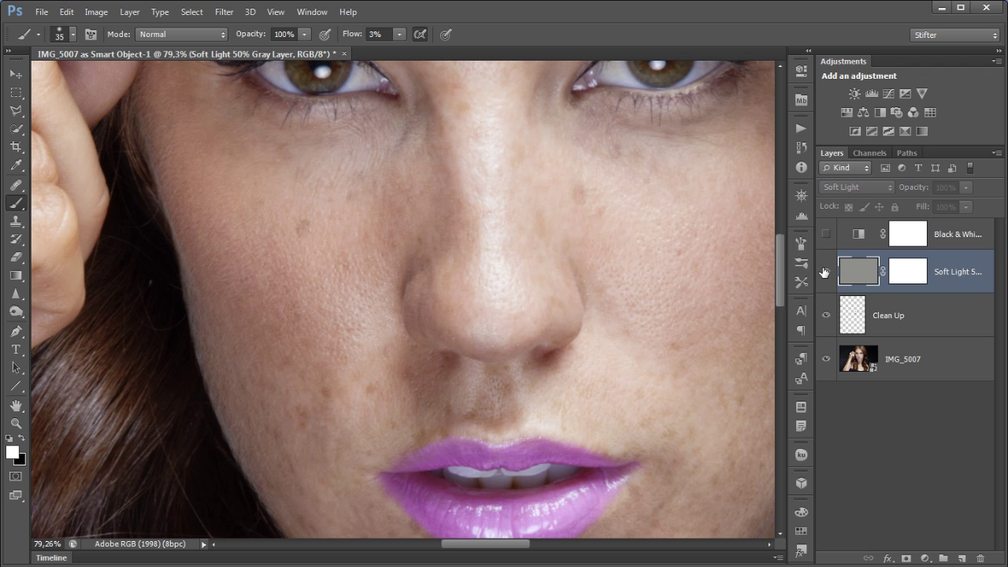
pyautogui.click(825, 273)
pyautogui.click(826, 234)
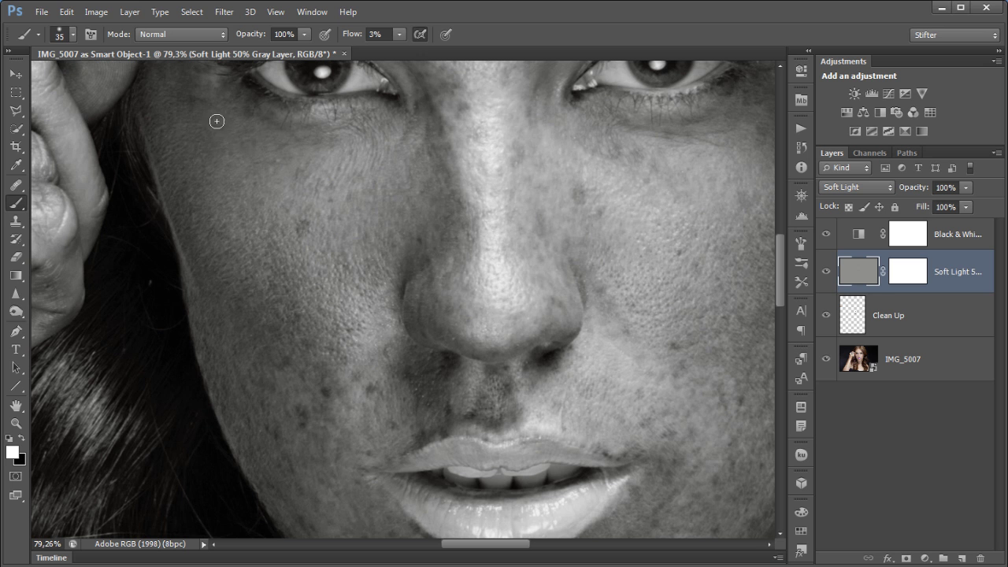
# Reduce the brush size to 4 px for pore-level dodging on the cheek beside the nose
pyautogui.moveTo(197, 100)
pyautogui.mouseDown()
pyautogui.moveTo(191, 111)
pyautogui.moveTo(197, 101)
pyautogui.moveTo(181, 81)
pyautogui.mouseUp()
pyautogui.scroll(5, 420, 338)
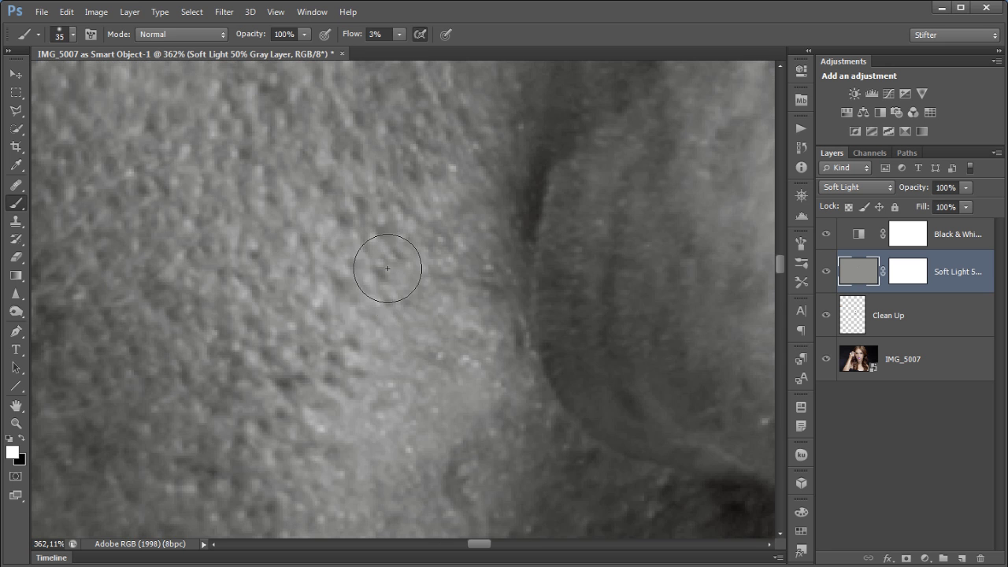
pyautogui.moveTo(306, 115); pyautogui.dragTo(438, 230)
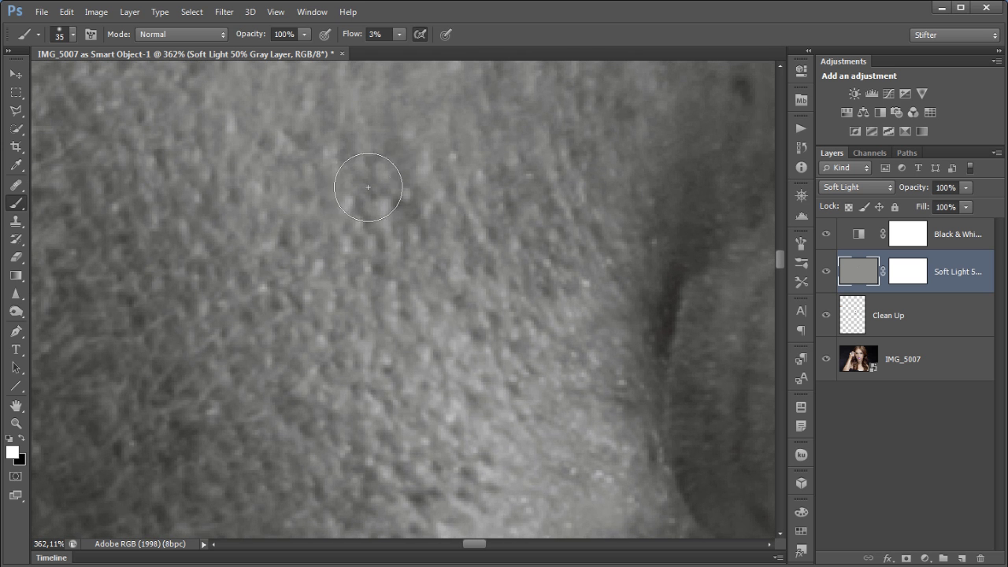
pyautogui.press('[')
pyautogui.press('[')
pyautogui.press('[')
pyautogui.press('[')
pyautogui.press('[')
pyautogui.press('[')
pyautogui.press('[')
pyautogui.press('[')
pyautogui.press('[')
pyautogui.press('[')
pyautogui.press('[')
pyautogui.press('[')
# Dodge the small dark patches on the cheek beside the nose with white strokes on the Soft Light gray layer
pyautogui.press('x')
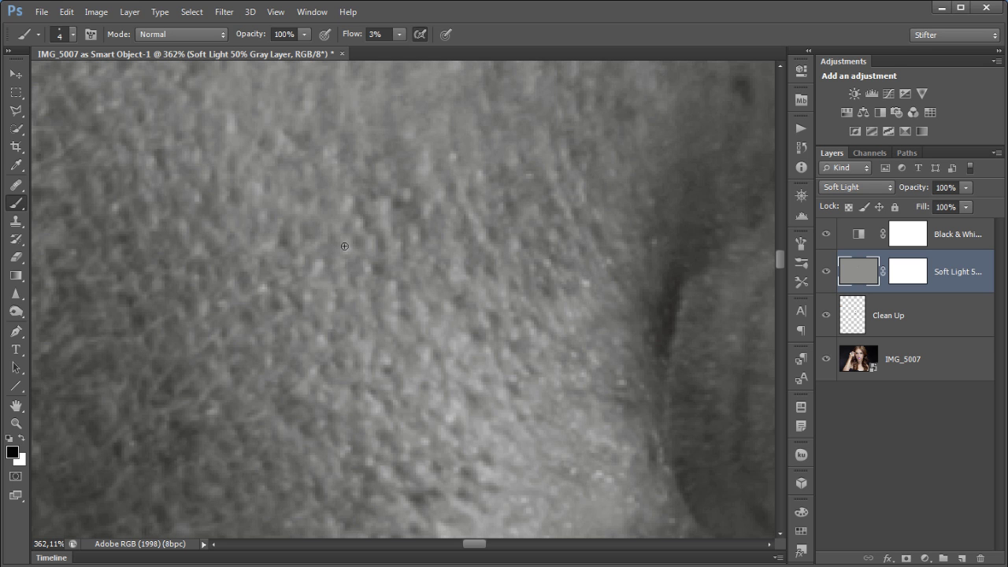
pyautogui.press('x')
pyautogui.moveTo(351, 303); pyautogui.dragTo(590, 321)
pyautogui.moveTo(463, 350); pyautogui.dragTo(364, 172)
pyautogui.moveTo(448, 296); pyautogui.dragTo(359, 366)
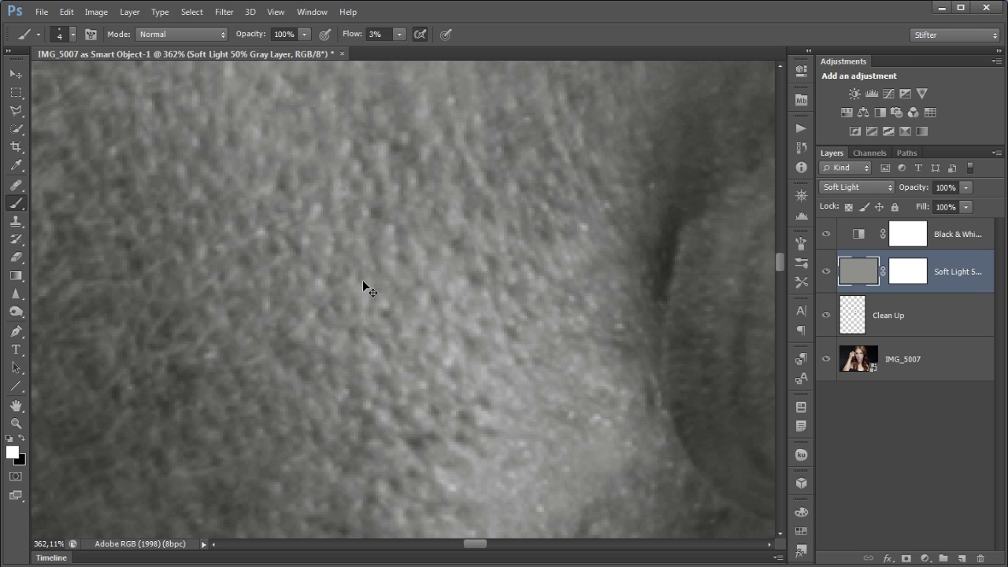
pyautogui.hotkey('ctrl', '-')
pyautogui.hotkey('ctrl', '-')
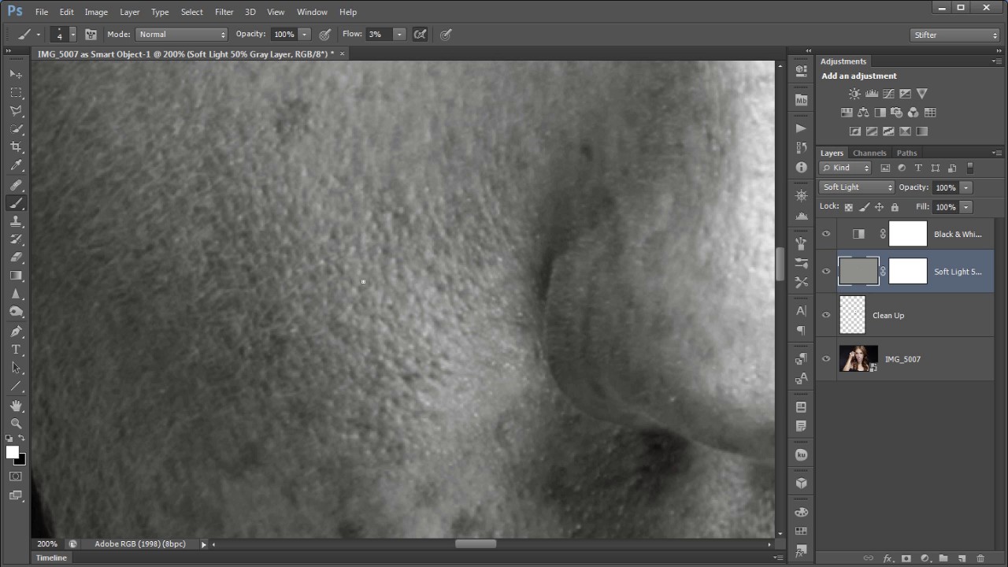
# Dodge the dark freckle cluster and uneven patches on the cheek beside the nose, enlarging the brush to 15 px
pyautogui.moveTo(365, 258); pyautogui.dragTo(381, 302)
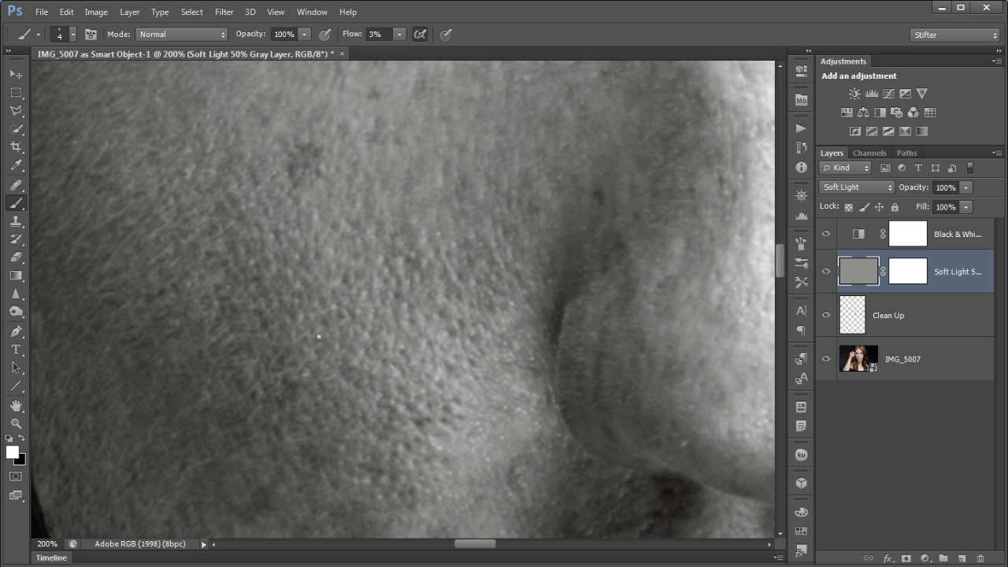
pyautogui.moveTo(343, 208); pyautogui.dragTo(367, 214)
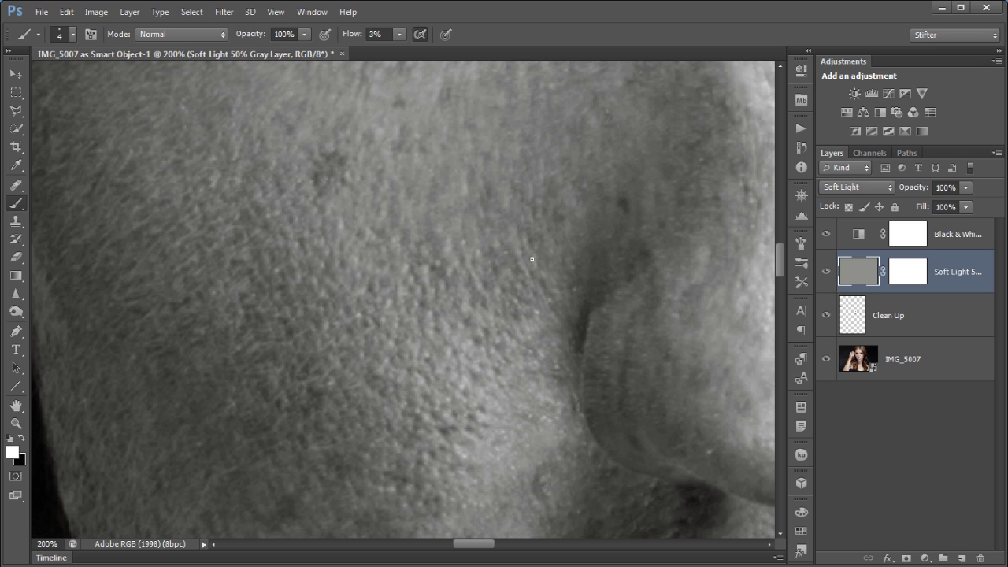
pyautogui.press(']')
pyautogui.press(']')
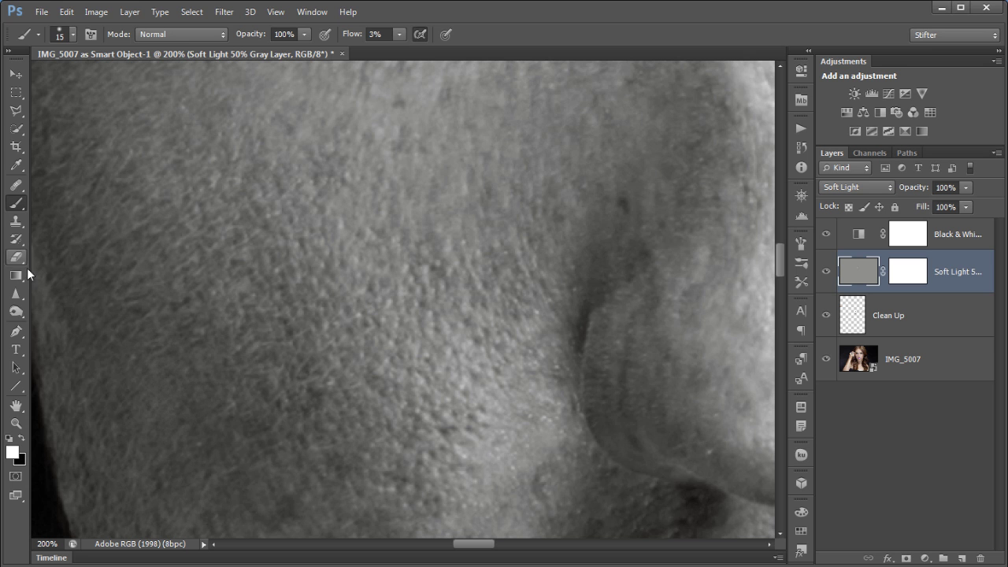
pyautogui.moveTo(132, 269); pyautogui.dragTo(214, 285)
pyautogui.moveTo(355, 403); pyautogui.dragTo(299, 311)
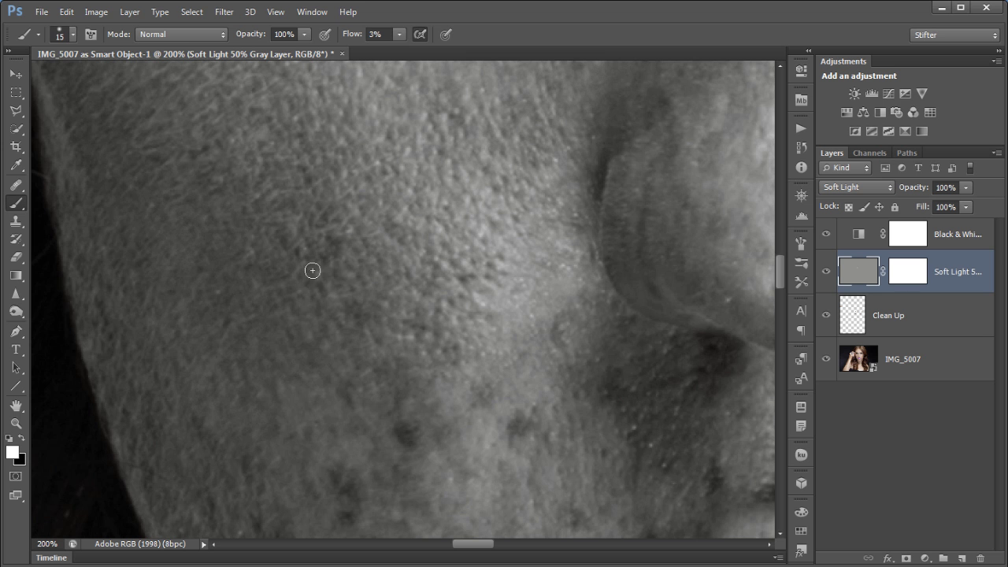
# Enlarge the brush to 50 px for dodging broader areas of the cheek
pyautogui.hotkey('ctrl', '-')
pyautogui.hotkey('ctrl', '-')
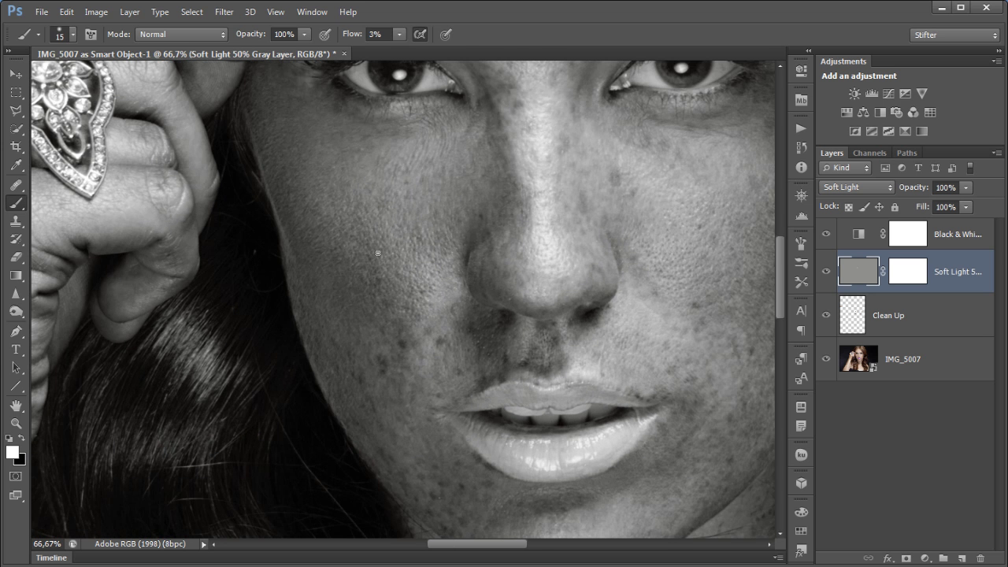
pyautogui.press(']')
pyautogui.press(']')
pyautogui.press(']')
# Compare the cheek with and without the Soft Light gray layer, leaving the layer switched on
pyautogui.click(826, 271)
pyautogui.click(826, 271)
pyautogui.click(826, 271)
pyautogui.click(826, 271)
pyautogui.click(826, 270)
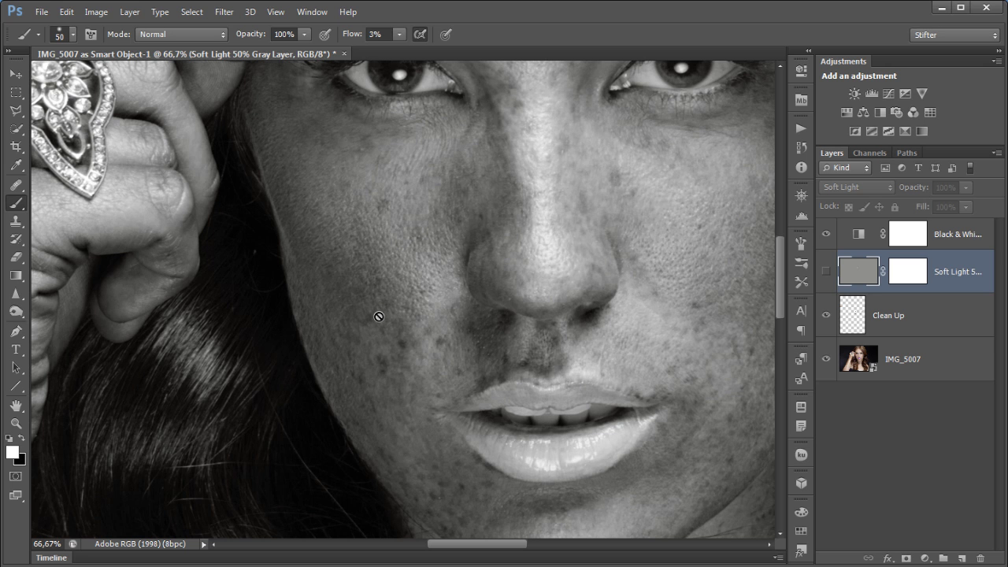
pyautogui.click(826, 271)
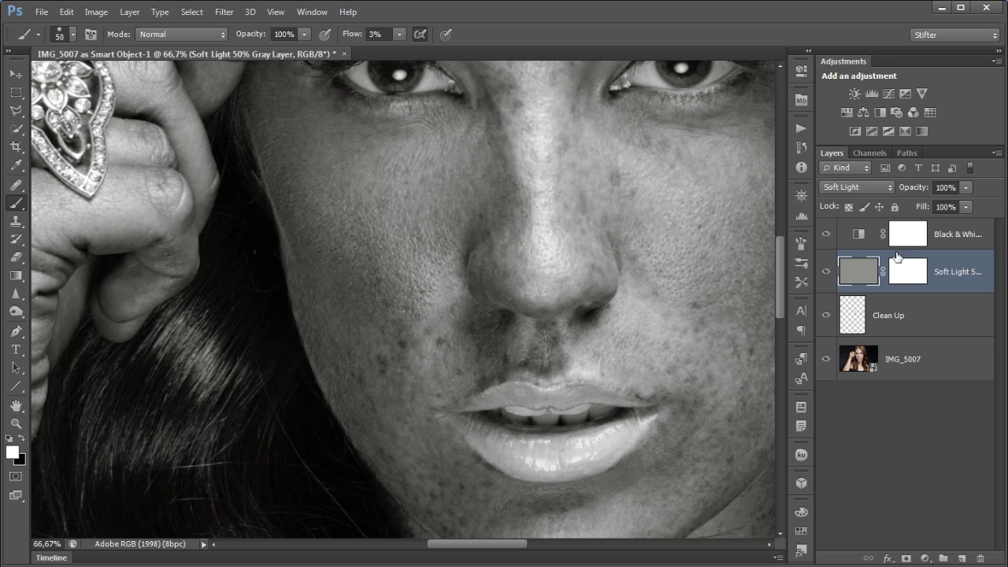
# Paint a black spot over the cheek at 100% flow on the Soft Light layer's mask, checking it with the mask off and on
pyautogui.click(911, 272)
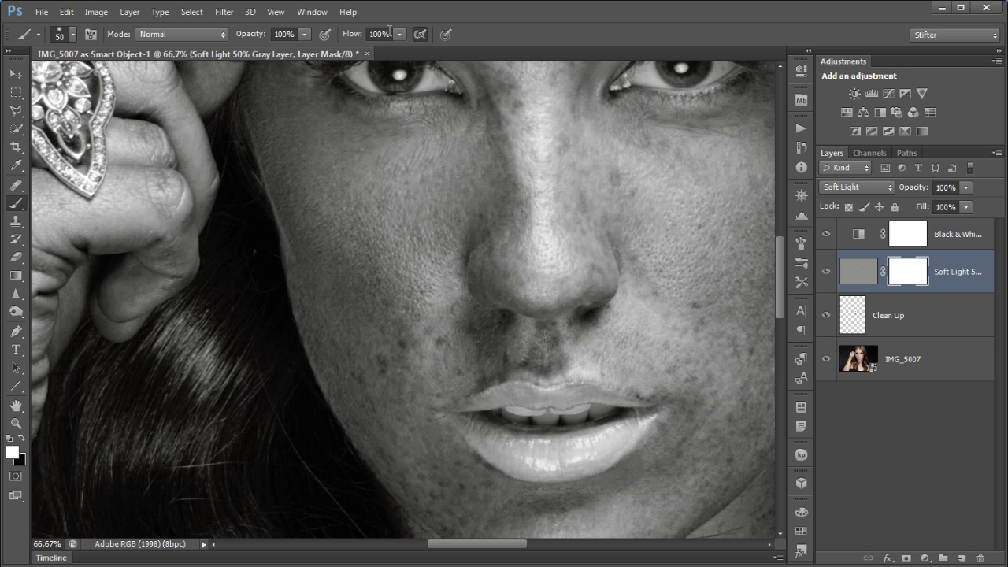
pyautogui.press('x')
pyautogui.click(383, 283)
pyautogui.keyDown('shift'); pyautogui.click(906, 288); pyautogui.keyUp('shift')
pyautogui.keyDown('shift'); pyautogui.click(907, 287); pyautogui.keyUp('shift')
pyautogui.click(840, 269)
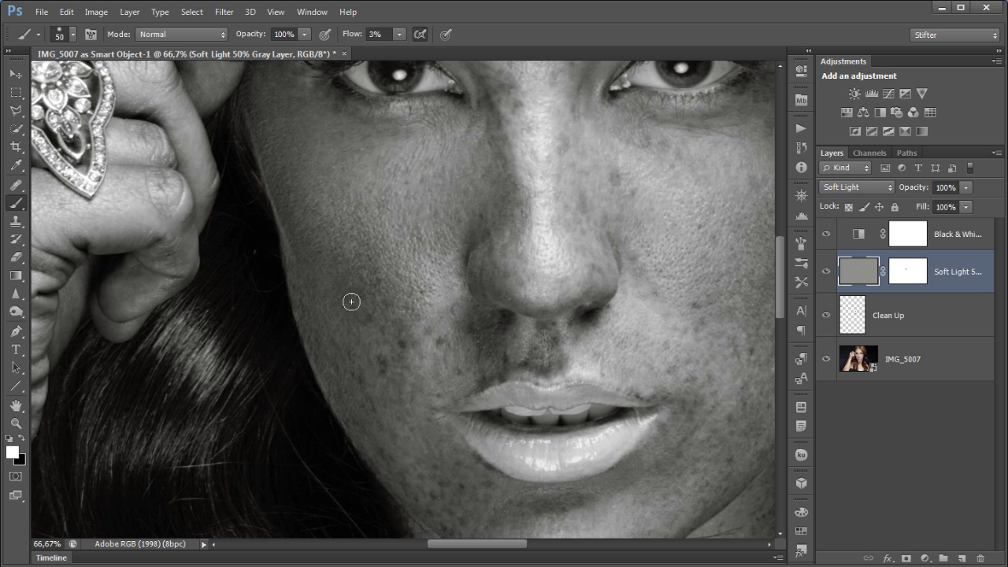
# Dodge and burn the lower face on the gray layer with a 60 px brush, alternating black and white
pyautogui.press('x')
pyautogui.moveTo(421, 410)
pyautogui.mouseDown()
pyautogui.moveTo(350, 203)
pyautogui.moveTo(349, 270)
pyautogui.moveTo(323, 301)
pyautogui.mouseUp()
pyautogui.hotkey('ctrl', '-')
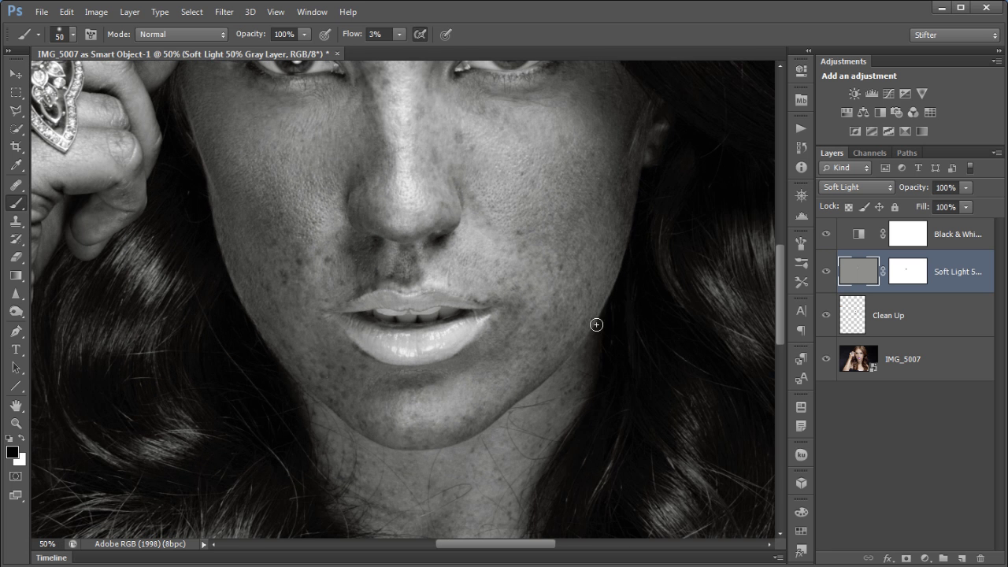
pyautogui.press(']')
pyautogui.press('x')
pyautogui.press('x')
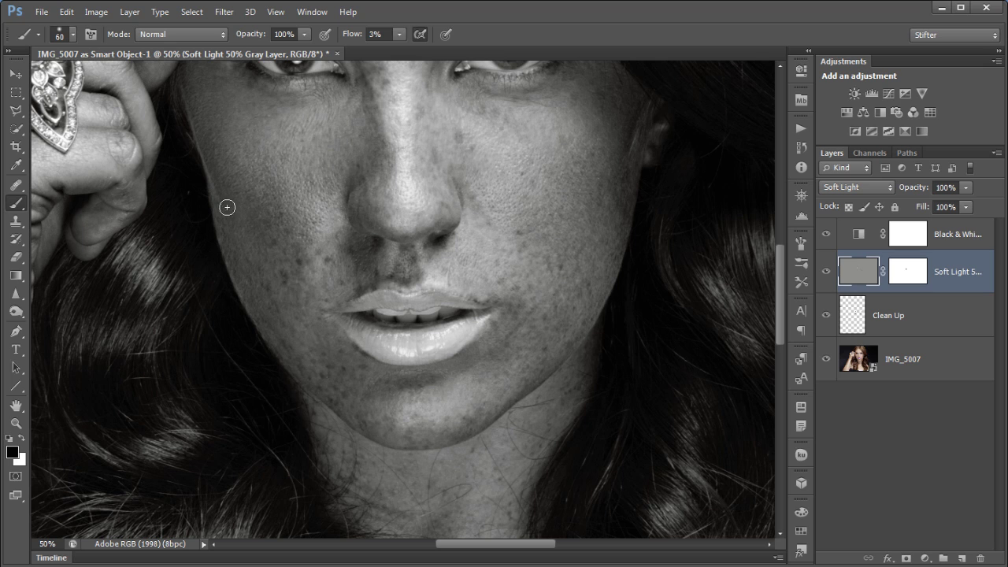
# Shape the shadowed cheek and jaw with a 150 px brush on the gray layer, alternating white dodging and black burning
pyautogui.press('x')
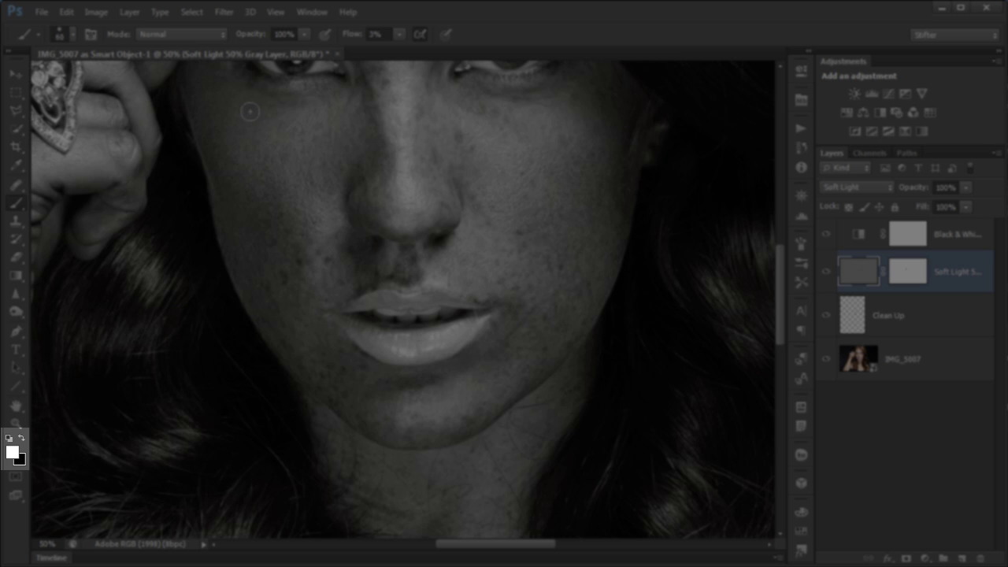
pyautogui.press(']')
pyautogui.press(']')
pyautogui.press(']')
pyautogui.press(']')
pyautogui.press(']')
pyautogui.press(']')
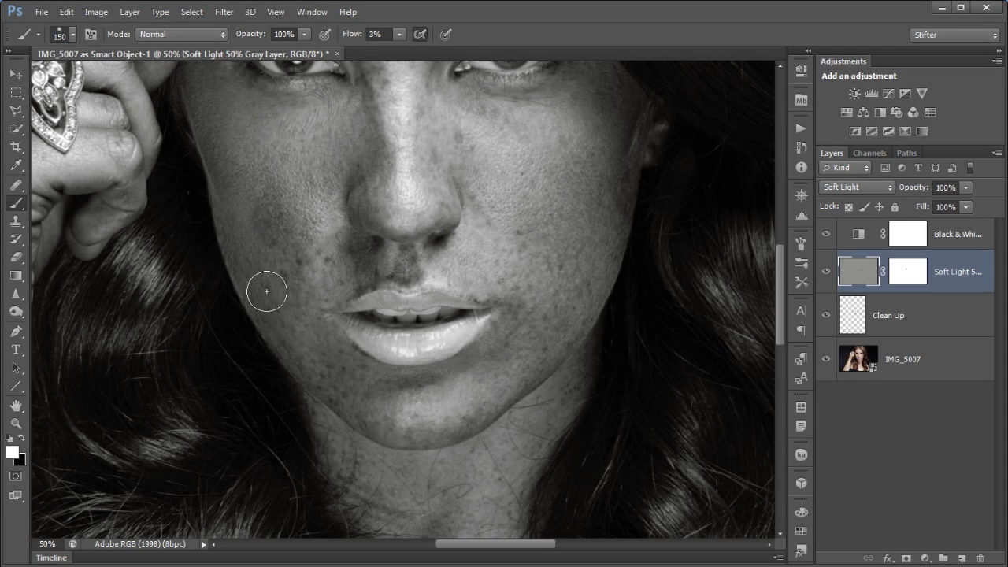
pyautogui.moveTo(267, 291)
pyautogui.mouseDown()
pyautogui.moveTo(251, 273)
pyautogui.moveTo(283, 320)
pyautogui.moveTo(245, 268)
pyautogui.moveTo(308, 338)
pyautogui.moveTo(282, 246)
pyautogui.moveTo(240, 228)
pyautogui.moveTo(326, 361)
pyautogui.mouseUp()
pyautogui.press('x')
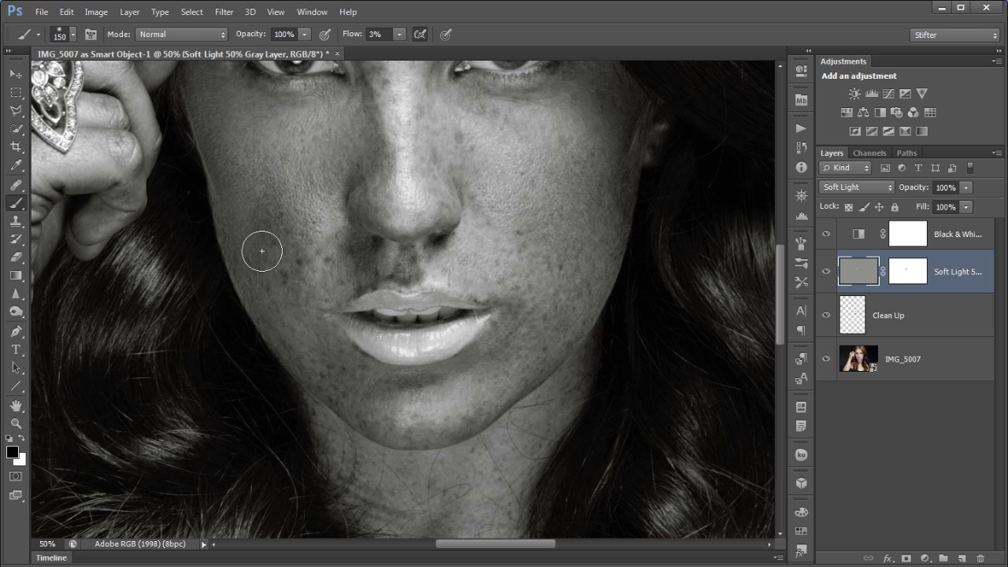
pyautogui.press('x')
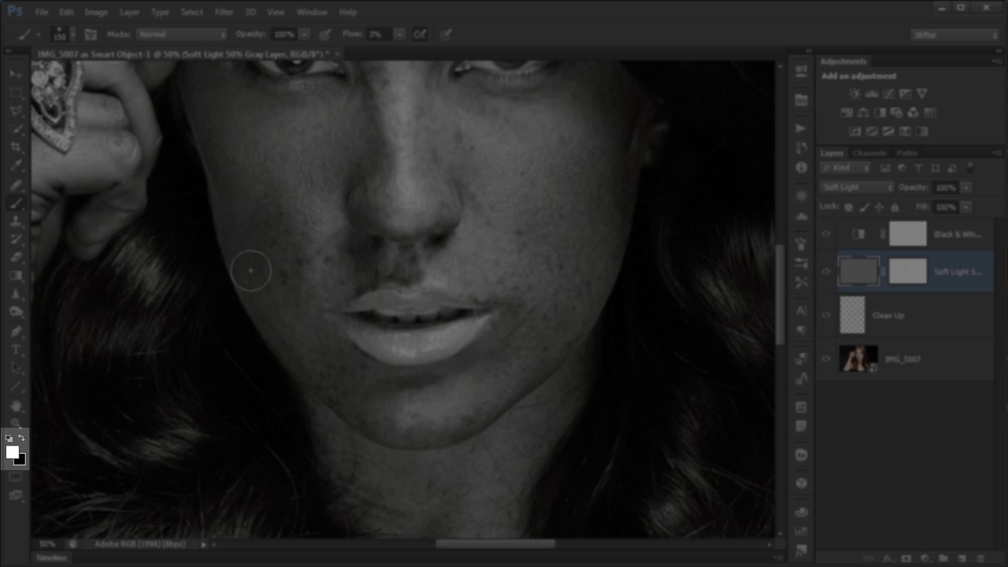
pyautogui.press('x')
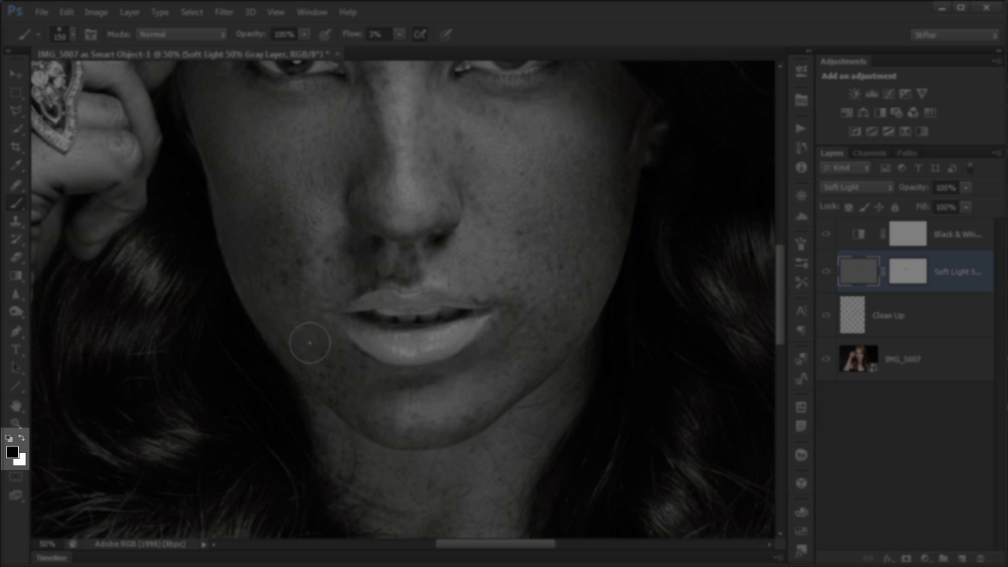
pyautogui.press('x')
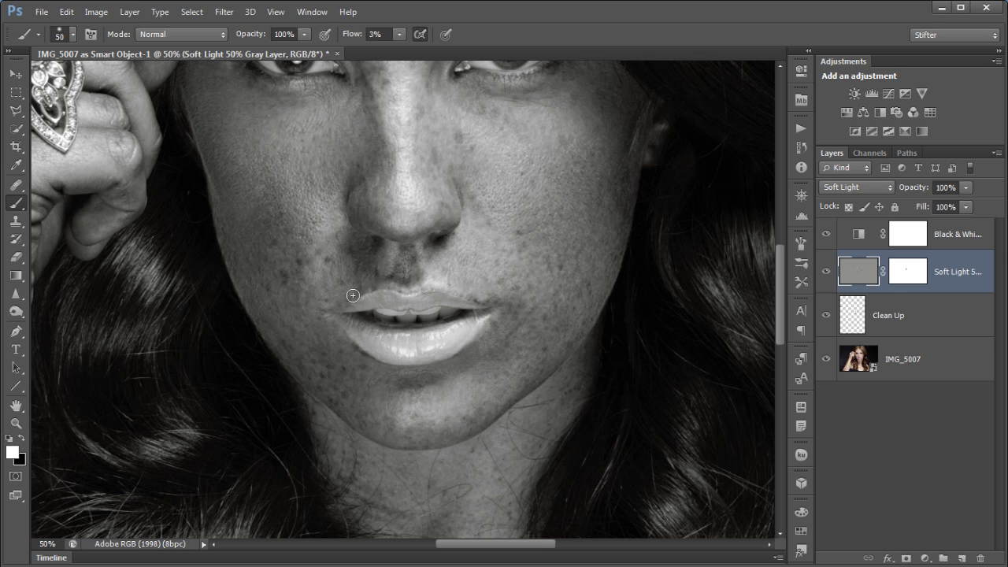
# Dodge and burn uneven tones around the mouth and the opposite cheek with a 50 px brush on the gray layer
pyautogui.press('x')
pyautogui.press('x')
pyautogui.moveTo(545, 215); pyautogui.dragTo(522, 322)
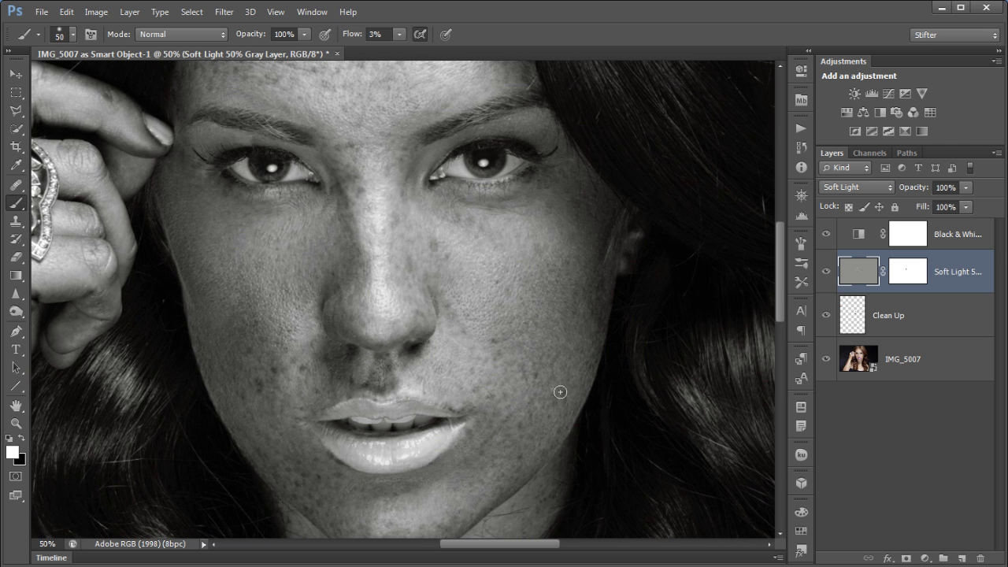
pyautogui.moveTo(544, 449); pyautogui.dragTo(572, 415)
pyautogui.moveTo(506, 312); pyautogui.dragTo(538, 414)
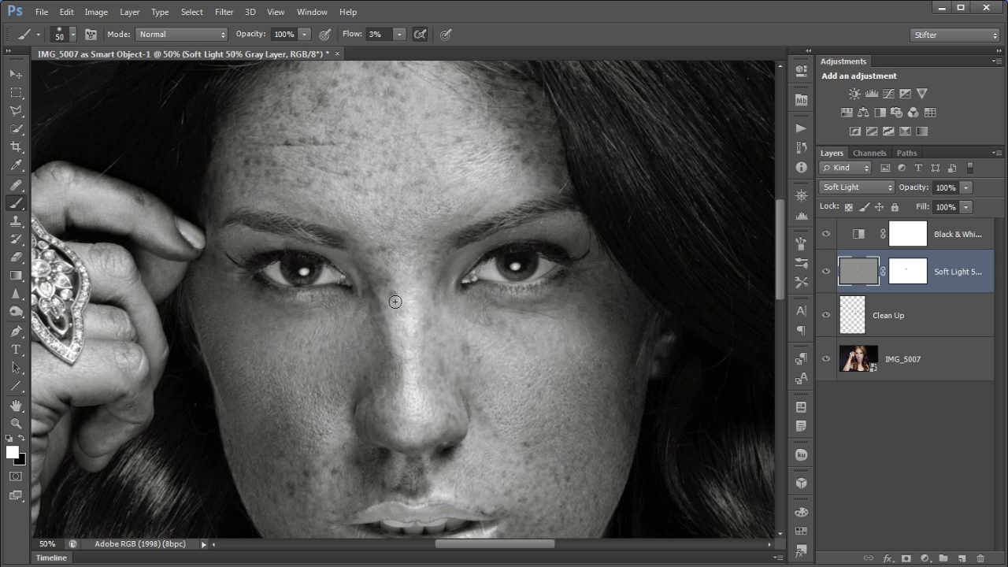
pyautogui.moveTo(394, 202); pyautogui.dragTo(418, 313)
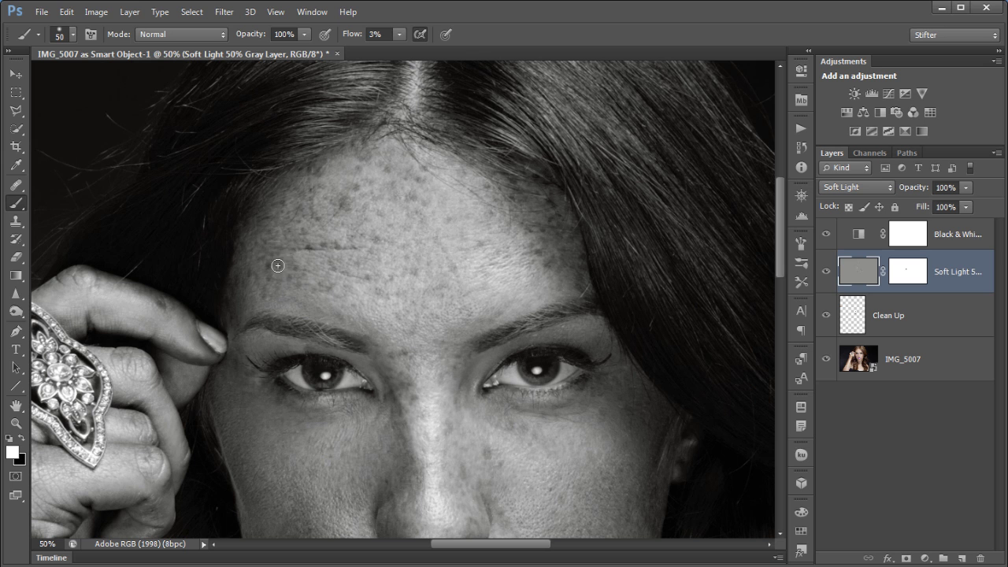
pyautogui.press('Delete')
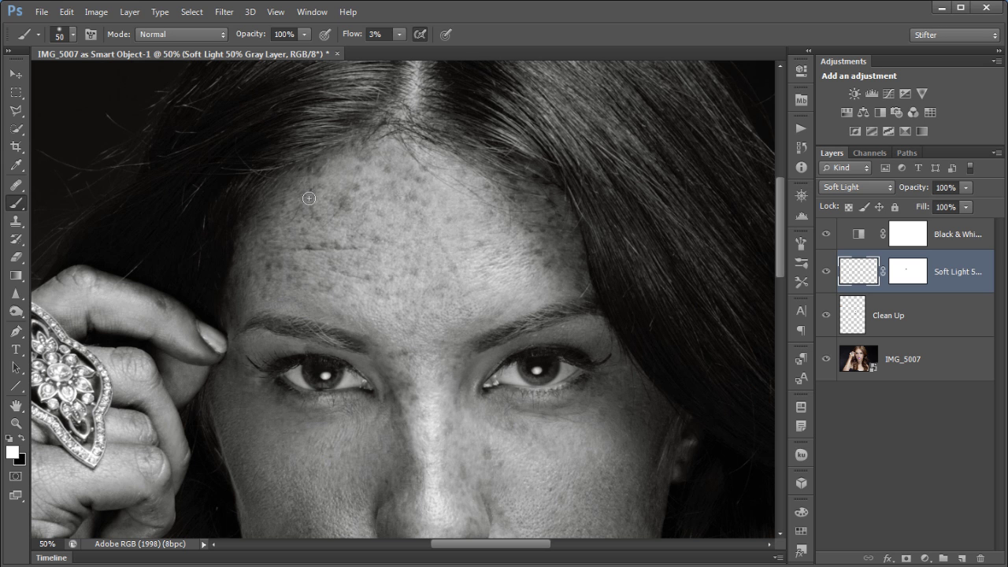
pyautogui.hotkey('ctrl', 'z')
# Enlarge the brush to 150 px and dodge the shadowed edge of the raised forearm on the gray layer
pyautogui.moveTo(296, 396); pyautogui.dragTo(376, 315)
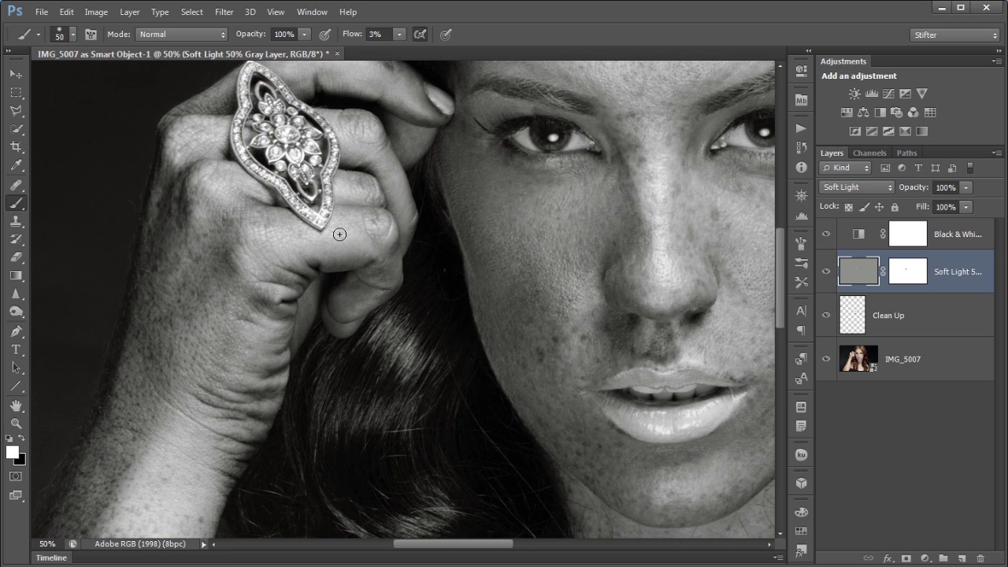
pyautogui.moveTo(259, 355); pyautogui.dragTo(337, 292)
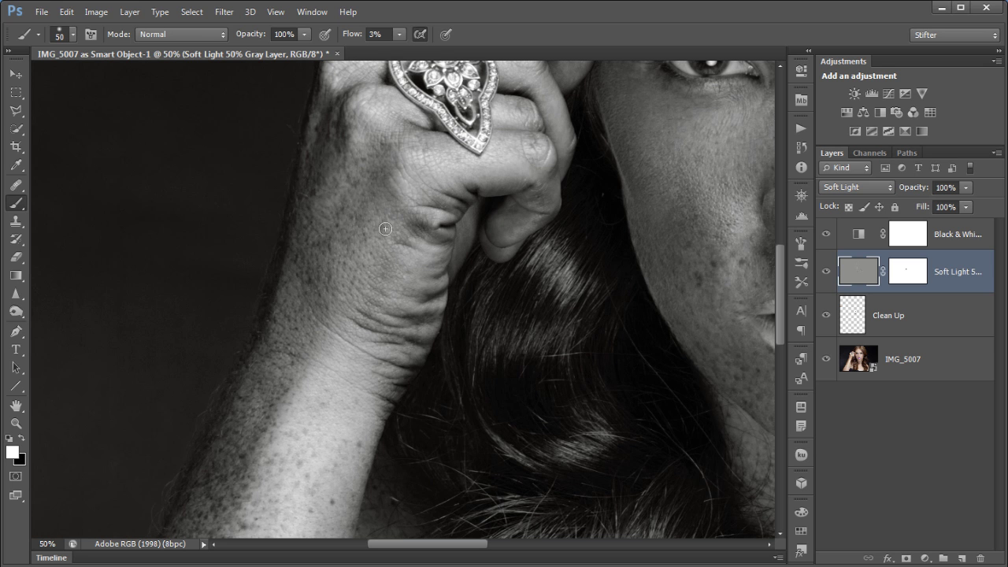
pyautogui.scroll(-5, 409, 237)
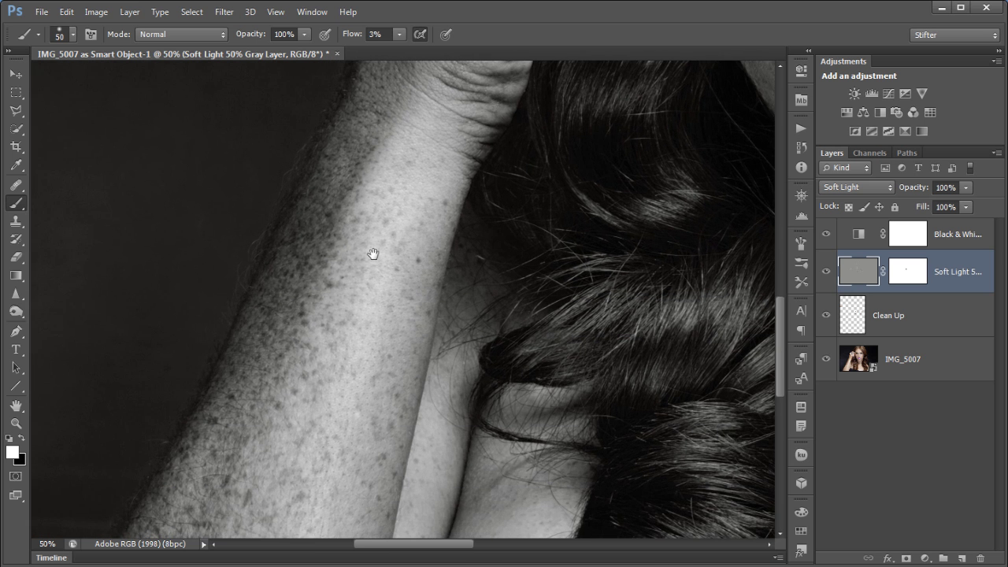
pyautogui.scroll(-2, 352, 87)
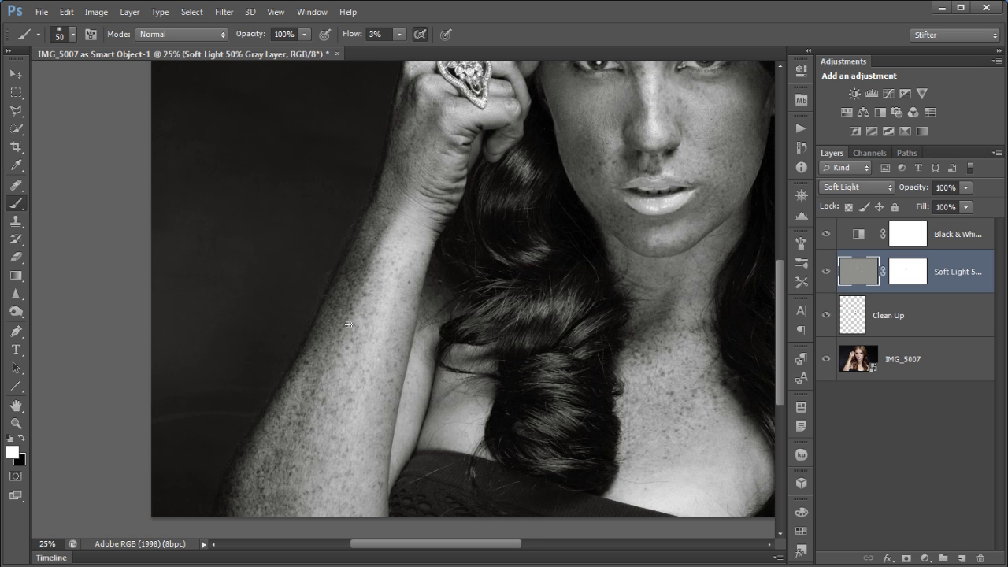
pyautogui.press(']')
pyautogui.press(']')
pyautogui.press(']')
pyautogui.press(']')
pyautogui.press(']')
pyautogui.press(']')
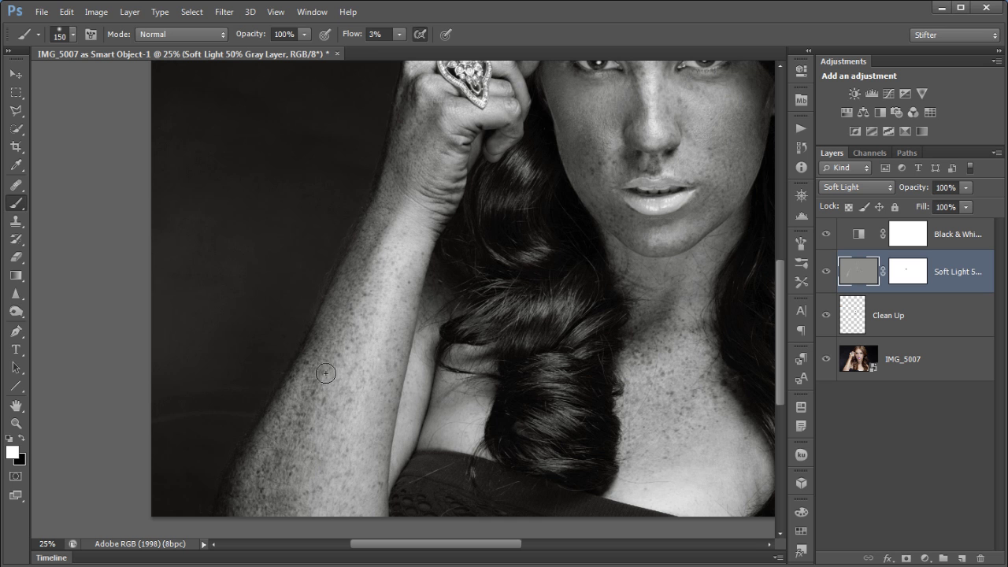
# Even out the raised forearm and wrist on the gray layer at 150 px, alternating black and white strokes
pyautogui.press('x')
pyautogui.press('x')
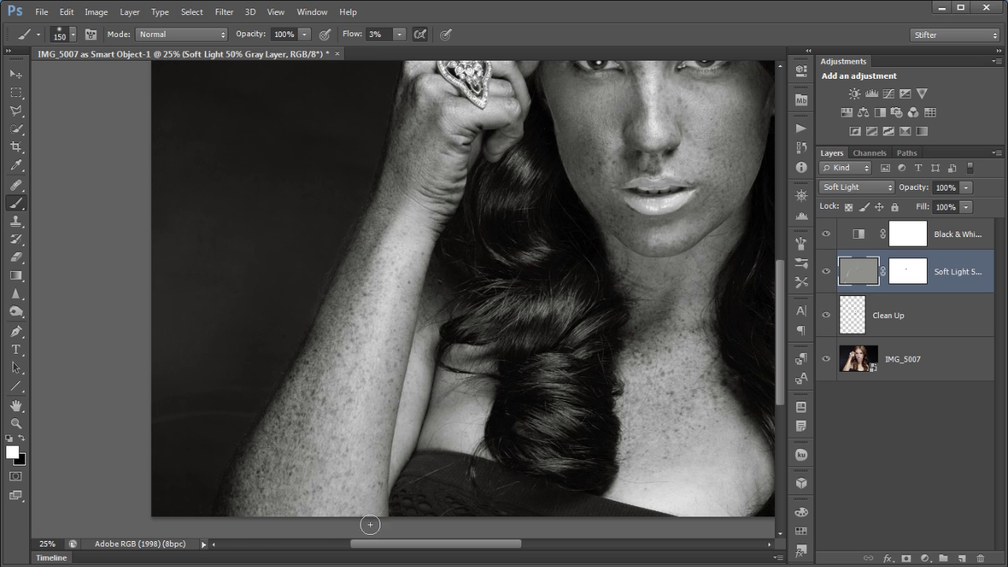
pyautogui.press('x')
pyautogui.press('x')
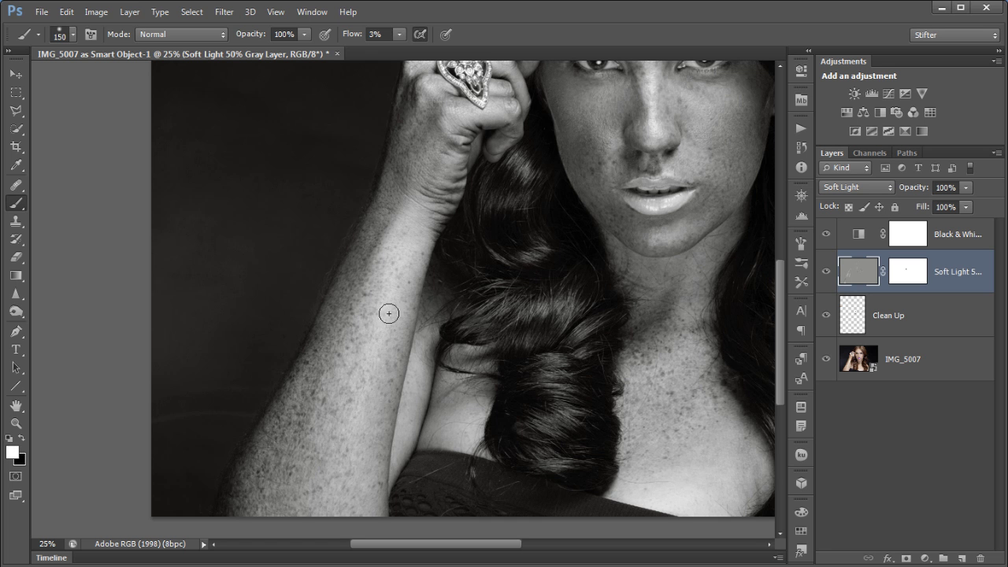
pyautogui.moveTo(376, 276)
pyautogui.mouseDown()
pyautogui.moveTo(325, 345)
pyautogui.moveTo(351, 311)
pyautogui.moveTo(333, 311)
pyautogui.moveTo(325, 326)
pyautogui.moveTo(325, 286)
pyautogui.moveTo(336, 303)
pyautogui.moveTo(331, 387)
pyautogui.mouseUp()
pyautogui.press('x')
pyautogui.press('x')
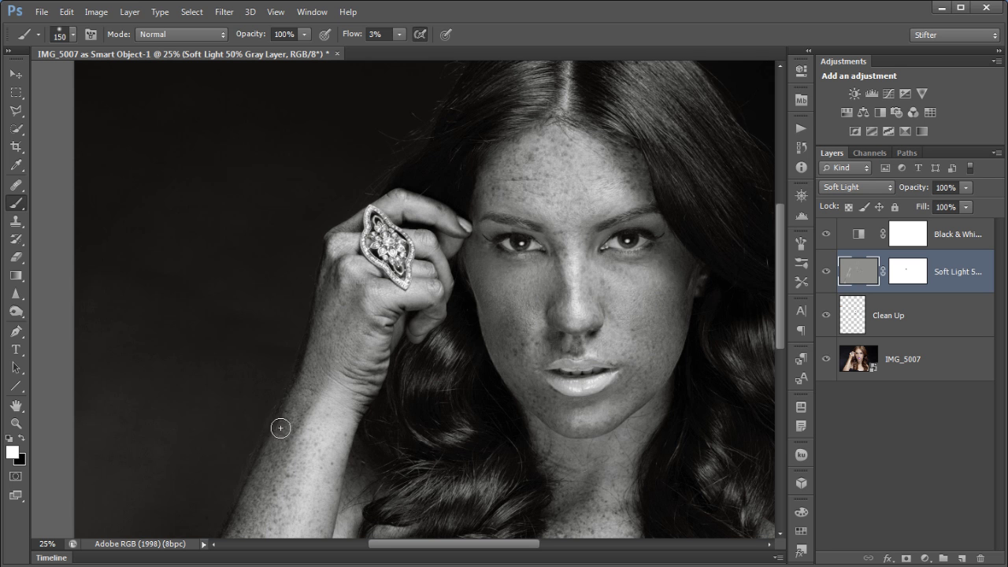
pyautogui.moveTo(423, 363); pyautogui.dragTo(279, 348)
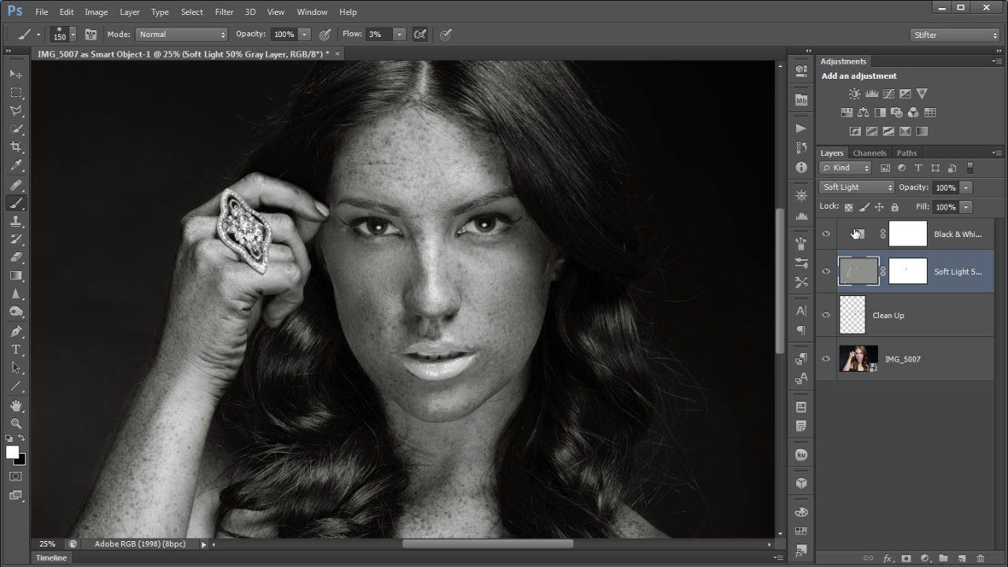
# Disable the Soft Light layer's mask and contour the face at 150 px, alternating white and black strokes
pyautogui.keyDown('shift'); pyautogui.click(906, 274); pyautogui.keyUp('shift')
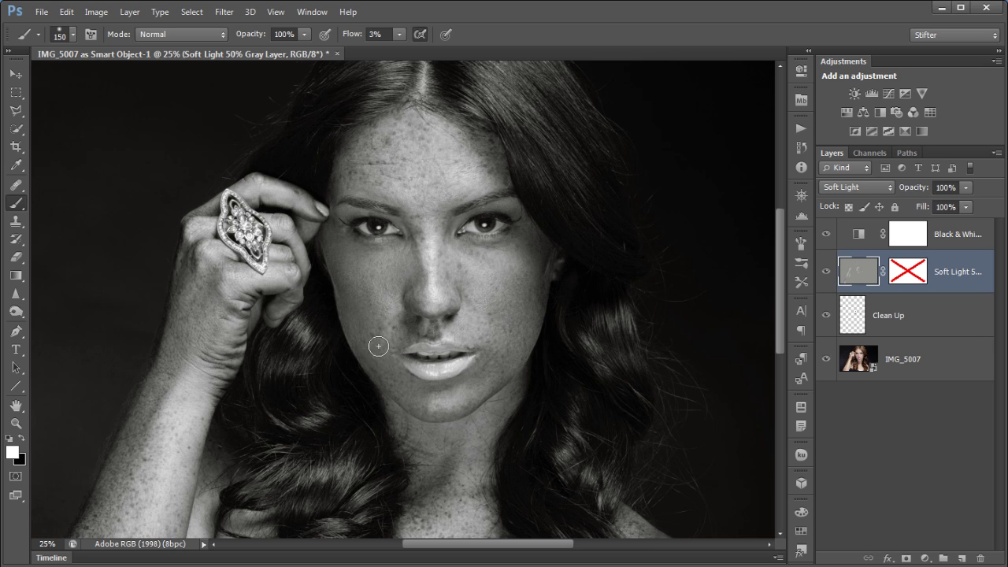
pyautogui.press('x')
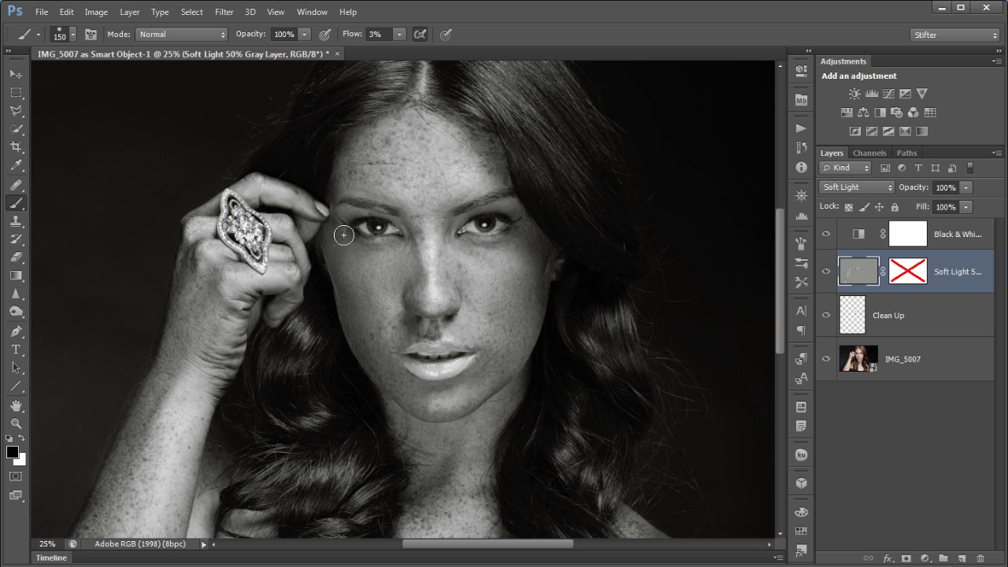
pyautogui.press('x')
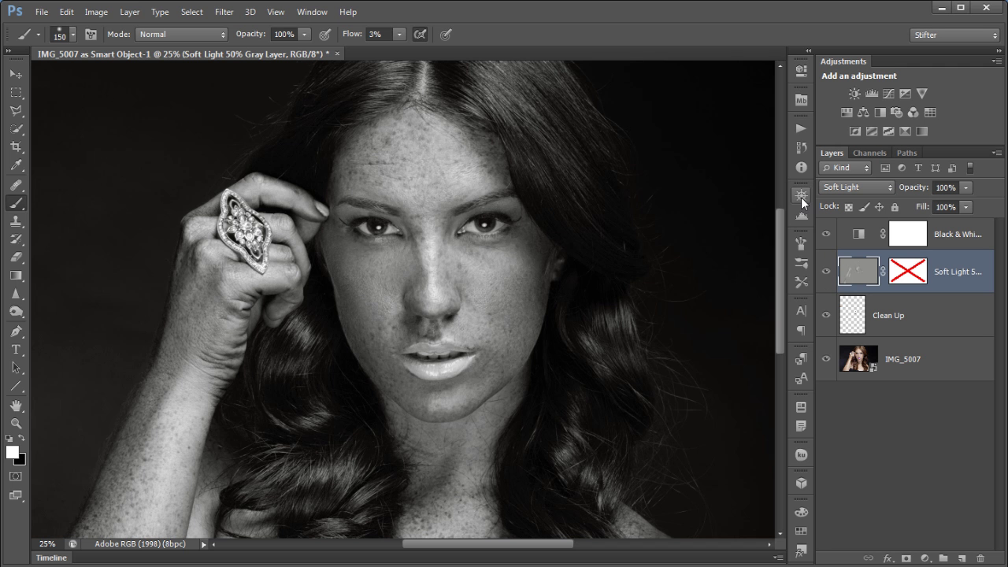
# Toggle the Soft Light gray layer's visibility to compare the portrait with and without the face contouring
pyautogui.hotkey('ctrl', '-')
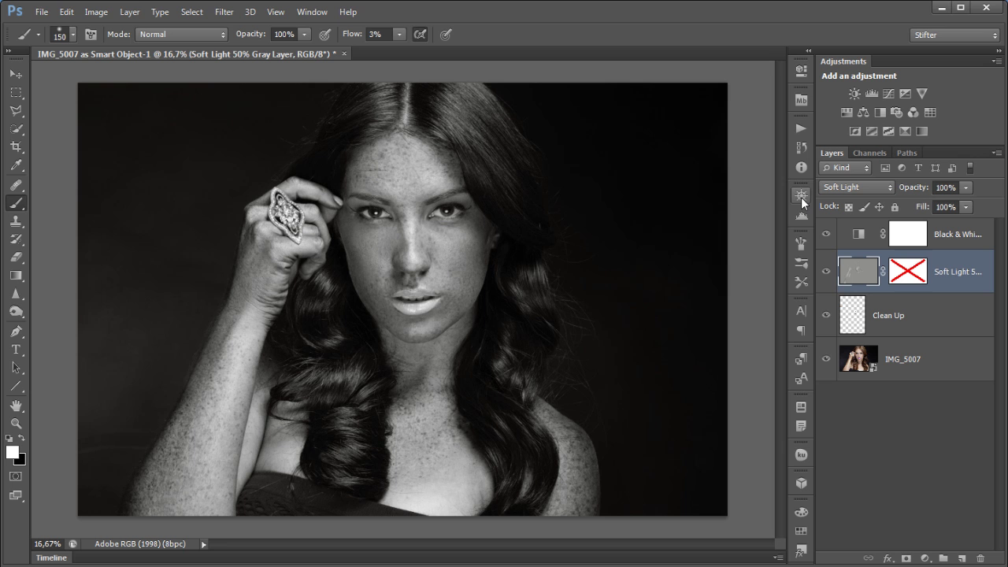
pyautogui.click(826, 273)
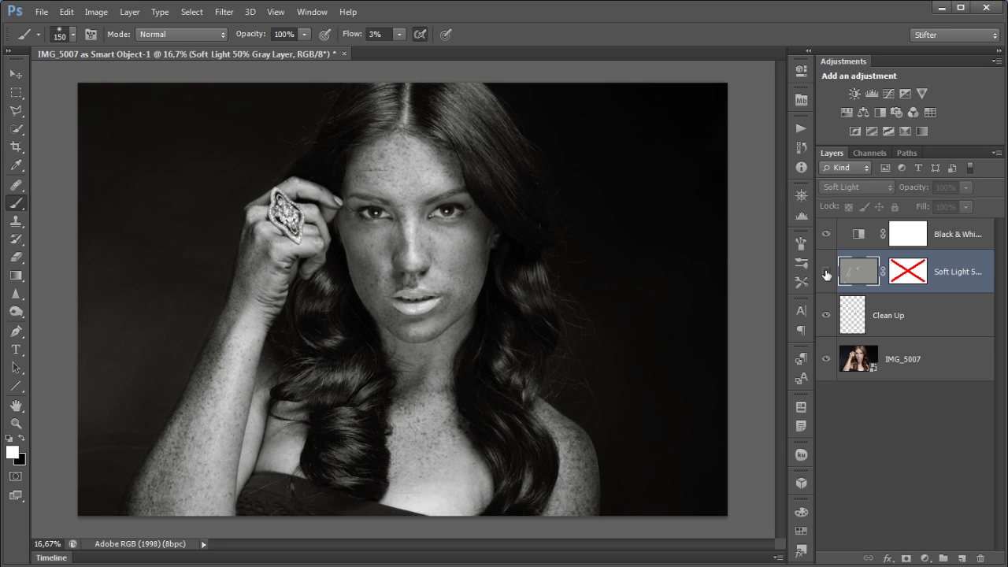
pyautogui.click(826, 274)
pyautogui.click(826, 274)
pyautogui.click(826, 274)
# Reduce the brush to 80 px and contour the nose on the gray layer, alternating white and black strokes
pyautogui.moveTo(406, 288); pyautogui.dragTo(206, 439)
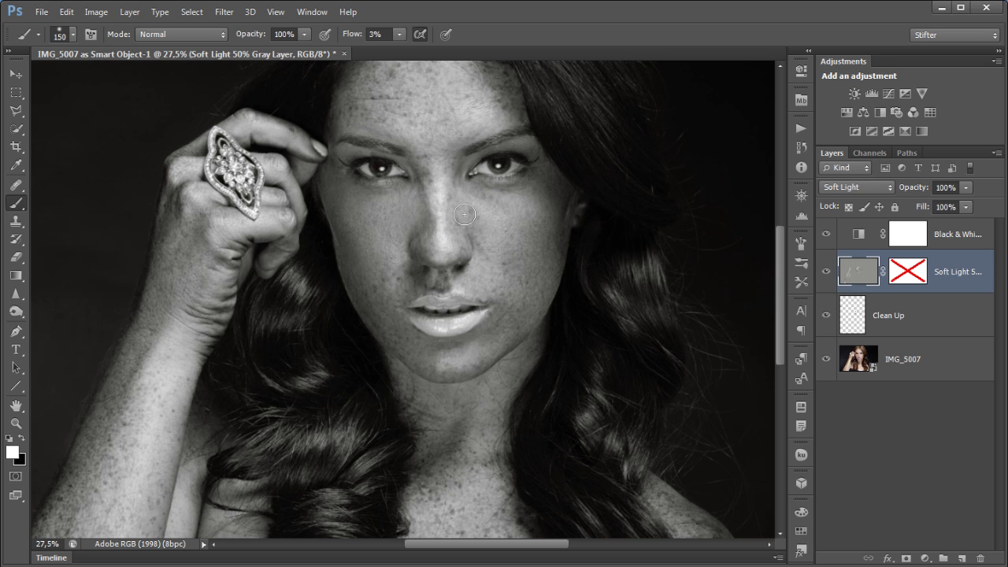
pyautogui.press('[')
pyautogui.press('[')
pyautogui.press('[')
pyautogui.press('x')
pyautogui.press('x')
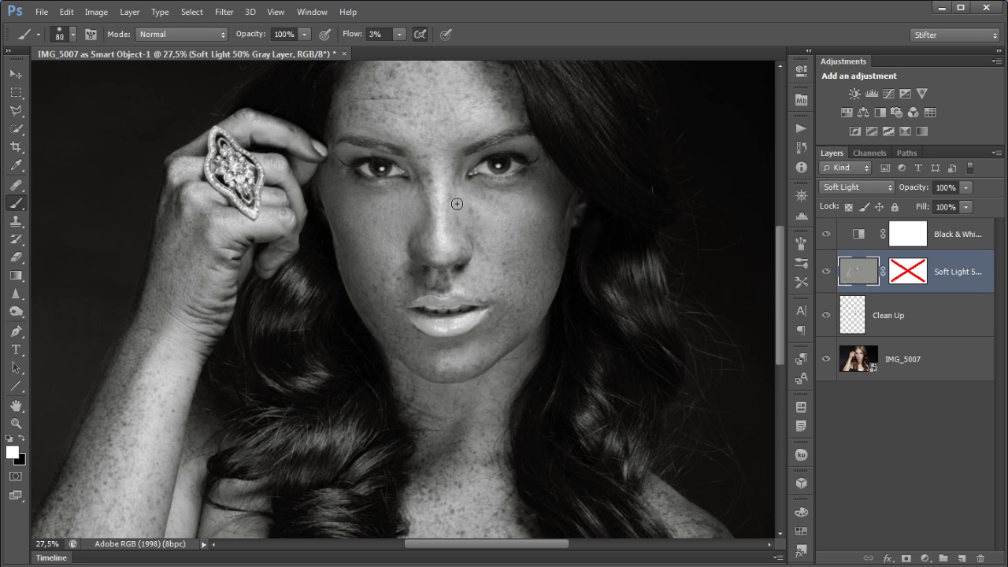
pyautogui.press('x')
pyautogui.press('x')
pyautogui.press('x')
pyautogui.press('x')
pyautogui.press('x')
pyautogui.press('x')
pyautogui.moveTo(436, 199); pyautogui.dragTo(435, 231)
pyautogui.press('x')
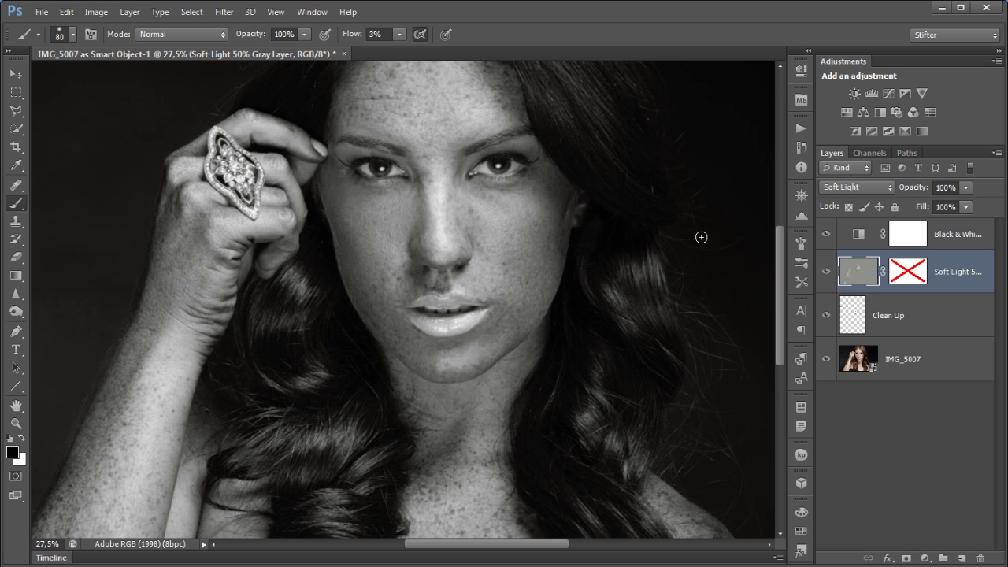
# Toggle the Soft Light gray layer off and on to compare the nose contouring
pyautogui.click(826, 270)
pyautogui.click(825, 271)
pyautogui.click(824, 272)
pyautogui.click(825, 272)
# Dodge the chin and the opposite cheek on the gray layer with white at 80 px
pyautogui.press('x')
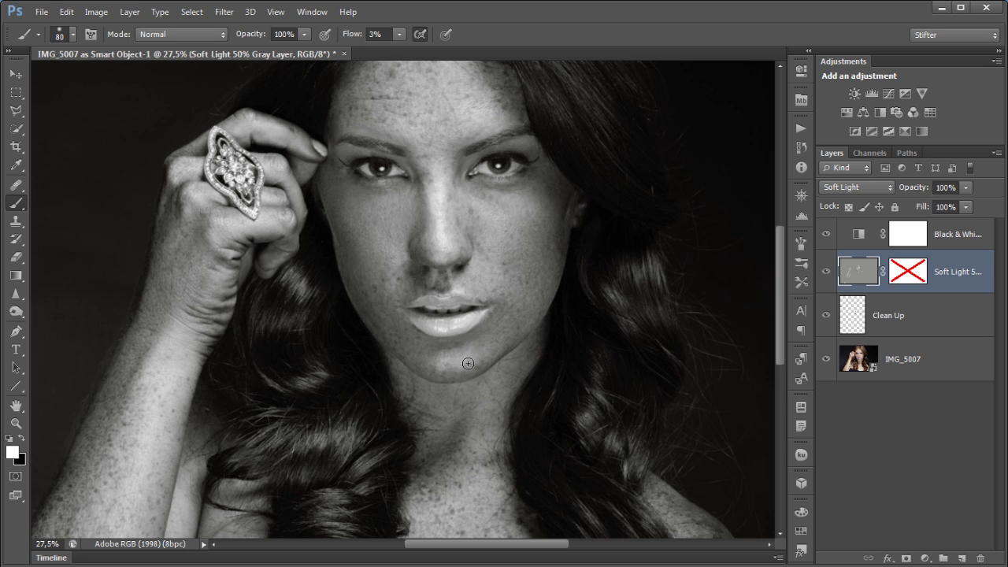
pyautogui.moveTo(548, 223); pyautogui.dragTo(482, 349)
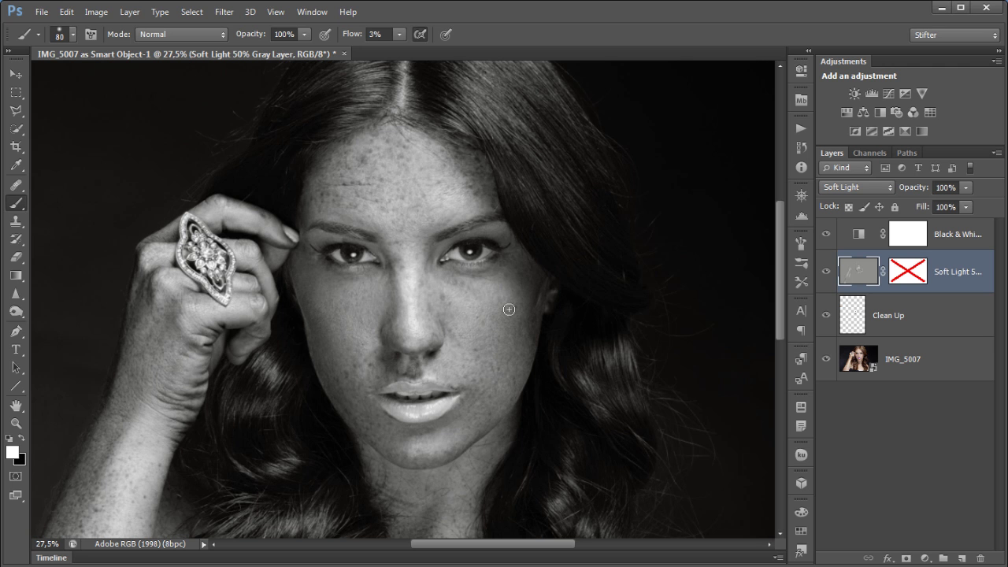
pyautogui.press('x')
# Enlarge the brush to 150 px and even out the neck and upper chest, alternating black and white strokes at 3% flow
pyautogui.scroll(-5, 530, 324)
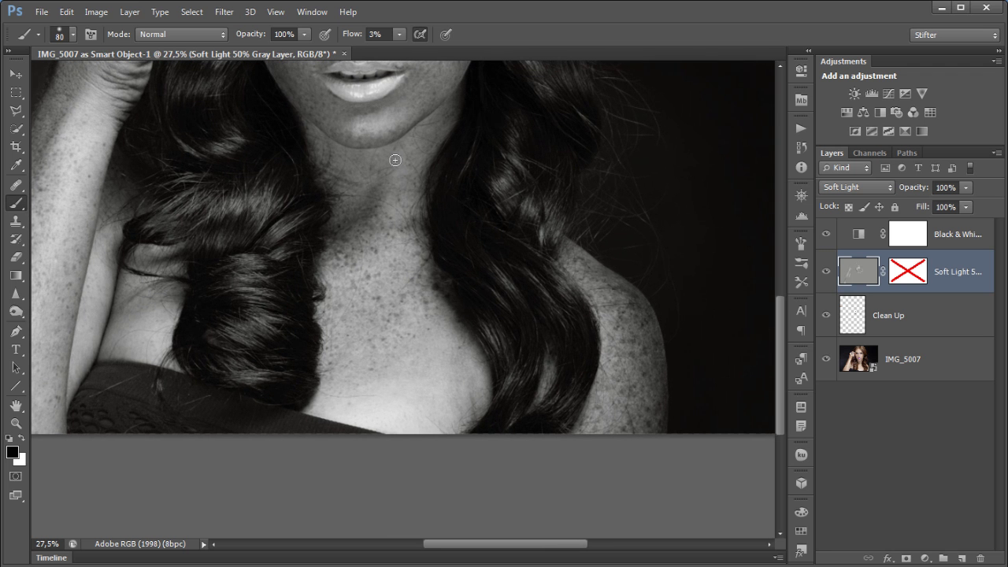
pyautogui.press(']')
pyautogui.press(']')
pyautogui.press(']')
pyautogui.press(']')
pyautogui.moveTo(393, 223); pyautogui.dragTo(385, 220)
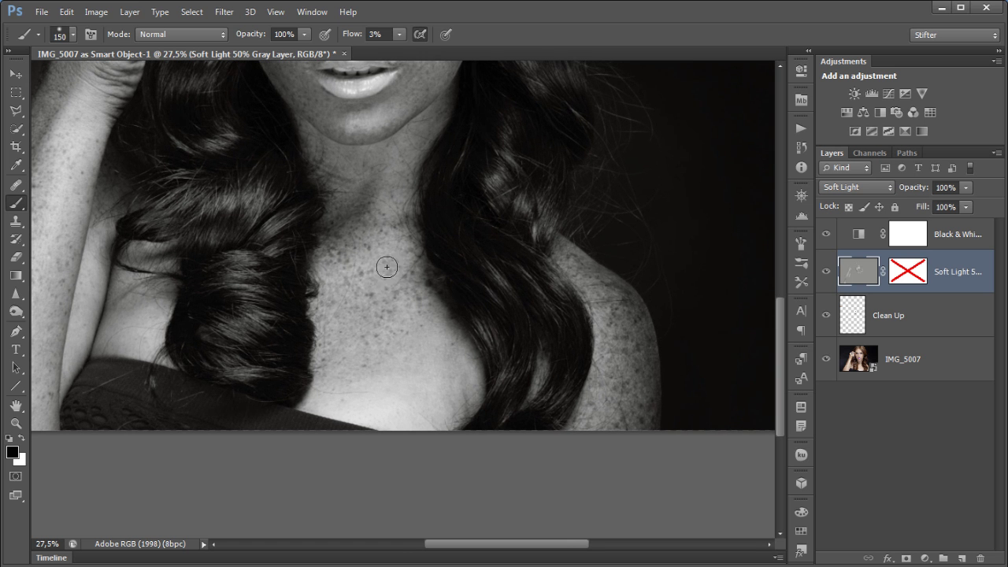
pyautogui.press('x')
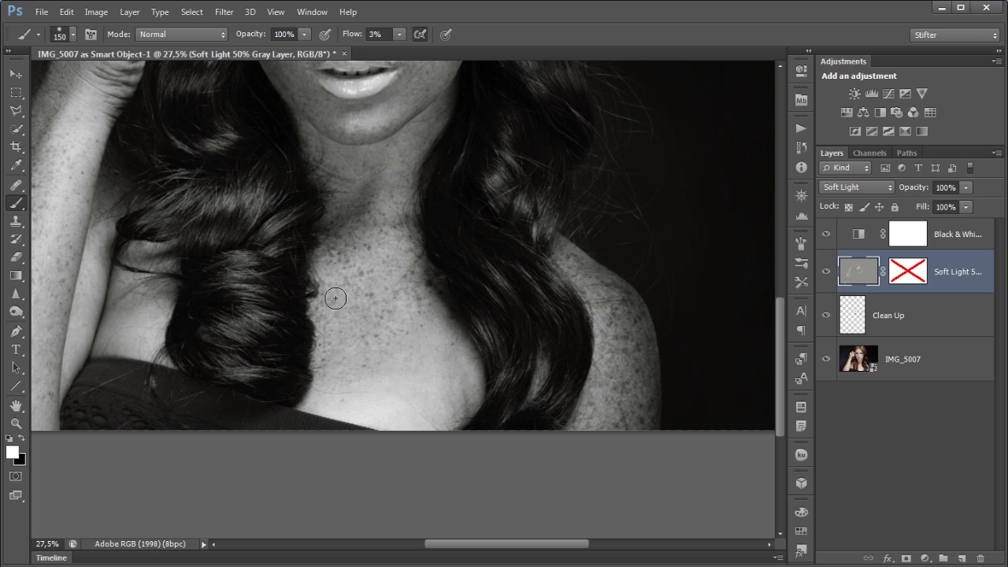
pyautogui.press('x')
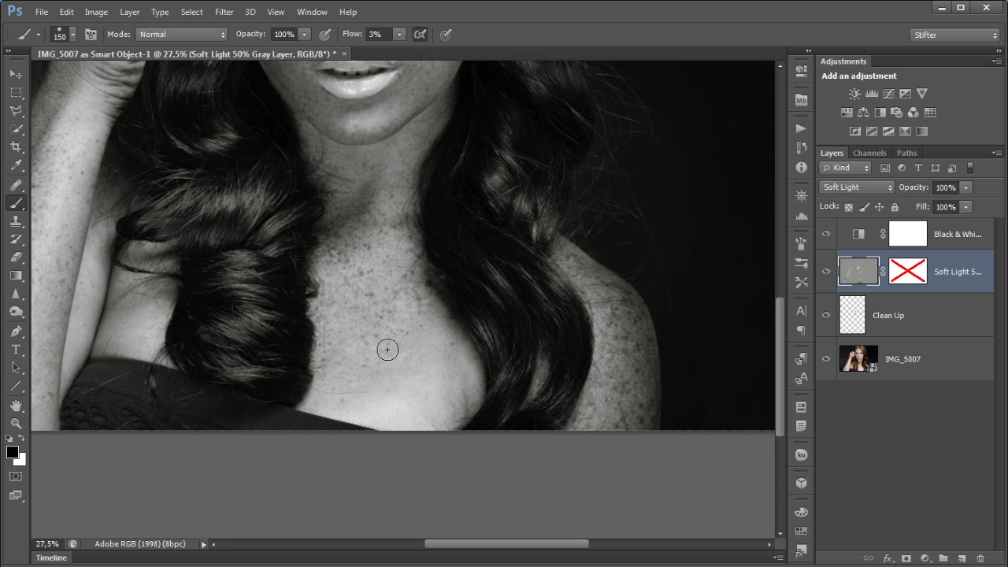
# Raise the brush flow to 8% and dodge and burn the lower chest on the gray layer at 150 px
pyautogui.press('x')
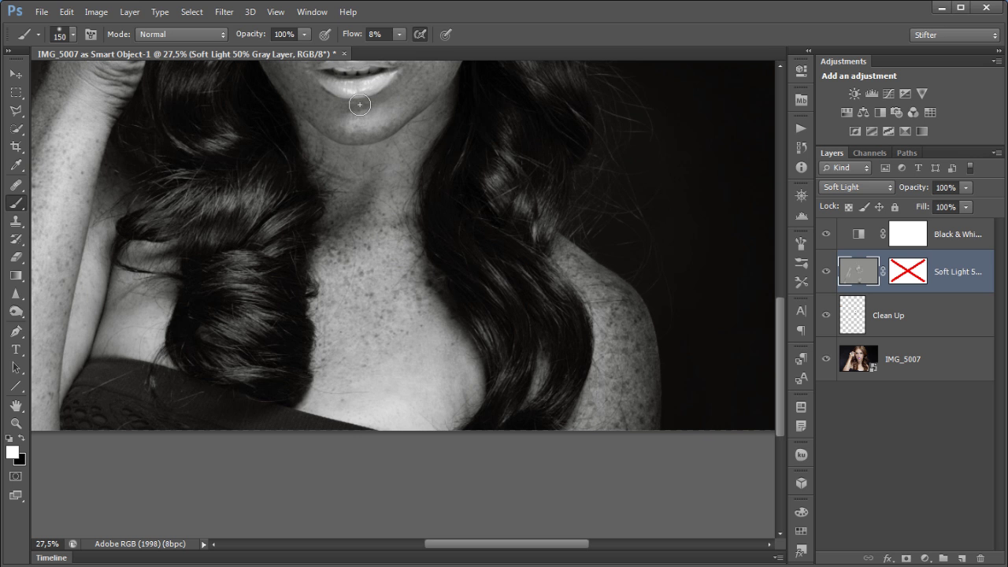
pyautogui.press('Return')
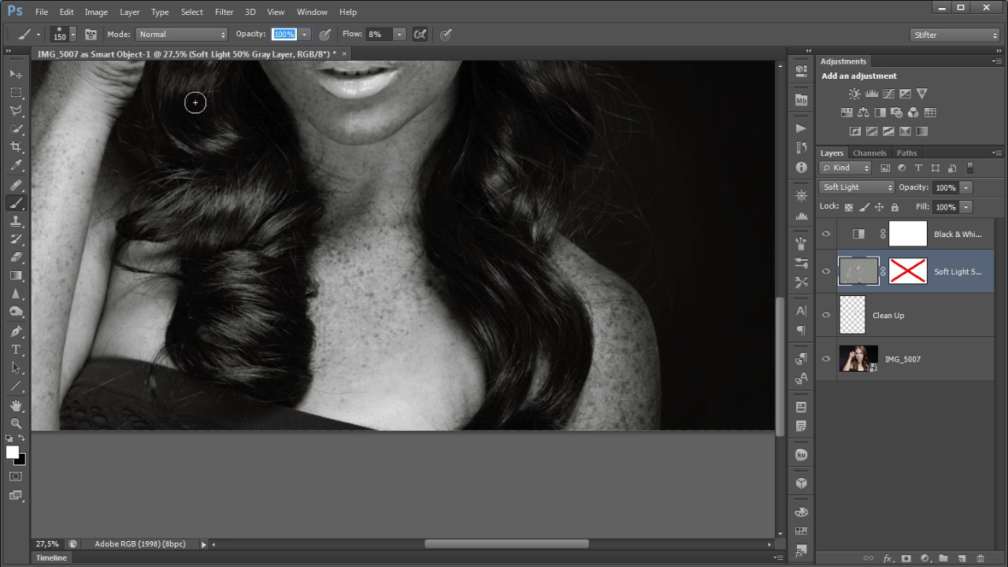
pyautogui.click(437, 43)
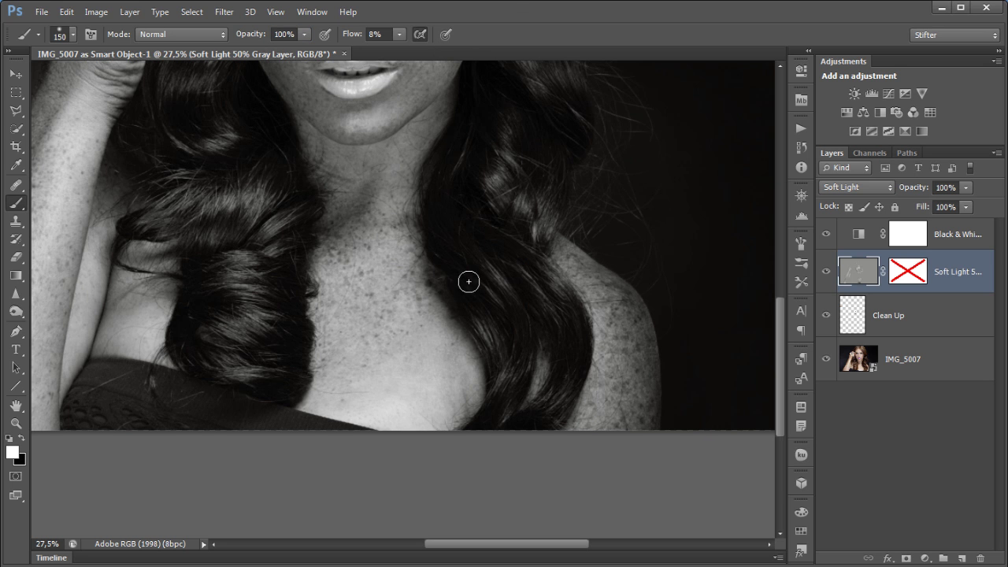
pyautogui.press('x')
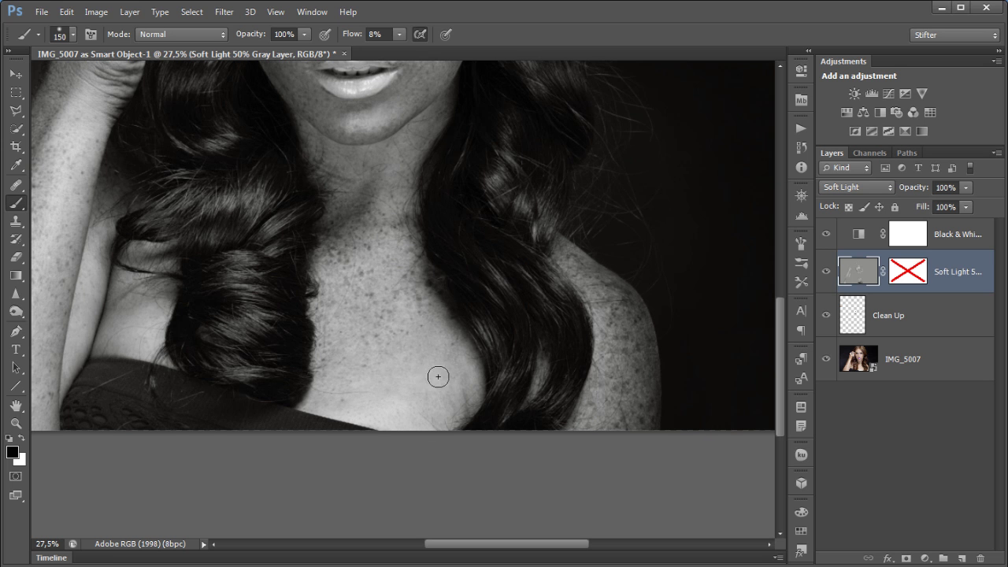
pyautogui.press('x')
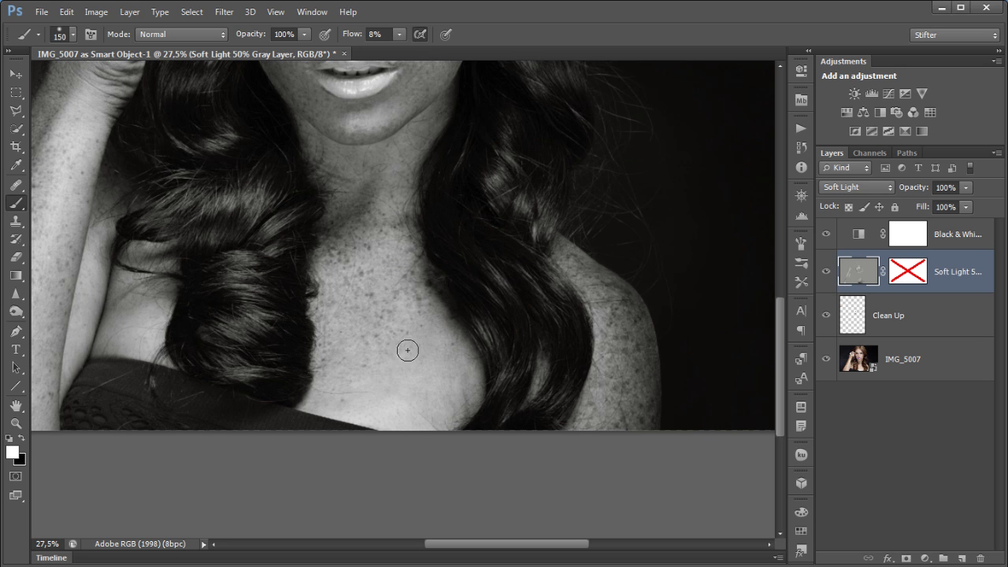
pyautogui.moveTo(355, 412)
pyautogui.mouseDown()
pyautogui.moveTo(361, 421)
pyautogui.moveTo(379, 406)
pyautogui.mouseUp()
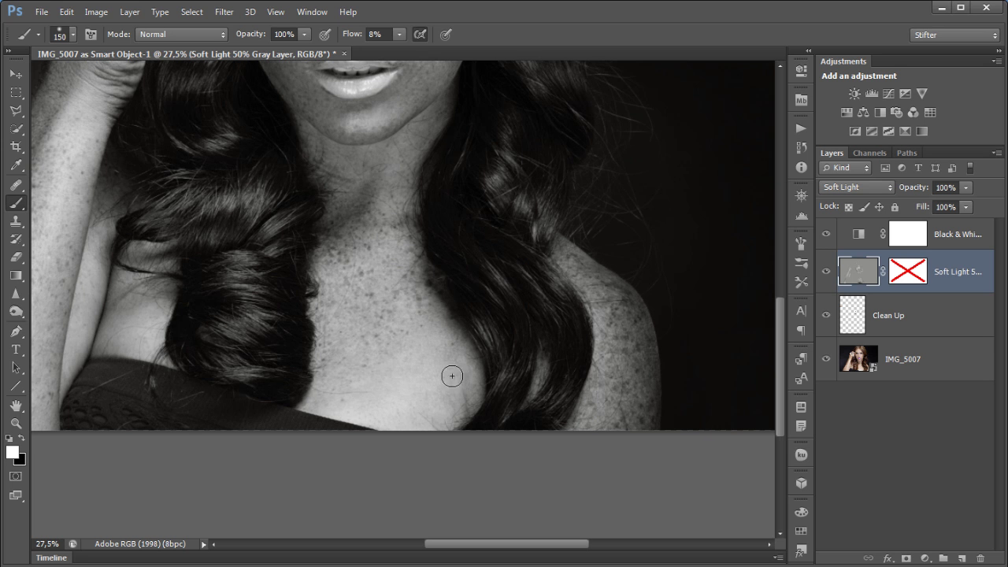
# Shape the upper arm and the inner edge of the raised arm with black and white strokes at 8% flow
pyautogui.press('x')
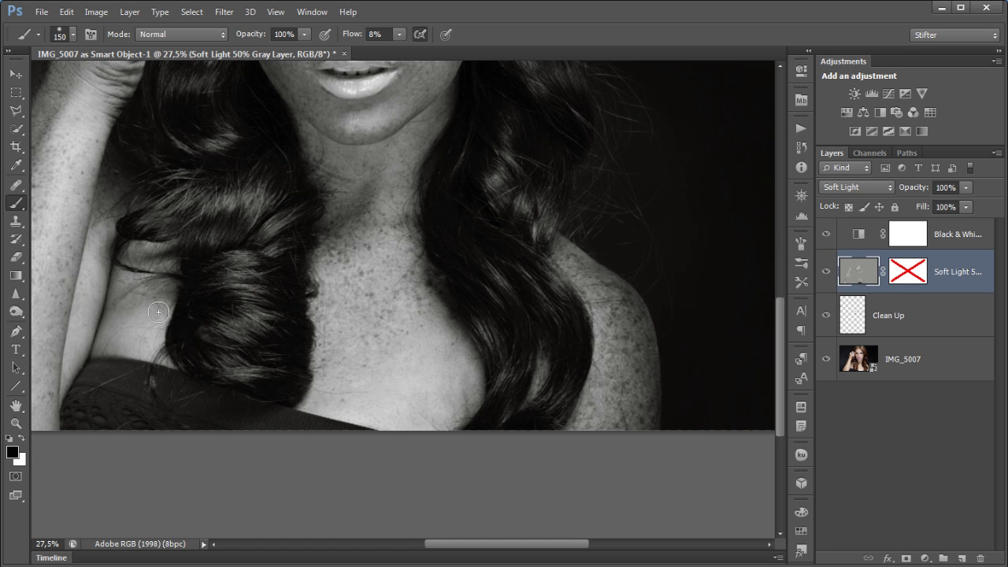
pyautogui.moveTo(143, 361)
pyautogui.mouseDown()
pyautogui.moveTo(221, 299)
pyautogui.moveTo(273, 295)
pyautogui.mouseUp()
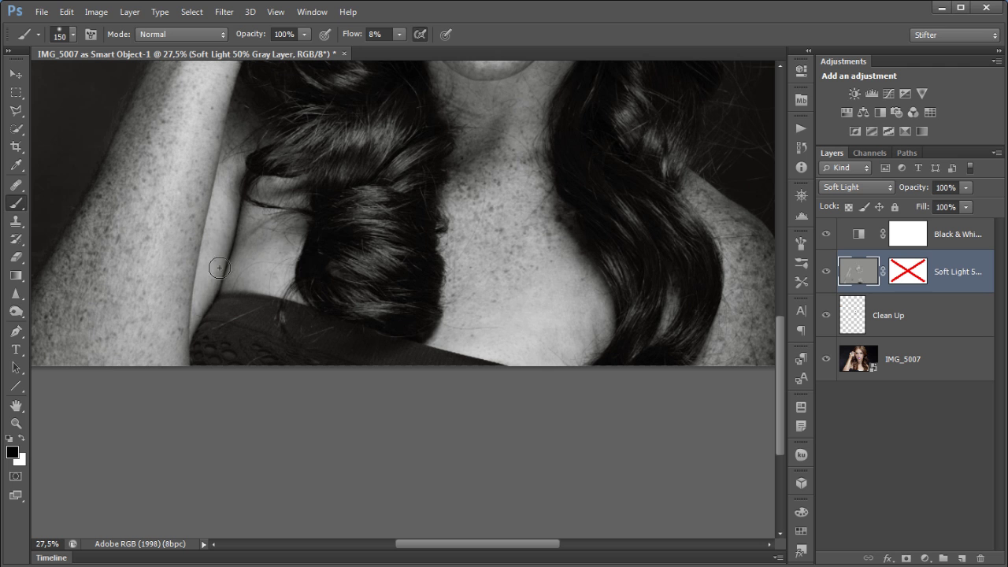
pyautogui.moveTo(220, 269); pyautogui.dragTo(190, 340)
pyautogui.press('x')
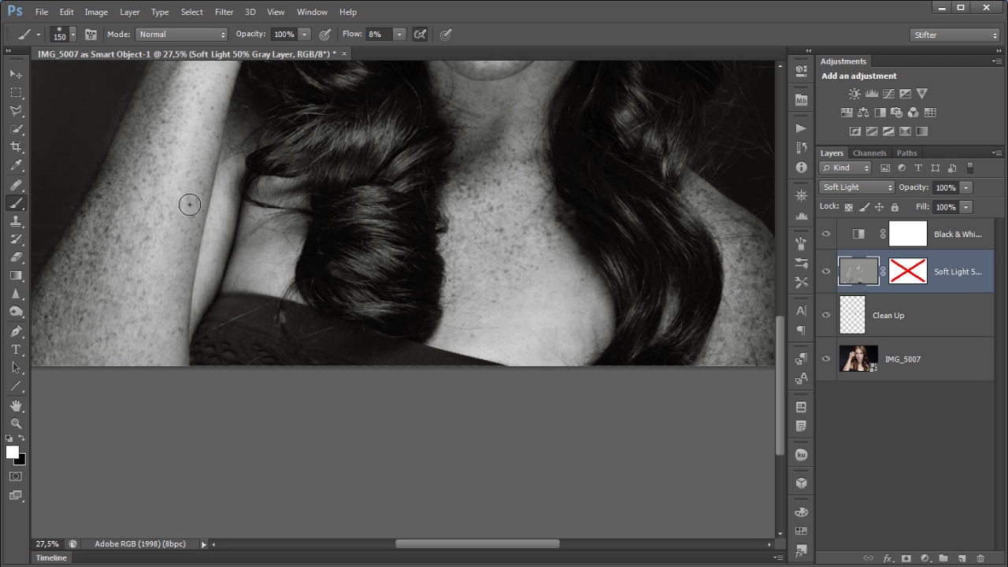
pyautogui.press('x')
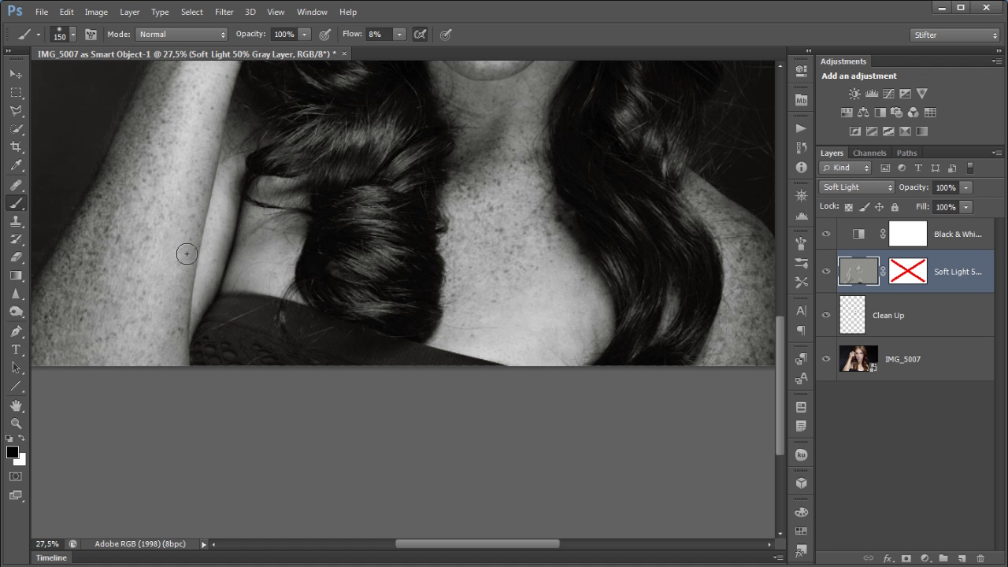
# Reduce the brush to 70 px, set the flow to 3%, and refine the lower face and chin on the gray layer
pyautogui.hotkey('ctrl', '0')
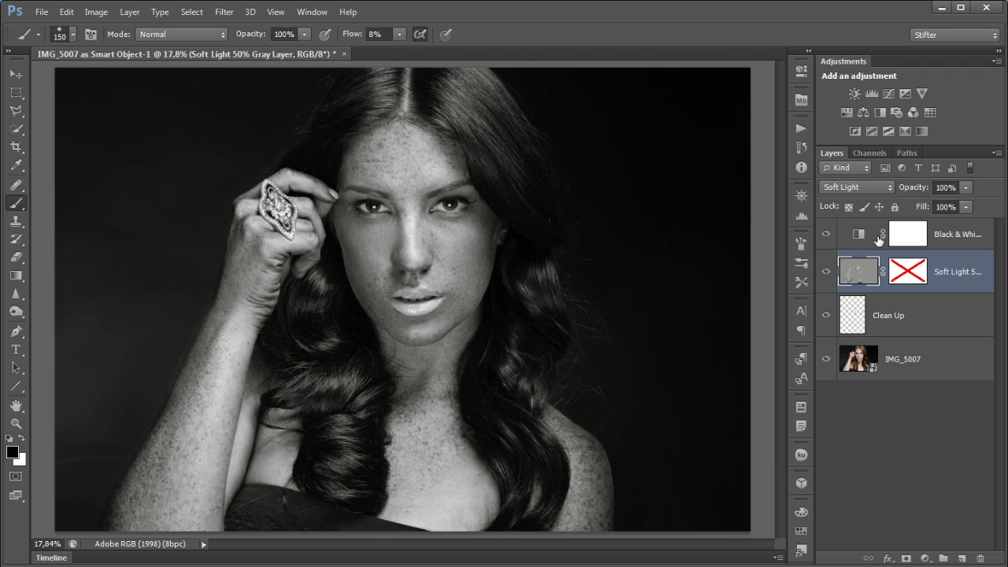
pyautogui.scroll(4, 461, 330)
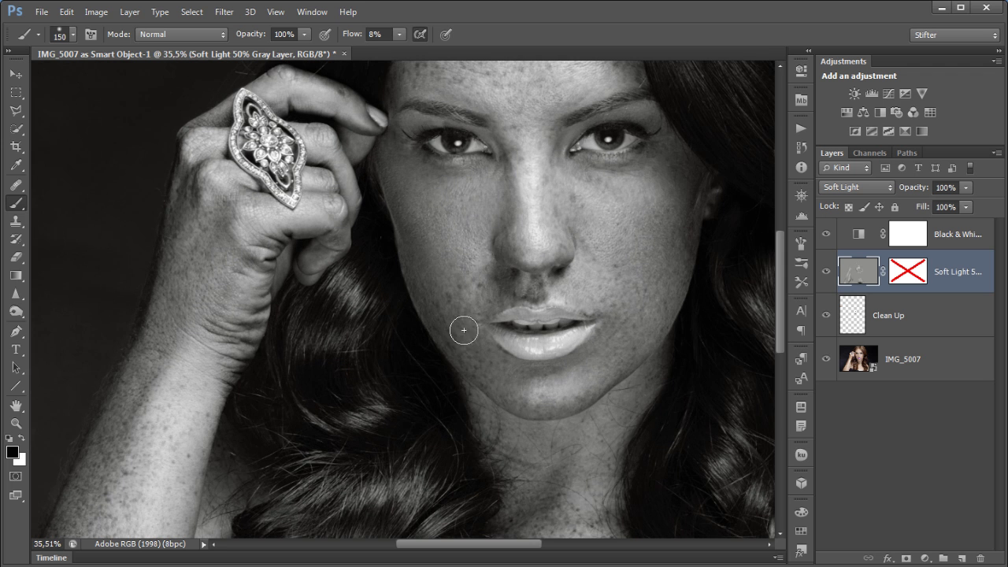
pyautogui.press('[')
pyautogui.press('[')
pyautogui.press('[')
pyautogui.press('[')
pyautogui.press('[')
pyautogui.click(353, 37)
pyautogui.write('03')
pyautogui.press('Return')
pyautogui.press('x')
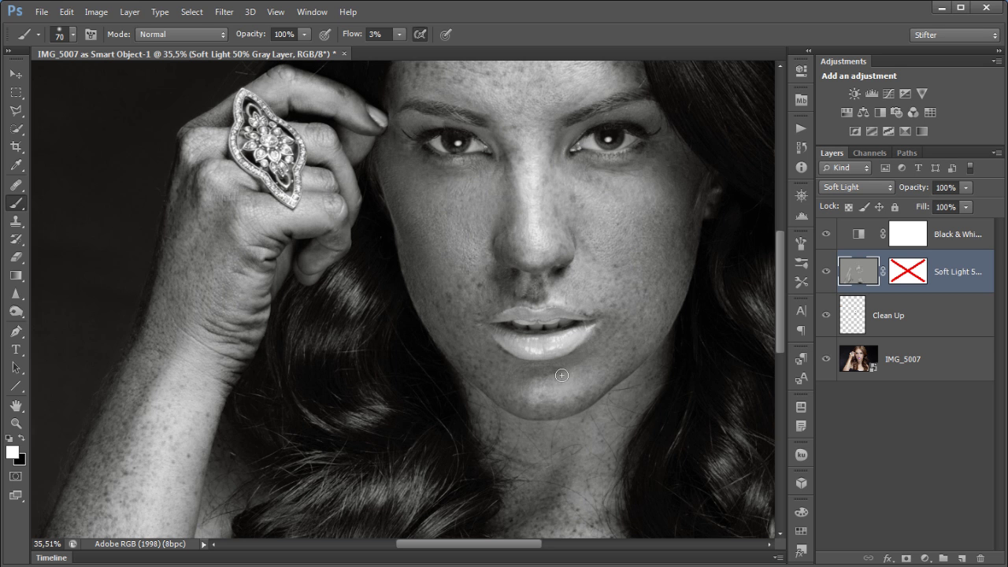
# Enlarge the brush to 175 px and dodge and burn the chest and hair in full view, alternating black and white
pyautogui.hotkey('ctrl', '0')
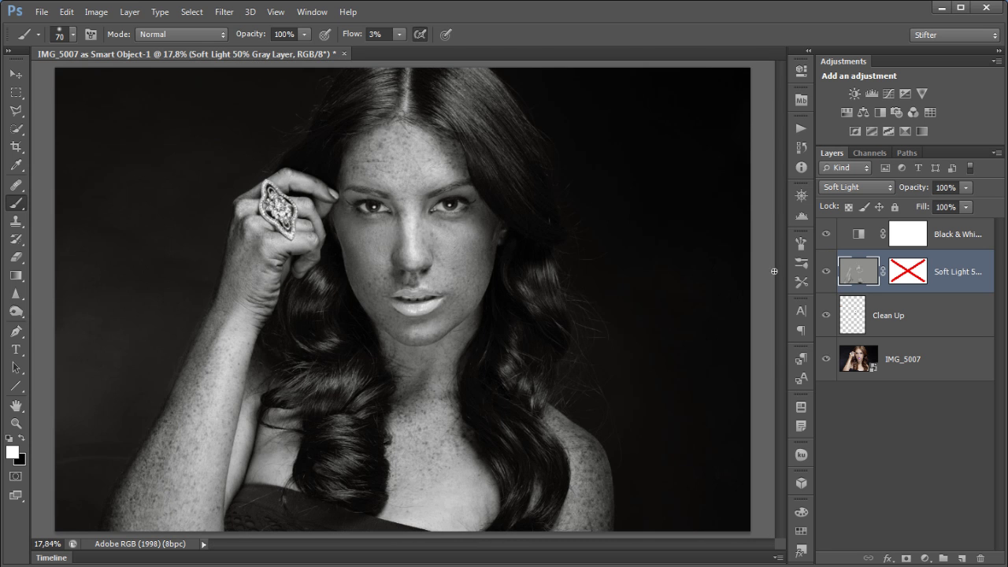
pyautogui.press(']')
pyautogui.press(']')
pyautogui.press(']')
pyautogui.press(']')
pyautogui.press('x')
pyautogui.press('x')
pyautogui.press('x')
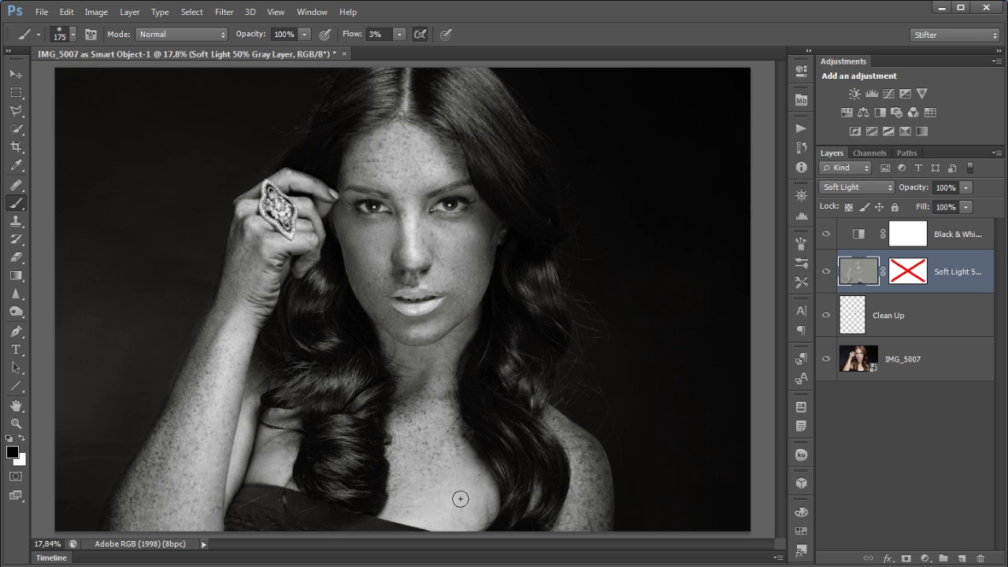
pyautogui.press('x')
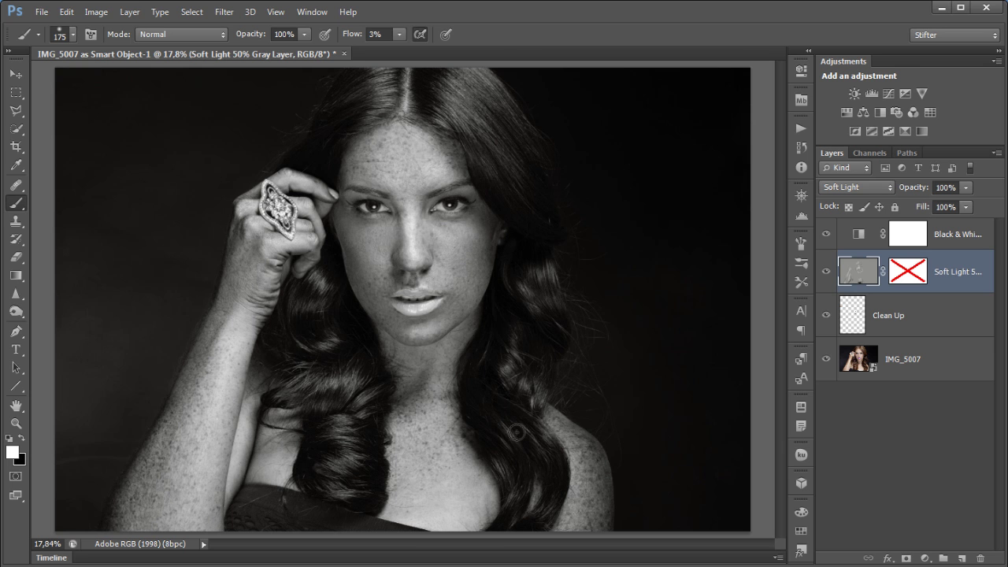
# Hide the Black & White layer and toggle the Soft Light gray layer to compare the retouching in colour
pyautogui.click(826, 235)
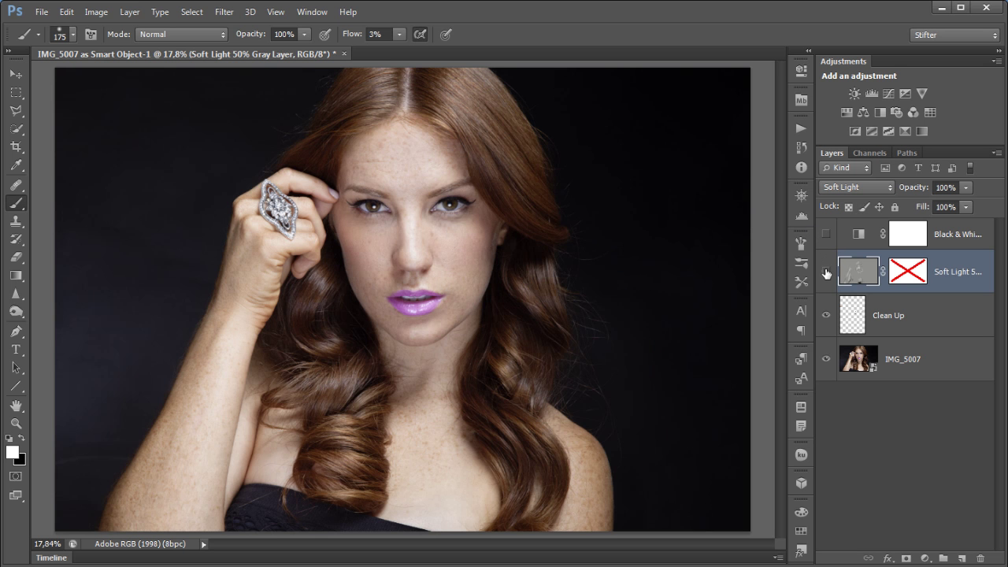
pyautogui.click(826, 272)
pyautogui.click(826, 272)
pyautogui.click(826, 271)
pyautogui.click(826, 271)
pyautogui.click(826, 271)
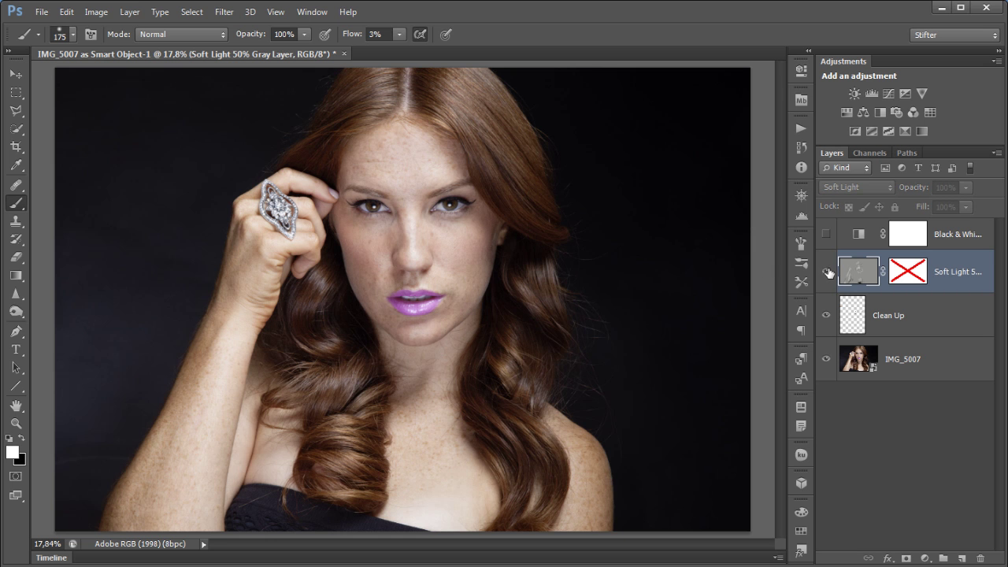
pyautogui.click(826, 271)
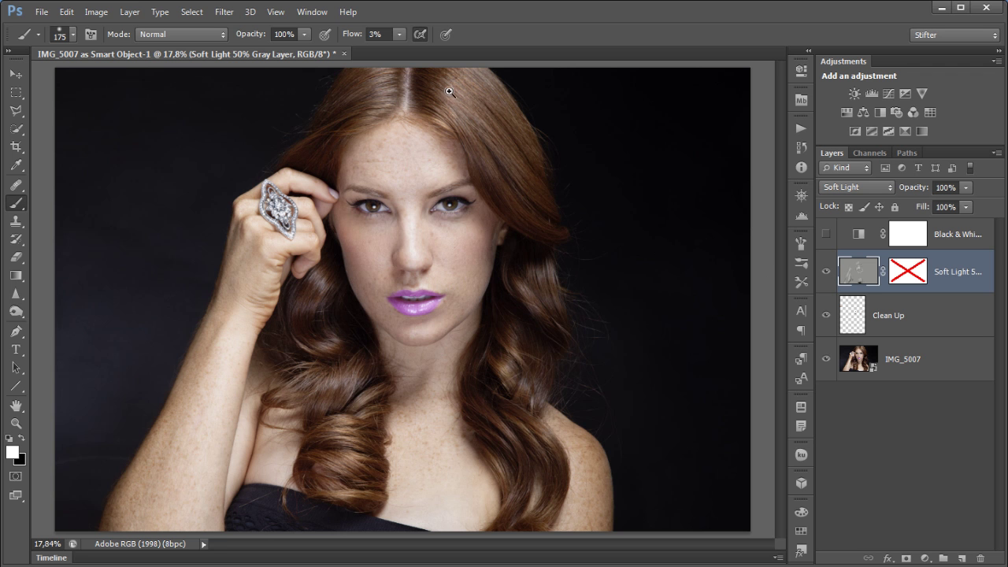
# Reduce the brush to 45 px and dodge the dark freckles and fine lines across the forehead with white
pyautogui.scroll(5, 422, 181)
pyautogui.press('[')
pyautogui.press('[')
pyautogui.press('[')
pyautogui.press('[')
pyautogui.press('[')
pyautogui.press('[')
pyautogui.press('[')
pyautogui.press('[')
pyautogui.press('[')
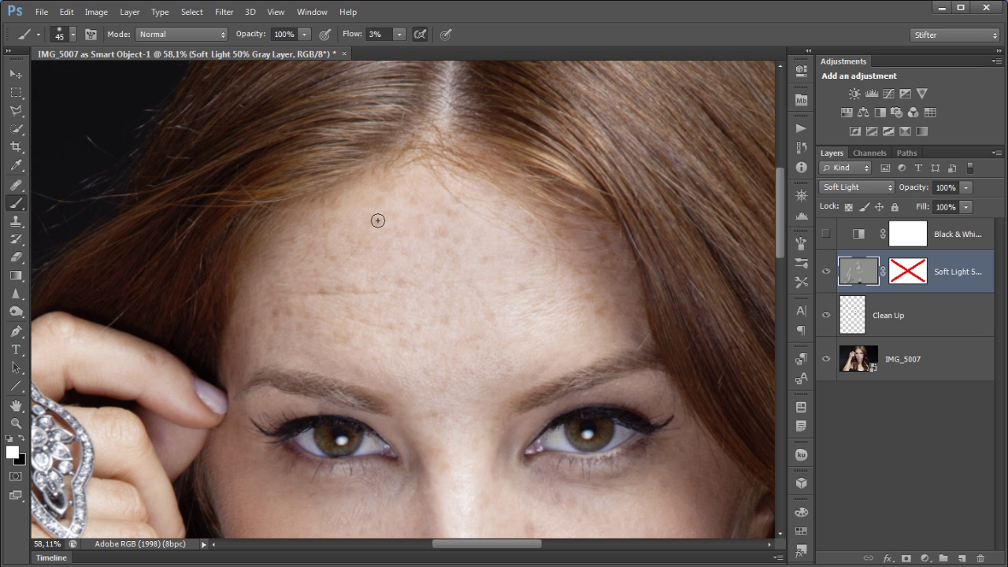
pyautogui.click(353, 239)
pyautogui.click(385, 199)
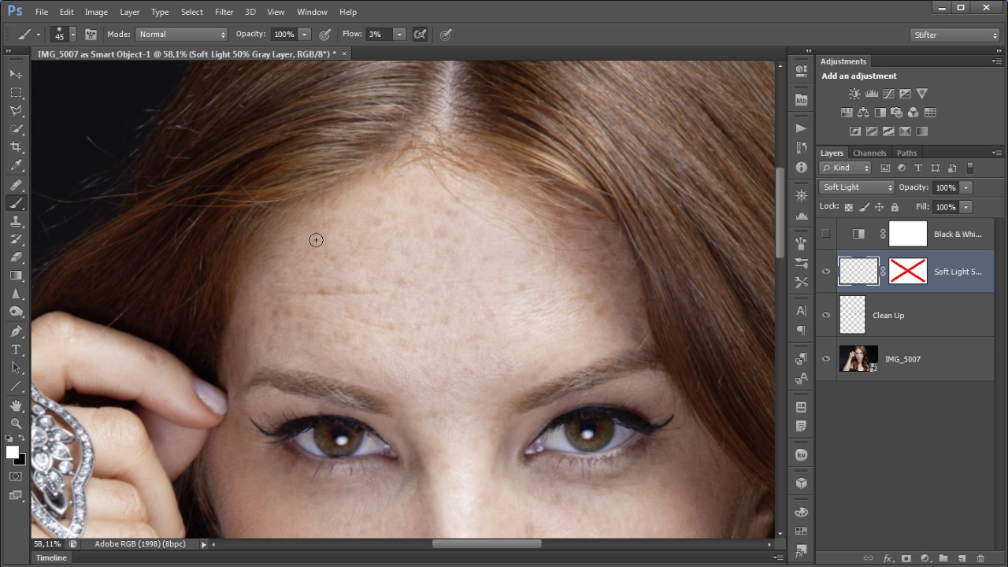
pyautogui.moveTo(425, 282); pyautogui.dragTo(392, 204)
pyautogui.moveTo(422, 318)
pyautogui.mouseDown()
pyautogui.moveTo(393, 256)
pyautogui.moveTo(386, 271)
pyautogui.moveTo(399, 311)
pyautogui.mouseUp()
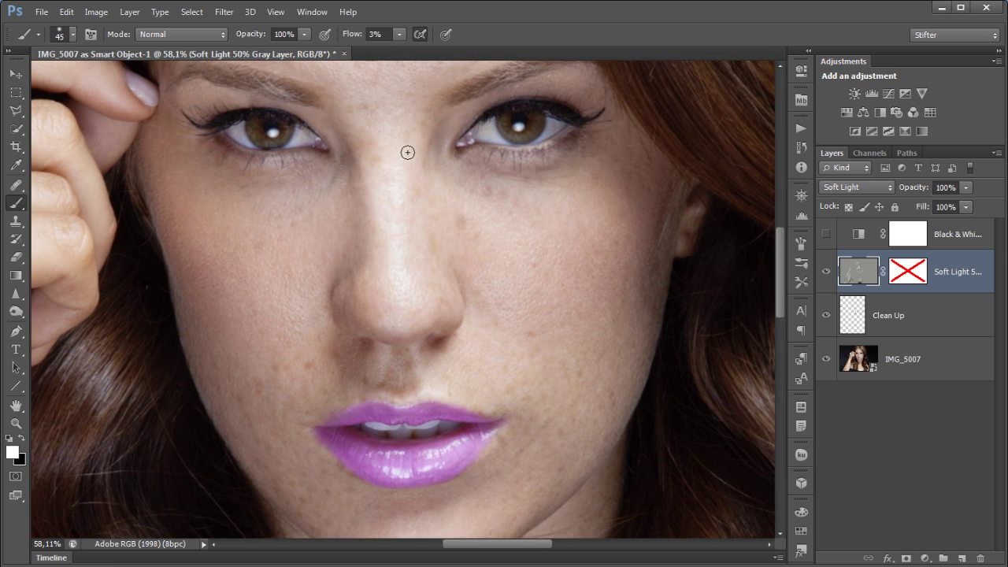
# Turn the Black & White viewing layer back on and frame the nose and cheeks for close retouching
pyautogui.hotkey('ctrl', '-')
pyautogui.hotkey('ctrl', '-')
pyautogui.hotkey('ctrl', '-')
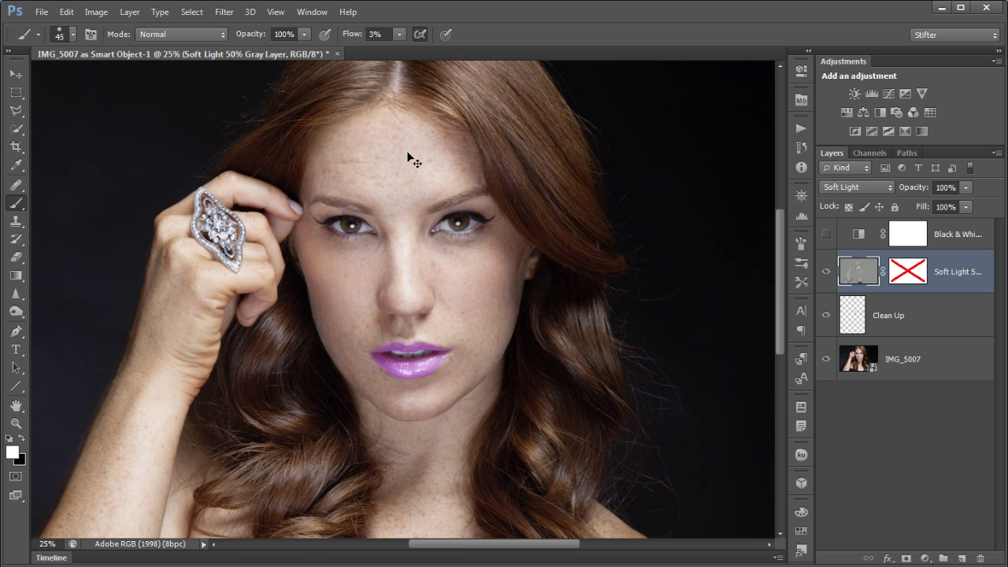
pyautogui.click(824, 234)
pyautogui.hotkey('ctrl', '+')
pyautogui.hotkey('ctrl', '+')
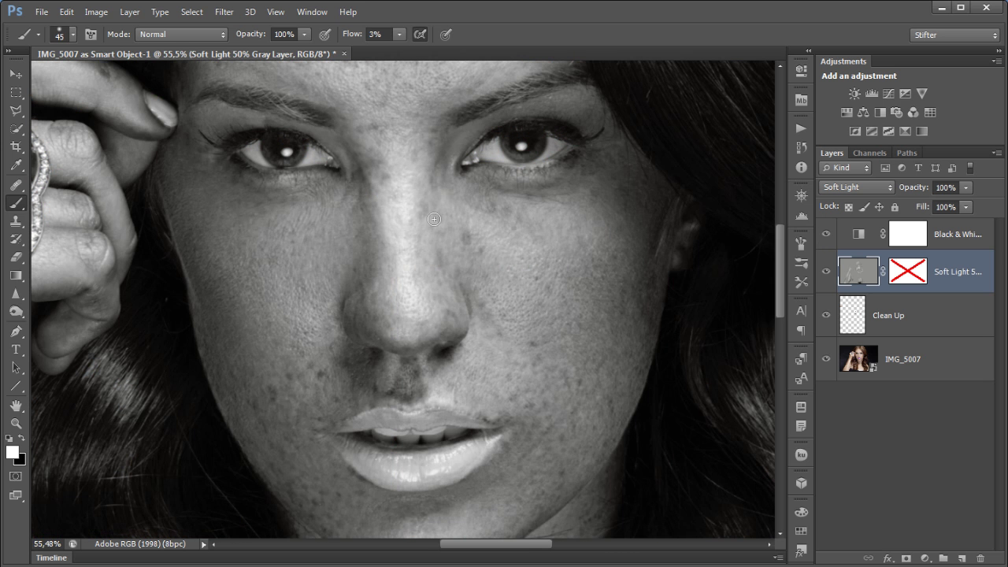
# Reduce the brush to 9 px and dodge the small dark spots beside the nose with white
pyautogui.press('x')
pyautogui.press('x')
pyautogui.rightClick(483, 304)
pyautogui.moveTo(432, 338); pyautogui.dragTo(482, 282)
pyautogui.press('[')
pyautogui.press('[')
pyautogui.press('[')
pyautogui.press('[')
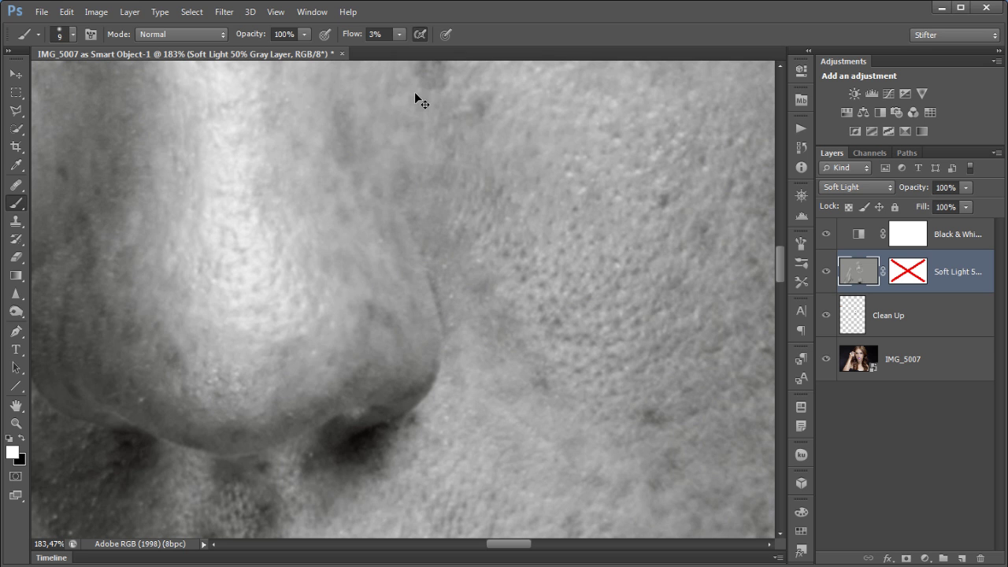
# Set the brush to 30 px and dodge the dark freckles around the corner of the mouth with white
pyautogui.hotkey('ctrl', '-')
pyautogui.hotkey('ctrl', '-')
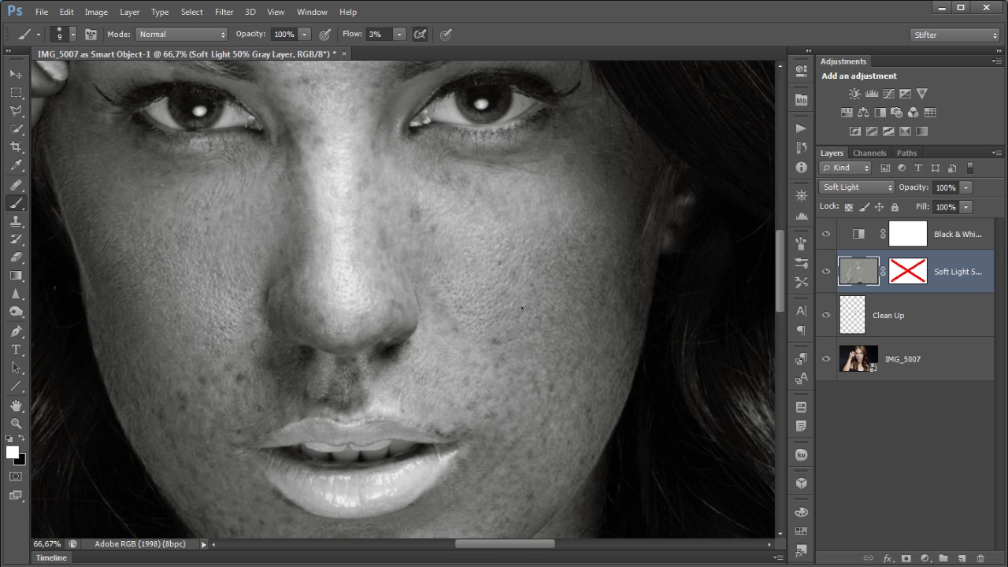
pyautogui.scroll(-5, 527, 340)
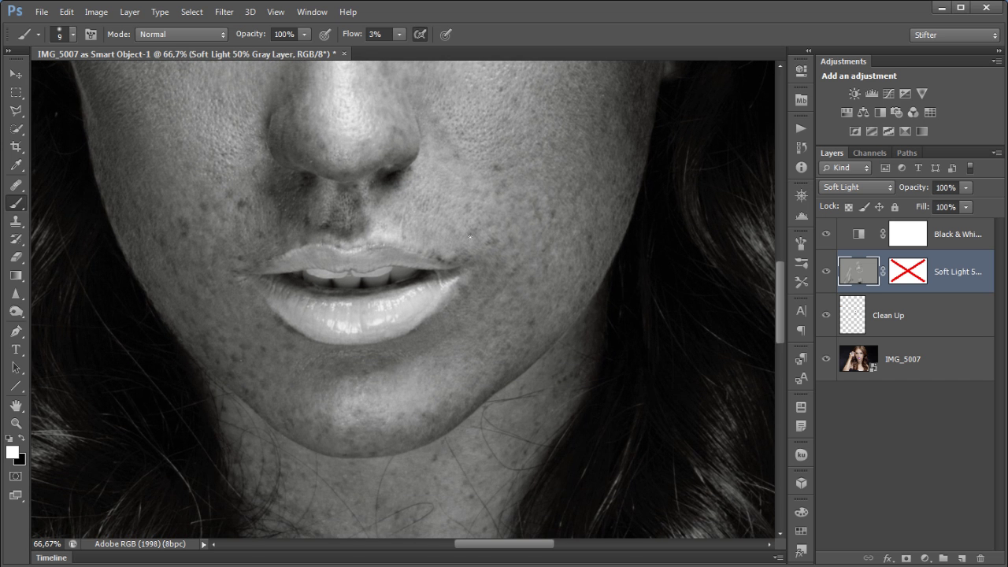
pyautogui.press(']')
pyautogui.press(']')
pyautogui.moveTo(499, 203)
pyautogui.mouseDown()
pyautogui.moveTo(452, 321)
pyautogui.moveTo(425, 343)
pyautogui.mouseUp()
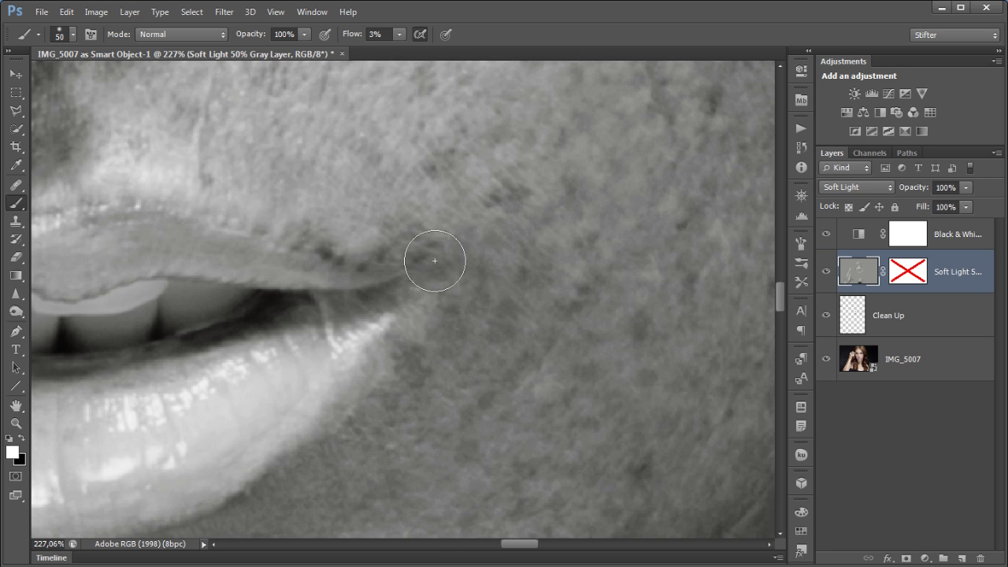
pyautogui.press('[')
pyautogui.press('[')
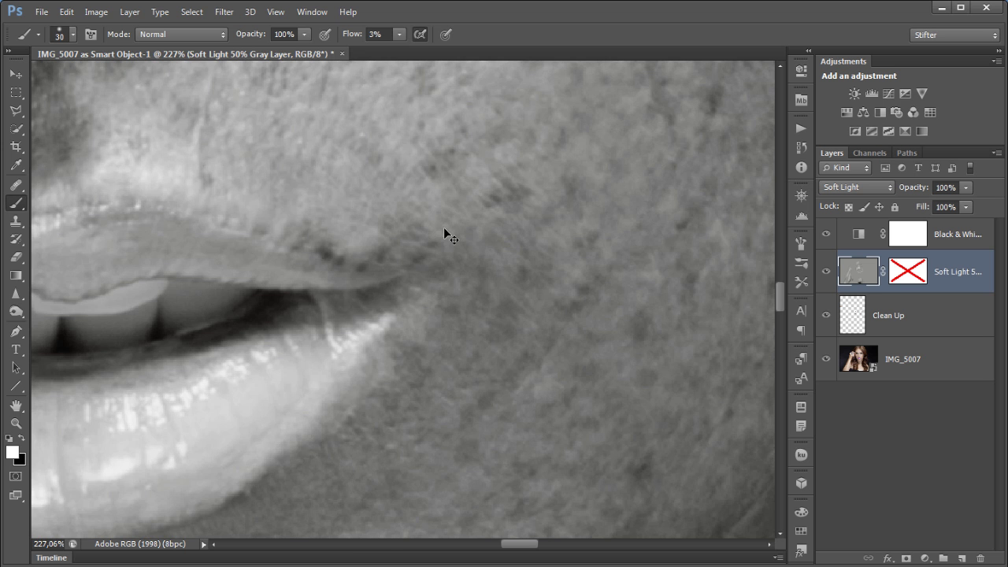
# Switch to black, enlarge the brush to 125 px and burn the bright areas of the face and cheek
pyautogui.hotkey('ctrl', '0')
pyautogui.moveTo(577, 152); pyautogui.dragTo(190, 372)
pyautogui.press('x')
pyautogui.press(']')
pyautogui.press(']')
pyautogui.press(']')
pyautogui.press(']')
pyautogui.press(']')
pyautogui.press(']')
pyautogui.press(']')
pyautogui.press(']')
pyautogui.press(']')
pyautogui.press(']')
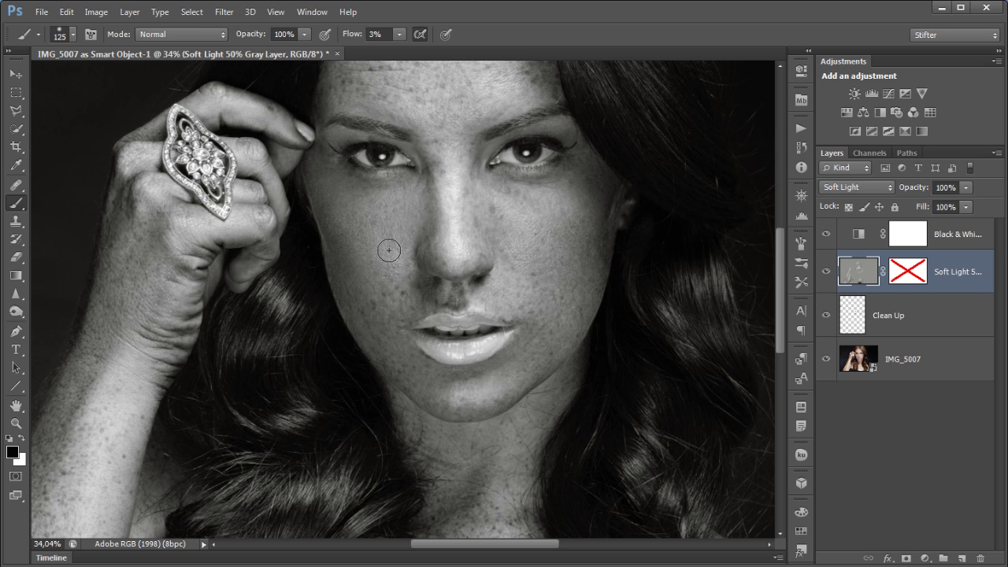
# Reduce the brush to 80 px and dodge and burn around the inner eye and nose bridge, alternating white and black
pyautogui.press('[')
pyautogui.press('[')
pyautogui.press('[')
pyautogui.press('[')
pyautogui.press('x')
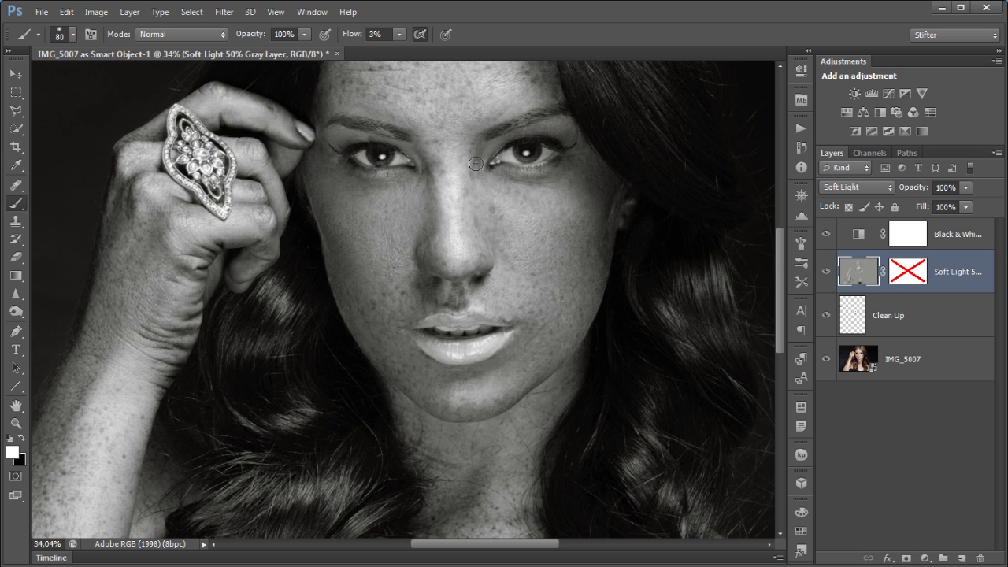
pyautogui.press('x')
# Hide the Black & White layer and compare the colour portrait with and without the Soft Light gray layer
pyautogui.hotkey('ctrl', '0')
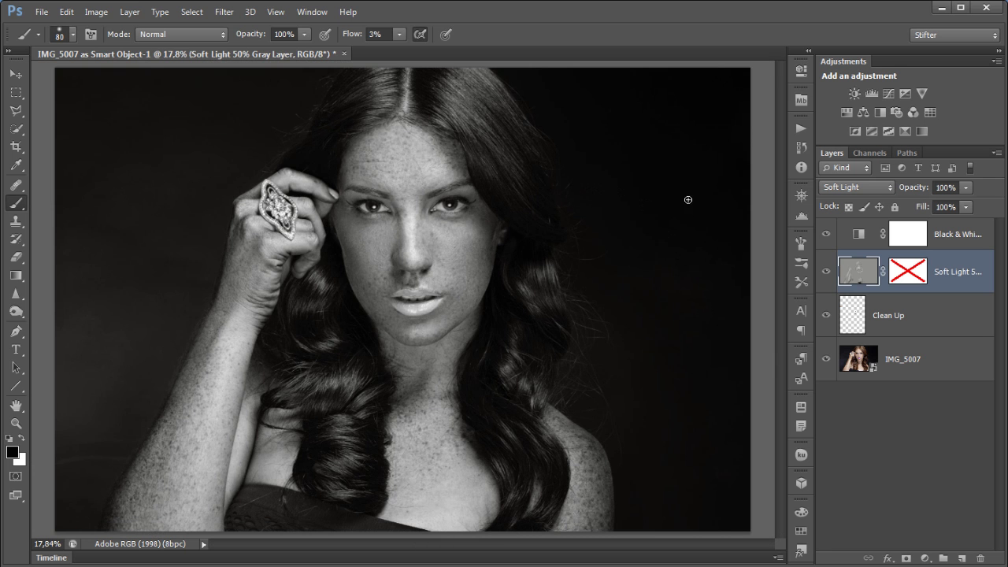
pyautogui.click(824, 234)
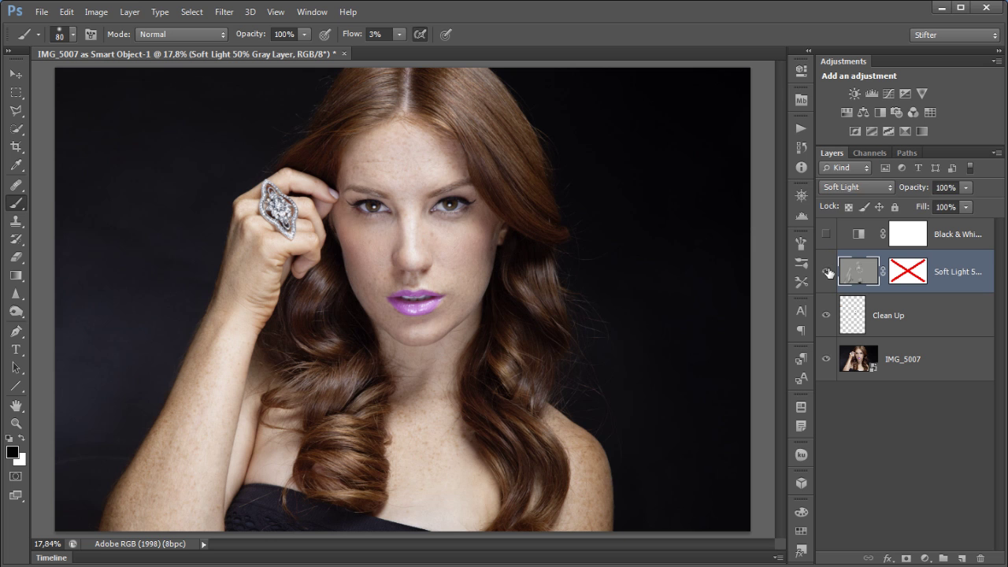
pyautogui.click(826, 271)
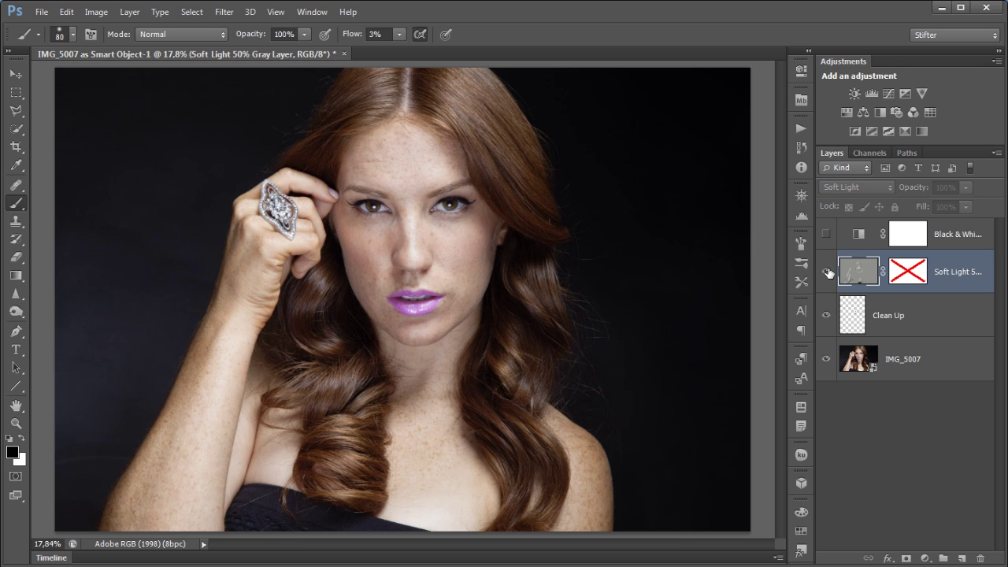
pyautogui.click(826, 272)
pyautogui.click(826, 272)
pyautogui.click(826, 272)
# Enlarge the brush to 186 px, sample a hair colour from the image, and restore the default black and white colours
pyautogui.moveTo(654, 371); pyautogui.dragTo(255, 558)
pyautogui.scroll(-4, 452, 336)
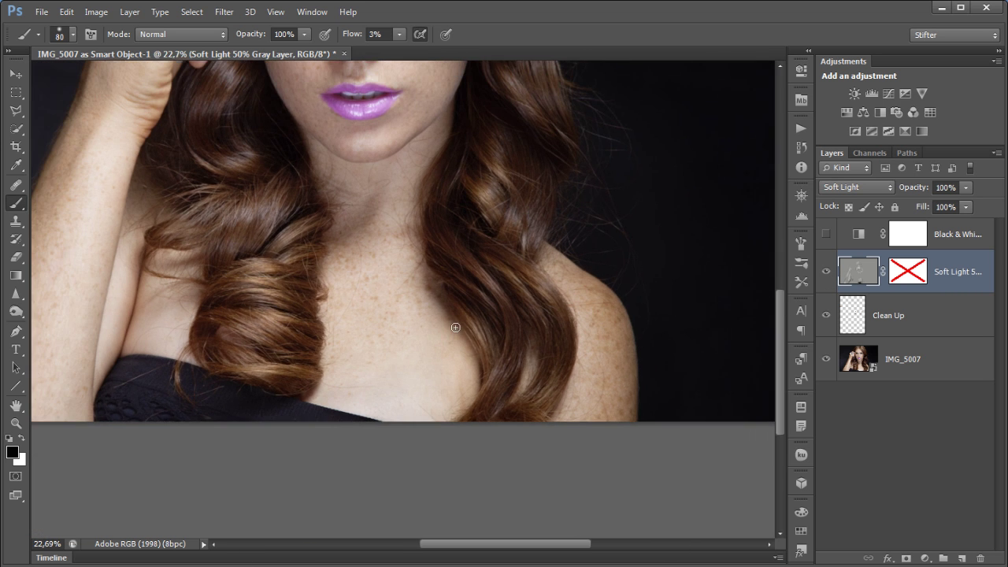
pyautogui.scroll(3, 472, 396)
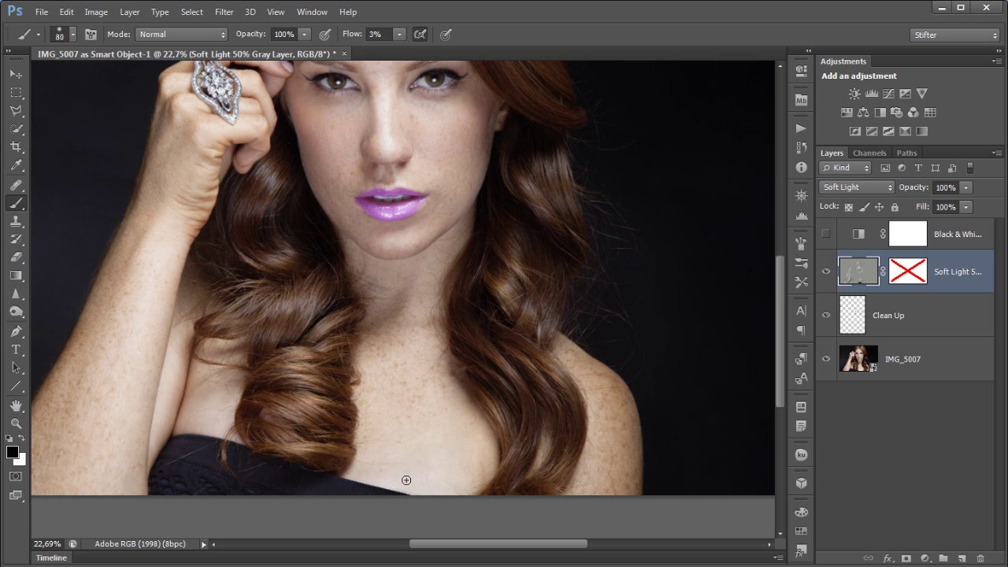
pyautogui.moveTo(353, 331); pyautogui.dragTo(364, 332)
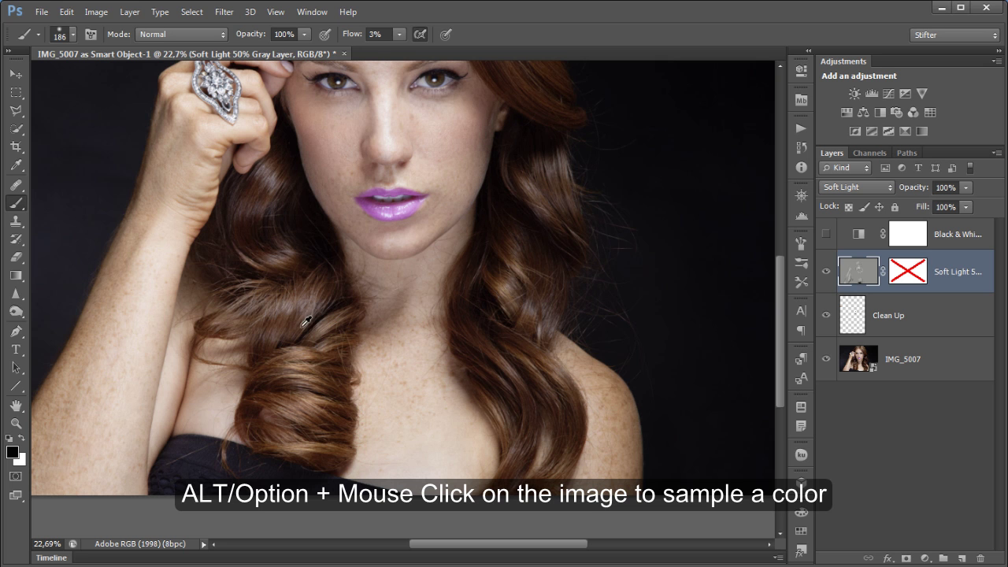
pyautogui.keyDown('alt'); pyautogui.click(303, 351); pyautogui.keyUp('alt')
pyautogui.press('d')
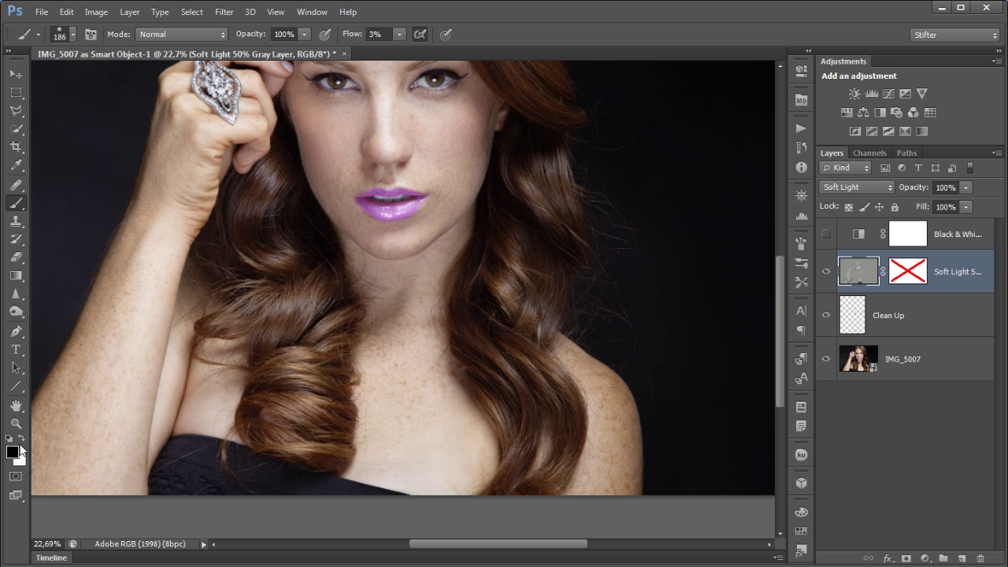
# Sample a hair tone in the Color Picker and refine the foreground colour to brown 6d5642 with hue 28
pyautogui.click(12, 452)
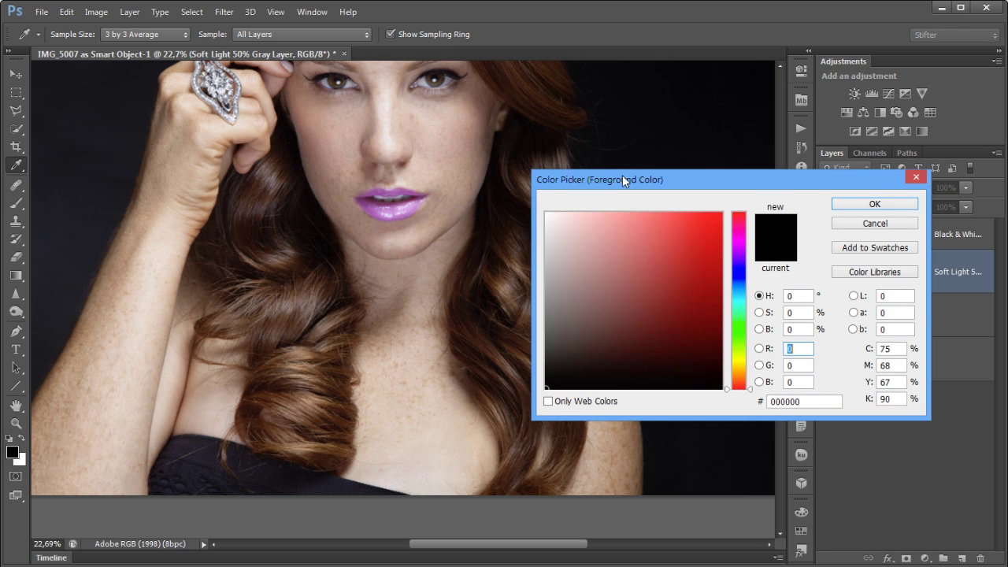
pyautogui.moveTo(622, 175); pyautogui.dragTo(579, 172)
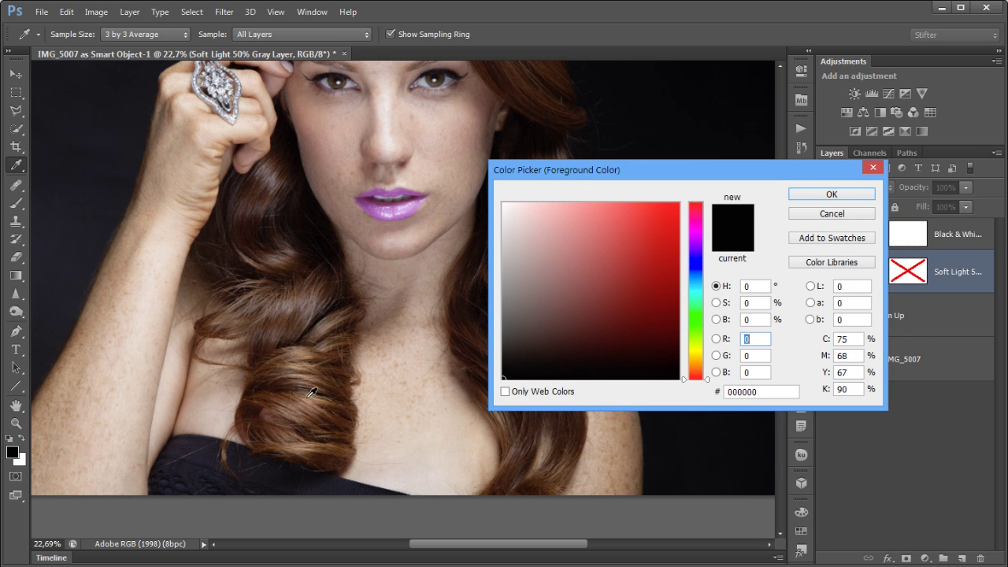
pyautogui.click(307, 358)
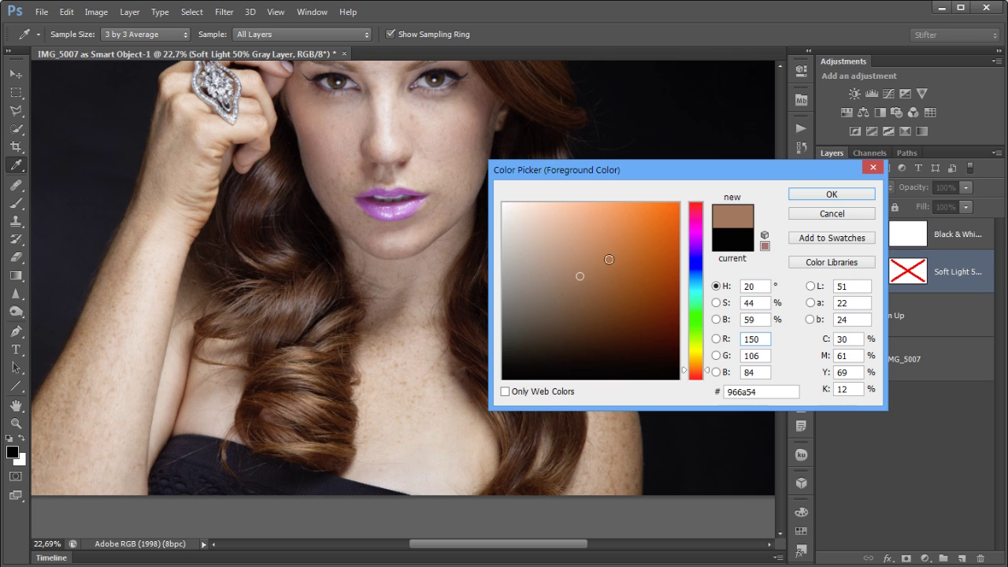
pyautogui.moveTo(757, 320); pyautogui.dragTo(739, 323)
pyautogui.moveTo(579, 275); pyautogui.dragTo(495, 291)
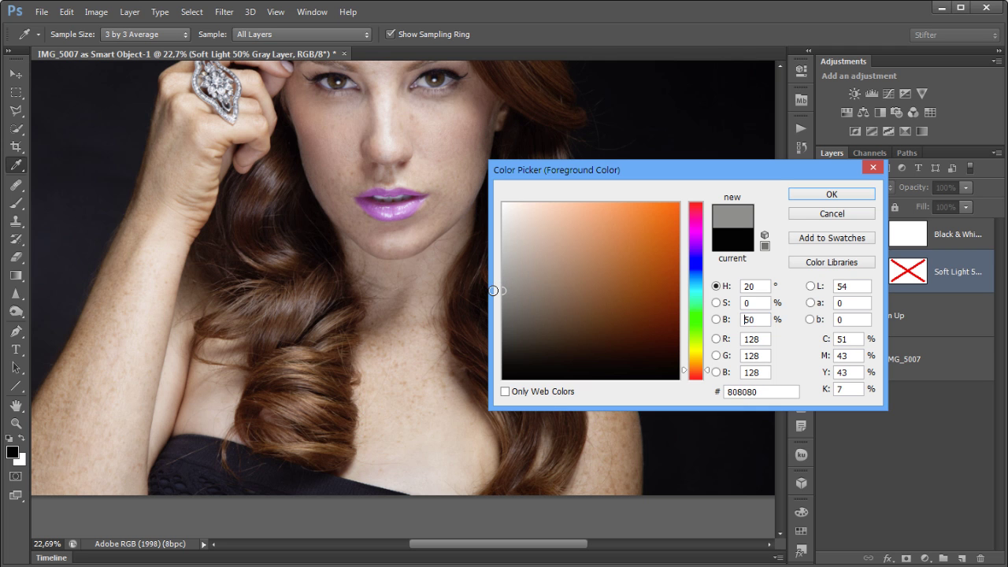
pyautogui.doubleClick(765, 317)
pyautogui.moveTo(703, 376)
pyautogui.mouseDown()
pyautogui.moveTo(703, 309)
pyautogui.moveTo(698, 371)
pyautogui.mouseUp()
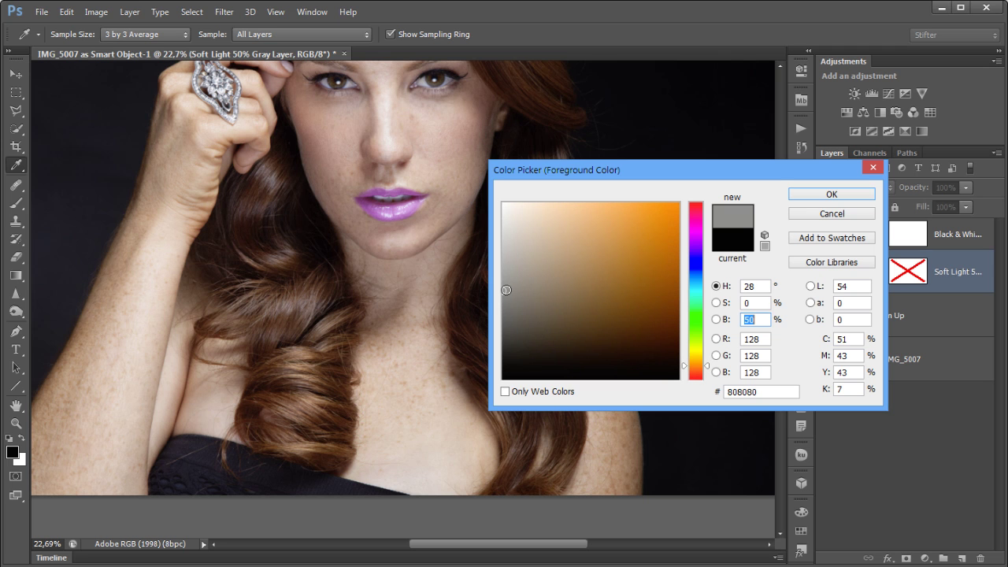
pyautogui.moveTo(506, 292); pyautogui.dragTo(502, 305)
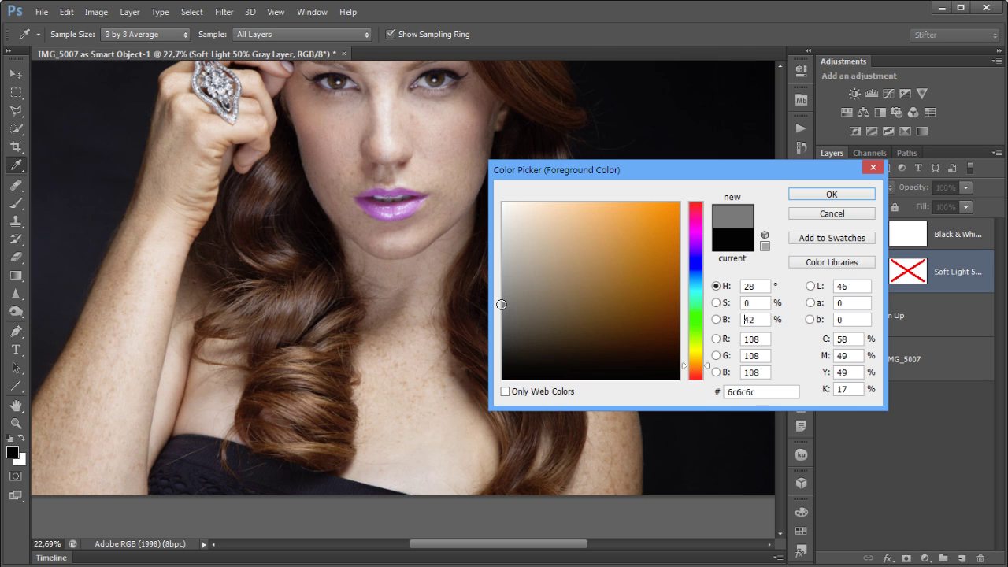
pyautogui.moveTo(502, 304); pyautogui.dragTo(573, 304)
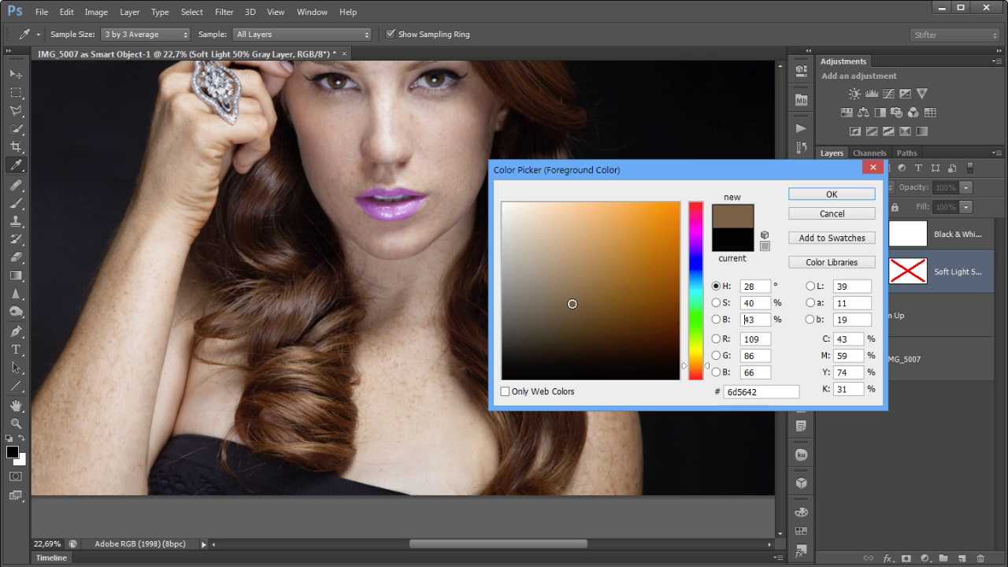
pyautogui.click(857, 195)
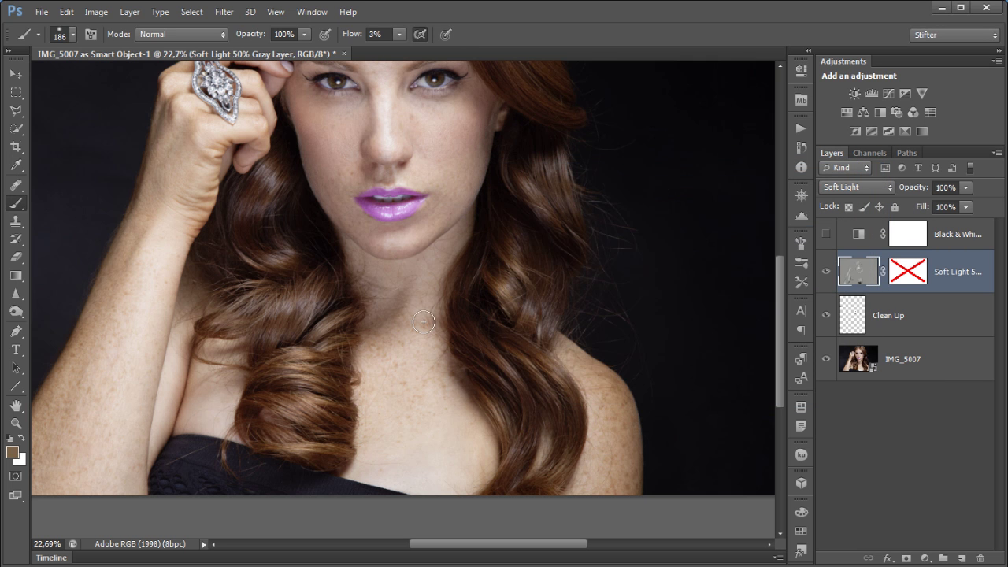
# Raise the brush flow to 10% and paint with darker brown 5d4734 over the shaded skin between arm and hair
pyautogui.hotkey('ctrl', '-')
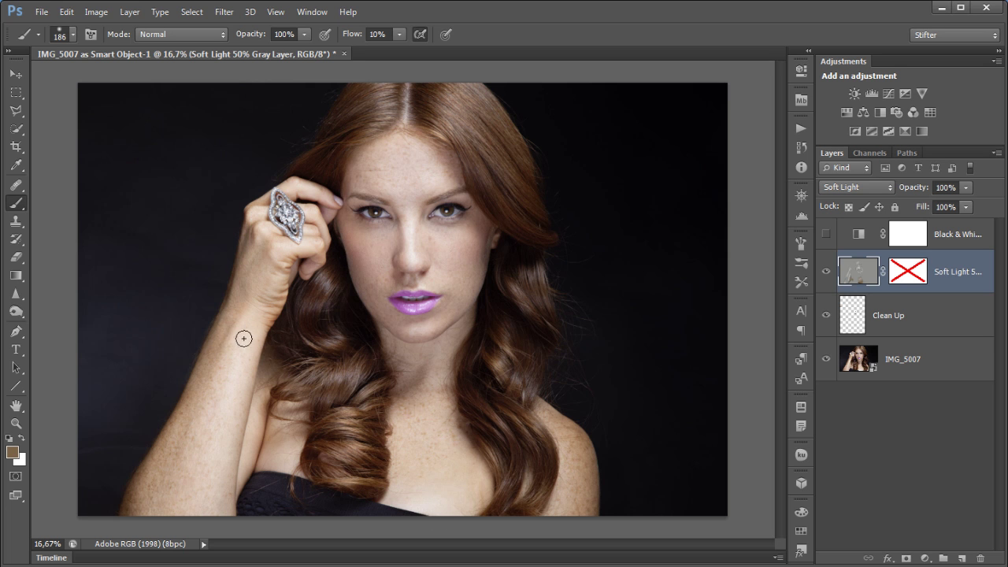
pyautogui.click(12, 451)
pyautogui.click(570, 323)
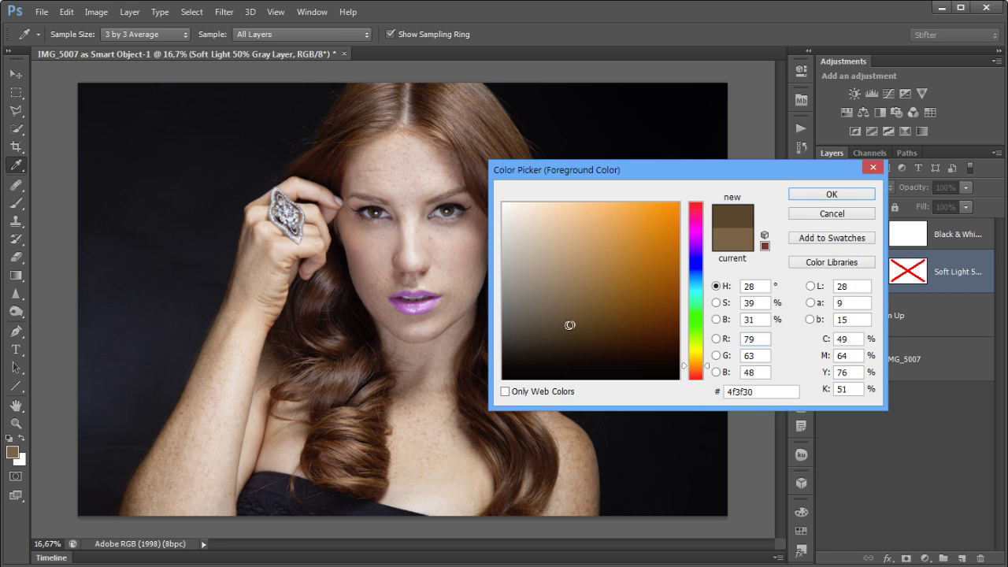
pyautogui.click(581, 318)
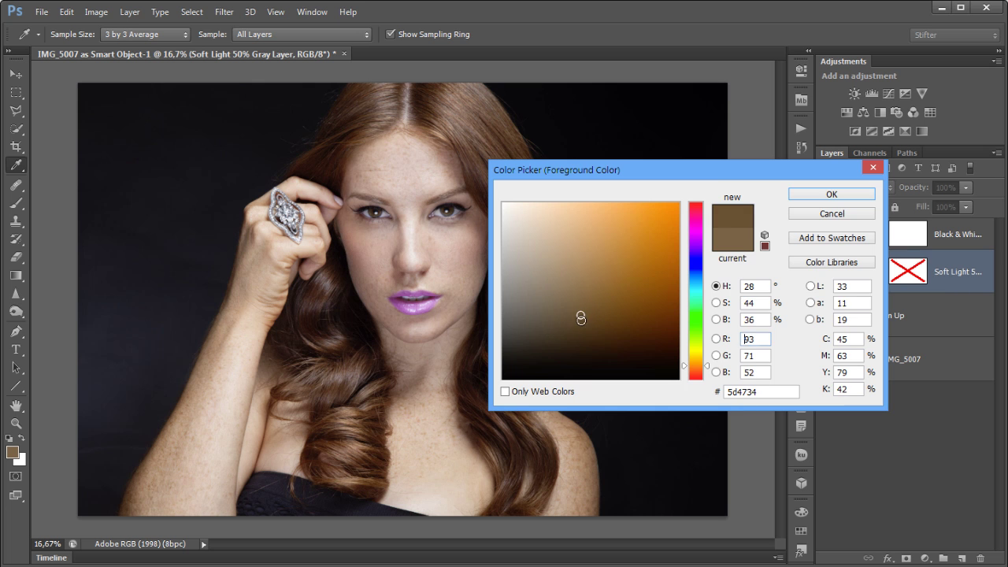
pyautogui.click(811, 196)
pyautogui.press('b')
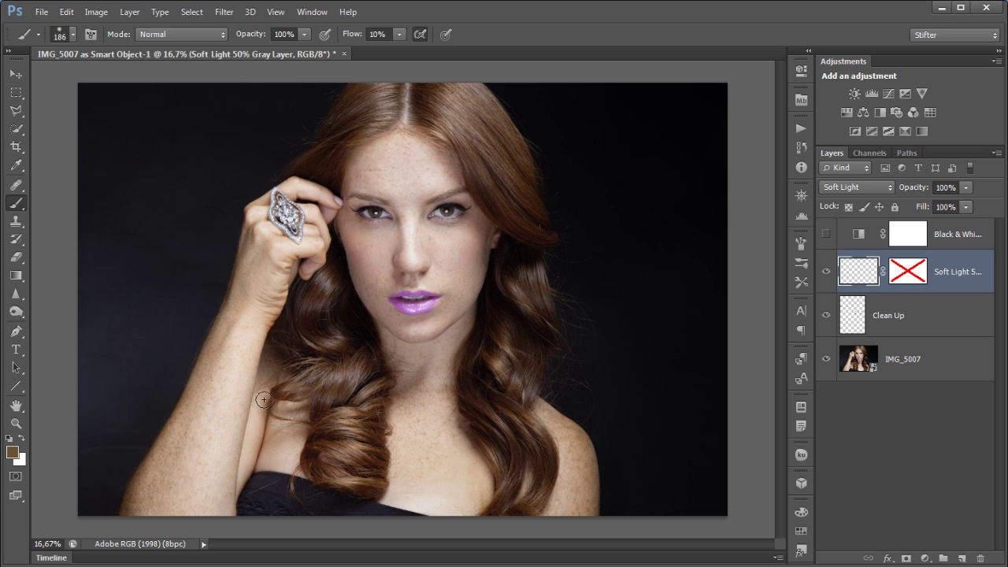
# Set the foreground to white, the flow to 5% and the brush to 400 px, and brighten the shoulder beside the hair
pyautogui.press('d')
pyautogui.press('x')
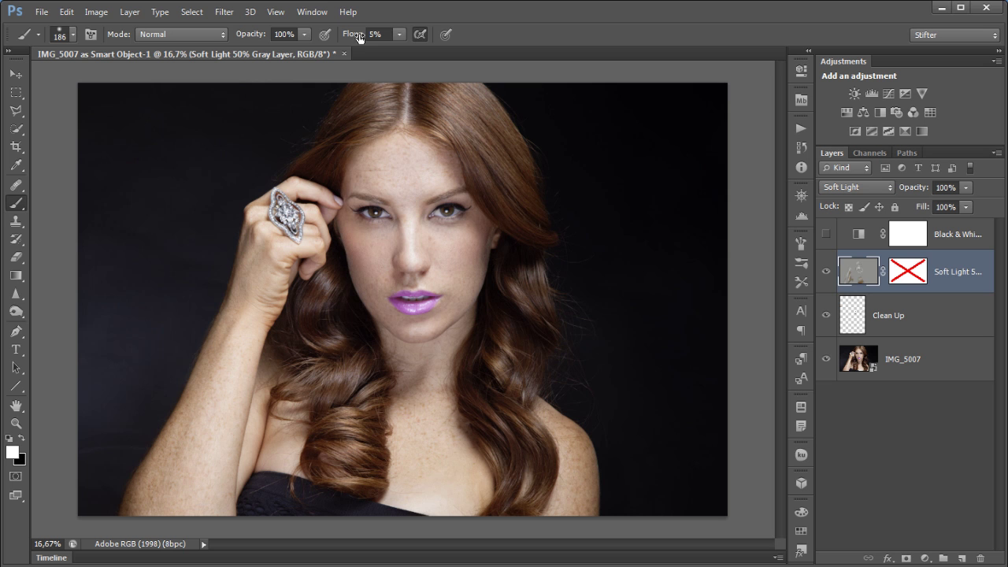
pyautogui.press(']')
pyautogui.press(']')
pyautogui.press(']')
pyautogui.press(']')
pyautogui.moveTo(561, 468)
pyautogui.mouseDown()
pyautogui.moveTo(572, 479)
pyautogui.moveTo(569, 465)
pyautogui.moveTo(581, 510)
pyautogui.mouseUp()
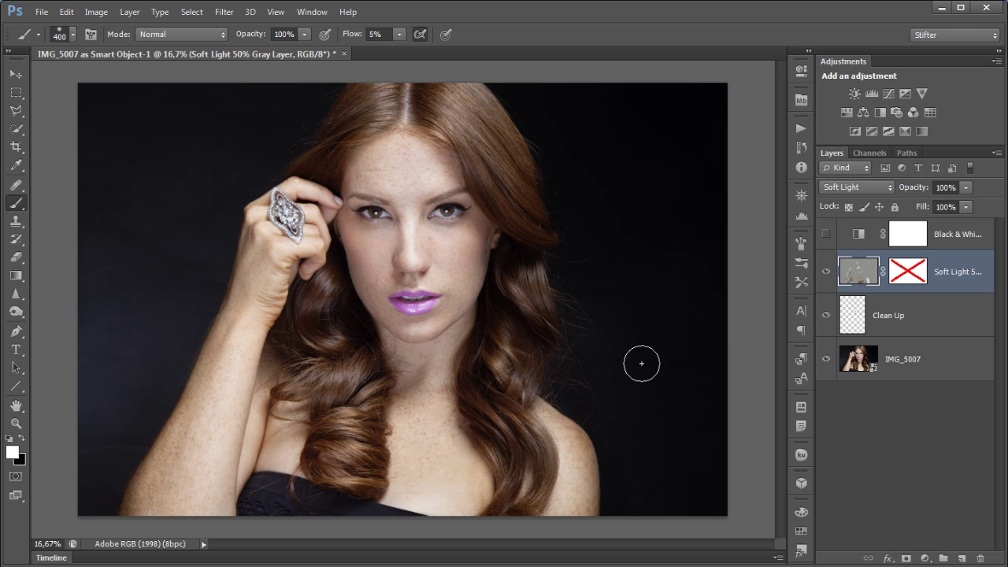
# Toggle the Soft Light gray layer repeatedly to compare the portrait before and after dodging and burning
pyautogui.click(826, 272)
pyautogui.click(826, 272)
pyautogui.click(826, 272)
pyautogui.click(826, 272)
pyautogui.click(825, 273)
pyautogui.click(826, 272)
pyautogui.click(826, 272)
pyautogui.click(826, 272)
pyautogui.click(825, 274)
pyautogui.click(825, 274)
# Add a Curves adjustment layer that lowers input 160 to 140 and holds the shadows at input 55, output 53
pyautogui.click(887, 96)
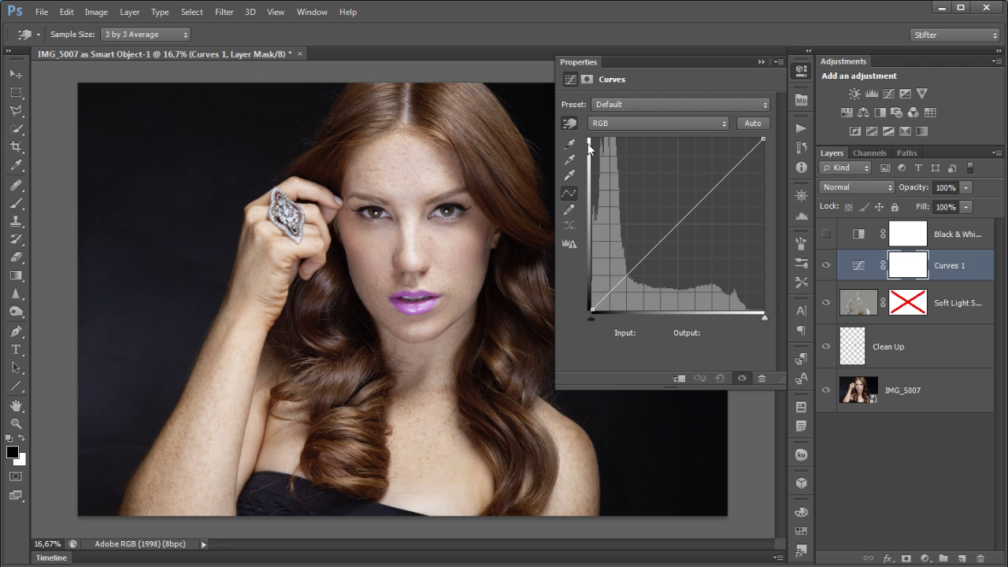
pyautogui.click(569, 126)
pyautogui.moveTo(423, 202); pyautogui.dragTo(423, 221)
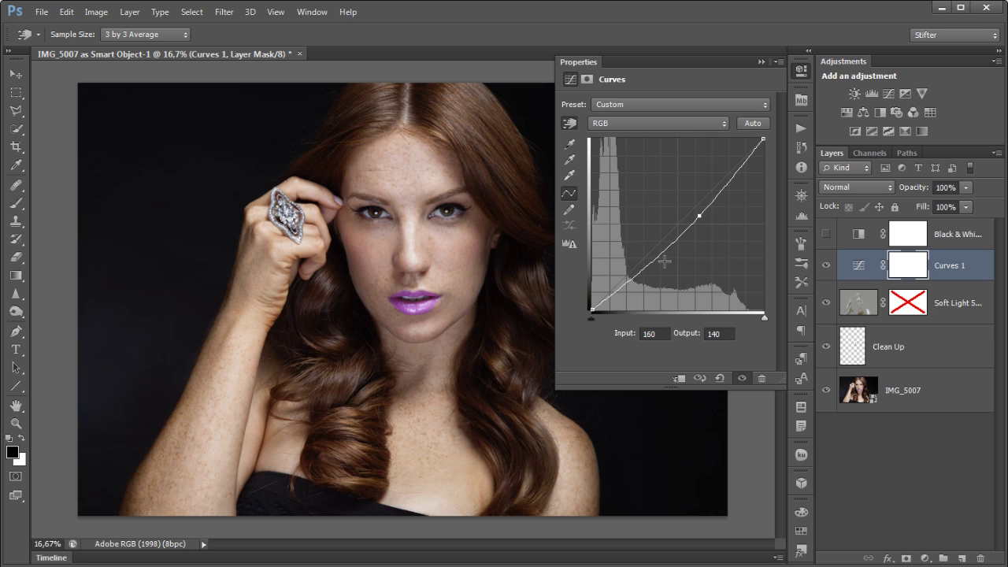
pyautogui.moveTo(653, 261); pyautogui.dragTo(628, 273)
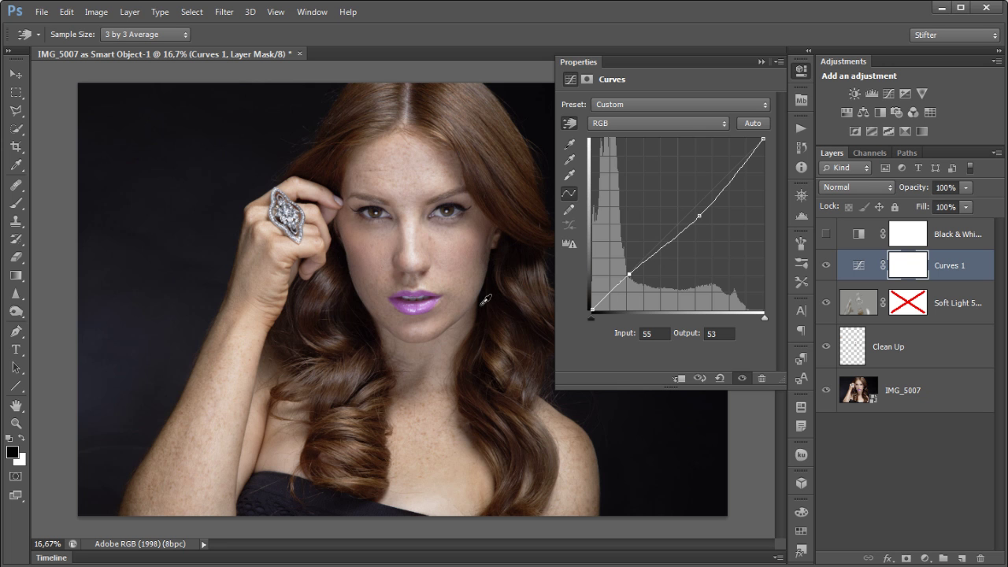
# Compare the image with and without the Curves adjustment and close its properties
pyautogui.click(741, 379)
pyautogui.click(741, 380)
pyautogui.click(799, 70)
pyautogui.click(833, 265)
pyautogui.click(832, 264)
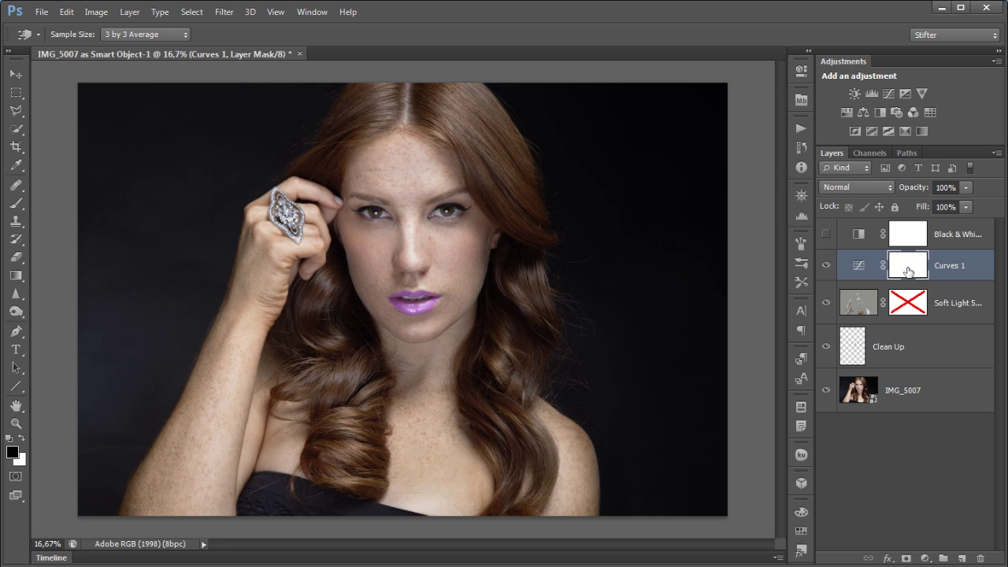
# Invert the Curves 1 mask to black and enlarge the brush to 640 px
pyautogui.press('b')
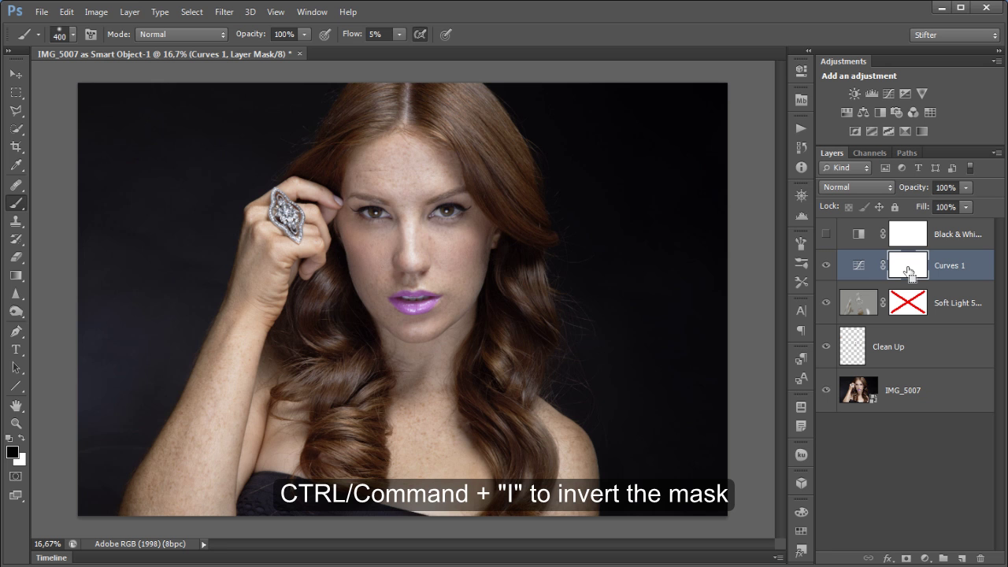
pyautogui.hotkey('ctrl', 'i')
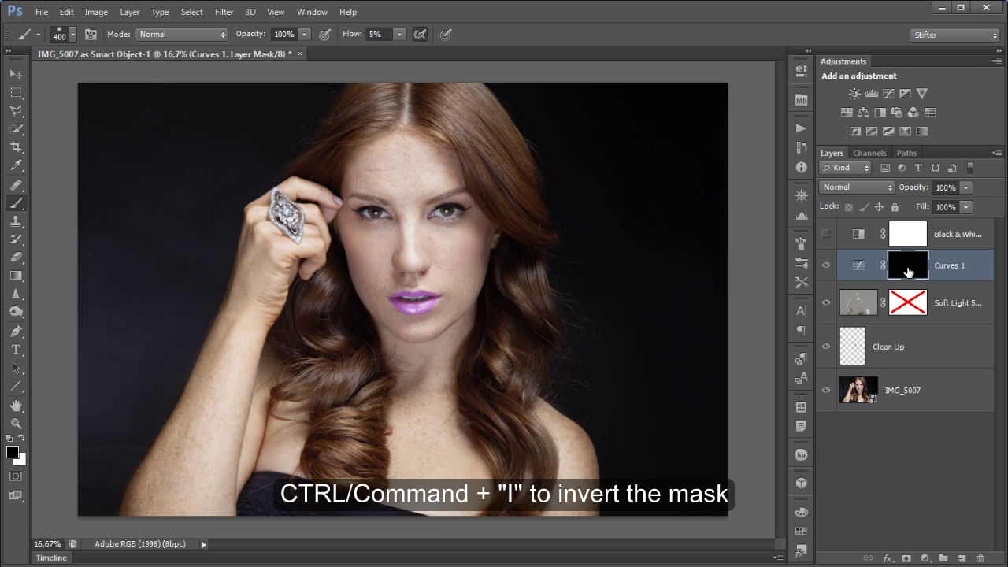
pyautogui.moveTo(411, 232)
pyautogui.mouseDown()
pyautogui.moveTo(433, 228)
pyautogui.moveTo(415, 213)
pyautogui.mouseUp()
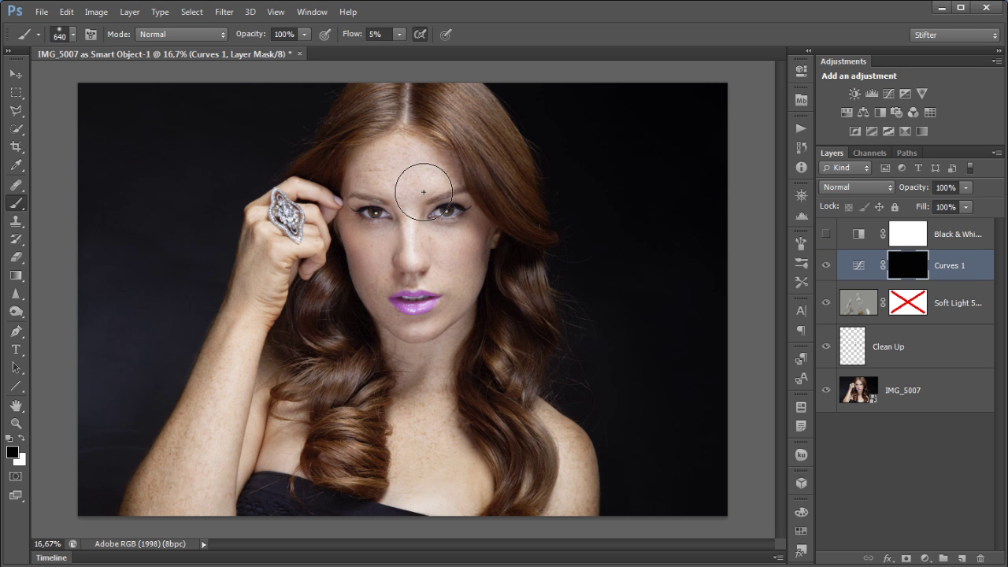
# Paint white on the Curves 1 mask over the face and hand with the 640 px brush at 60% flow
pyautogui.press('x')
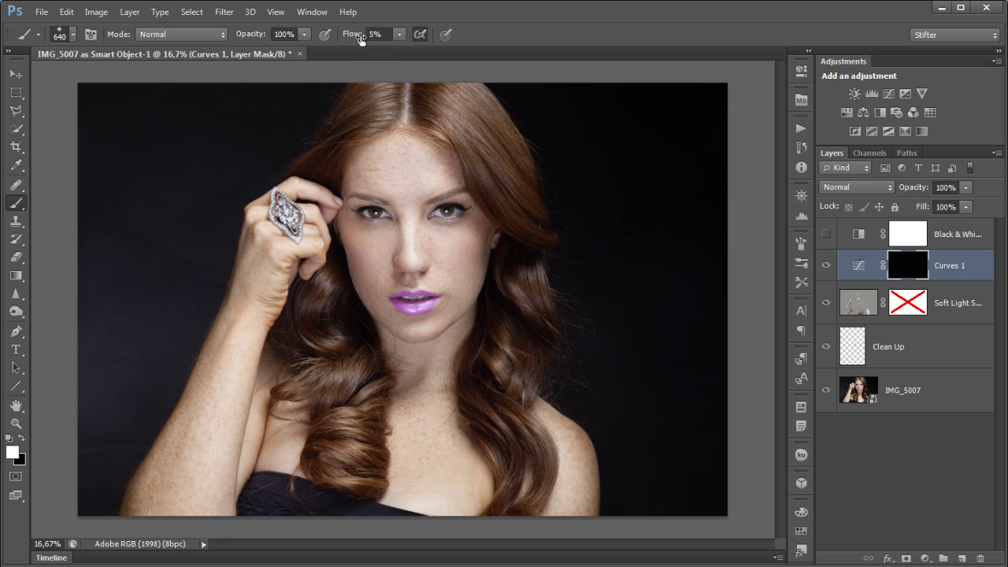
pyautogui.moveTo(362, 40); pyautogui.dragTo(396, 39)
pyautogui.moveTo(445, 283)
pyautogui.mouseDown()
pyautogui.moveTo(409, 336)
pyautogui.moveTo(396, 280)
pyautogui.moveTo(399, 203)
pyautogui.moveTo(378, 197)
pyautogui.moveTo(378, 177)
pyautogui.moveTo(357, 249)
pyautogui.moveTo(372, 265)
pyautogui.moveTo(377, 183)
pyautogui.moveTo(419, 179)
pyautogui.moveTo(456, 250)
pyautogui.moveTo(434, 336)
pyautogui.moveTo(435, 486)
pyautogui.moveTo(414, 498)
pyautogui.moveTo(451, 498)
pyautogui.moveTo(415, 494)
pyautogui.moveTo(428, 505)
pyautogui.moveTo(285, 417)
pyautogui.moveTo(272, 493)
pyautogui.moveTo(260, 485)
pyautogui.moveTo(467, 344)
pyautogui.mouseUp()
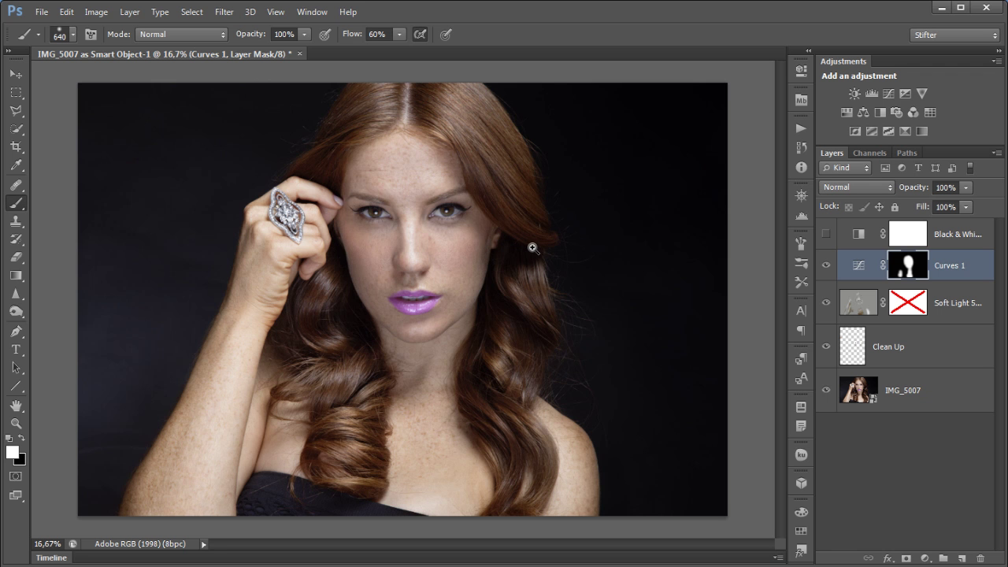
# Refine the Curves 1 mask around the facial details with a 95 px brush, painting black where the darkening is unwanted
pyautogui.moveTo(536, 189); pyautogui.dragTo(250, 274)
pyautogui.moveTo(403, 254)
pyautogui.mouseDown()
pyautogui.moveTo(331, 259)
pyautogui.moveTo(307, 248)
pyautogui.mouseUp()
pyautogui.press('x')
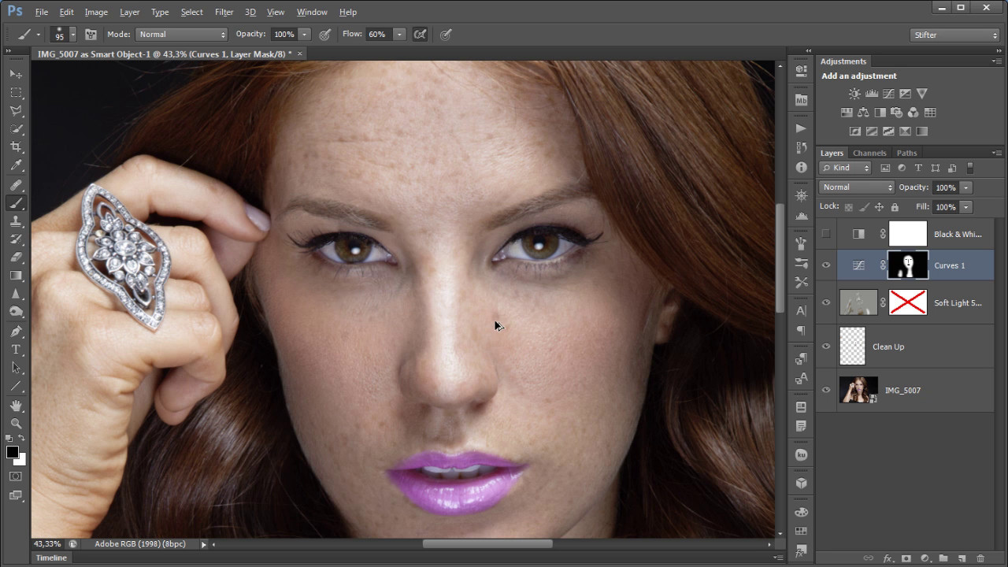
pyautogui.hotkey('ctrl', '0')
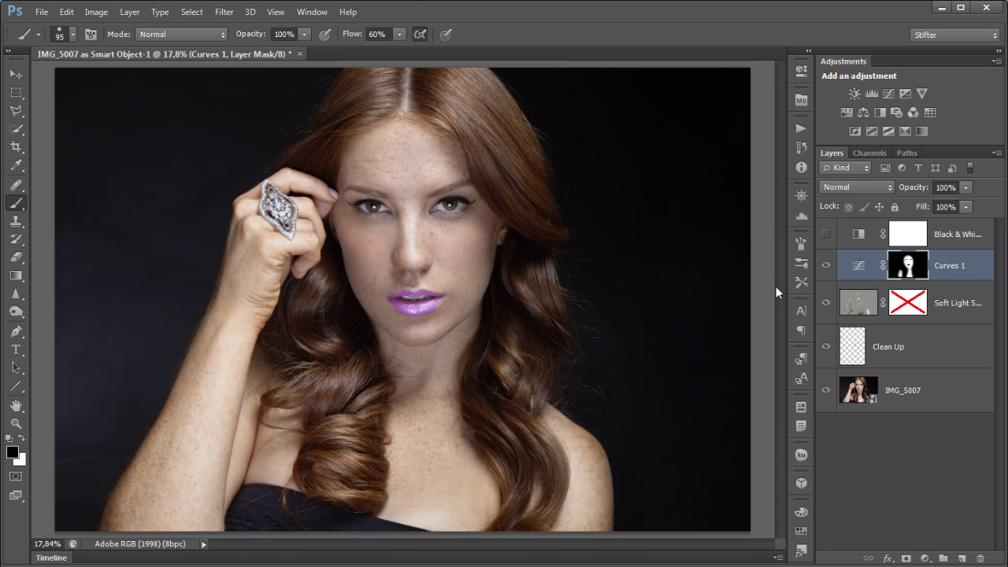
# Toggle the masked Curves 1 layer to compare the face before and after darkening
pyautogui.click(824, 266)
pyautogui.click(824, 266)
pyautogui.click(825, 266)
pyautogui.click(824, 266)
# Lower the Blue channel of Curves 1 with a midtone point at input 138, output 130
pyautogui.doubleClick(867, 266)
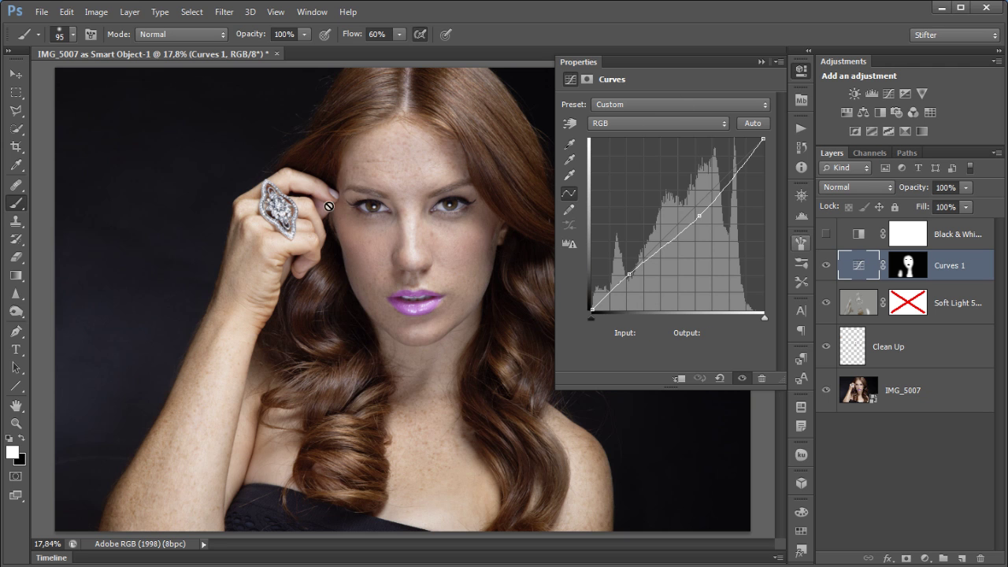
pyautogui.click(674, 121)
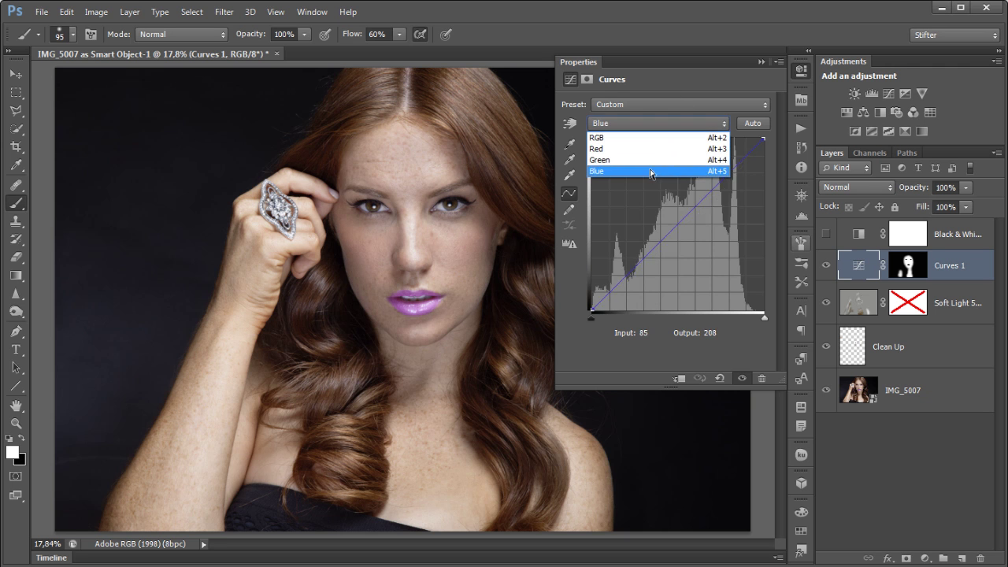
pyautogui.click(664, 170)
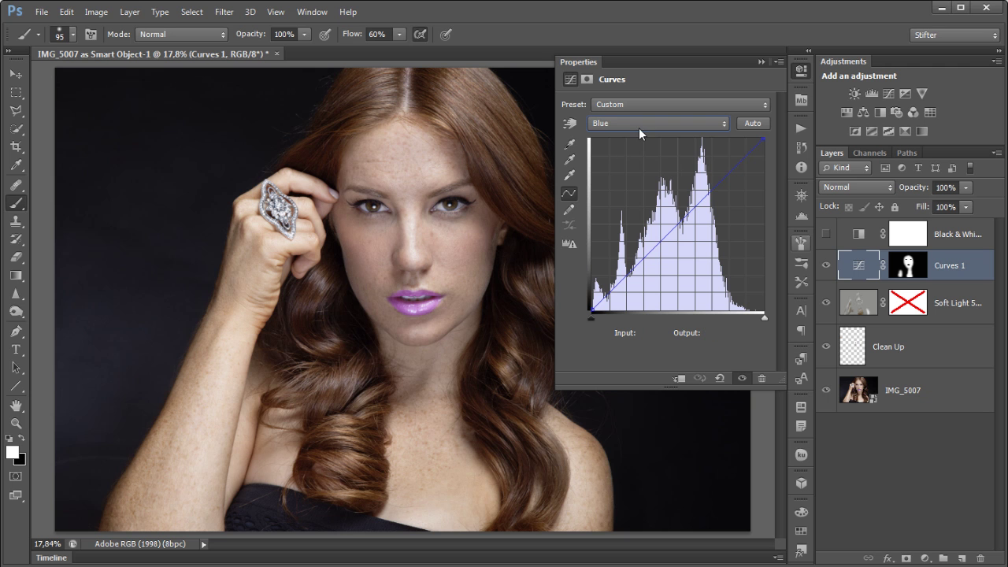
pyautogui.moveTo(678, 225); pyautogui.dragTo(971, 256)
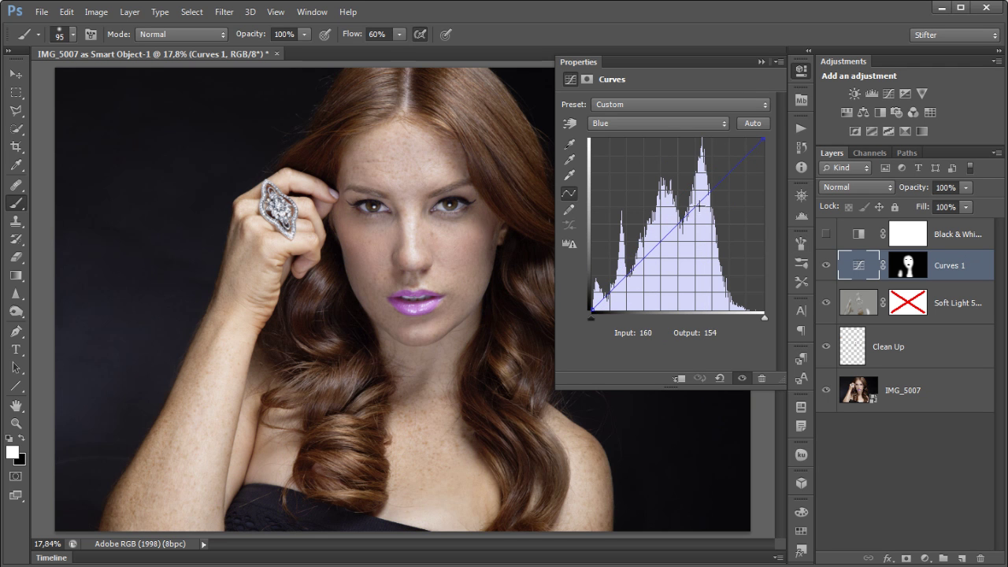
pyautogui.click(682, 225)
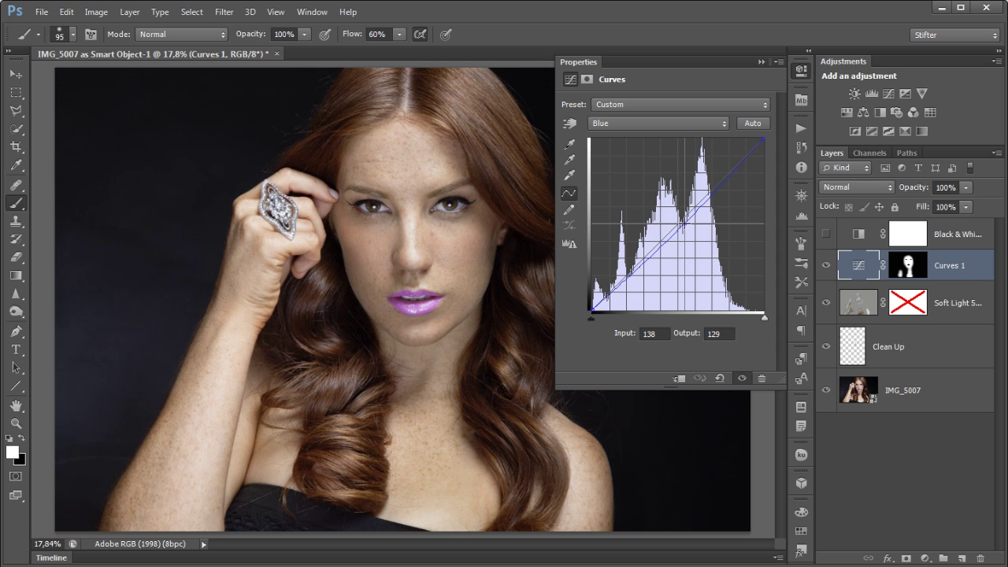
pyautogui.press('Up')
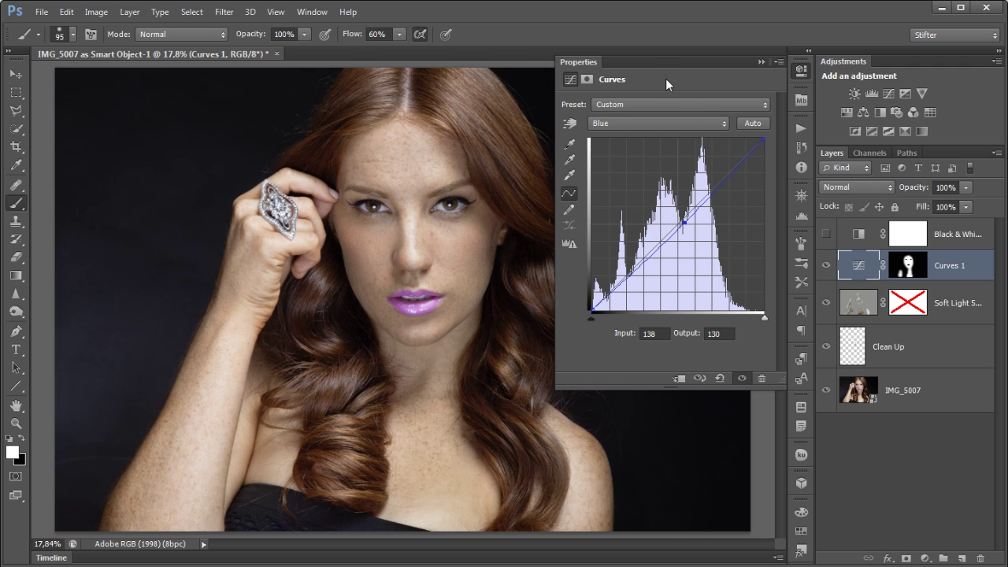
# Close the Curves properties and compare the image with Curves 1 and the Black & White layer switched on and off
pyautogui.click(804, 72)
pyautogui.click(830, 268)
pyautogui.click(831, 268)
pyautogui.click(831, 268)
pyautogui.click(831, 268)
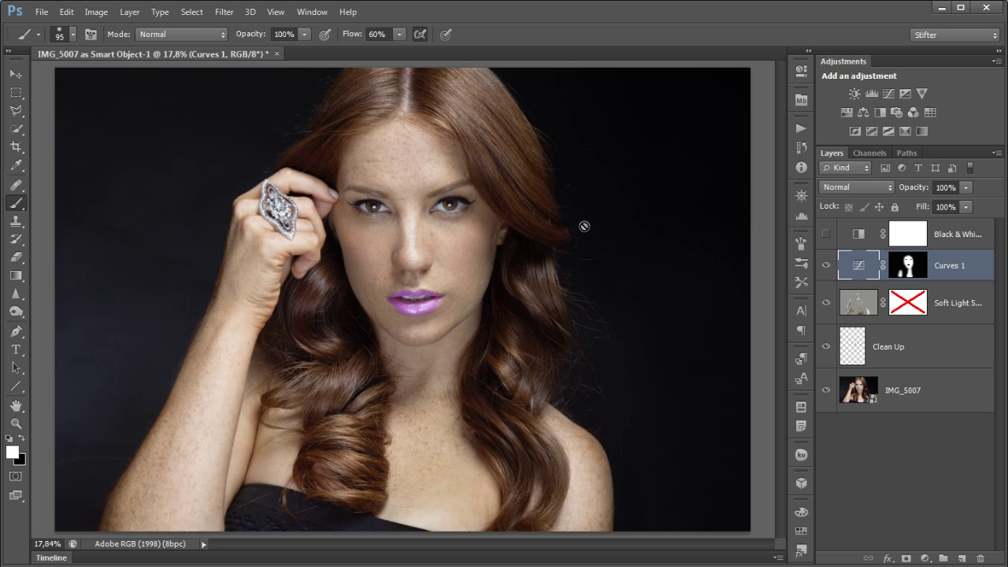
pyautogui.click(826, 234)
pyautogui.click(826, 234)
# Create a layer named "Soft Light 50% Gray" in Soft Light mode, filled with the neutral 50% gray
pyautogui.keyDown('alt'); pyautogui.click(961, 558); pyautogui.keyUp('alt')
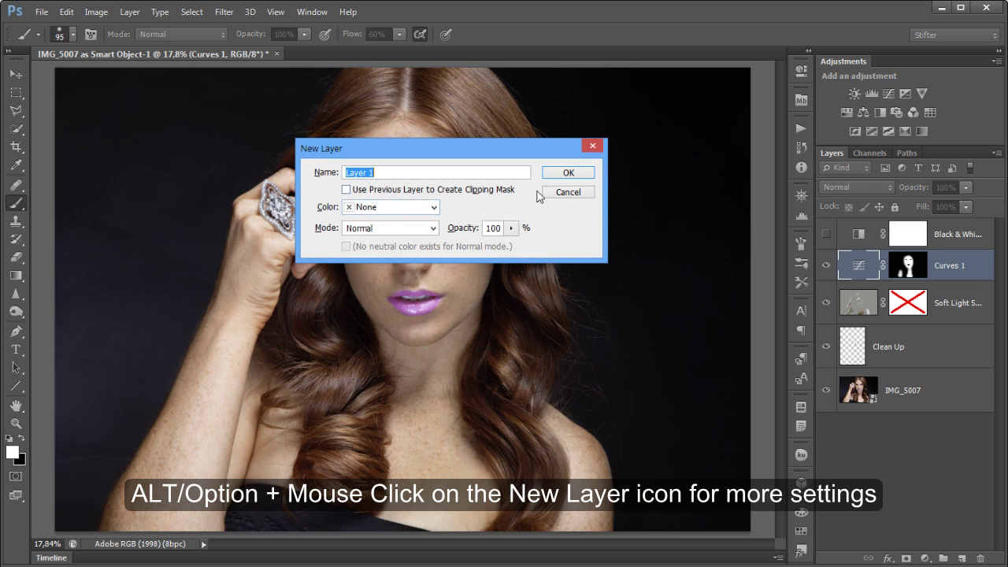
pyautogui.write('Soft Light 50% Gray')
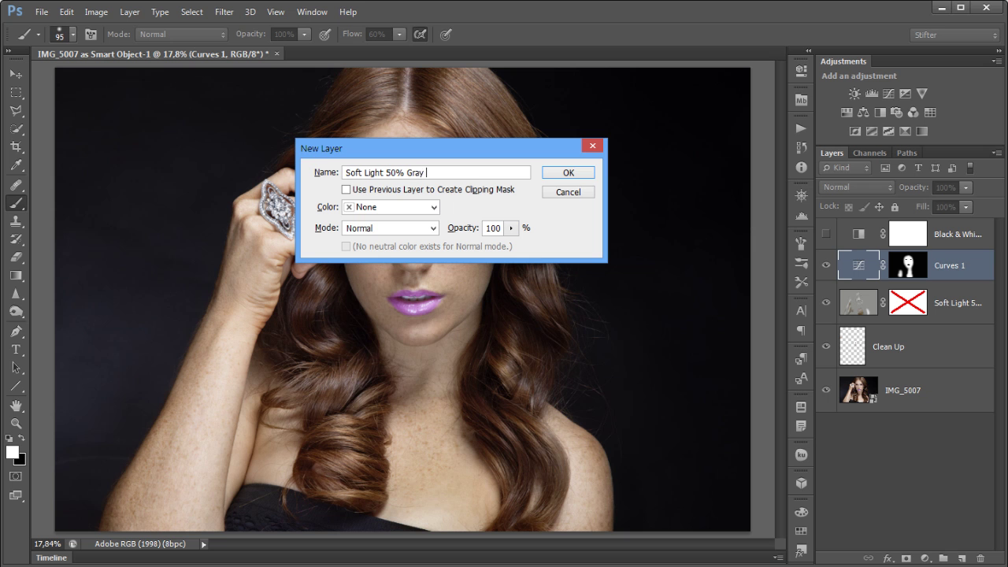
pyautogui.click(417, 228)
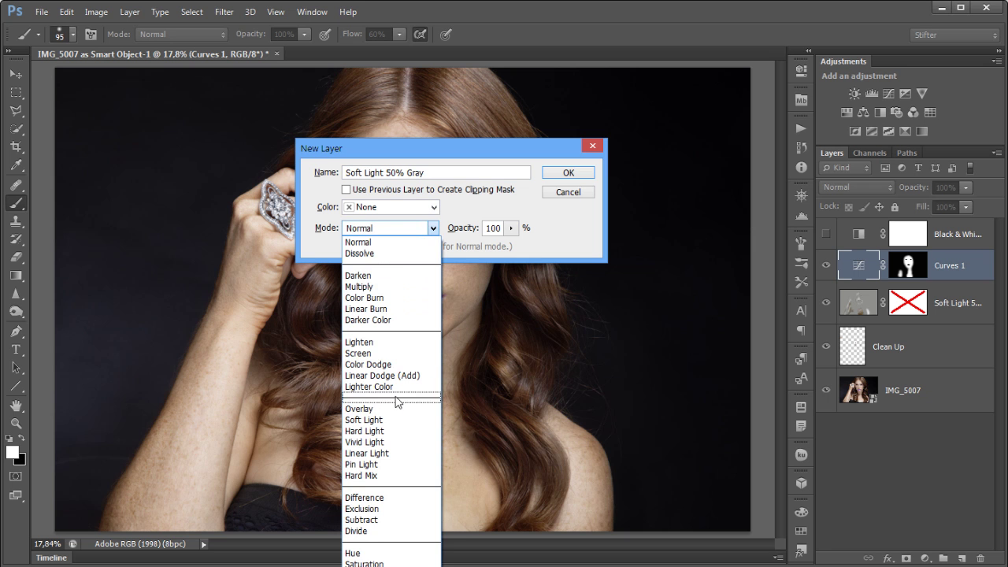
pyautogui.click(391, 420)
pyautogui.click(366, 247)
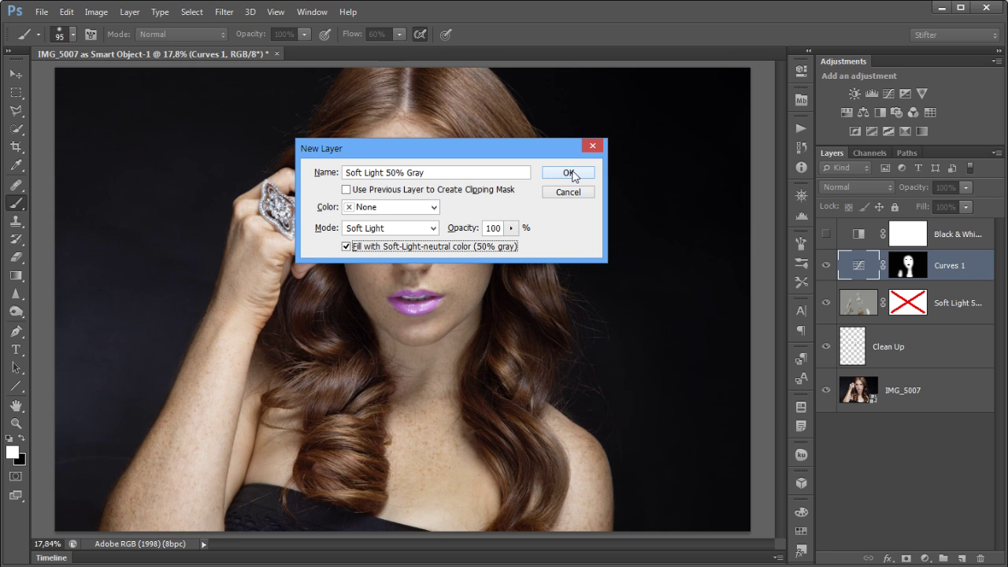
pyautogui.click(570, 174)
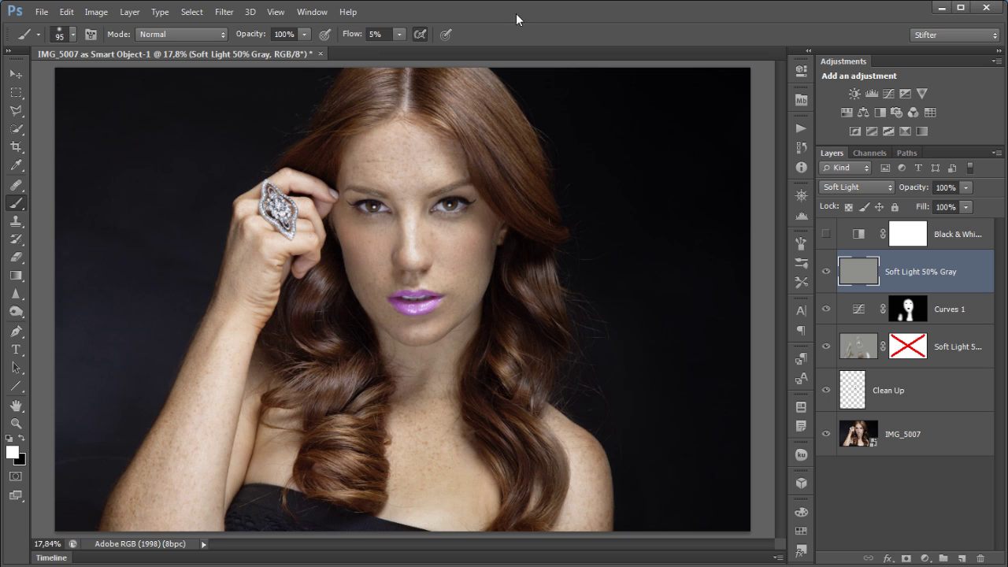
# Burn both cheeks and the jawline on the new gray layer with a black 300 px brush at 5% flow
pyautogui.press(']')
pyautogui.press(']')
pyautogui.press(']')
pyautogui.press('x')
pyautogui.press(']')
pyautogui.press(']')
pyautogui.press(']')
pyautogui.press(']')
pyautogui.moveTo(360, 291); pyautogui.dragTo(400, 352)
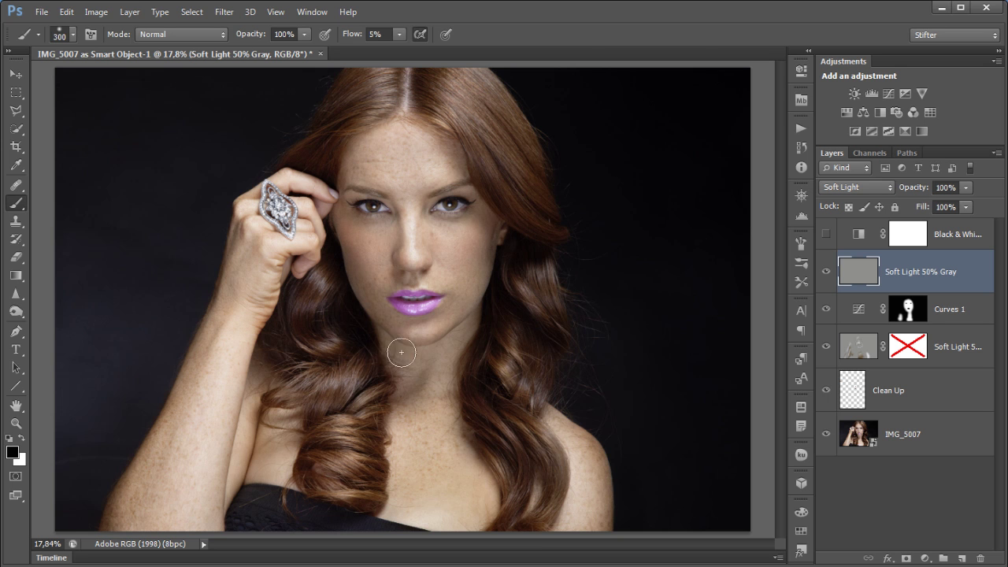
pyautogui.moveTo(480, 249); pyautogui.dragTo(471, 297)
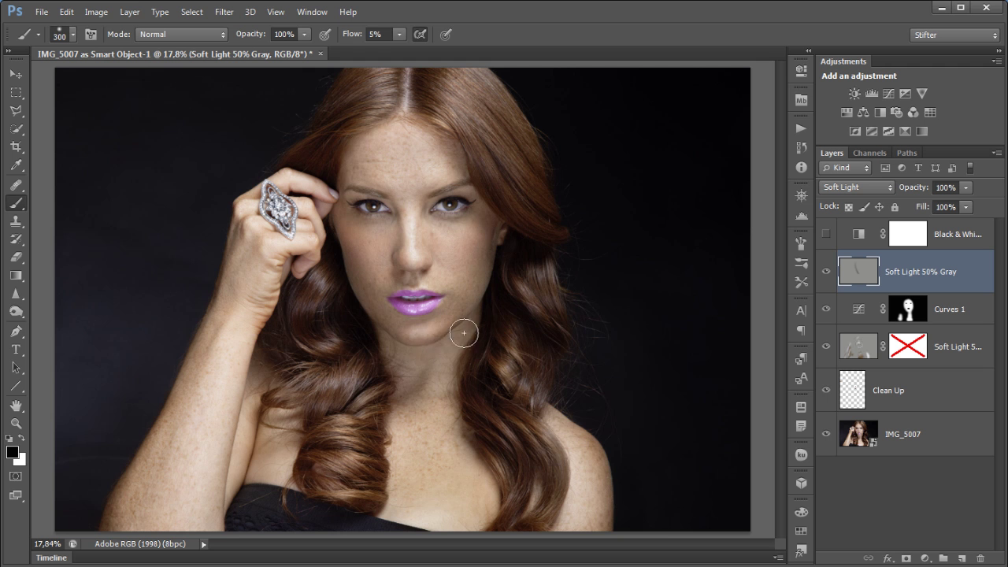
# Show the Black & White layer, and dodge and burn around the chin and lower chest with a 175 px brush
pyautogui.click(824, 233)
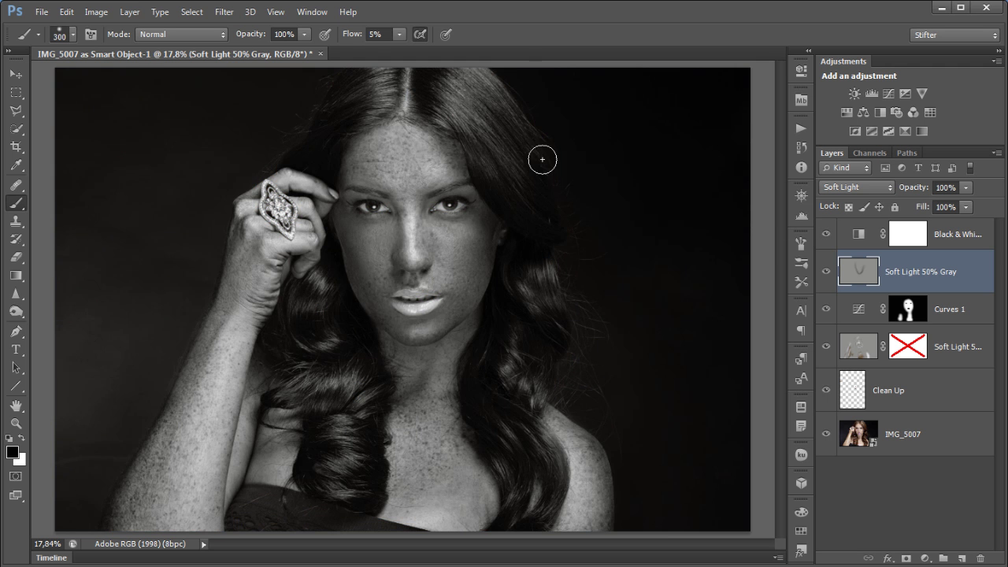
pyautogui.press('[')
pyautogui.press('[')
pyautogui.press('[')
pyautogui.press('x')
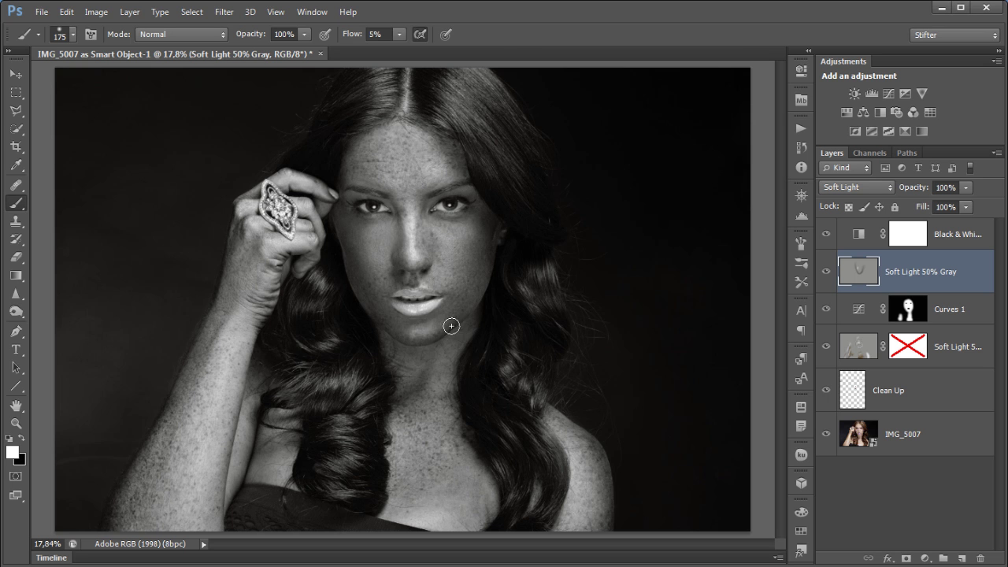
pyautogui.press('x')
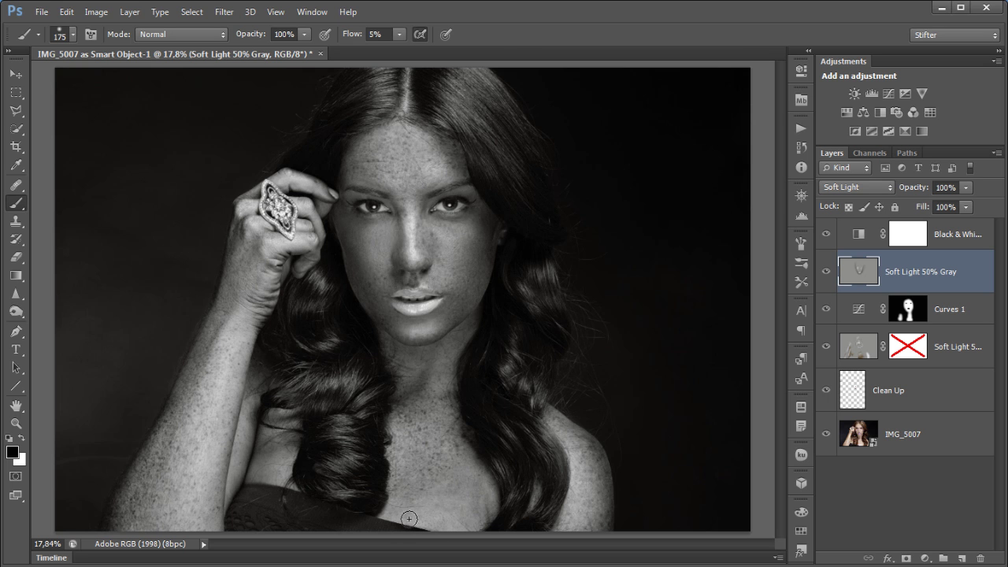
pyautogui.press('x')
pyautogui.moveTo(473, 507); pyautogui.dragTo(481, 530)
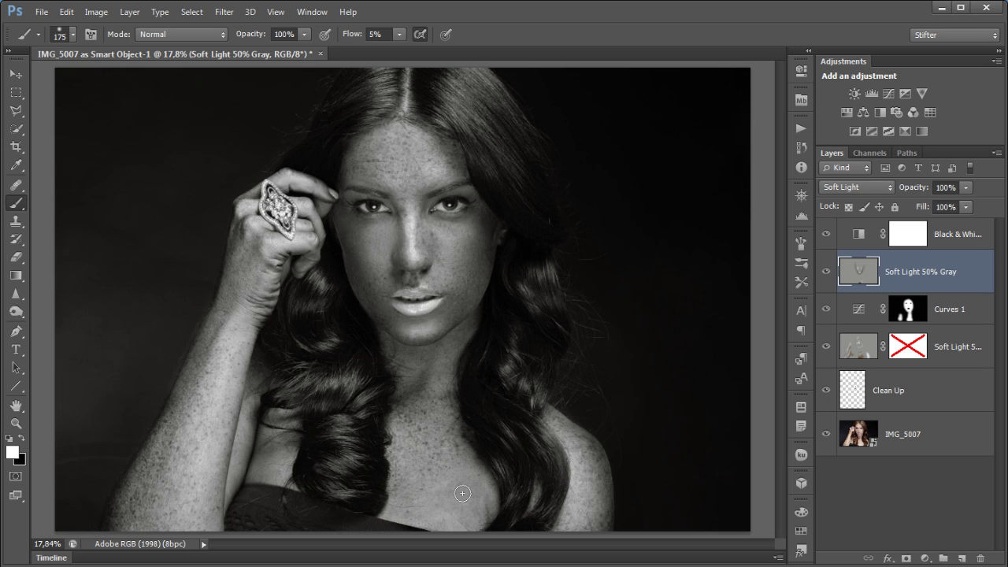
# Dodge the dark patches on the chest and neck up close with a white 80 px brush
pyautogui.moveTo(517, 387); pyautogui.dragTo(389, 563)
pyautogui.scroll(-2, 481, 275)
pyautogui.press('[')
pyautogui.press('[')
pyautogui.press('[')
pyautogui.press('[')
pyautogui.press('[')
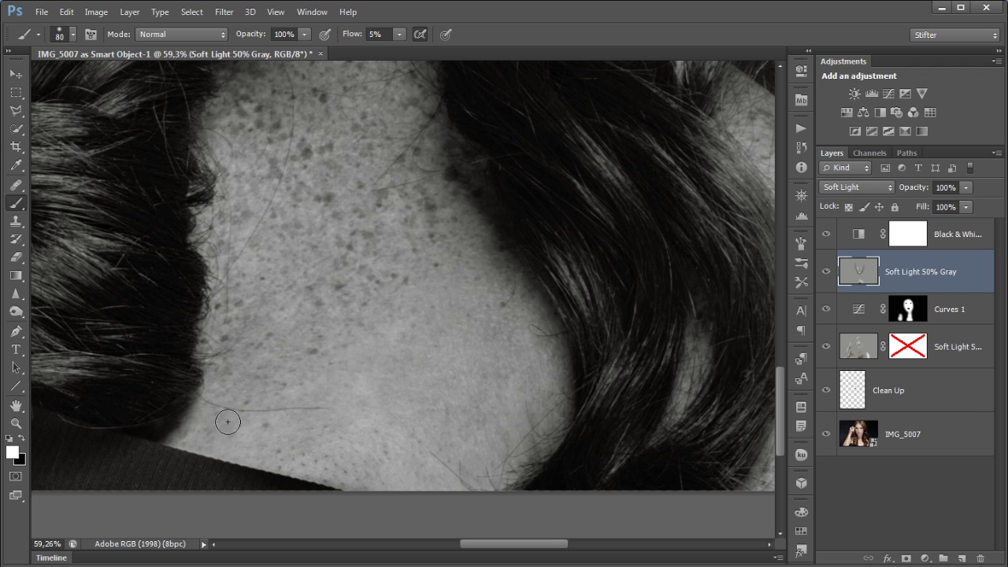
pyautogui.scroll(5, 344, 335)
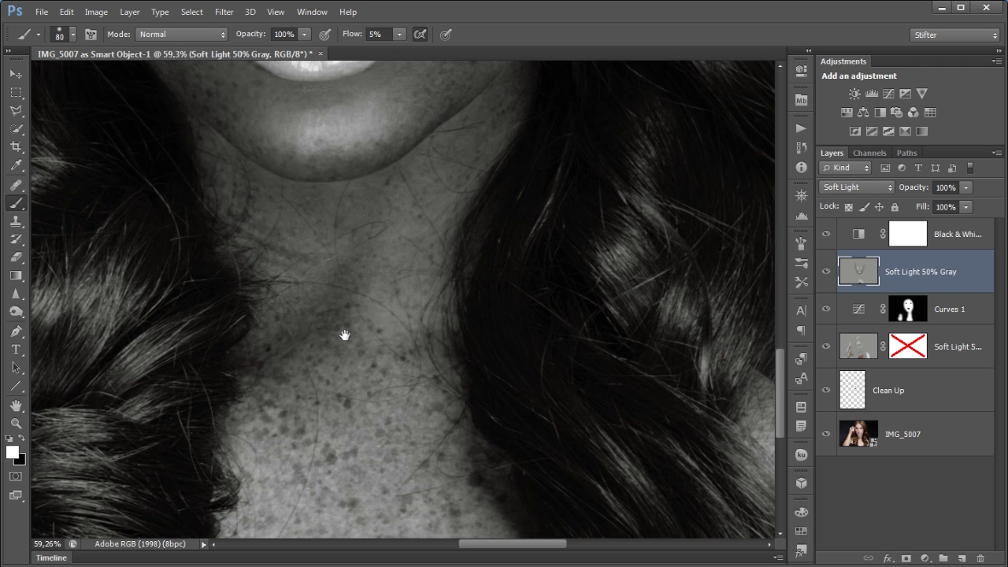
pyautogui.hotkey('ctrl', '0')
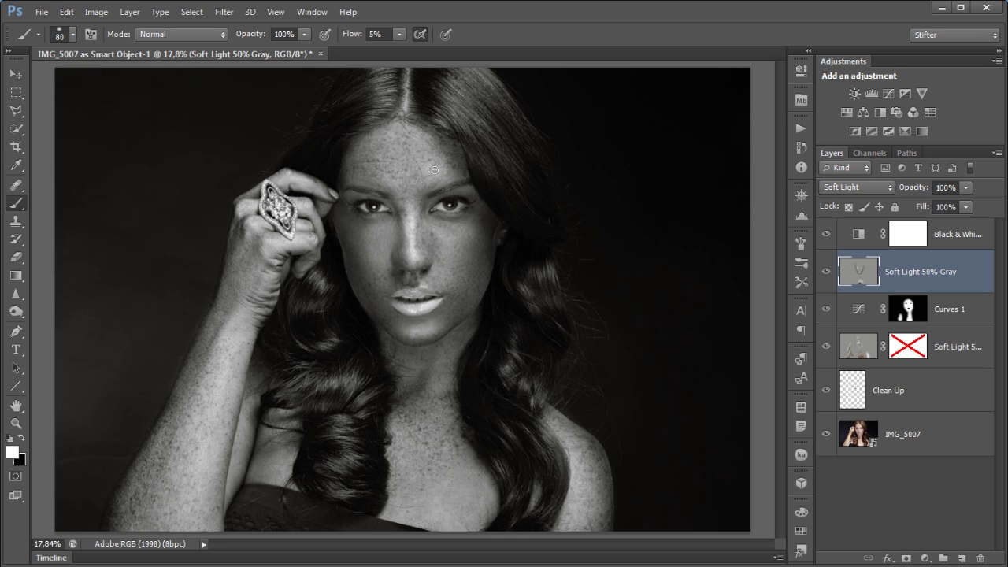
# Dodge the forehead with a white 600 px brush
pyautogui.press(']')
pyautogui.press(']')
pyautogui.press(']')
pyautogui.press(']')
pyautogui.press(']')
pyautogui.press(']')
pyautogui.press(']')
pyautogui.press(']')
pyautogui.press(']')
pyautogui.press(']')
pyautogui.moveTo(397, 174); pyautogui.dragTo(398, 159)
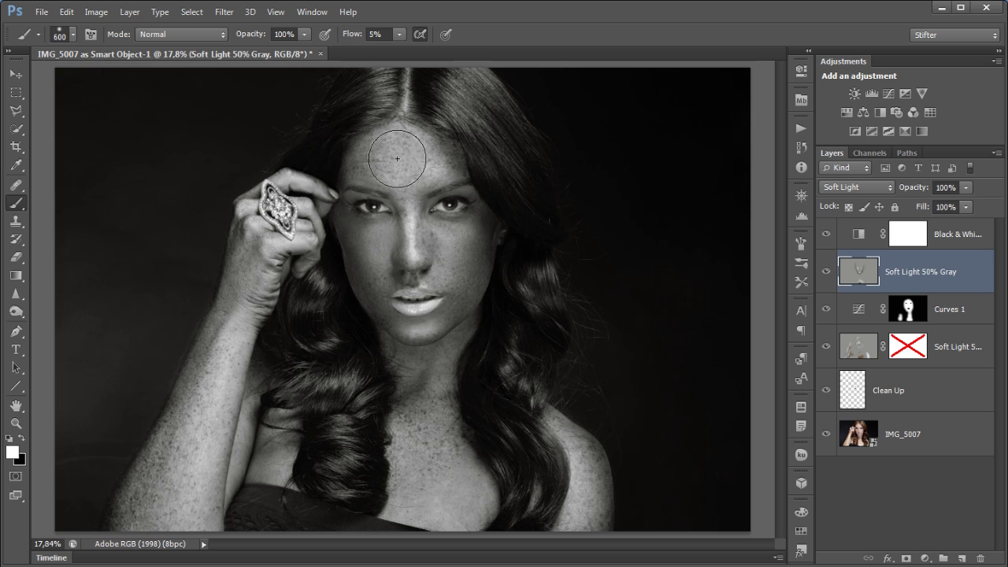
# Dodge the smaller facial highlights down to the chin with a white 125 px brush
pyautogui.press('[')
pyautogui.press('[')
pyautogui.press('[')
pyautogui.press('[')
pyautogui.press('[')
pyautogui.press('[')
pyautogui.press('[')
pyautogui.press('[')
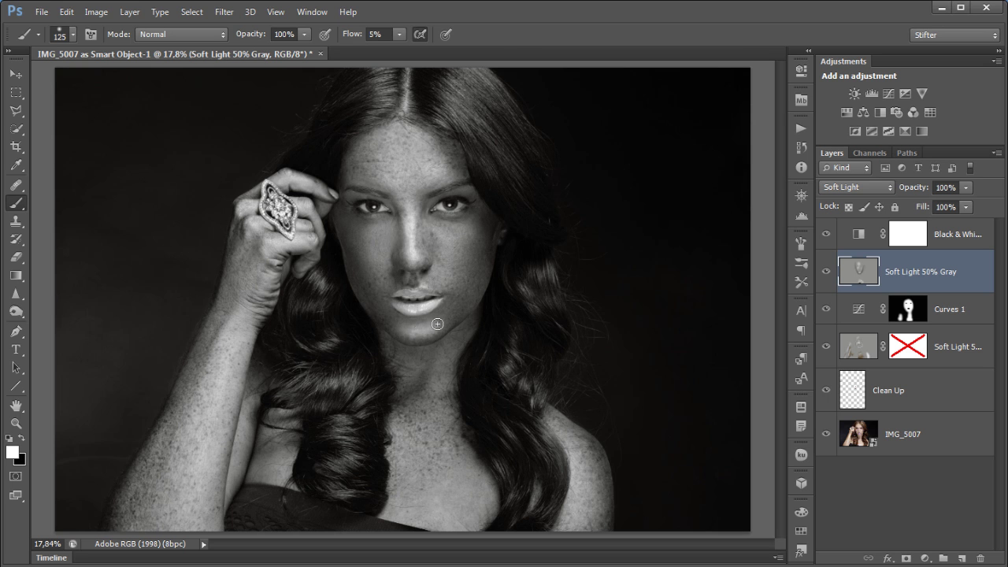
# Dodge the raised arm and the skin beside the curls with a white 300 px brush
pyautogui.press(']')
pyautogui.press(']')
pyautogui.press(']')
pyautogui.press(']')
pyautogui.press(']')
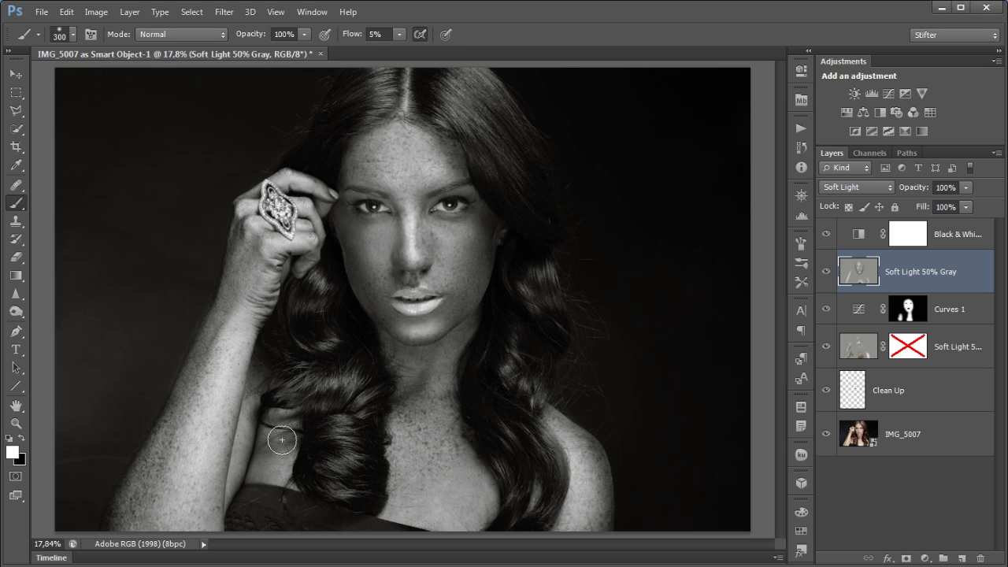
# Brighten the chest broadly with a white 900 px brush
pyautogui.press(']')
pyautogui.press(']')
pyautogui.press(']')
pyautogui.press(']')
pyautogui.press(']')
pyautogui.press(']')
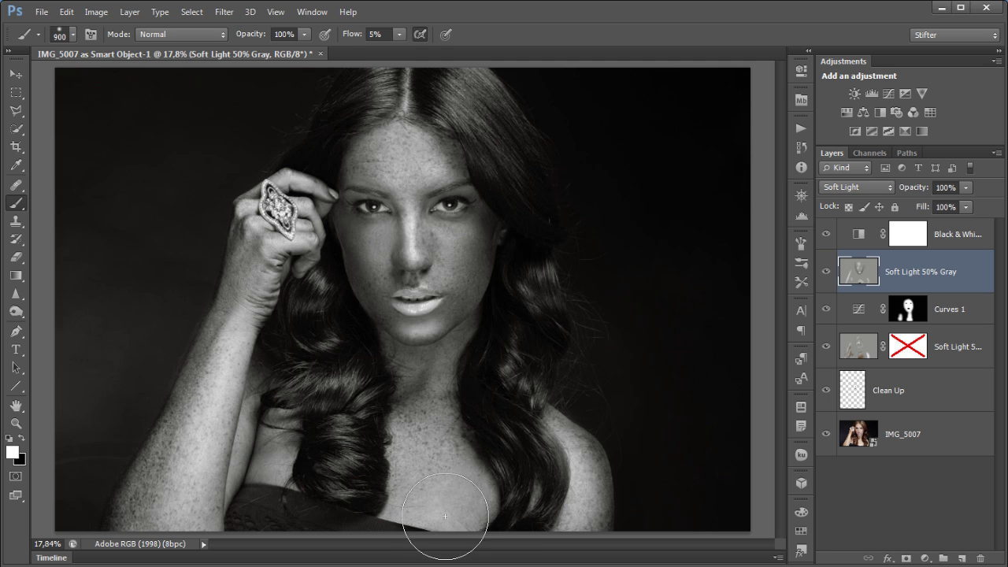
# Dodge the cheek beside the nose and mouth with a white 150 px brush
pyautogui.press('[')
pyautogui.press('[')
pyautogui.press('[')
pyautogui.press('[')
pyautogui.press('[')
pyautogui.press('[')
pyautogui.press('[')
pyautogui.press('[')
pyautogui.press('[')
pyautogui.press('[')
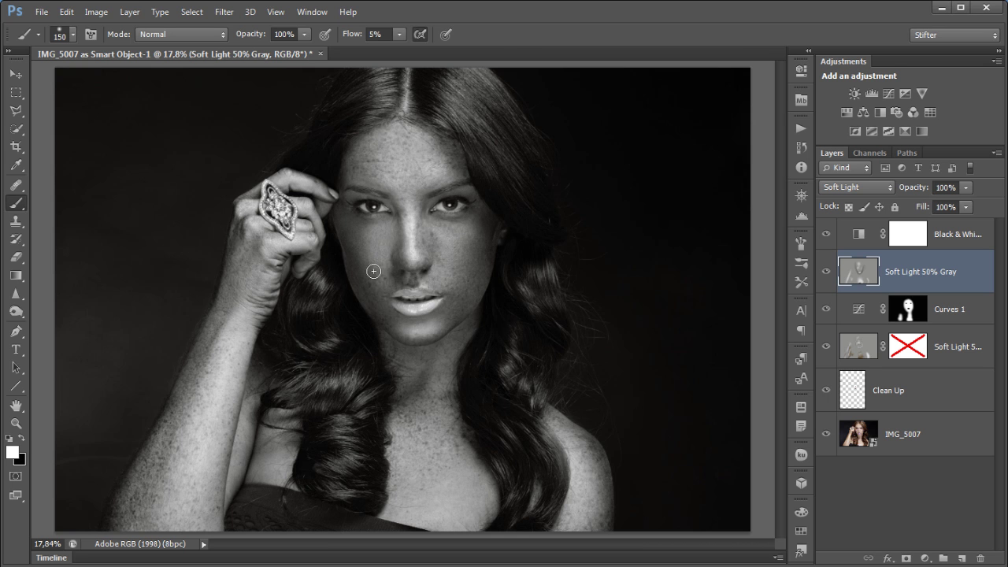
pyautogui.press('x')
pyautogui.press('x')
pyautogui.moveTo(391, 281); pyautogui.dragTo(389, 272)
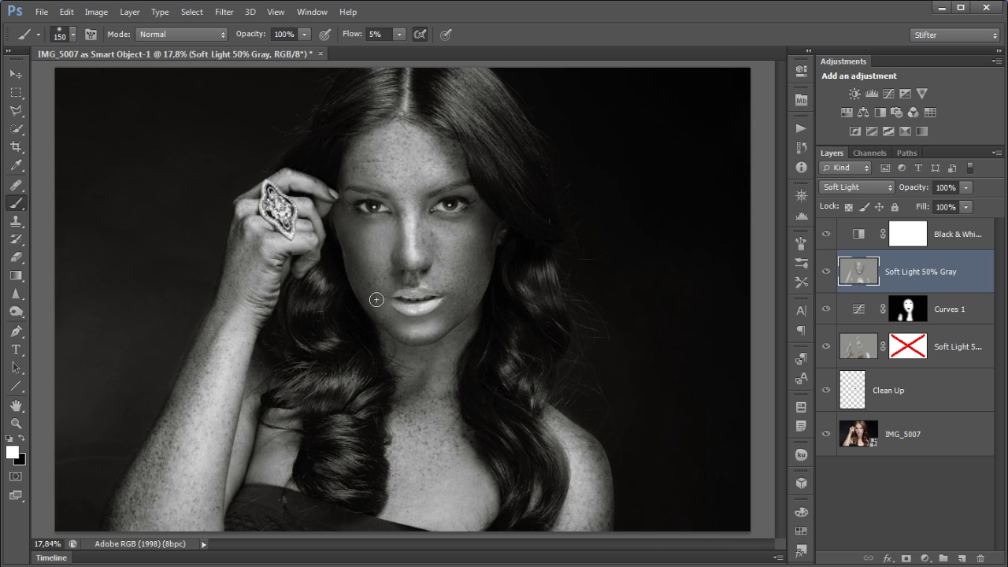
pyautogui.press('x')
pyautogui.press('x')
# Hide the Black & White layer and toggle the upper Soft Light 50% Gray layer to compare before and after
pyautogui.click(826, 234)
pyautogui.click(826, 272)
pyautogui.click(826, 271)
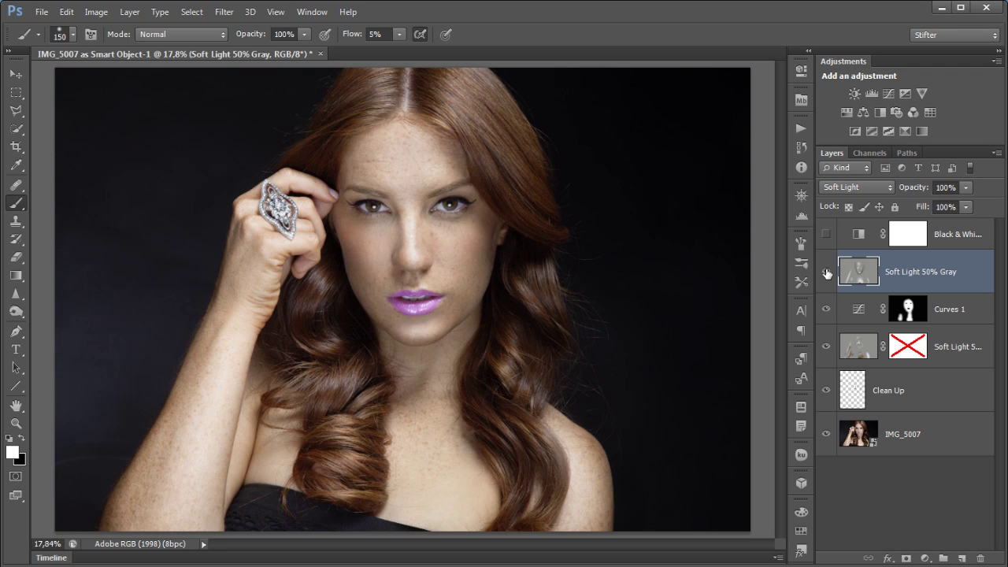
pyautogui.click(826, 271)
pyautogui.click(826, 272)
pyautogui.click(826, 272)
pyautogui.click(826, 271)
pyautogui.click(826, 271)
pyautogui.click(826, 272)
# Burn along the raised forearm with the 150 px brush in black, and switch the foreground back to white
pyautogui.press('x')
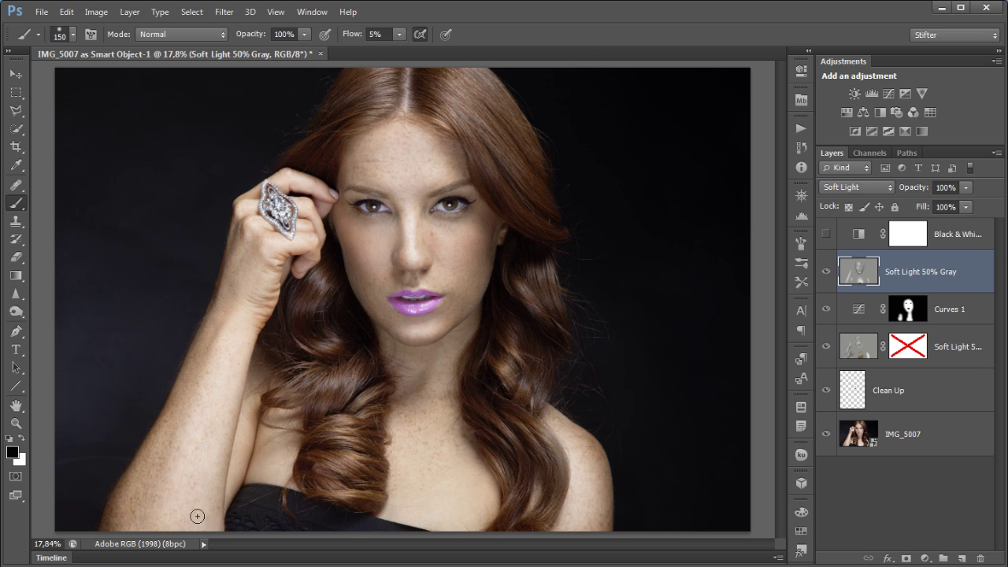
pyautogui.moveTo(195, 490)
pyautogui.mouseDown()
pyautogui.moveTo(245, 330)
pyautogui.moveTo(200, 452)
pyautogui.moveTo(218, 415)
pyautogui.mouseUp()
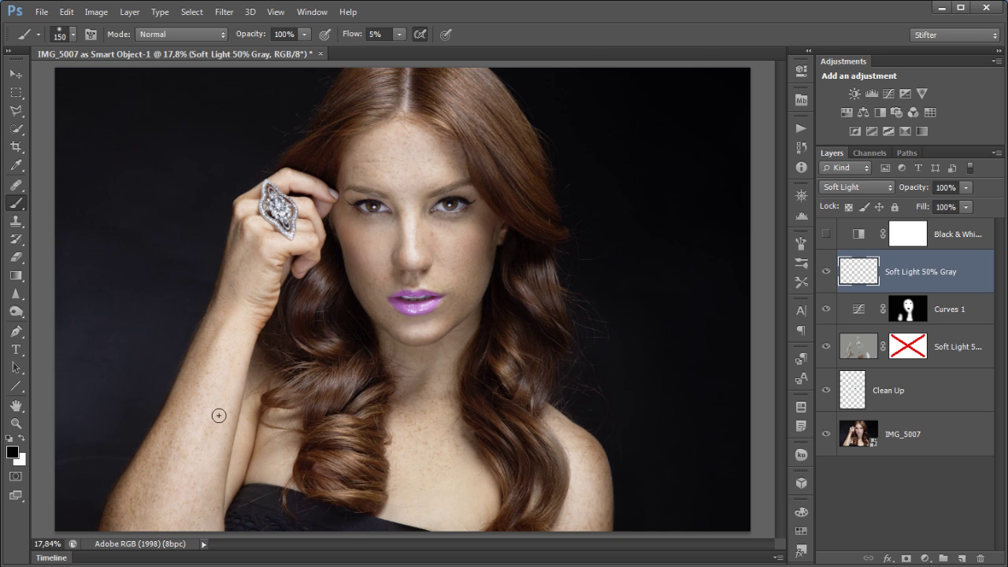
pyautogui.press('x')
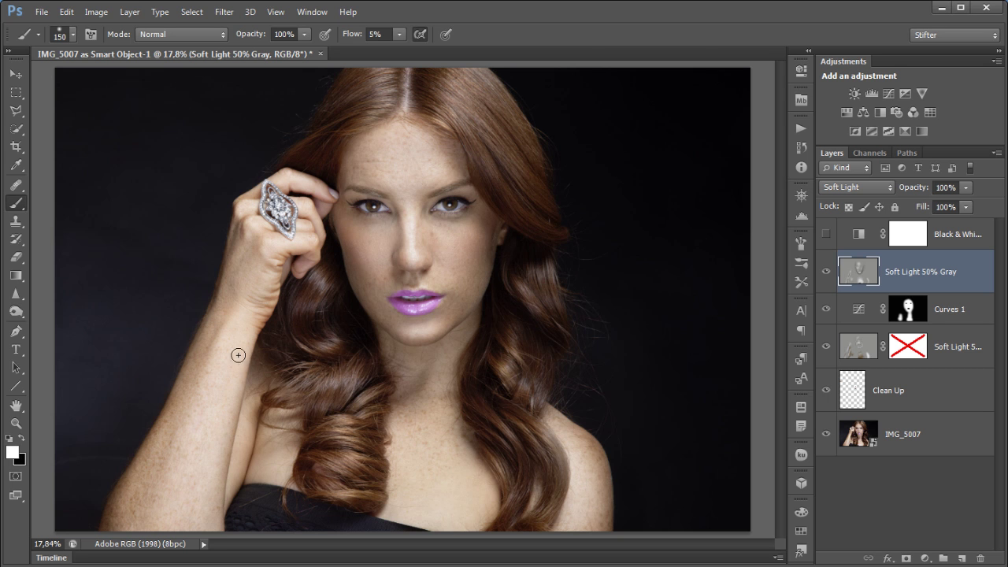
# Toggle the visibility of the upper Soft Light 50% Gray layer several times to compare before and after
pyautogui.click(826, 273)
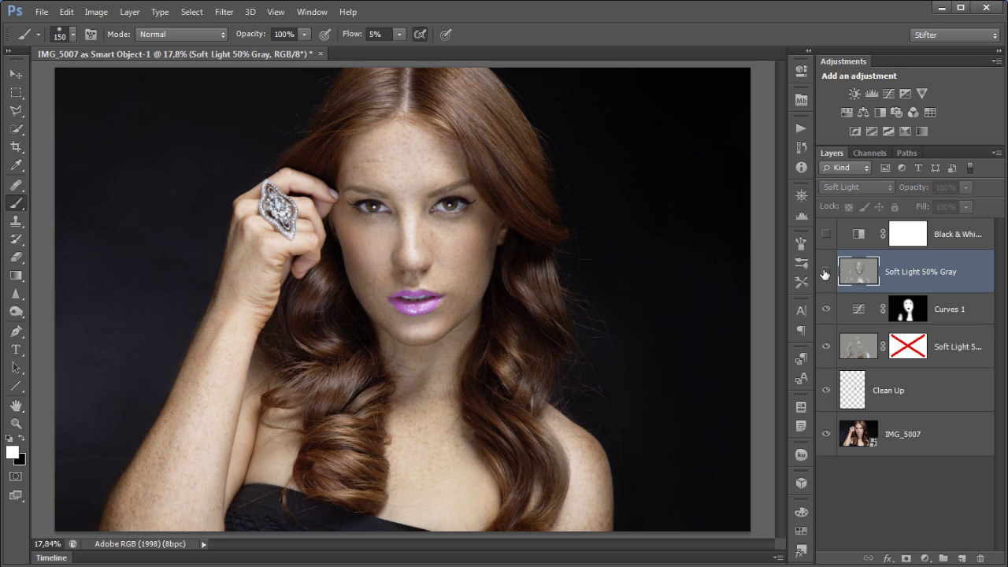
pyautogui.click(826, 273)
pyautogui.click(826, 272)
pyautogui.click(826, 272)
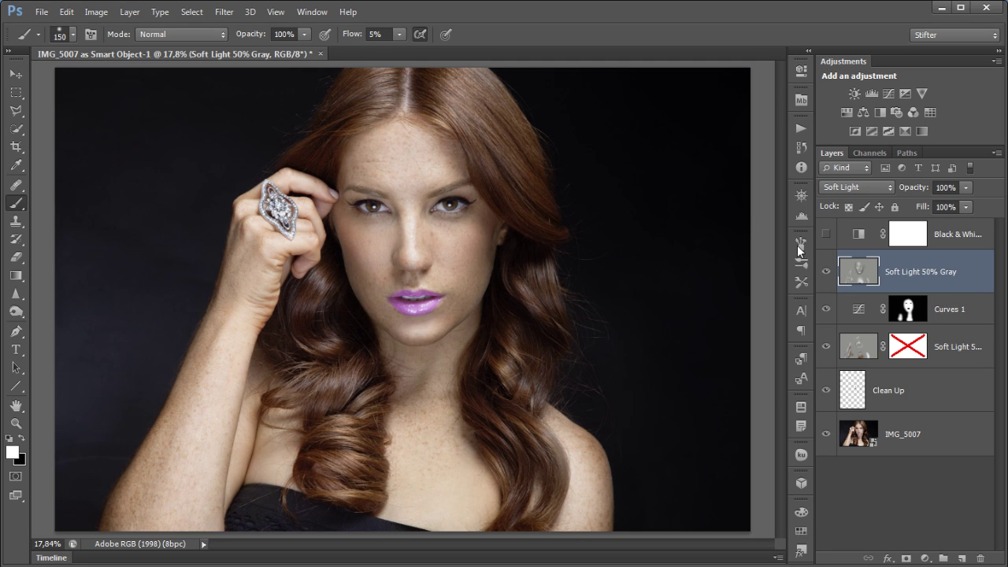
pyautogui.click(826, 273)
pyautogui.click(826, 273)
pyautogui.click(826, 272)
pyautogui.click(825, 272)
# Gather the layers from Soft Light 50% Gray down to Clean Up in a new group named Retouch and collapse it
pyautogui.keyDown('shift'); pyautogui.click(950, 396); pyautogui.keyUp('shift')
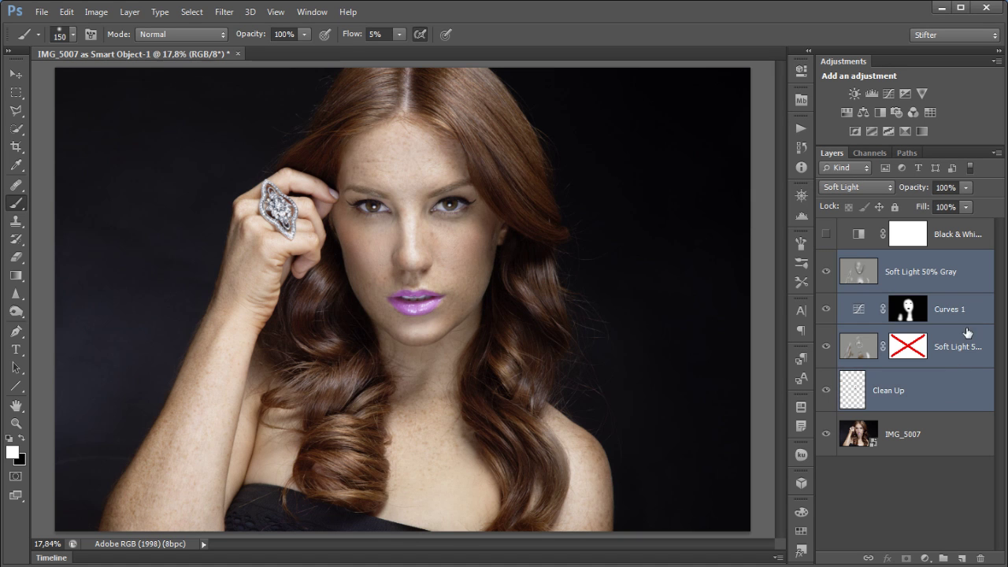
pyautogui.keyDown('alt'); pyautogui.click(943, 557); pyautogui.keyUp('alt')
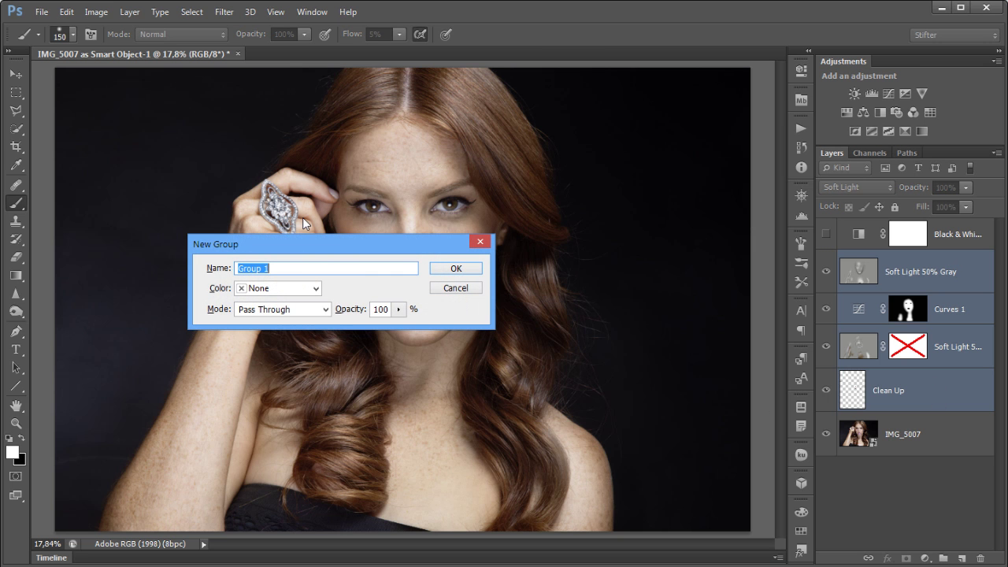
pyautogui.write('Retouch')
pyautogui.press('Return')
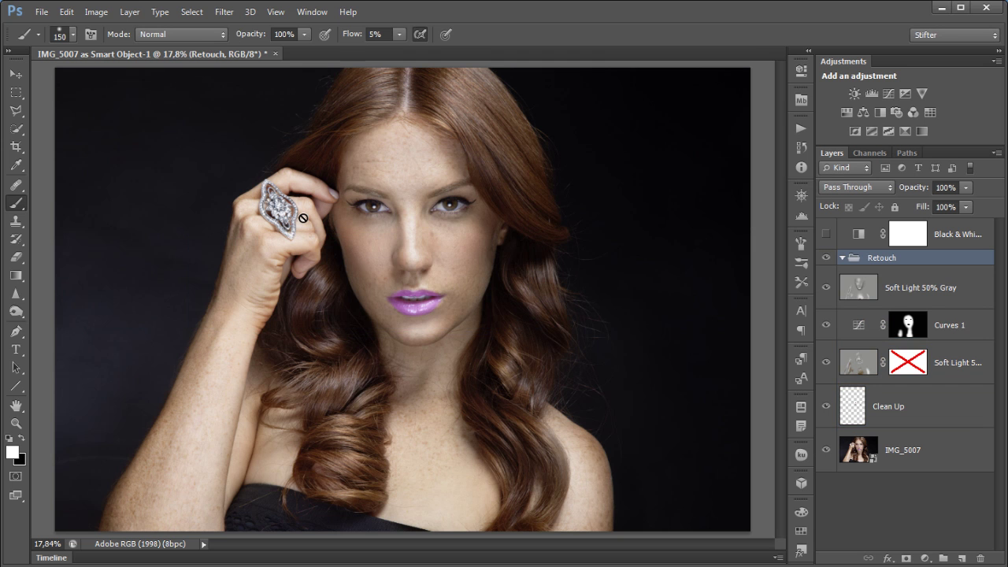
pyautogui.click(917, 284)
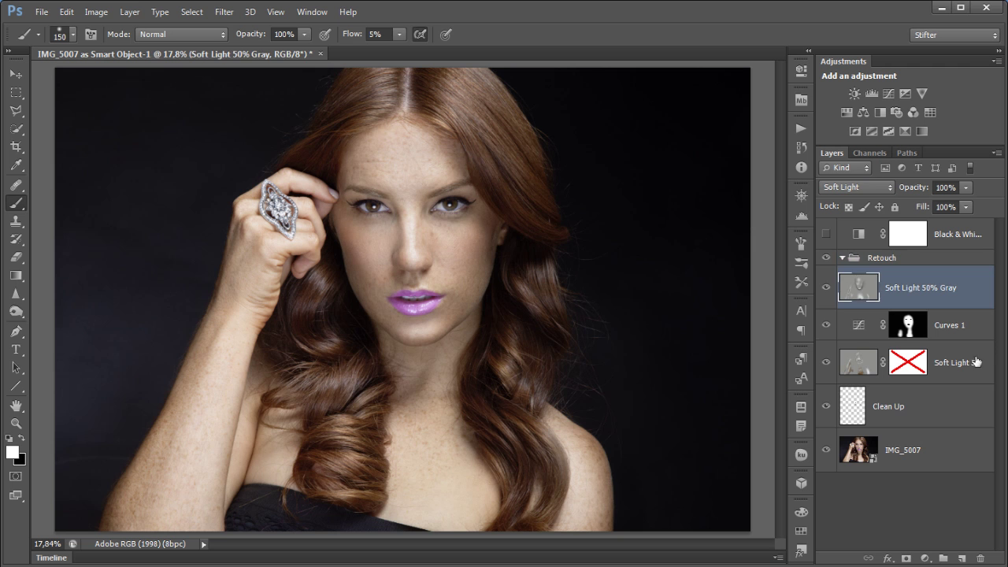
pyautogui.keyDown('shift'); pyautogui.click(952, 393); pyautogui.keyUp('shift')
pyautogui.moveTo(875, 344)
pyautogui.mouseDown()
pyautogui.moveTo(874, 267)
pyautogui.moveTo(917, 262)
pyautogui.mouseUp()
pyautogui.click(842, 258)
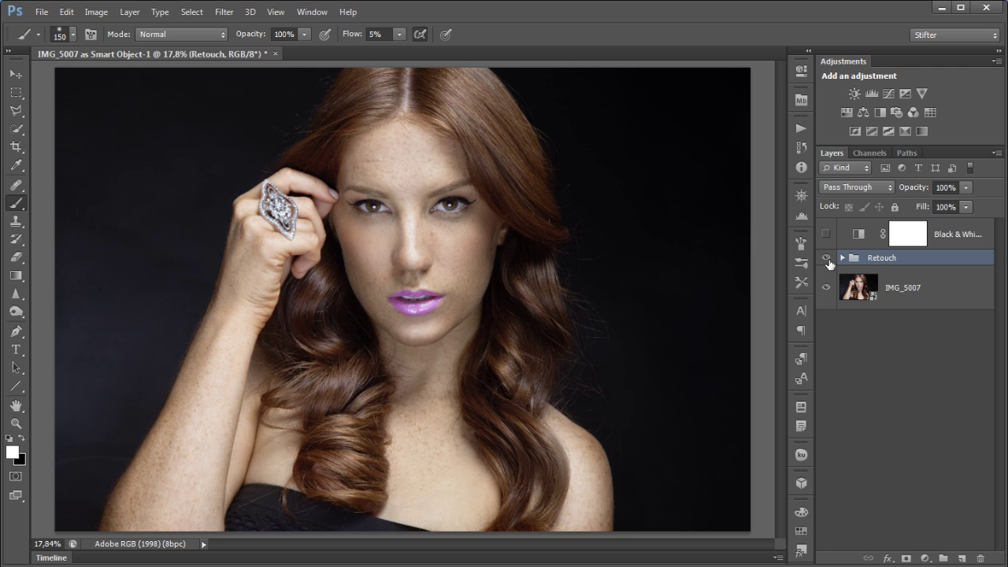
# Toggle the visibility of the Retouch group to compare the whole retouch with the original portrait
pyautogui.click(826, 259)
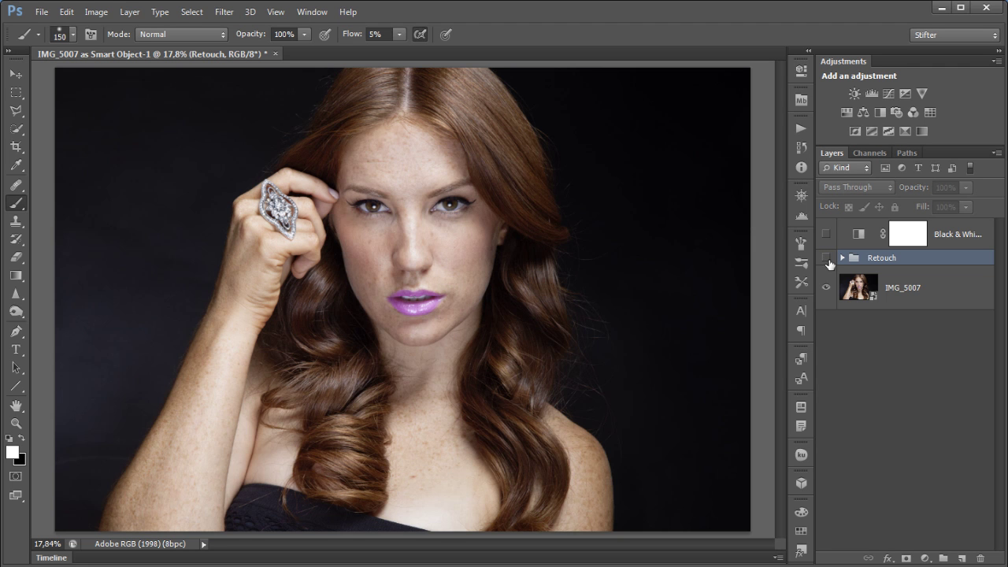
pyautogui.click(825, 259)
pyautogui.click(826, 258)
pyautogui.click(826, 258)
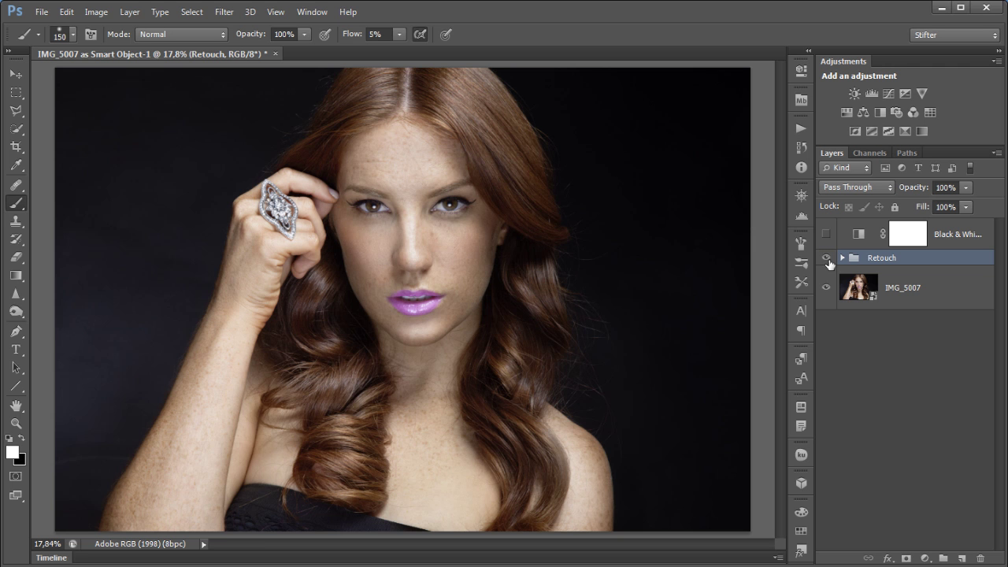
pyautogui.click(826, 258)
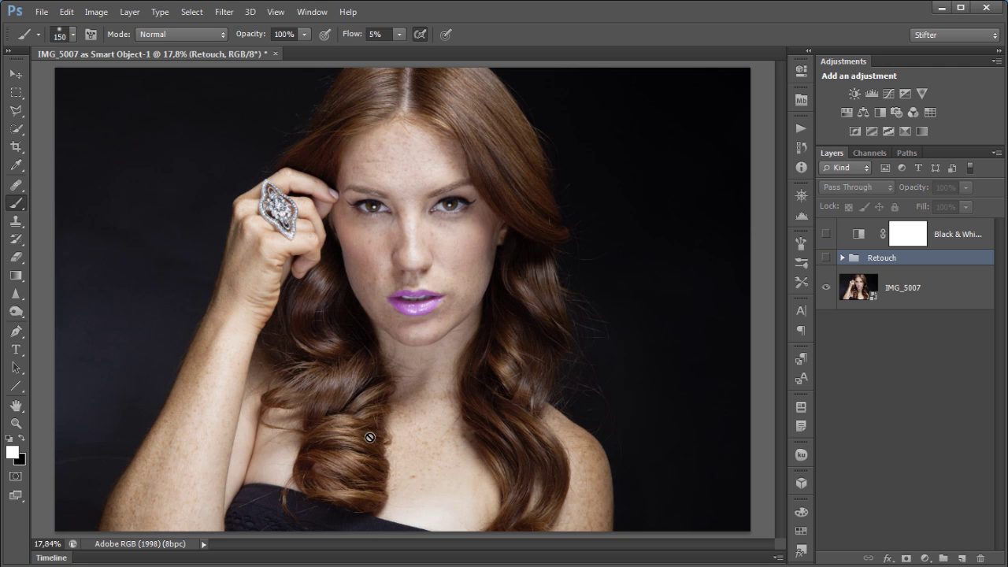
pyautogui.click(826, 259)
pyautogui.click(826, 259)
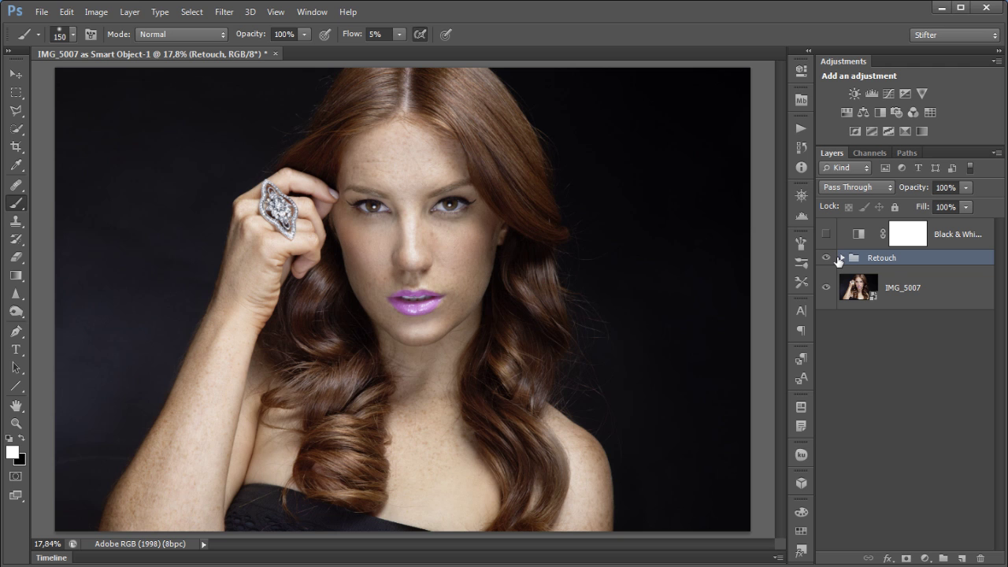
# Expand the Retouch group, select its top Soft Light 50% Gray layer, and check the highlight end of the histogram
pyautogui.click(840, 259)
pyautogui.click(889, 291)
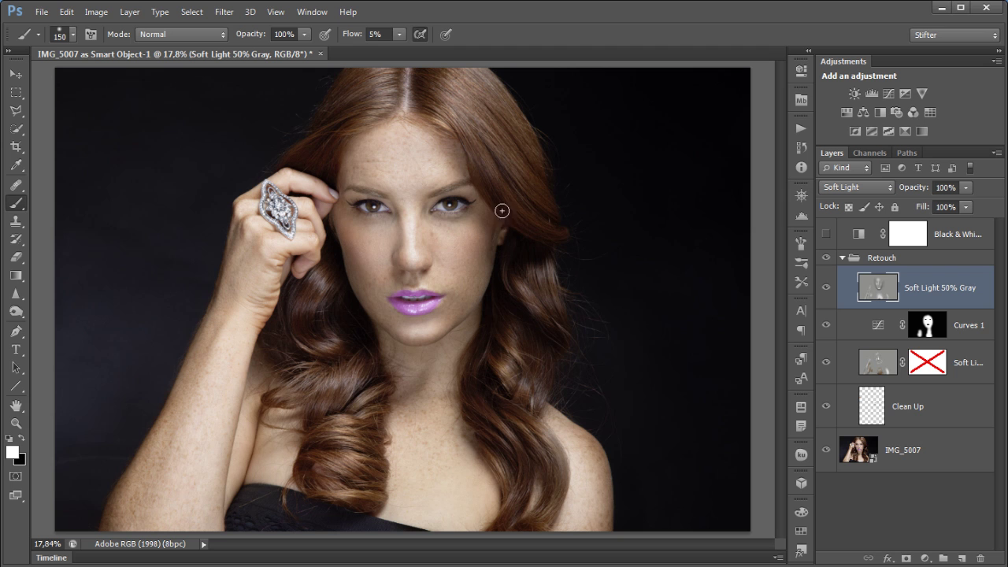
pyautogui.click(798, 215)
pyautogui.click(766, 170)
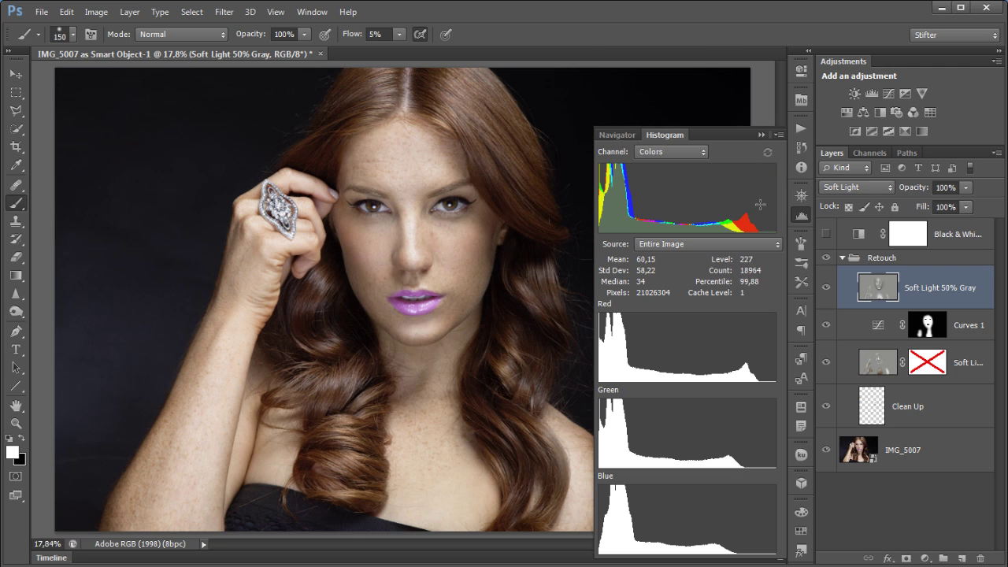
pyautogui.click(799, 214)
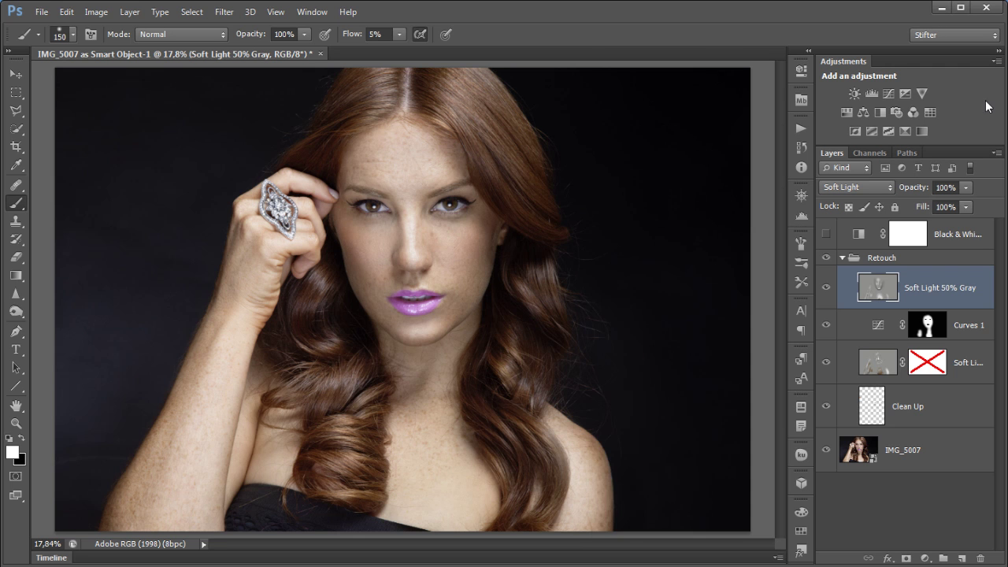
# Add a Curves adjustment layer with the RGB white point at input 230, output 255, and toggle it to compare
pyautogui.click(888, 93)
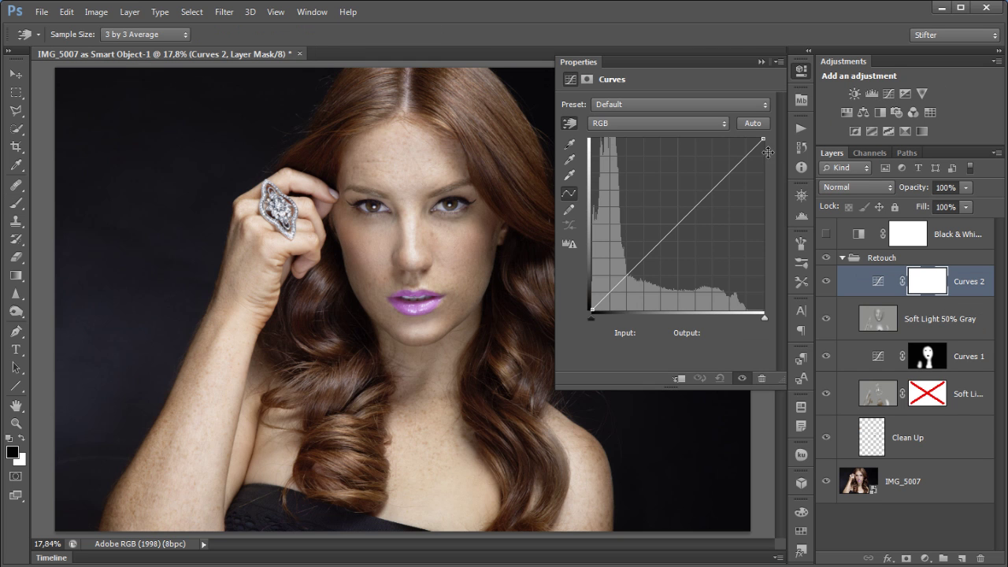
pyautogui.moveTo(764, 139); pyautogui.dragTo(747, 139)
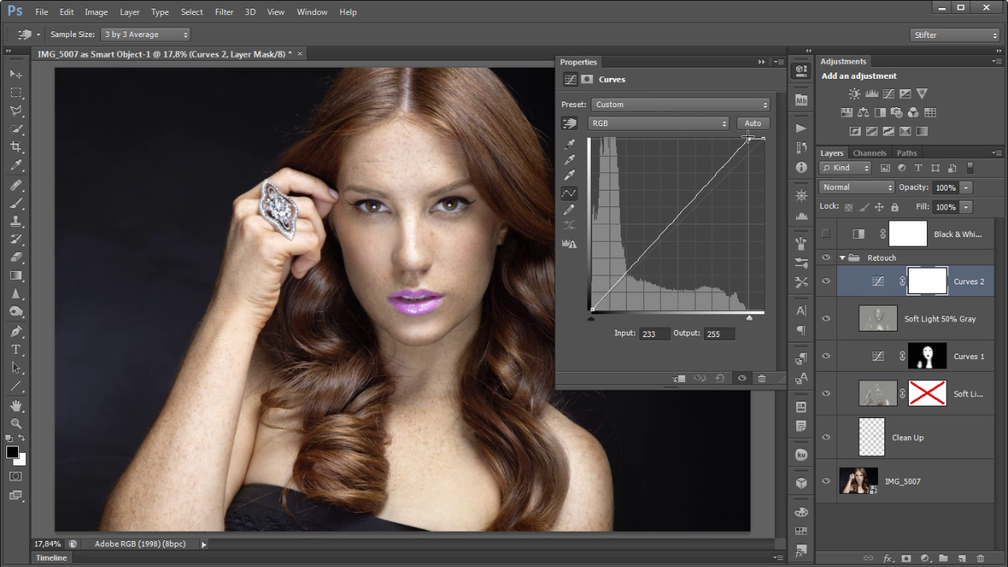
pyautogui.moveTo(748, 139); pyautogui.dragTo(746, 138)
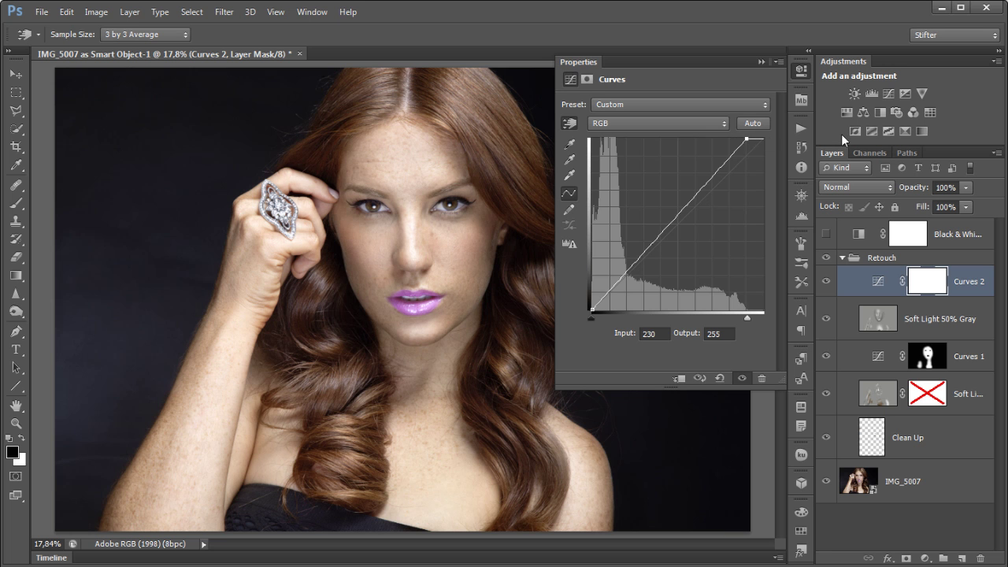
pyautogui.click(803, 72)
pyautogui.click(824, 281)
pyautogui.click(824, 281)
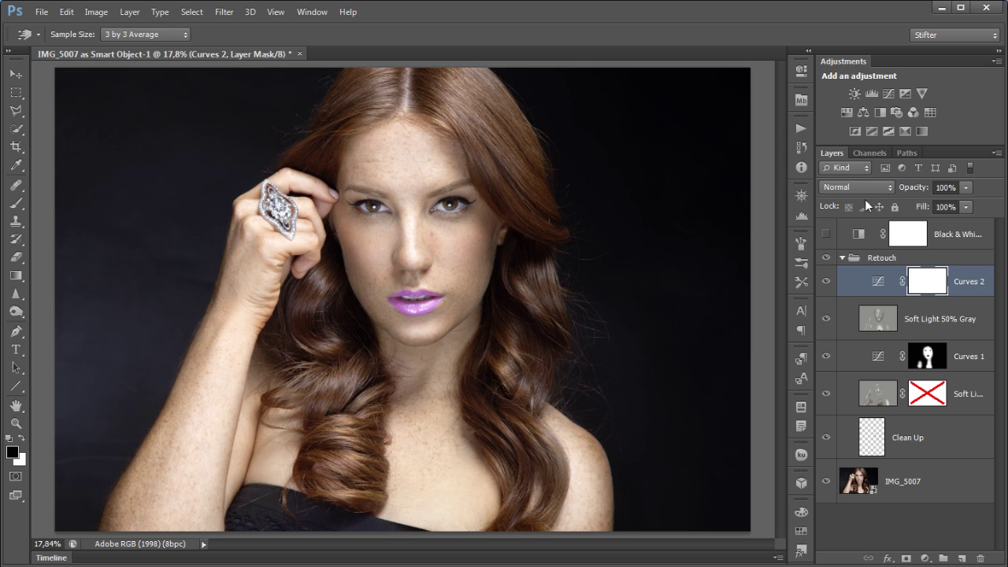
# Load the RGB channel's luminosity as a selection, invert it, fill the Curves 2 mask with black, and deselect
pyautogui.click(865, 153)
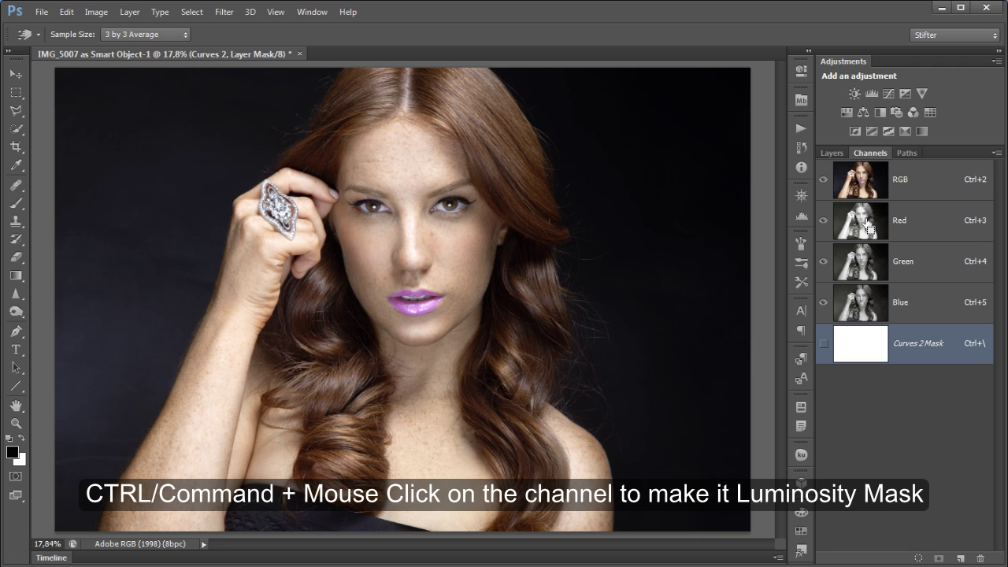
pyautogui.keyDown('ctrl'); pyautogui.click(862, 176); pyautogui.keyUp('ctrl')
pyautogui.click(833, 153)
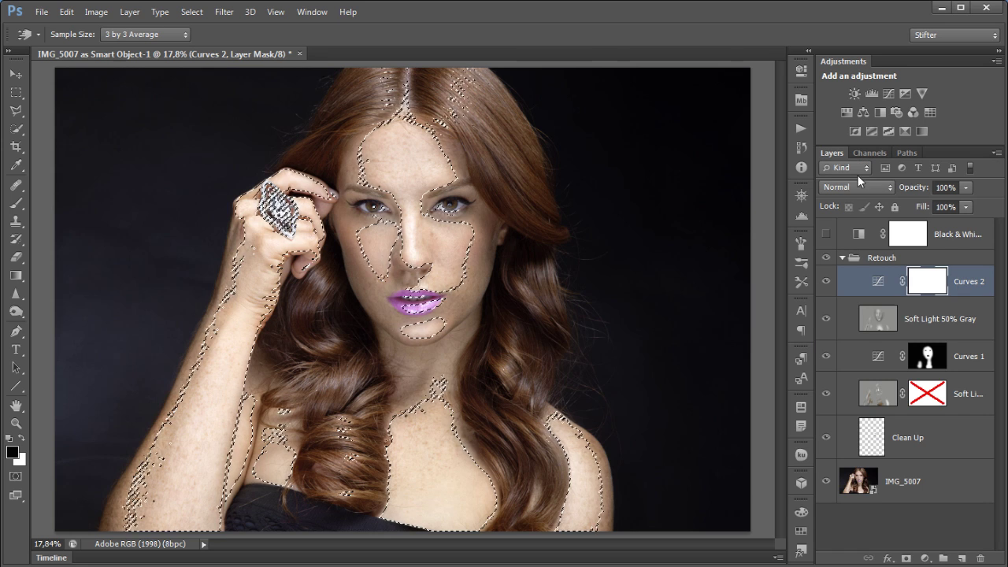
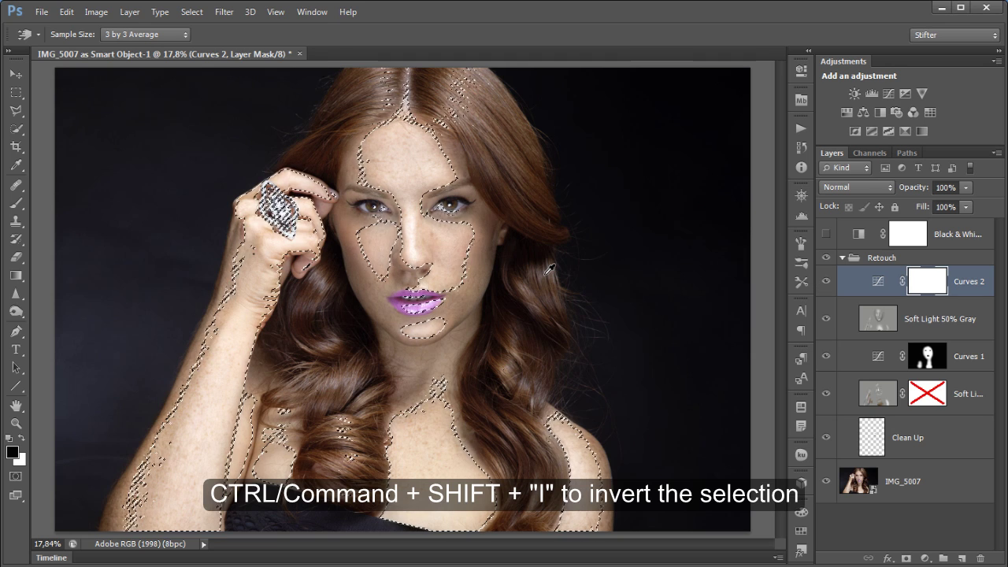
pyautogui.hotkey('ctrl', 'shift', 'i')
pyautogui.press('x')
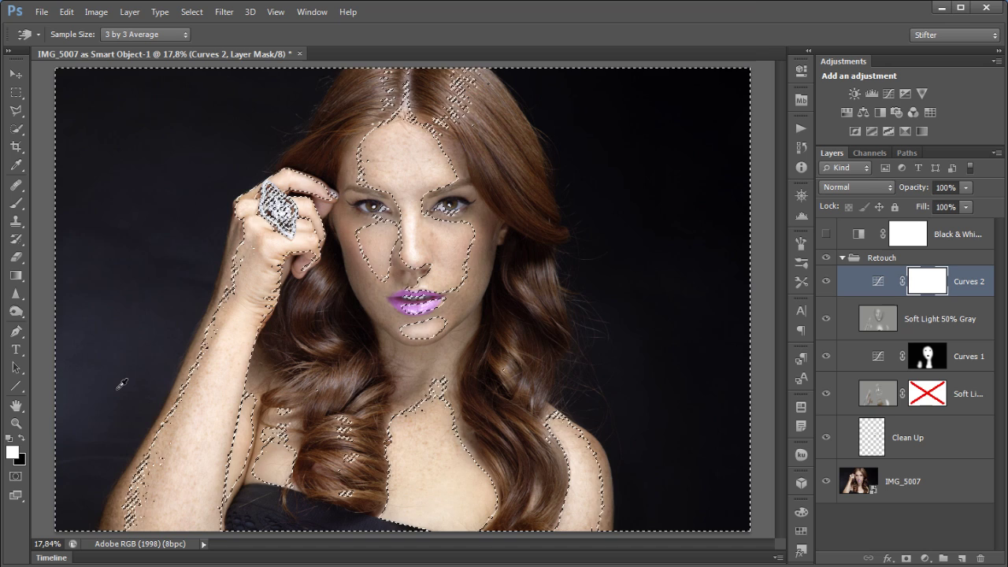
pyautogui.hotkey('ctrl', 'BackSpace')
pyautogui.hotkey('ctrl', 'd')
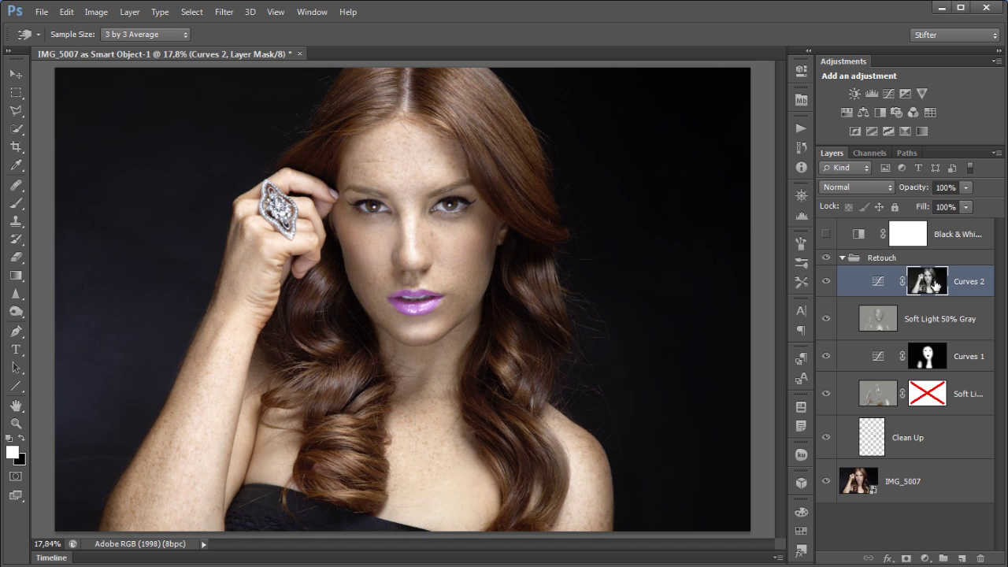
# Inspect the Curves 2 layer mask on its own with the Brush tool active, and return to the color image
pyautogui.keyDown('alt'); pyautogui.click(927, 281); pyautogui.keyUp('alt')
pyautogui.press('b')
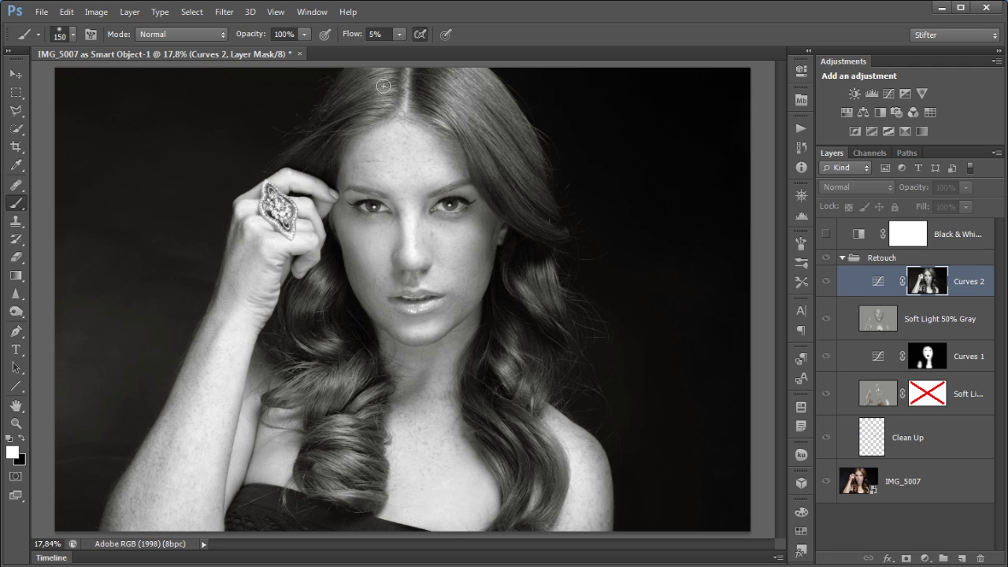
pyautogui.click(826, 281)
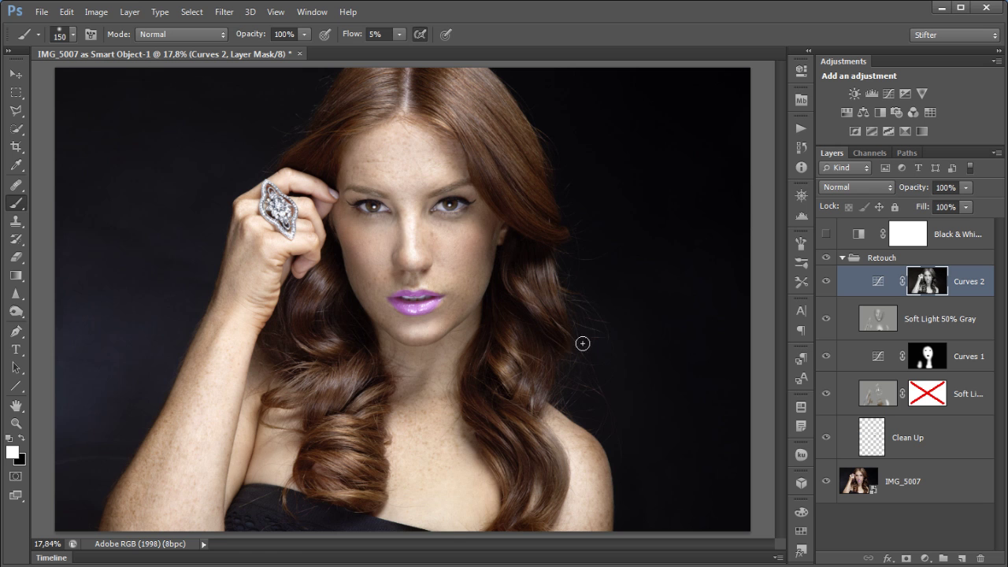
# Toggle the masked Curves 2 layer repeatedly to compare its brightening effect on the portrait
pyautogui.click(823, 282)
pyautogui.click(822, 282)
pyautogui.click(823, 282)
pyautogui.click(823, 283)
pyautogui.click(823, 283)
pyautogui.click(823, 282)
pyautogui.click(823, 283)
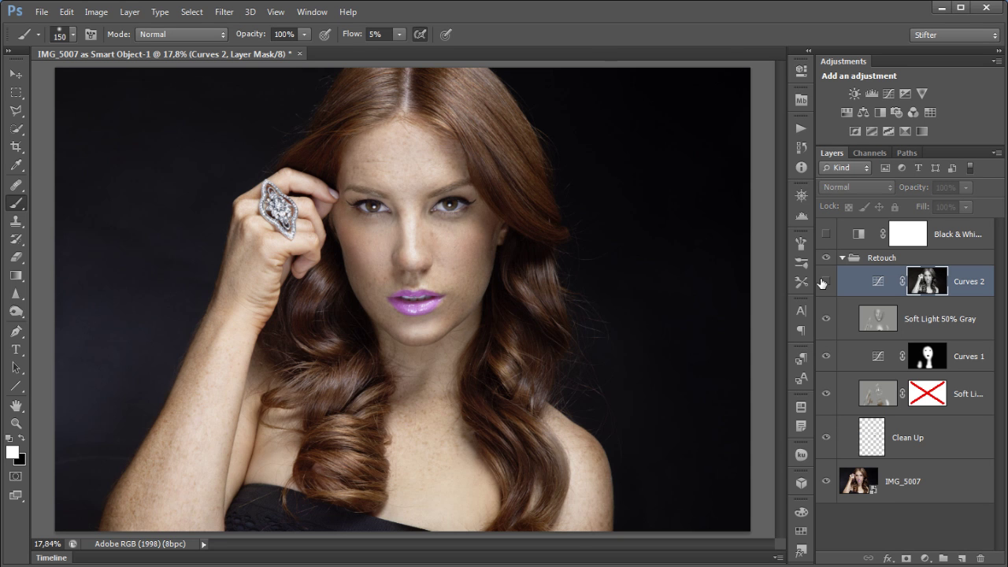
pyautogui.click(823, 283)
pyautogui.click(822, 282)
pyautogui.click(823, 282)
pyautogui.click(823, 282)
pyautogui.click(823, 283)
pyautogui.click(823, 283)
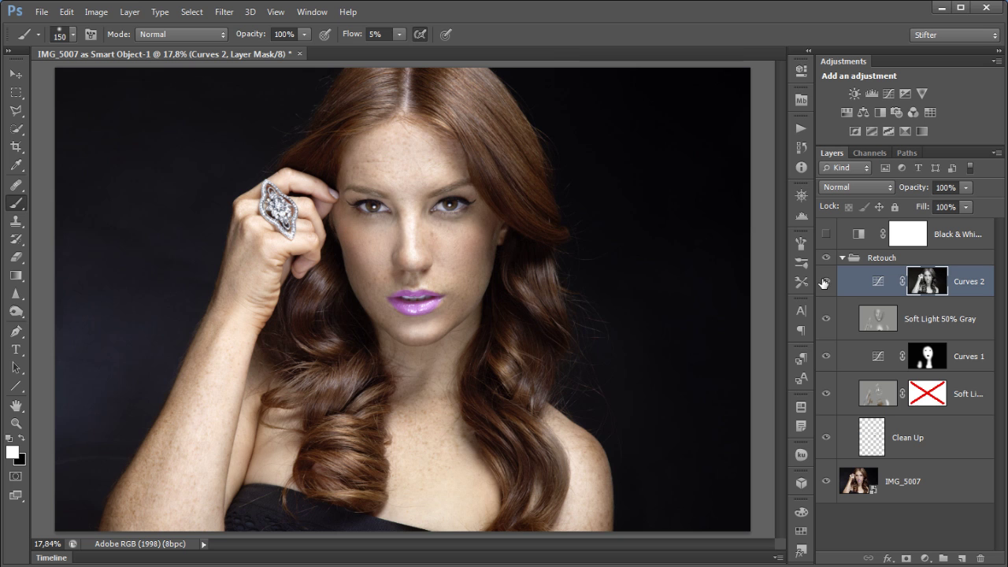
# Replace the Curves 2 white point shift with a gentle S-curve, lifting the highlights and lowering shadow input 70 to output 59
pyautogui.doubleClick(879, 282)
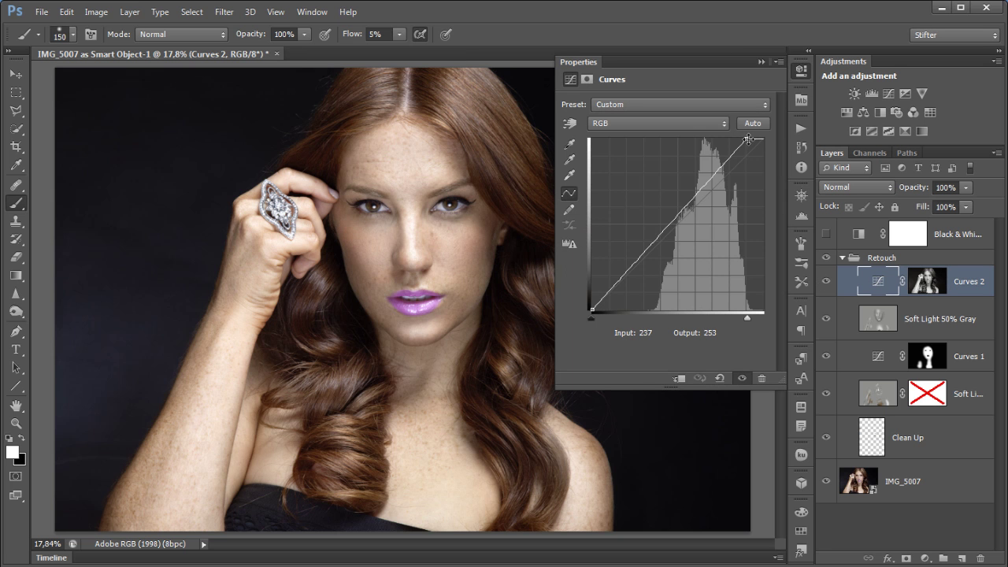
pyautogui.moveTo(763, 138)
pyautogui.mouseDown()
pyautogui.moveTo(750, 140)
pyautogui.moveTo(719, 180)
pyautogui.moveTo(767, 167)
pyautogui.moveTo(778, 136)
pyautogui.mouseUp()
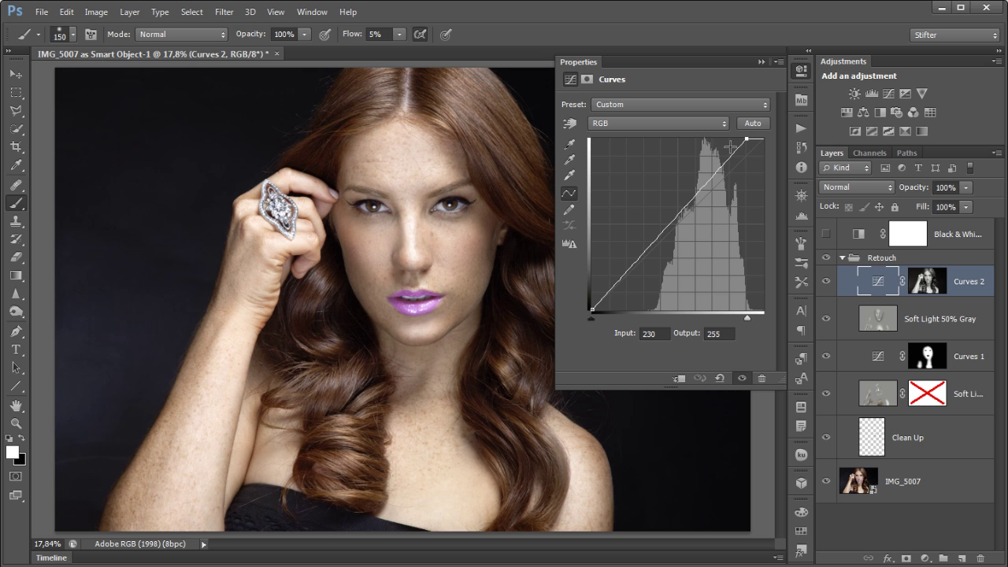
pyautogui.moveTo(726, 180); pyautogui.dragTo(723, 168)
pyautogui.moveTo(679, 217); pyautogui.dragTo(639, 270)
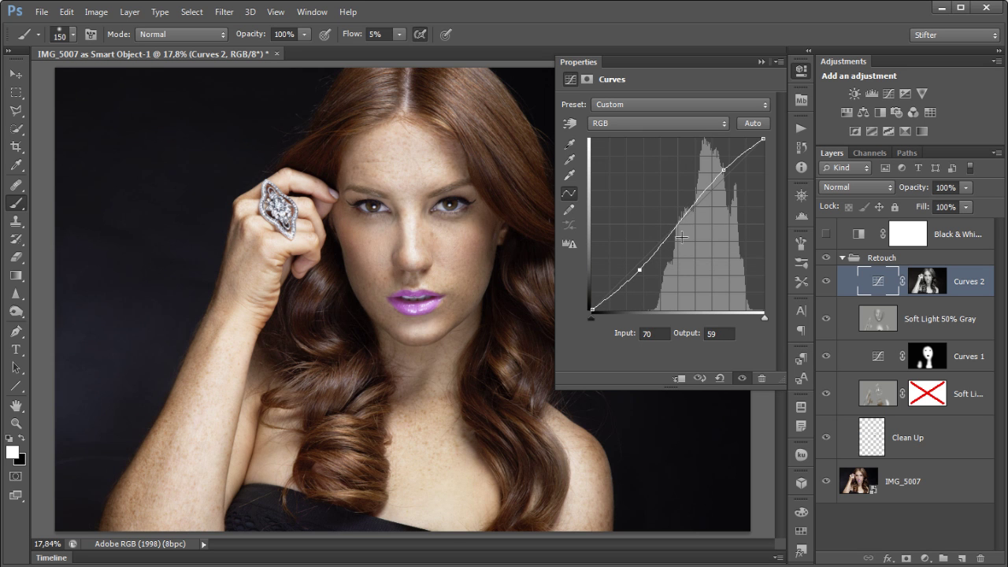
pyautogui.click(800, 71)
# Toggle the Curves 2 layer to compare the image with and without the S-curve contrast
pyautogui.click(825, 281)
pyautogui.click(826, 281)
pyautogui.click(826, 281)
pyautogui.click(825, 281)
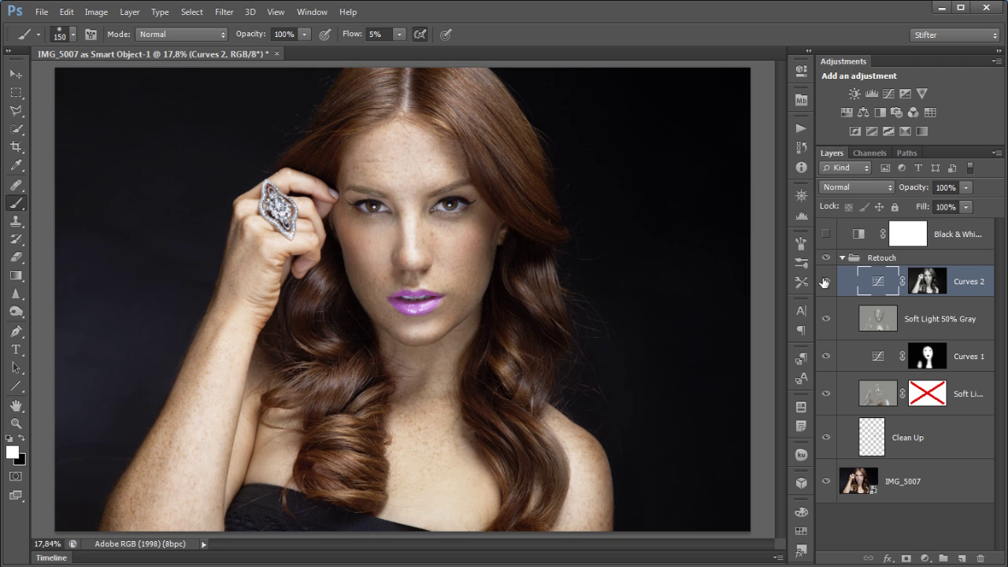
pyautogui.click(825, 281)
pyautogui.click(825, 281)
pyautogui.click(825, 281)
pyautogui.click(825, 281)
# Add another Curves adjustment layer and raise its Red channel at a tone sampled from the hair, input 131 to output 143
pyautogui.click(890, 94)
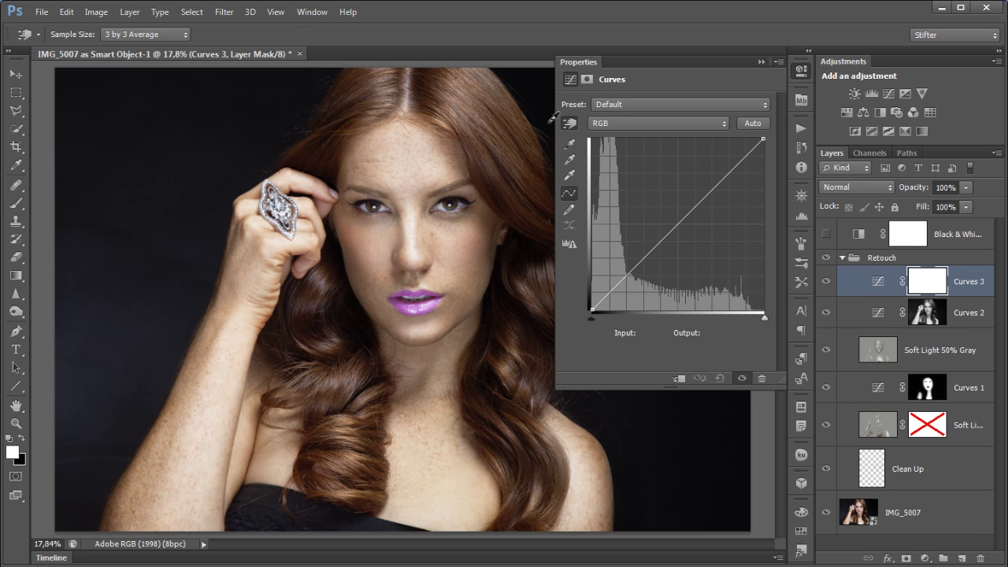
pyautogui.click(608, 123)
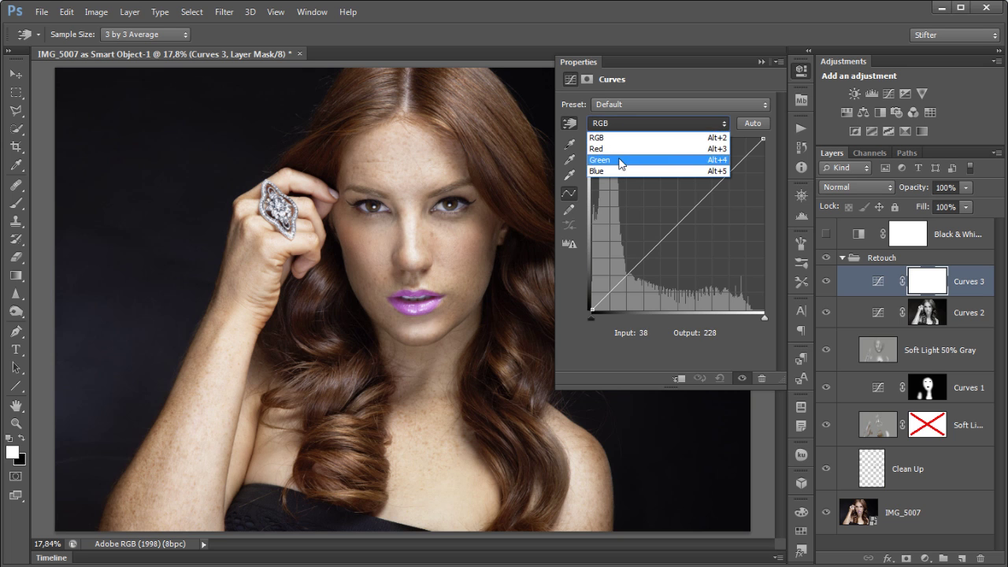
pyautogui.click(621, 150)
pyautogui.moveTo(472, 89); pyautogui.dragTo(472, 85)
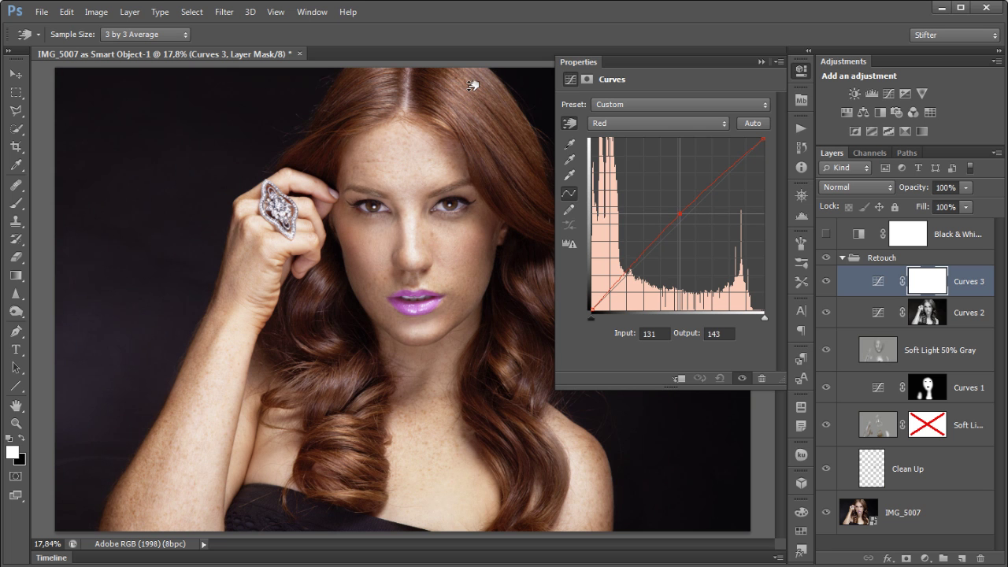
# Lower the Curves 3 Blue channel at a tone sampled from the hair, from input 47 to output 42
pyautogui.click(630, 124)
pyautogui.click(622, 171)
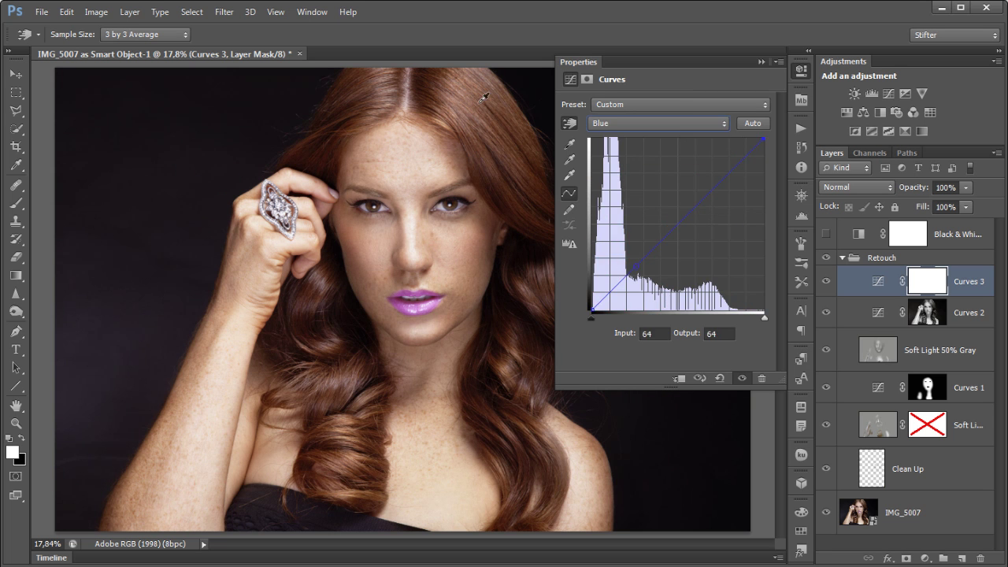
pyautogui.moveTo(478, 93); pyautogui.dragTo(480, 100)
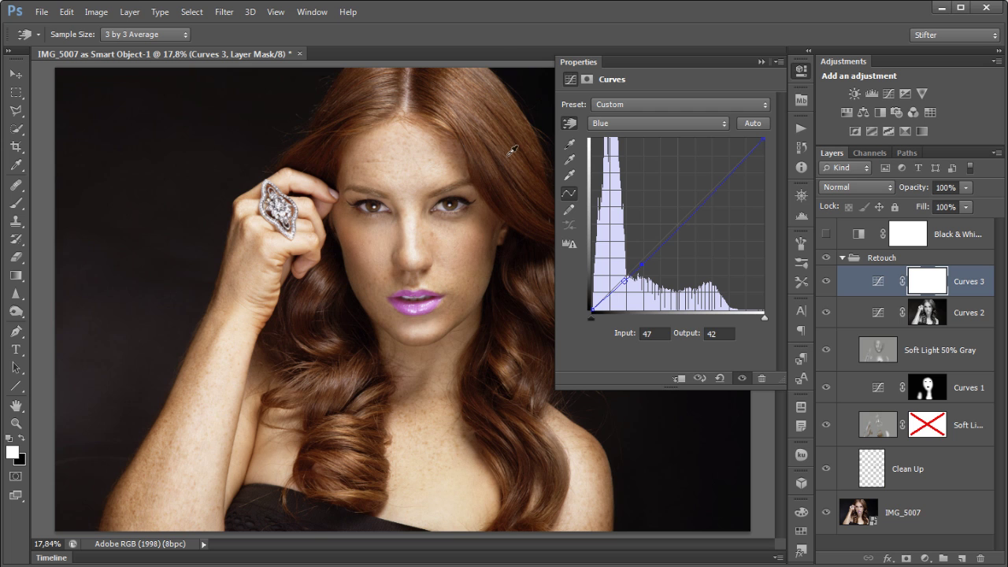
pyautogui.click(802, 73)
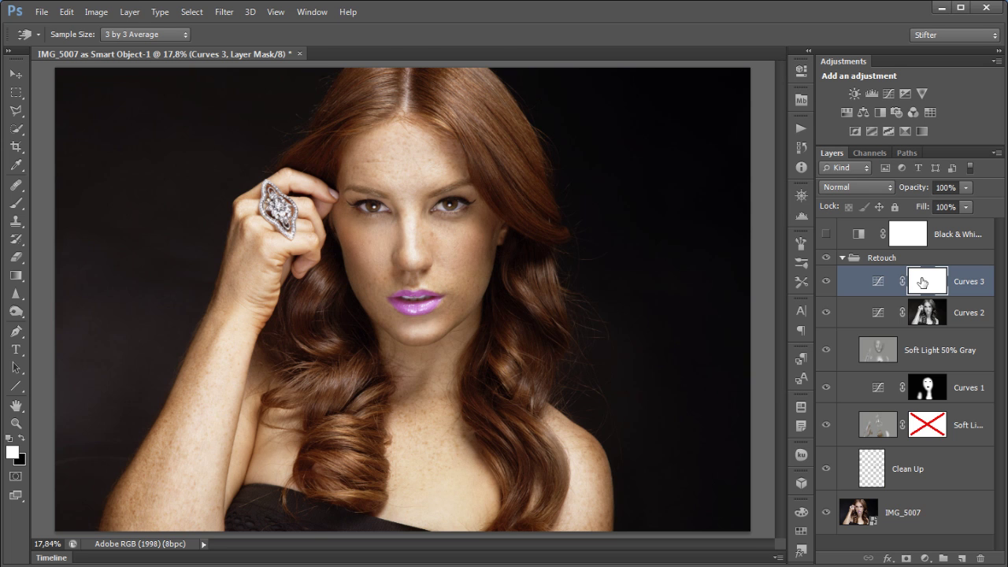
# Invert the Curves 3 mask and paint the hair back in with a large white brush at 100% flow
pyautogui.press('b')
pyautogui.hotkey('ctrl', 'i')
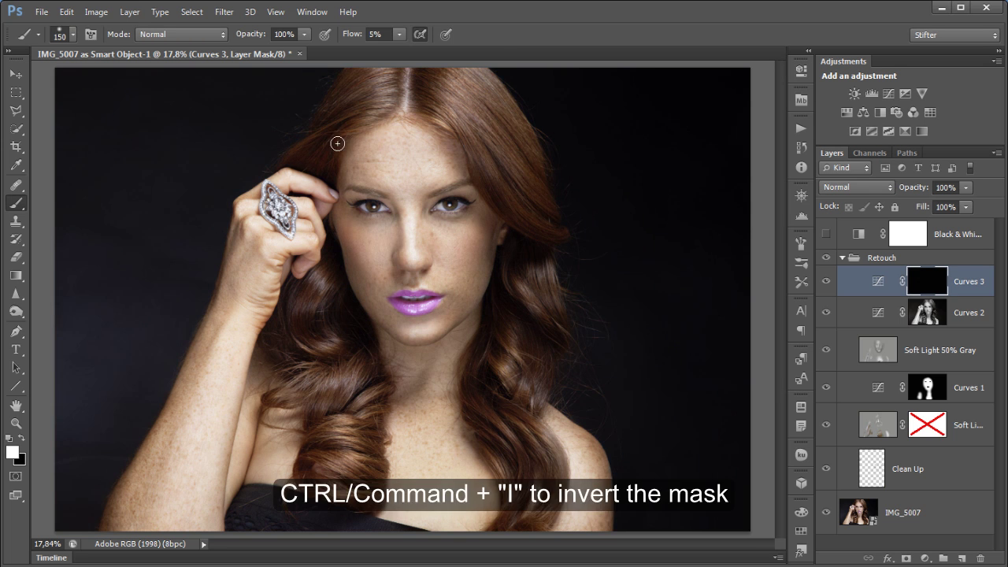
pyautogui.moveTo(488, 160); pyautogui.dragTo(511, 160)
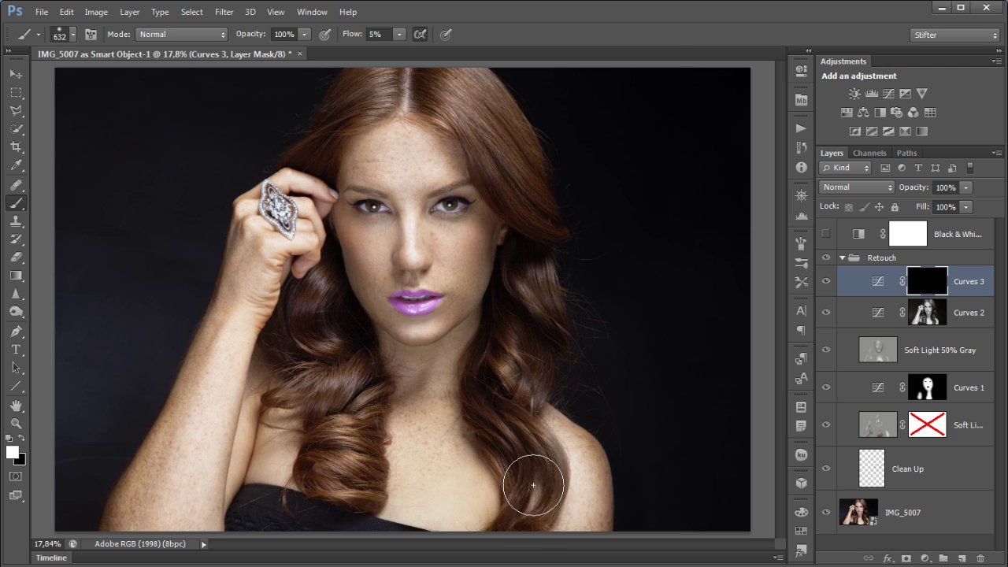
pyautogui.moveTo(349, 35); pyautogui.dragTo(463, 37)
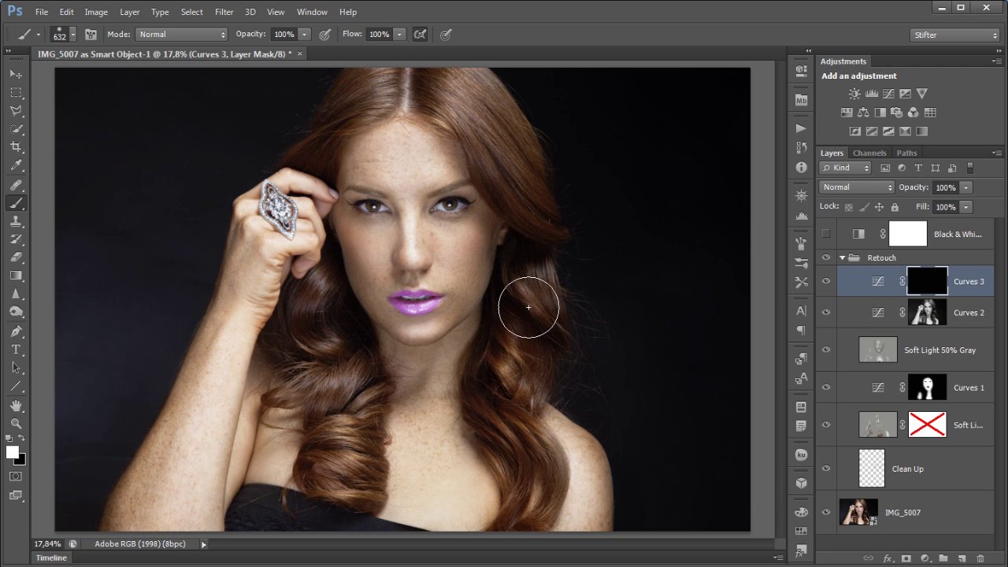
pyautogui.moveTo(497, 123)
pyautogui.mouseDown()
pyautogui.moveTo(447, 71)
pyautogui.moveTo(406, 87)
pyautogui.moveTo(386, 81)
pyautogui.moveTo(337, 115)
pyautogui.moveTo(315, 153)
pyautogui.moveTo(395, 67)
pyautogui.mouseUp()
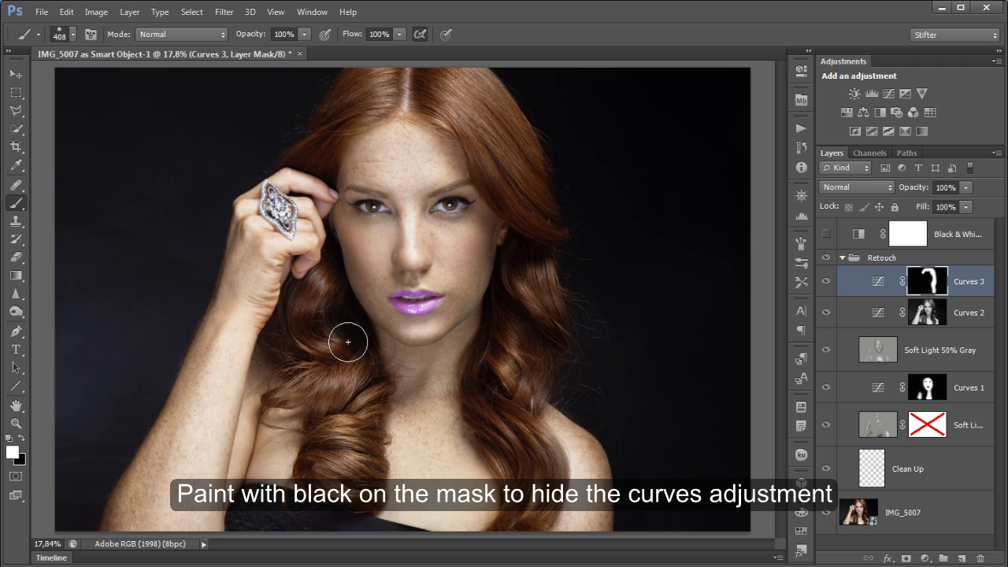
pyautogui.moveTo(317, 363)
pyautogui.mouseDown()
pyautogui.moveTo(333, 304)
pyautogui.moveTo(342, 473)
pyautogui.moveTo(328, 479)
pyautogui.moveTo(360, 410)
pyautogui.moveTo(346, 361)
pyautogui.moveTo(361, 382)
pyautogui.mouseUp()
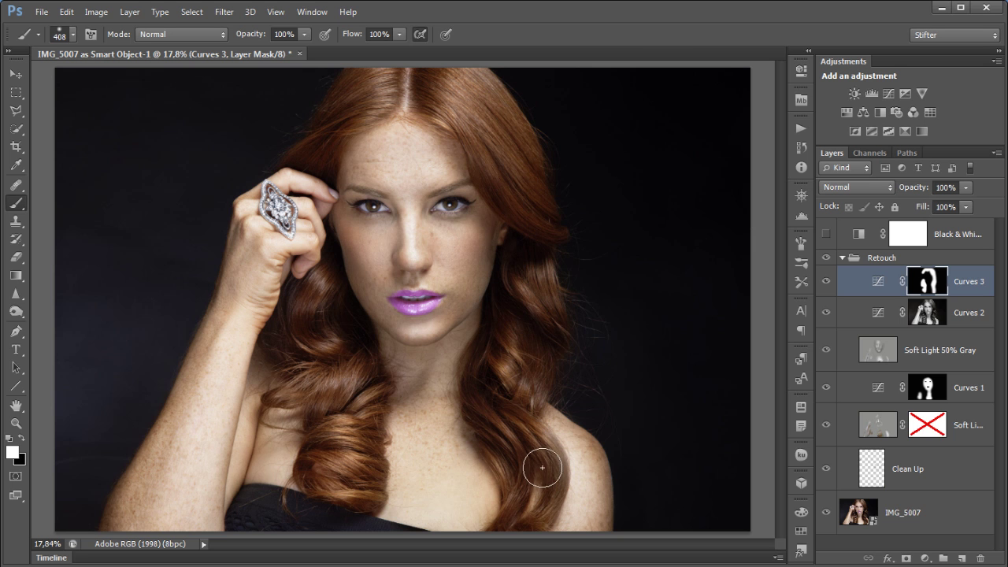
# Toggle the Curves 3 layer repeatedly to compare the hair color with and without it
pyautogui.click(825, 282)
pyautogui.click(825, 282)
pyautogui.click(825, 283)
pyautogui.click(825, 283)
pyautogui.scroll(1, 423, 78)
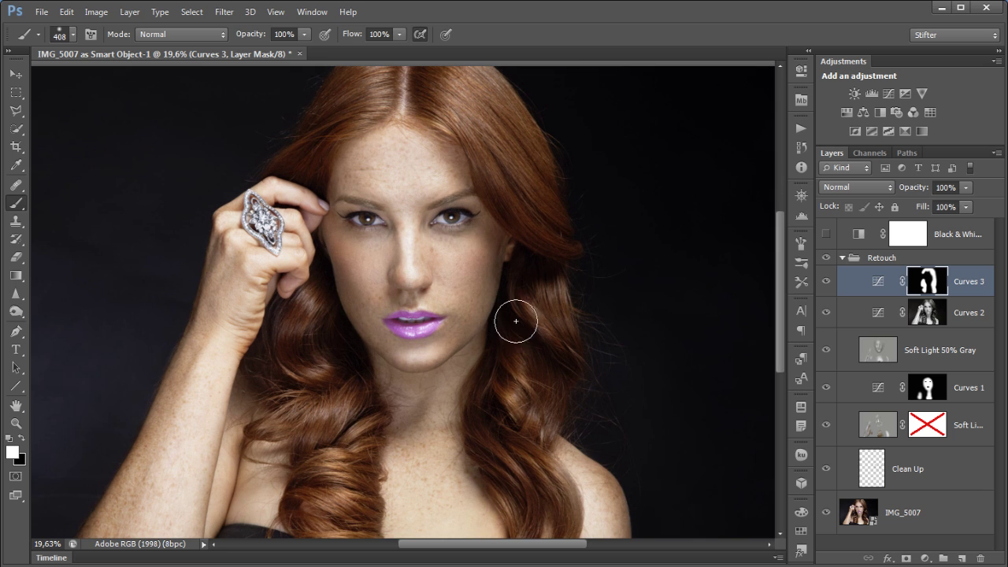
pyautogui.scroll(-2, 588, 279)
pyautogui.scroll(2, 588, 279)
pyautogui.scroll(-1, 587, 279)
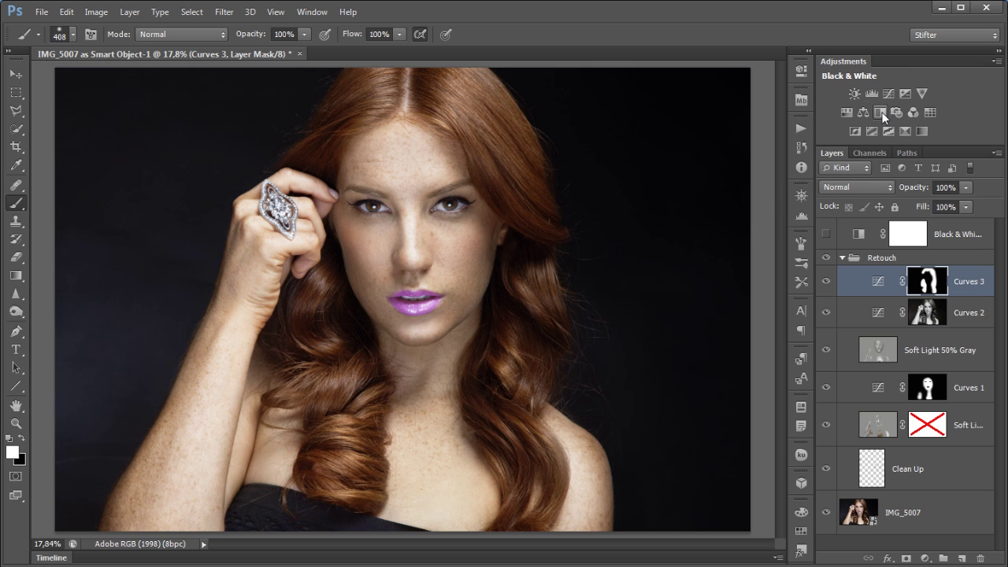
# Add a Hue/Saturation adjustment layer, target the Reds from a skin sample, set saturation to +15, and compare the effect
pyautogui.click(846, 113)
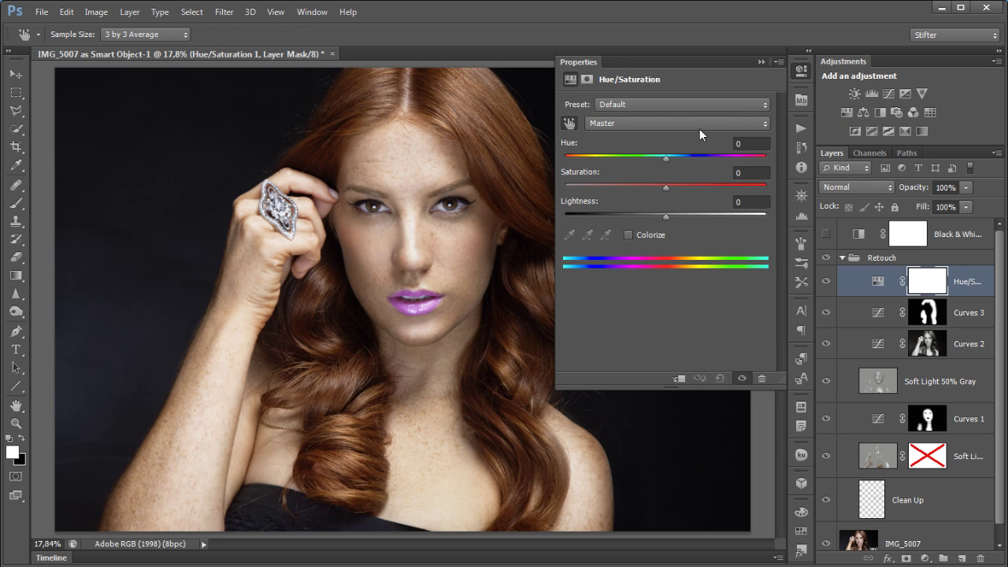
pyautogui.click(569, 123)
pyautogui.click(441, 173)
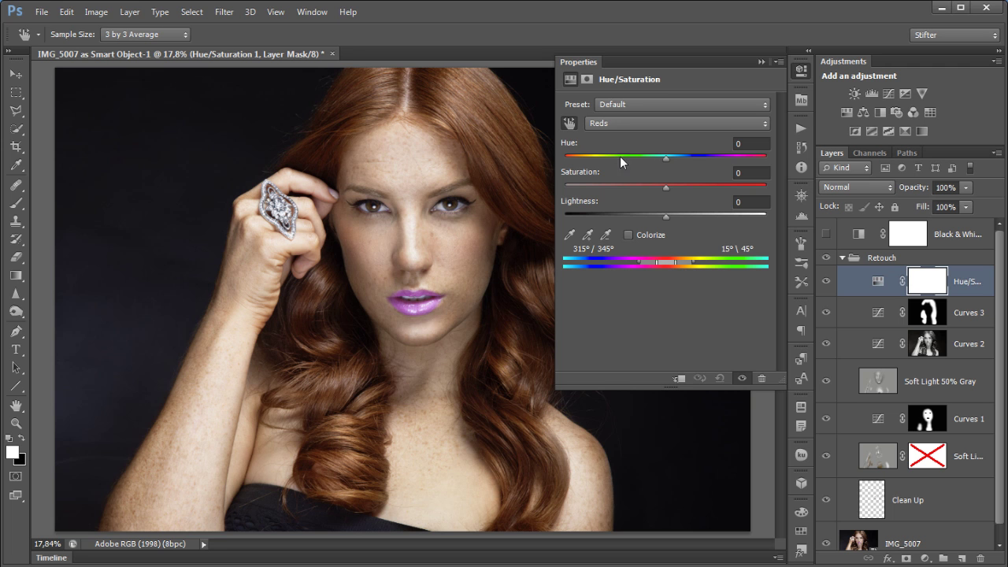
pyautogui.click(570, 125)
pyautogui.moveTo(664, 157); pyautogui.dragTo(682, 185)
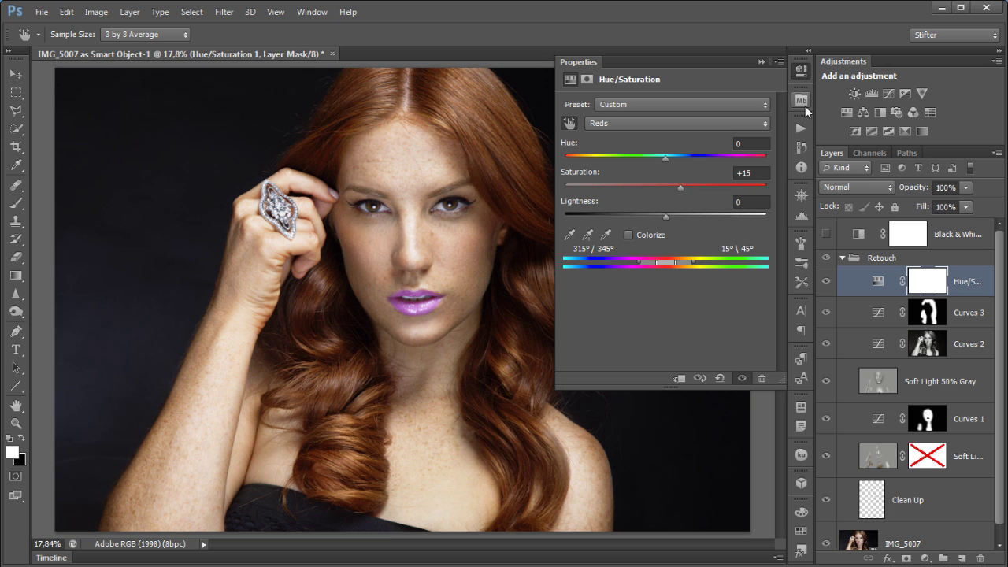
pyautogui.click(800, 70)
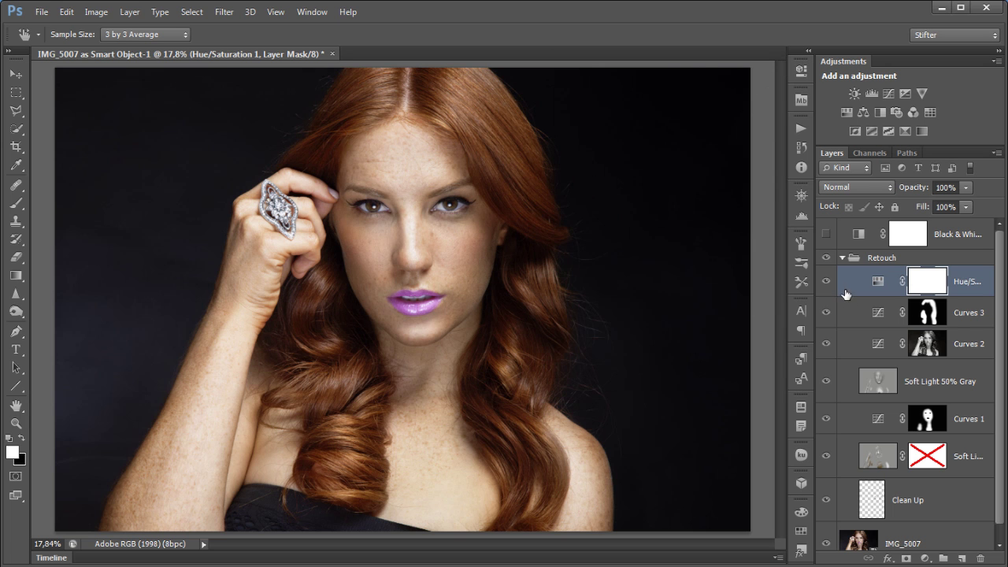
pyautogui.click(821, 282)
pyautogui.click(819, 285)
pyautogui.click(818, 286)
pyautogui.click(819, 286)
# Load the Curves 3 mask as a selection, fill it with black on the Hue/Saturation mask to exclude the hair, and compare
pyautogui.press('b')
pyautogui.keyDown('ctrl'); pyautogui.click(934, 314); pyautogui.keyUp('ctrl')
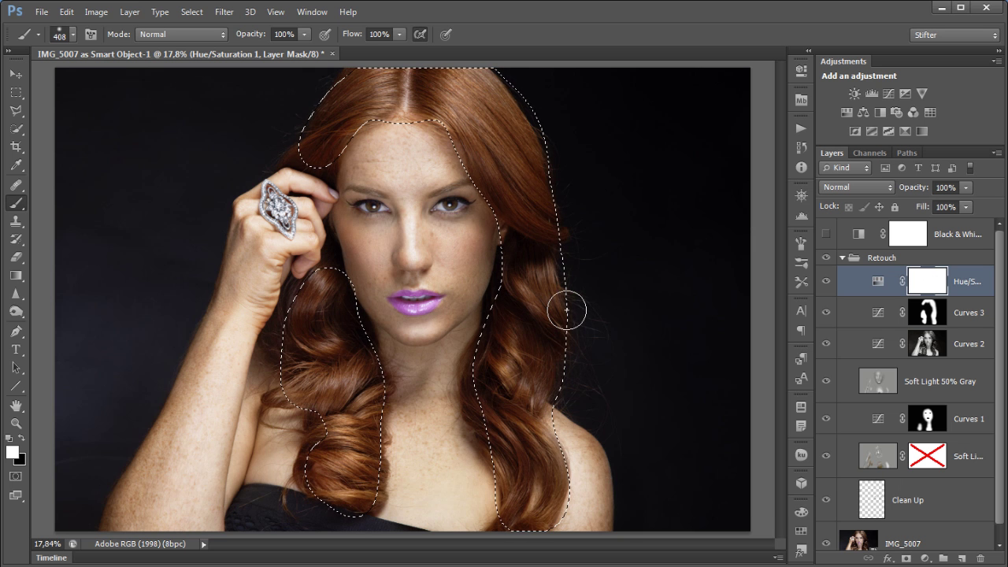
pyautogui.hotkey('ctrl', 'BackSpace')
pyautogui.hotkey('ctrl', 'd')
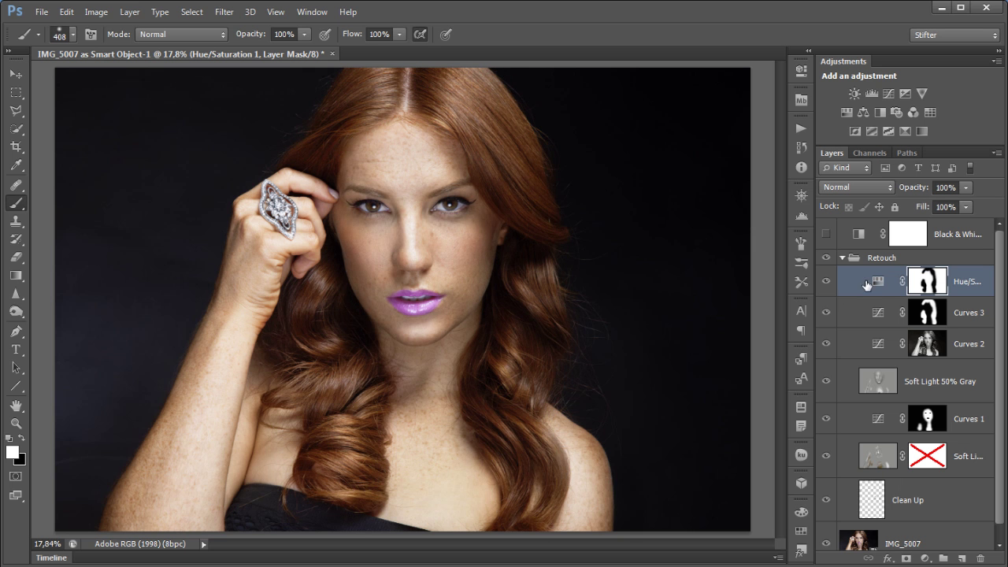
pyautogui.click(823, 281)
pyautogui.click(824, 281)
# Collapse the Retouch group, toggle its visibility to compare before and after, and expand it again
pyautogui.click(840, 258)
pyautogui.click(827, 259)
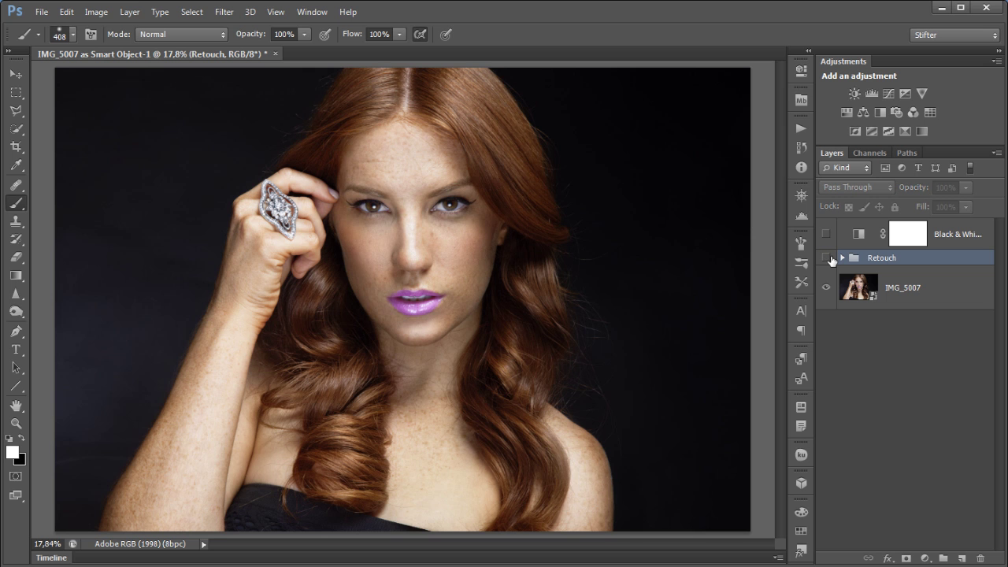
pyautogui.click(827, 258)
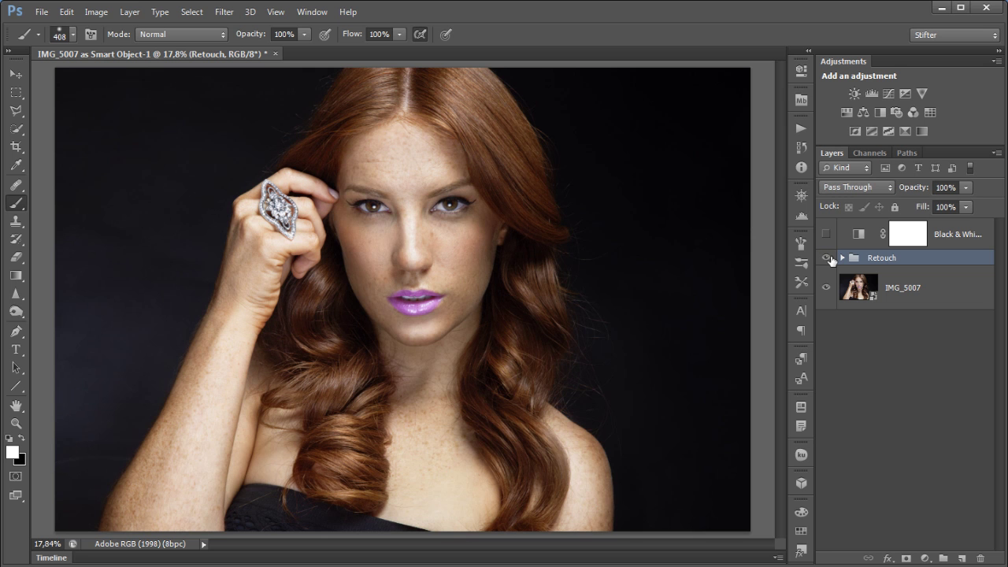
pyautogui.click(826, 258)
pyautogui.click(826, 258)
pyautogui.click(843, 258)
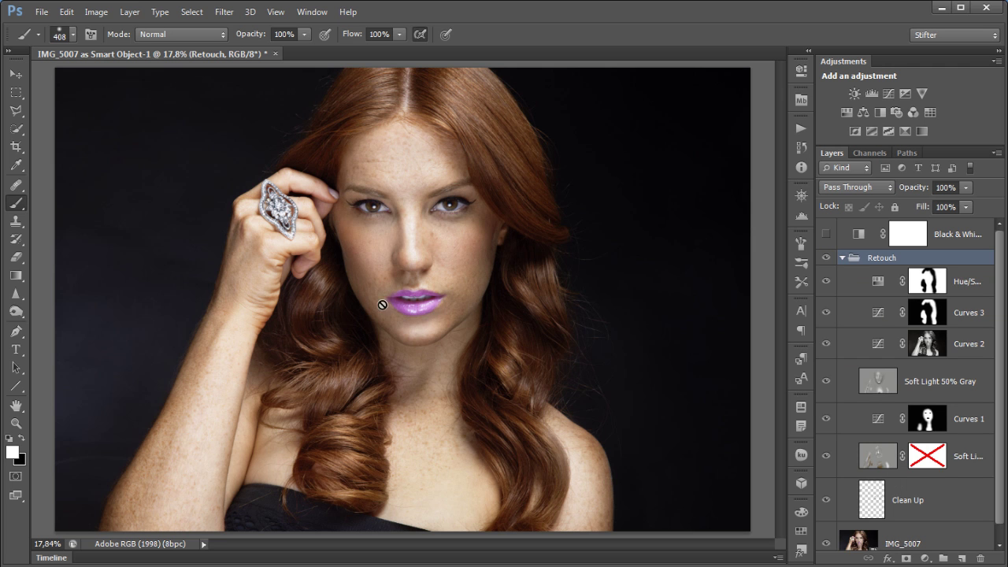
# Reduce the Soft Light 50% Gray layer's opacity to 75% and compare the image with and without the layer
pyautogui.click(827, 381)
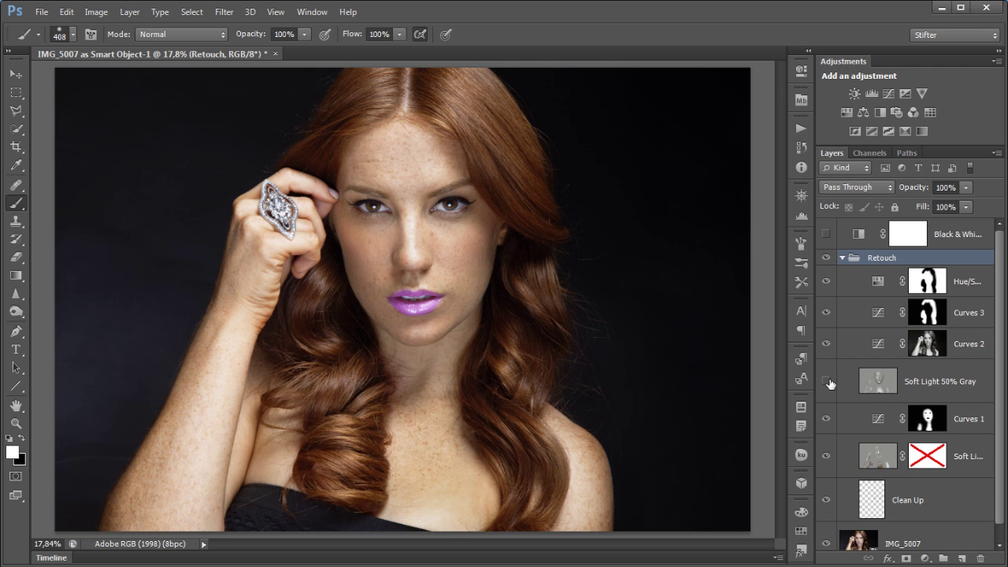
pyautogui.click(827, 382)
pyautogui.click(962, 384)
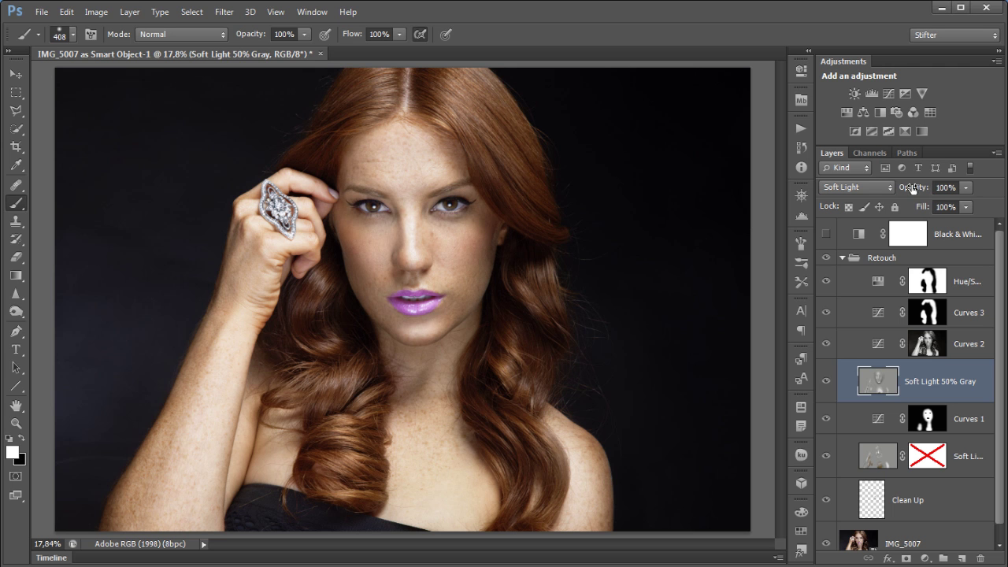
pyautogui.moveTo(911, 189); pyautogui.dragTo(819, 185)
pyautogui.click(826, 381)
pyautogui.click(826, 381)
pyautogui.click(826, 382)
pyautogui.click(826, 383)
# Add a Curves layer above Hue/Saturation, lowering midtone input 135 to output 121 and setting shadow input 35 to output 33
pyautogui.click(850, 288)
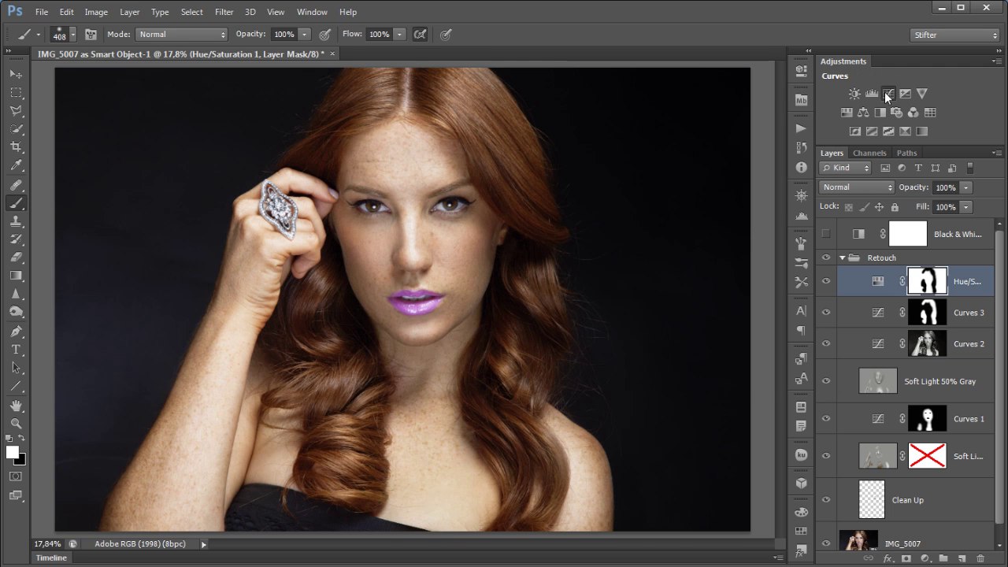
pyautogui.click(887, 93)
pyautogui.moveTo(629, 274); pyautogui.dragTo(680, 230)
pyautogui.click(615, 285)
pyautogui.moveTo(615, 285); pyautogui.dragTo(615, 286)
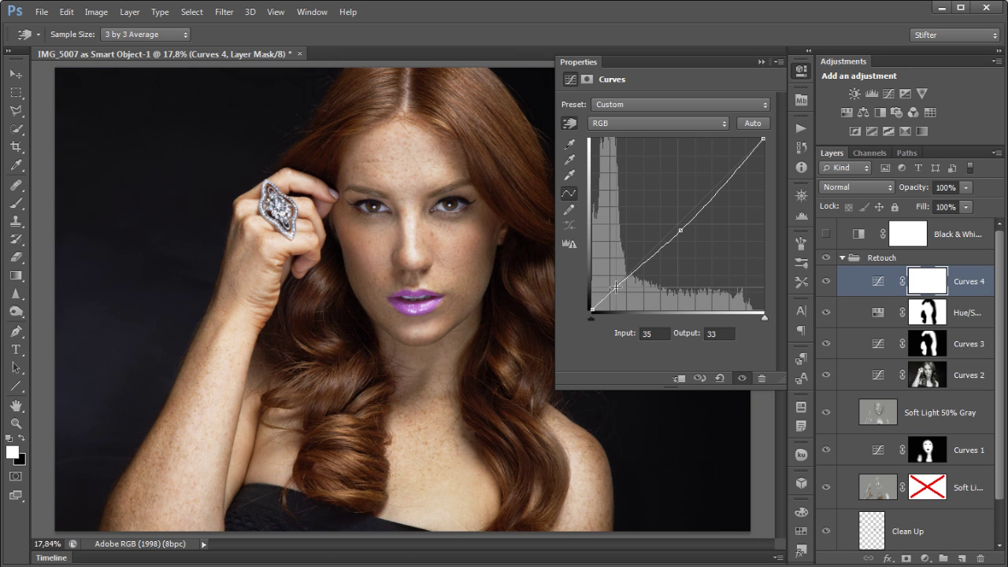
pyautogui.moveTo(681, 230); pyautogui.dragTo(682, 228)
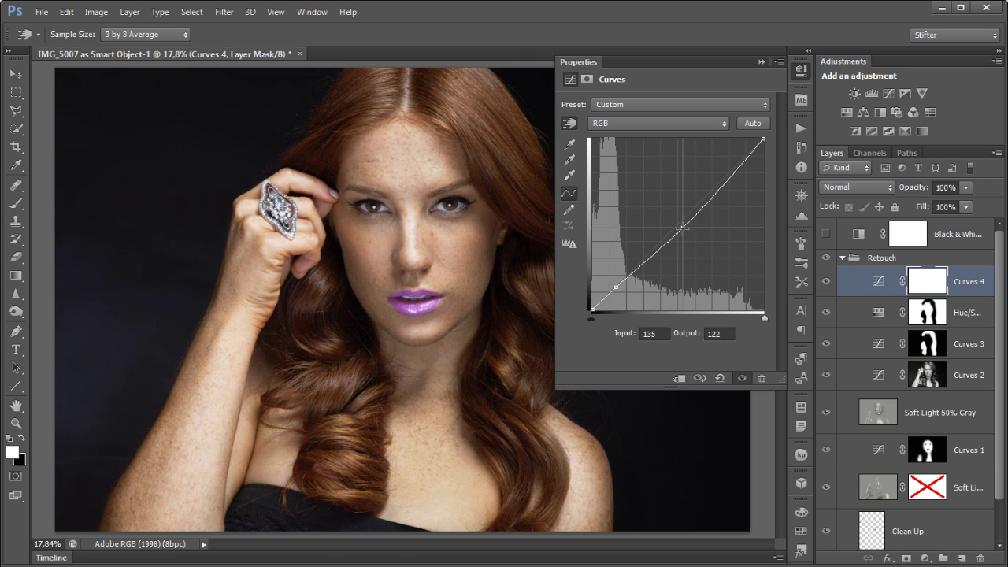
# Set the Curves 4 layer's blend mode to Luminosity and compare the image with and without the layer
pyautogui.click(859, 185)
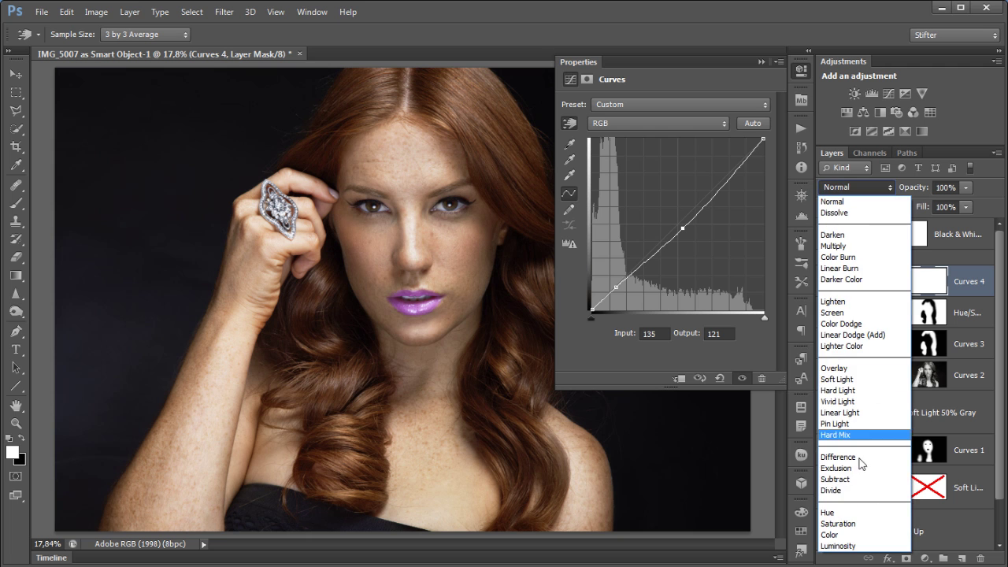
pyautogui.click(856, 545)
pyautogui.click(843, 156)
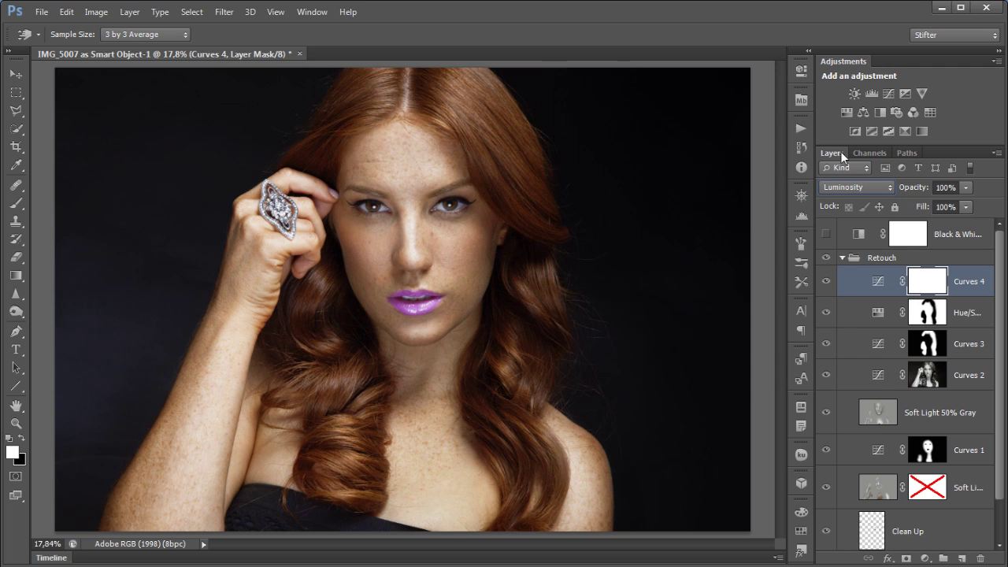
pyautogui.click(824, 281)
pyautogui.click(824, 281)
pyautogui.click(833, 189)
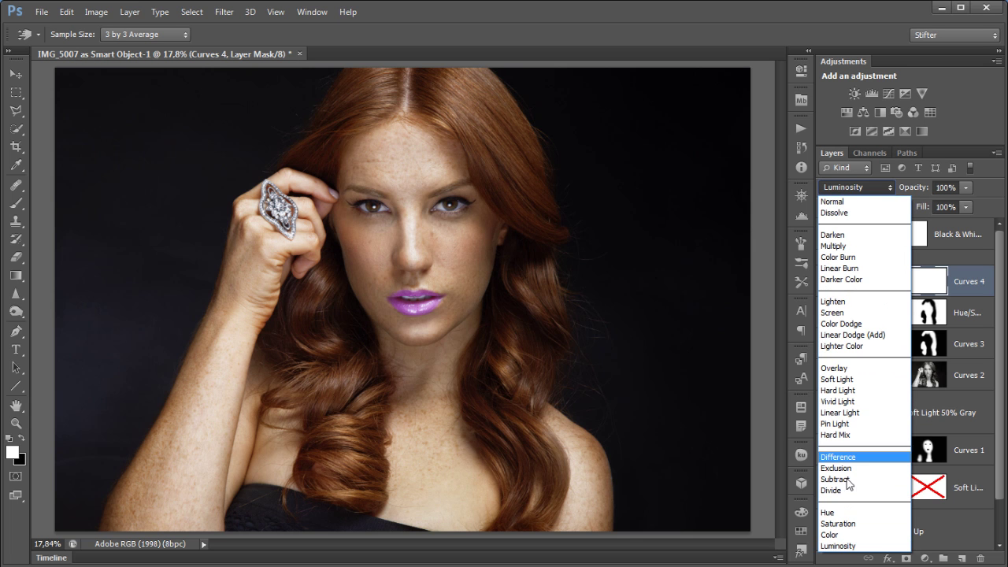
pyautogui.click(850, 546)
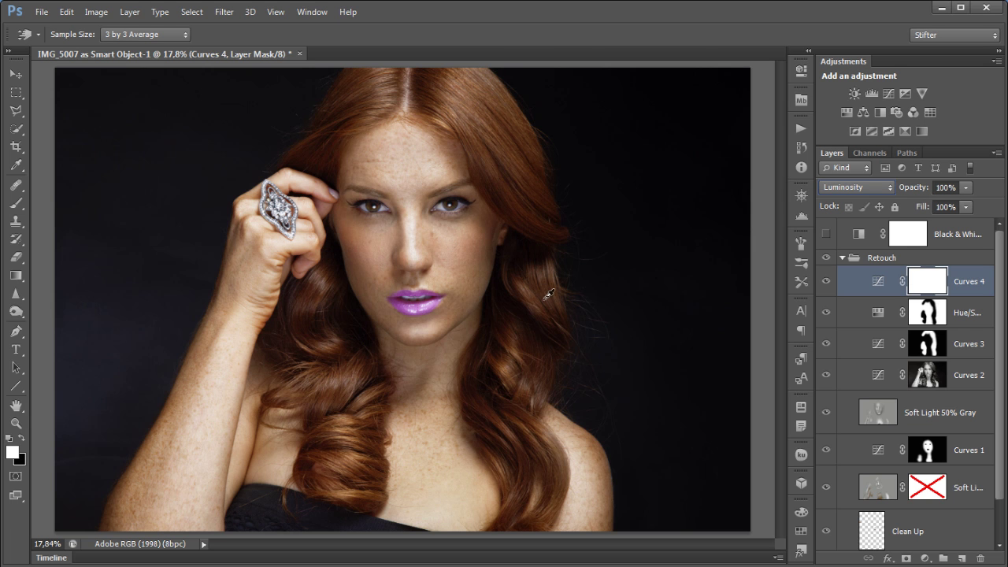
# Try the Color blend mode on the Curves 4 layer and restore Luminosity
pyautogui.click(856, 186)
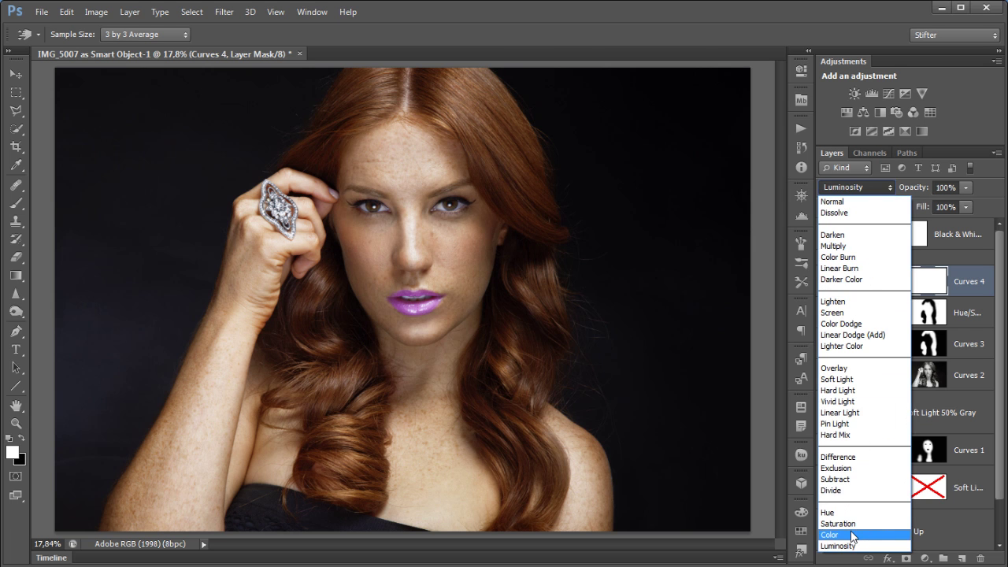
pyautogui.click(850, 537)
pyautogui.click(858, 187)
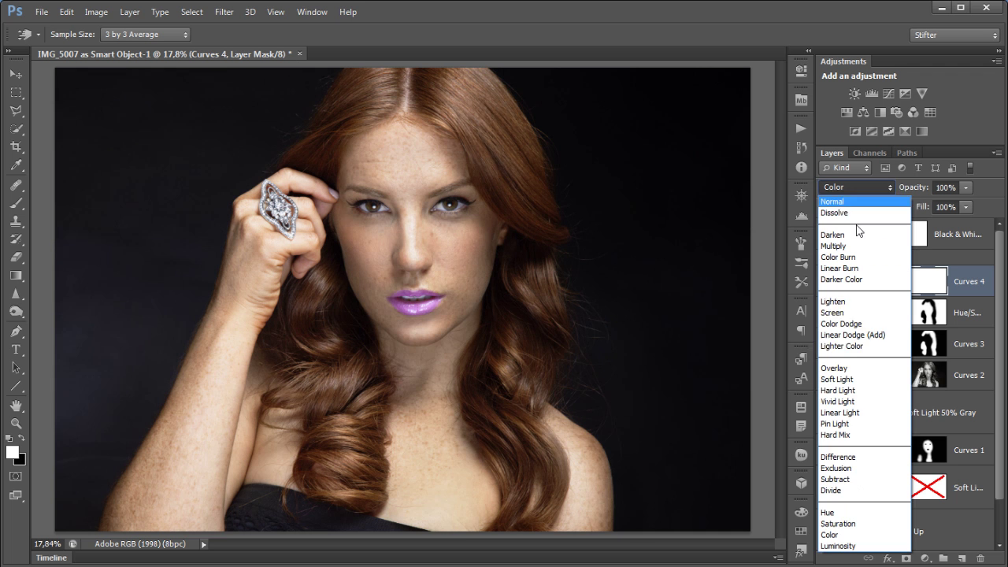
pyautogui.click(840, 546)
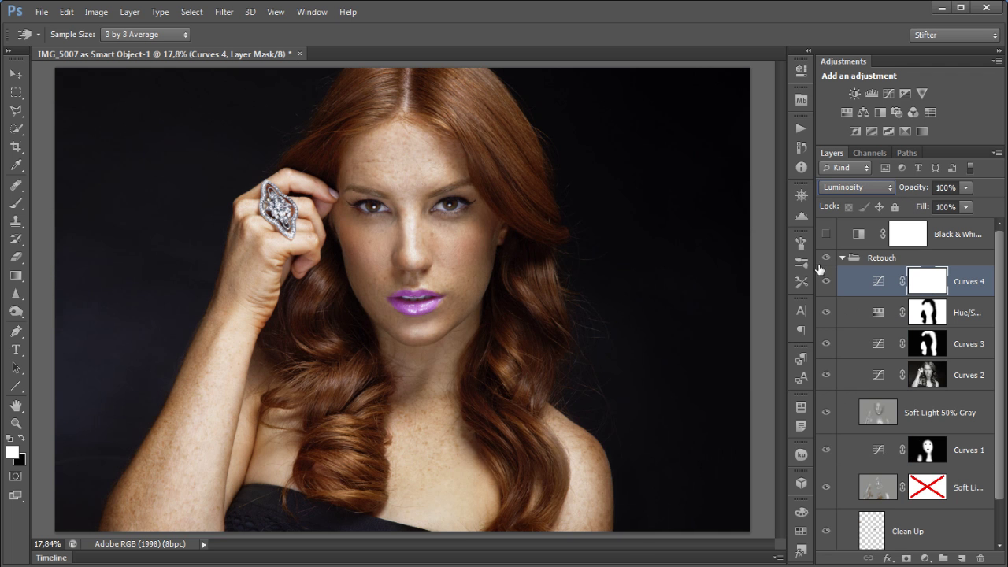
# Toggle the Curves 4, Soft Light 50% Gray, Curves 1, Curves 2 and lower Soft Light layers in turn to examine each contribution
pyautogui.click(825, 281)
pyautogui.click(824, 281)
pyautogui.click(824, 281)
pyautogui.click(824, 281)
pyautogui.click(826, 411)
pyautogui.click(826, 412)
pyautogui.click(826, 450)
pyautogui.click(826, 449)
pyautogui.click(826, 376)
pyautogui.click(826, 377)
pyautogui.click(825, 488)
pyautogui.click(826, 488)
# Delete the Hue/Saturation 1 layer's mask and the layer itself from the Retouch group
pyautogui.click(826, 315)
pyautogui.press('b')
pyautogui.click(855, 317)
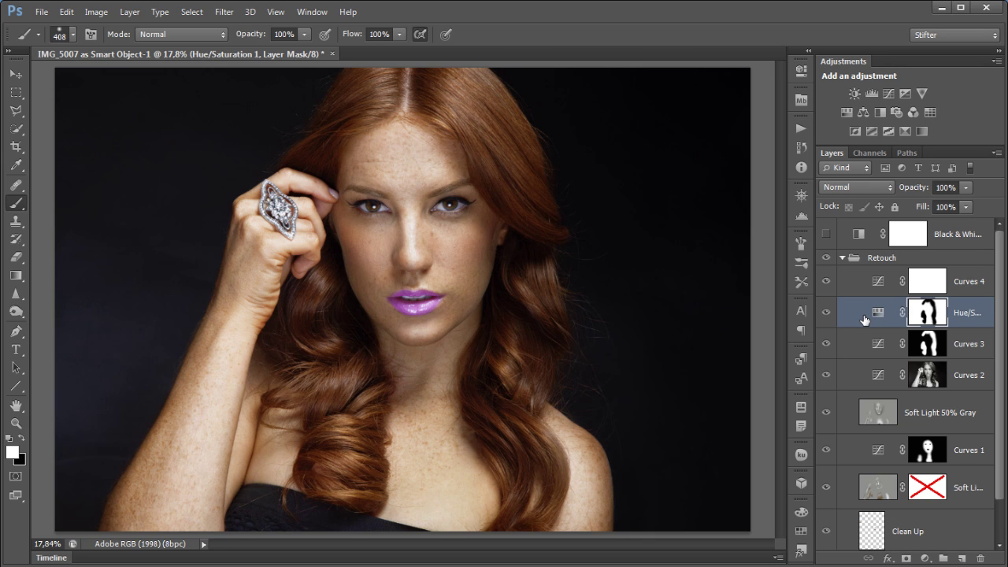
pyautogui.moveTo(926, 312); pyautogui.dragTo(980, 559)
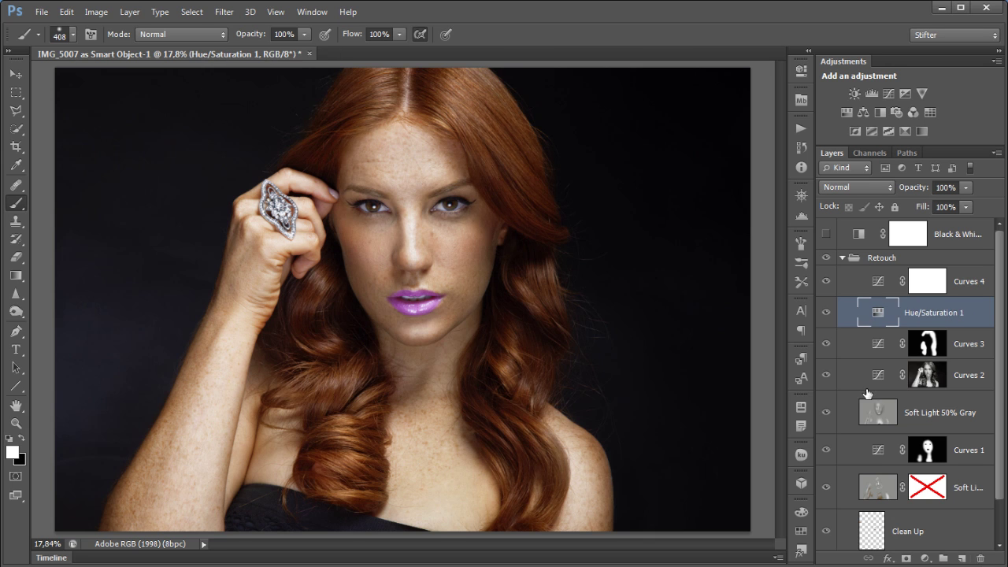
pyautogui.click(981, 558)
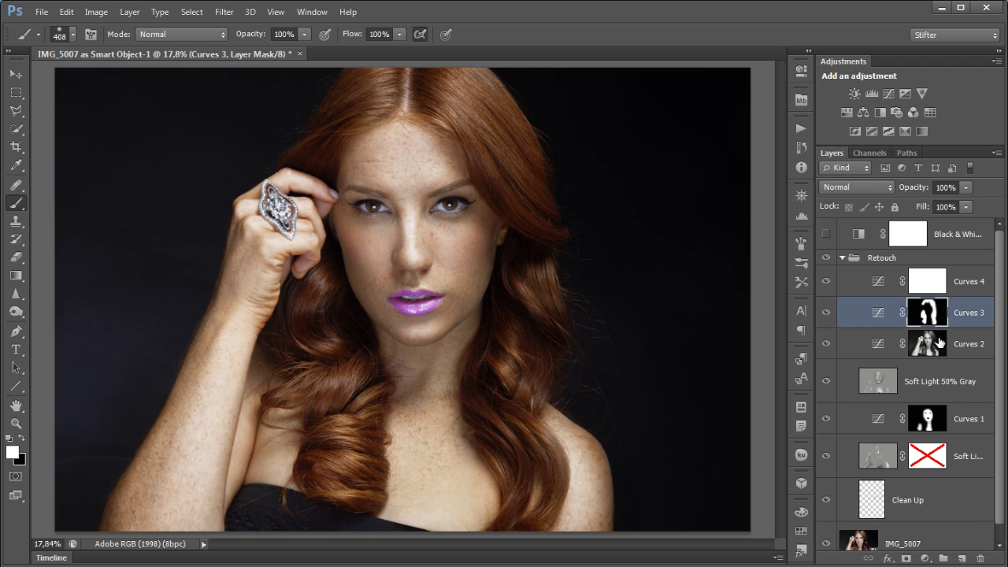
# Check the effect of Curves 4 and the Retouch group, and examine the face with the Soft Light 50% Gray layer selected
pyautogui.click(826, 282)
pyautogui.click(827, 258)
pyautogui.click(959, 383)
pyautogui.moveTo(575, 114); pyautogui.dragTo(270, 458)
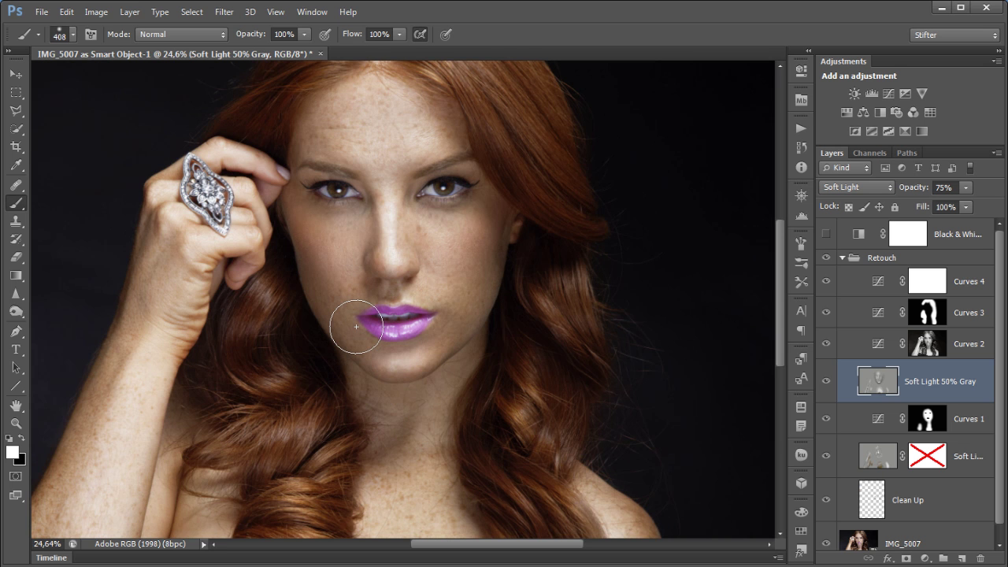
# Burn the face contour on the Soft Light 50% Gray layer with a 125 px black brush at 3% flow, and sample the skin tone beside the mouth
pyautogui.press('[')
pyautogui.press('[')
pyautogui.press('[')
pyautogui.press('[')
pyautogui.press('[')
pyautogui.press('[')
pyautogui.press('x')
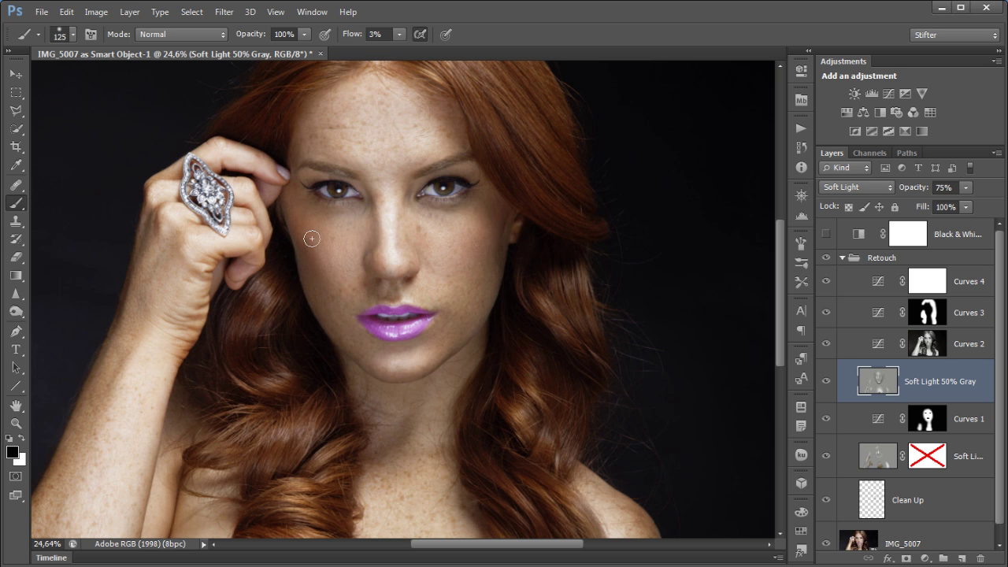
pyautogui.keyDown('alt'); pyautogui.click(363, 293); pyautogui.keyUp('alt')
# Dodge the forehead on the Soft Light 50% Gray layer with a 400 px white brush at 3% flow
pyautogui.press('d')
pyautogui.press('x')
pyautogui.press(']')
pyautogui.press(']')
pyautogui.press(']')
pyautogui.press(']')
pyautogui.press(']')
pyautogui.press(']')
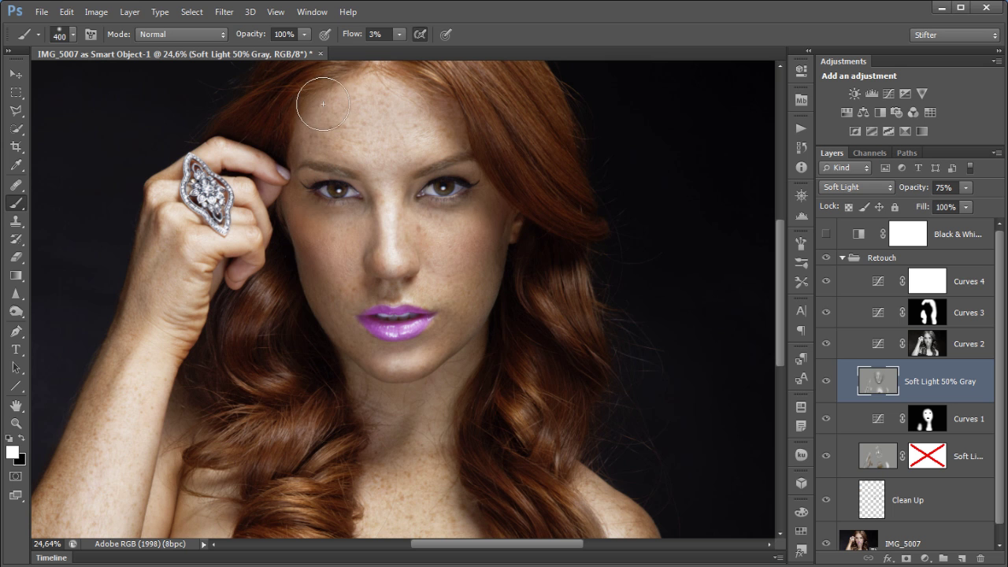
# Burn the edges of the forehead along the hairline with a 200 px black brush at 3% flow
pyautogui.press('[')
pyautogui.press('[')
pyautogui.press('[')
pyautogui.press('x')
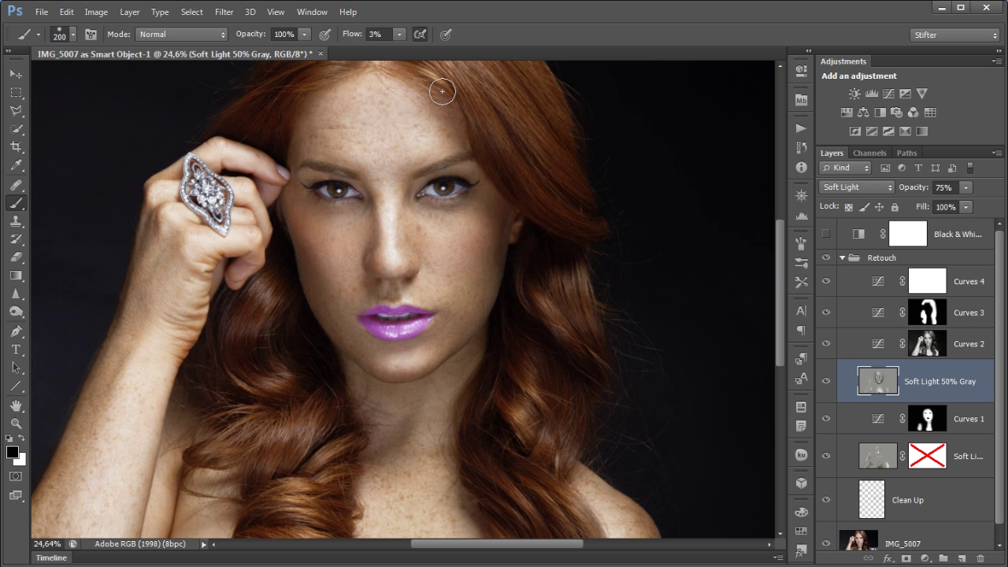
# Darken the eyebrows on the Soft Light 50% Gray layer with a 35 px black brush at 5% flow
pyautogui.moveTo(239, 133); pyautogui.dragTo(520, 258)
pyautogui.press('[')
pyautogui.press('[')
pyautogui.press('[')
pyautogui.press('[')
pyautogui.press('[')
pyautogui.press('[')
pyautogui.press('[')
pyautogui.press('[')
pyautogui.press('[')
pyautogui.press('[')
pyautogui.press('[')
pyautogui.press('[')
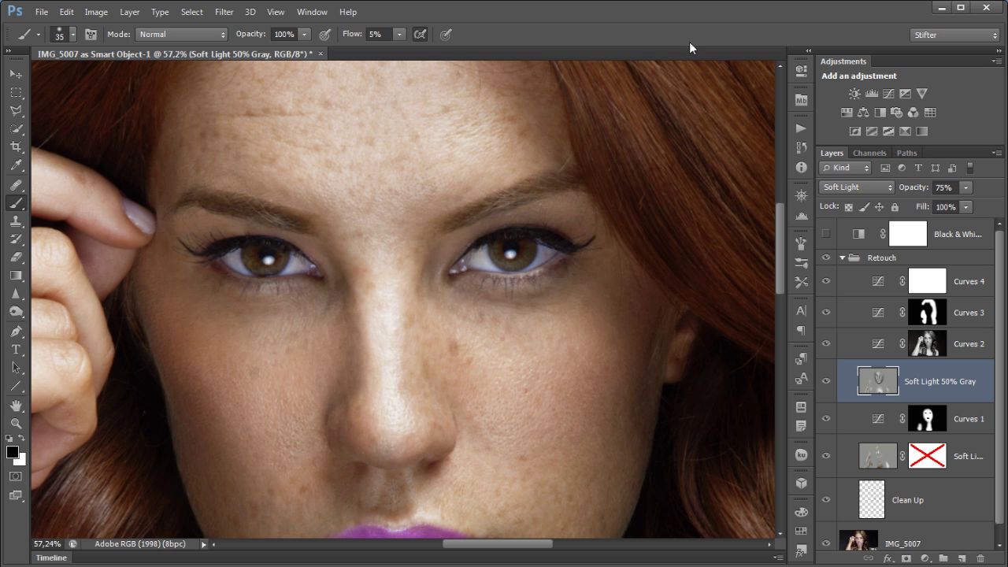
# Dodge beside the nose in white and burn the upper forehead in black with a 175 px brush at 5% flow
pyautogui.hotkey('ctrl', '0')
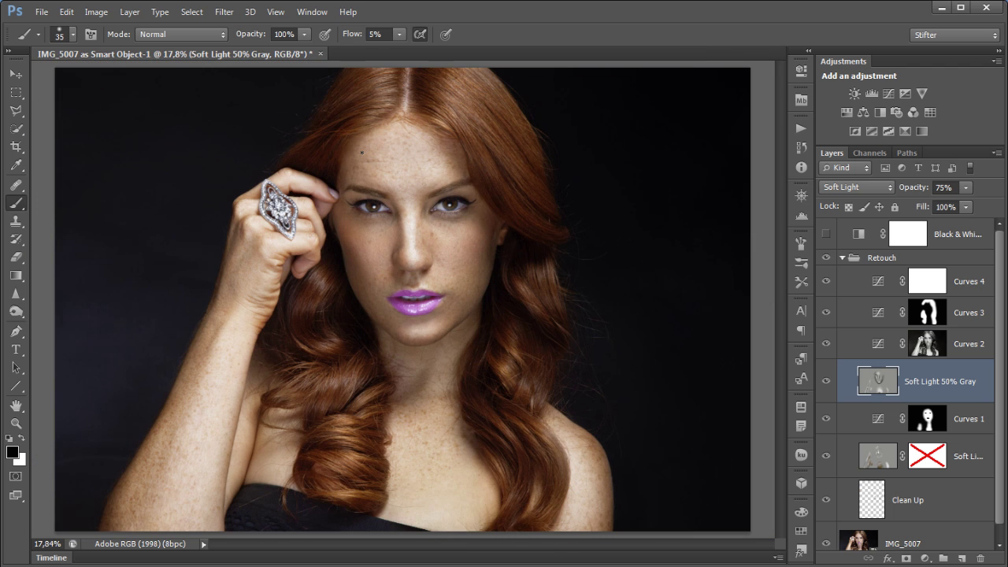
pyautogui.press(']')
pyautogui.press('x')
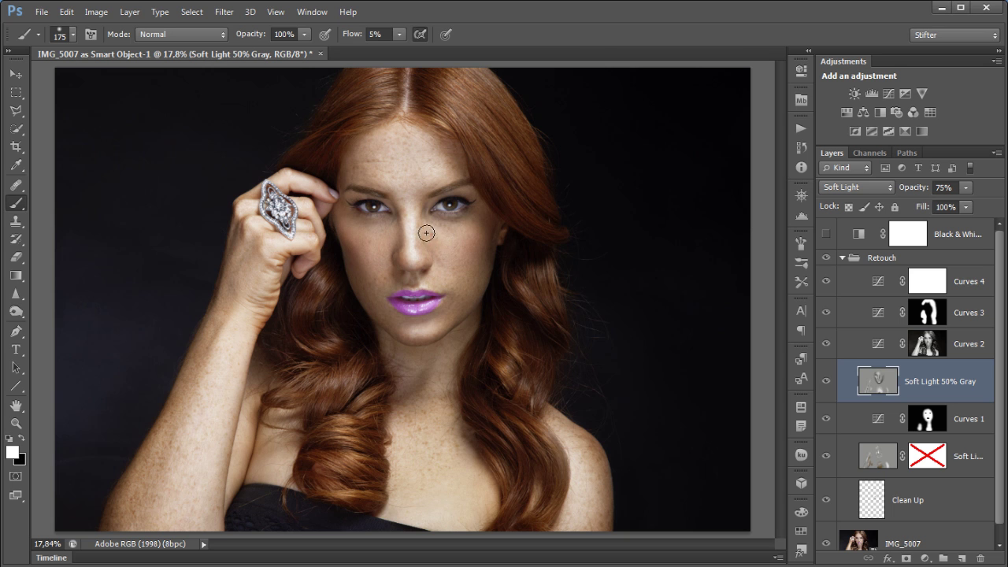
pyautogui.press('x')
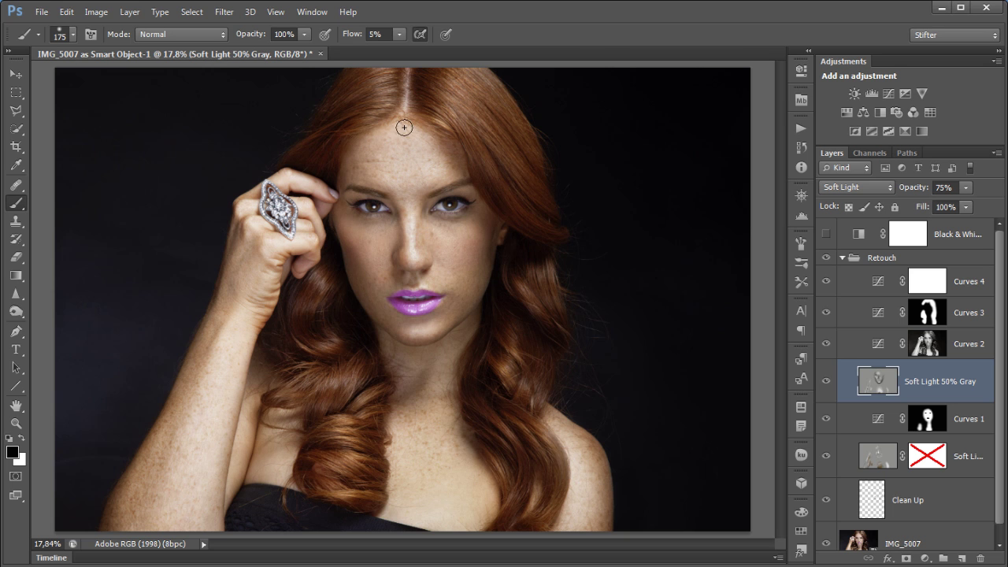
pyautogui.moveTo(350, 165); pyautogui.dragTo(438, 148)
# Compare the image with and without the Soft Light 50% Gray layer, and isolate that layer to examine its strokes
pyautogui.click(826, 376)
pyautogui.click(827, 379)
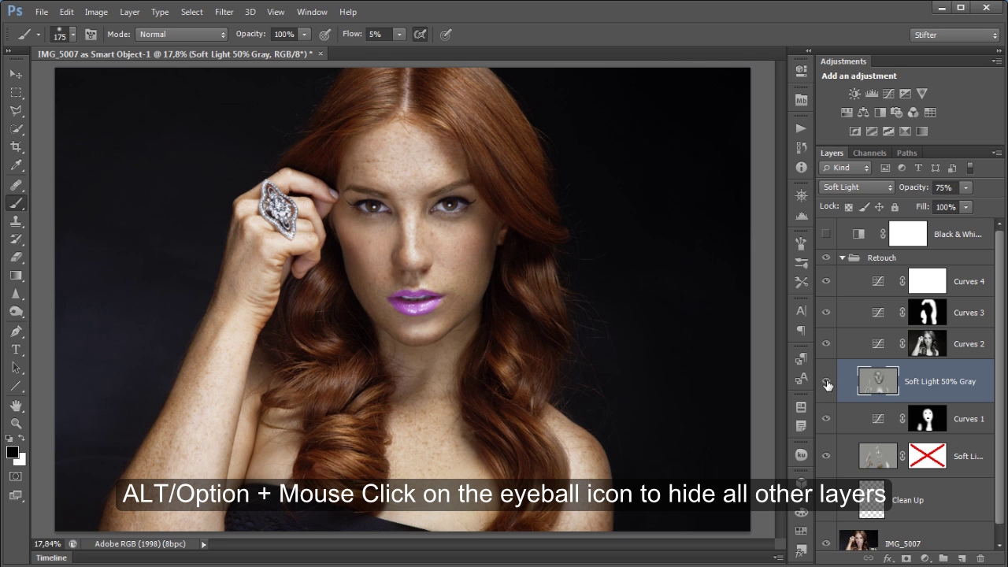
pyautogui.keyDown('alt'); pyautogui.click(826, 382); pyautogui.keyUp('alt')
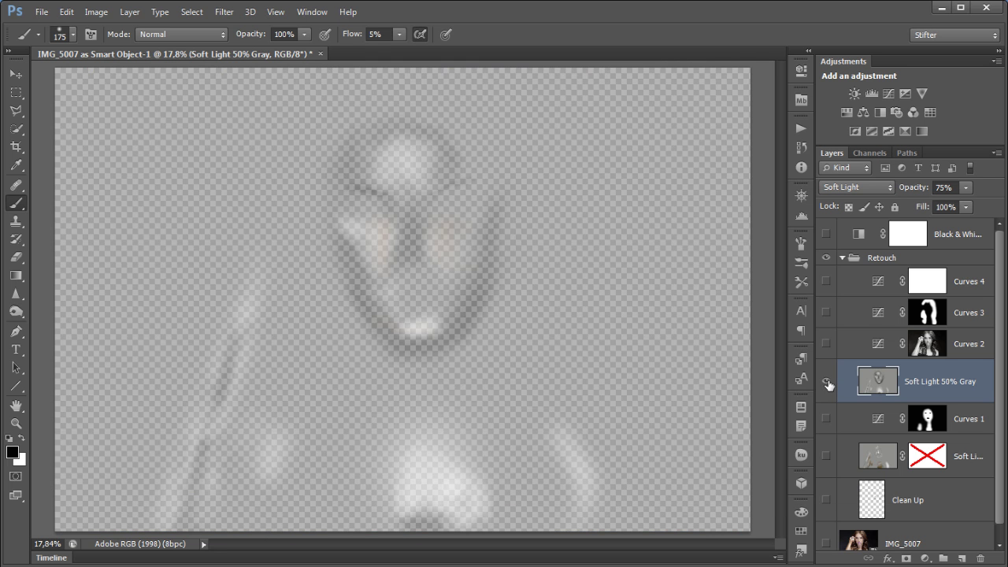
# Raise the isolated Soft Light 50% Gray layer's opacity to 100% to inspect the painted strokes, and restore it to 75%
pyautogui.moveTo(914, 191); pyautogui.dragTo(998, 198)
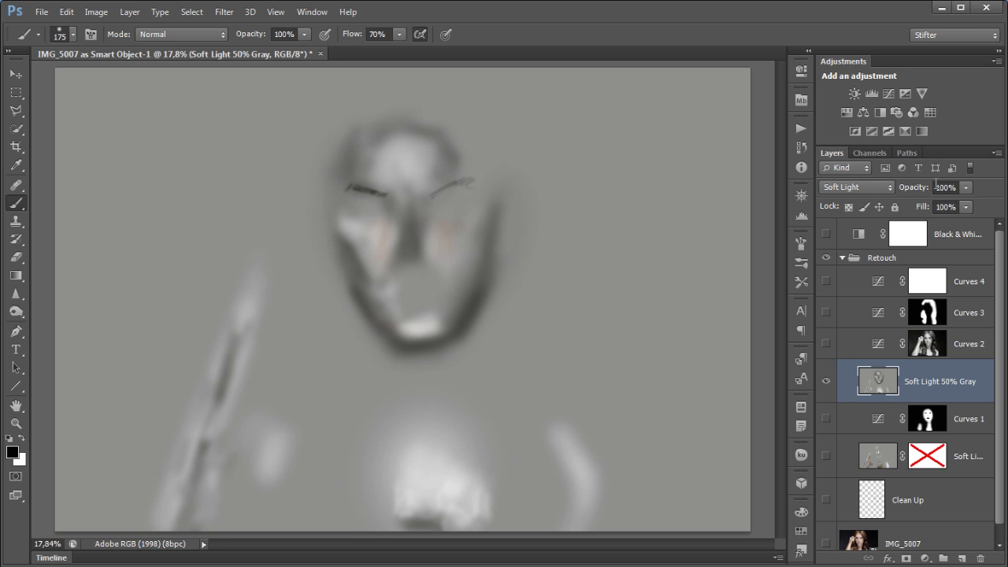
pyautogui.click(918, 189)
pyautogui.write('75')
pyautogui.press('Return')
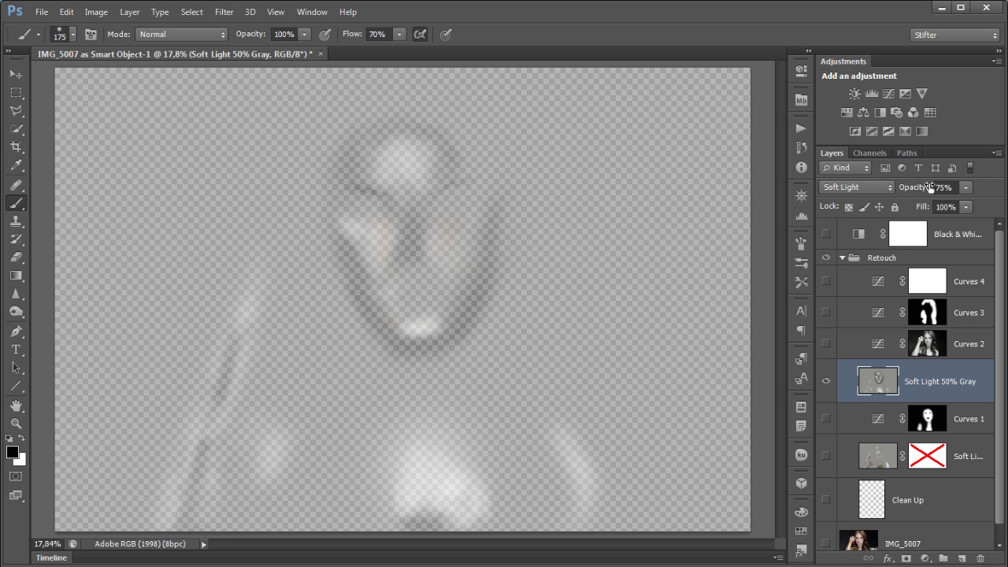
# Restore the visibility of the hidden retouching layers and compare the photo with and without the Soft Light 50% Gray layer
pyautogui.click(870, 192)
pyautogui.click(905, 382)
pyautogui.keyDown('alt'); pyautogui.click(818, 382); pyautogui.keyUp('alt')
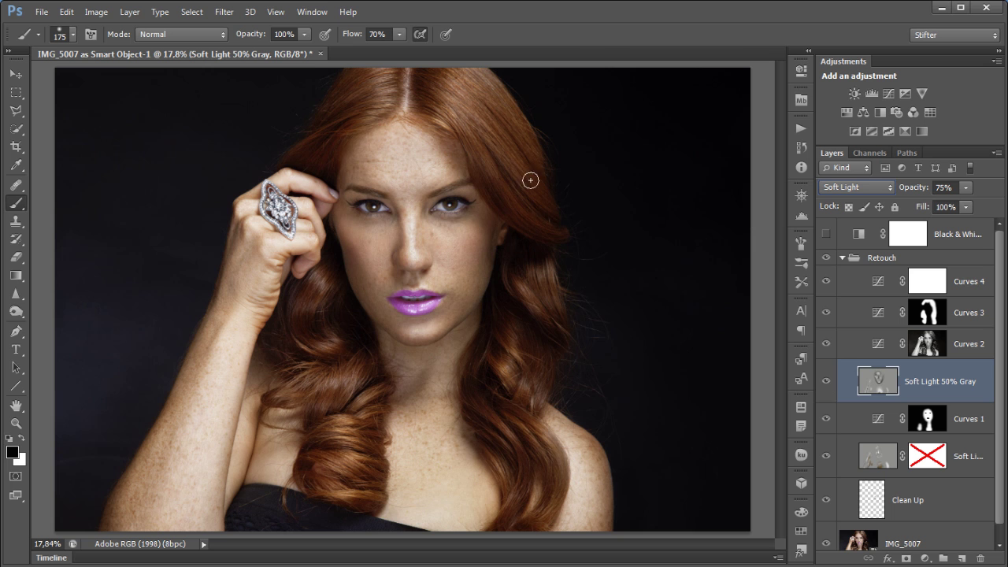
pyautogui.click(827, 381)
pyautogui.click(826, 381)
# Try darkening the chest with a 600 px black brush on the Soft Light 50% Gray layer, and undo the stroke
pyautogui.press(']')
pyautogui.press(']')
pyautogui.press(']')
pyautogui.press(']')
pyautogui.press(']')
pyautogui.press(']')
pyautogui.moveTo(410, 488); pyautogui.dragTo(428, 476)
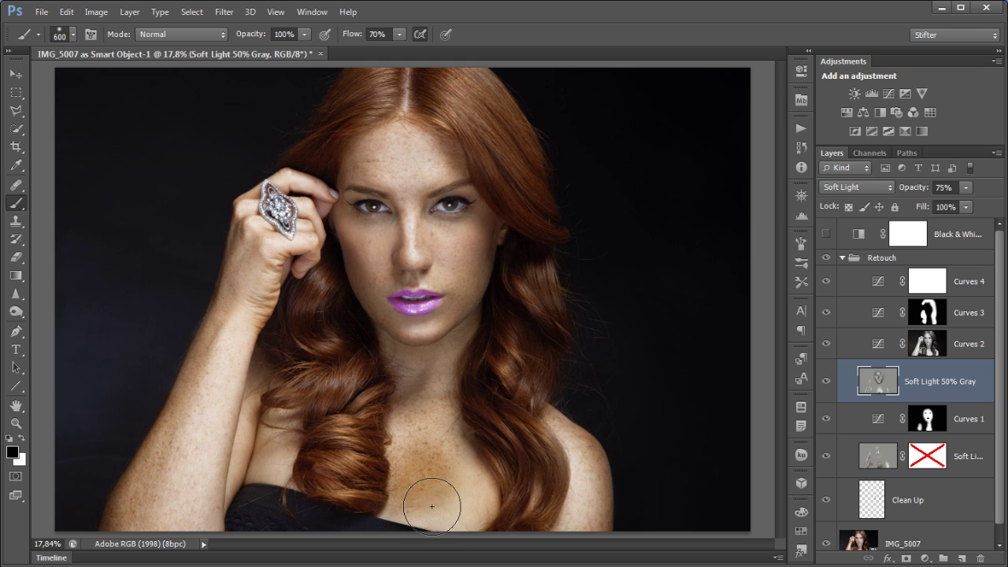
pyautogui.hotkey('ctrl', 'z')
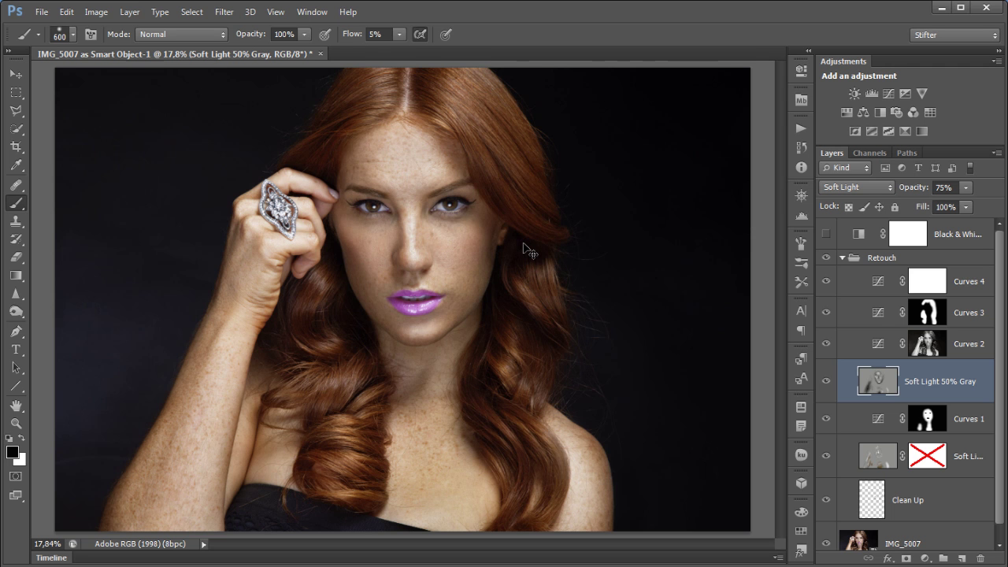
# Brighten the lower chest on the Soft Light 50% Gray layer with a 200 px white brush at 5% flow
pyautogui.hotkey('ctrl', '-')
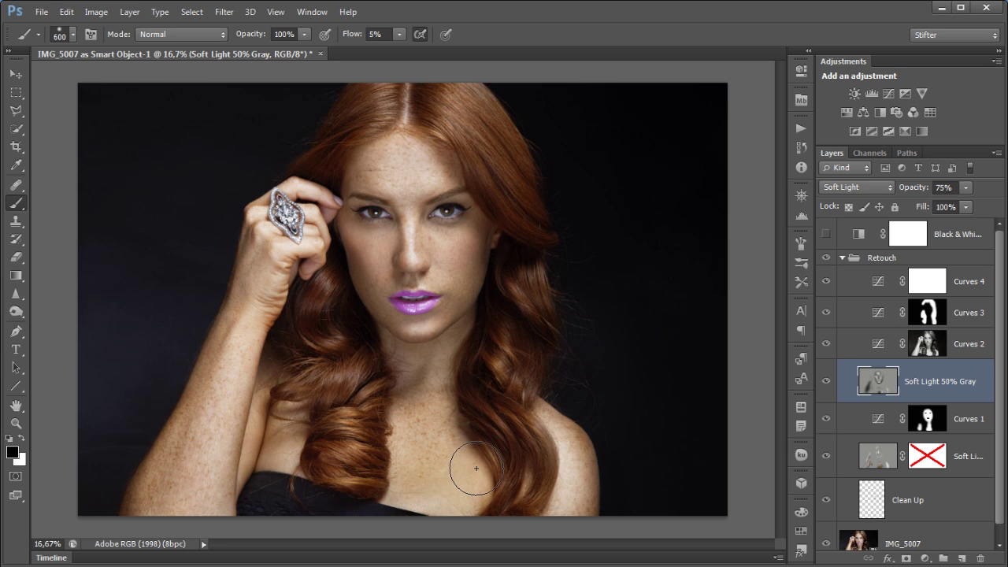
pyautogui.press('[')
pyautogui.press('[')
pyautogui.press('[')
pyautogui.press('[')
pyautogui.press('x')
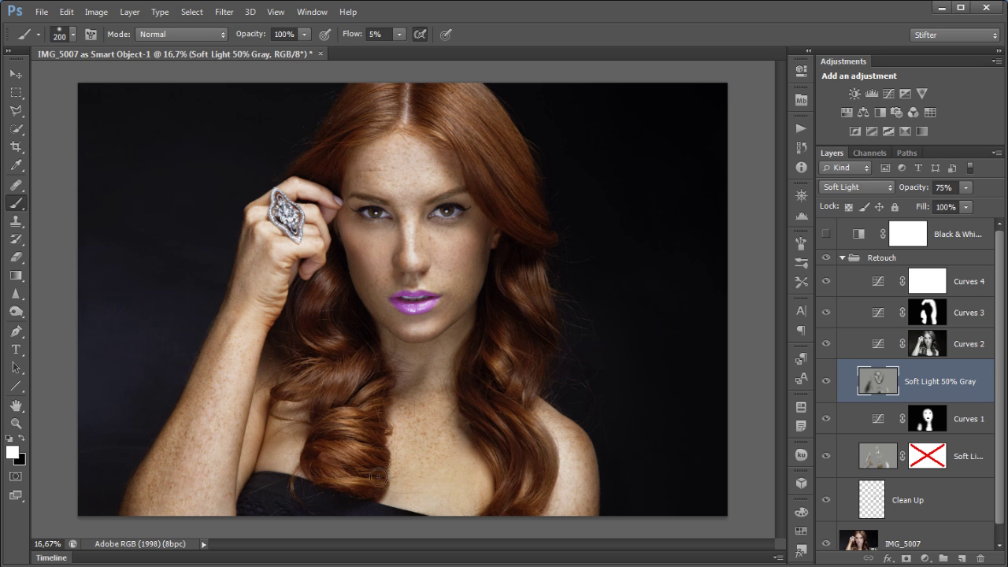
pyautogui.moveTo(485, 484)
pyautogui.mouseDown()
pyautogui.moveTo(489, 493)
pyautogui.moveTo(468, 504)
pyautogui.mouseUp()
pyautogui.press('x')
# Add a Vibrance adjustment layer above Curves 4, slightly lowering the vibrance and slightly raising the saturation
pyautogui.click(962, 282)
pyautogui.press('x')
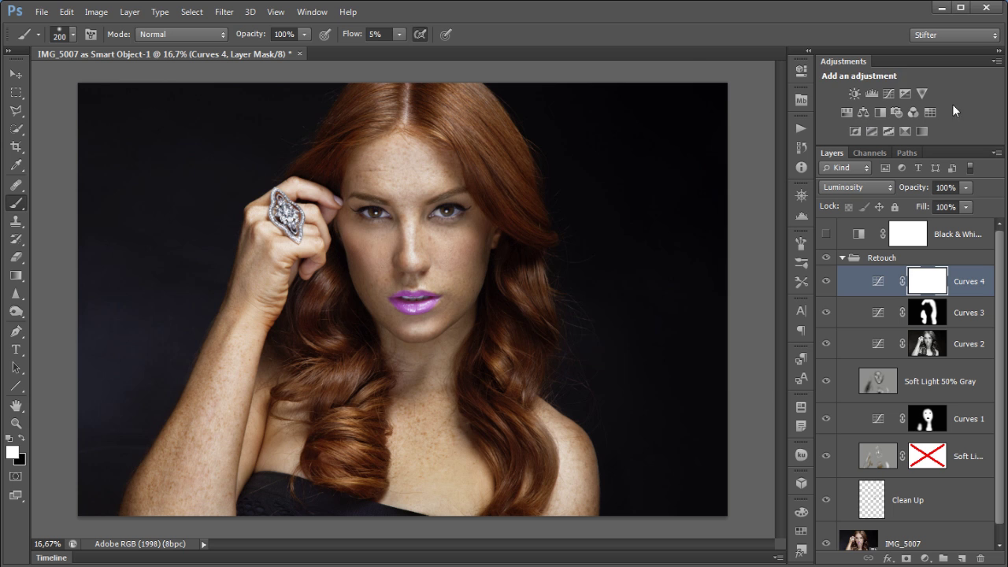
pyautogui.click(923, 93)
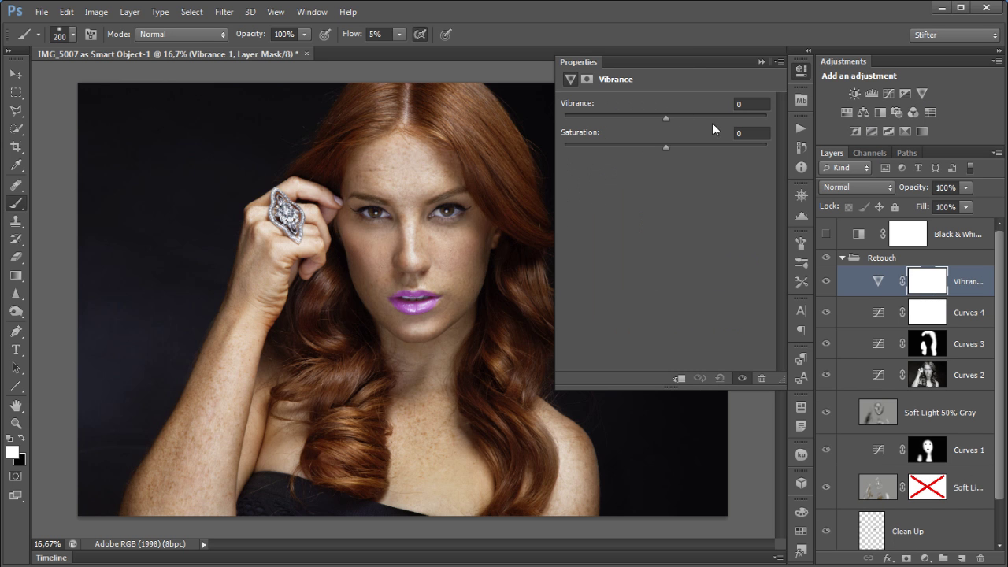
pyautogui.moveTo(667, 117); pyautogui.dragTo(684, 149)
pyautogui.moveTo(642, 120); pyautogui.dragTo(646, 118)
pyautogui.click(804, 75)
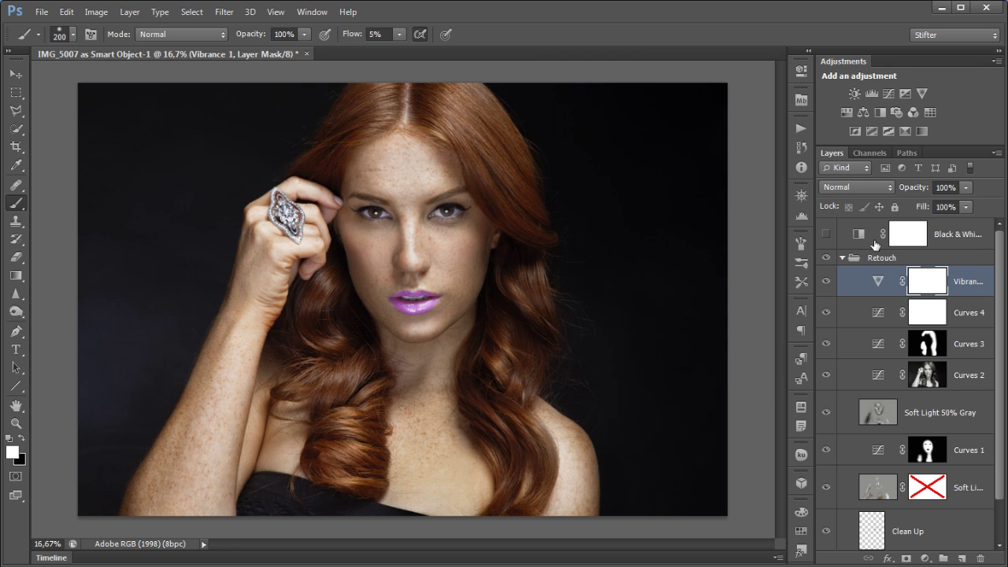
# Compare the photo with and without the Vibrance adjustment layer
pyautogui.click(826, 281)
pyautogui.click(826, 281)
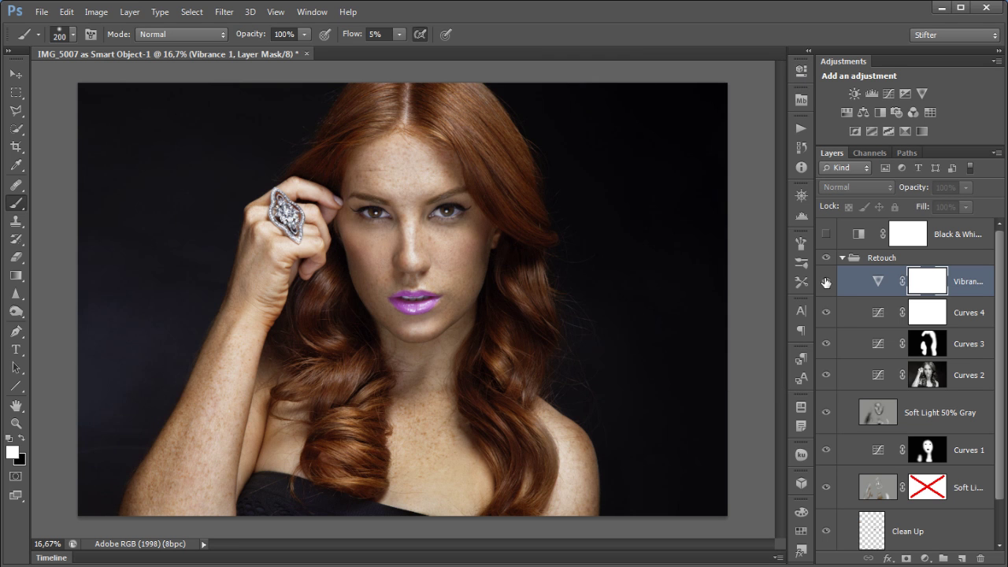
pyautogui.click(826, 282)
pyautogui.click(826, 281)
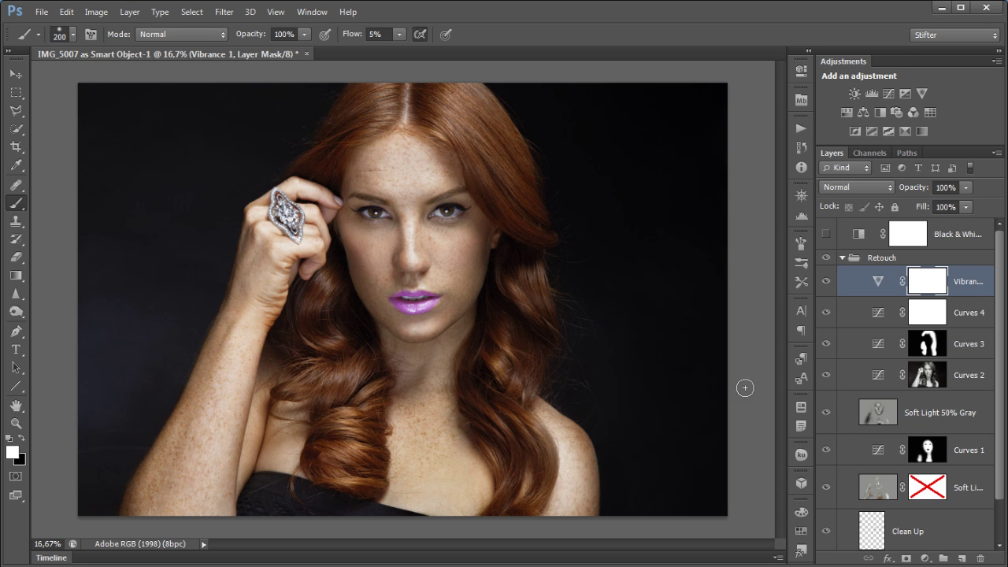
# Deepen the shading on the arm, hand and face on the Soft Light 50% Gray layer with a 200 px brush at 5% flow
pyautogui.click(874, 409)
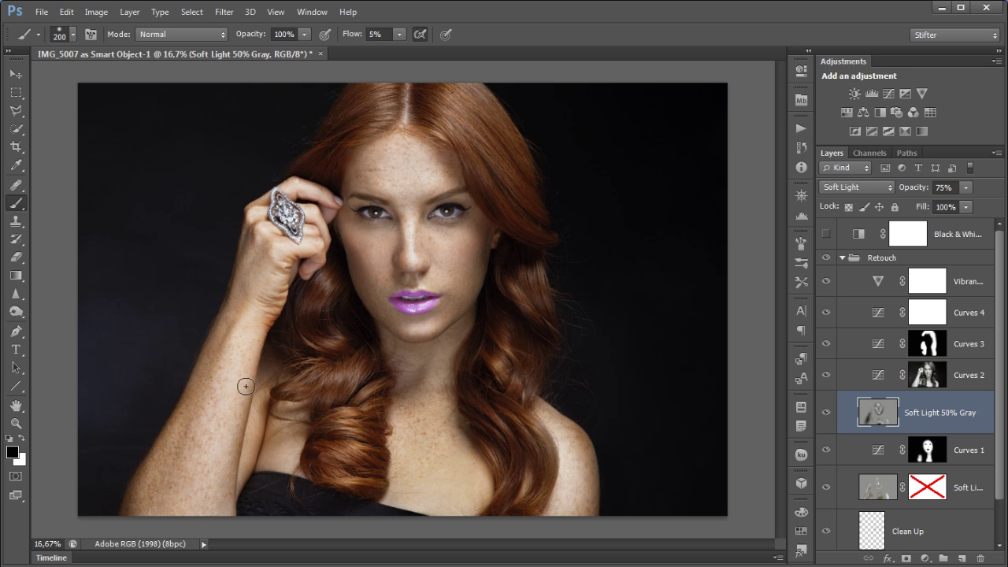
pyautogui.moveTo(371, 178); pyautogui.dragTo(236, 360)
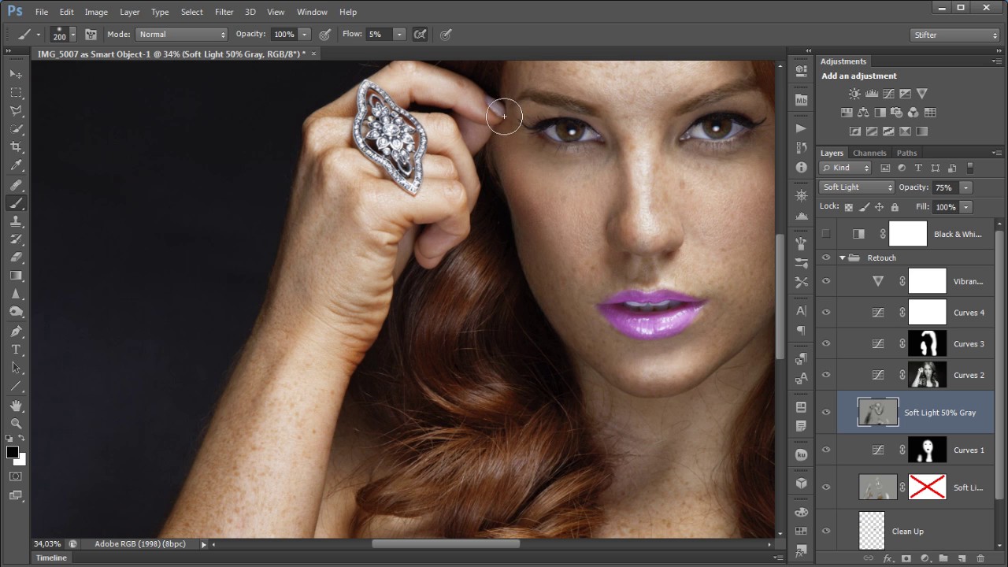
pyautogui.press('x')
pyautogui.press('x')
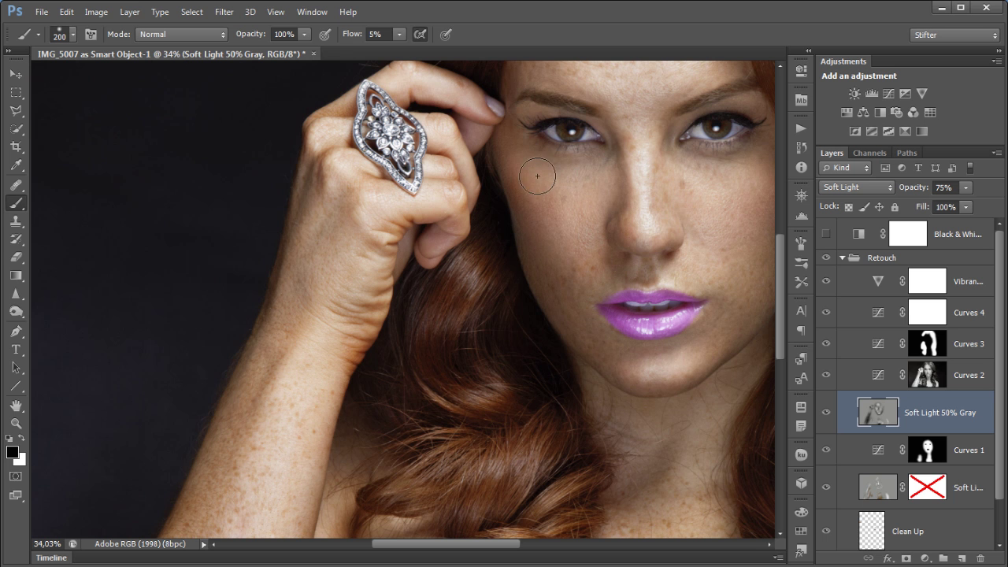
pyautogui.moveTo(598, 113)
pyautogui.mouseDown()
pyautogui.moveTo(528, 263)
pyautogui.moveTo(524, 256)
pyautogui.mouseUp()
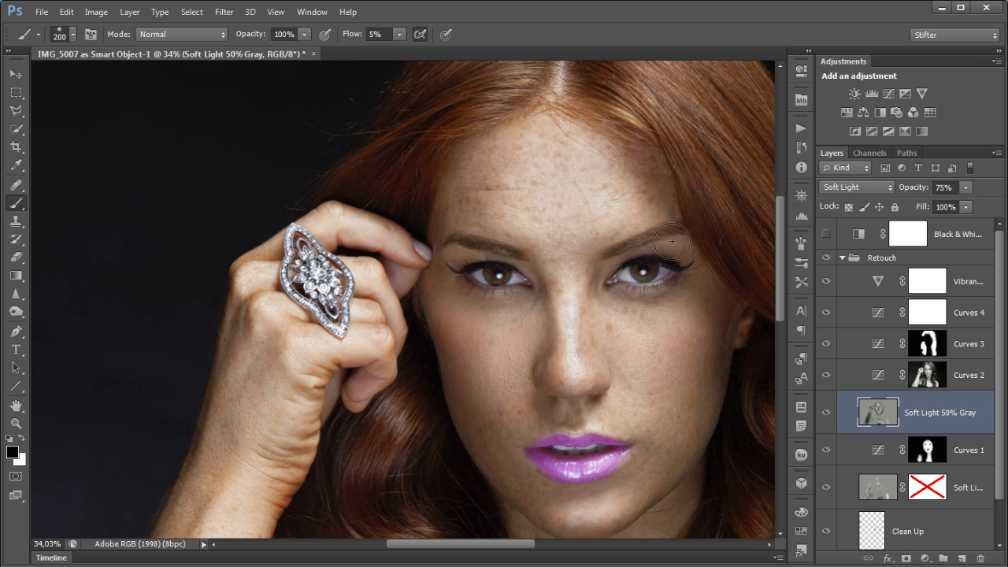
pyautogui.moveTo(600, 350); pyautogui.dragTo(501, 157)
pyautogui.press('x')
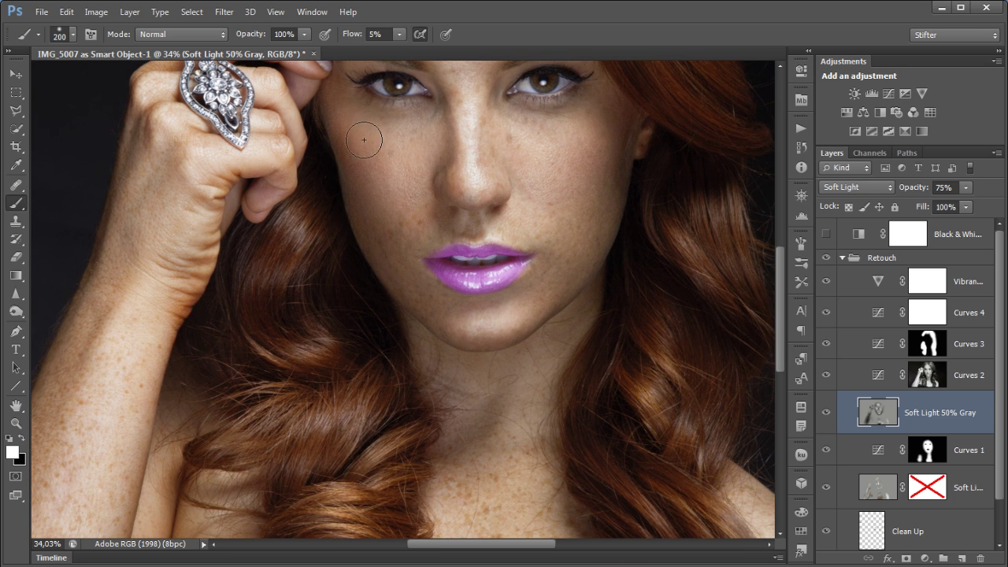
# Compare the whole photo with and without the Soft Light 50% Gray layer and reduce that layer's opacity to 57%
pyautogui.hotkey('ctrl', '0')
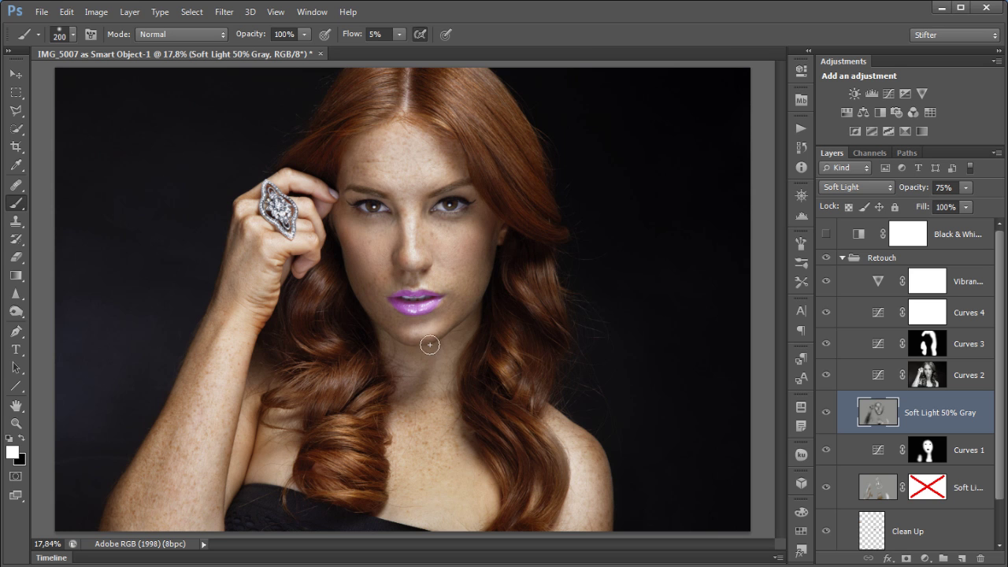
pyautogui.click(827, 413)
pyautogui.click(827, 414)
pyautogui.moveTo(915, 190); pyautogui.dragTo(904, 192)
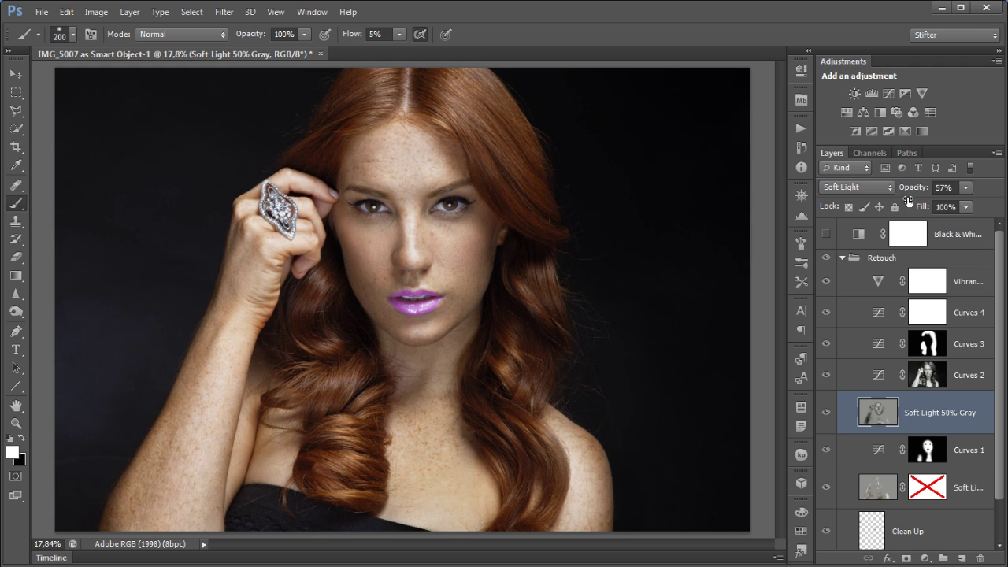
pyautogui.click(825, 420)
# Create a new layer named Color Layer above the Vibrance adjustment, with the Color blending mode
pyautogui.click(975, 285)
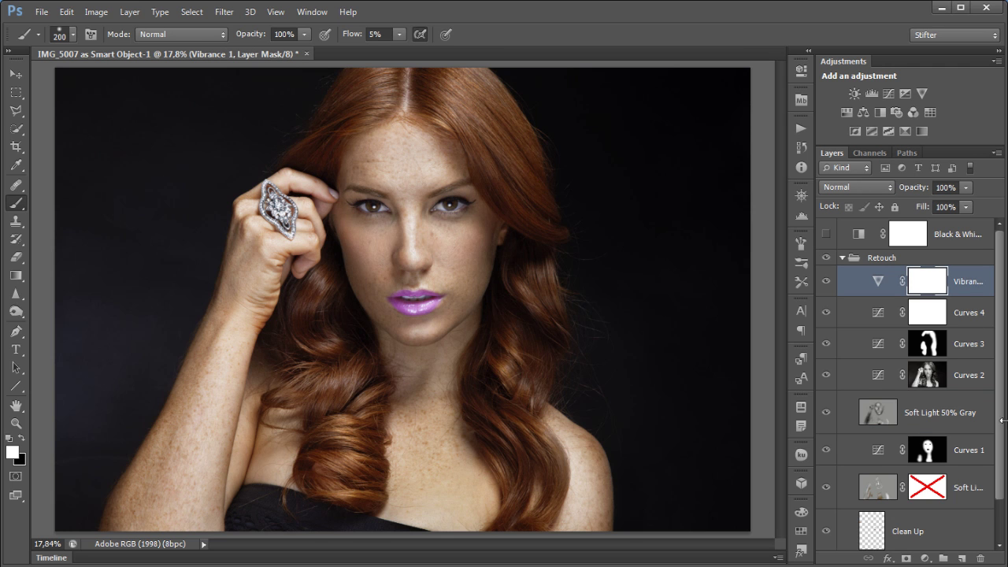
pyautogui.keyDown('alt'); pyautogui.click(964, 558); pyautogui.keyUp('alt')
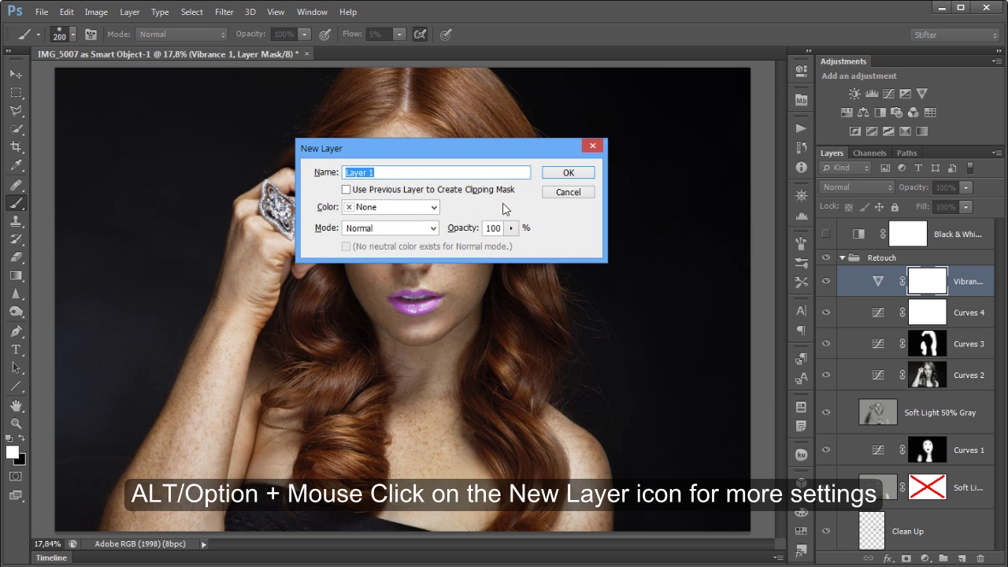
pyautogui.write('Color')
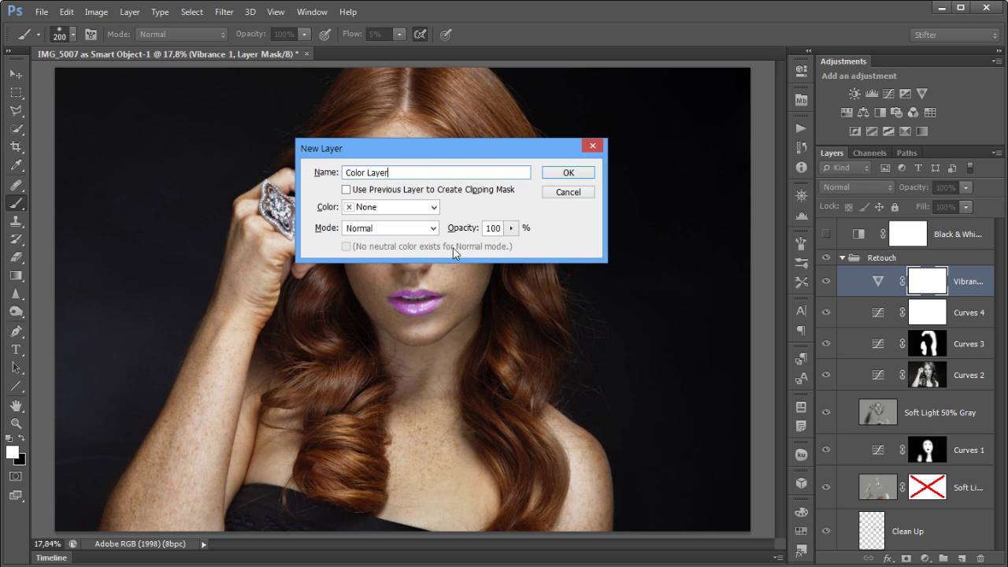
pyautogui.click(419, 228)
pyautogui.click(376, 484)
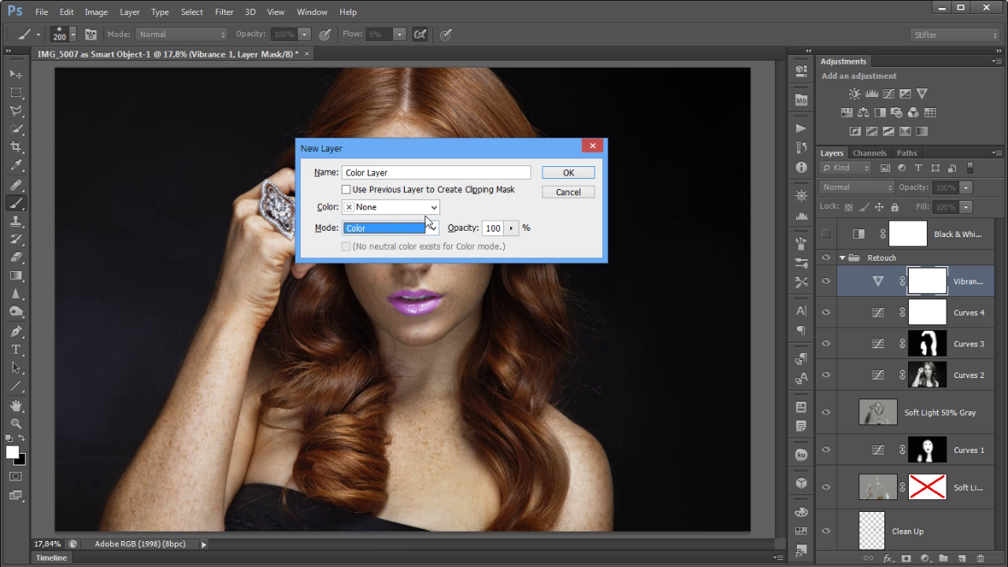
pyautogui.click(574, 173)
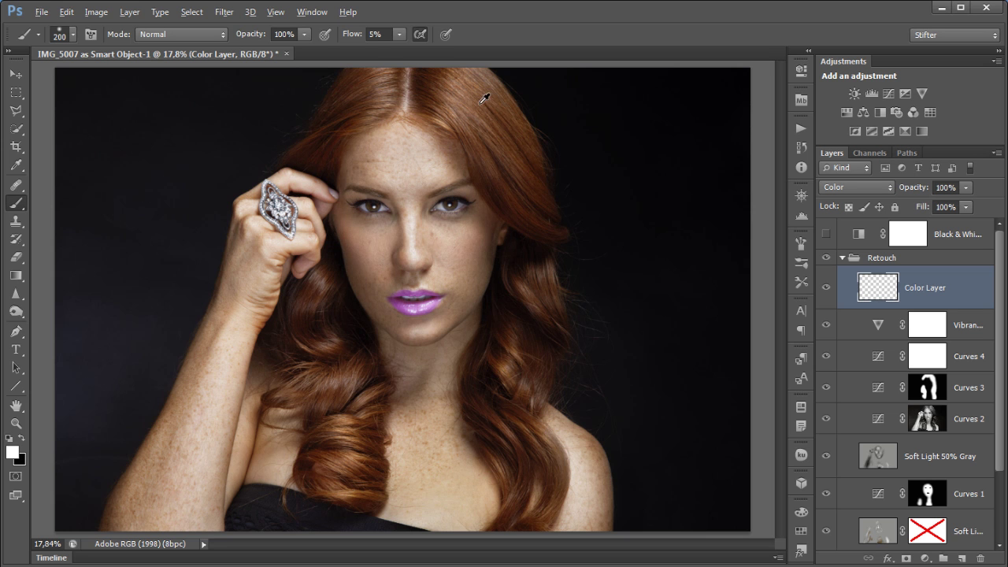
# Sample a brown from the hair and paint it over the hair at the crown with a 125 px brush at 10% flow
pyautogui.click(545, 164)
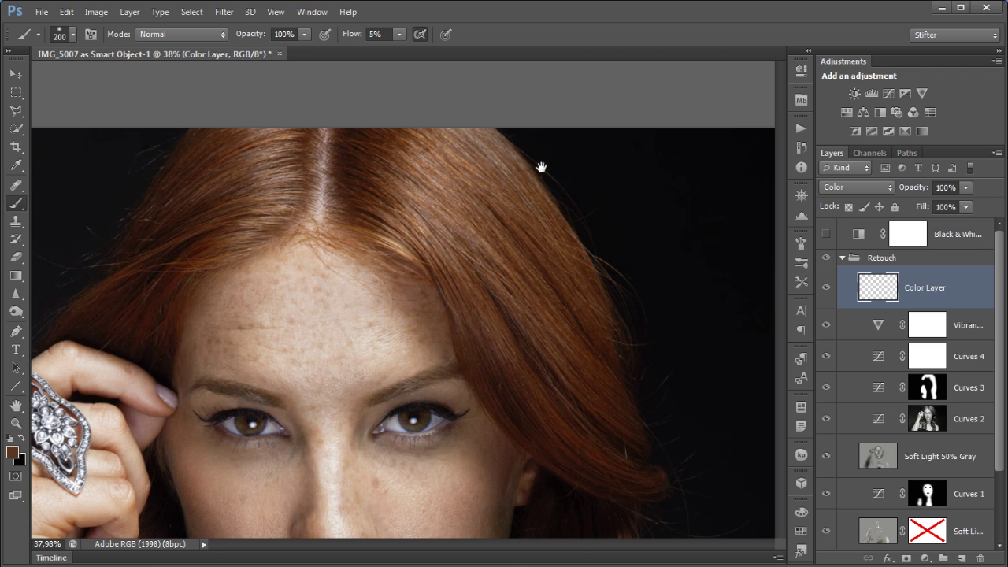
pyautogui.moveTo(527, 231); pyautogui.dragTo(492, 252)
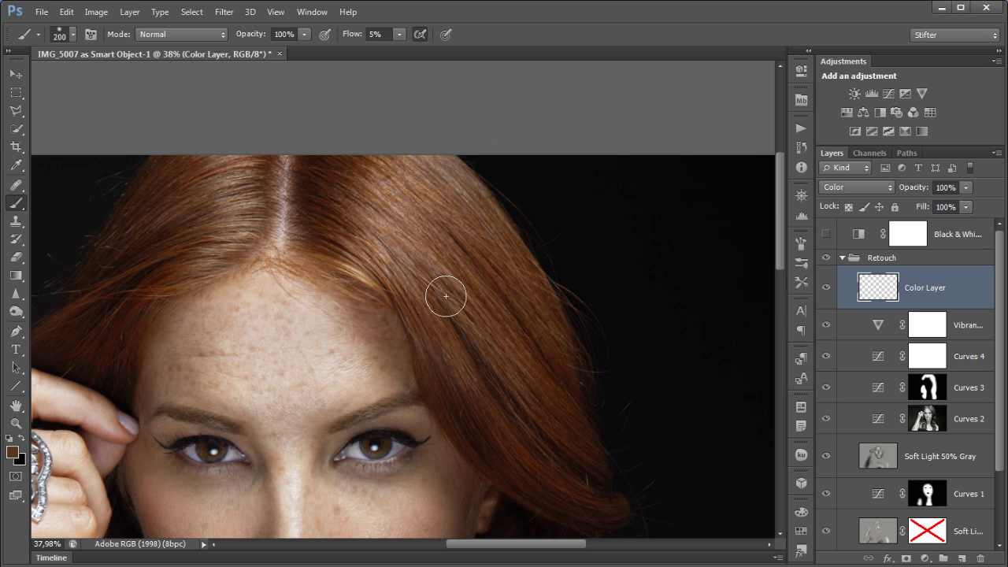
pyautogui.click(352, 37)
pyautogui.write('15')
pyautogui.press('BackSpace')
pyautogui.write('0')
pyautogui.press('Return')
pyautogui.press('[')
pyautogui.press('[')
pyautogui.press('[')
pyautogui.moveTo(464, 189)
pyautogui.mouseDown()
pyautogui.moveTo(441, 157)
pyautogui.moveTo(456, 248)
pyautogui.mouseUp()
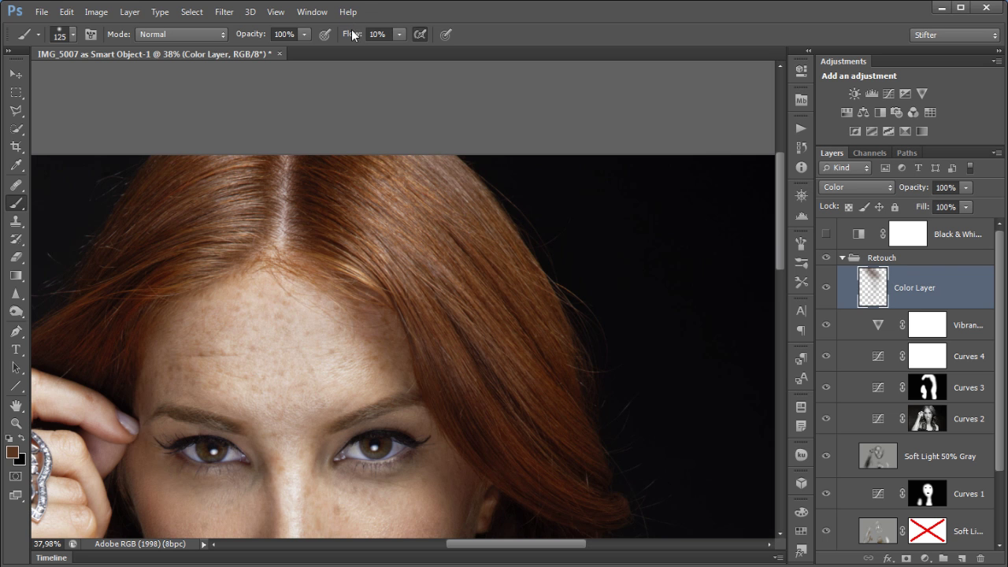
# Raise the brush flow to 36% and paint sampled hair tones over the hair at the crown
pyautogui.moveTo(350, 36); pyautogui.dragTo(368, 36)
pyautogui.moveTo(452, 136)
pyautogui.mouseDown()
pyautogui.moveTo(427, 152)
pyautogui.moveTo(456, 207)
pyautogui.mouseUp()
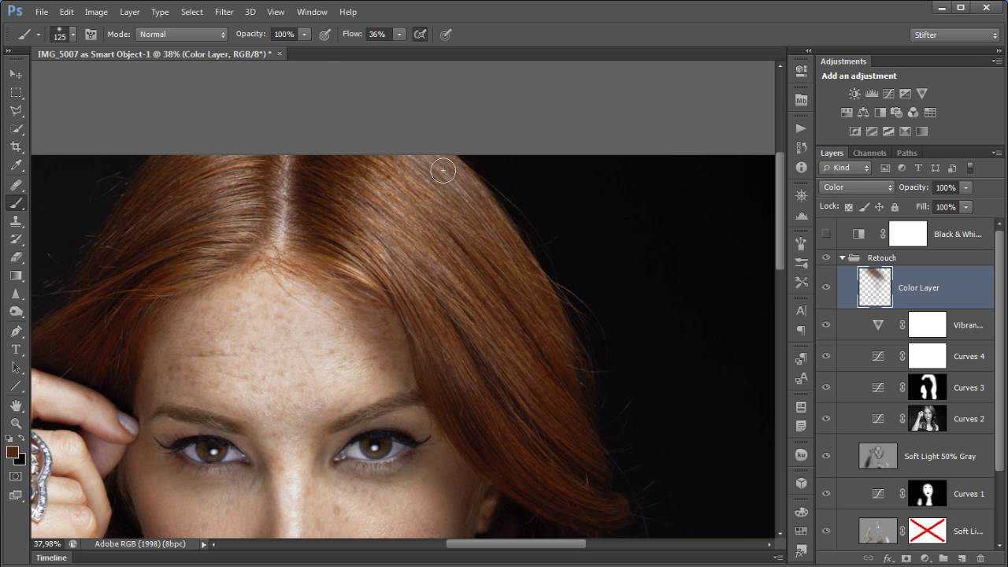
pyautogui.moveTo(438, 172); pyautogui.dragTo(479, 392)
pyautogui.keyDown('alt'); pyautogui.click(484, 434); pyautogui.keyUp('alt')
pyautogui.moveTo(425, 154)
pyautogui.mouseDown()
pyautogui.moveTo(474, 197)
pyautogui.moveTo(422, 164)
pyautogui.moveTo(428, 175)
pyautogui.moveTo(474, 201)
pyautogui.moveTo(495, 179)
pyautogui.mouseUp()
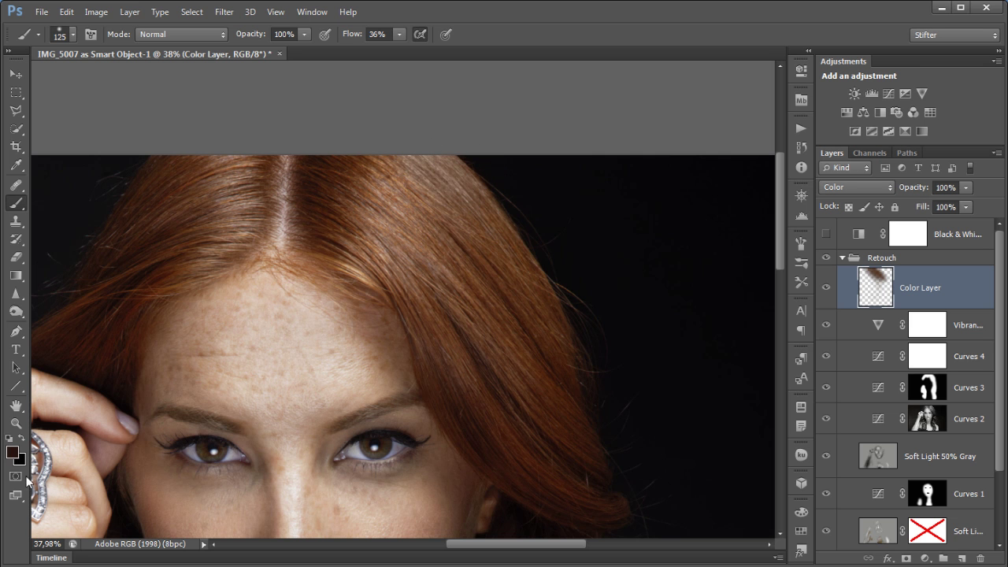
# Set the foreground colour to the lighter reddish brown 9b6248
pyautogui.click(12, 451)
pyautogui.moveTo(600, 306)
pyautogui.mouseDown()
pyautogui.moveTo(580, 299)
pyautogui.moveTo(598, 316)
pyautogui.mouseUp()
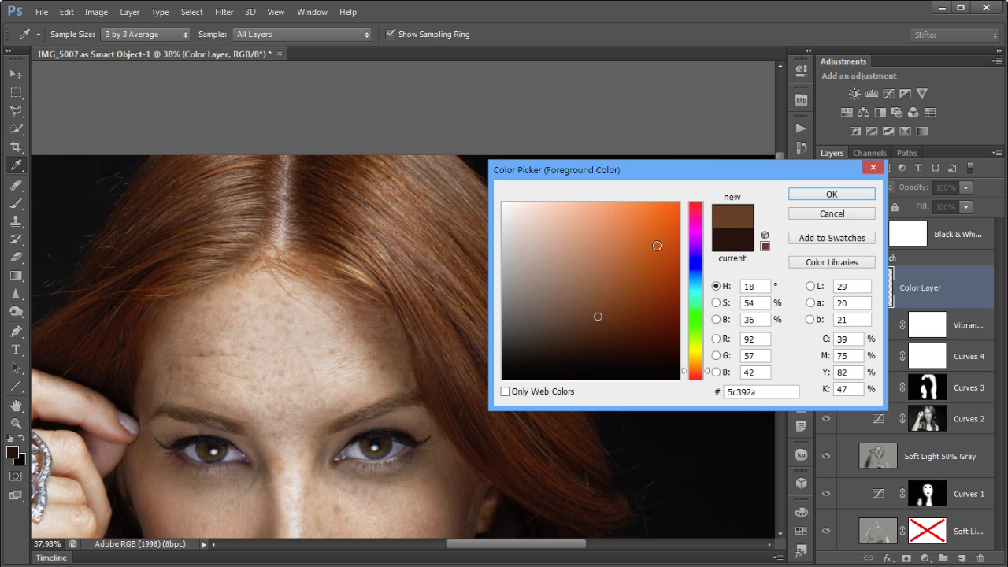
pyautogui.click(597, 272)
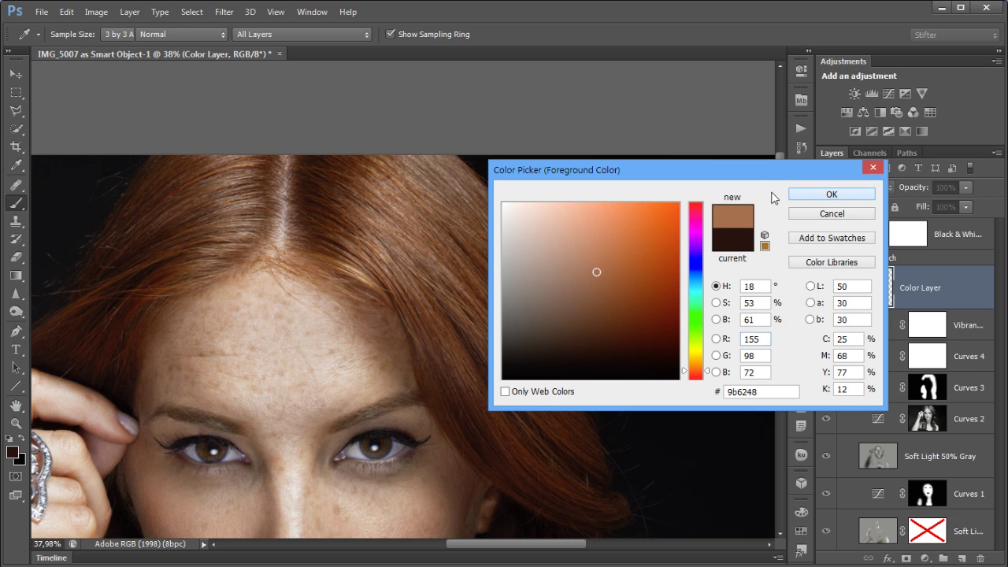
pyautogui.press('Return')
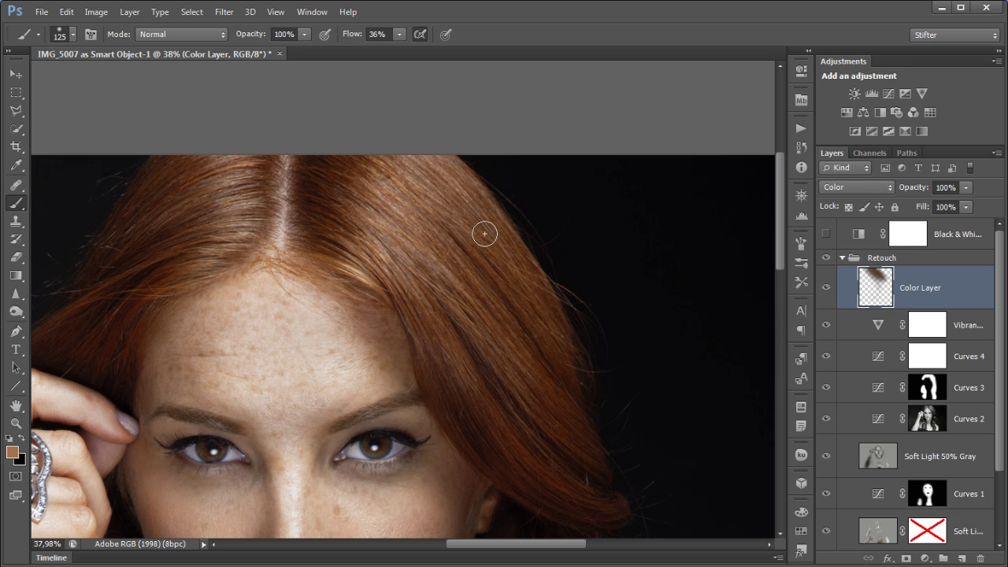
# Paint the reddish brown over the hair on both sides of the parting on Color Layer
pyautogui.moveTo(416, 274)
pyautogui.mouseDown()
pyautogui.moveTo(470, 313)
pyautogui.moveTo(474, 343)
pyautogui.moveTo(410, 223)
pyautogui.moveTo(474, 303)
pyautogui.moveTo(440, 237)
pyautogui.moveTo(368, 211)
pyautogui.moveTo(348, 253)
pyautogui.moveTo(376, 287)
pyautogui.moveTo(289, 214)
pyautogui.mouseUp()
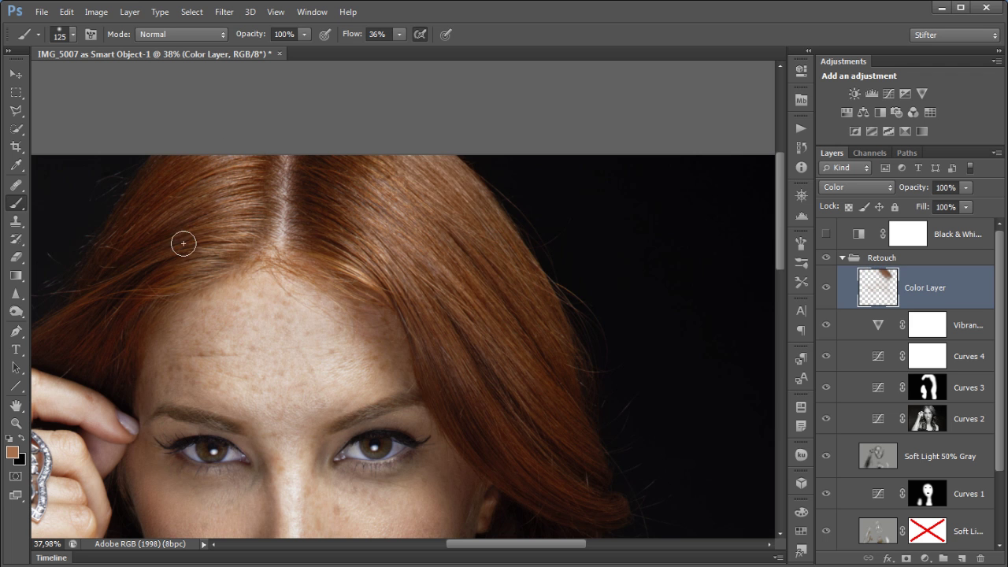
pyautogui.moveTo(259, 317); pyautogui.dragTo(363, 44)
pyautogui.moveTo(268, 169)
pyautogui.mouseDown()
pyautogui.moveTo(280, 239)
pyautogui.moveTo(316, 306)
pyautogui.moveTo(268, 261)
pyautogui.moveTo(316, 349)
pyautogui.moveTo(327, 343)
pyautogui.moveTo(322, 369)
pyautogui.moveTo(354, 355)
pyautogui.moveTo(386, 307)
pyautogui.moveTo(396, 404)
pyautogui.moveTo(349, 472)
pyautogui.moveTo(258, 463)
pyautogui.moveTo(303, 304)
pyautogui.moveTo(346, 309)
pyautogui.moveTo(272, 152)
pyautogui.moveTo(238, 182)
pyautogui.moveTo(199, 251)
pyautogui.moveTo(267, 333)
pyautogui.moveTo(304, 325)
pyautogui.moveTo(325, 339)
pyautogui.moveTo(276, 266)
pyautogui.moveTo(280, 391)
pyautogui.moveTo(222, 403)
pyautogui.mouseUp()
# Paint the same reddish brown over the lower curls above the black dress, on the raised-arm side
pyautogui.press('space')
pyautogui.moveTo(323, 468)
pyautogui.mouseDown()
pyautogui.moveTo(315, 265)
pyautogui.moveTo(328, 234)
pyautogui.mouseUp()
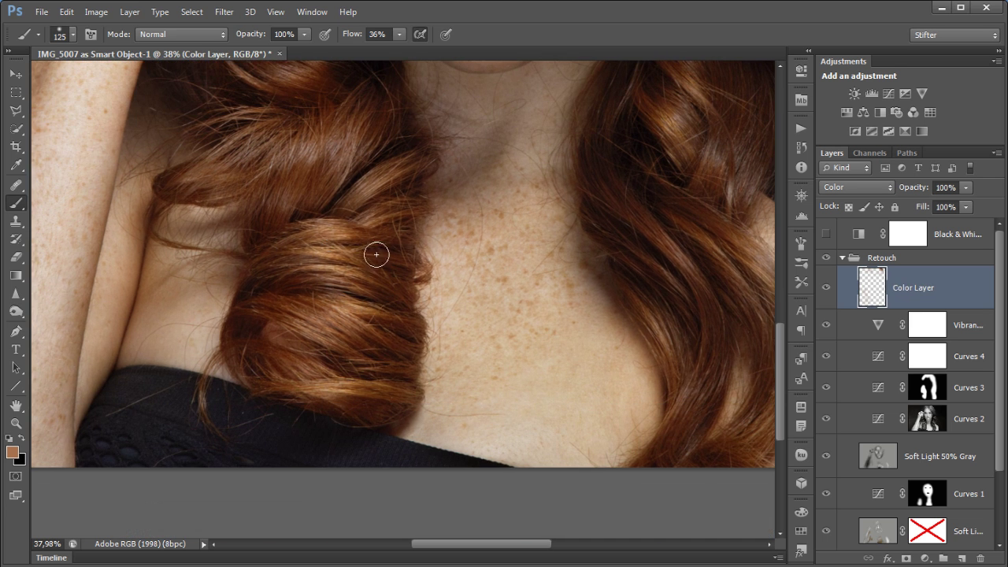
pyautogui.moveTo(336, 135)
pyautogui.mouseDown()
pyautogui.moveTo(274, 130)
pyautogui.moveTo(261, 144)
pyautogui.mouseUp()
# Paint the reddish brown over the curls falling on the lowered shoulder, switching to the dark brown for the locks beside the neck
pyautogui.press('space')
pyautogui.moveTo(648, 295)
pyautogui.mouseDown()
pyautogui.moveTo(378, 209)
pyautogui.moveTo(335, 343)
pyautogui.mouseUp()
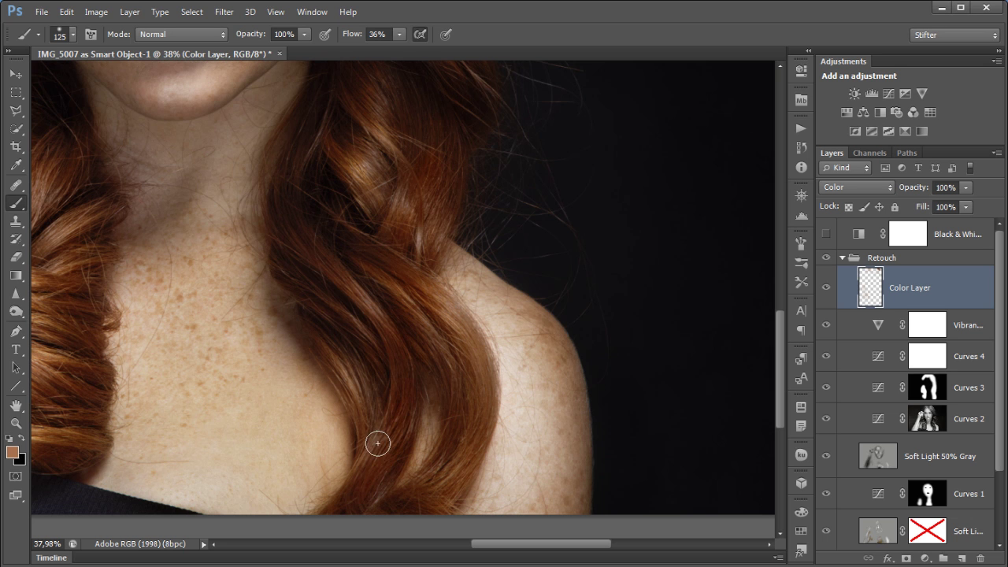
pyautogui.moveTo(328, 226)
pyautogui.mouseDown()
pyautogui.moveTo(331, 152)
pyautogui.moveTo(383, 210)
pyautogui.moveTo(406, 193)
pyautogui.mouseUp()
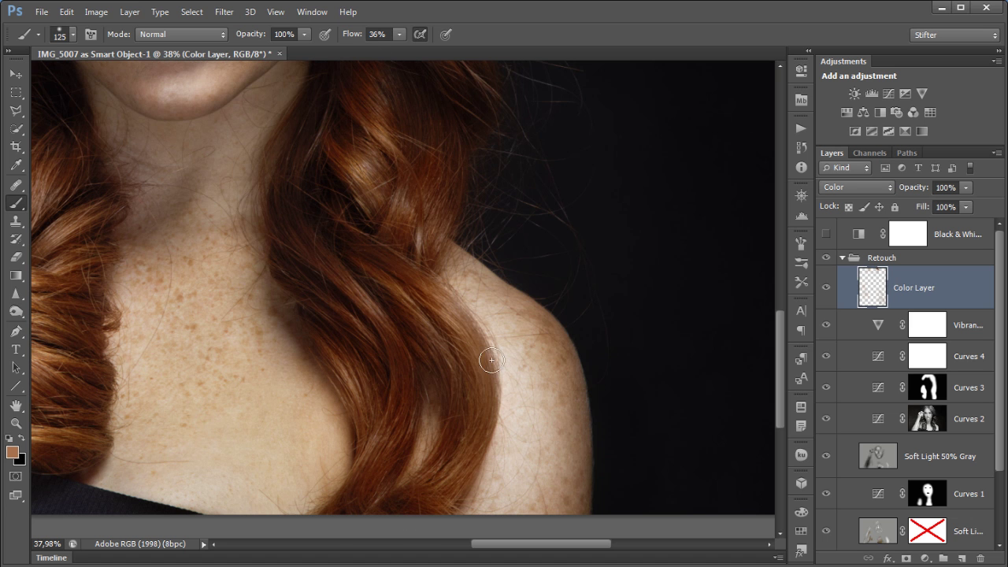
pyautogui.scroll(5, 472, 366)
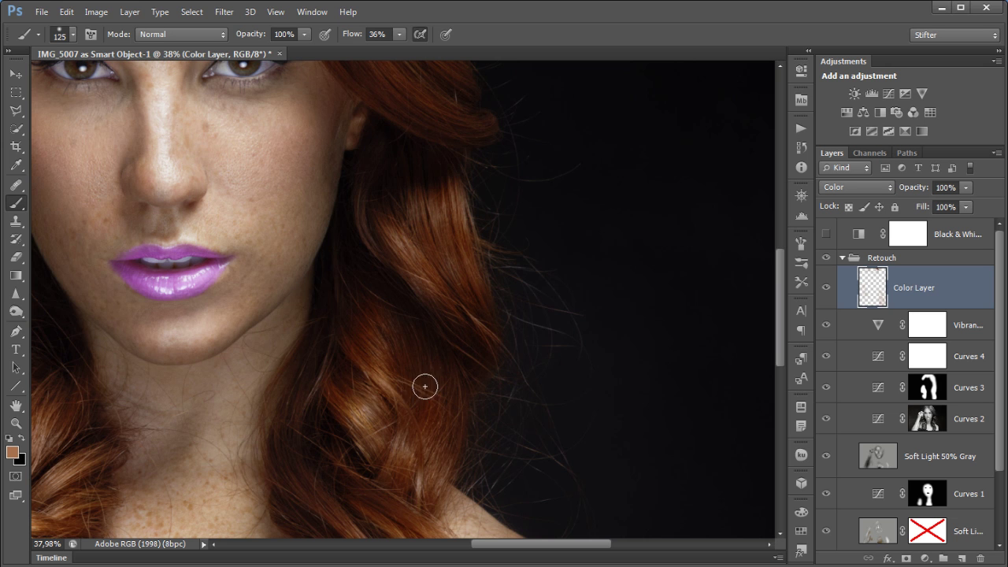
pyautogui.press('x')
pyautogui.press('x')
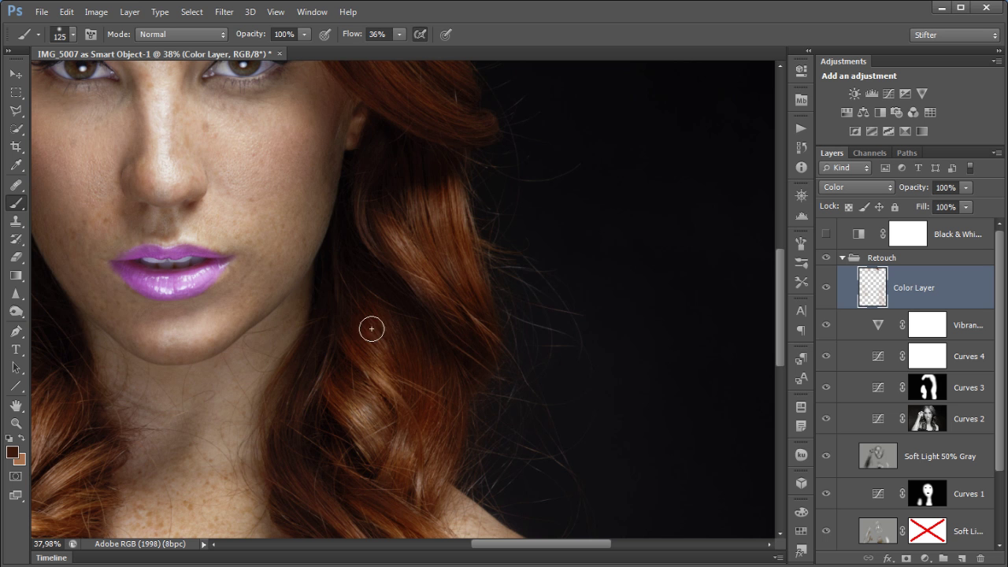
pyautogui.moveTo(344, 276); pyautogui.dragTo(367, 391)
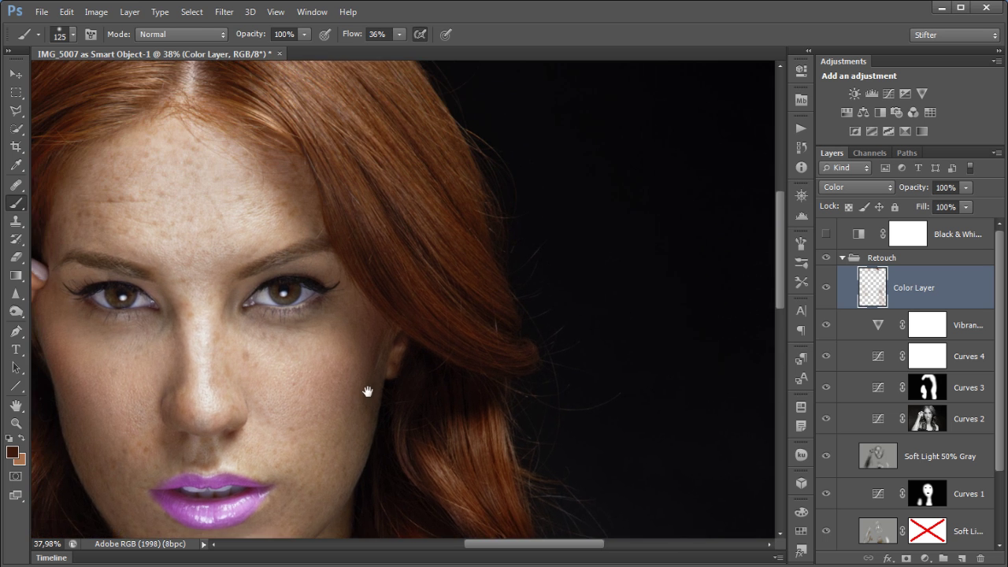
pyautogui.moveTo(384, 234); pyautogui.dragTo(453, 329)
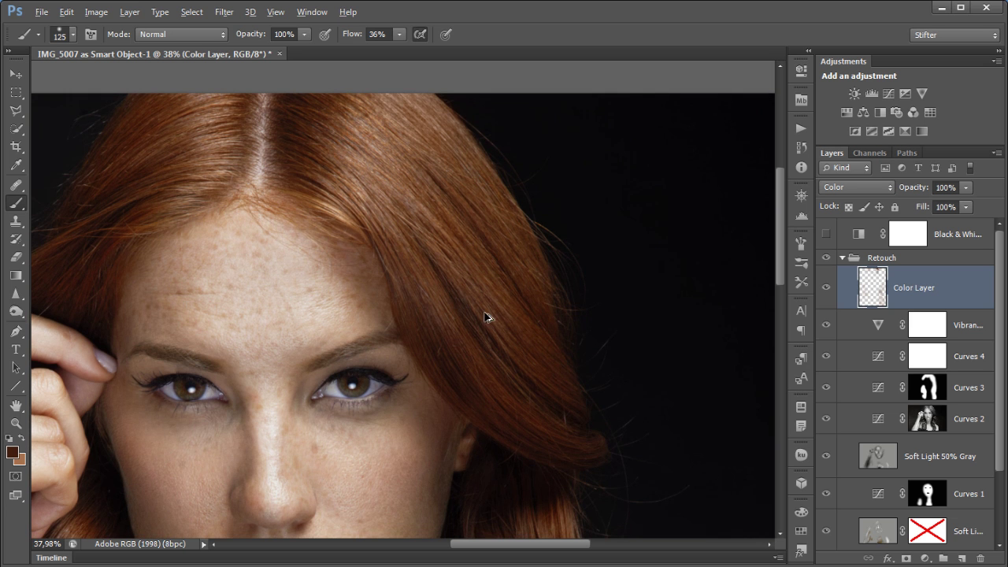
# Reset the colours to the defaults, set the foreground to orange-brown 954728 and return to the Brush tool
pyautogui.click(21, 461)
pyautogui.click(800, 214)
pyautogui.press('d')
pyautogui.press('x')
pyautogui.press('x')
pyautogui.click(12, 452)
pyautogui.moveTo(577, 299); pyautogui.dragTo(572, 296)
pyautogui.click(352, 153)
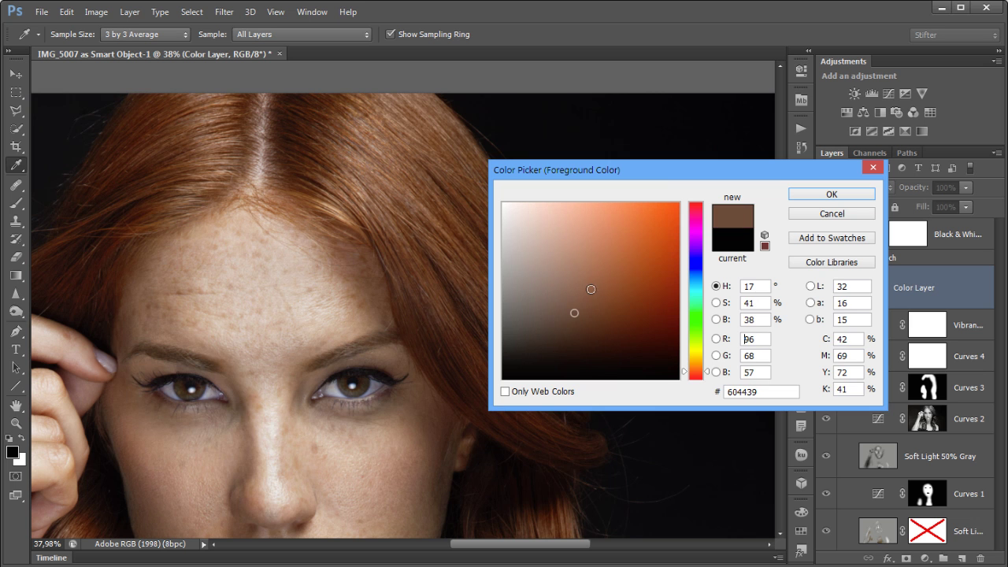
pyautogui.click(596, 288)
pyautogui.click(631, 275)
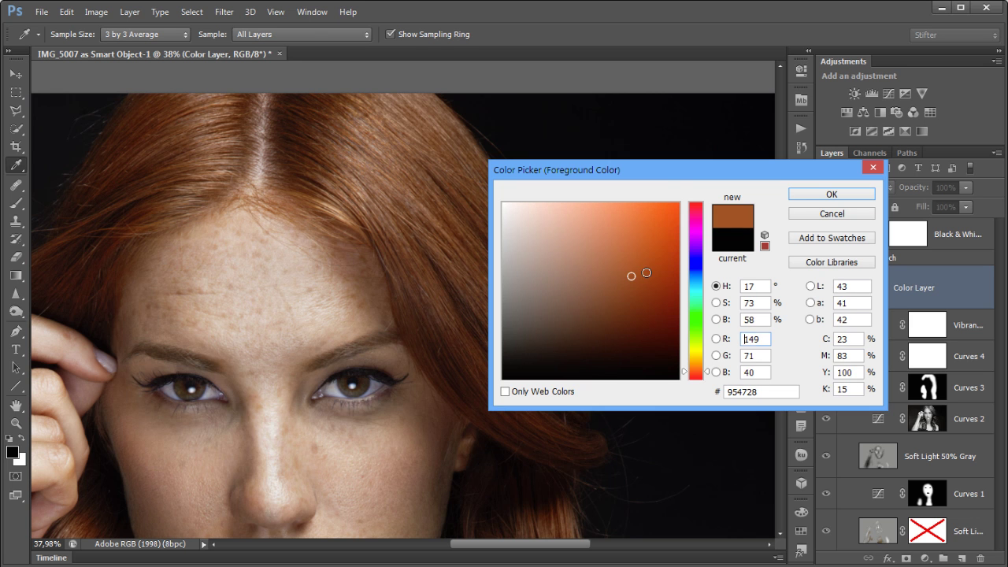
pyautogui.click(816, 194)
pyautogui.press('b')
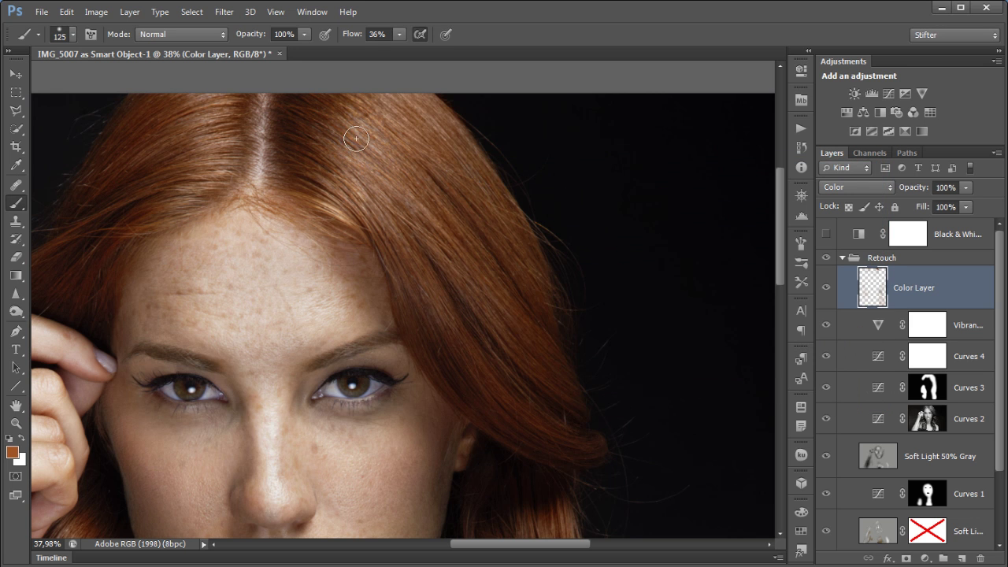
# Sample a light skin tone from the raised arm and paint it over the hand, wrist and forearm on Color Layer
pyautogui.moveTo(526, 232); pyautogui.dragTo(669, 141)
pyautogui.moveTo(366, 406)
pyautogui.mouseDown()
pyautogui.moveTo(543, 297)
pyautogui.moveTo(605, 330)
pyautogui.mouseUp()
pyautogui.moveTo(390, 344); pyautogui.dragTo(448, 162)
pyautogui.keyDown('alt'); pyautogui.click(368, 340); pyautogui.keyUp('alt')
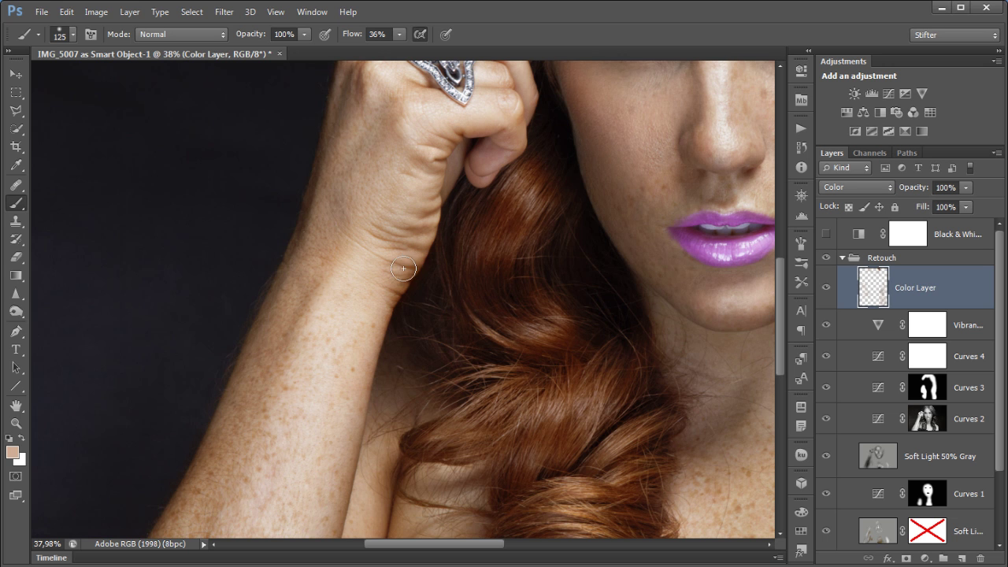
pyautogui.moveTo(508, 158); pyautogui.dragTo(470, 244)
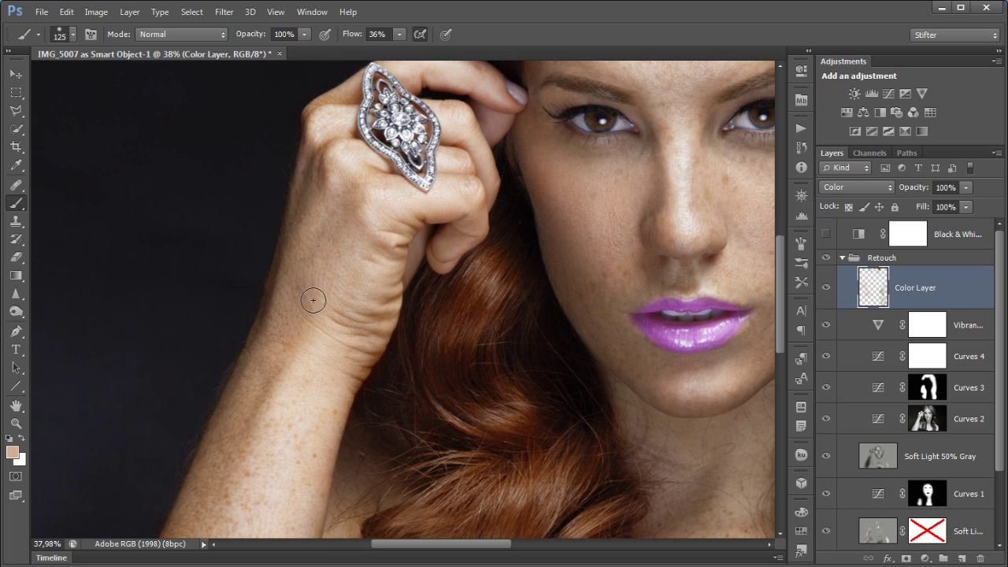
pyautogui.moveTo(311, 299); pyautogui.dragTo(387, 213)
pyautogui.moveTo(292, 337); pyautogui.dragTo(340, 355)
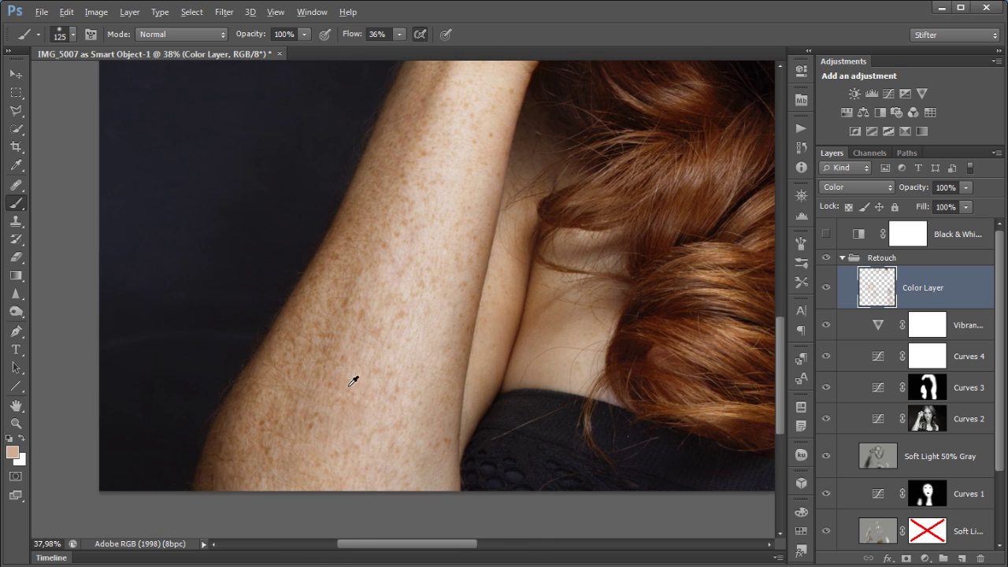
pyautogui.moveTo(219, 454); pyautogui.dragTo(232, 446)
# Paint faintly with black at 3% flow over the hand and the discoloured skin, undo the last stroke and fit the whole image in view
pyautogui.press('d')
pyautogui.moveTo(357, 233); pyautogui.dragTo(288, 376)
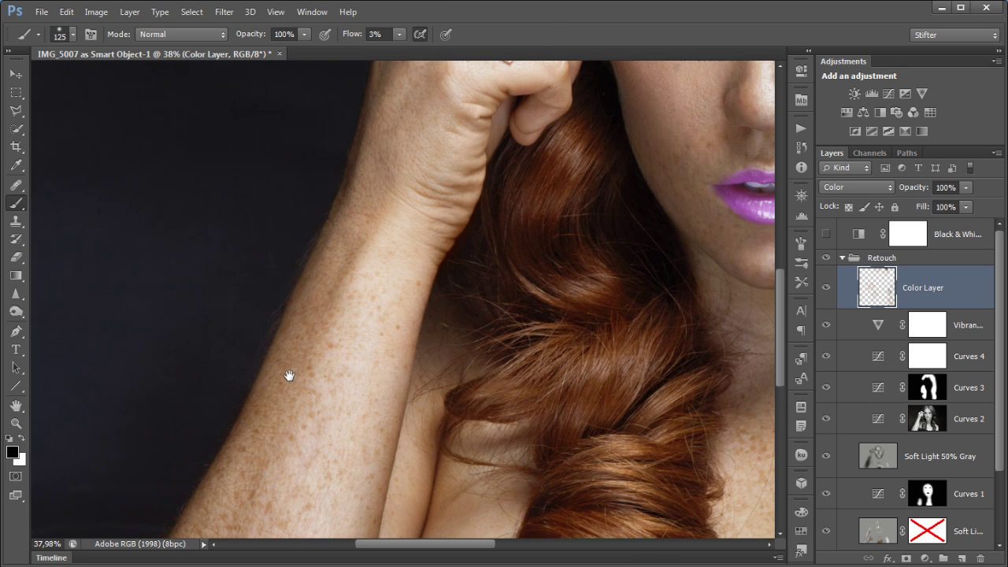
pyautogui.moveTo(387, 189); pyautogui.dragTo(312, 343)
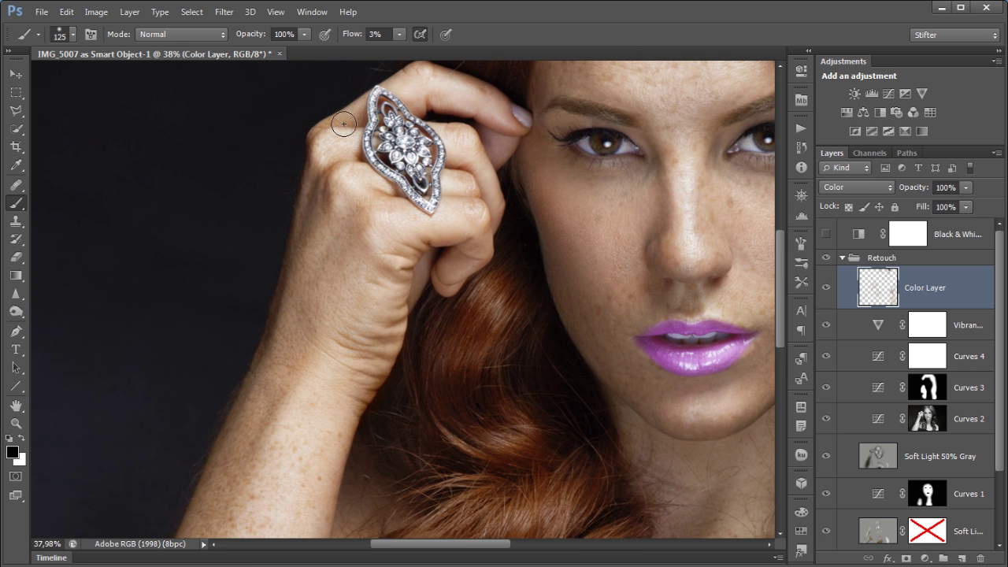
pyautogui.moveTo(372, 165); pyautogui.dragTo(378, 147)
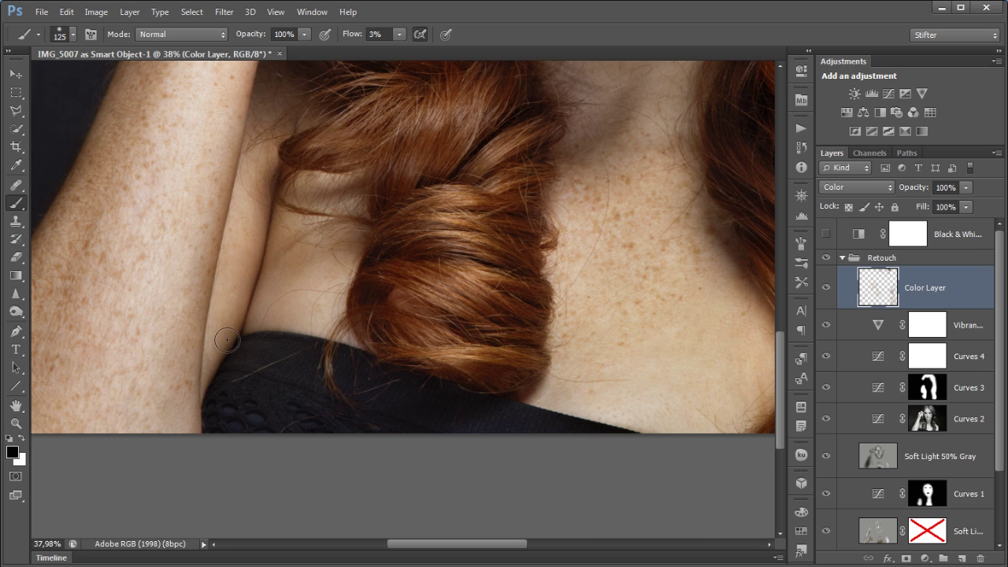
pyautogui.moveTo(403, 288)
pyautogui.mouseDown()
pyautogui.moveTo(331, 209)
pyautogui.moveTo(393, 150)
pyautogui.moveTo(330, 238)
pyautogui.moveTo(385, 315)
pyautogui.mouseUp()
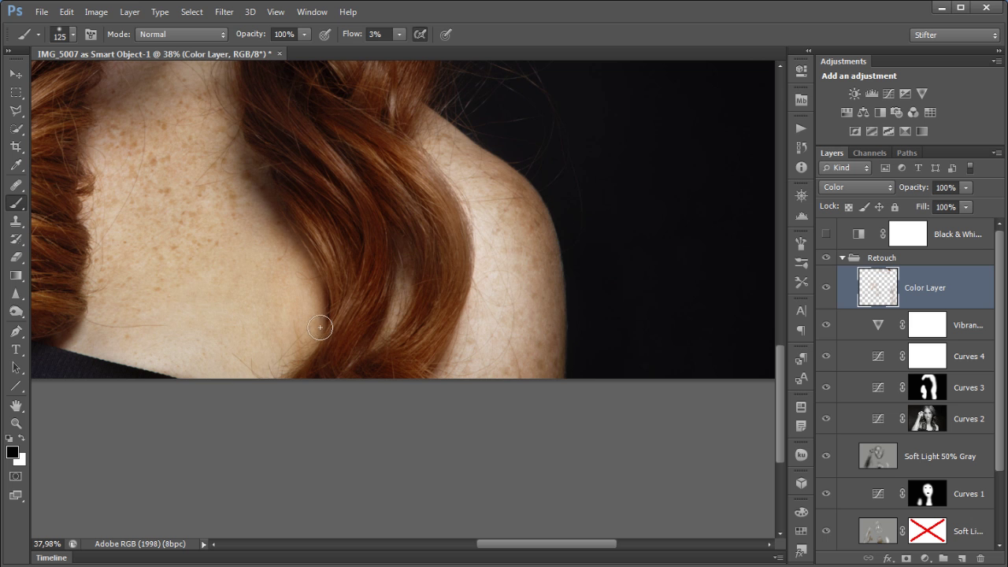
pyautogui.hotkey('ctrl', 'z')
pyautogui.hotkey('ctrl', '0')
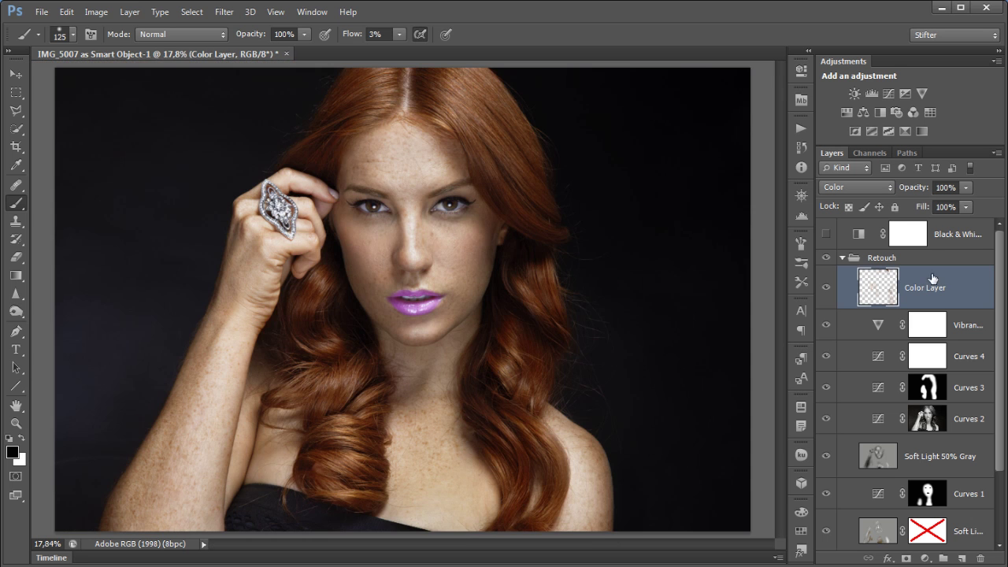
# Compare the portrait with and without Color Layer, then collapse the Retouch group and compare with and without the whole group
pyautogui.click(821, 290)
pyautogui.click(821, 289)
pyautogui.click(870, 258)
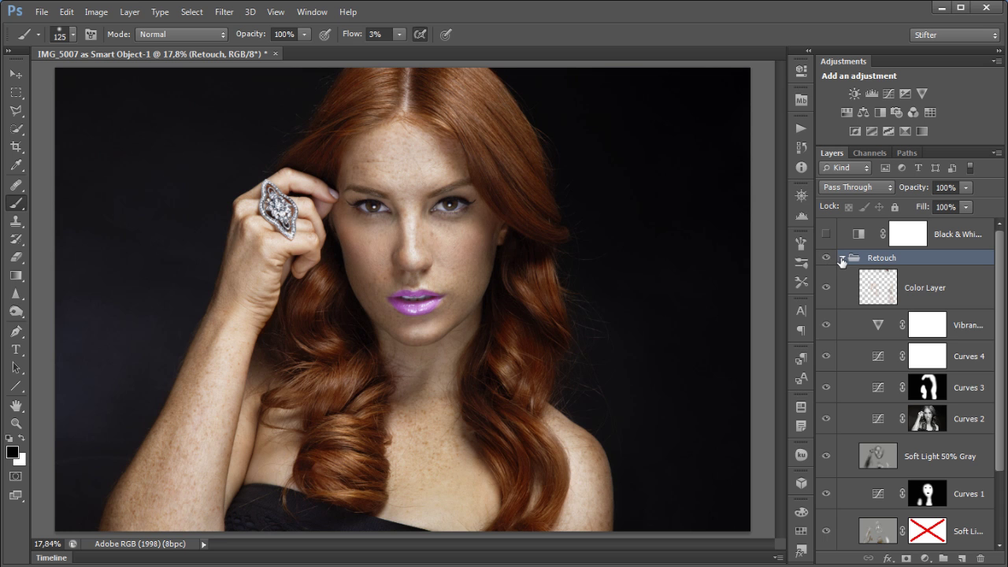
pyautogui.click(842, 259)
pyautogui.click(826, 258)
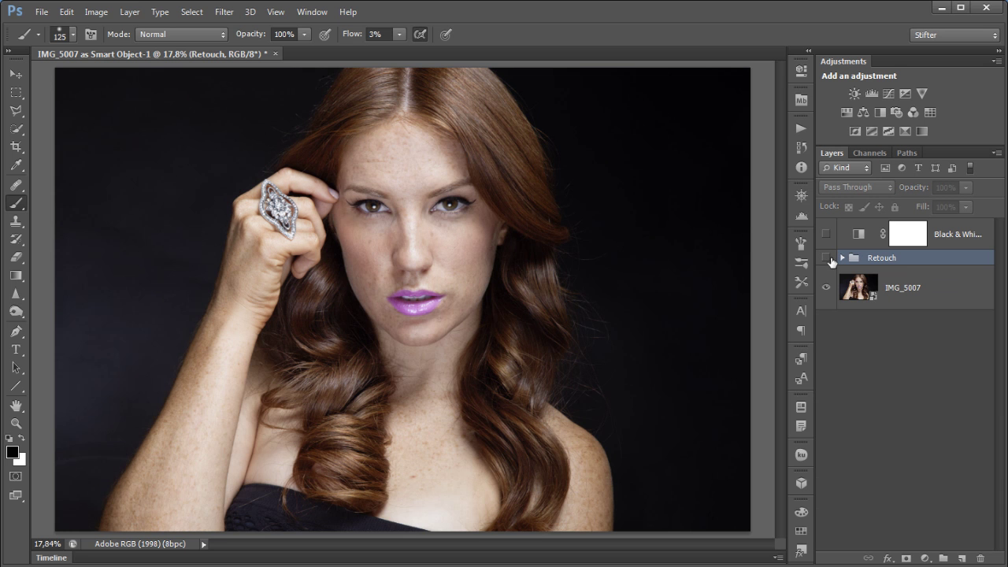
pyautogui.click(826, 258)
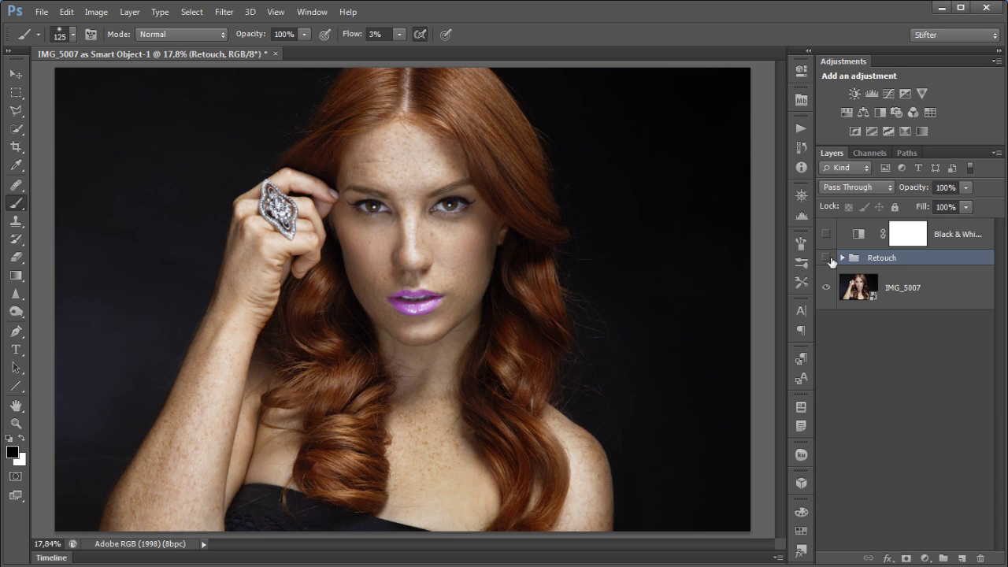
pyautogui.click(829, 259)
pyautogui.click(829, 260)
# Outline the face with a freehand Lasso selection and add a Curves adjustment layer masked to it above the Retouch group
pyautogui.moveTo(16, 110); pyautogui.dragTo(60, 110)
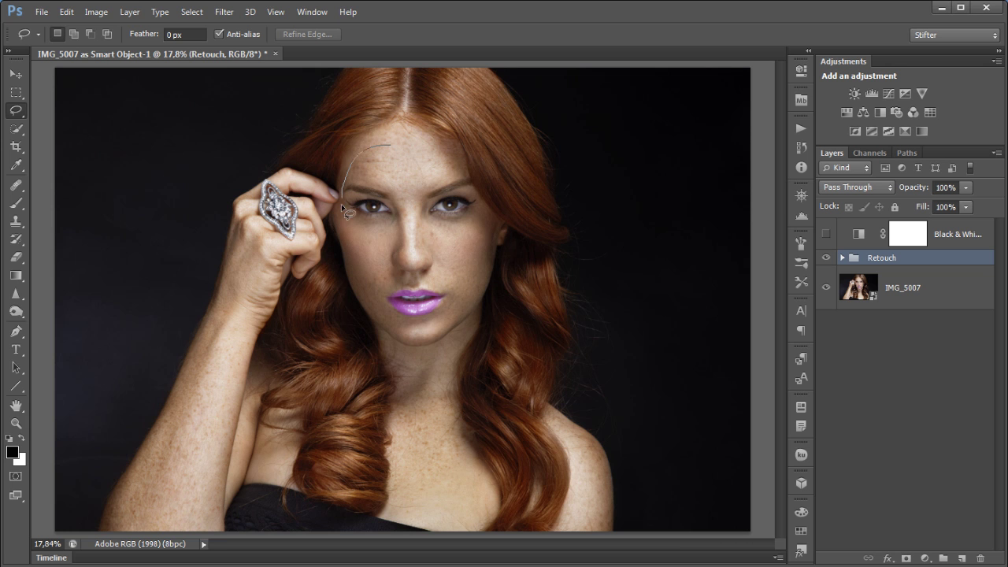
pyautogui.moveTo(363, 288)
pyautogui.mouseDown()
pyautogui.moveTo(377, 317)
pyautogui.moveTo(400, 334)
pyautogui.mouseUp()
pyautogui.moveTo(477, 201)
pyautogui.mouseDown()
pyautogui.moveTo(438, 148)
pyautogui.moveTo(385, 143)
pyautogui.mouseUp()
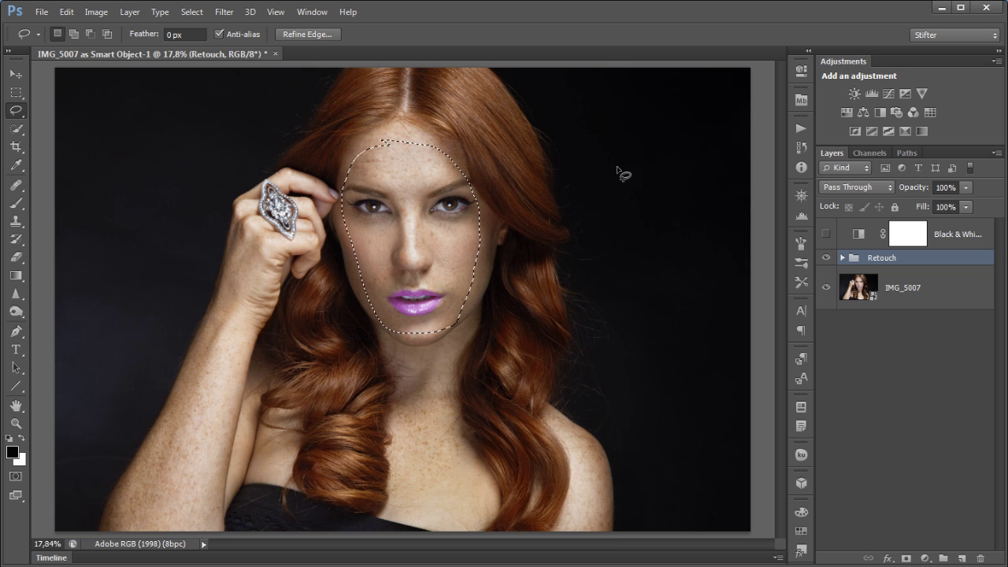
pyautogui.click(887, 93)
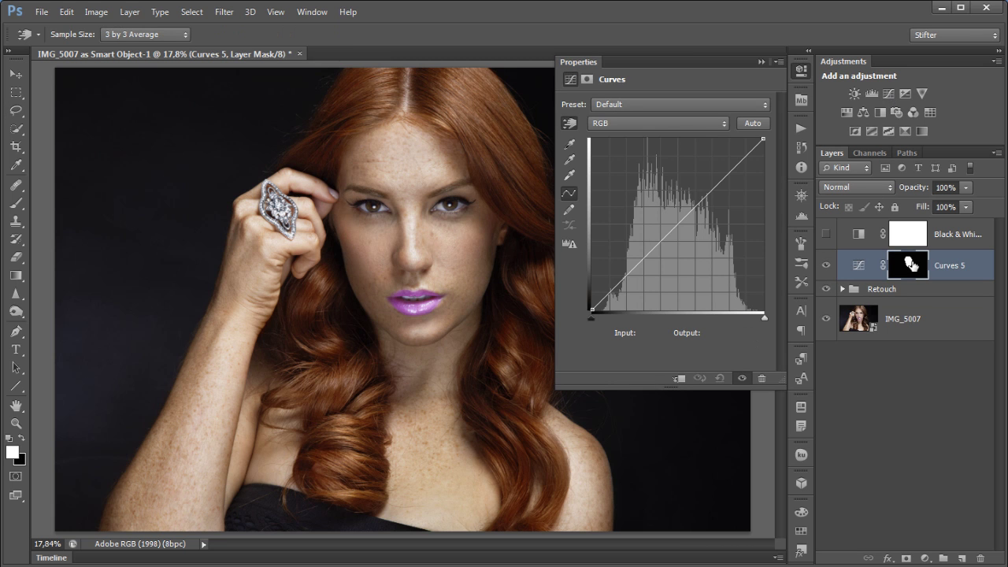
# Try the automatic Curves correction on the masked face, then undo it
pyautogui.moveTo(702, 241); pyautogui.dragTo(805, 246)
pyautogui.click(753, 123)
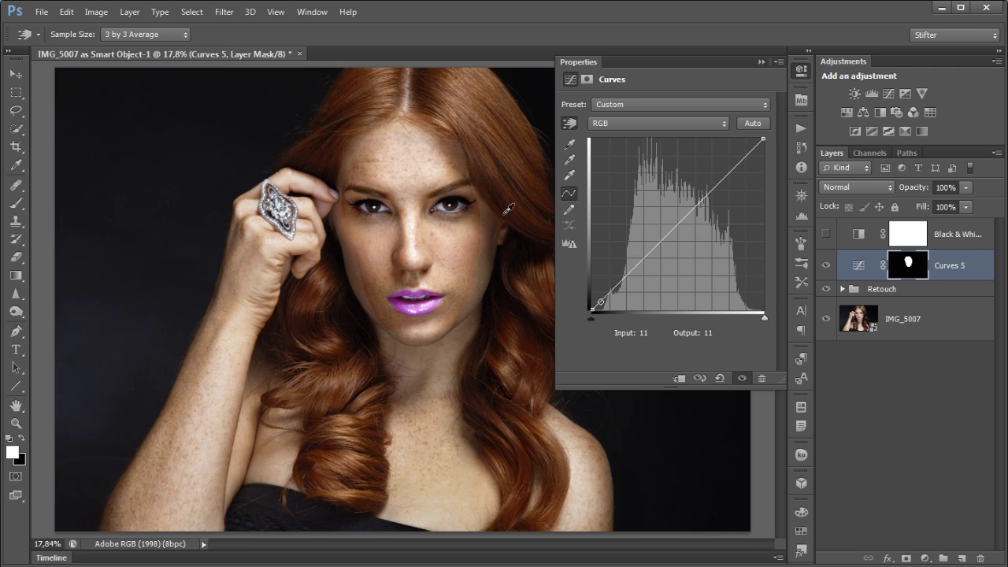
pyautogui.hotkey('ctrl', 'z')
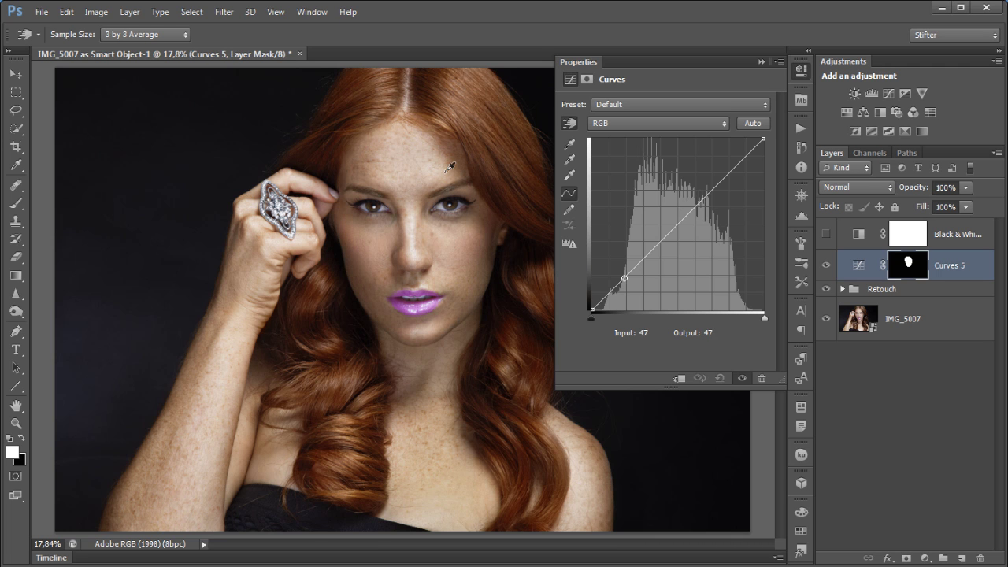
# Display the Curves 5 layer mask on its own, then show it as a red overlay on the portrait
pyautogui.keyDown('alt'); pyautogui.click(910, 262); pyautogui.keyUp('alt')
pyautogui.press('l')
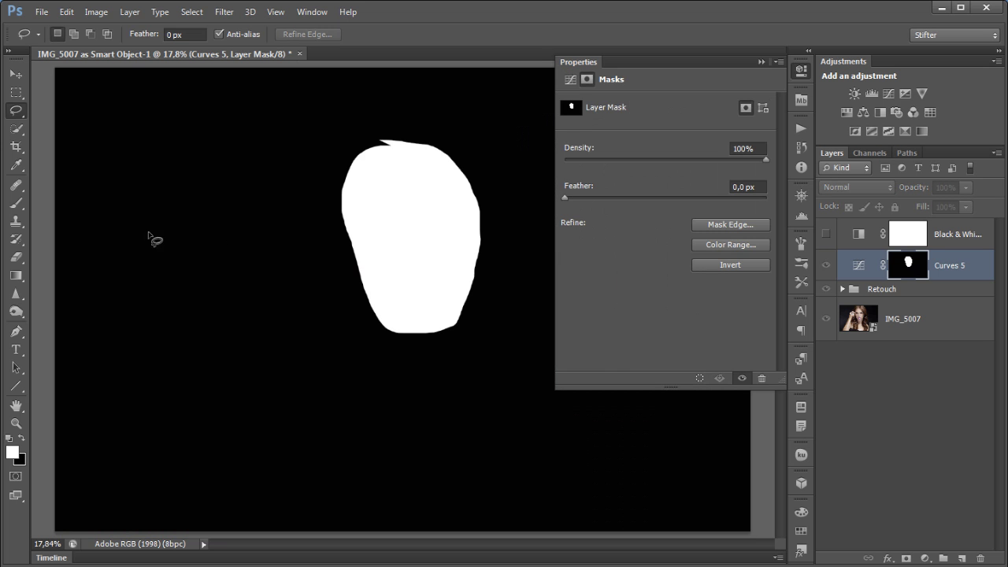
pyautogui.keyDown('alt'); pyautogui.click(908, 262); pyautogui.keyUp('alt')
pyautogui.keyDown('alt'); pyautogui.keyDown('shift'); pyautogui.click(908, 262); pyautogui.keyUp('shift'); pyautogui.keyUp('alt')
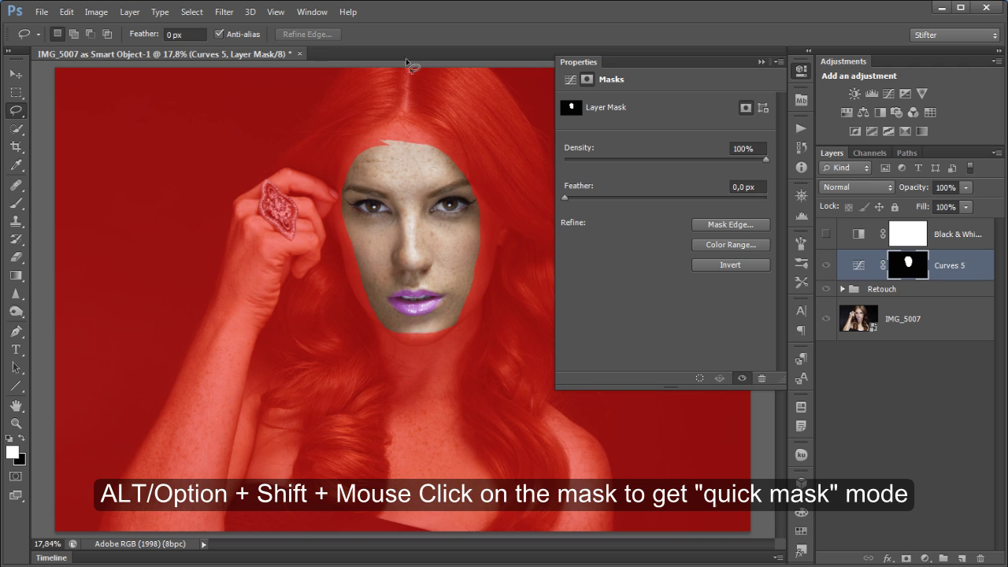
# Paint both eyes out of the Curves 5 mask in black with a 271 px brush at 100% flow, then hide the mask overlay
pyautogui.press('b')
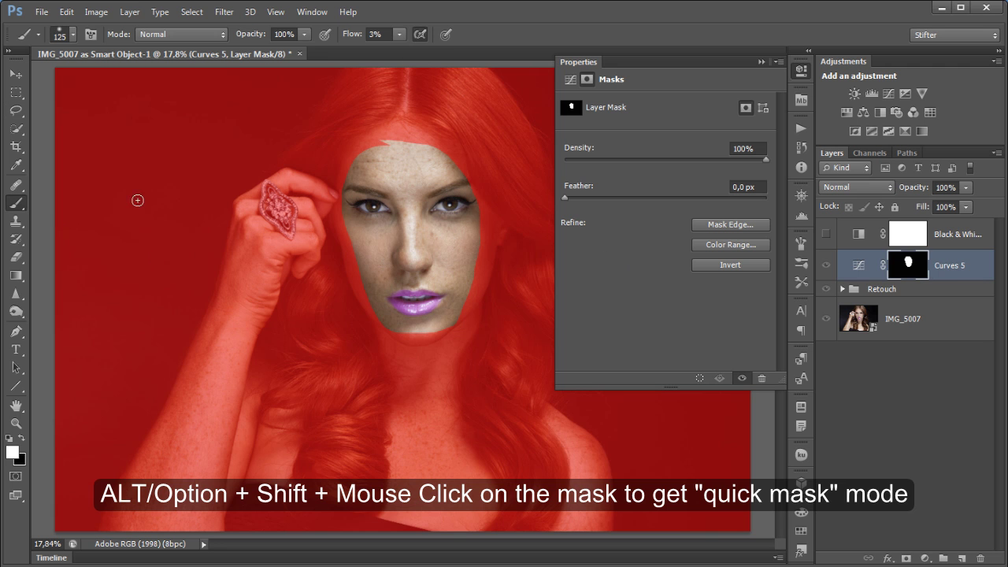
pyautogui.keyDown('alt'); pyautogui.rightClick(382, 218); pyautogui.keyUp('alt')
pyautogui.press('x')
pyautogui.moveTo(368, 202); pyautogui.dragTo(390, 207)
pyautogui.moveTo(351, 34); pyautogui.dragTo(401, 37)
pyautogui.moveTo(380, 223)
pyautogui.mouseDown()
pyautogui.moveTo(355, 202)
pyautogui.moveTo(378, 197)
pyautogui.mouseUp()
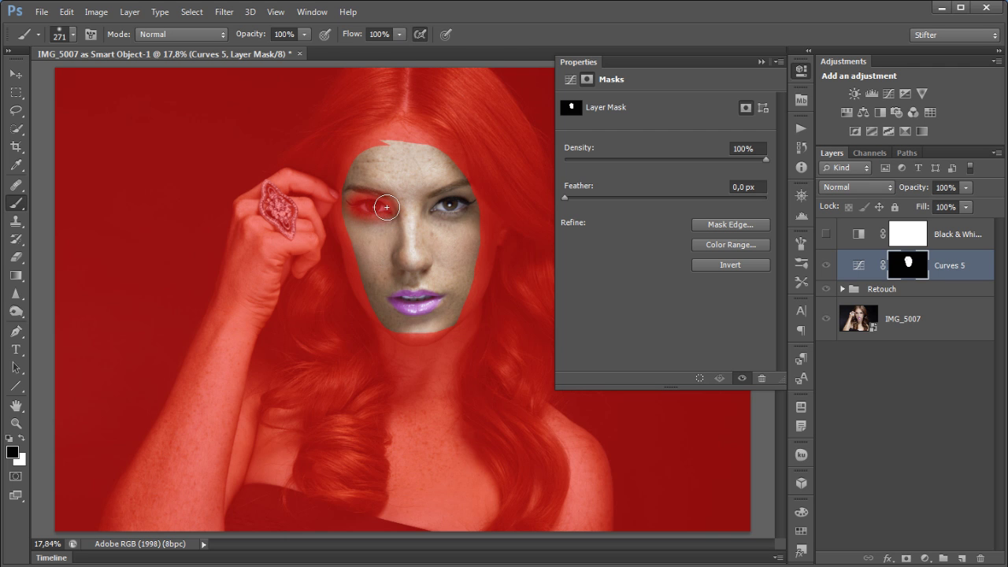
pyautogui.moveTo(450, 204); pyautogui.dragTo(444, 205)
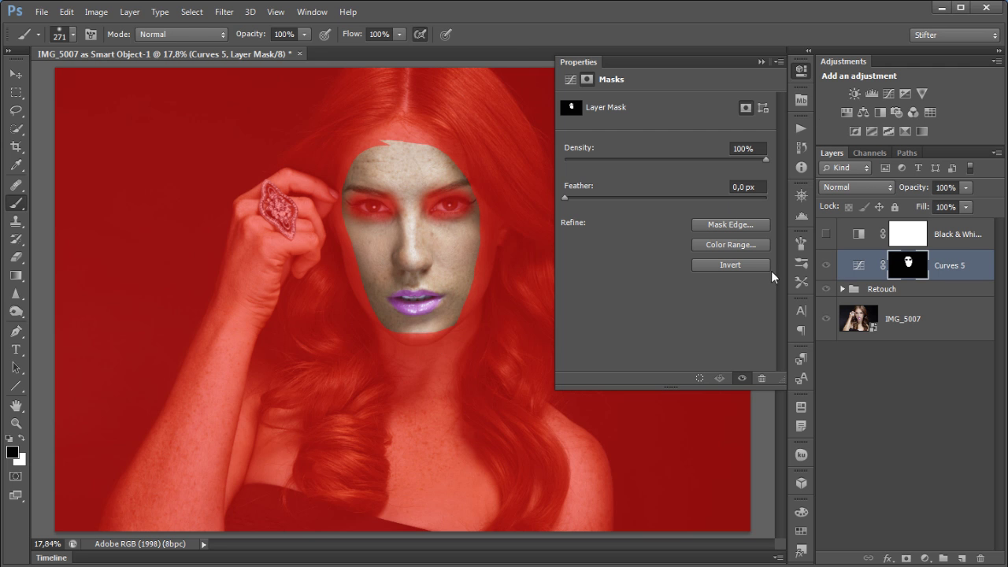
pyautogui.keyDown('alt'); pyautogui.keyDown('shift'); pyautogui.click(899, 268); pyautogui.keyUp('shift'); pyautogui.keyUp('alt')
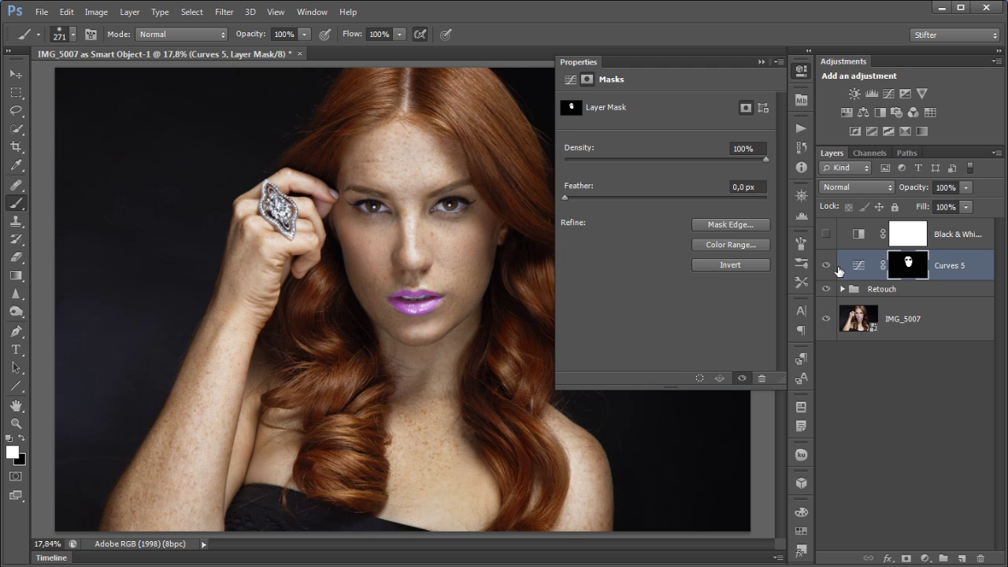
# Try the automatic correction again on Curves 5 with the eyes masked out, then undo it
pyautogui.click(858, 266)
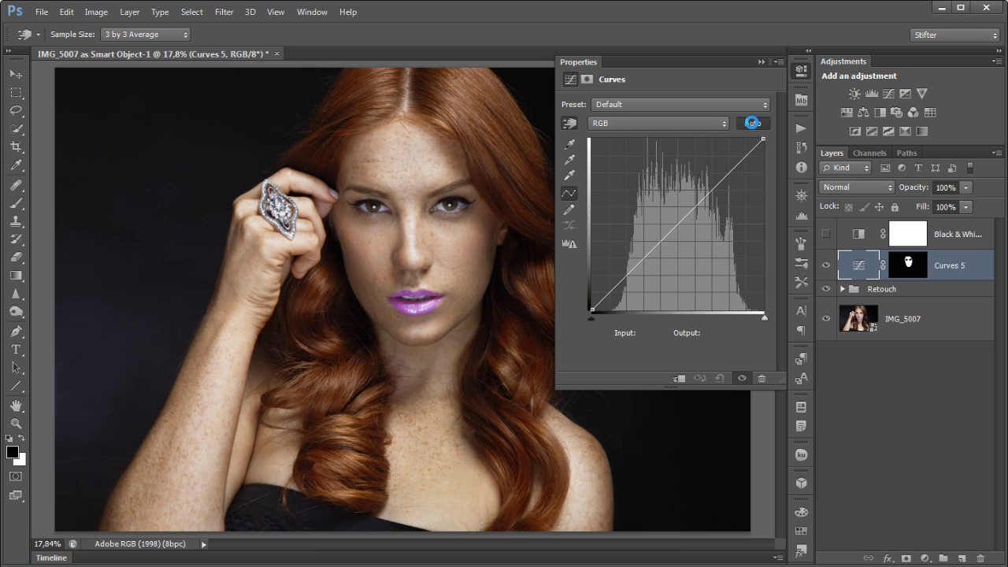
pyautogui.click(752, 123)
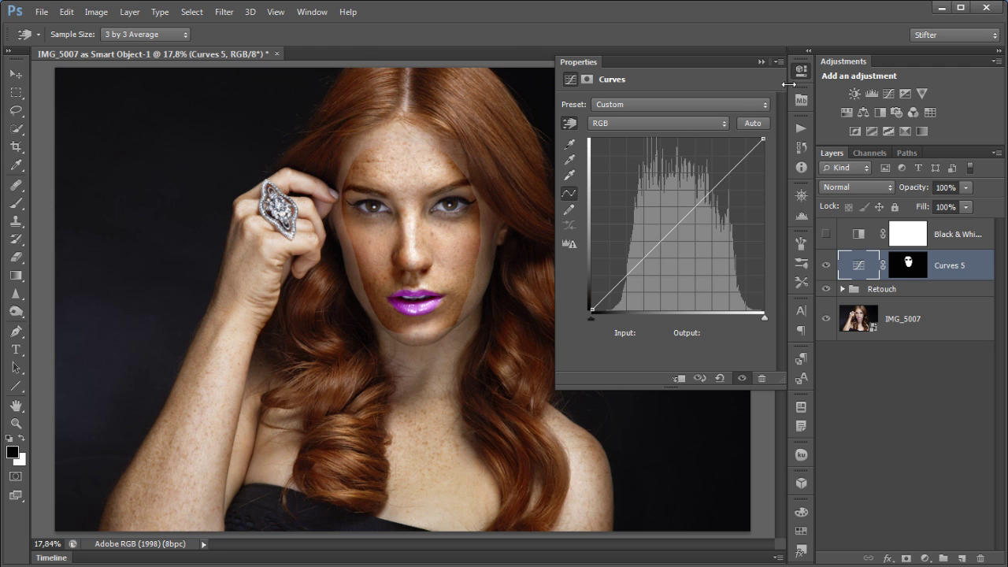
pyautogui.click(66, 11)
pyautogui.click(79, 20)
# Compare the four auto color correction algorithms on Curves 5, then apply Enhance Monochromatic Contrast
pyautogui.click(779, 61)
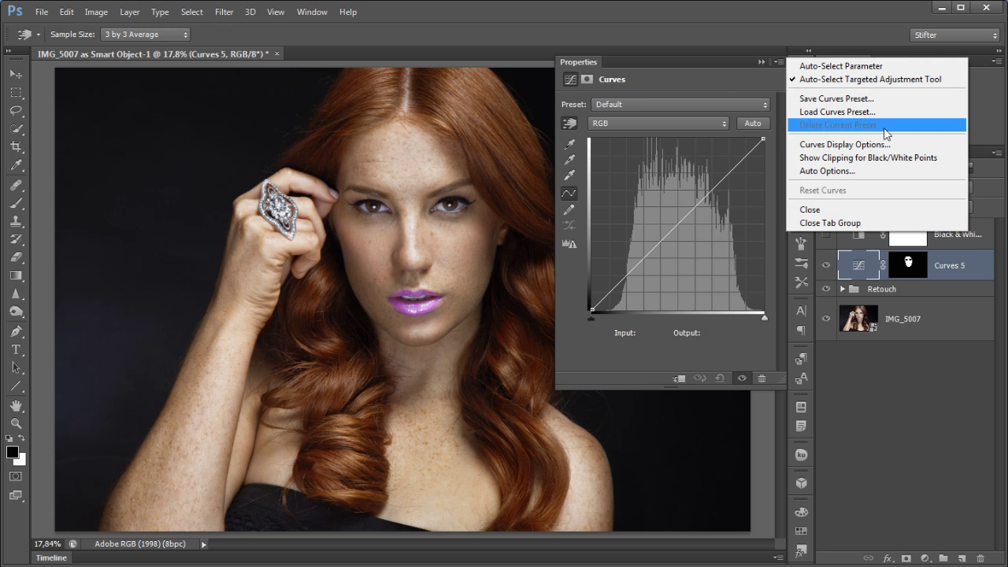
pyautogui.click(875, 169)
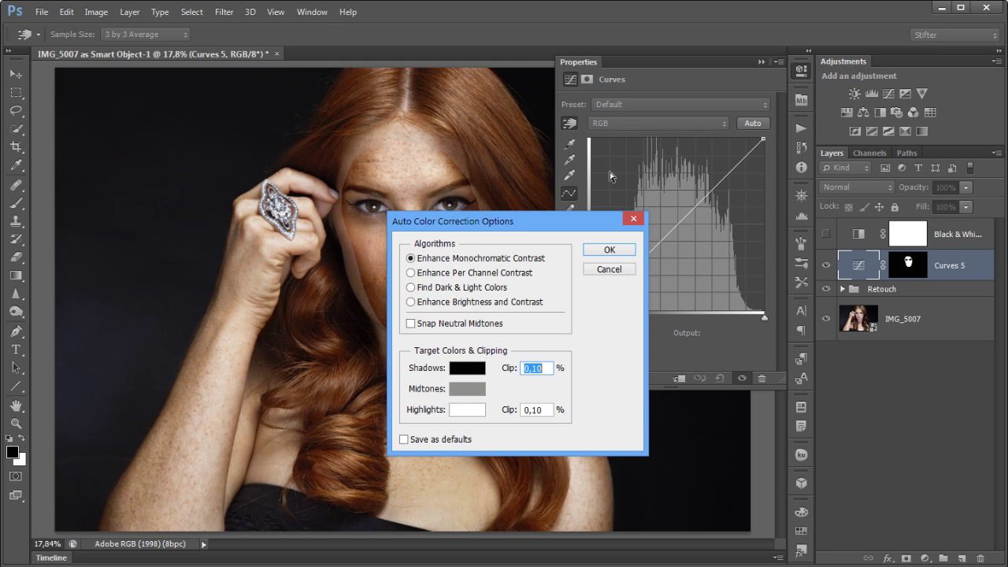
pyautogui.moveTo(529, 221); pyautogui.dragTo(738, 136)
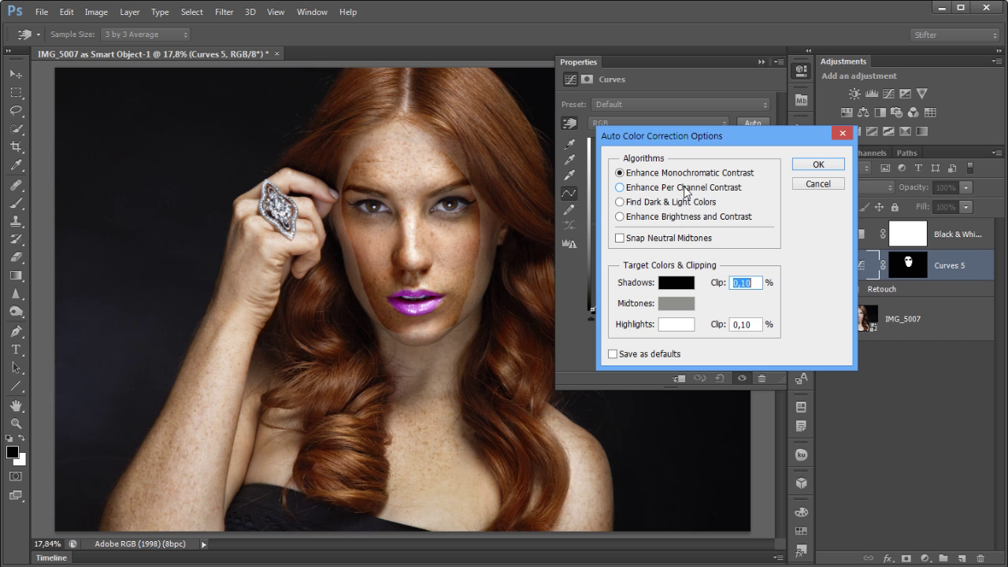
pyautogui.click(649, 194)
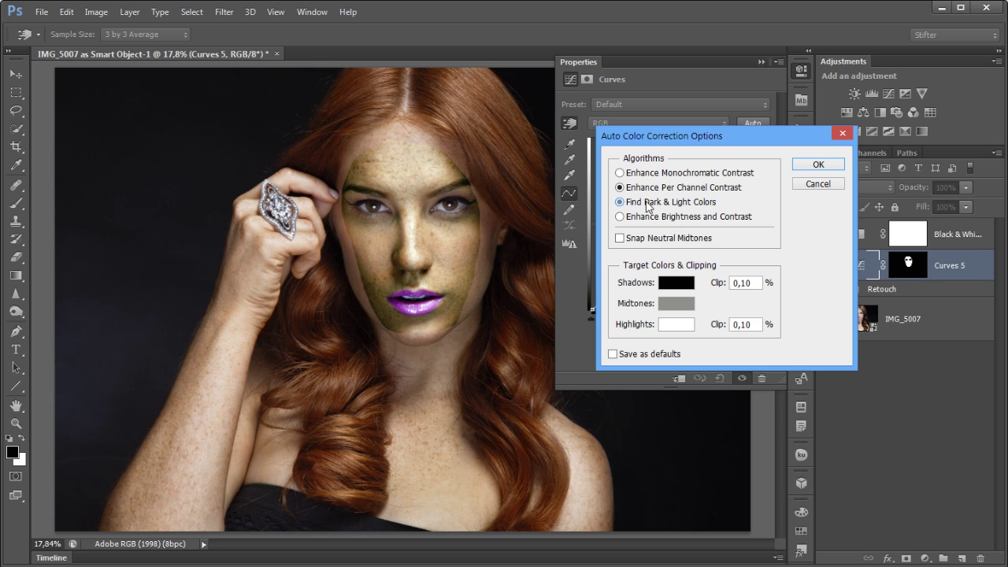
pyautogui.click(649, 203)
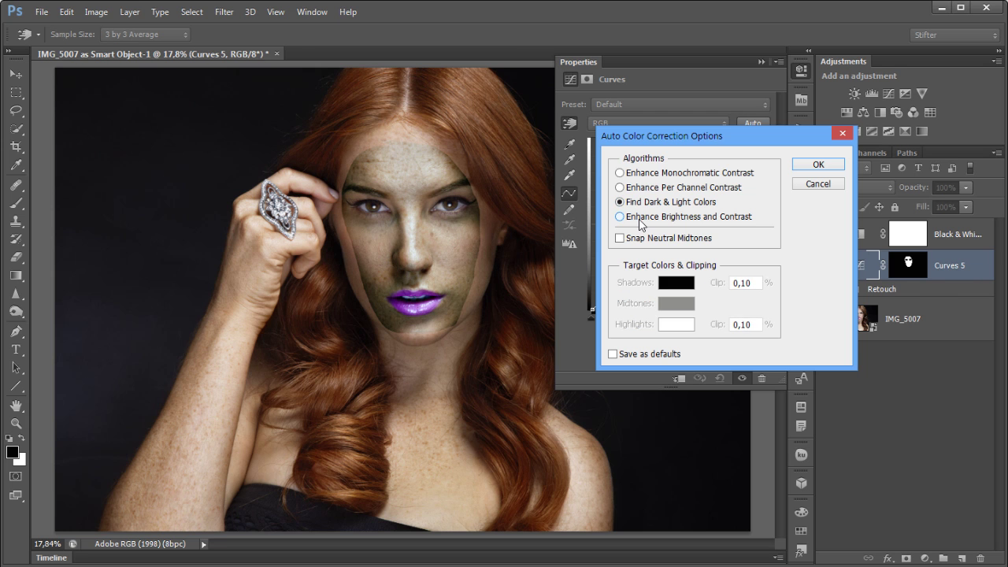
pyautogui.click(639, 220)
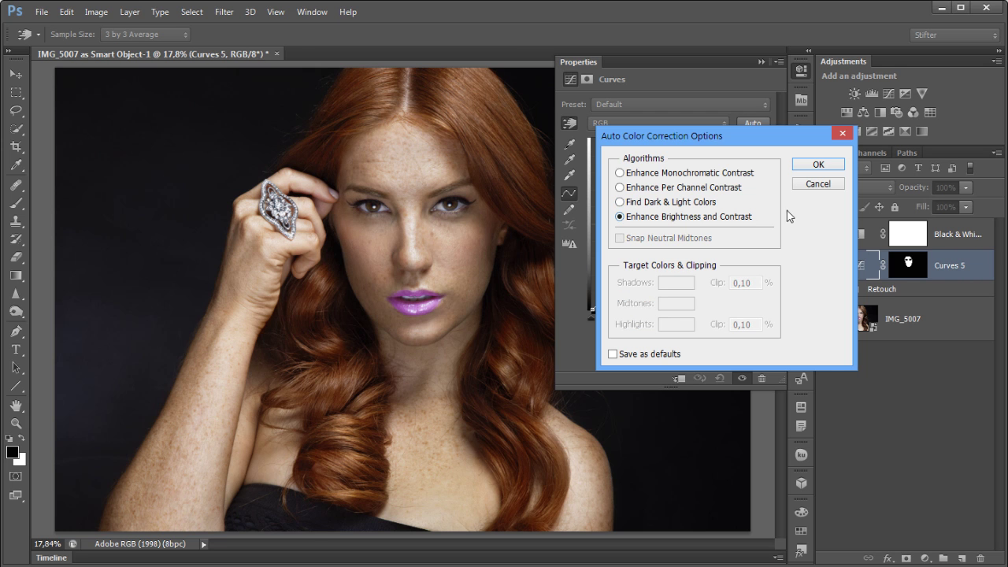
pyautogui.click(631, 174)
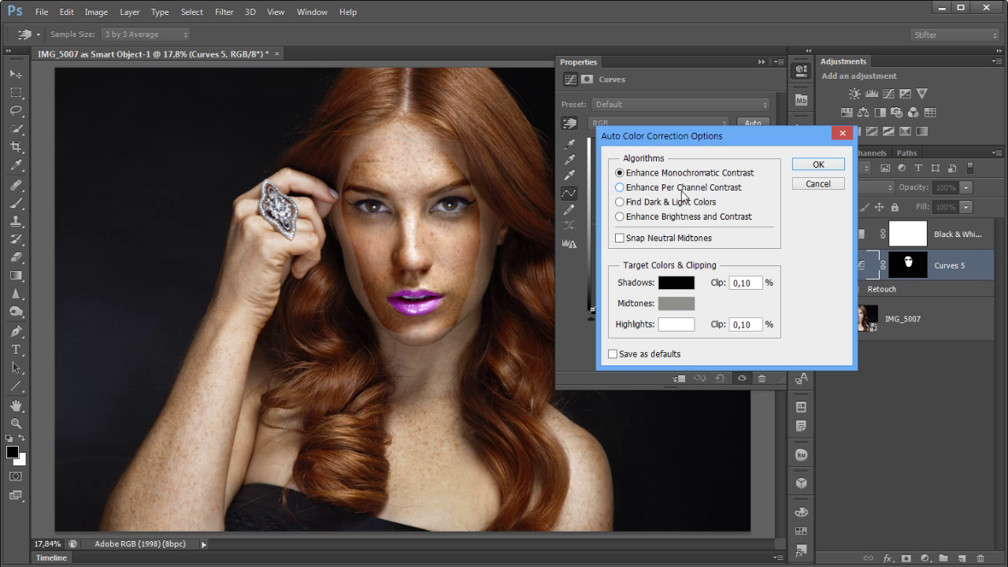
pyautogui.click(827, 165)
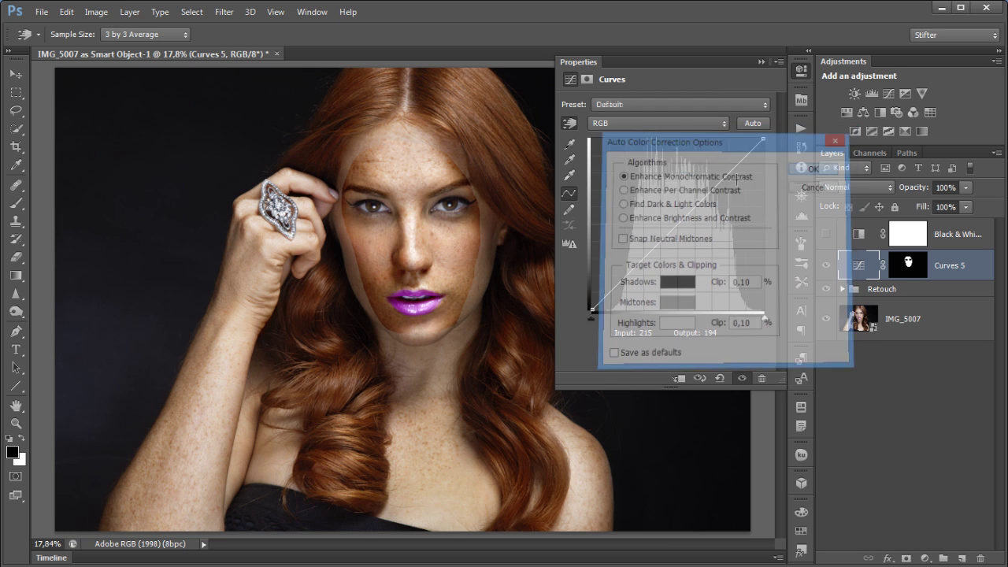
pyautogui.click(807, 68)
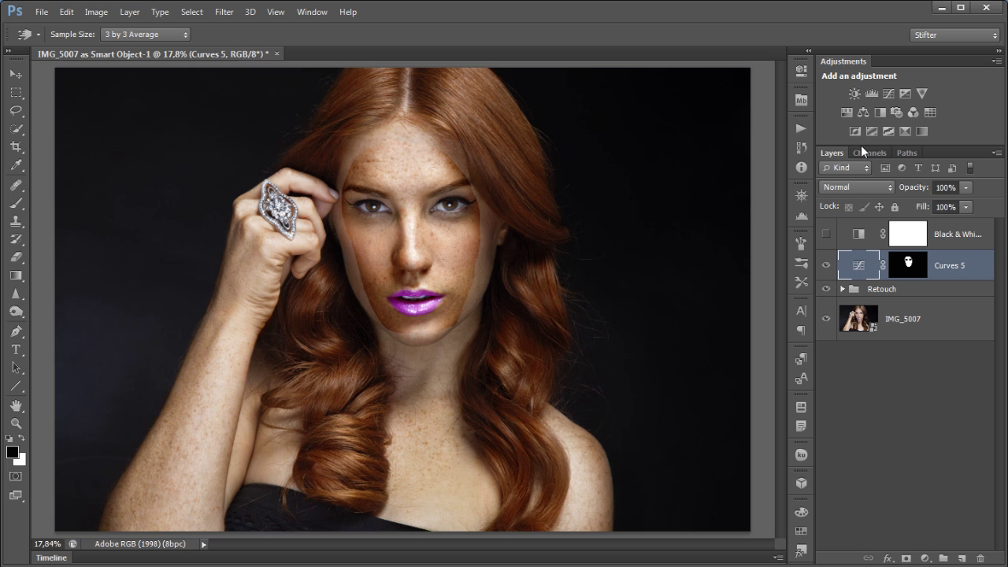
# Disable the Curves 5 layer mask, then delete only the mask and keep the adjustment
pyautogui.press('b')
pyautogui.keyDown('shift'); pyautogui.click(908, 265); pyautogui.keyUp('shift')
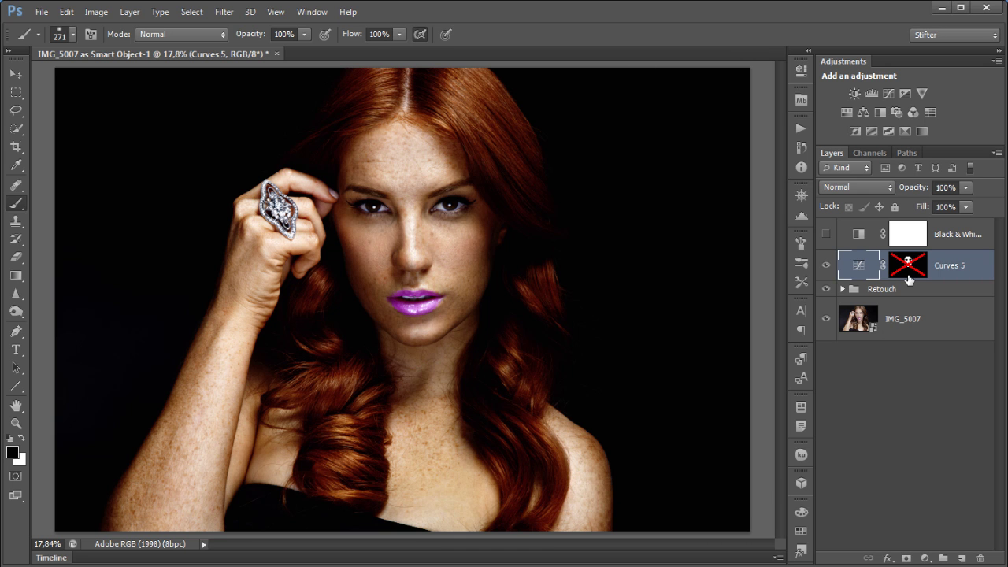
pyautogui.moveTo(910, 267); pyautogui.dragTo(982, 557)
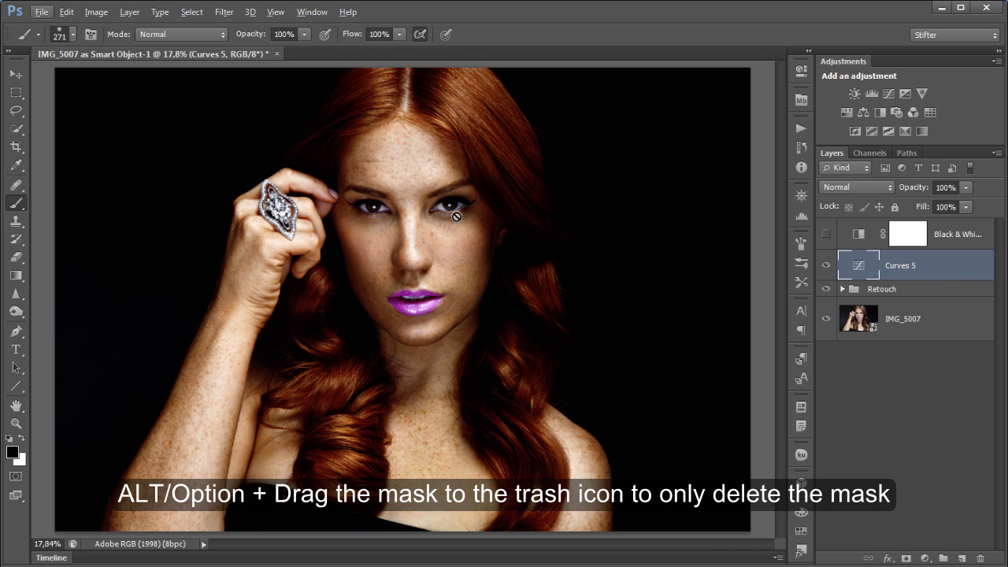
# Load the RGB channel's luminosity as a selection and turn it into a new layer mask on Curves 5
pyautogui.click(16, 92)
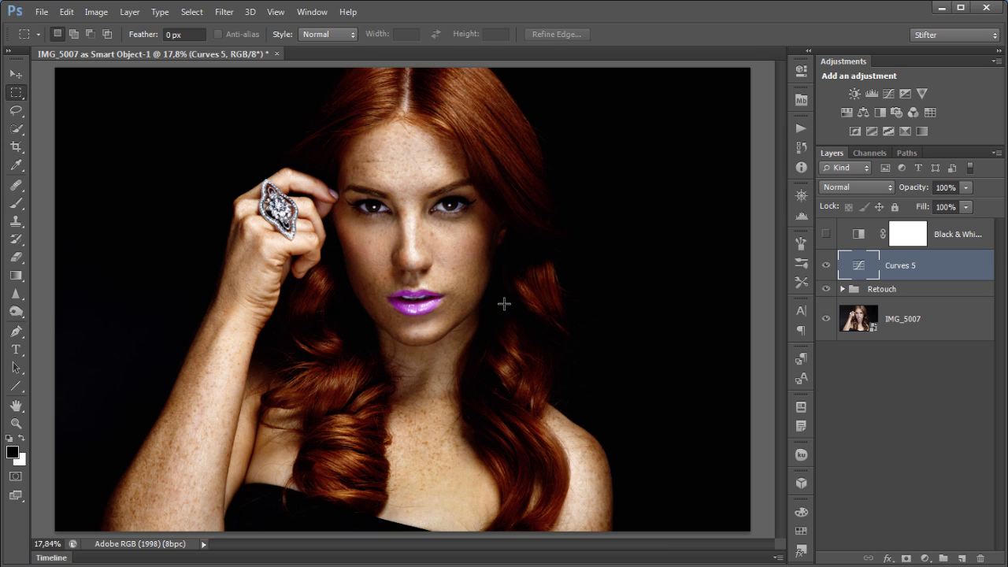
pyautogui.click(866, 153)
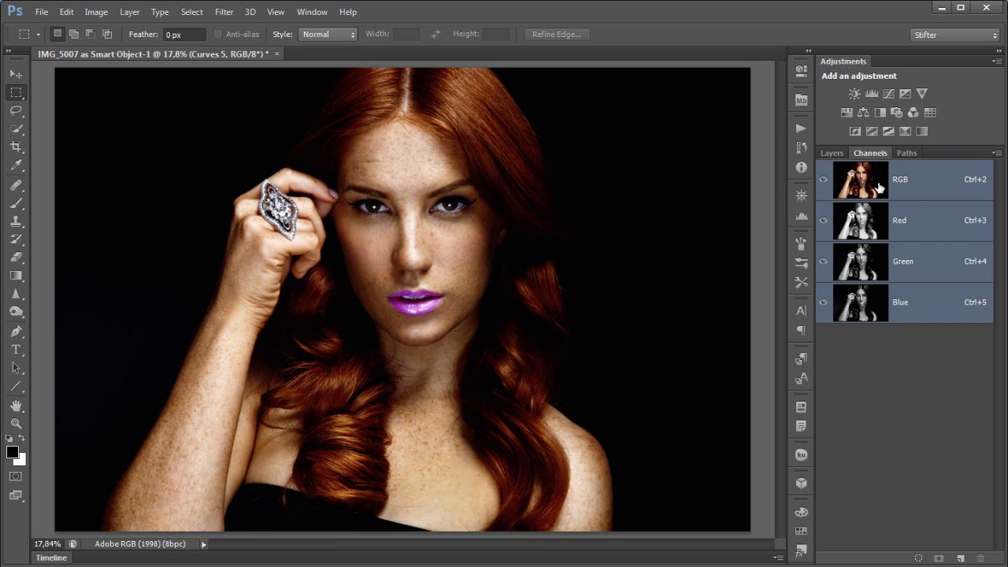
pyautogui.keyDown('ctrl'); pyautogui.click(869, 181); pyautogui.keyUp('ctrl')
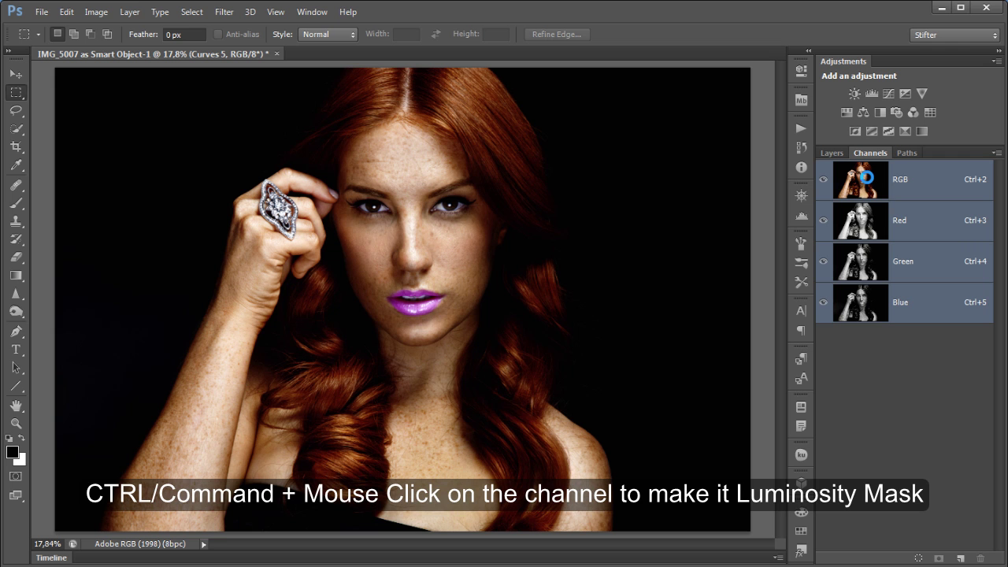
pyautogui.keyDown('ctrl'); pyautogui.click(867, 178); pyautogui.keyUp('ctrl')
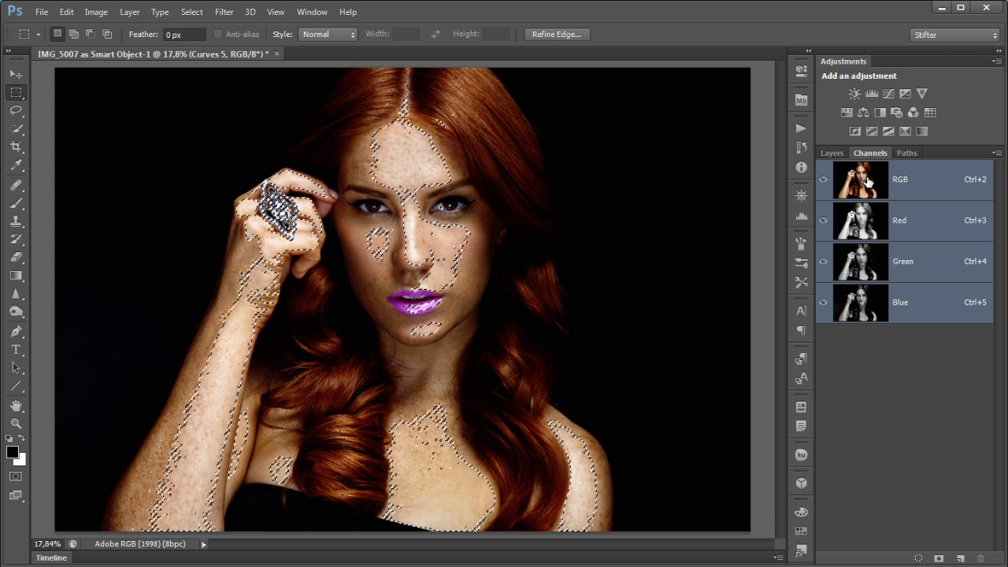
pyautogui.click(836, 154)
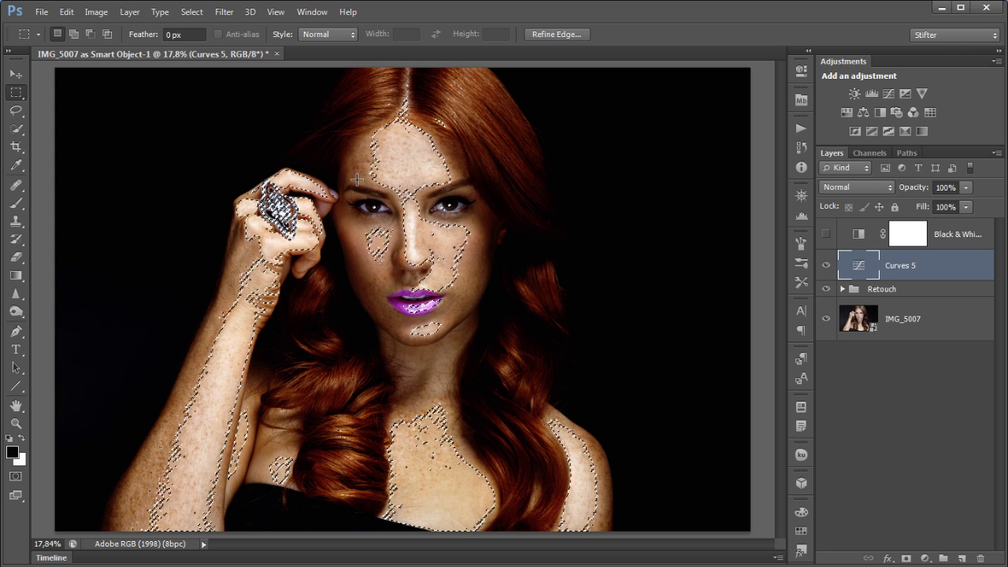
pyautogui.click(907, 557)
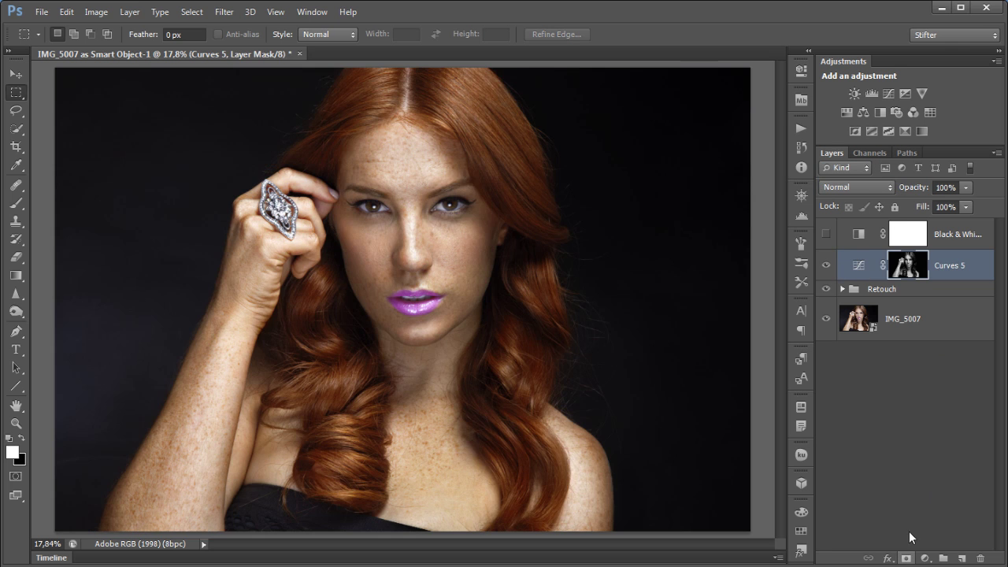
# Hide and show Curves 5 several times to compare the portrait with and without the luminosity-masked contrast
pyautogui.click(825, 265)
pyautogui.click(825, 265)
pyautogui.click(824, 265)
pyautogui.click(824, 266)
pyautogui.click(825, 265)
pyautogui.click(824, 265)
# Move Curves 5 to the top of the Retouch group, then hide and show the whole group to compare
pyautogui.click(842, 289)
pyautogui.moveTo(983, 260); pyautogui.dragTo(959, 310)
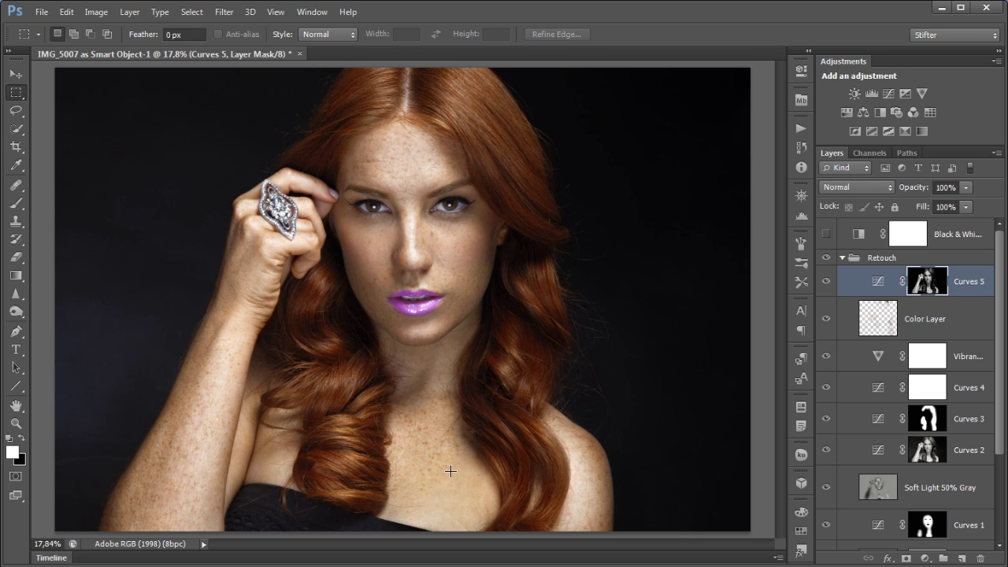
pyautogui.click(825, 257)
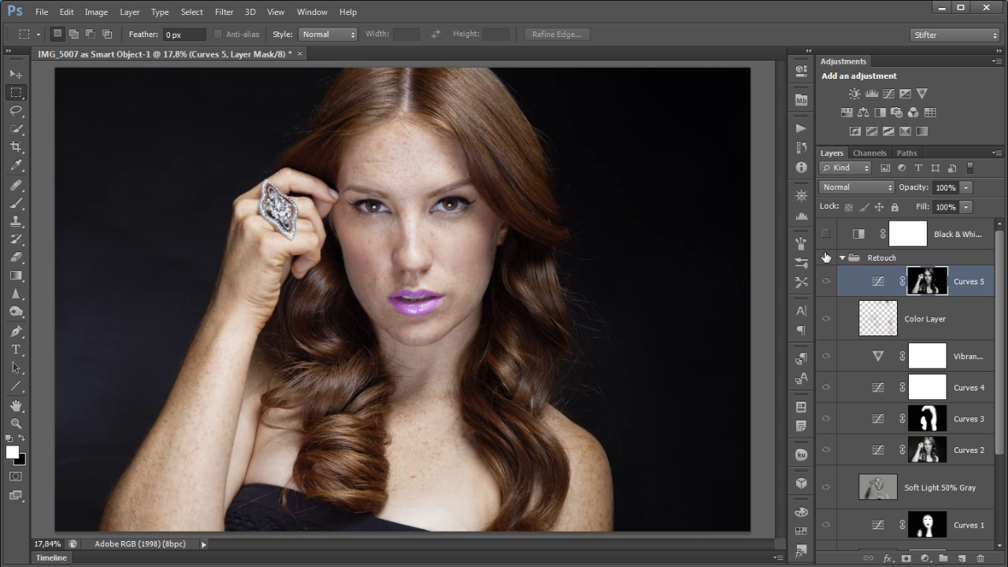
pyautogui.click(826, 258)
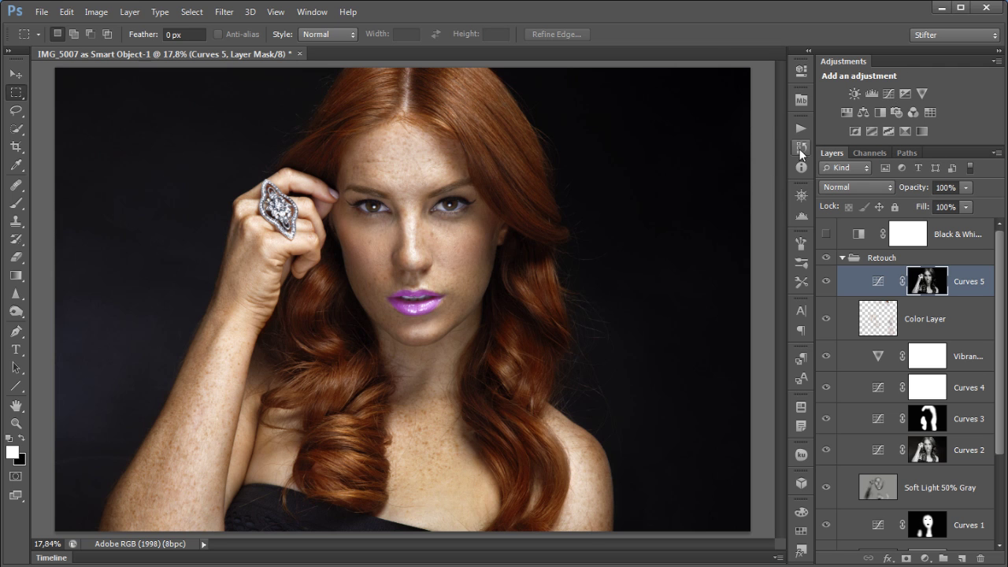
# Examine the color histogram of the entire image after refreshing it with uncached data
pyautogui.click(806, 218)
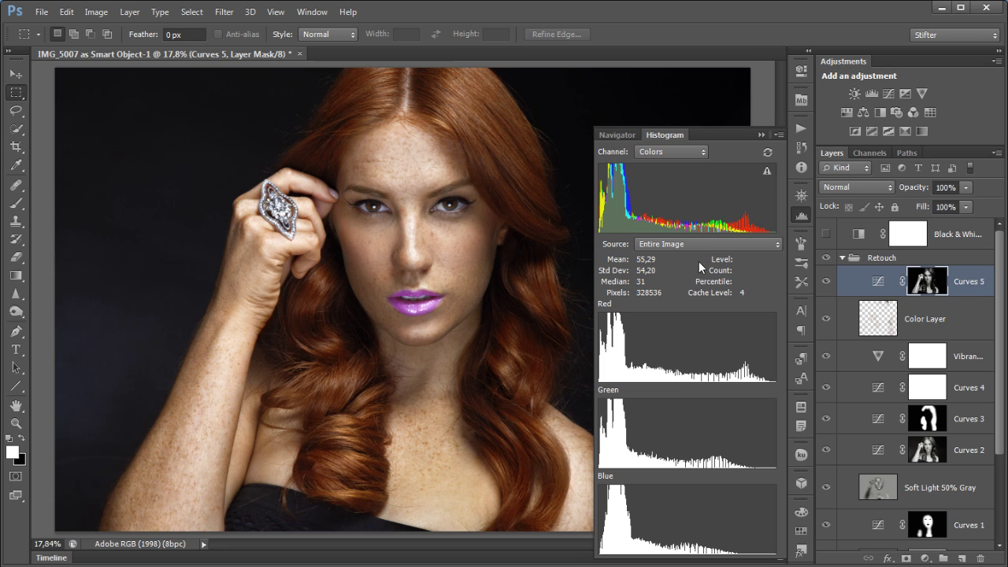
pyautogui.click(767, 174)
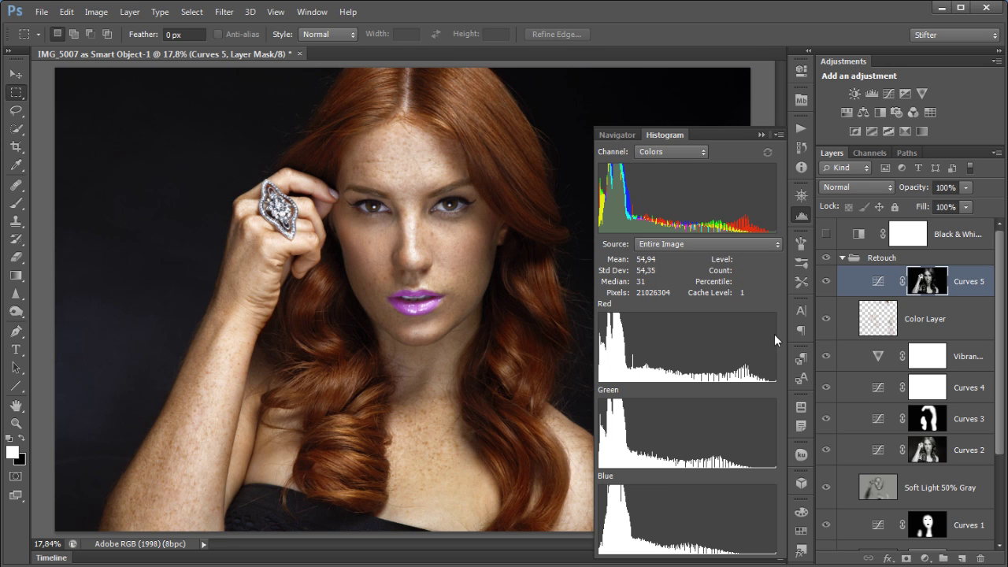
pyautogui.click(803, 213)
# Toggle the visibility of Curves 5 inside the Retouch group to judge its effect on the highlights
pyautogui.click(828, 282)
pyautogui.click(828, 282)
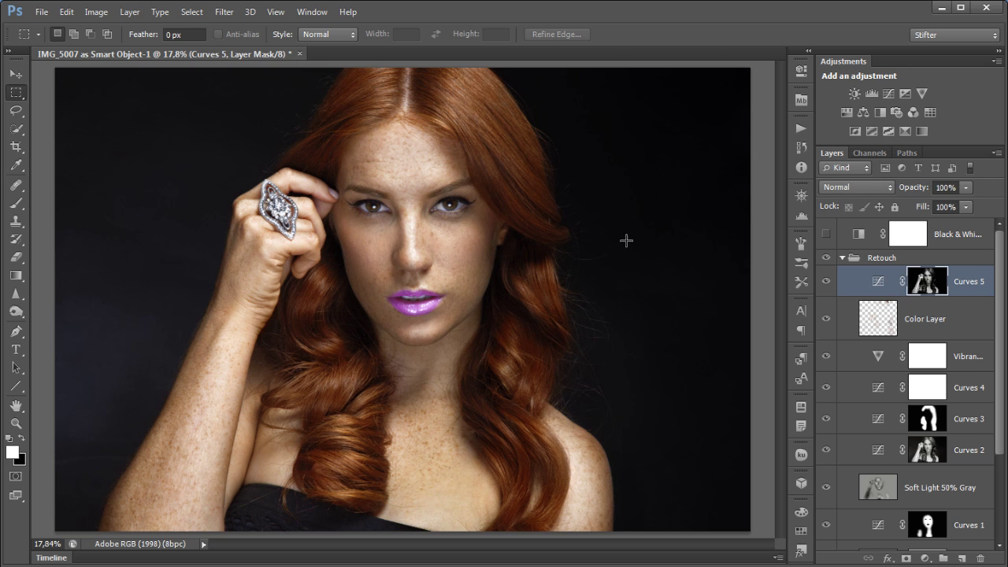
pyautogui.click(823, 283)
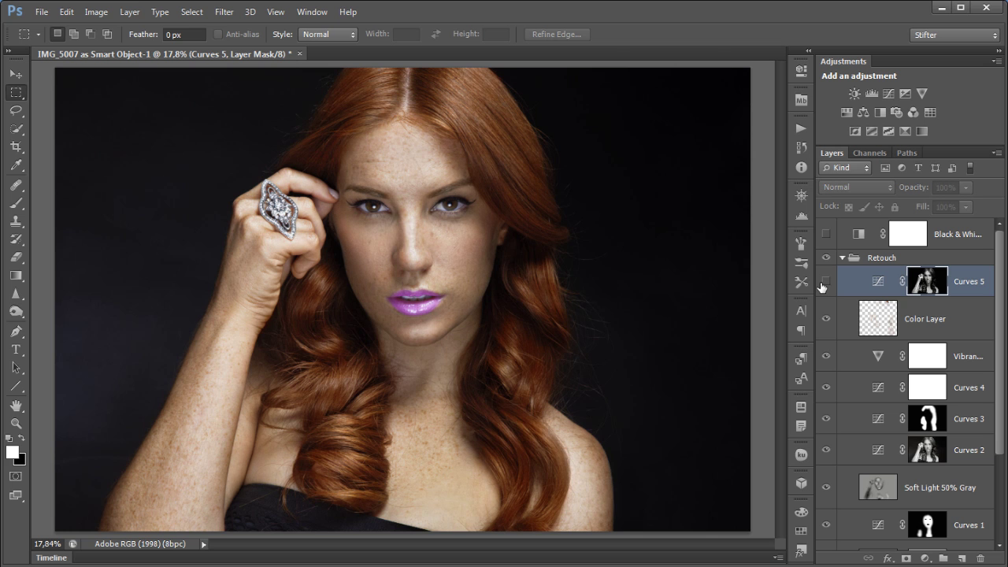
pyautogui.click(822, 284)
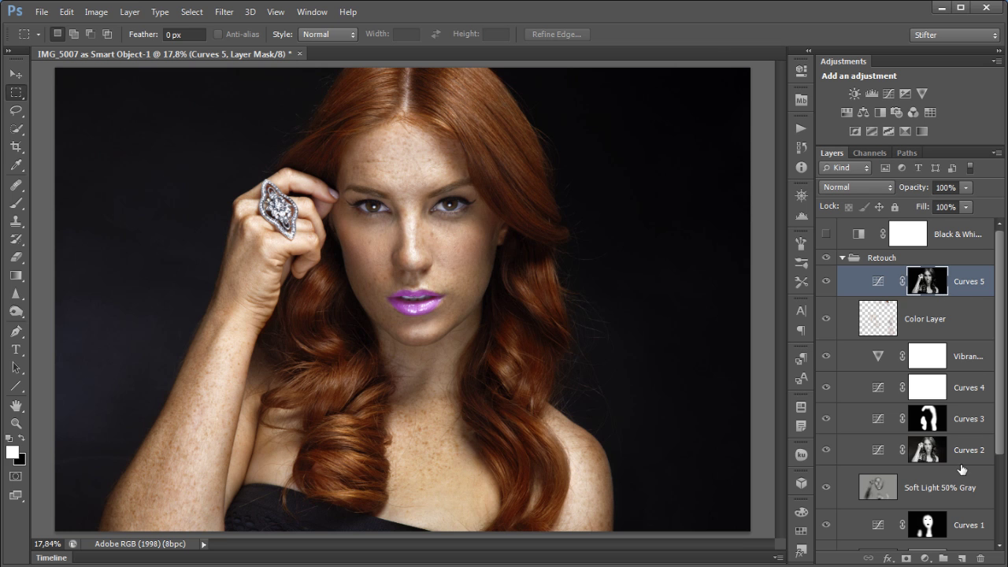
# Create a layer named "Soft Light 50% Gray" above Curves 5 in Soft Light mode, filled with 50% gray
pyautogui.keyDown('alt'); pyautogui.click(961, 558); pyautogui.keyUp('alt')
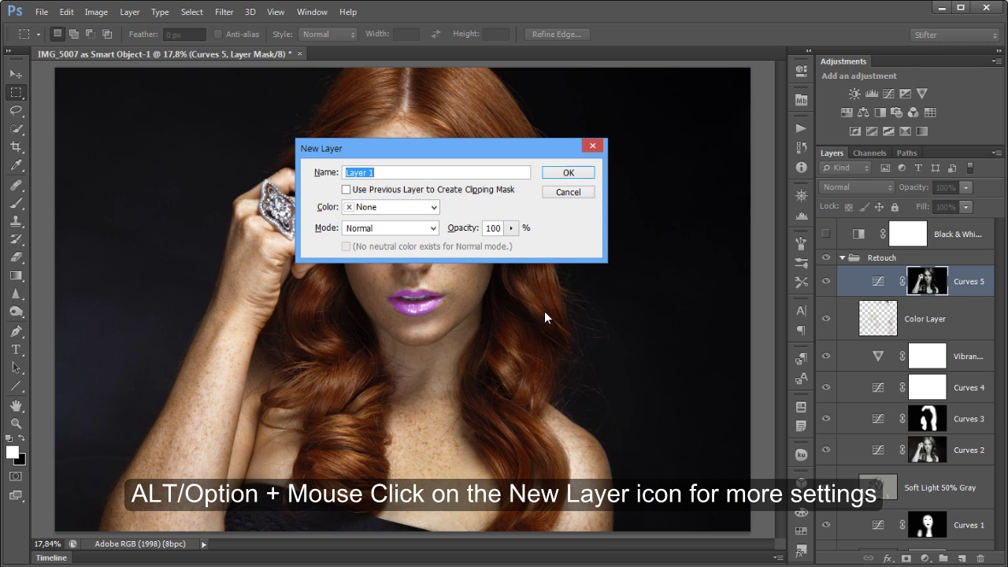
pyautogui.write('Soft Light 50')
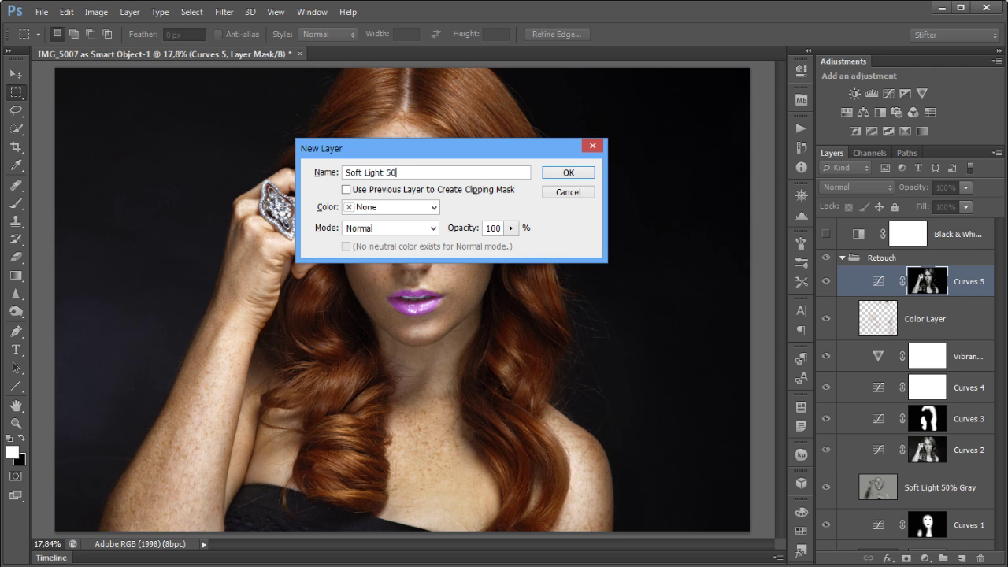
pyautogui.write('% Gray')
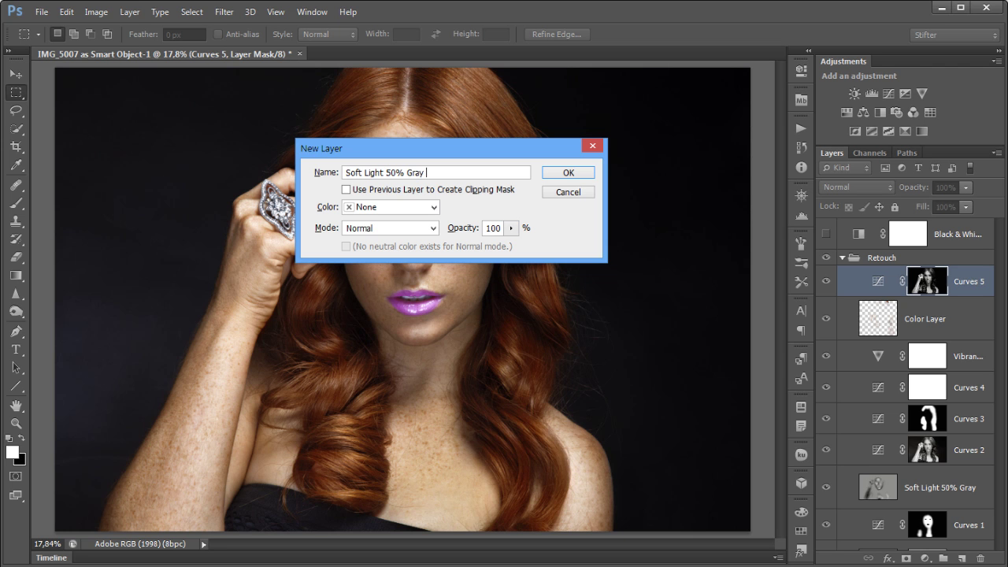
pyautogui.click(411, 229)
pyautogui.click(400, 417)
pyautogui.click(366, 251)
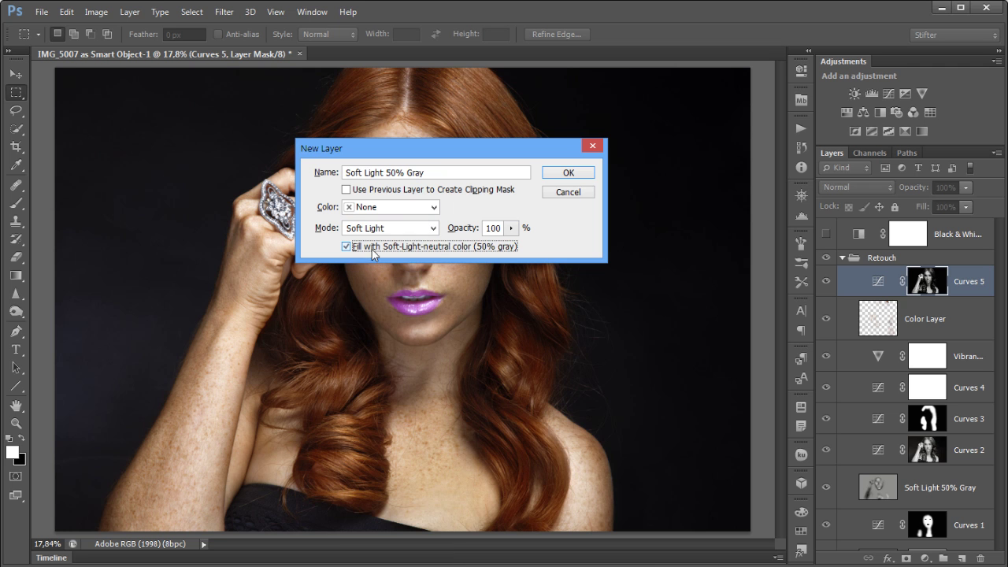
pyautogui.click(566, 171)
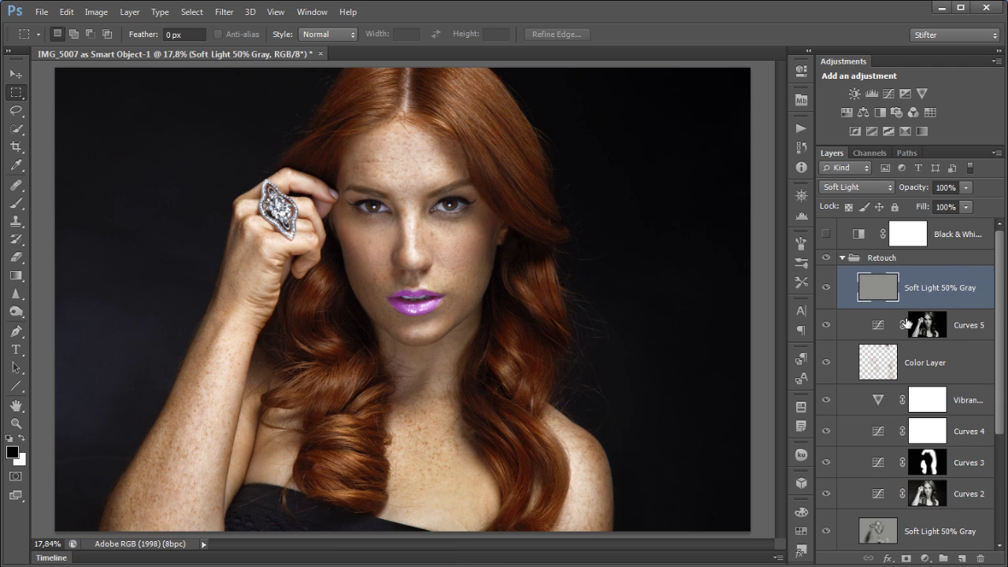
# Brighten the iris of the eye nearest the raised hand with a white 30 px brush at 10% flow on the gray layer
pyautogui.click(16, 202)
pyautogui.click(361, 173)
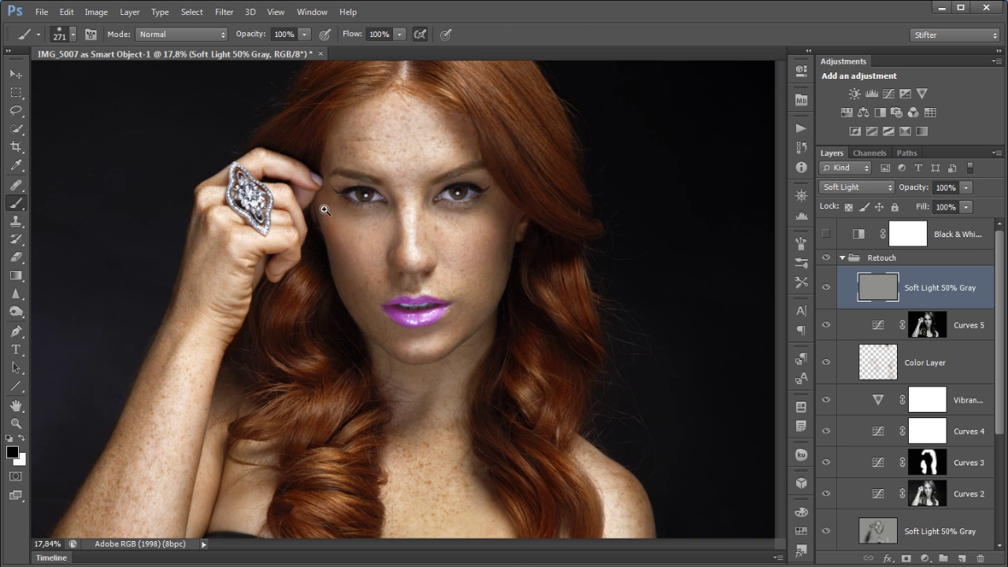
pyautogui.click(268, 195)
pyautogui.moveTo(229, 228)
pyautogui.mouseDown()
pyautogui.moveTo(508, 315)
pyautogui.moveTo(596, 326)
pyautogui.mouseUp()
pyautogui.moveTo(360, 368); pyautogui.dragTo(478, 397)
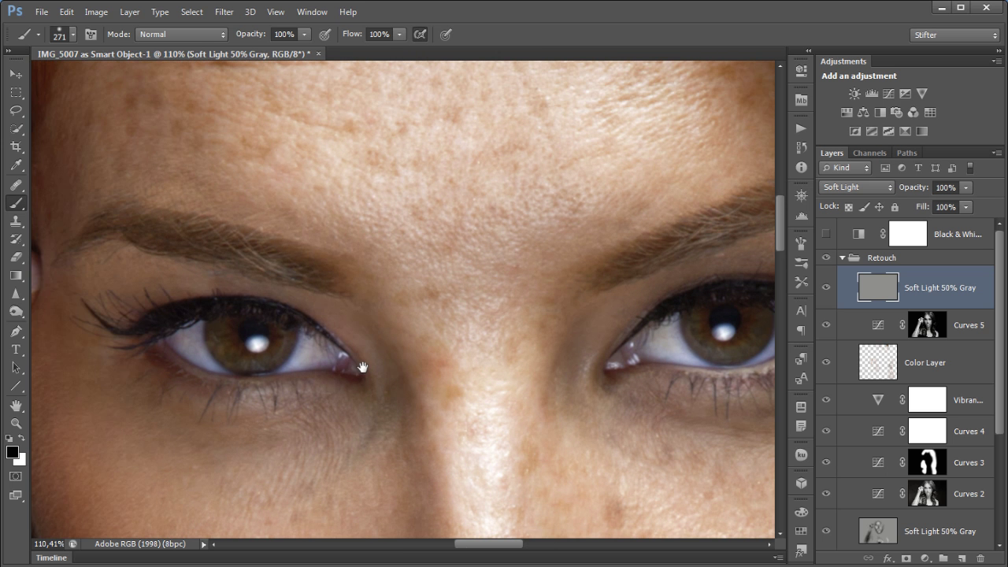
pyautogui.moveTo(288, 299)
pyautogui.mouseDown()
pyautogui.moveTo(236, 304)
pyautogui.moveTo(255, 318)
pyautogui.moveTo(244, 354)
pyautogui.mouseUp()
pyautogui.press('x')
pyautogui.press(']')
pyautogui.press('[')
pyautogui.press(']')
pyautogui.moveTo(219, 325)
pyautogui.mouseDown()
pyautogui.moveTo(250, 366)
pyautogui.moveTo(257, 352)
pyautogui.moveTo(286, 348)
pyautogui.moveTo(226, 359)
pyautogui.moveTo(211, 336)
pyautogui.moveTo(226, 355)
pyautogui.moveTo(272, 356)
pyautogui.mouseUp()
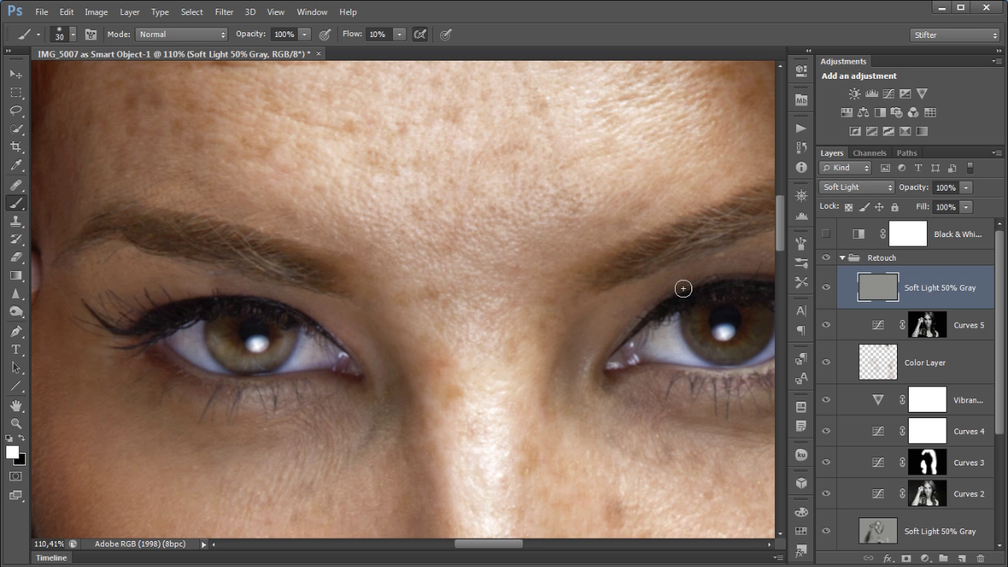
# Brighten the iris of the eye farther from the raised hand with the white 30 px brush at 10% flow
pyautogui.moveTo(678, 352)
pyautogui.mouseDown()
pyautogui.moveTo(617, 343)
pyautogui.moveTo(700, 320)
pyautogui.moveTo(632, 315)
pyautogui.moveTo(696, 325)
pyautogui.mouseUp()
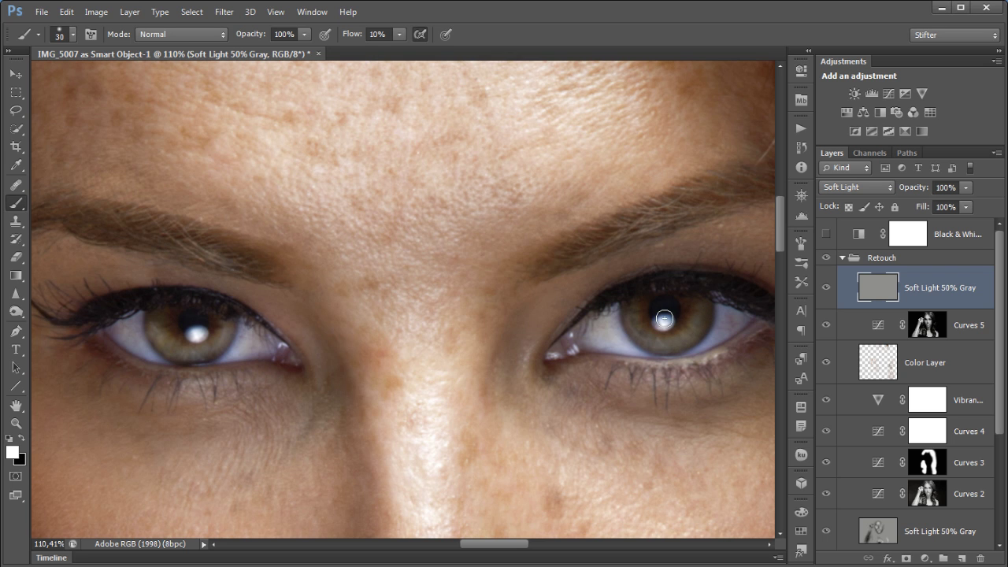
# Darken the outer rims of both irises on the gray layer with a black 7 px brush at 5% flow
pyautogui.hotkey('ctrl', 'space')
pyautogui.moveTo(291, 180); pyautogui.dragTo(109, 471)
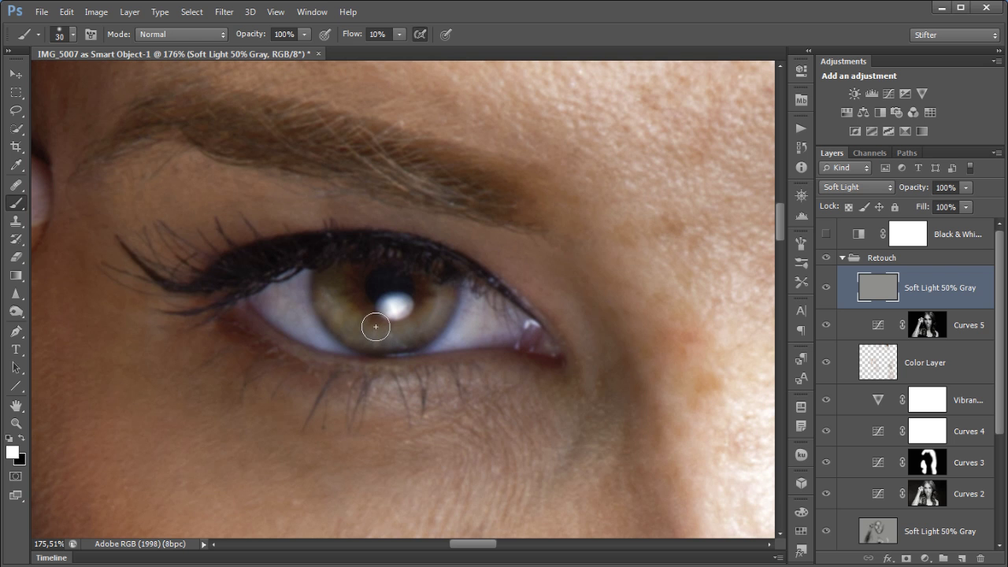
pyautogui.press('[')
pyautogui.press('[')
pyautogui.press('[')
pyautogui.press('[')
pyautogui.press('[')
pyautogui.press('[')
pyautogui.press('[')
pyautogui.press('x')
pyautogui.moveTo(319, 265)
pyautogui.mouseDown()
pyautogui.moveTo(314, 305)
pyautogui.moveTo(341, 337)
pyautogui.moveTo(316, 314)
pyautogui.moveTo(351, 345)
pyautogui.moveTo(312, 305)
pyautogui.mouseUp()
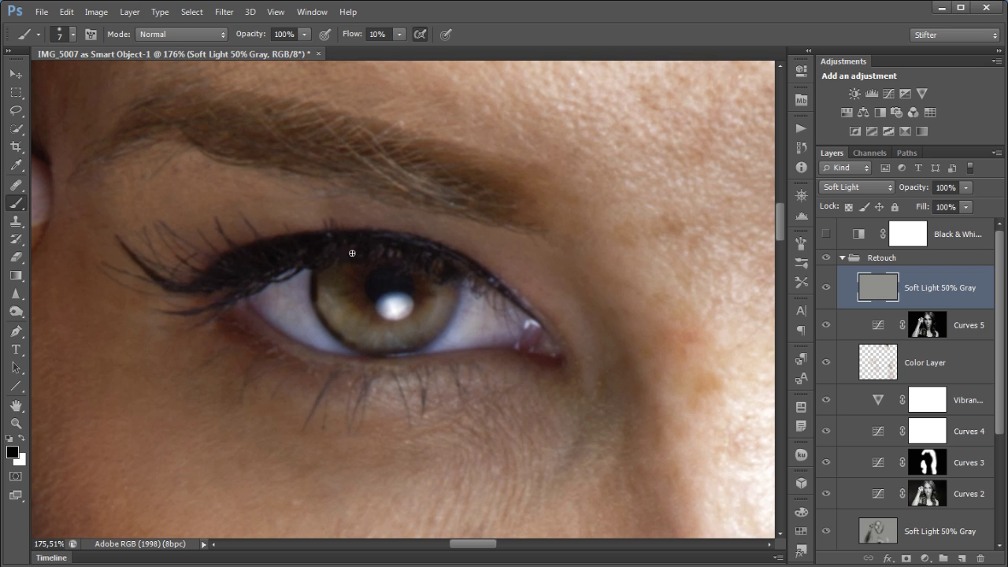
pyautogui.hotkey('ctrl', 'z')
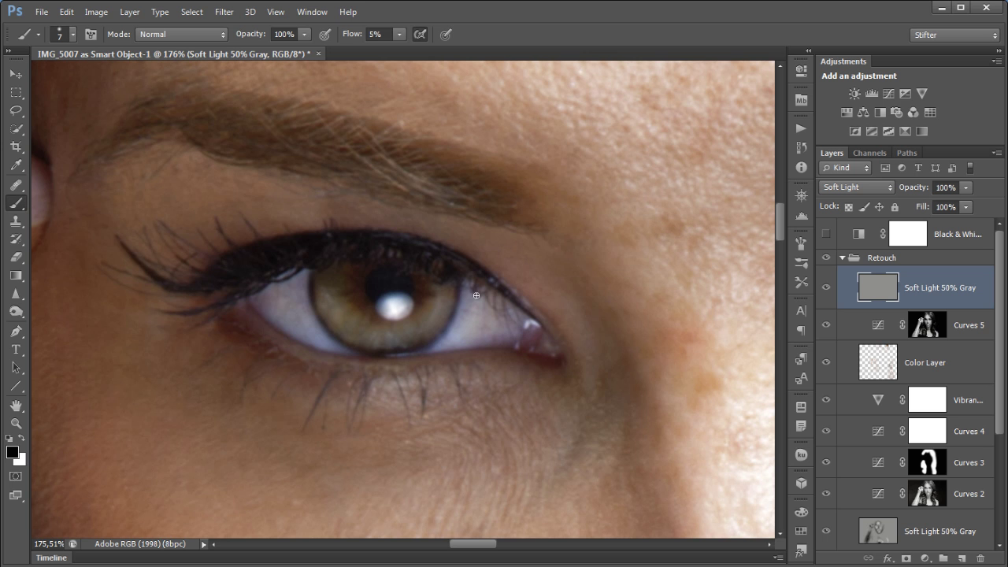
pyautogui.moveTo(692, 334); pyautogui.dragTo(523, 319)
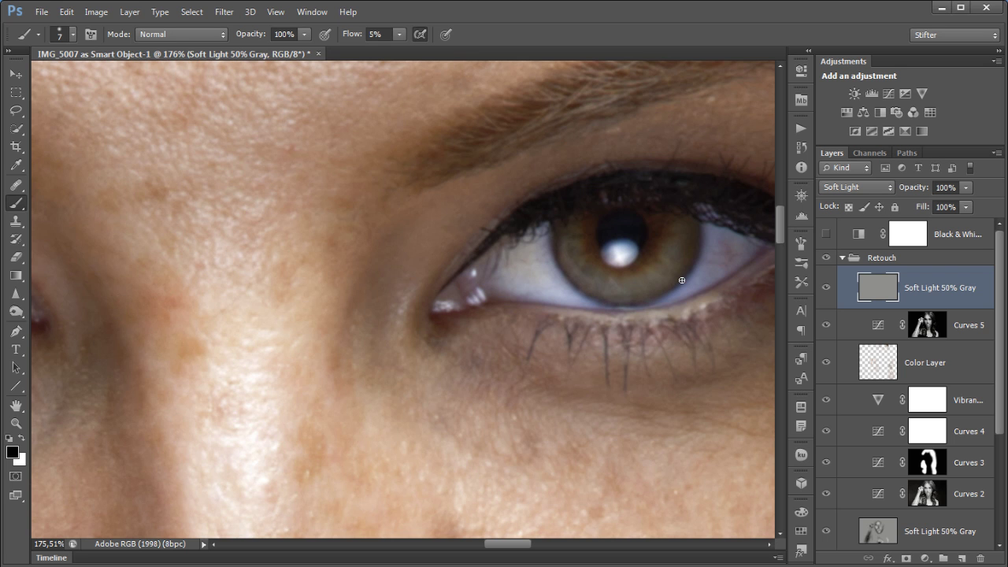
pyautogui.moveTo(648, 303)
pyautogui.mouseDown()
pyautogui.moveTo(610, 306)
pyautogui.moveTo(577, 283)
pyautogui.moveTo(555, 224)
pyautogui.mouseUp()
# Compare the face with and without the Soft Light 50% Gray layer and set that layer's opacity to 53%
pyautogui.hotkey('ctrl', '0')
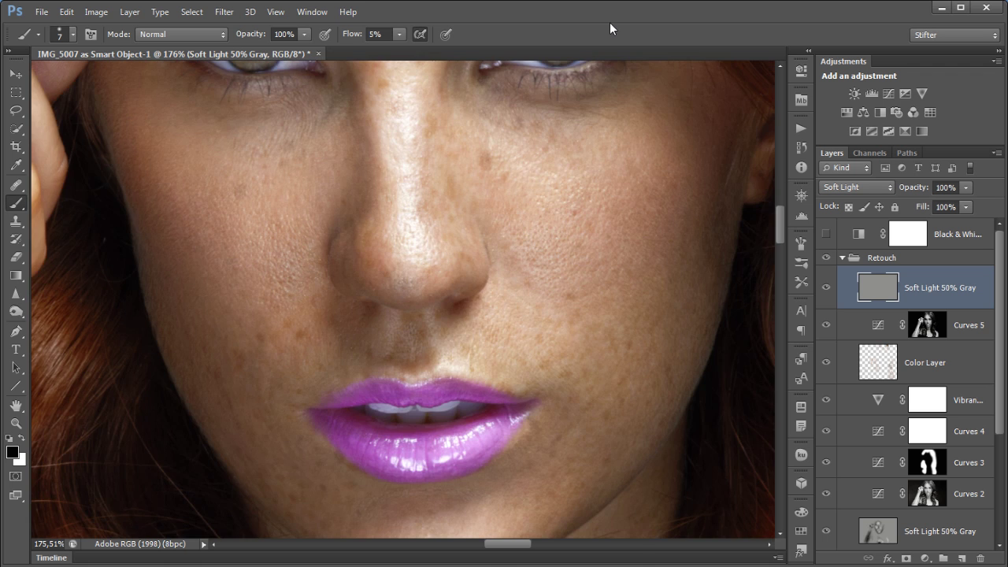
pyautogui.click(826, 288)
pyautogui.click(827, 289)
pyautogui.hotkey('ctrl', 'space')
pyautogui.moveTo(617, 123)
pyautogui.mouseDown()
pyautogui.moveTo(266, 353)
pyautogui.moveTo(178, 373)
pyautogui.mouseUp()
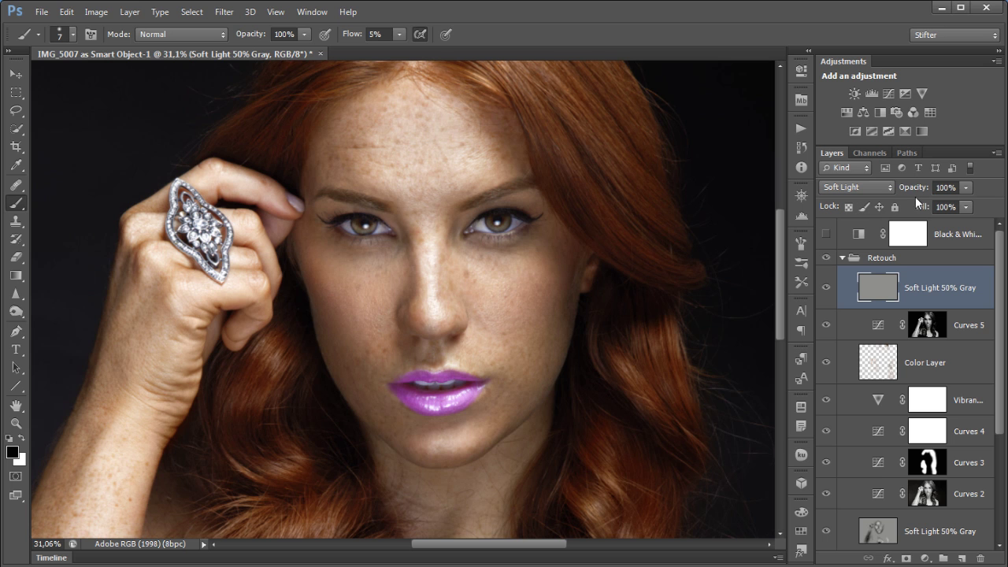
pyautogui.moveTo(916, 189); pyautogui.dragTo(719, 203)
# Brighten both eye areas softly on the gray layer with a white 125 px brush at 3% flow
pyautogui.hotkey('ctrl', 'space')
pyautogui.moveTo(645, 147); pyautogui.dragTo(243, 391)
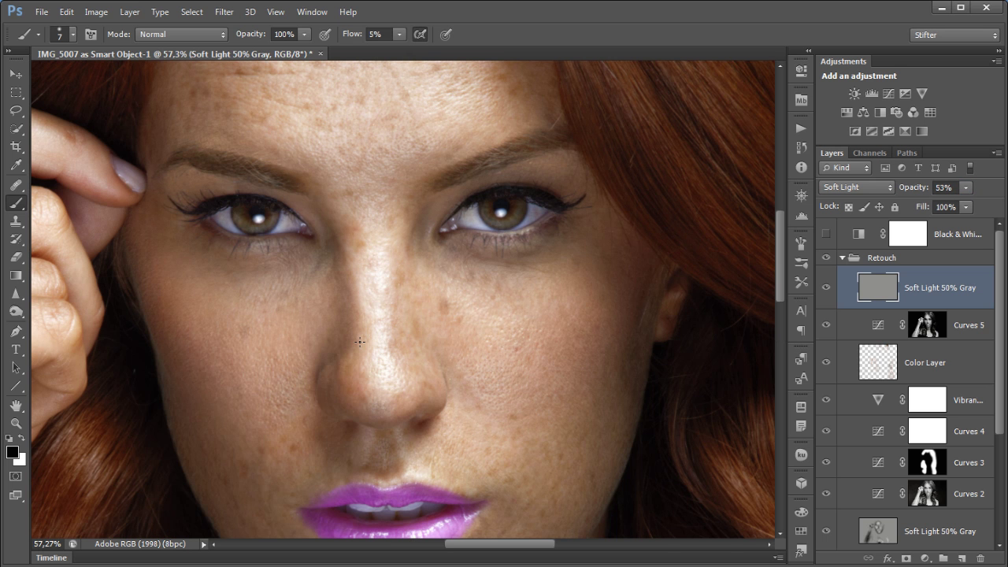
pyautogui.hotkey('ctrl', '-')
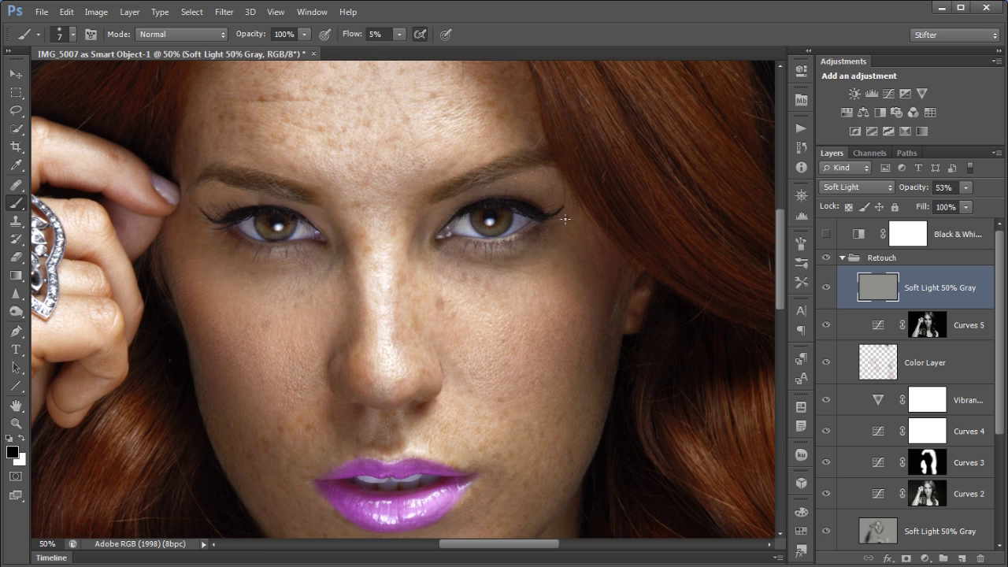
pyautogui.press(']')
pyautogui.press(']')
pyautogui.press(']')
pyautogui.press(']')
pyautogui.press(']')
pyautogui.press(']')
pyautogui.press(']')
pyautogui.press(']')
pyautogui.press(']')
pyautogui.press(']')
pyautogui.press(']')
pyautogui.press(']')
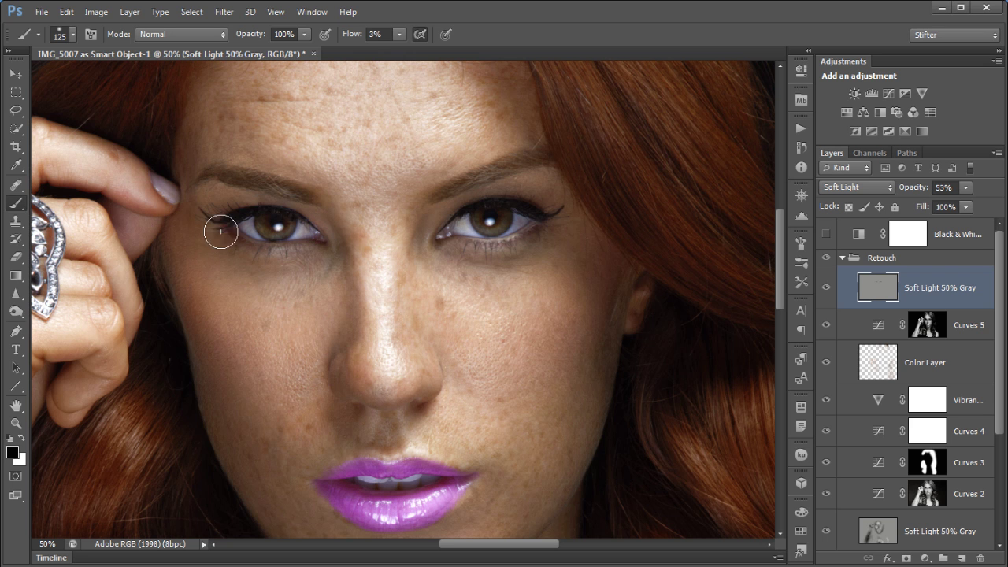
pyautogui.press('x')
pyautogui.moveTo(269, 242)
pyautogui.mouseDown()
pyautogui.moveTo(223, 228)
pyautogui.moveTo(278, 237)
pyautogui.mouseUp()
pyautogui.moveTo(453, 238)
pyautogui.mouseDown()
pyautogui.moveTo(484, 246)
pyautogui.moveTo(520, 234)
pyautogui.moveTo(528, 221)
pyautogui.moveTo(550, 225)
pyautogui.moveTo(480, 238)
pyautogui.mouseUp()
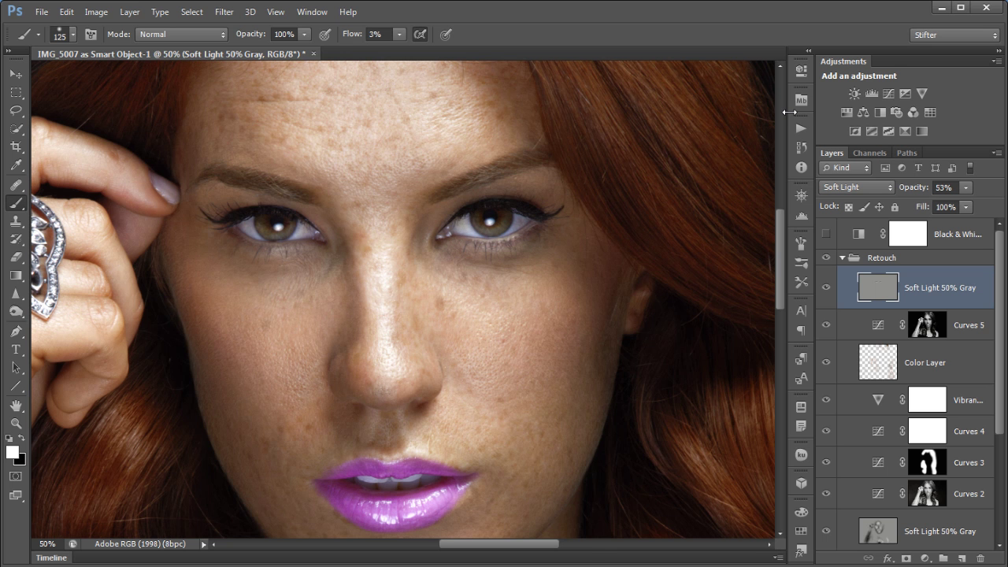
# Toggle the Soft Light 50% Gray layer to judge the eyes across the whole image, and reduce its opacity to 33%
pyautogui.hotkey('ctrl', '-')
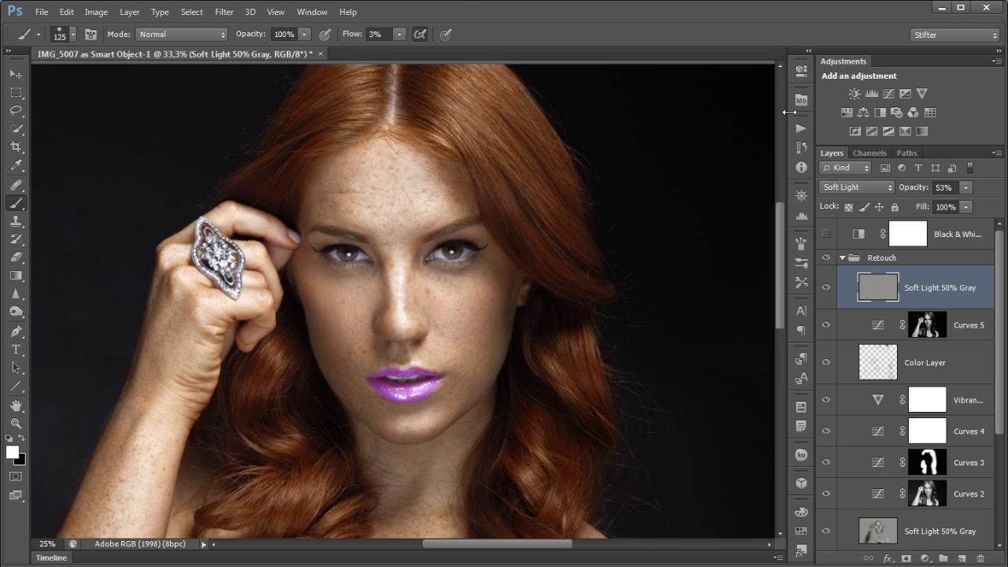
pyautogui.hotkey('ctrl', '-')
pyautogui.click(825, 289)
pyautogui.click(824, 292)
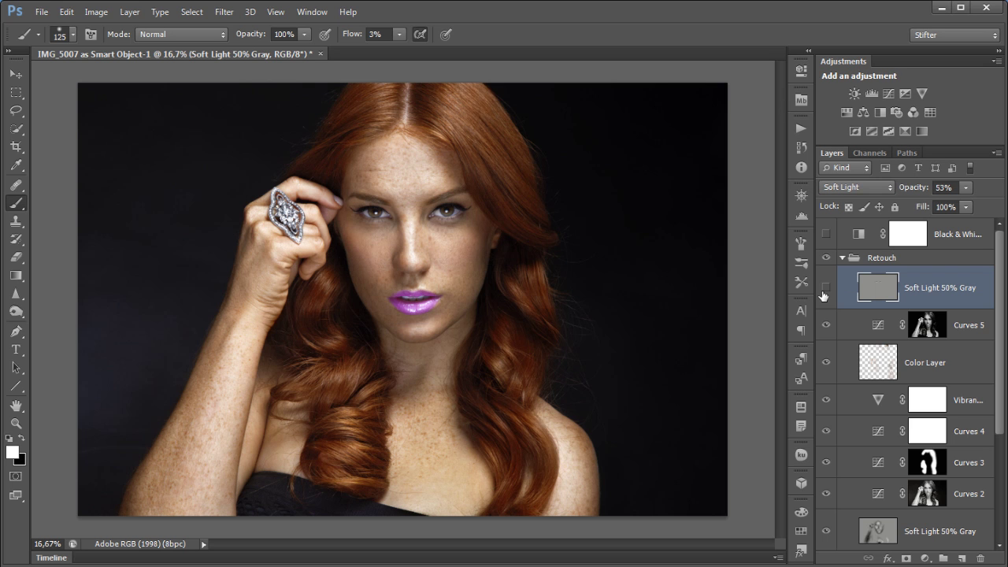
pyautogui.click(823, 291)
pyautogui.click(824, 290)
pyautogui.moveTo(915, 193); pyautogui.dragTo(899, 191)
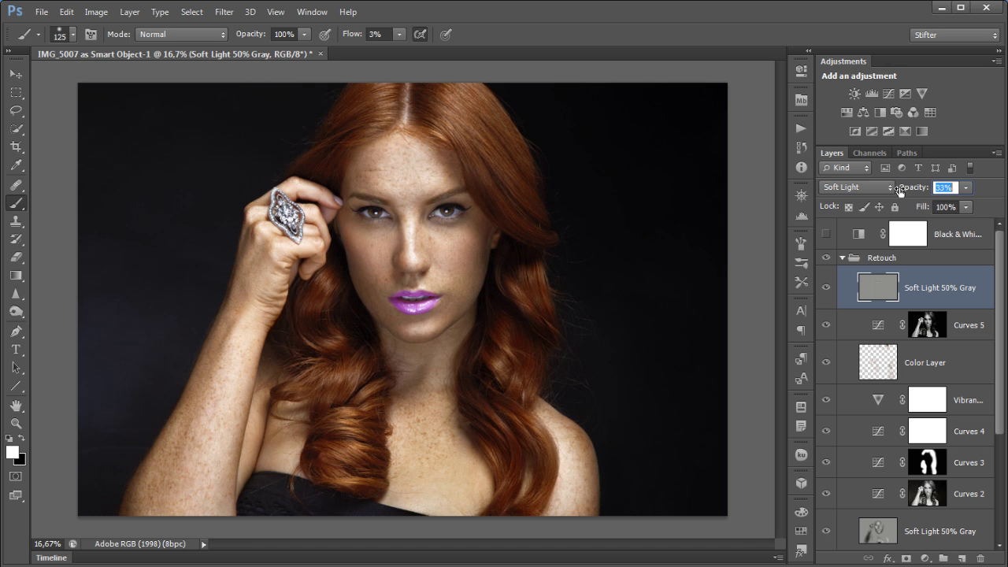
pyautogui.click(825, 287)
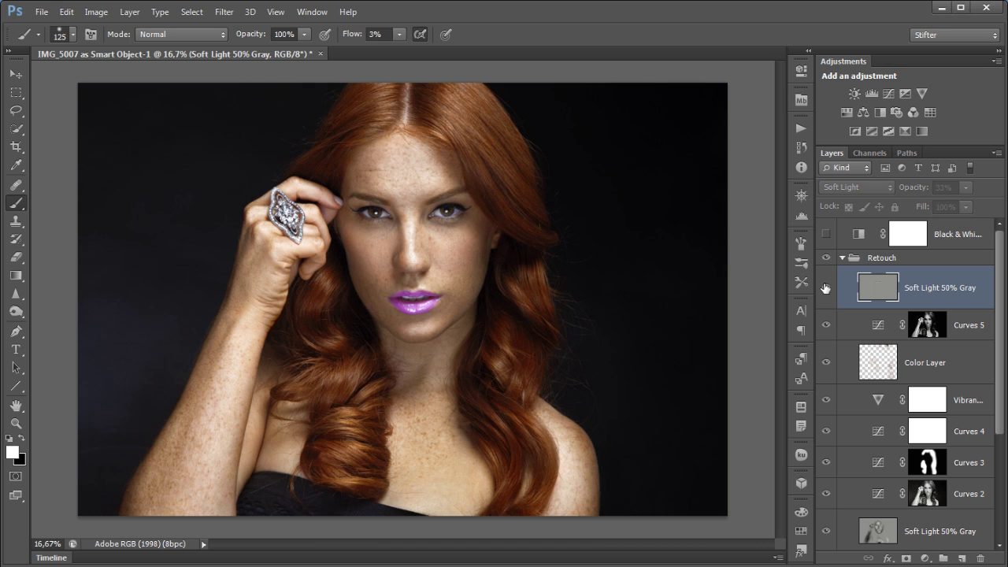
pyautogui.click(825, 287)
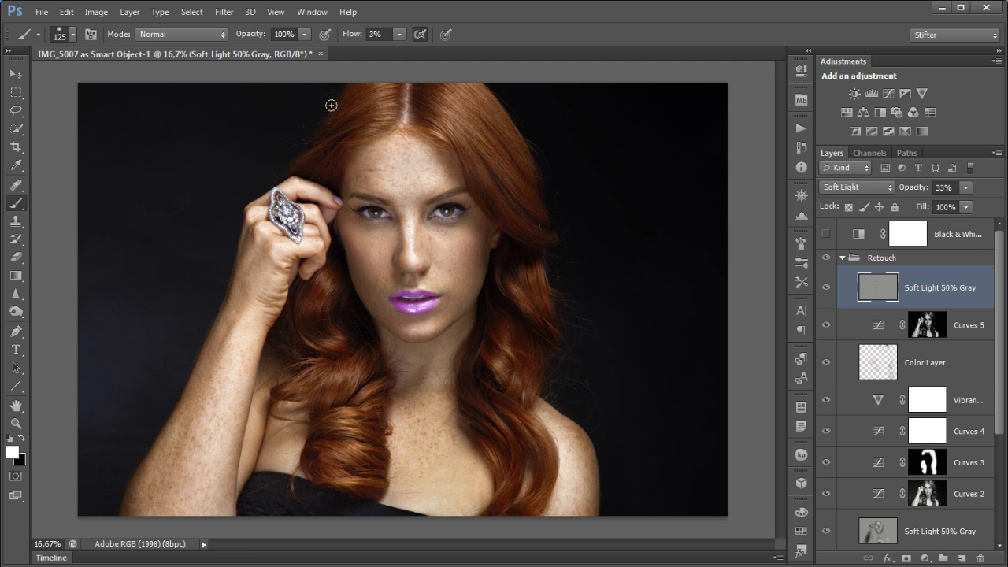
# Shape the lips on the gray layer with a 40 px brush at 5% flow, burning with black and dodging with white
pyautogui.moveTo(466, 193); pyautogui.dragTo(371, 377)
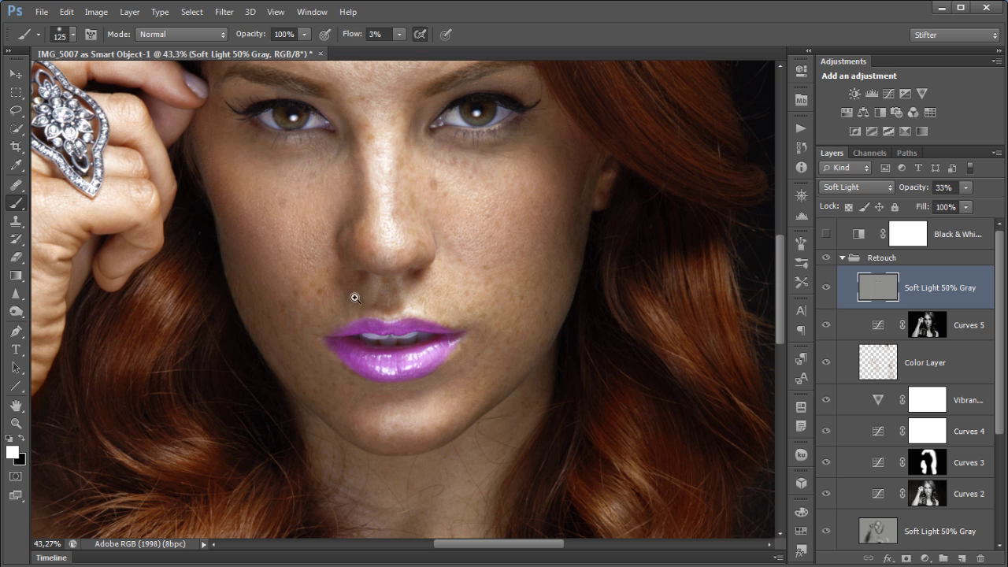
pyautogui.moveTo(247, 281); pyautogui.dragTo(522, 427)
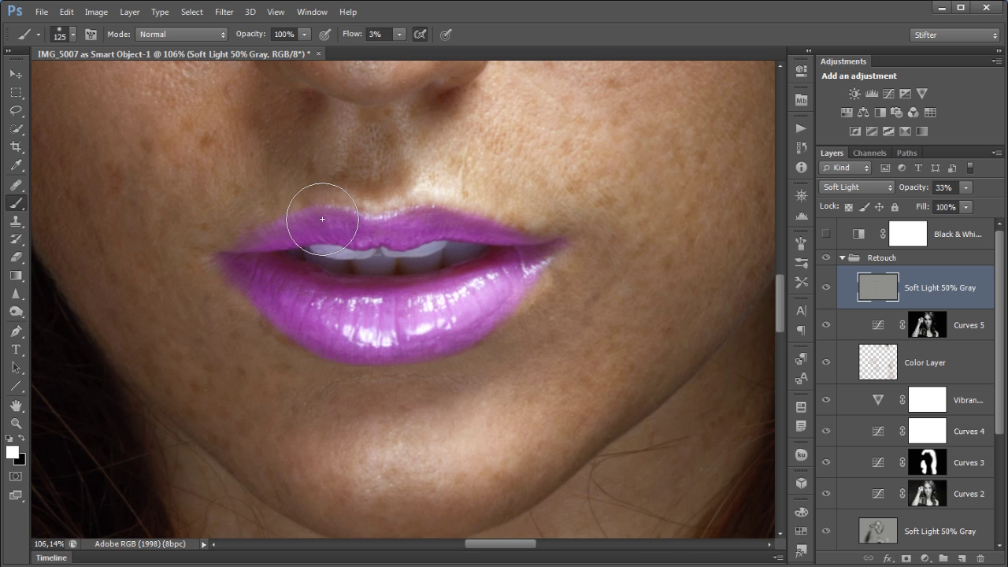
pyautogui.press('[')
pyautogui.press('[')
pyautogui.press('[')
pyautogui.press('[')
pyautogui.press('[')
pyautogui.press('[')
pyautogui.press('[')
pyautogui.press('[')
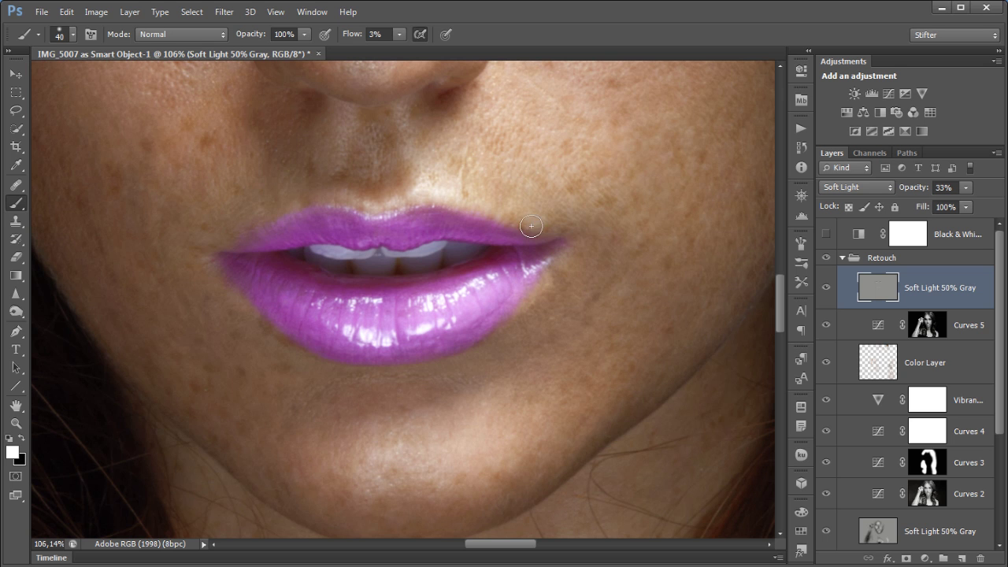
pyautogui.hotkey('shift', '0')
pyautogui.hotkey('shift', '5')
pyautogui.press('x')
pyautogui.moveTo(255, 298)
pyautogui.mouseDown()
pyautogui.moveTo(264, 320)
pyautogui.moveTo(235, 283)
pyautogui.moveTo(305, 342)
pyautogui.moveTo(381, 357)
pyautogui.moveTo(287, 330)
pyautogui.moveTo(424, 353)
pyautogui.moveTo(461, 336)
pyautogui.moveTo(531, 272)
pyautogui.moveTo(505, 307)
pyautogui.moveTo(539, 261)
pyautogui.moveTo(498, 319)
pyautogui.moveTo(546, 218)
pyautogui.moveTo(548, 251)
pyautogui.moveTo(471, 216)
pyautogui.moveTo(361, 231)
pyautogui.moveTo(323, 217)
pyautogui.moveTo(245, 251)
pyautogui.moveTo(238, 244)
pyautogui.moveTo(392, 177)
pyautogui.moveTo(231, 126)
pyautogui.moveTo(322, 253)
pyautogui.moveTo(276, 261)
pyautogui.moveTo(291, 238)
pyautogui.moveTo(505, 234)
pyautogui.mouseUp()
pyautogui.press('x')
pyautogui.moveTo(308, 245)
pyautogui.mouseDown()
pyautogui.moveTo(283, 242)
pyautogui.moveTo(302, 240)
pyautogui.mouseUp()
# Toggle the Soft Light 50% Gray layer and the whole Retouch group to judge the retouch in the full image
pyautogui.hotkey('ctrl', '0')
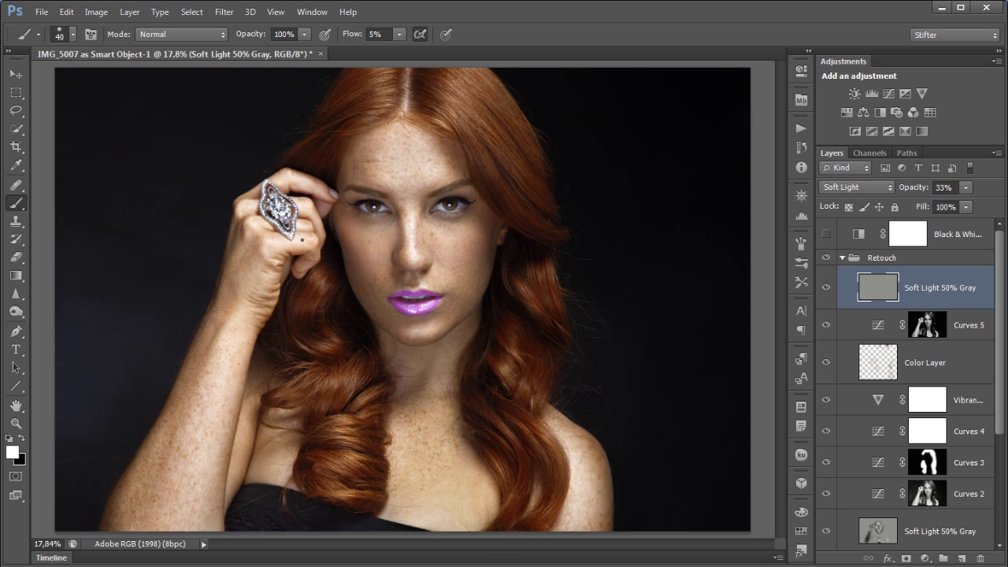
pyautogui.click(825, 287)
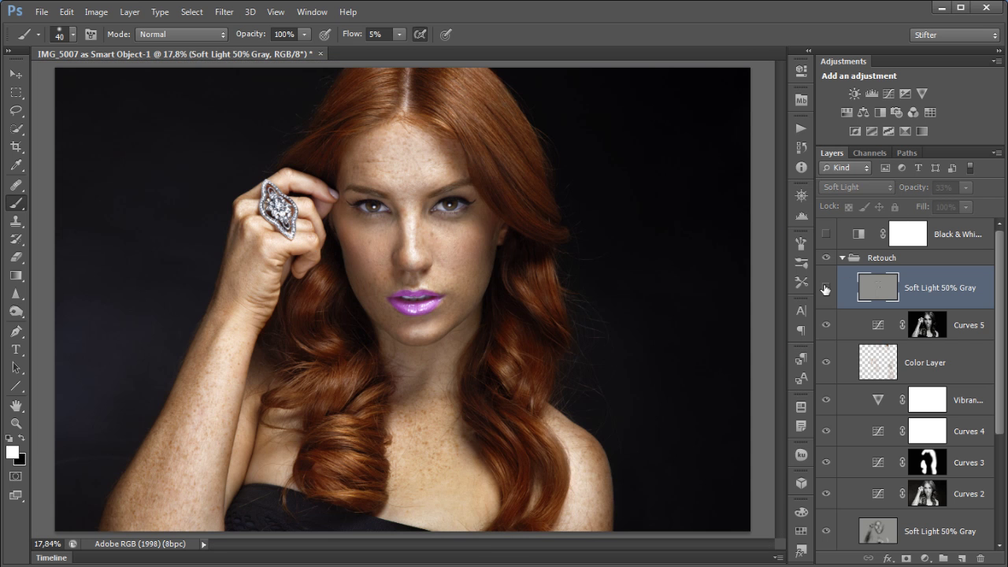
pyautogui.click(825, 288)
pyautogui.click(825, 289)
pyautogui.click(825, 288)
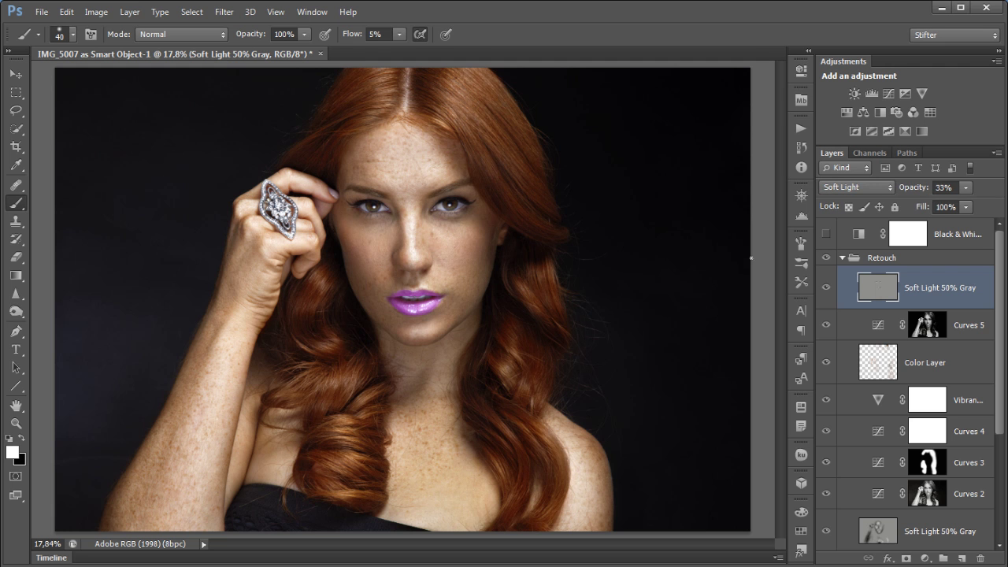
pyautogui.click(825, 257)
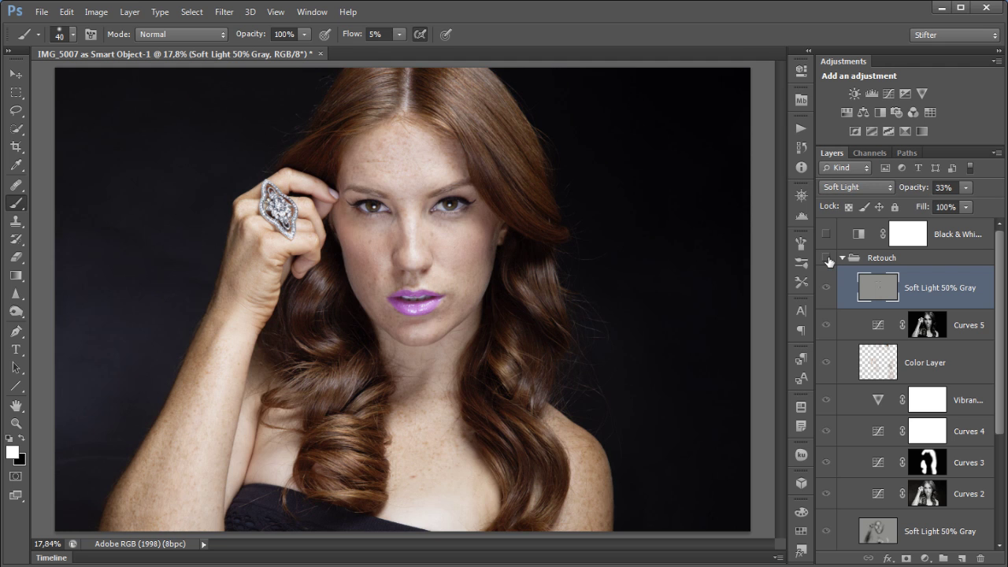
pyautogui.click(827, 259)
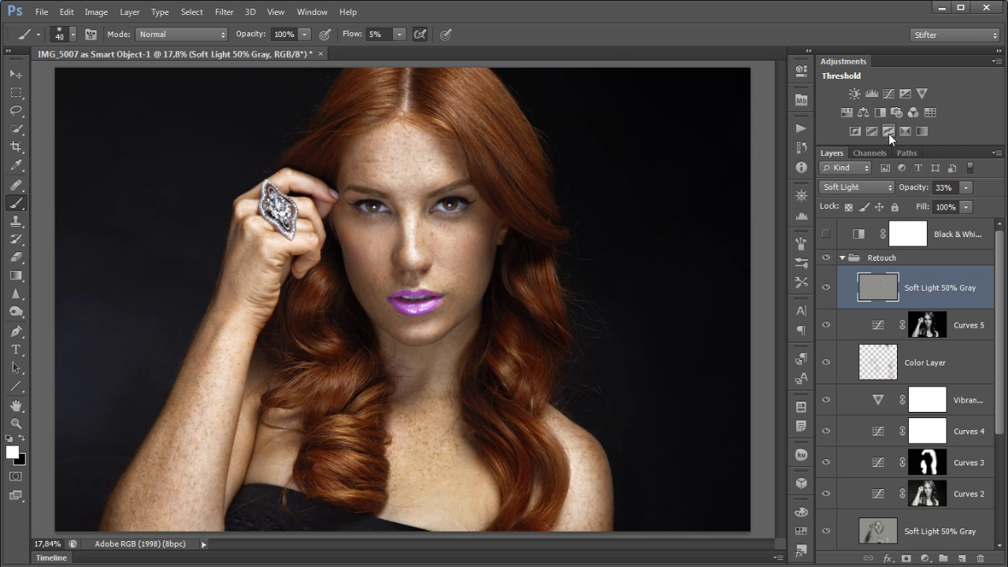
# Add a Vibrance adjustment at the top of the Retouch group with Vibrance +68 and Saturation -11
pyautogui.click(942, 258)
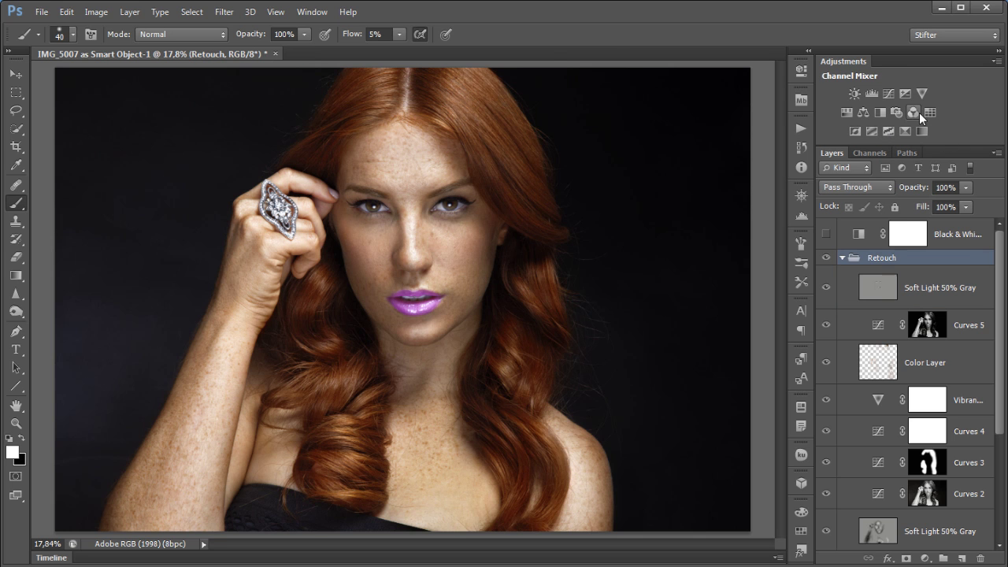
pyautogui.click(919, 93)
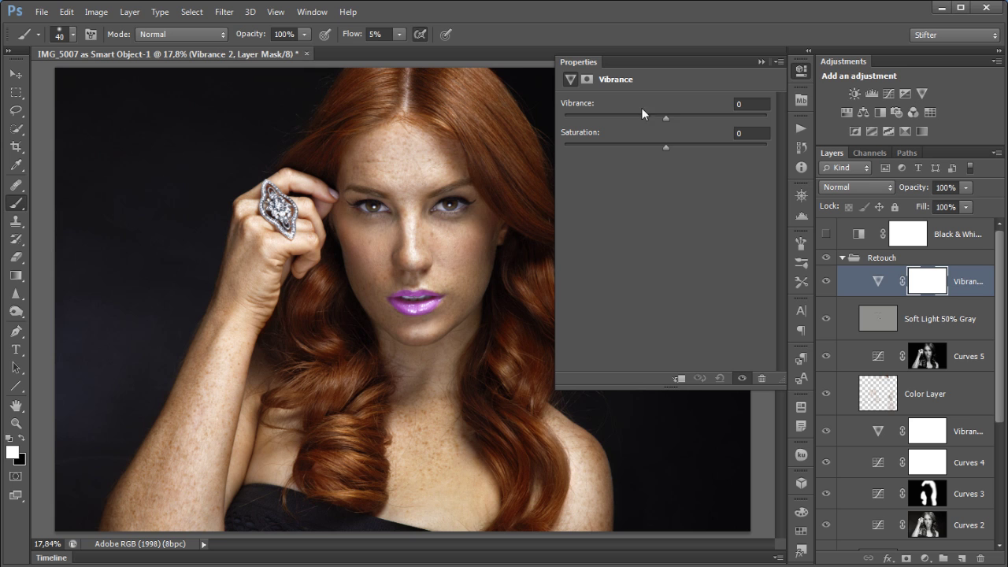
pyautogui.moveTo(665, 115); pyautogui.dragTo(710, 117)
pyautogui.moveTo(668, 146)
pyautogui.mouseDown()
pyautogui.moveTo(617, 147)
pyautogui.moveTo(653, 147)
pyautogui.mouseUp()
pyautogui.click(827, 282)
pyautogui.click(826, 282)
pyautogui.moveTo(735, 121); pyautogui.dragTo(734, 122)
pyautogui.moveTo(658, 144)
pyautogui.mouseDown()
pyautogui.moveTo(637, 145)
pyautogui.moveTo(646, 147)
pyautogui.mouseUp()
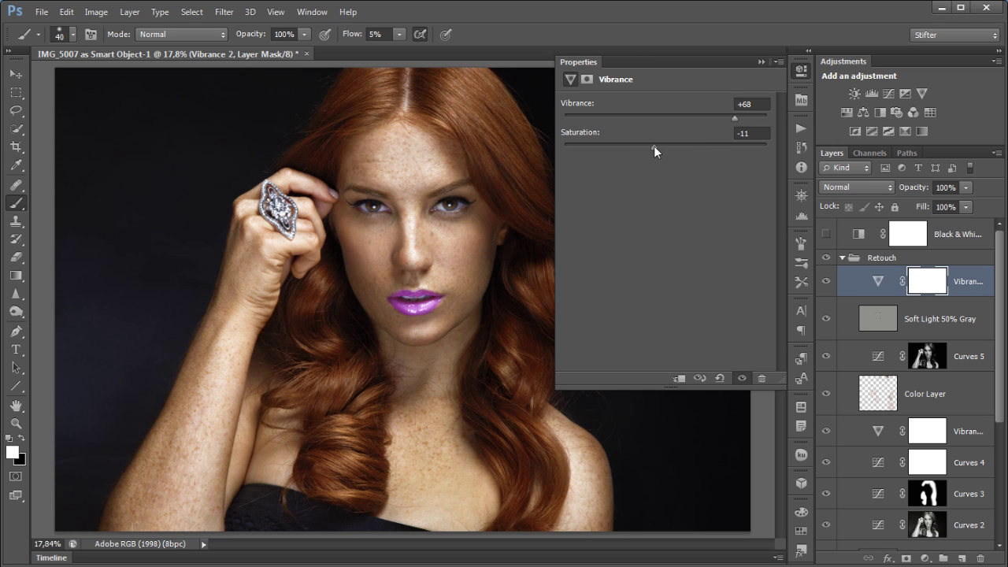
# Toggle the new Vibrance adjustment's visibility to compare the colours in the portrait
pyautogui.click(825, 281)
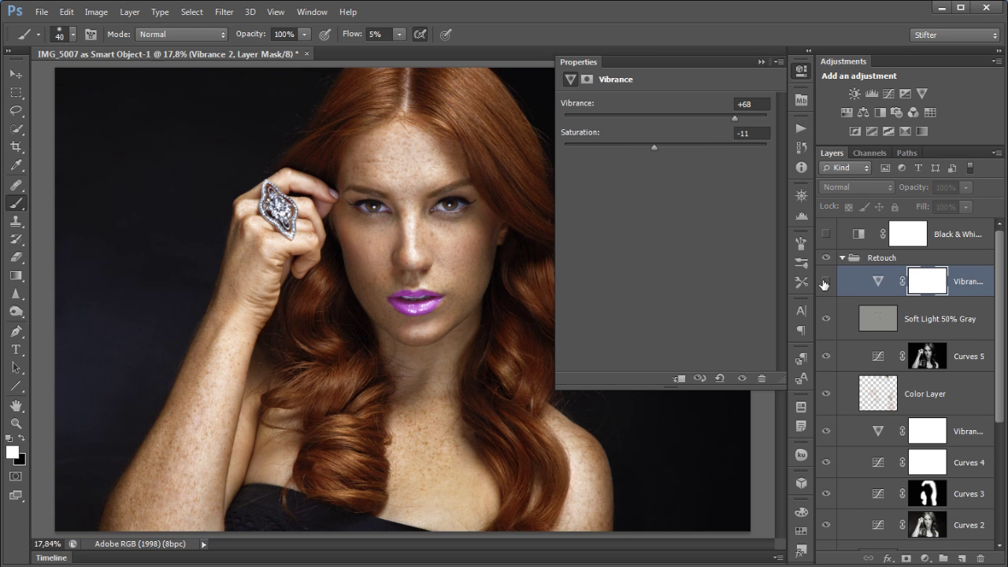
pyautogui.click(825, 281)
pyautogui.click(824, 282)
pyautogui.click(825, 282)
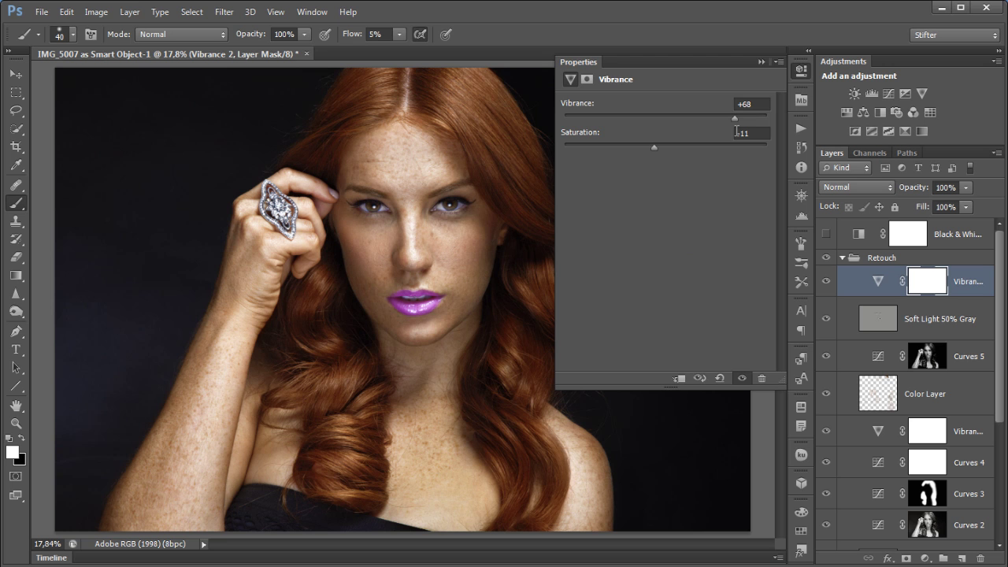
pyautogui.click(826, 281)
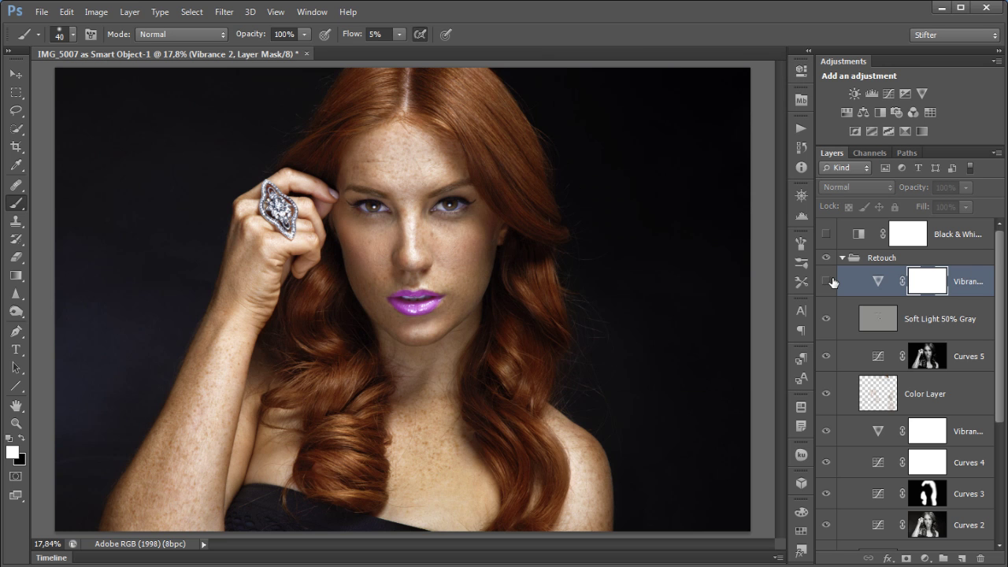
pyautogui.click(829, 281)
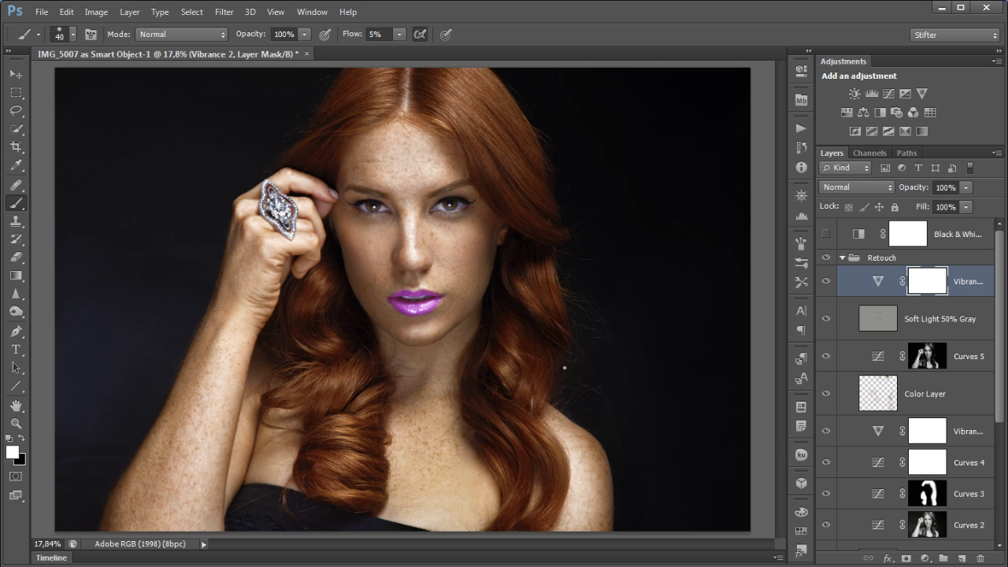
# Move the new Vibrance adjustment below the Soft Light 50% Gray layer, then select the gray layer and compare before and after
pyautogui.moveTo(973, 285); pyautogui.dragTo(929, 303)
pyautogui.click(918, 285)
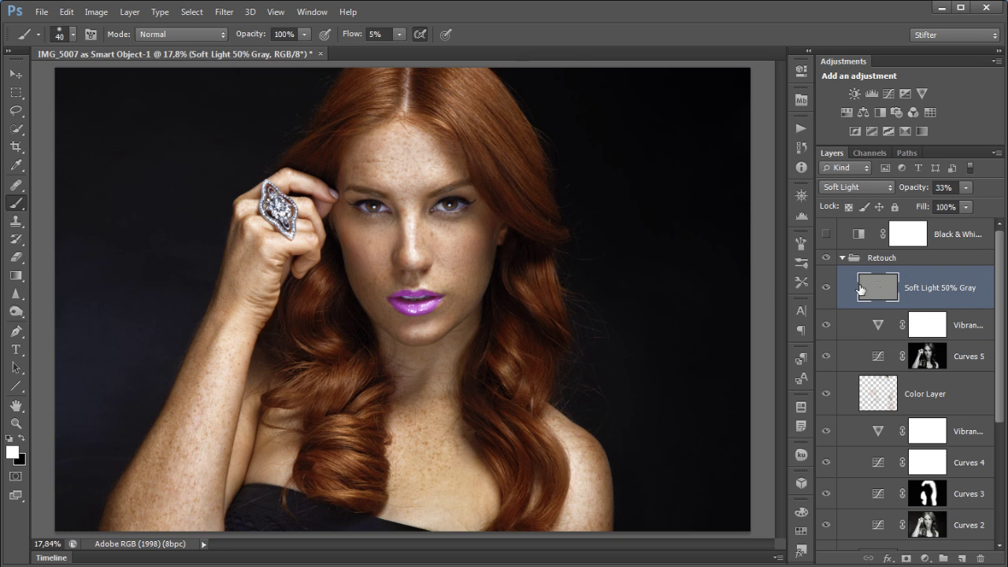
pyautogui.keyDown('alt'); pyautogui.click(823, 289); pyautogui.keyUp('alt')
pyautogui.keyDown('alt'); pyautogui.click(823, 289); pyautogui.keyUp('alt')
# Add a new layer named Soft Light 50% Gray in Soft Light mode, filled with the 50% gray neutral colour
pyautogui.keyDown('alt'); pyautogui.click(961, 557); pyautogui.keyUp('alt')
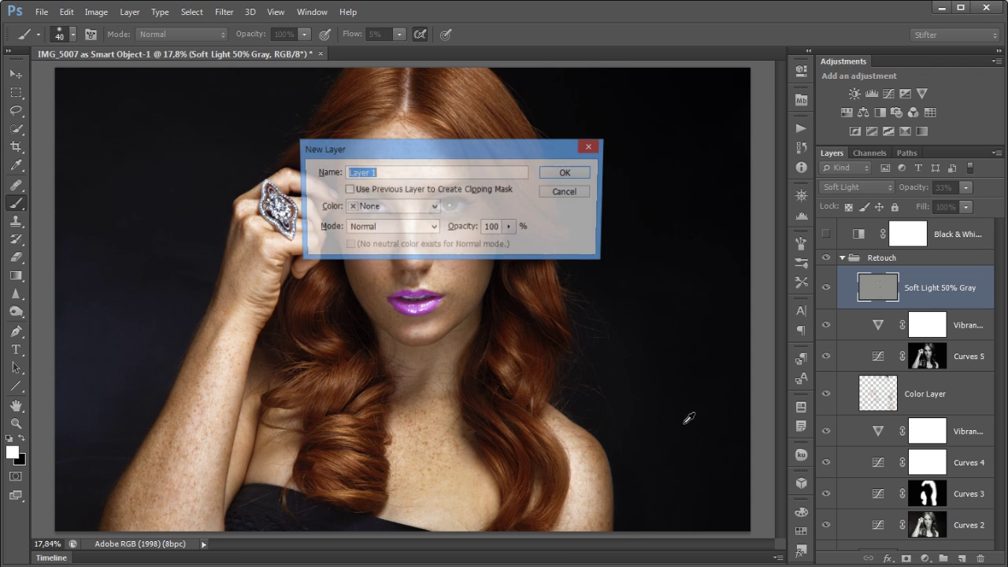
pyautogui.moveTo(428, 155); pyautogui.dragTo(404, 350)
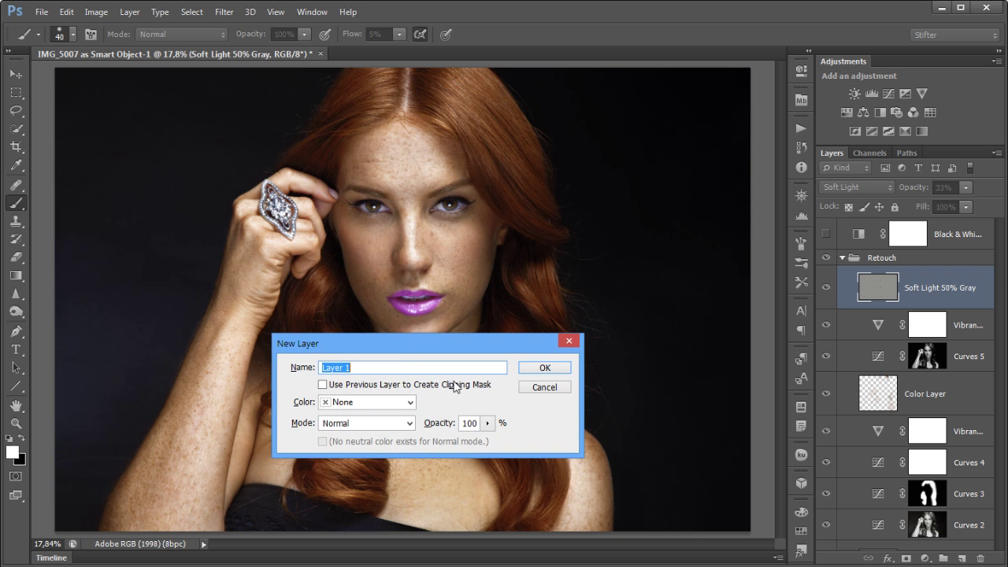
pyautogui.write('Soft Light 50% Gray')
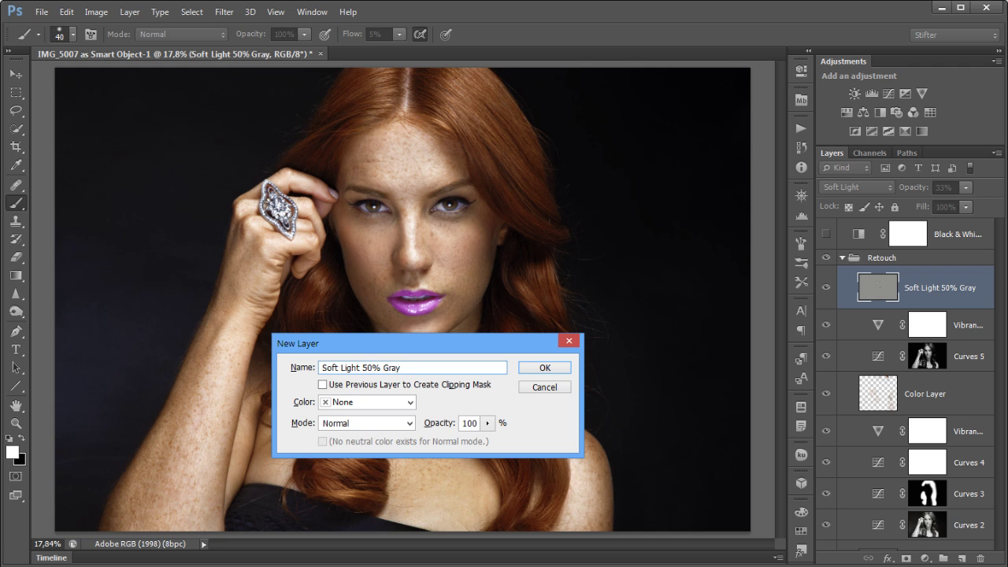
pyautogui.click(394, 427)
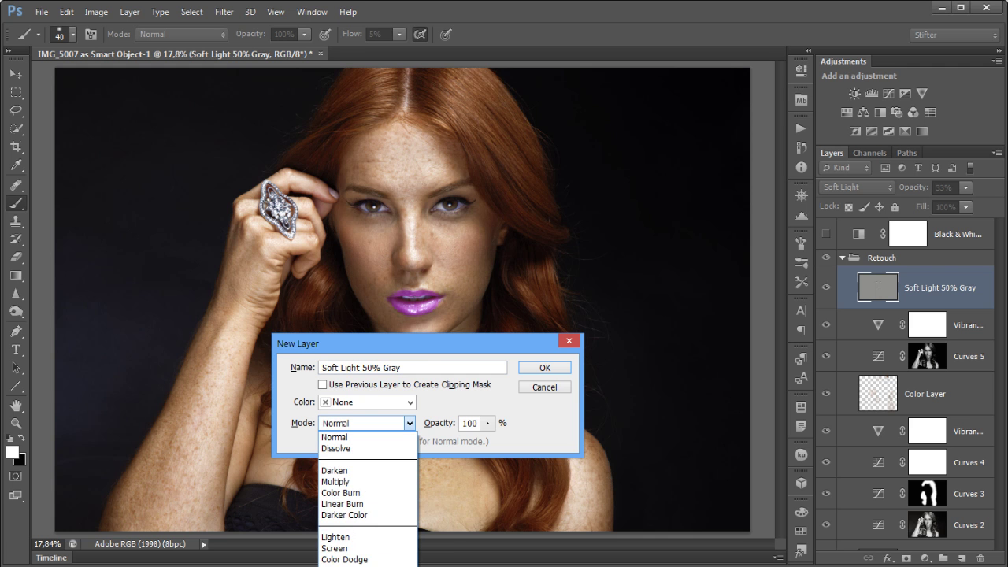
pyautogui.click(378, 566)
pyautogui.moveTo(422, 345); pyautogui.dragTo(435, 224)
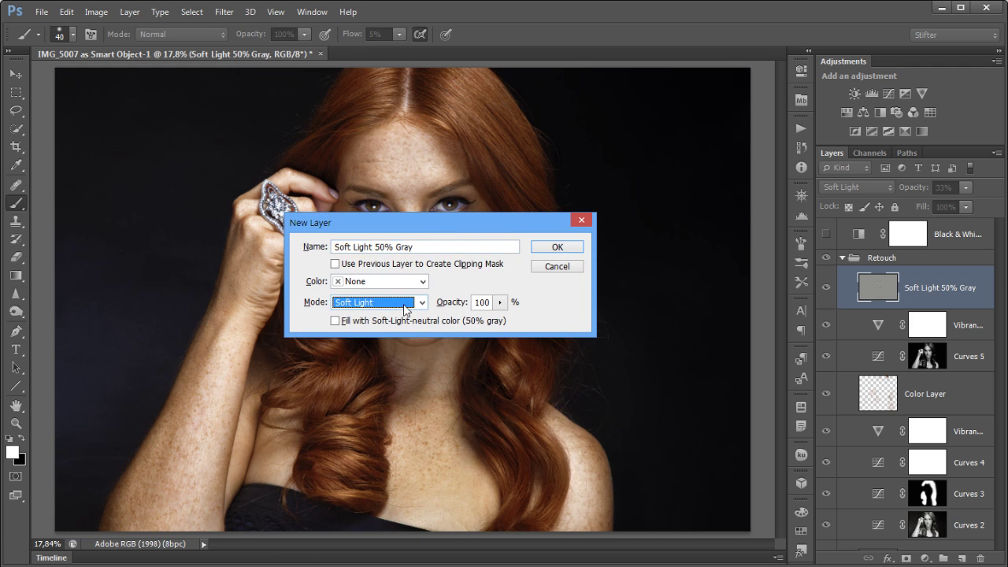
pyautogui.click(349, 322)
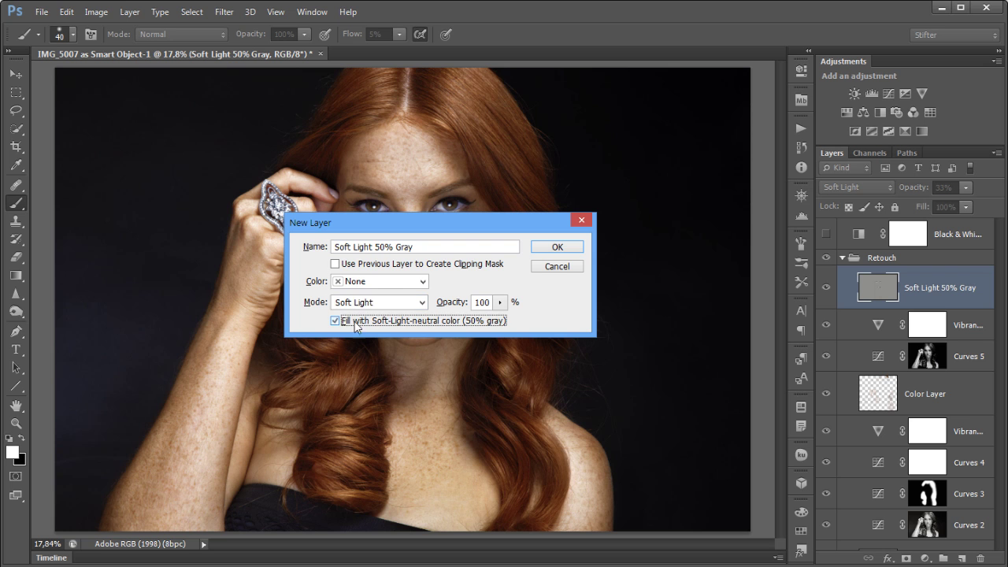
pyautogui.click(556, 248)
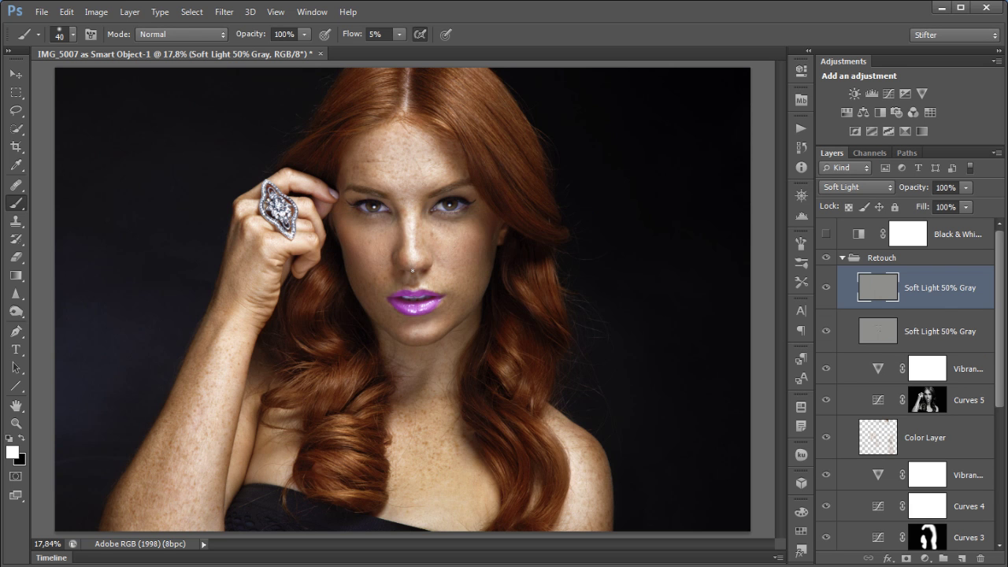
# Dodge the highlights of the hair curls below the raised hand with white on the new gray layer, using brush size 60
pyautogui.moveTo(552, 216)
pyautogui.mouseDown()
pyautogui.moveTo(218, 543)
pyautogui.moveTo(201, 543)
pyautogui.mouseUp()
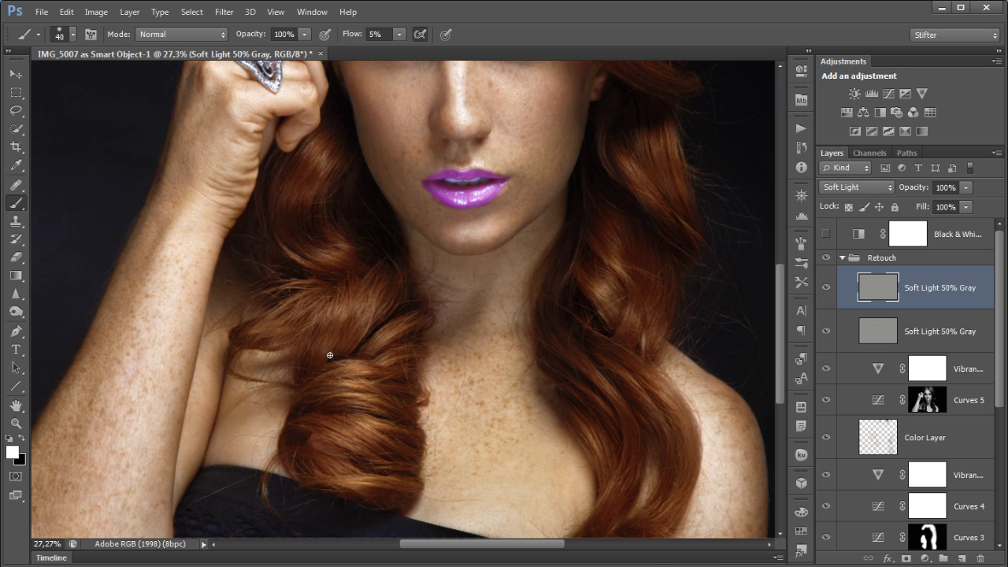
pyautogui.press(']')
pyautogui.press(']')
pyautogui.moveTo(354, 413); pyautogui.dragTo(378, 426)
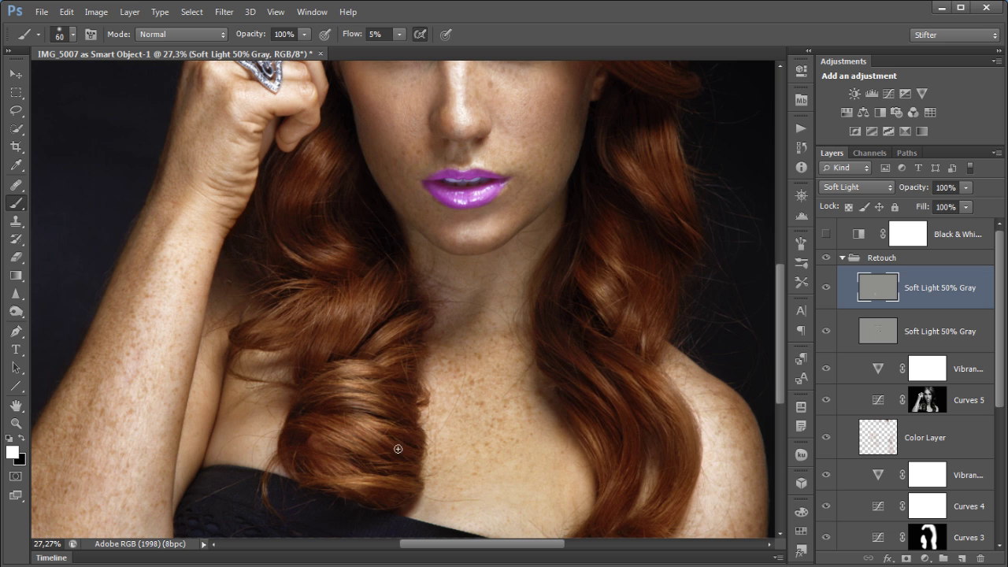
pyautogui.moveTo(340, 319); pyautogui.dragTo(371, 285)
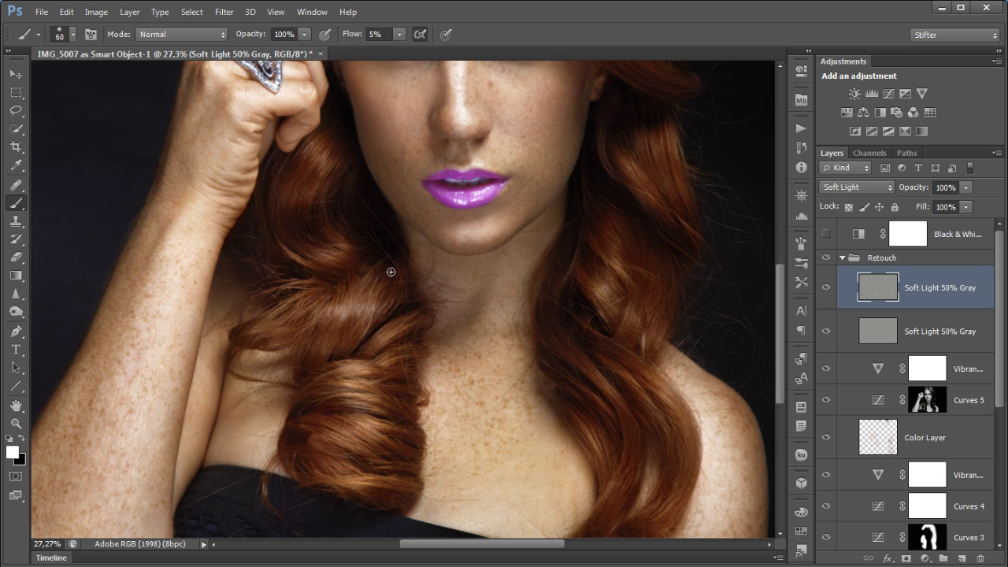
# Dodge and burn the long curls over the other shoulder, alternating white and black at brush size 60
pyautogui.hotkey('ctrl', '-')
pyautogui.hotkey('ctrl', '-')
pyautogui.hotkey('ctrl', '+')
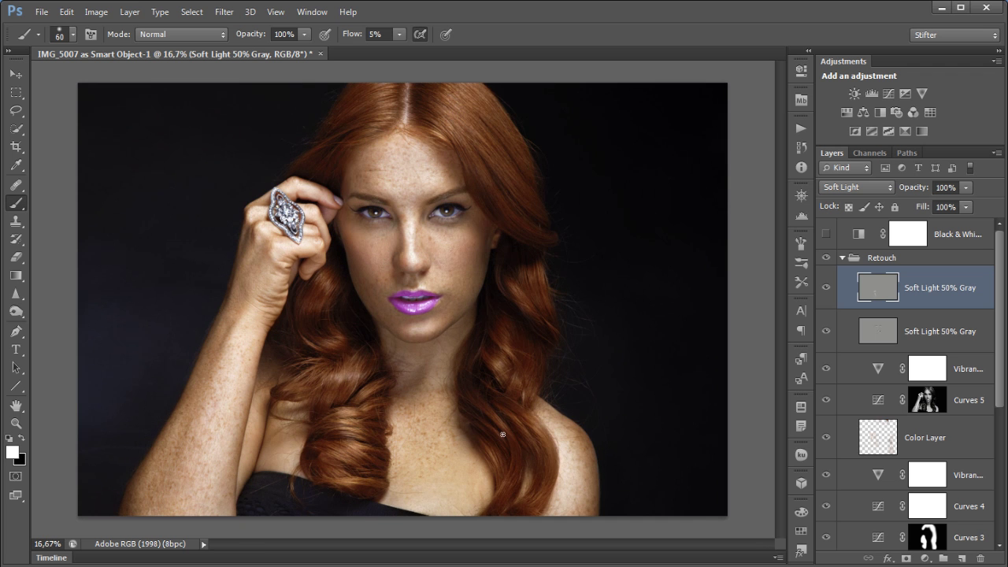
pyautogui.press('x')
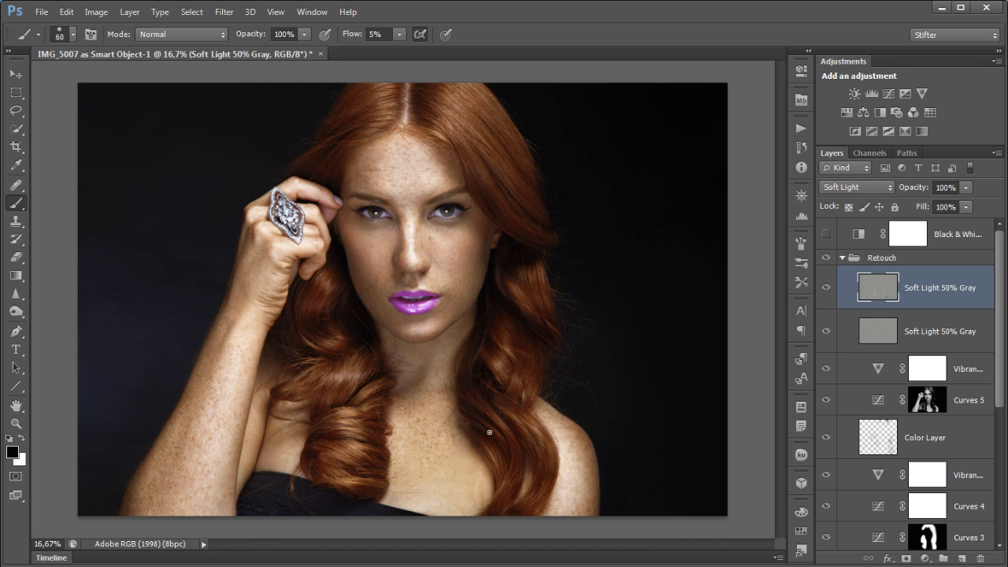
pyautogui.press('x')
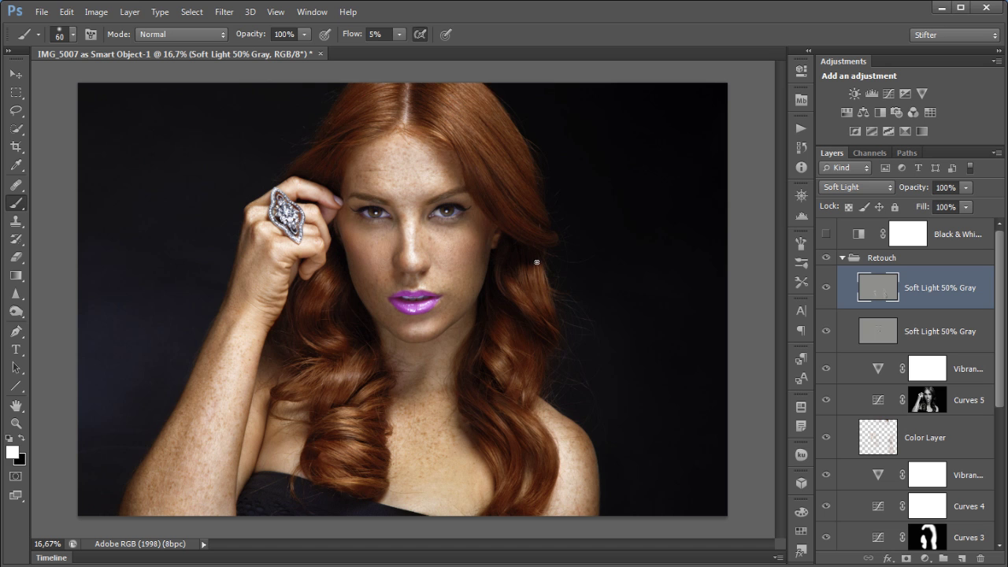
# Continue dodging and burning the curls beside the face with the brush enlarged to 100, and undo the last stroke
pyautogui.press('x')
pyautogui.press('x')
pyautogui.press('x')
pyautogui.press(']')
pyautogui.press(']')
pyautogui.press(']')
pyautogui.press('x')
pyautogui.moveTo(513, 286); pyautogui.dragTo(515, 291)
pyautogui.hotkey('ctrl', 'alt', 'z')
# Sample a tone from the hair and lighten the brush's foreground colour to the pale peach ffc5a8
pyautogui.keyDown('alt'); pyautogui.click(360, 441); pyautogui.keyUp('alt')
pyautogui.click(12, 452)
pyautogui.moveTo(600, 243); pyautogui.dragTo(592, 240)
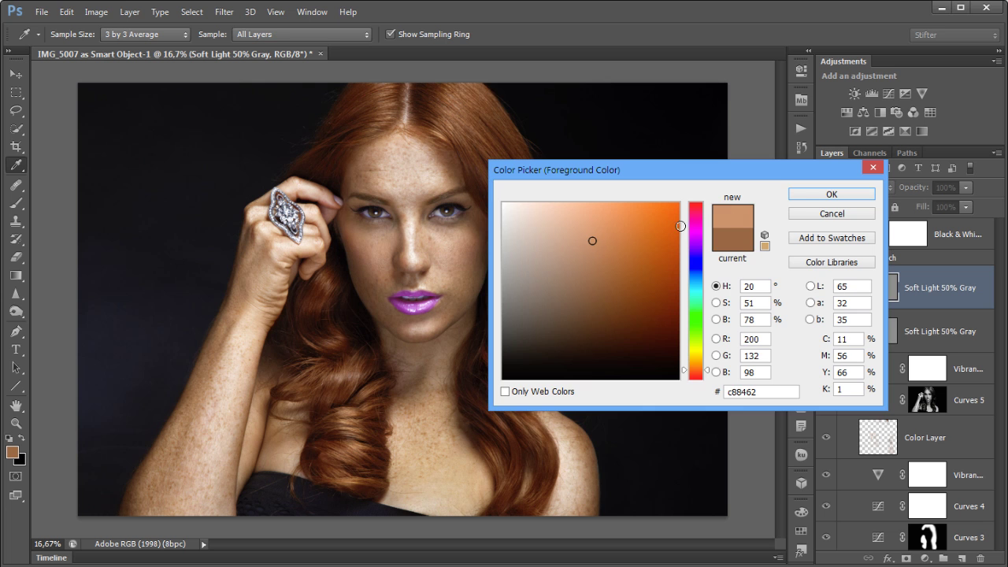
pyautogui.click(802, 204)
pyautogui.press('b')
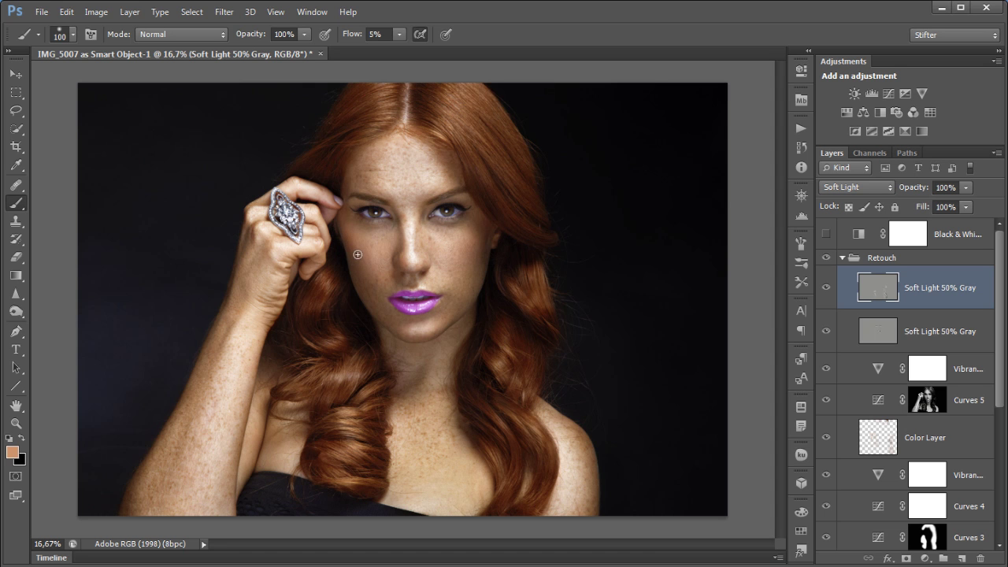
pyautogui.click(13, 453)
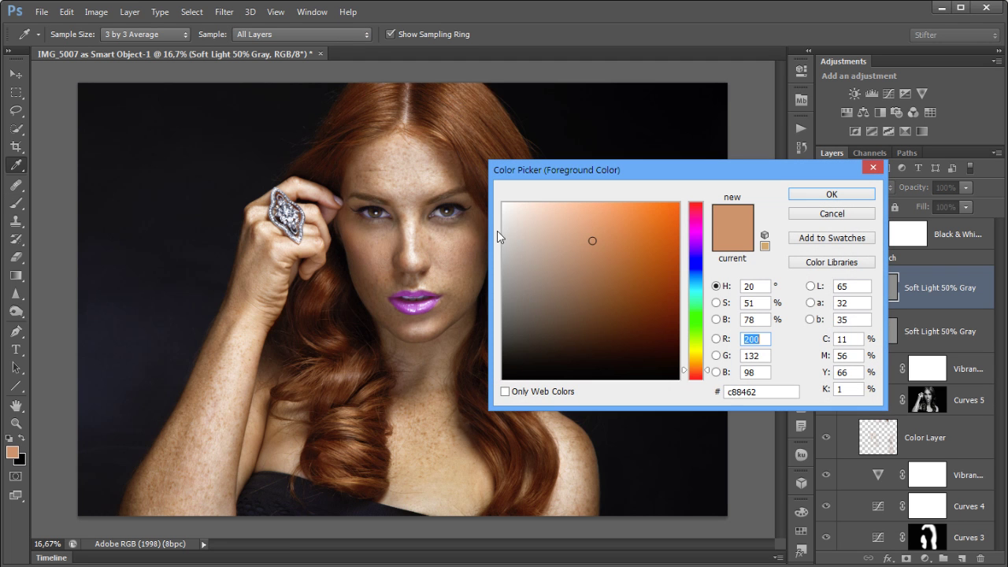
pyautogui.moveTo(553, 218); pyautogui.dragTo(562, 202)
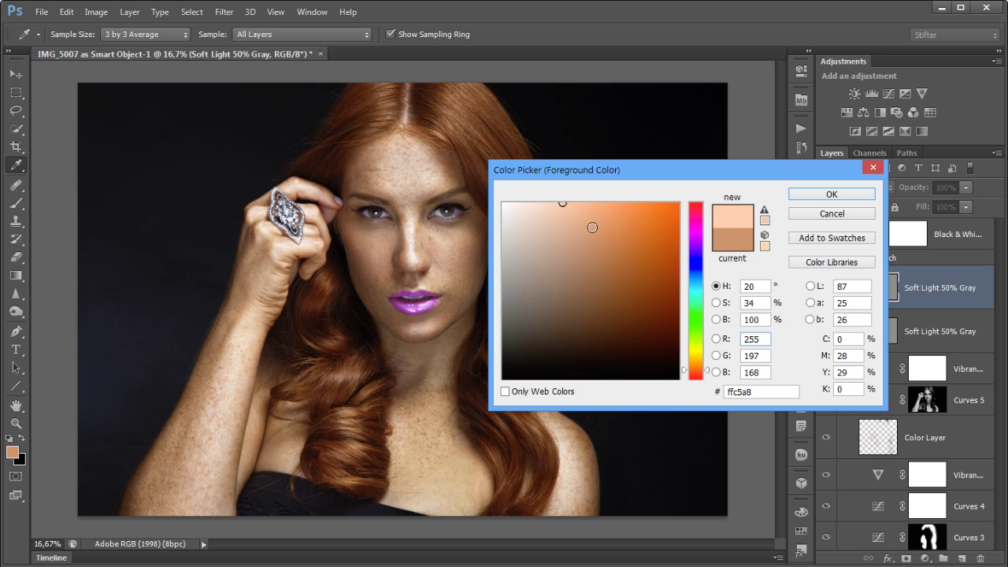
pyautogui.click(826, 193)
pyautogui.press('b')
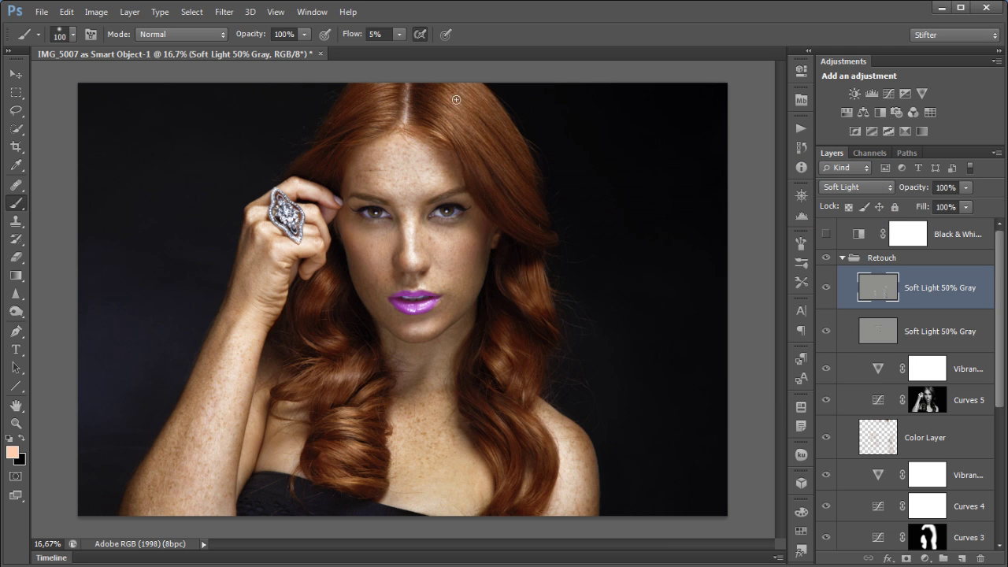
# Brighten the hair at the crown around the parting with the peach colour, bringing the brush size to 200
pyautogui.press(']')
pyautogui.press(']')
pyautogui.press(']')
pyautogui.press(']')
pyautogui.press(']')
pyautogui.press(']')
pyautogui.press(']')
pyautogui.press(']')
pyautogui.press(']')
pyautogui.press(']')
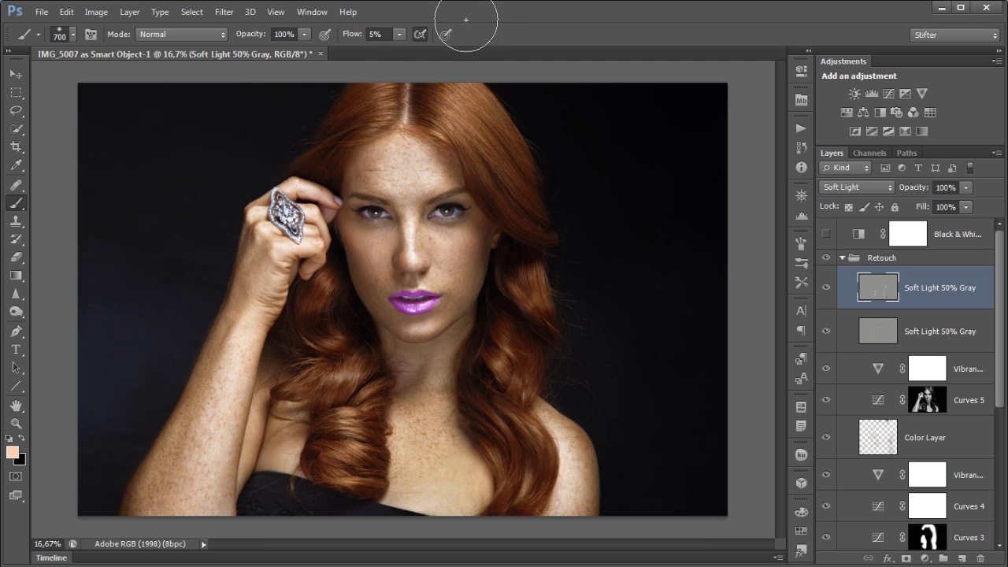
pyautogui.press('[')
pyautogui.press('[')
pyautogui.press('[')
pyautogui.press('[')
pyautogui.press('[')
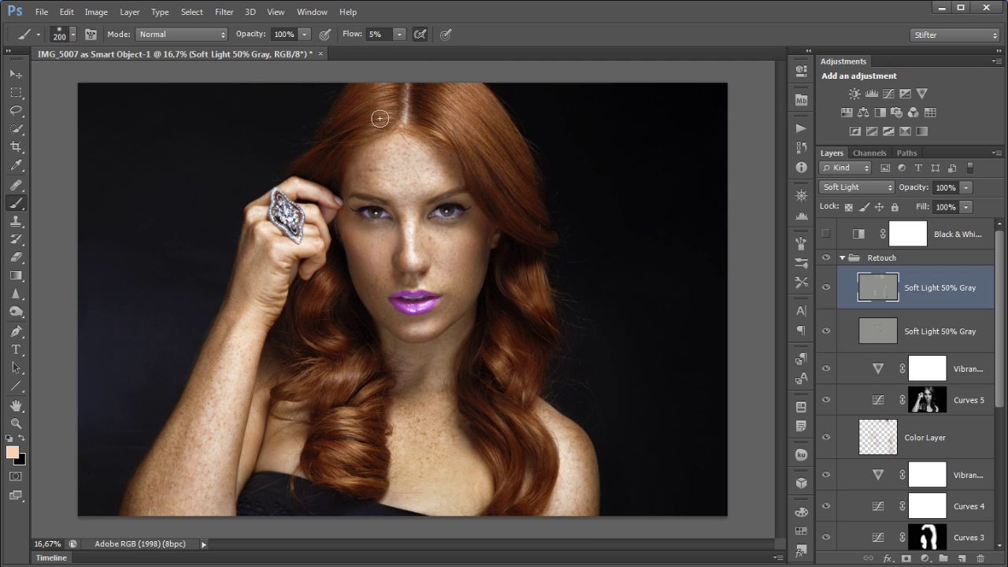
# Burn the parting and outer edges of the hair at the crown with black, enlarging the brush to 500
pyautogui.press('x')
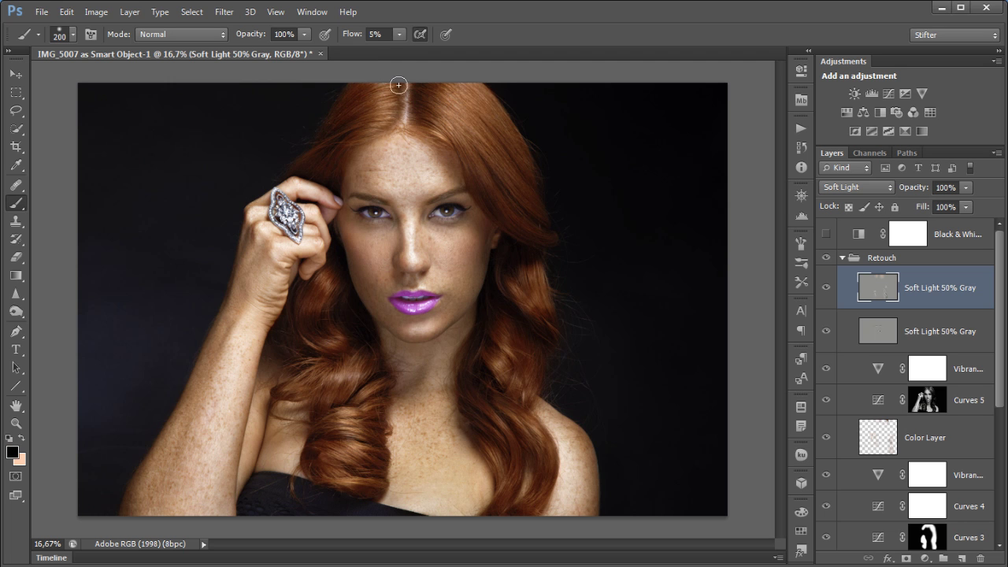
pyautogui.press(']')
pyautogui.press(']')
pyautogui.press(']')
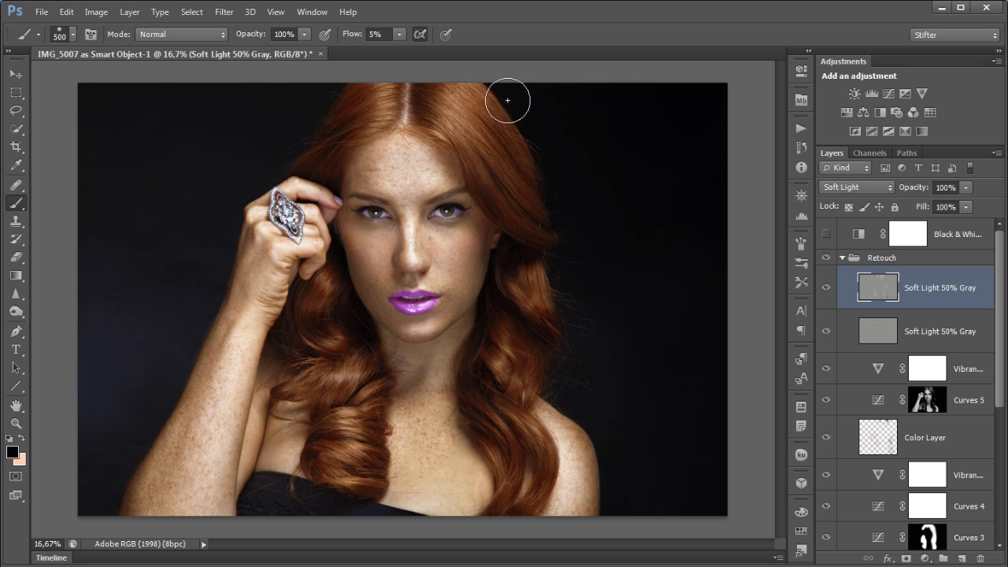
pyautogui.press('x')
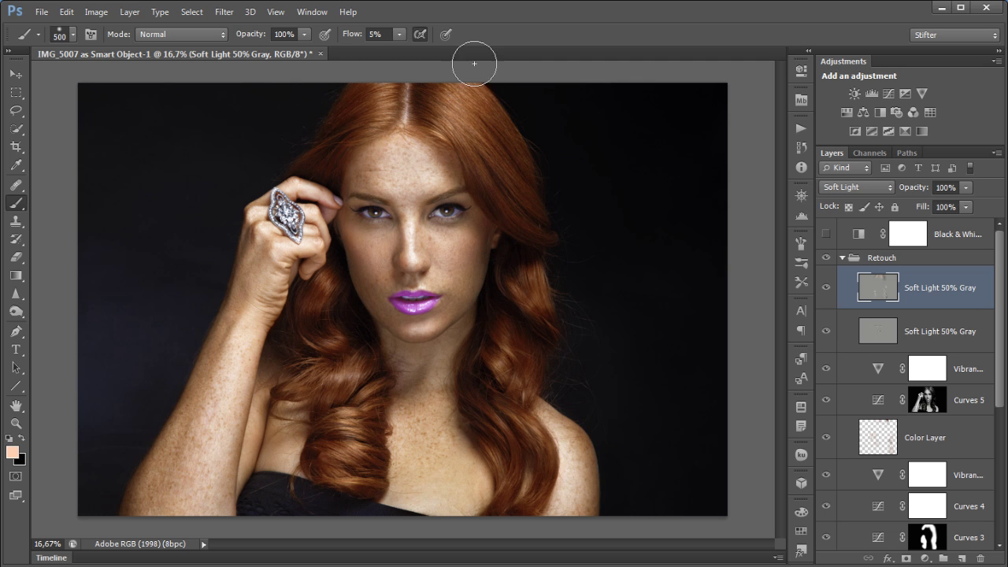
pyautogui.press('f')
pyautogui.press('x')
pyautogui.moveTo(550, 72); pyautogui.dragTo(561, 50)
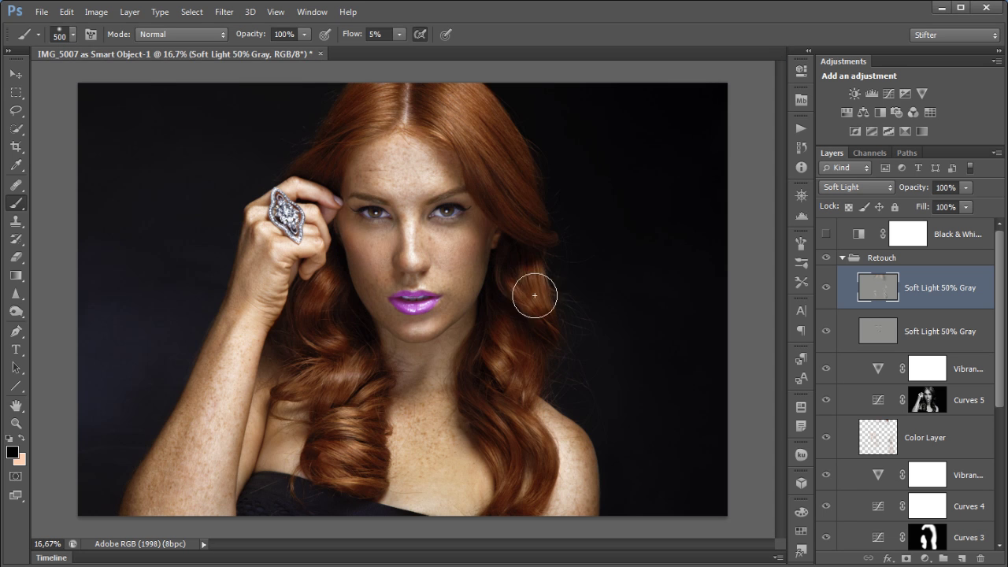
# Shape the curls on both sides of the face with black shadows and peach highlights at brush size 150
pyautogui.press('[')
pyautogui.press('[')
pyautogui.press('[')
pyautogui.press('[')
pyautogui.press('[')
pyautogui.press('[')
pyautogui.press('x')
pyautogui.press('x')
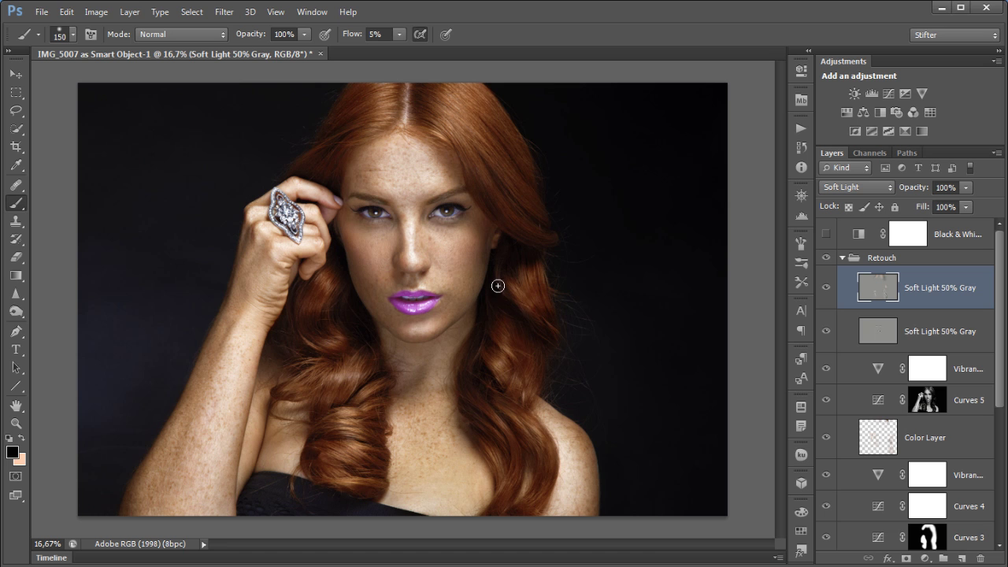
pyautogui.press('x')
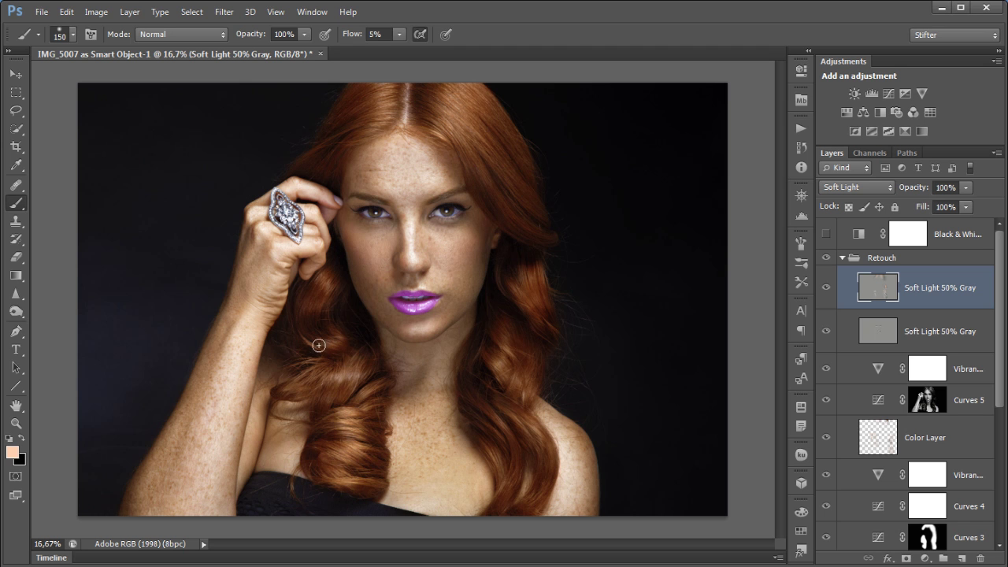
# Toggle the upper Soft Light 50% Gray layer's visibility to compare the hair before and after
pyautogui.click(826, 288)
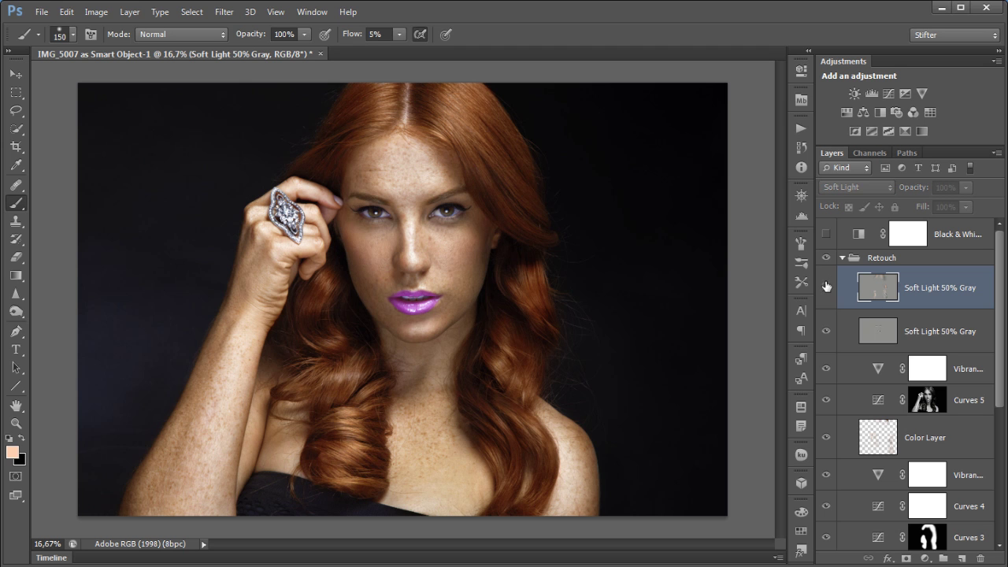
pyautogui.click(826, 288)
pyautogui.click(826, 287)
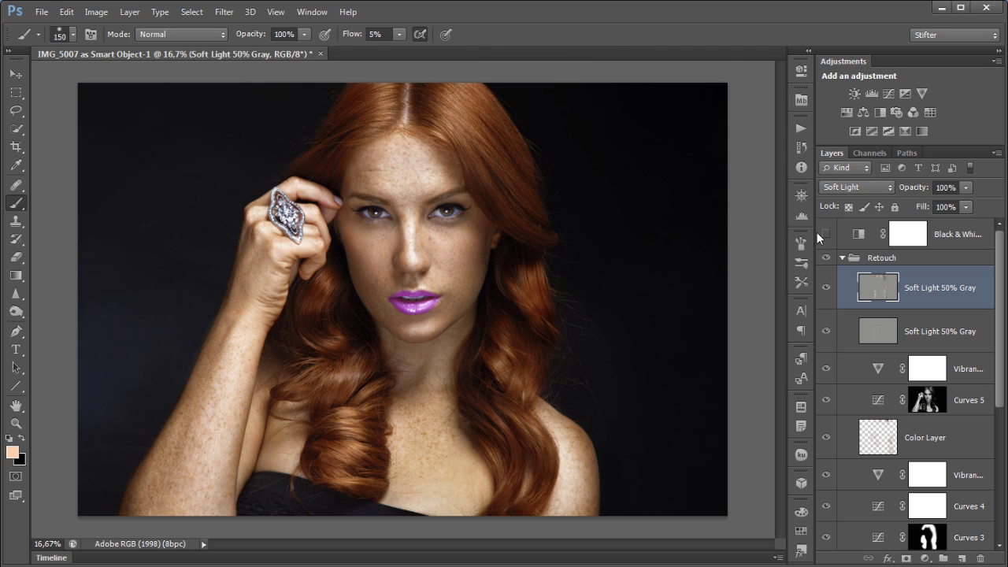
# Add a new layer named Freckles in Soft Light mode, filled with the 50% gray neutral colour
pyautogui.keyDown('alt'); pyautogui.click(961, 558); pyautogui.keyUp('alt')
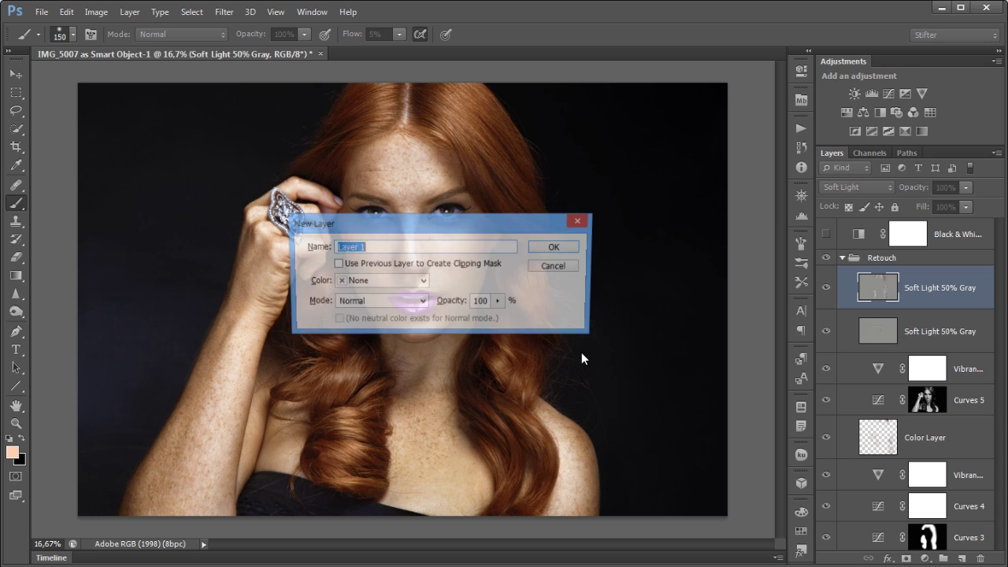
pyautogui.write('Freckles')
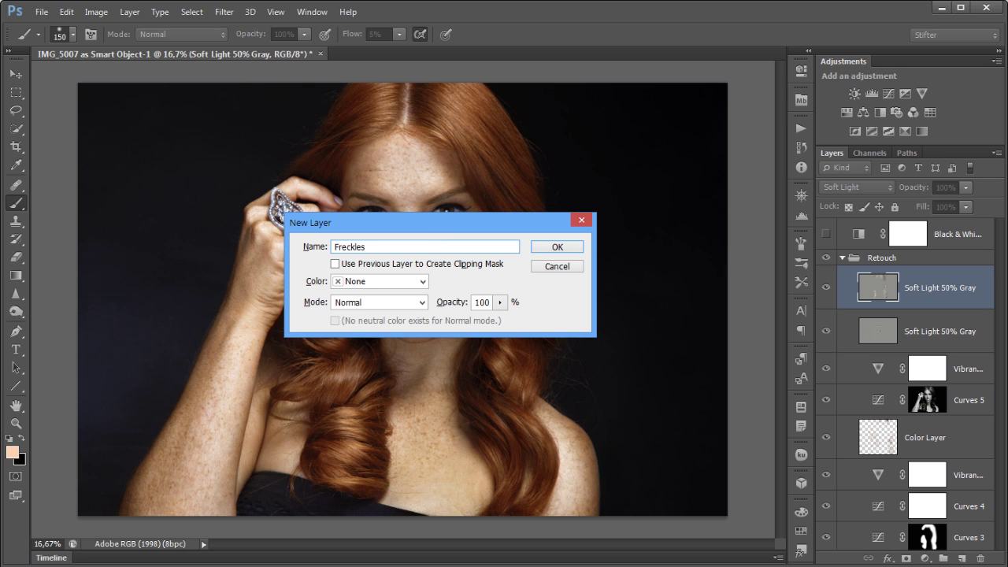
pyautogui.click(417, 303)
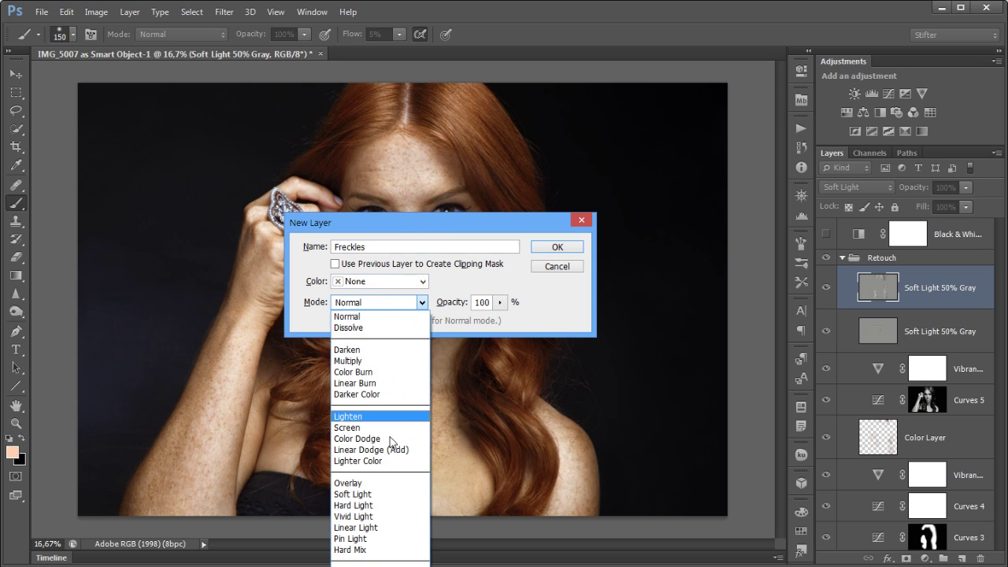
pyautogui.click(370, 493)
pyautogui.click(364, 322)
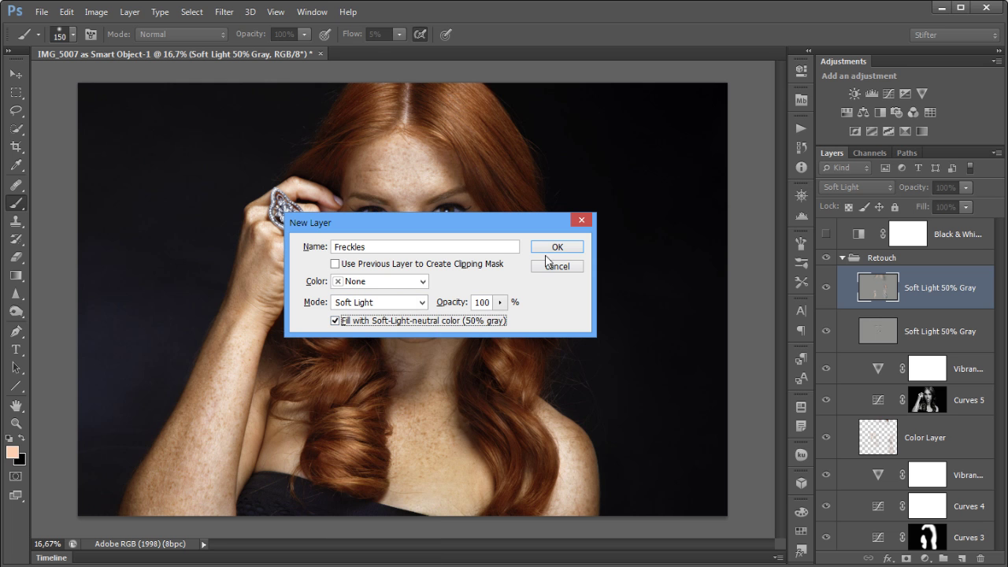
pyautogui.click(556, 247)
# Prepare a size 20 brush with black on the Freckles layer and show the Black & White layer over the forehead
pyautogui.moveTo(585, 119); pyautogui.dragTo(247, 338)
pyautogui.moveTo(306, 156); pyautogui.dragTo(544, 274)
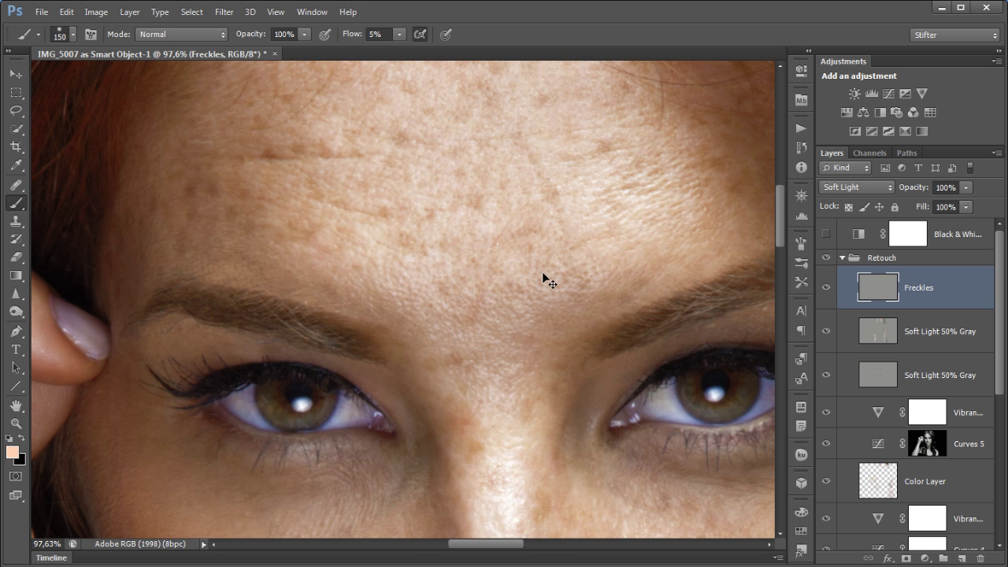
pyautogui.hotkey('ctrl', '-')
pyautogui.moveTo(534, 215); pyautogui.dragTo(491, 283)
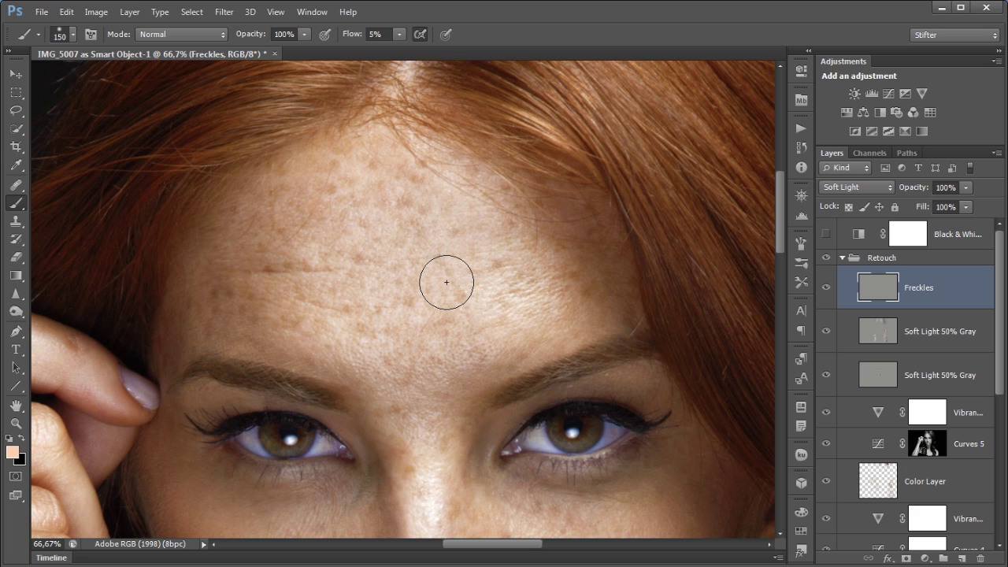
pyautogui.press('[')
pyautogui.press('[')
pyautogui.press('[')
pyautogui.press('[')
pyautogui.press('[')
pyautogui.press('[')
pyautogui.press('[')
pyautogui.press('[')
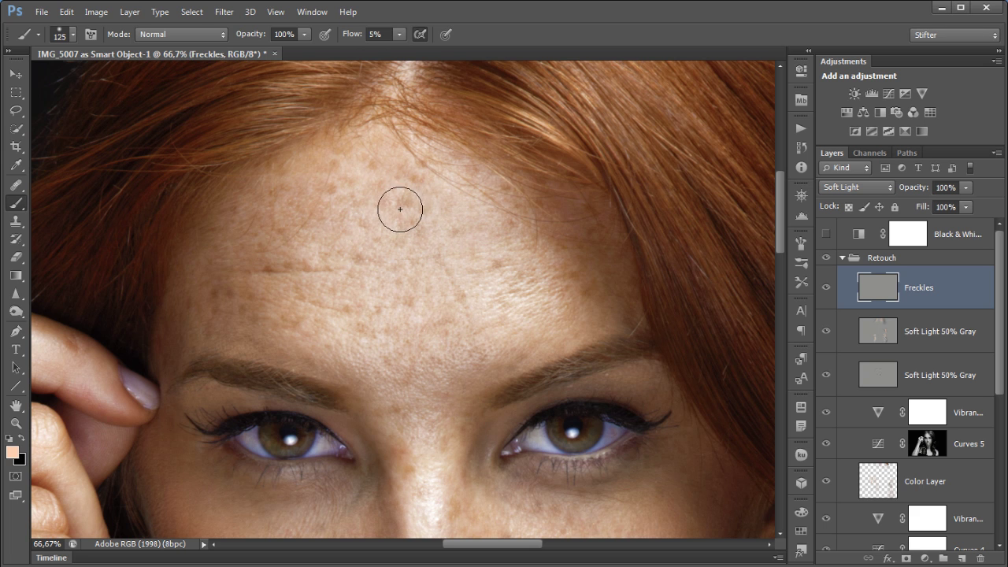
pyautogui.press('[')
pyautogui.press('[')
pyautogui.press('x')
pyautogui.click(825, 234)
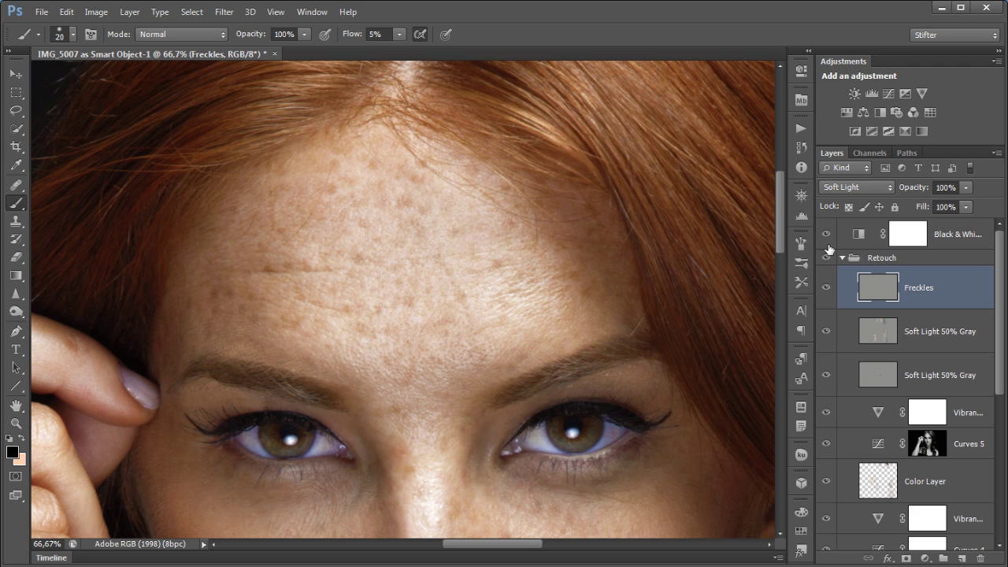
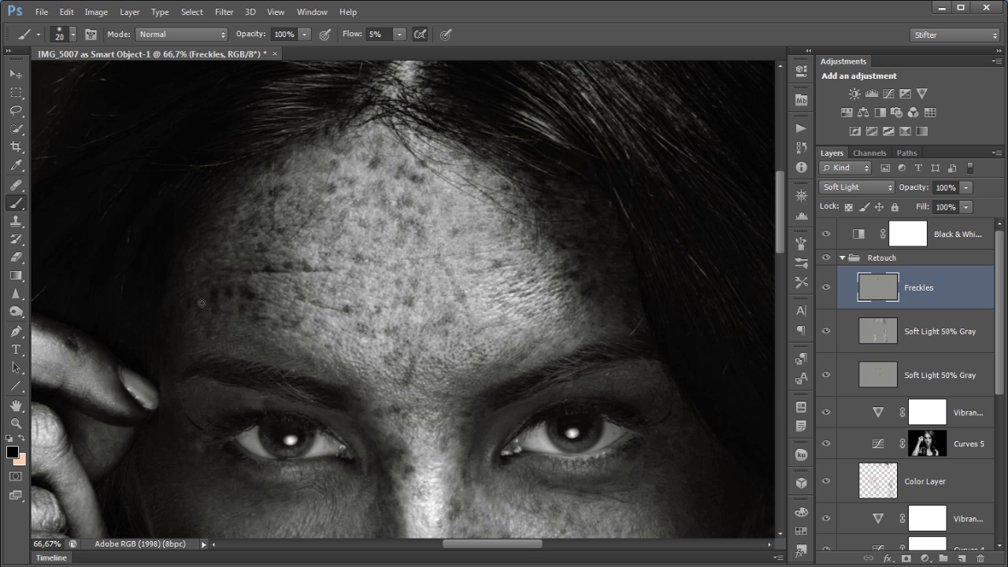
# Reset the brush colours to default black and white, and undo the accidental clearing of the Freckles layer
pyautogui.press('x')
pyautogui.press('d')
pyautogui.press('x')
pyautogui.press('Delete')
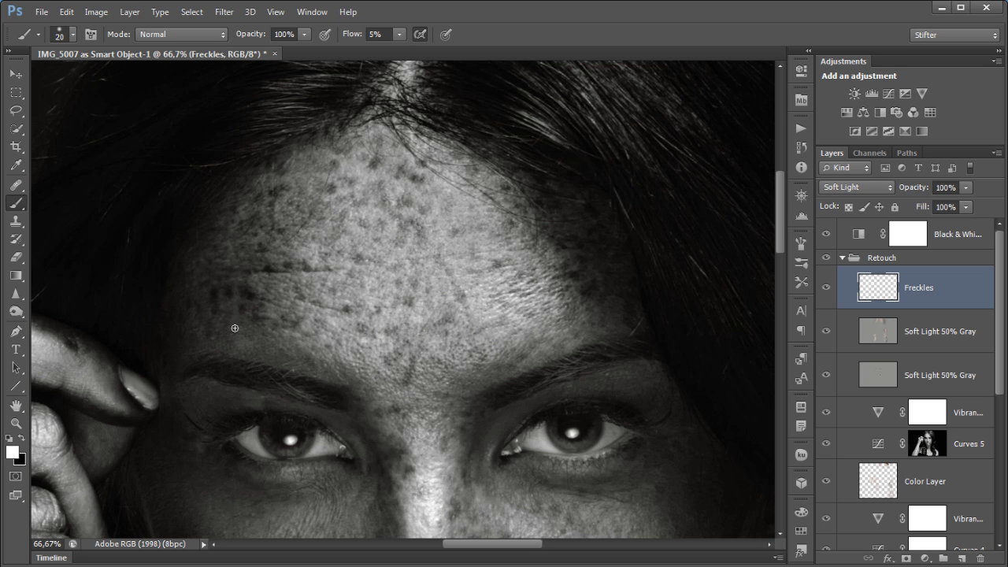
pyautogui.hotkey('ctrl', 'z')
pyautogui.press('x')
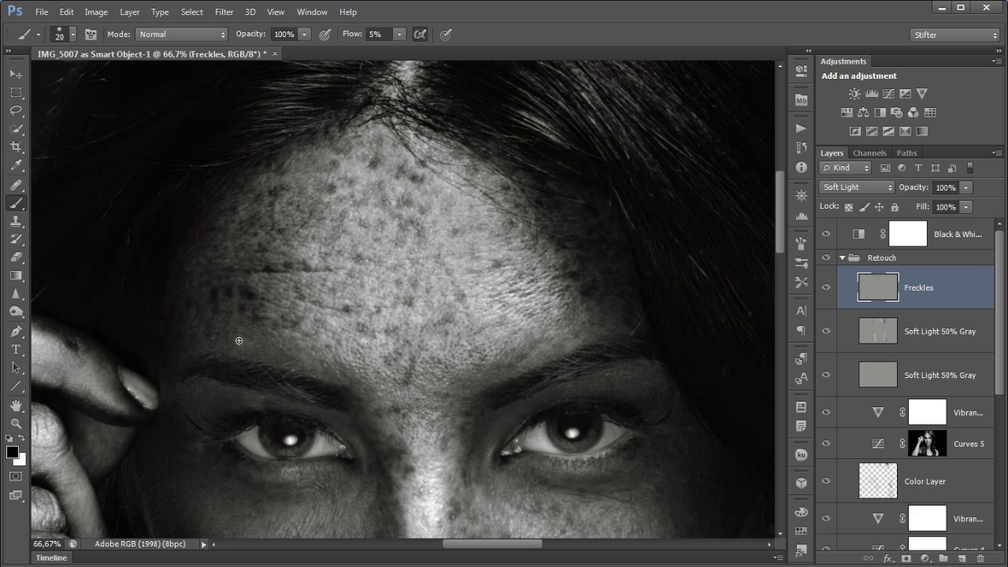
# Burn the freckles on the cheeks and around the mouth with small black dabs on the Freckles layer
pyautogui.press('x')
pyautogui.press('x')
pyautogui.hotkey('ctrl', 'z')
pyautogui.scroll(-5, 378, 211)
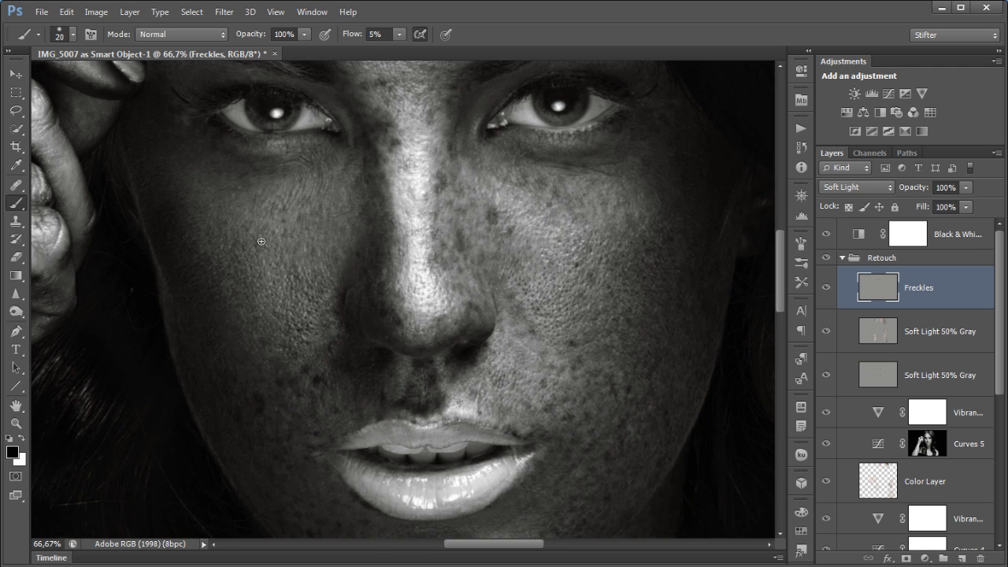
pyautogui.hotkey('ctrl', 'alt', 'z')
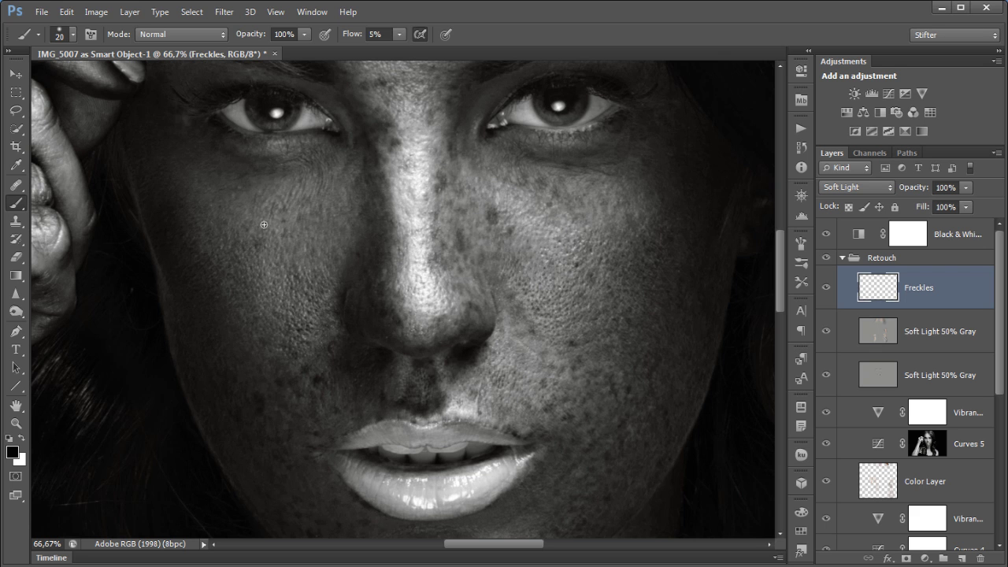
pyautogui.click(261, 247)
pyautogui.click(266, 226)
pyautogui.click(281, 213)
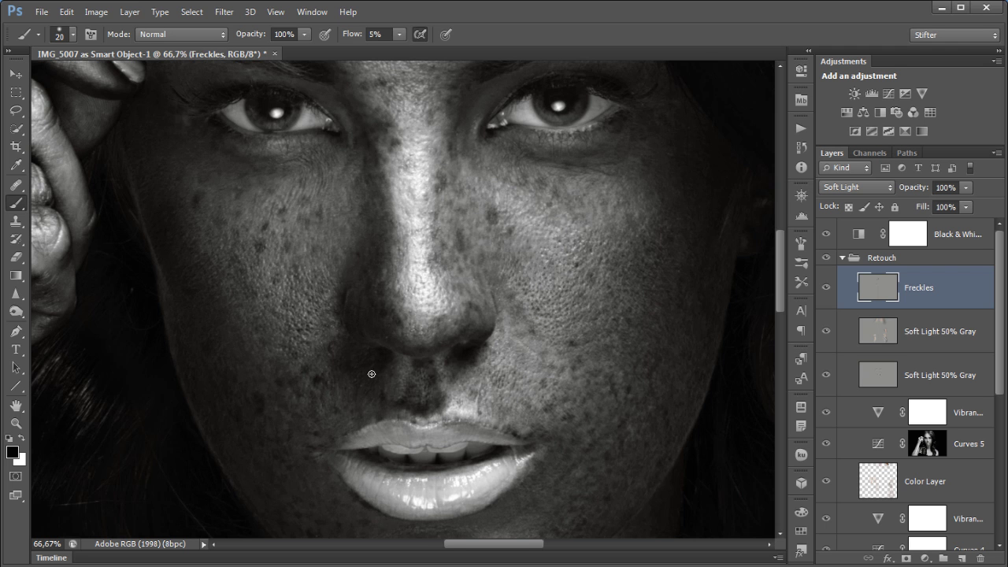
pyautogui.moveTo(358, 340); pyautogui.dragTo(303, 222)
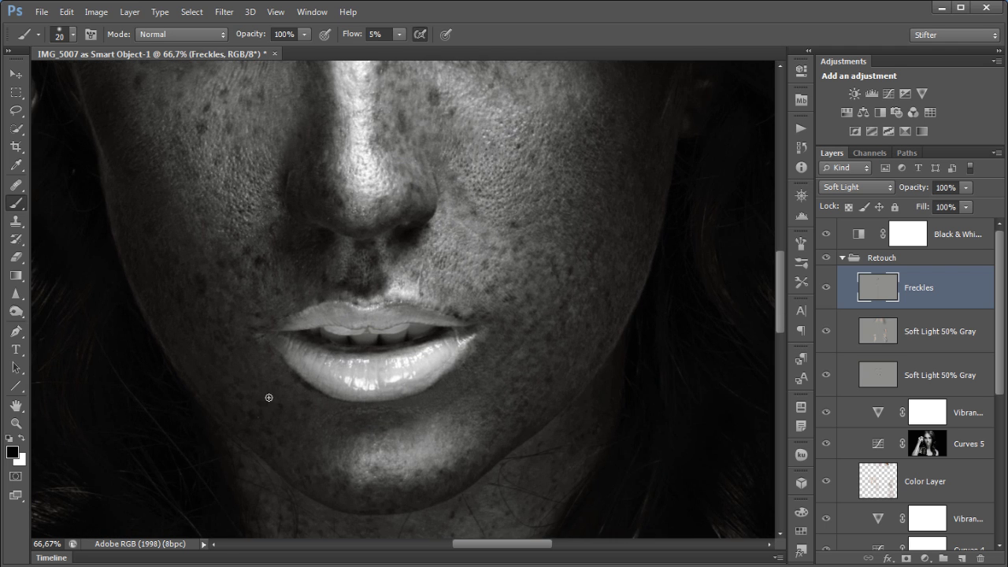
pyautogui.press('x')
pyautogui.press('x')
# Hide the Black & White layer and toggle the Freckles layer's visibility to compare the skin before and after
pyautogui.click(826, 234)
pyautogui.hotkey('ctrl', '0')
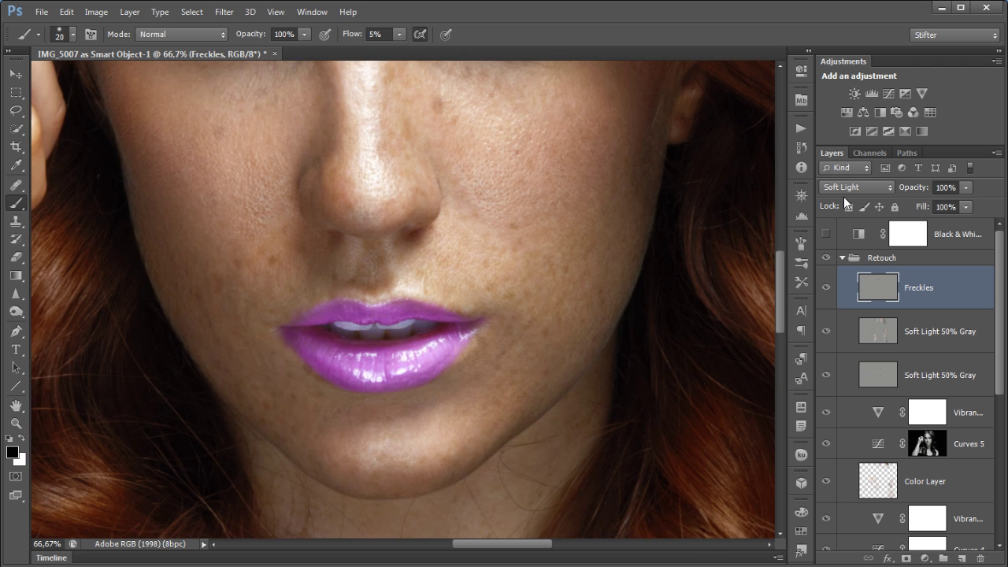
pyautogui.click(826, 288)
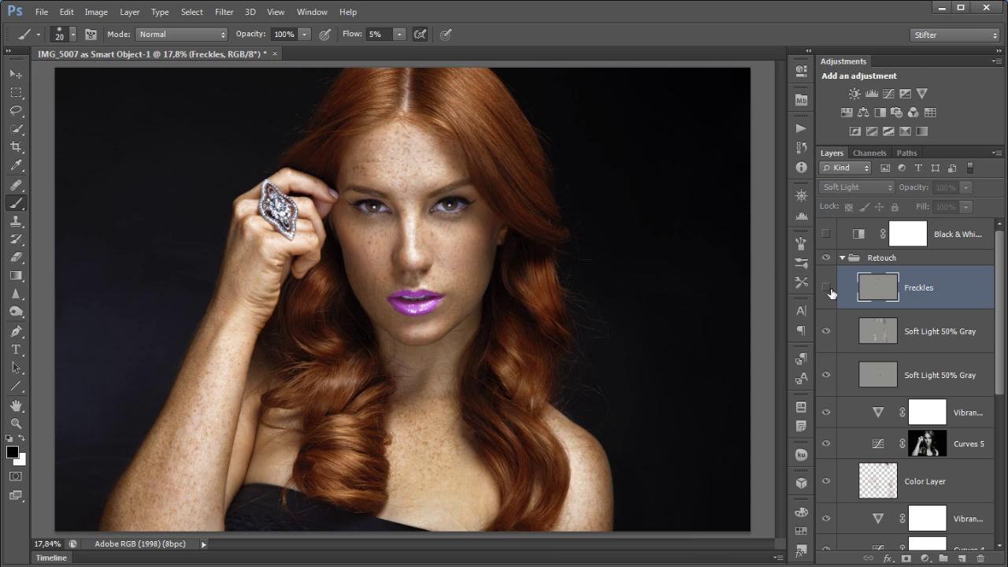
pyautogui.click(826, 289)
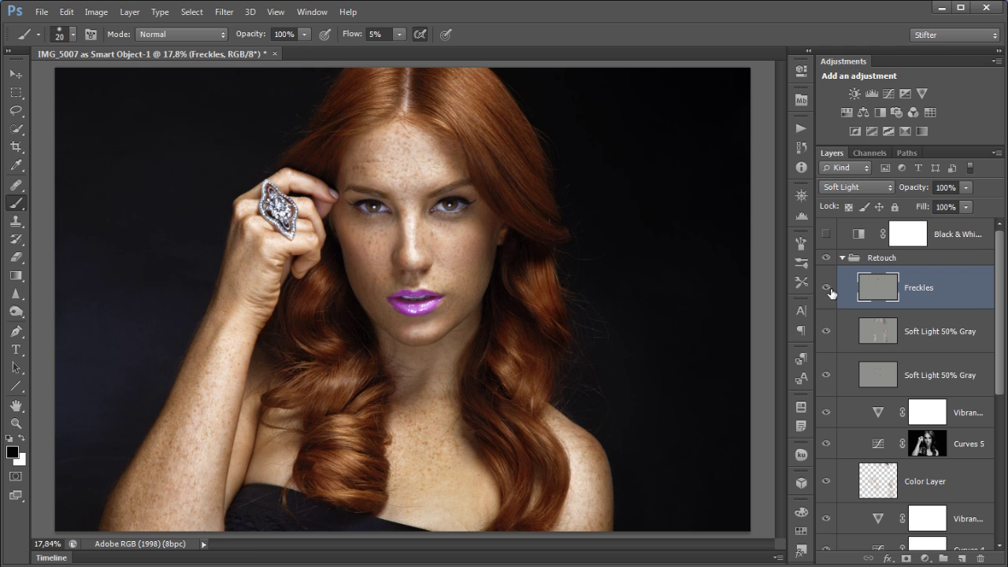
pyautogui.moveTo(470, 181); pyautogui.dragTo(351, 289)
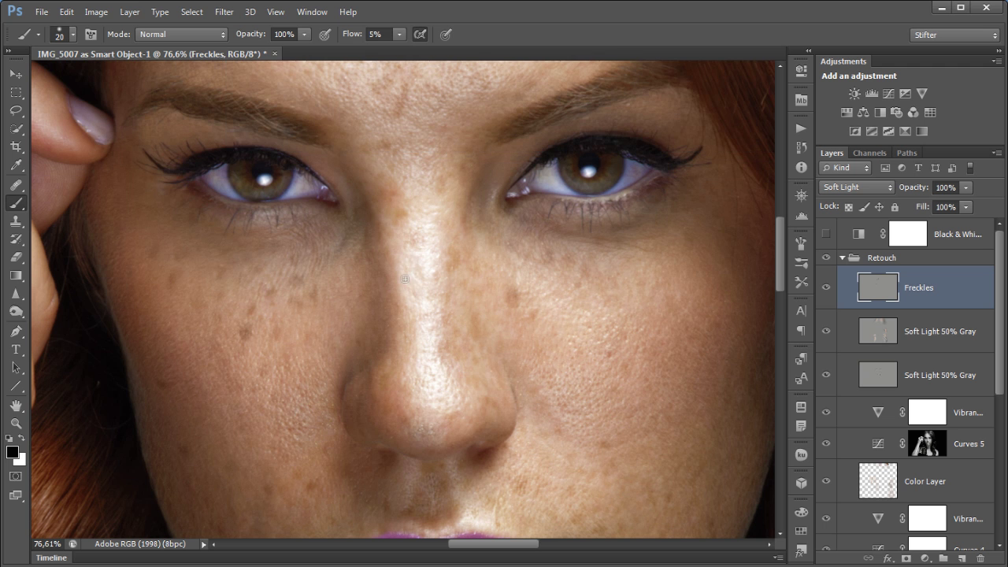
pyautogui.hotkey('ctrl', '0')
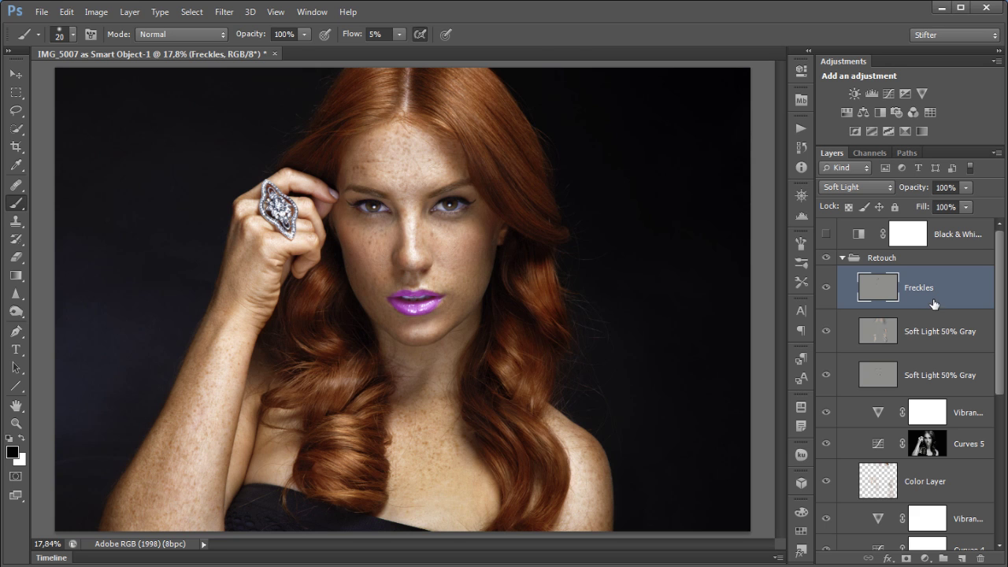
# Hide the Freckles layer and stamp all visible layers to a new layer above the upper Soft Light 50% Gray layer
pyautogui.click(826, 290)
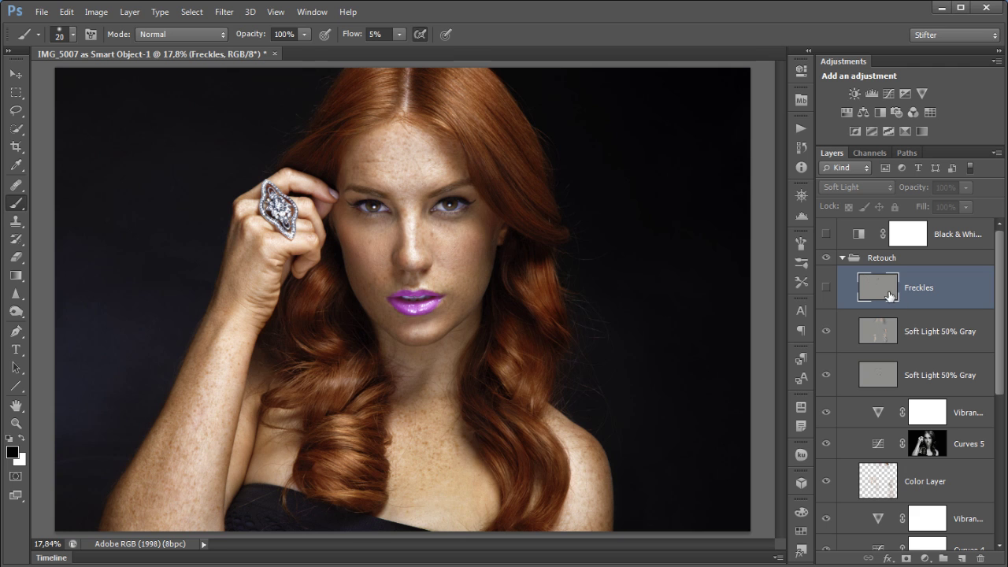
pyautogui.click(961, 332)
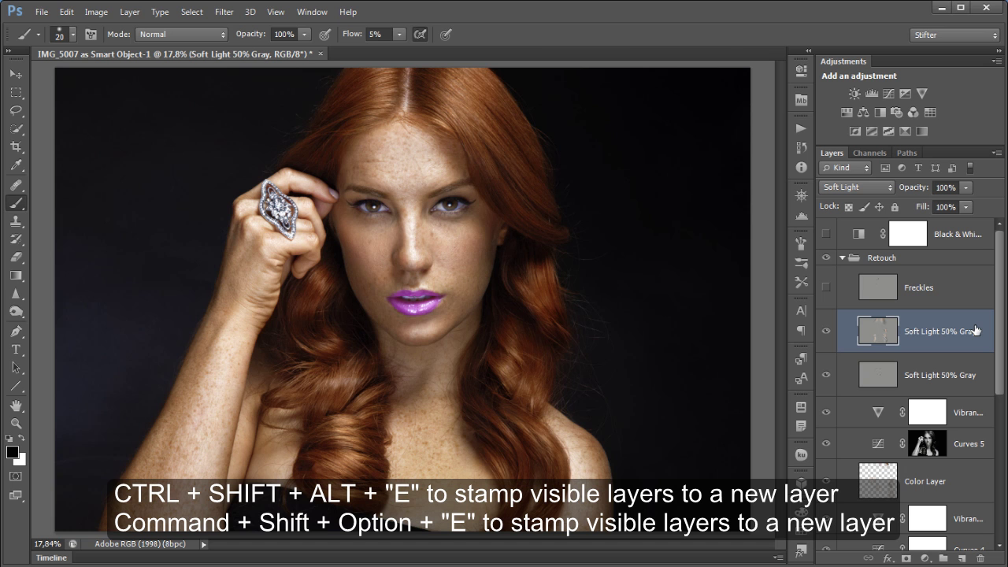
pyautogui.hotkey('ctrl', 'shift', 'alt', 'e')
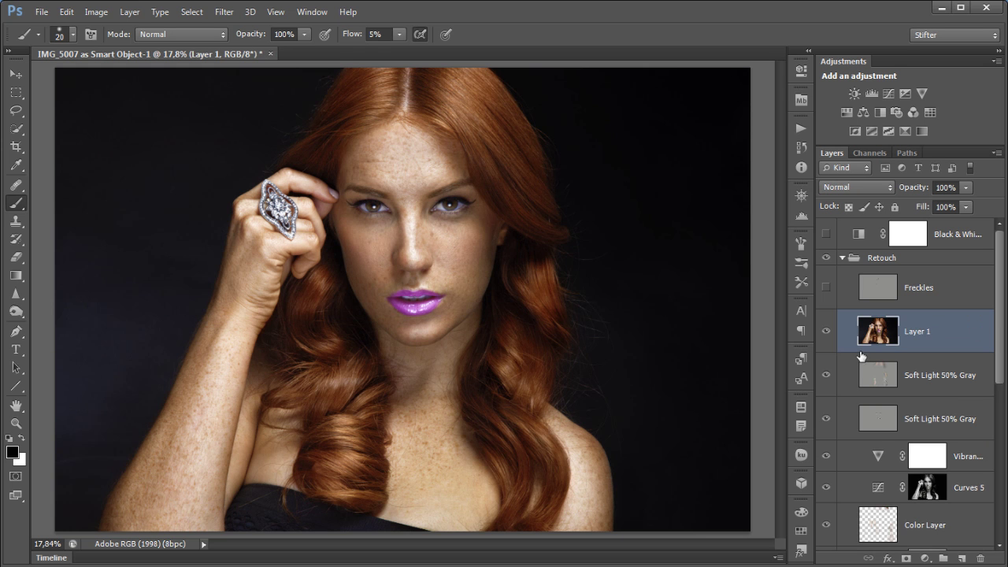
# Move the Freckles and stamped layers above the Retouch group, then hide the collapsed group and the IMG_5007 layer
pyautogui.keyDown('ctrl'); pyautogui.click(932, 298); pyautogui.keyUp('ctrl')
pyautogui.moveTo(929, 291); pyautogui.dragTo(950, 262)
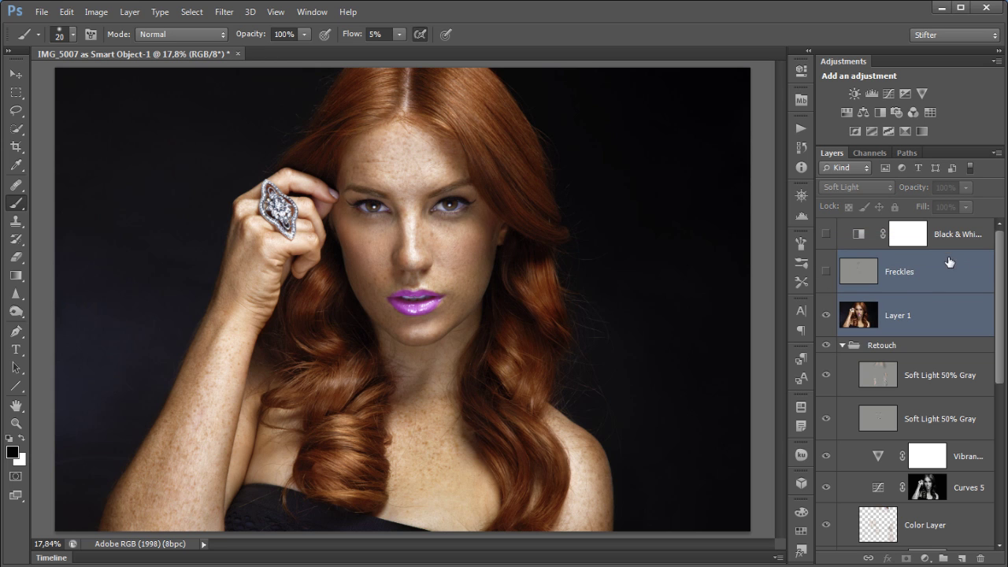
pyautogui.click(842, 344)
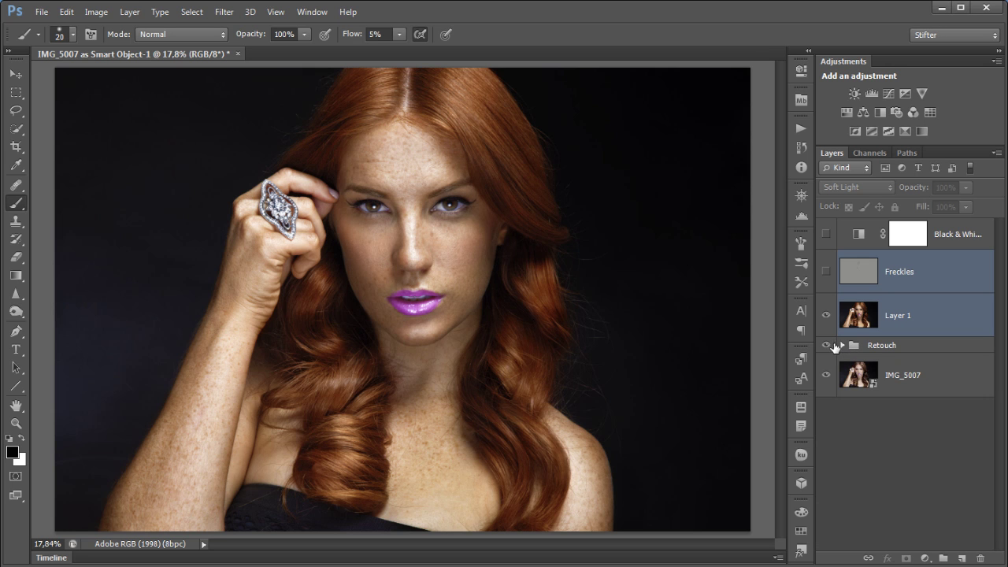
pyautogui.click(826, 347)
pyautogui.click(825, 377)
pyautogui.click(907, 273)
pyautogui.click(918, 307)
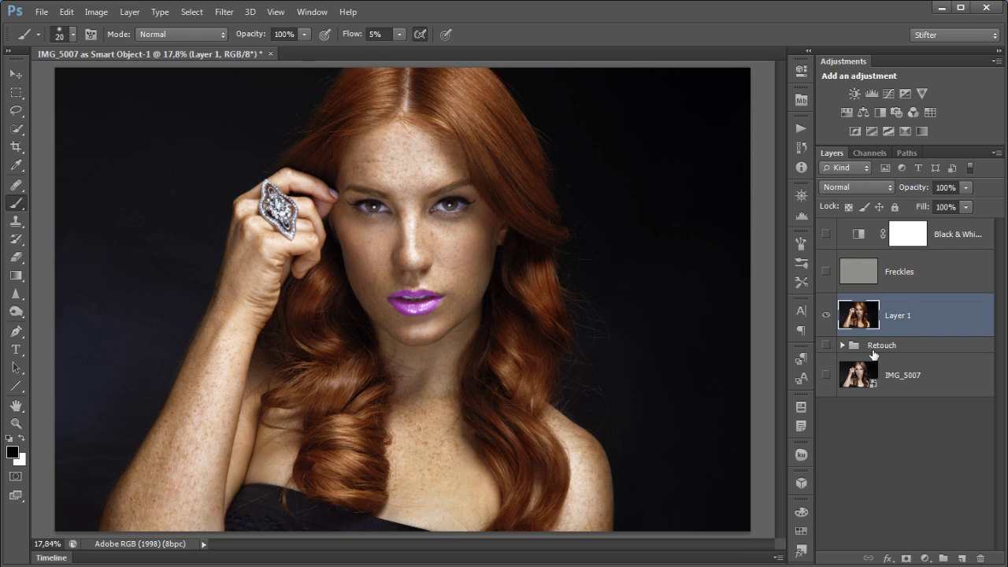
# Show the Freckles and Black & White layers and burn freckles on the cheek beside the nose on Layer 1
pyautogui.click(861, 381)
pyautogui.click(918, 326)
pyautogui.scroll(6, 425, 272)
pyautogui.scroll(-4, 431, 260)
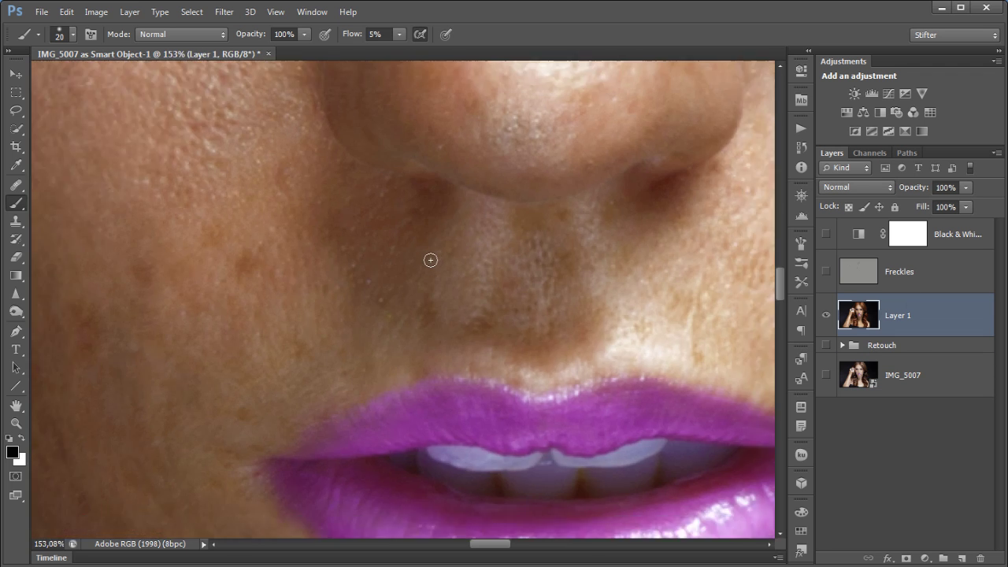
pyautogui.scroll(3, 430, 260)
pyautogui.scroll(-4, 431, 260)
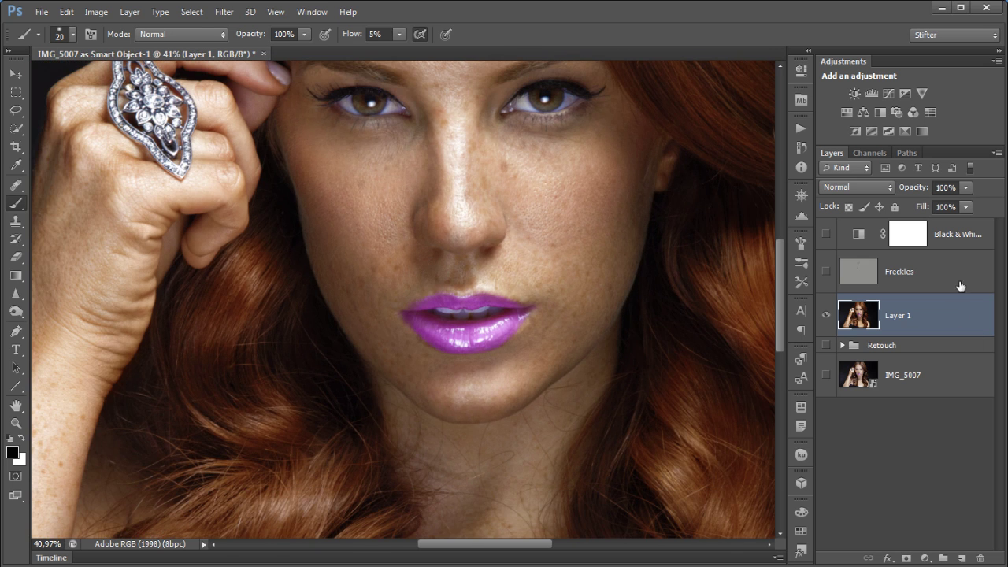
pyautogui.click(826, 271)
pyautogui.click(825, 235)
pyautogui.moveTo(525, 128); pyautogui.dragTo(326, 281)
pyautogui.moveTo(385, 340); pyautogui.dragTo(403, 331)
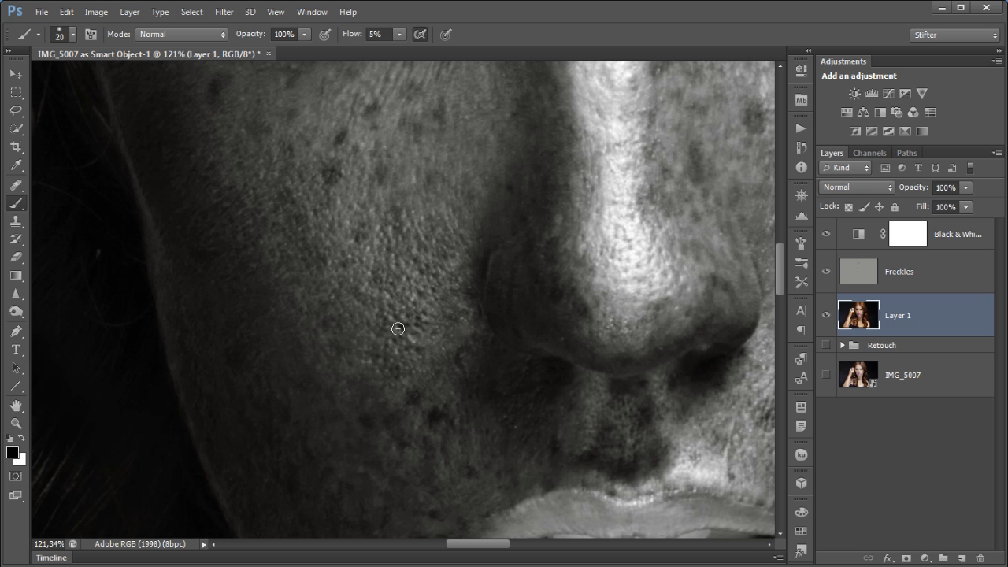
# Burn the freckles around the nose, mouth and chin with black dabs on Layer 1 at brush size 20
pyautogui.moveTo(576, 202)
pyautogui.mouseDown()
pyautogui.moveTo(392, 241)
pyautogui.moveTo(474, 277)
pyautogui.moveTo(406, 223)
pyautogui.mouseUp()
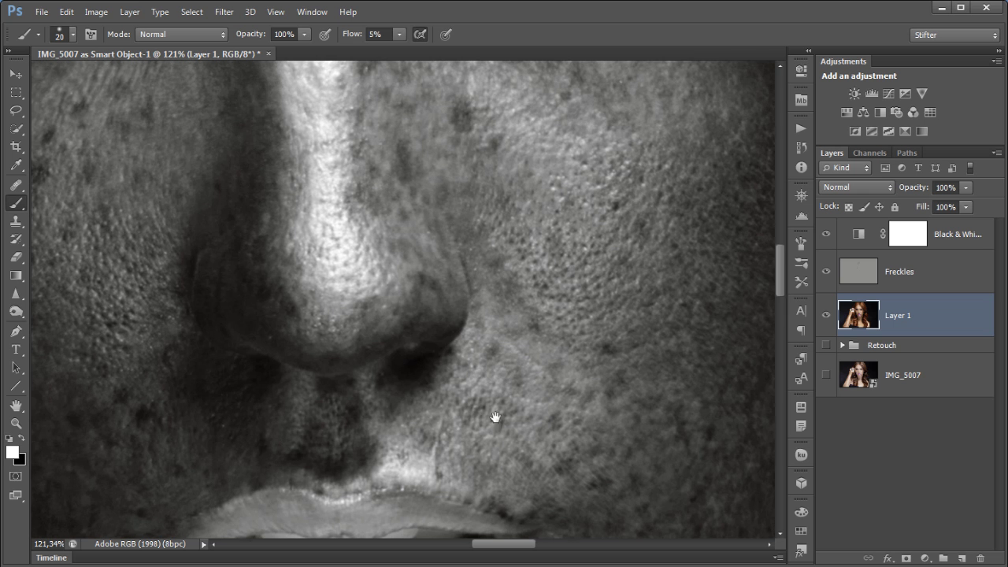
pyautogui.moveTo(491, 459); pyautogui.dragTo(492, 303)
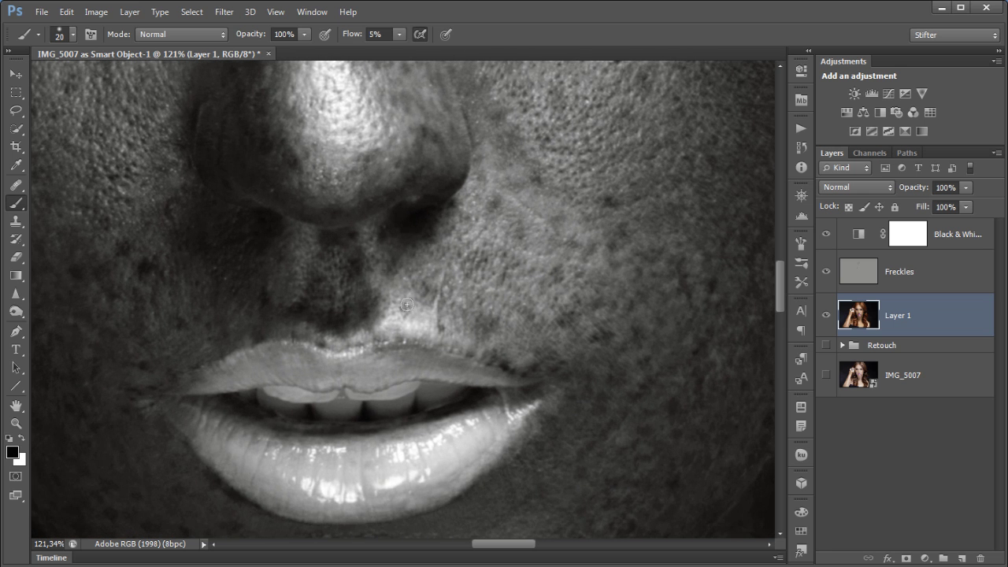
pyautogui.moveTo(504, 367)
pyautogui.mouseDown()
pyautogui.moveTo(457, 294)
pyautogui.moveTo(477, 311)
pyautogui.moveTo(488, 295)
pyautogui.mouseUp()
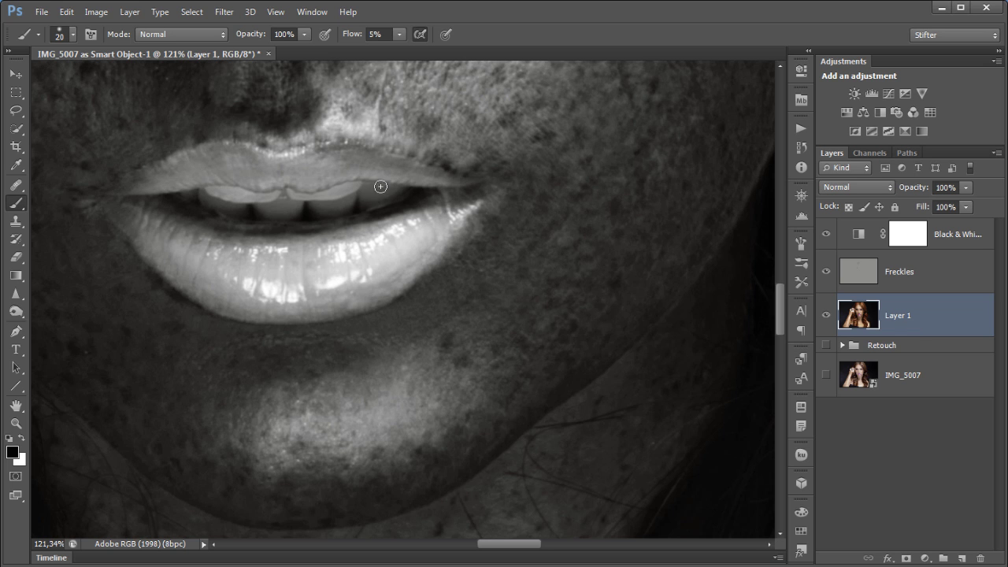
pyautogui.moveTo(452, 341); pyautogui.dragTo(580, 358)
pyautogui.moveTo(235, 263); pyautogui.dragTo(349, 356)
pyautogui.moveTo(268, 222); pyautogui.dragTo(279, 348)
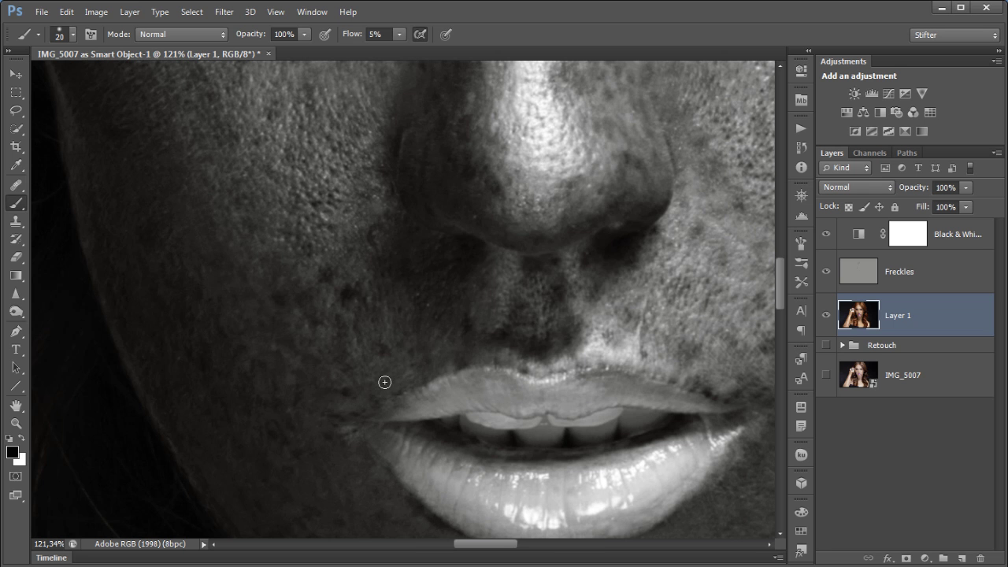
# Darken the freckles on the cheek below the eye nearest the raised hand with black dabs on Layer 1
pyautogui.moveTo(367, 86); pyautogui.dragTo(385, 291)
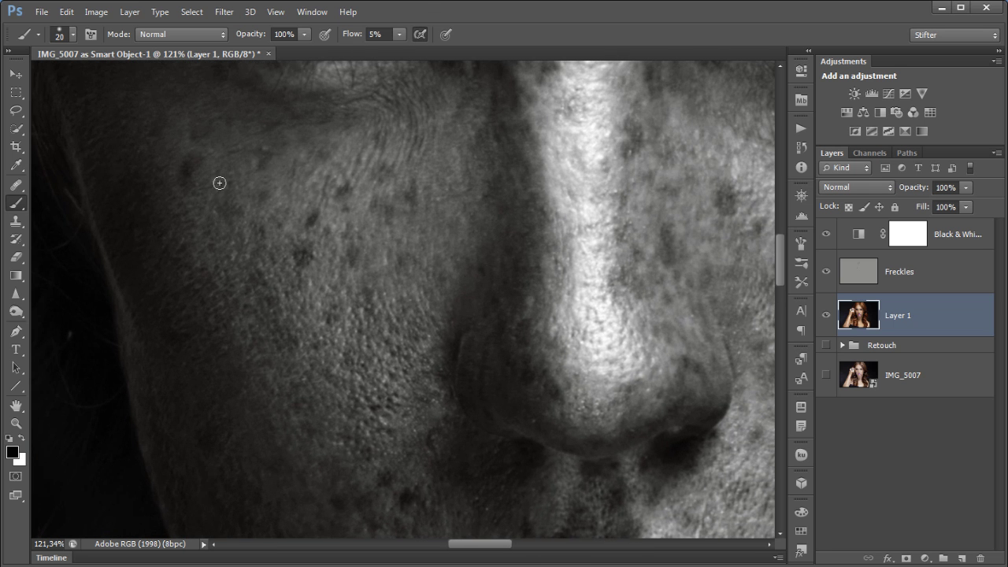
pyautogui.moveTo(195, 226); pyautogui.dragTo(200, 234)
pyautogui.moveTo(442, 208); pyautogui.dragTo(451, 218)
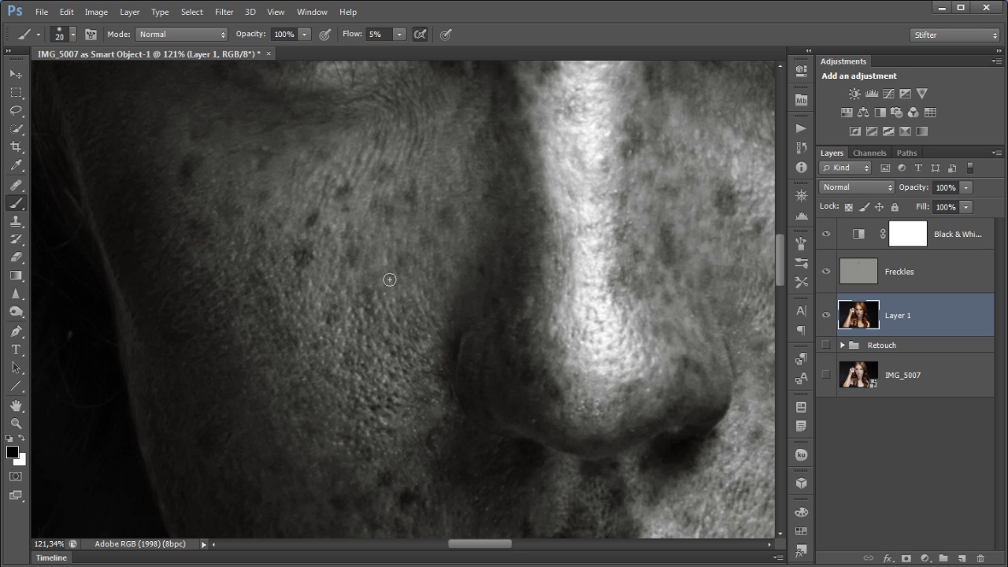
pyautogui.moveTo(262, 174); pyautogui.dragTo(333, 292)
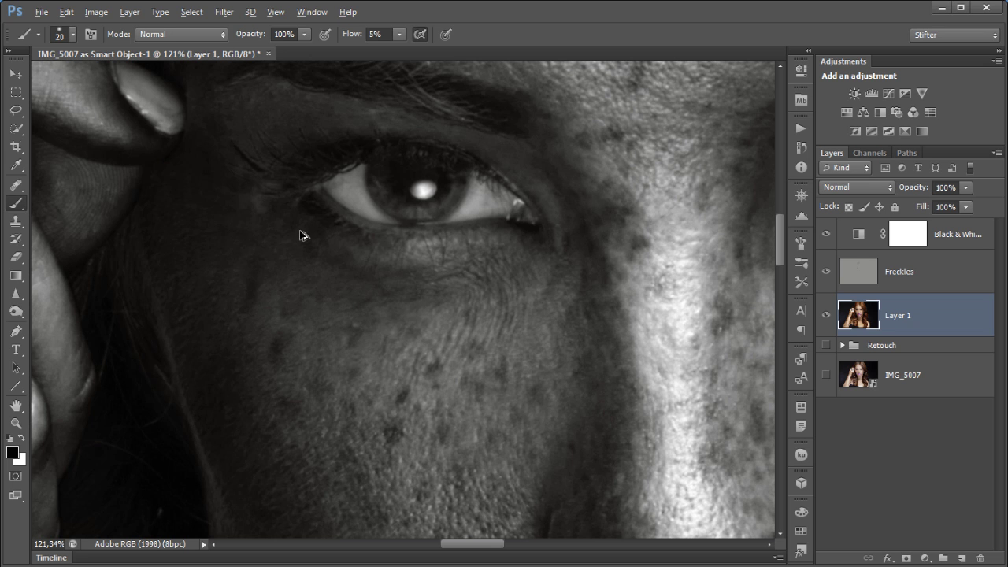
pyautogui.press('x')
pyautogui.moveTo(248, 297); pyautogui.dragTo(240, 313)
pyautogui.hotkey('ctrl', 'z')
# Hide the Black & White layer and toggle Layer 1's visibility to check the whole portrait
pyautogui.moveTo(446, 309); pyautogui.dragTo(319, 200)
pyautogui.moveTo(455, 239); pyautogui.dragTo(362, 349)
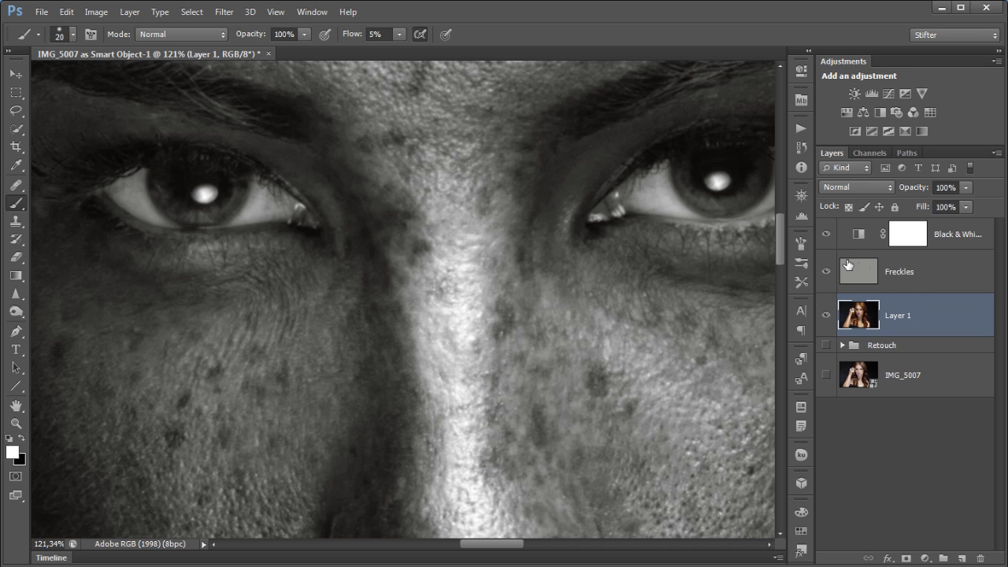
pyautogui.click(825, 233)
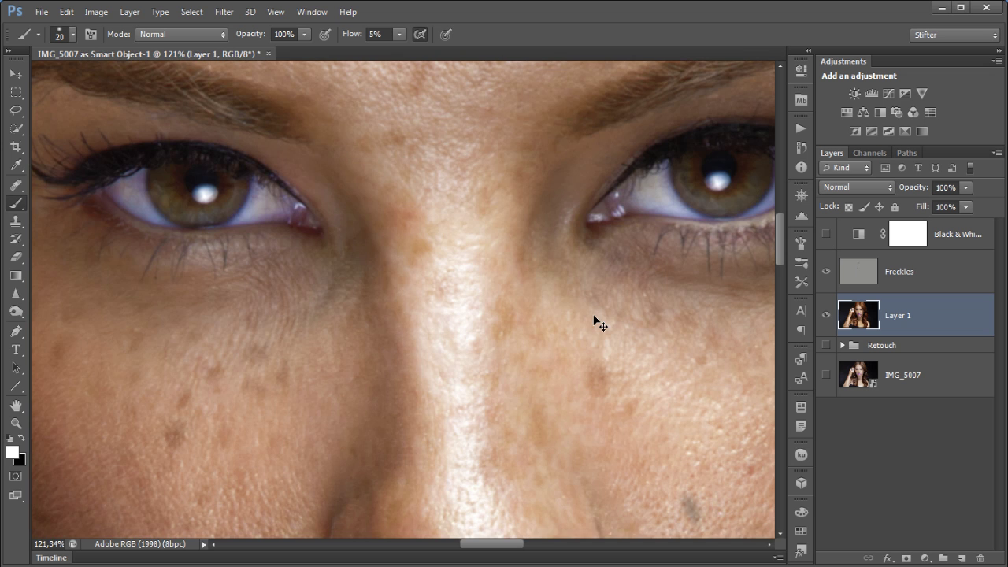
pyautogui.hotkey('ctrl', '0')
pyautogui.click(826, 315)
pyautogui.click(826, 315)
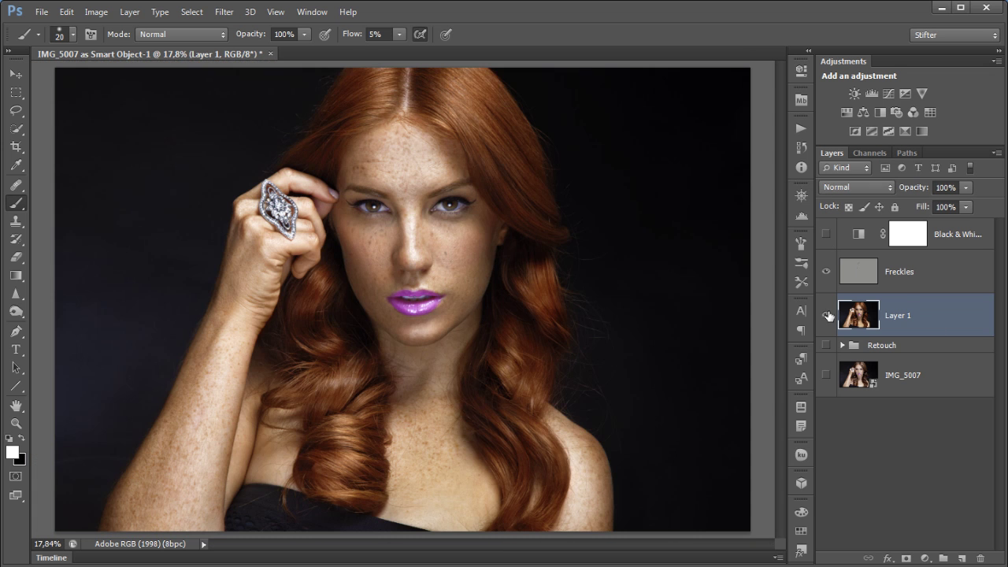
# Delete Layer 1, the stamped layer between Freckles and the Retouch group
pyautogui.click(897, 281)
pyautogui.moveTo(545, 167); pyautogui.dragTo(339, 337)
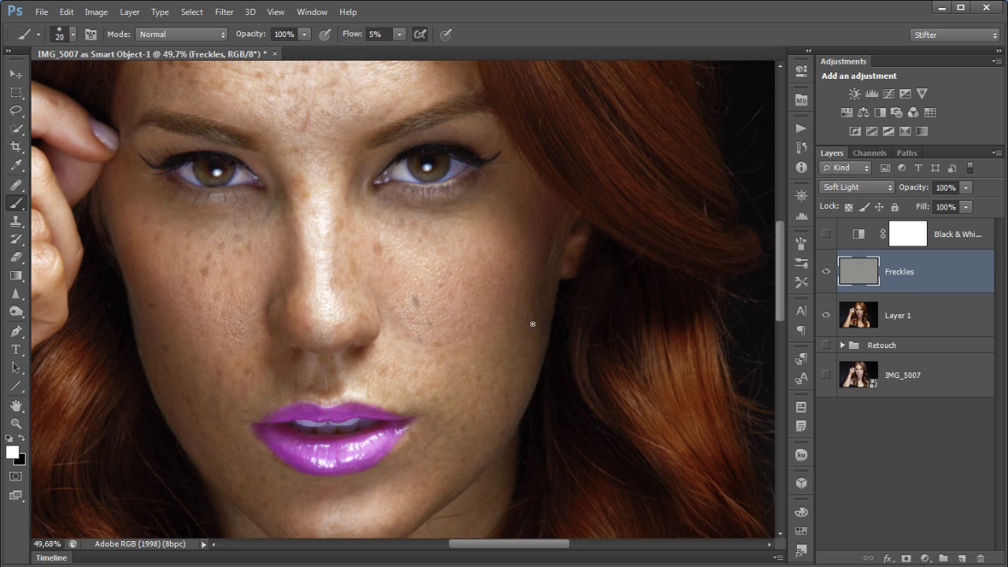
pyautogui.click(902, 316)
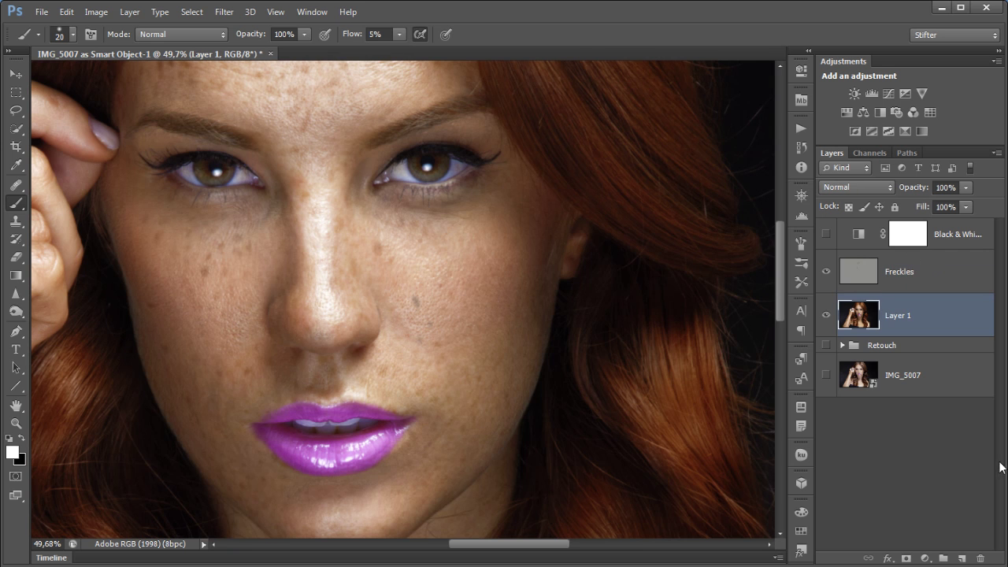
pyautogui.click(980, 558)
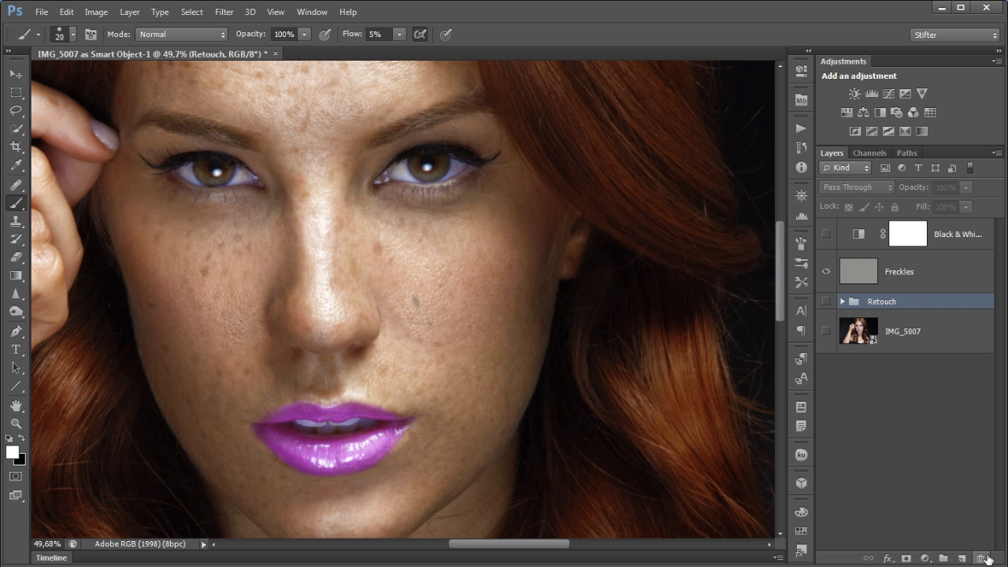
# Stamp the Retouch group and IMG_5007 into a new layer above Retouch with Freckles hidden, and hide both sources
pyautogui.click(825, 271)
pyautogui.click(825, 302)
pyautogui.click(825, 330)
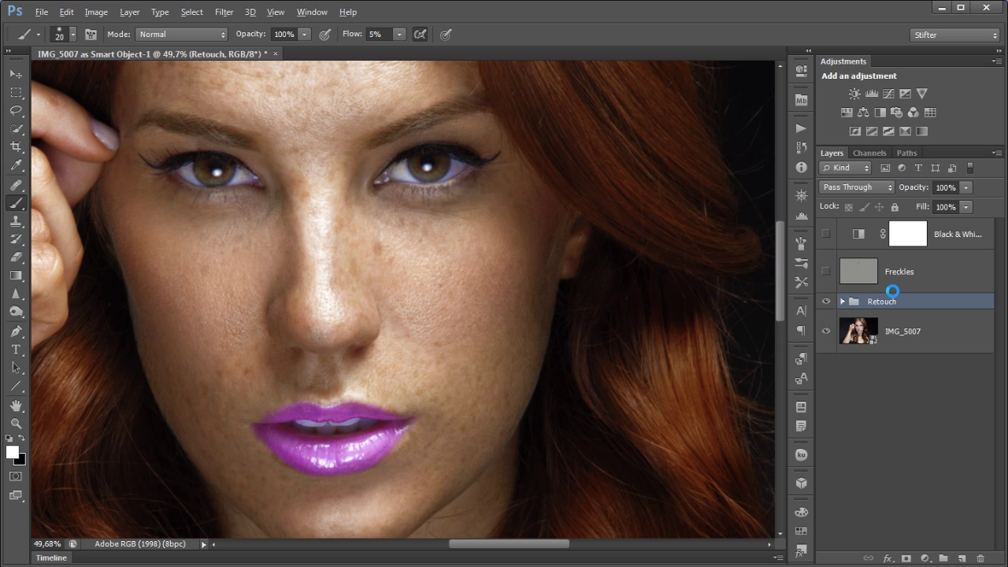
pyautogui.click(826, 345)
pyautogui.click(825, 375)
# Show the Freckles and Black & White layers and burn the cheek beside the nose with black on the Freckles layer
pyautogui.click(854, 278)
pyautogui.click(827, 269)
pyautogui.click(825, 234)
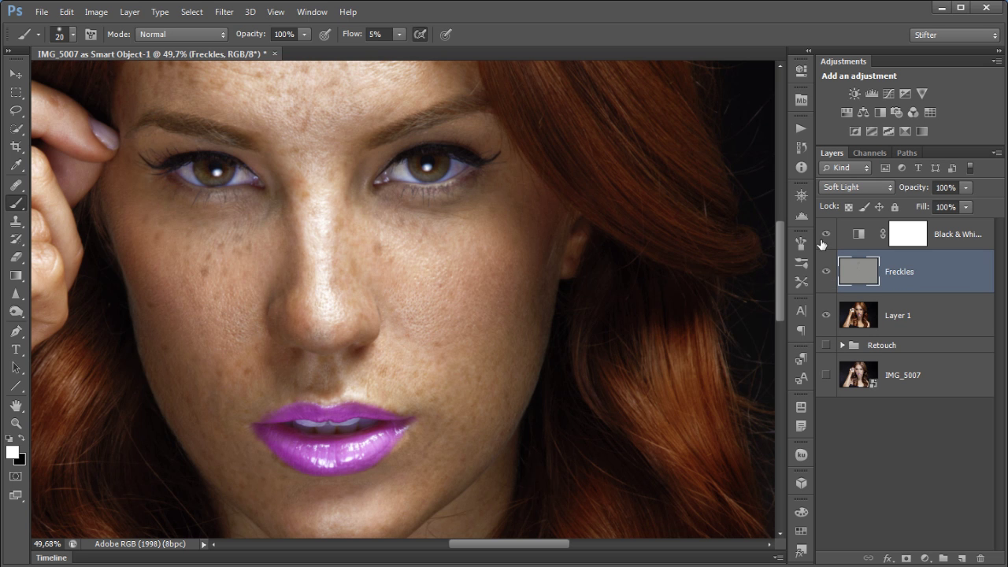
pyautogui.moveTo(408, 193); pyautogui.dragTo(205, 381)
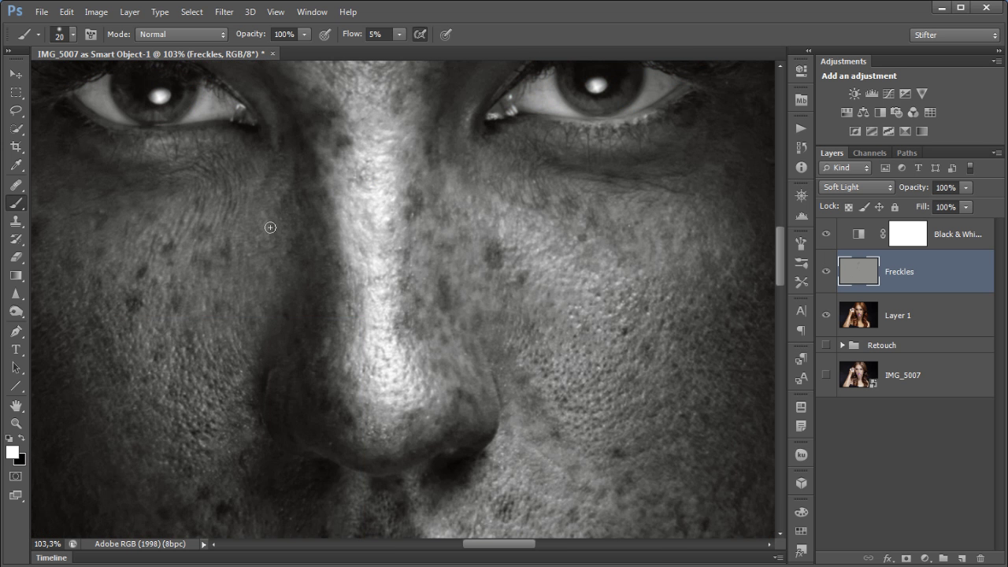
pyautogui.press('x')
pyautogui.scroll(-5, 396, 273)
pyautogui.hscroll(3, 397, 273)
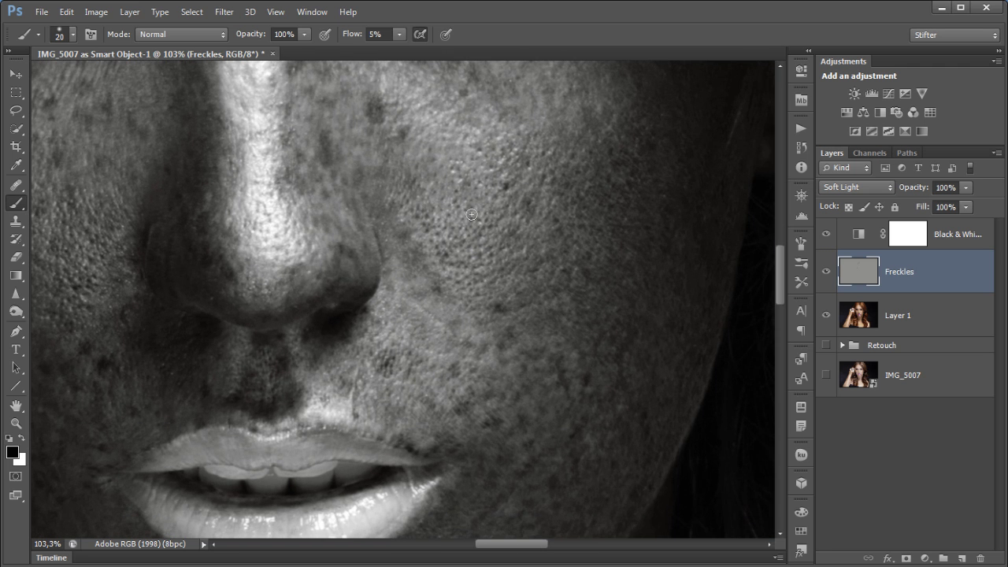
pyautogui.moveTo(400, 93); pyautogui.dragTo(407, 93)
# Burn freckles on the chin with short black dabs on the Freckles layer
pyautogui.moveTo(414, 362); pyautogui.dragTo(457, 236)
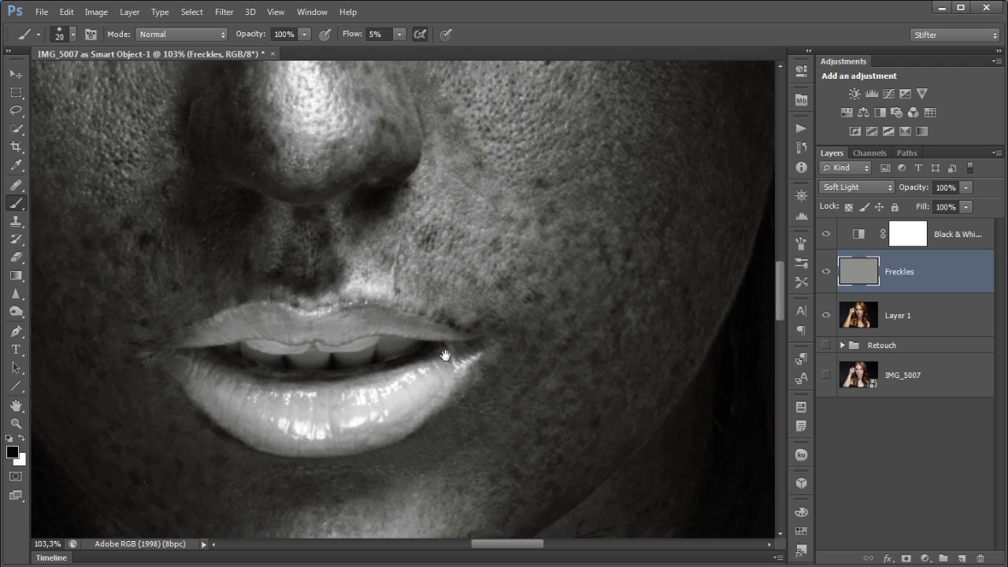
pyautogui.moveTo(420, 444); pyautogui.dragTo(468, 229)
pyautogui.moveTo(374, 340); pyautogui.dragTo(372, 345)
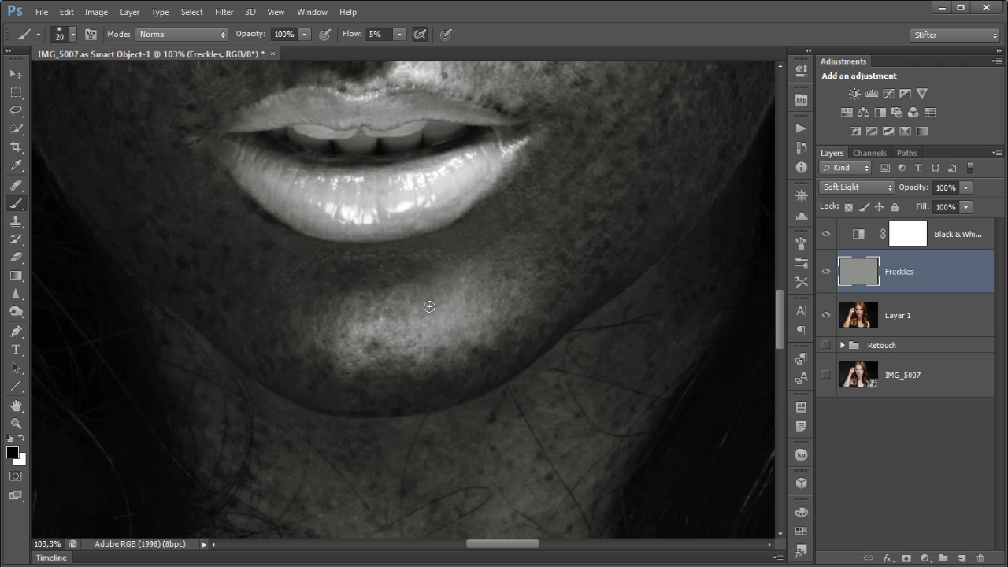
pyautogui.moveTo(416, 295); pyautogui.dragTo(426, 297)
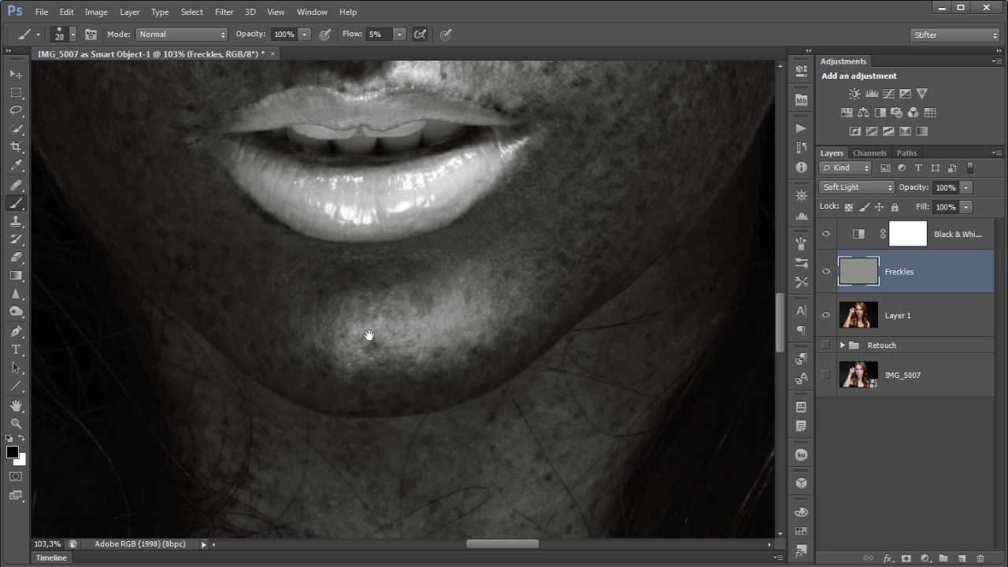
# Burn additional freckles across the chest above the dress with black dabs on the Freckles layer at brush size 20
pyautogui.moveTo(368, 380); pyautogui.dragTo(359, 275)
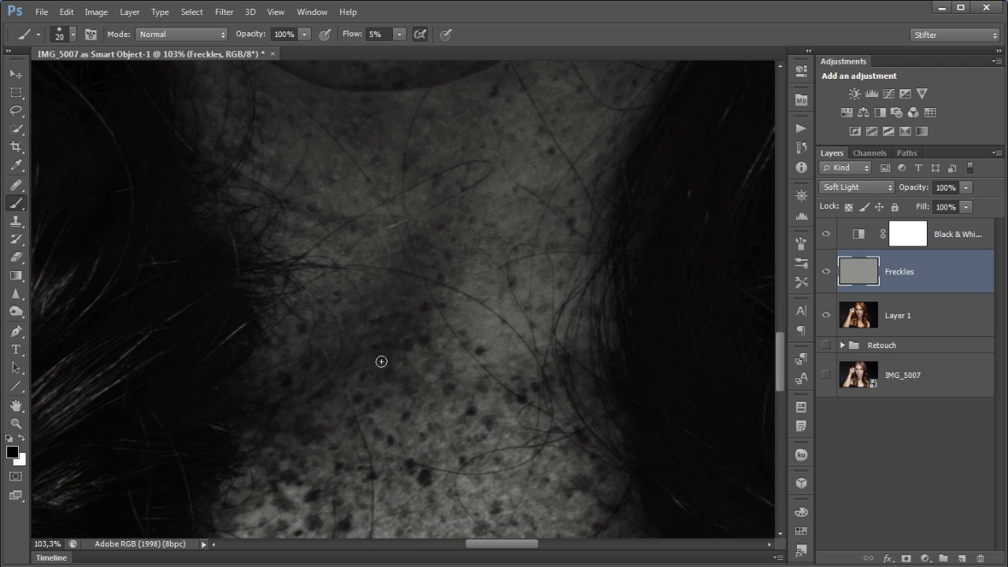
pyautogui.moveTo(430, 261); pyautogui.dragTo(376, 399)
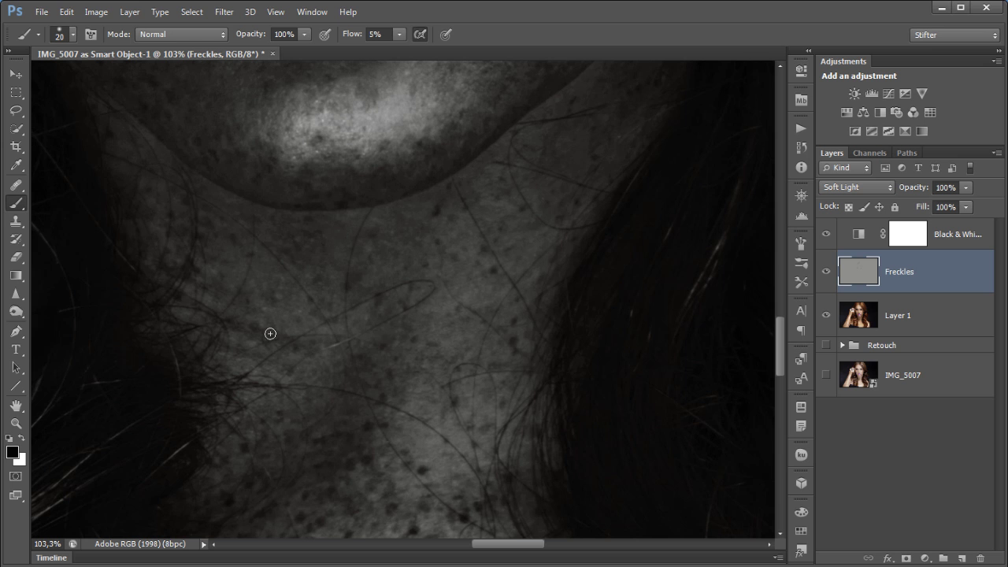
pyautogui.press('x')
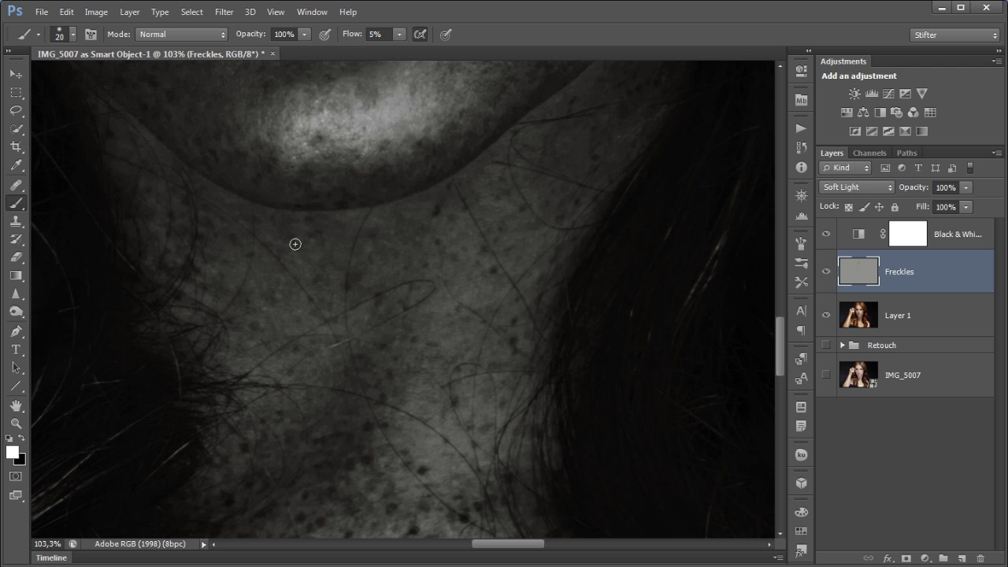
pyautogui.moveTo(286, 474)
pyautogui.mouseDown()
pyautogui.moveTo(284, 207)
pyautogui.moveTo(241, 173)
pyautogui.mouseUp()
pyautogui.press('x')
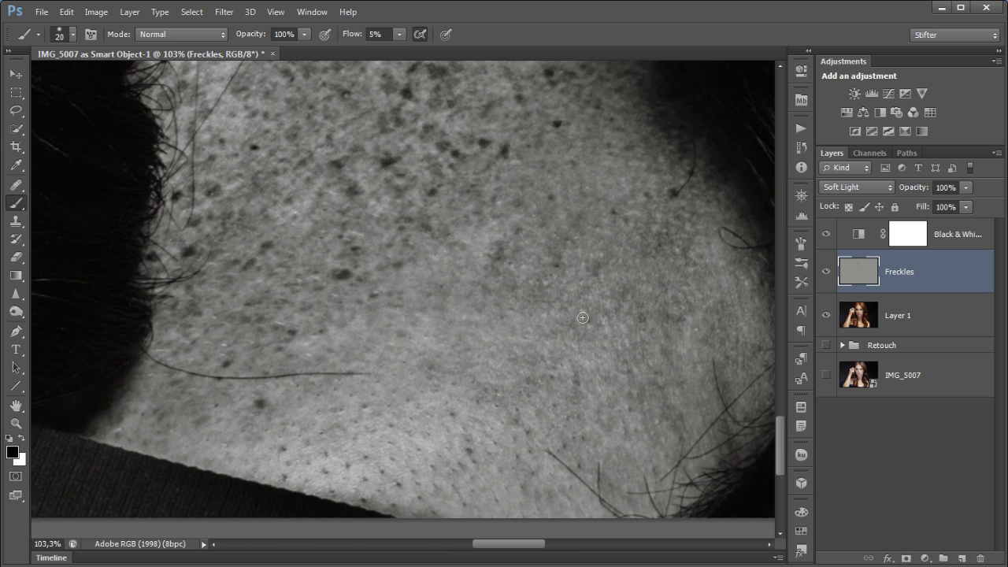
pyautogui.moveTo(465, 308)
pyautogui.mouseDown()
pyautogui.moveTo(463, 299)
pyautogui.moveTo(426, 302)
pyautogui.mouseUp()
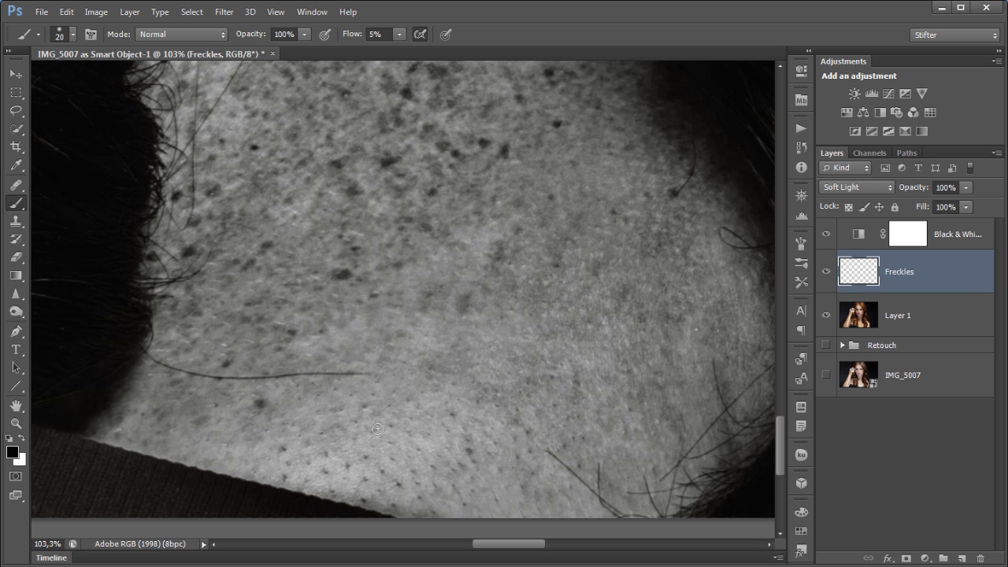
pyautogui.moveTo(424, 418); pyautogui.dragTo(421, 410)
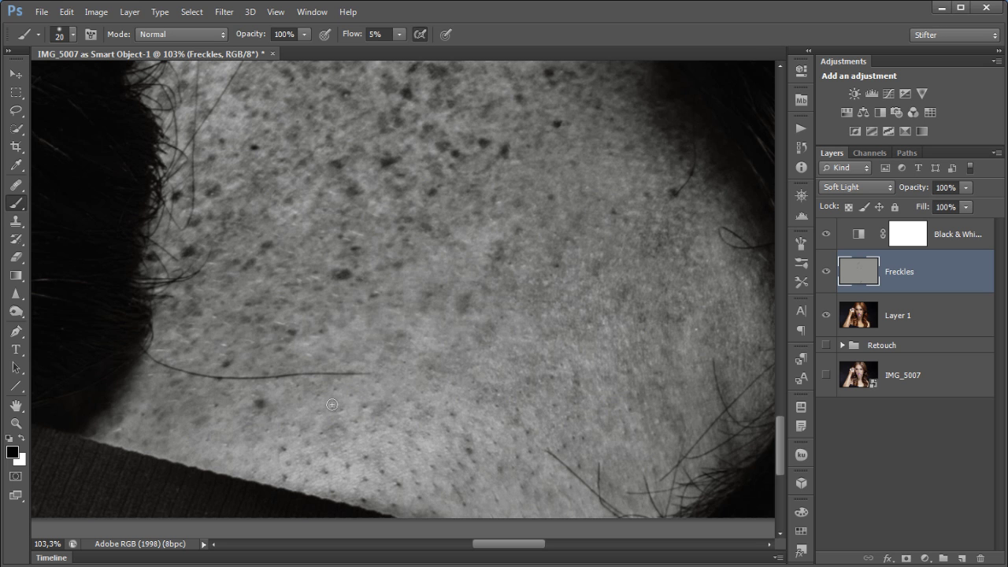
pyautogui.moveTo(214, 433); pyautogui.dragTo(193, 399)
pyautogui.moveTo(400, 369); pyautogui.dragTo(400, 402)
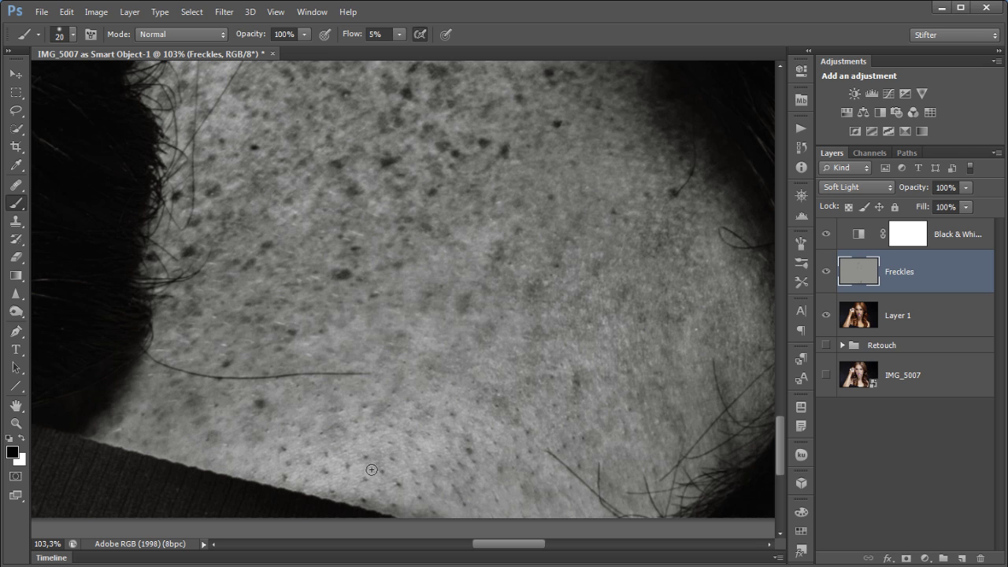
pyautogui.moveTo(429, 292); pyautogui.dragTo(438, 286)
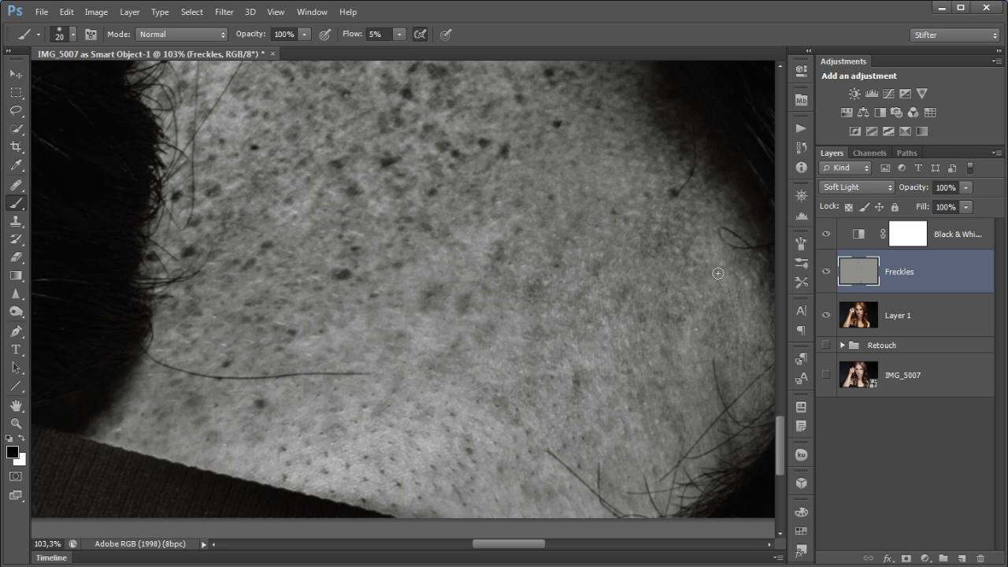
pyautogui.press('x')
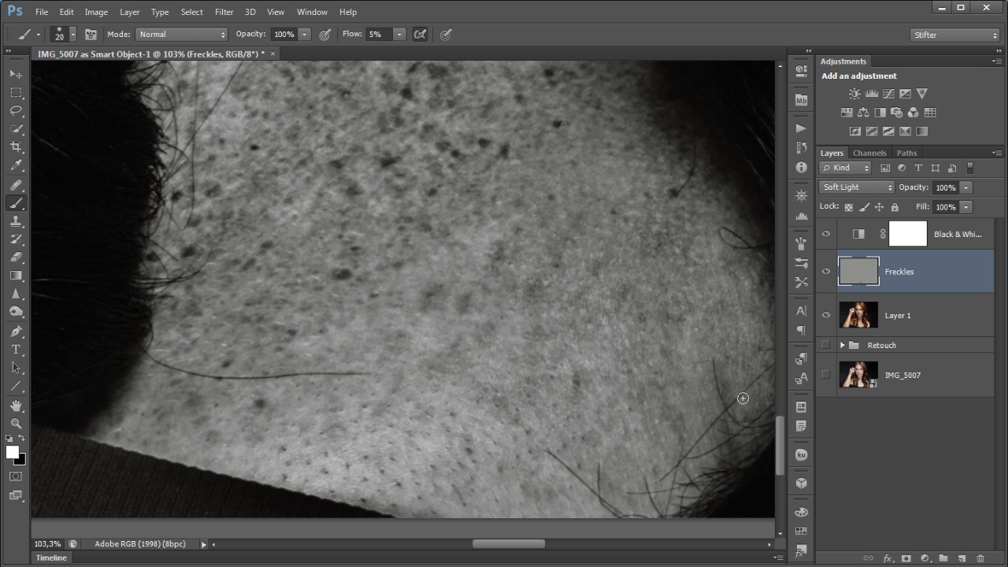
pyautogui.press('x')
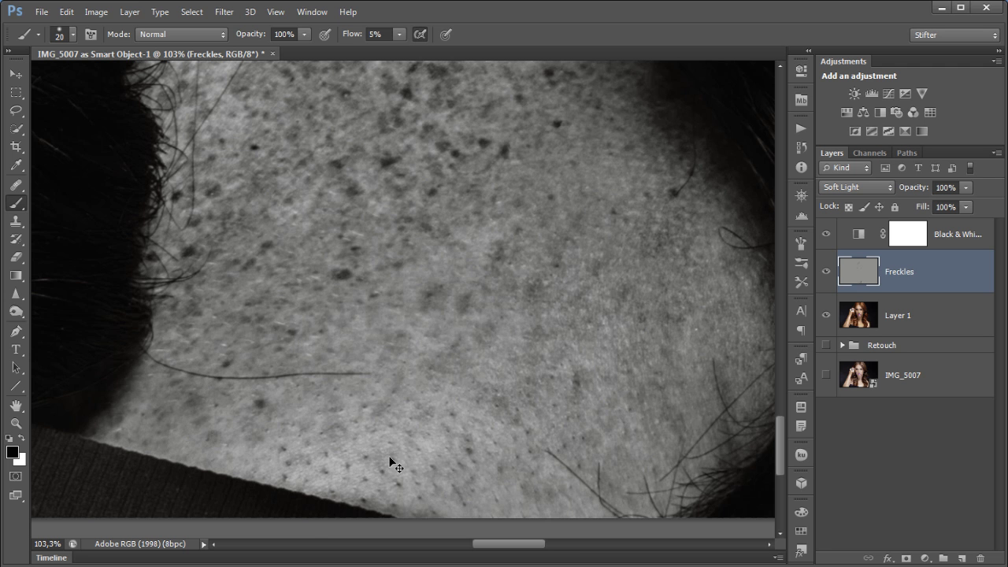
# Check the freckles on the whole portrait, the cheek, the forearm and the raised hand in black and white
pyautogui.hotkey('ctrl', '0')
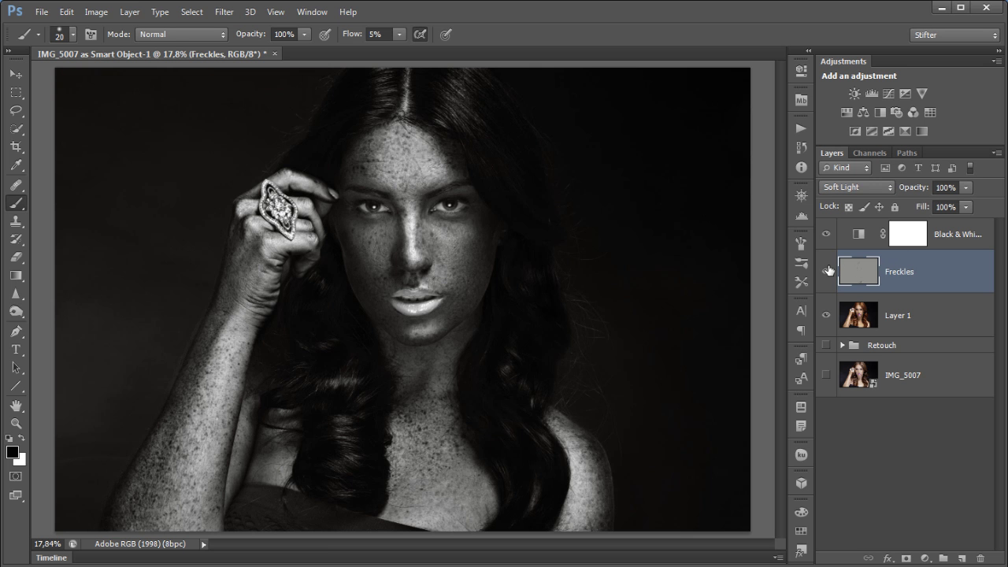
pyautogui.moveTo(496, 195); pyautogui.dragTo(430, 298)
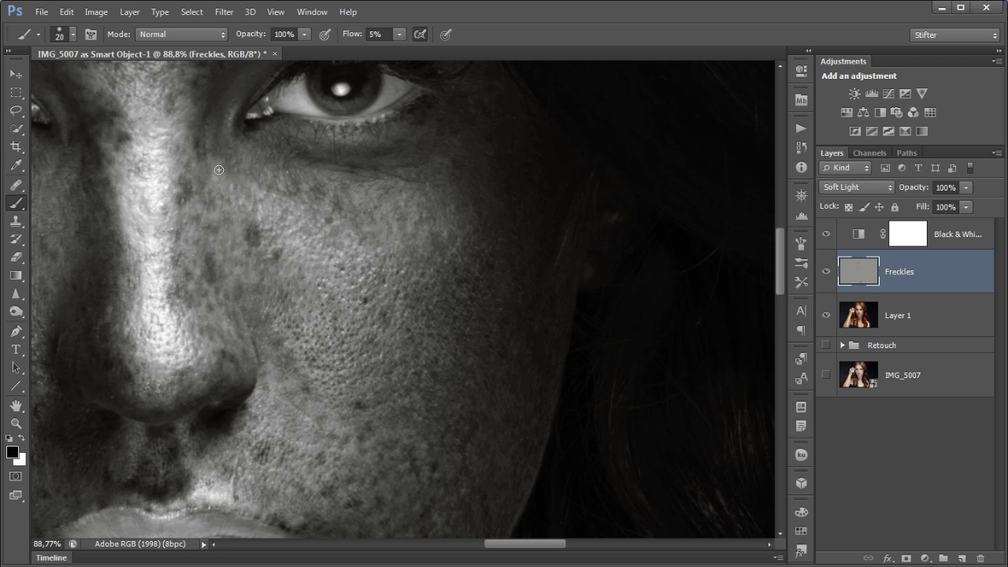
pyautogui.hotkey('ctrl', '0')
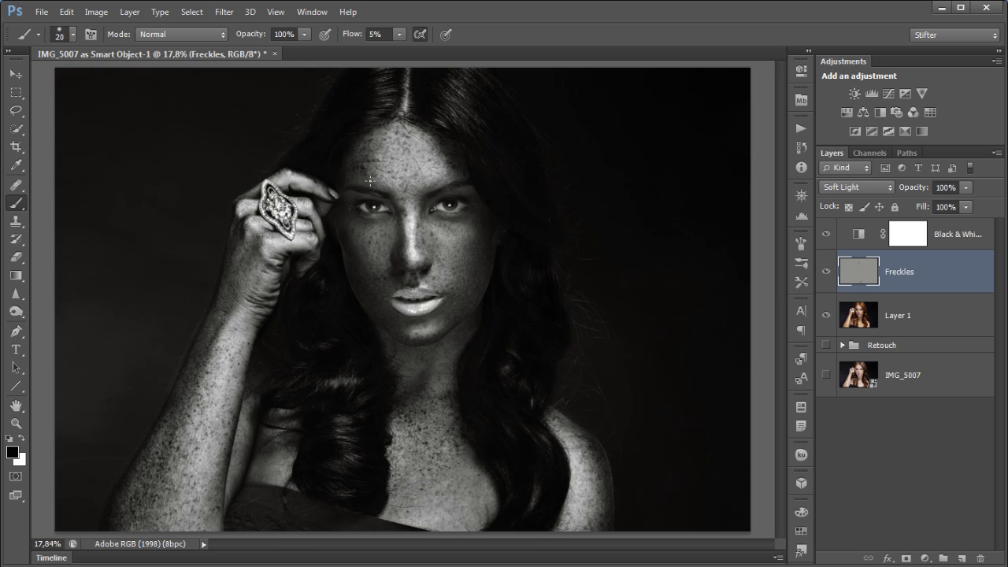
pyautogui.moveTo(326, 360); pyautogui.dragTo(373, 358)
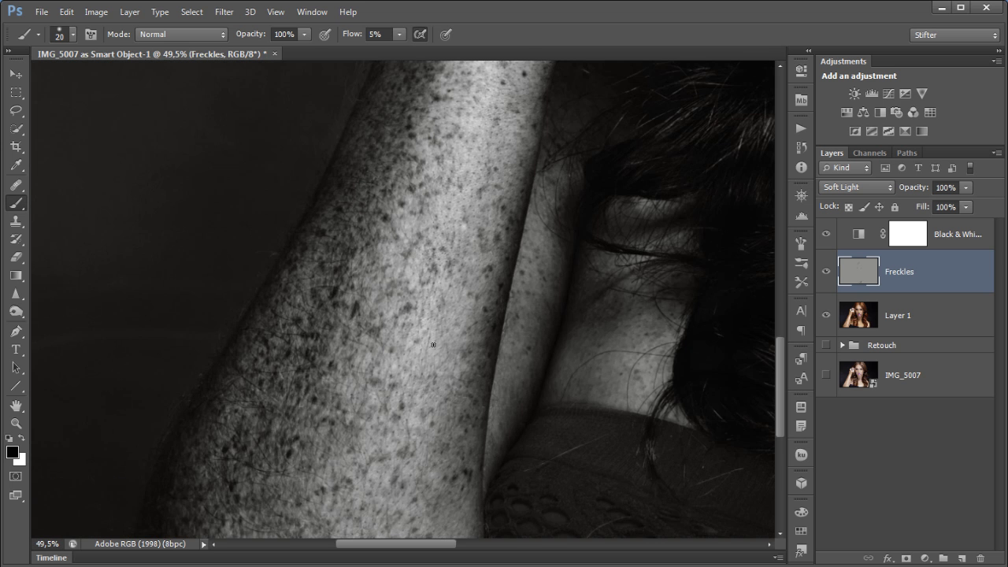
pyautogui.press('x')
pyautogui.moveTo(551, 161)
pyautogui.mouseDown()
pyautogui.moveTo(493, 336)
pyautogui.moveTo(470, 362)
pyautogui.mouseUp()
pyautogui.moveTo(597, 234)
pyautogui.mouseDown()
pyautogui.moveTo(516, 394)
pyautogui.moveTo(517, 330)
pyautogui.moveTo(555, 444)
pyautogui.mouseUp()
# Hide the Black & White layer and compare the whole portrait with and without the Freckles layer
pyautogui.click(825, 234)
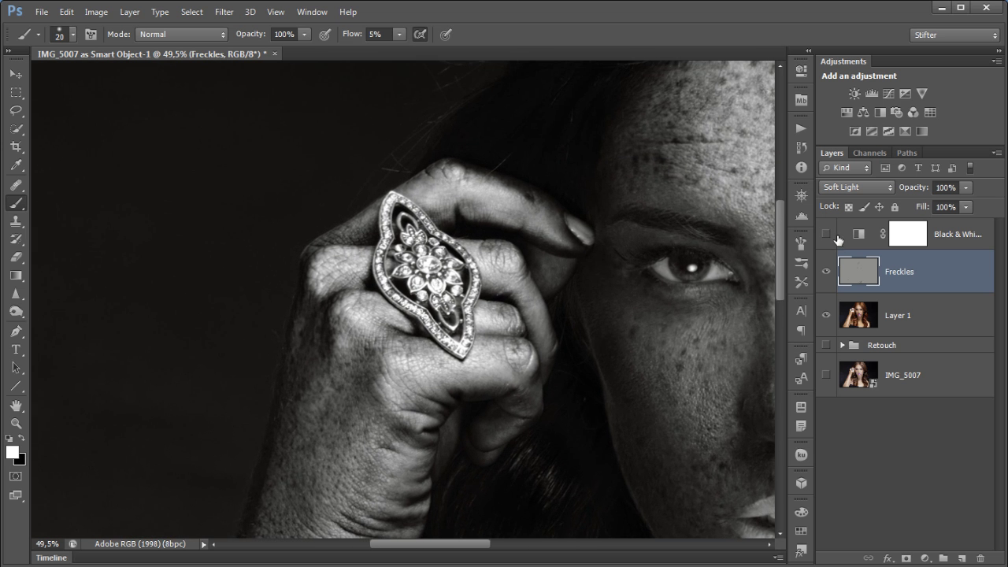
pyautogui.hotkey('ctrl', '0')
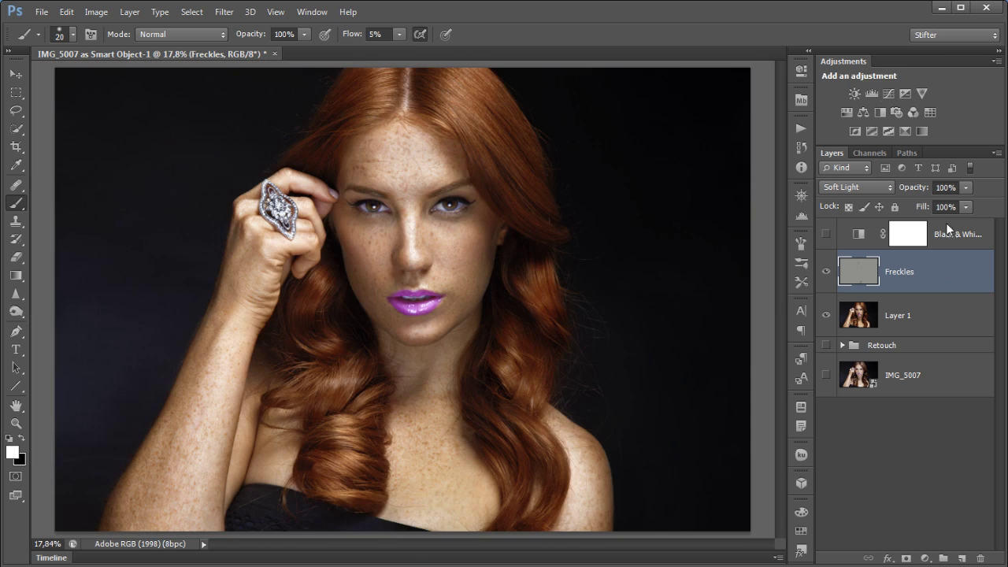
pyautogui.click(825, 270)
pyautogui.click(825, 272)
pyautogui.click(825, 271)
pyautogui.click(826, 272)
# Compare the face up close with and without the Freckles layer
pyautogui.hotkey('ctrl', '+')
pyautogui.hotkey('ctrl', '+')
pyautogui.hotkey('ctrl', '+')
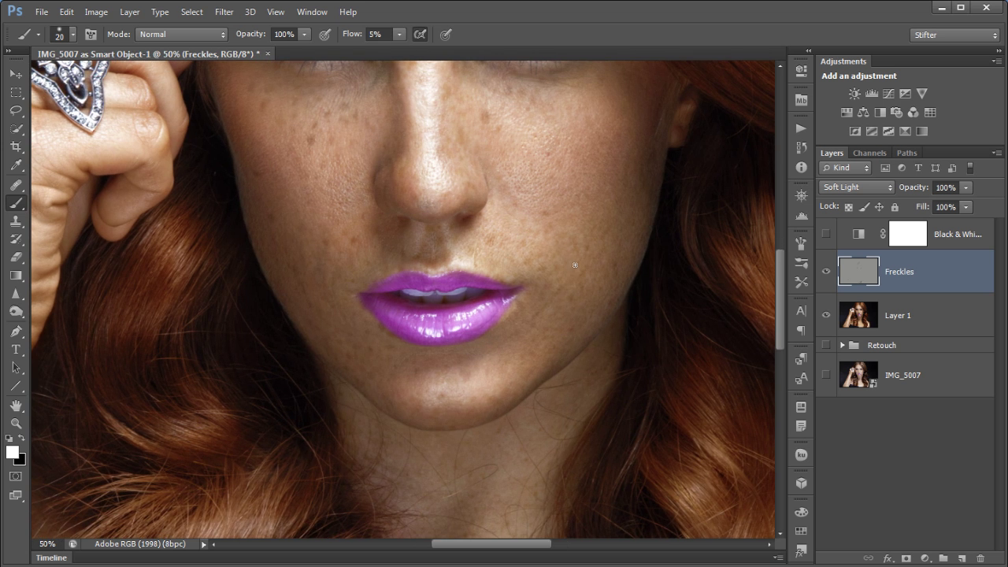
pyautogui.moveTo(577, 242); pyautogui.dragTo(493, 373)
pyautogui.moveTo(573, 230); pyautogui.dragTo(568, 281)
pyautogui.click(825, 271)
pyautogui.click(825, 272)
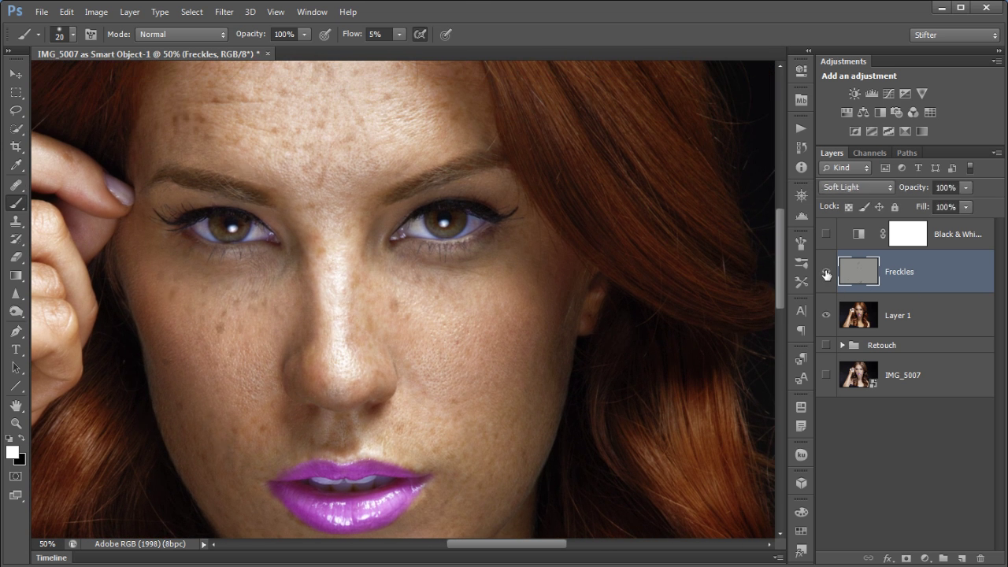
pyautogui.click(825, 272)
pyautogui.click(826, 270)
pyautogui.press('x')
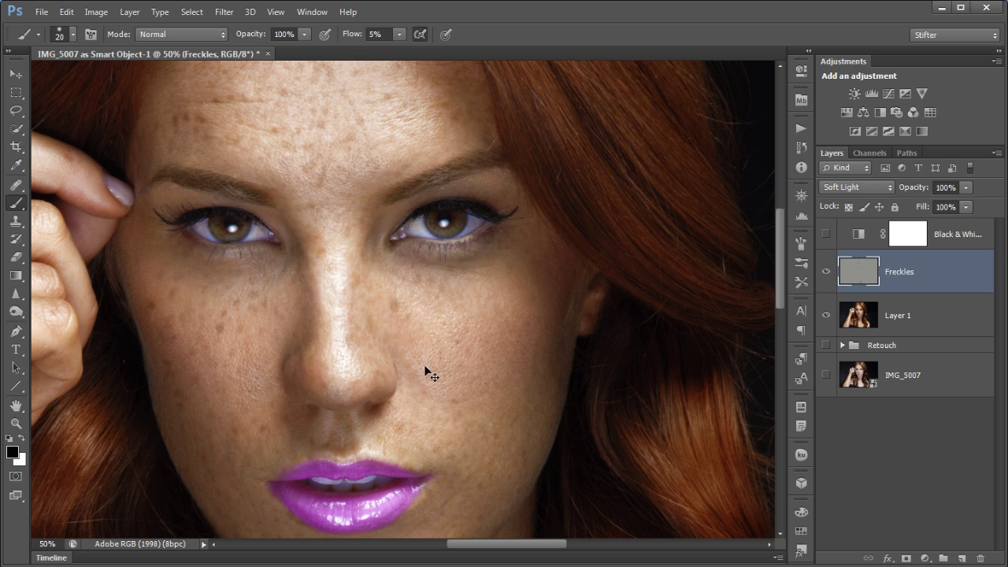
pyautogui.hotkey('ctrl', '0')
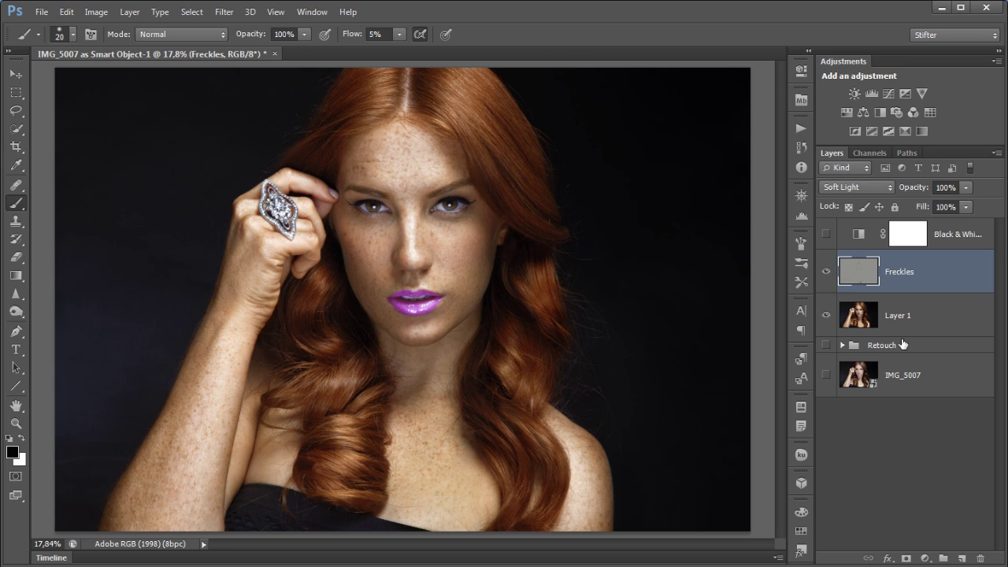
# Show the Freckles layer on its own to examine its painted dabs up close, and restore the other layer's visibility
pyautogui.keyDown('alt'); pyautogui.click(825, 273); pyautogui.keyUp('alt')
pyautogui.moveTo(463, 114); pyautogui.dragTo(318, 280)
pyautogui.moveTo(248, 130); pyautogui.dragTo(499, 218)
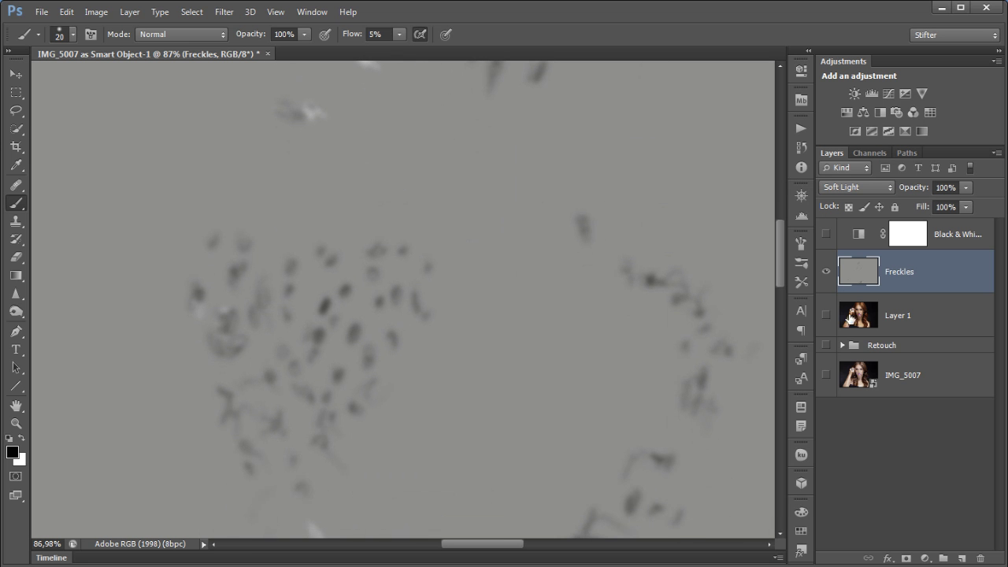
pyautogui.keyDown('alt'); pyautogui.click(824, 273); pyautogui.keyUp('alt')
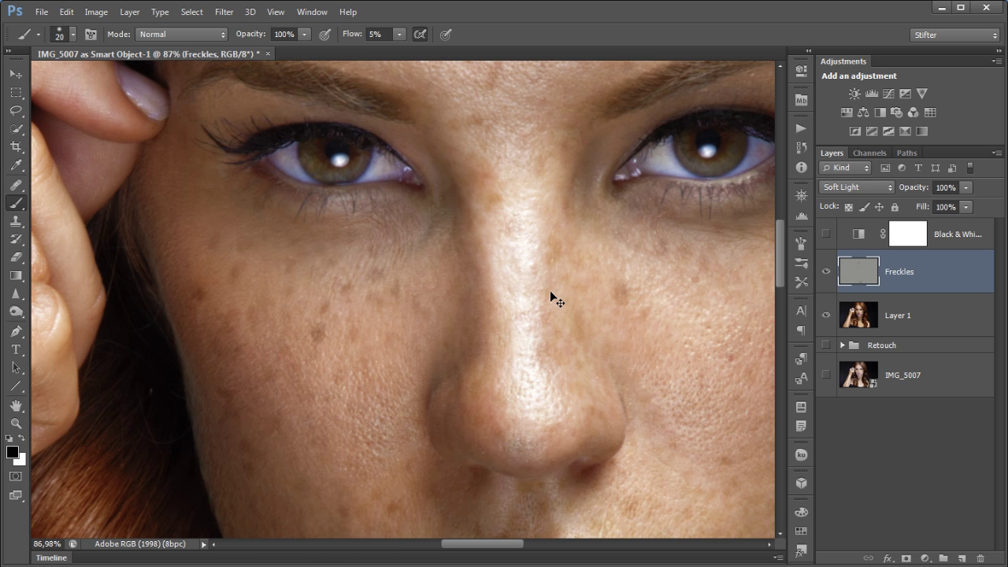
pyautogui.hotkey('ctrl', '0')
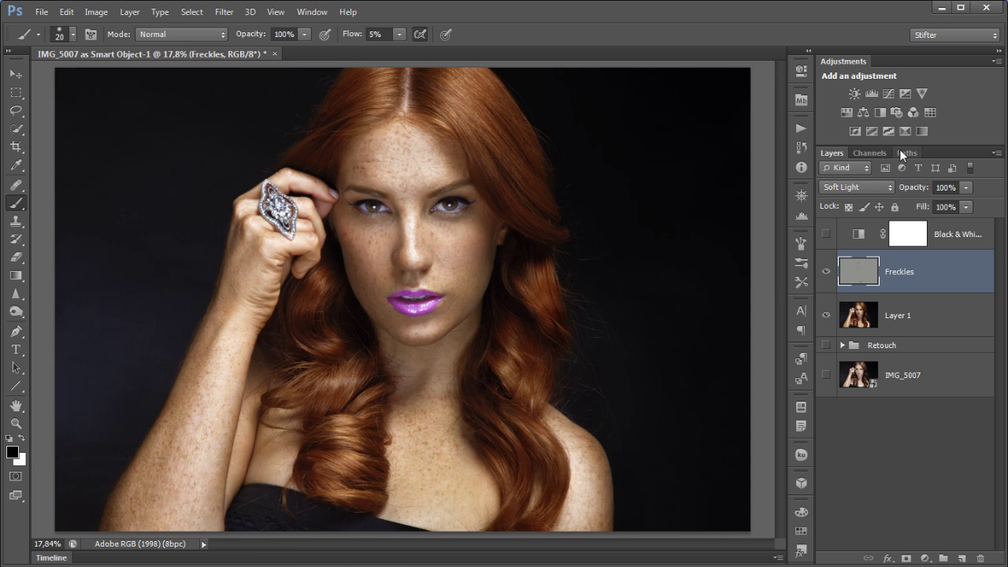
# Add a Hue/Saturation adjustment layer above Freckles with Saturation -20 and Hue +2
pyautogui.click(845, 112)
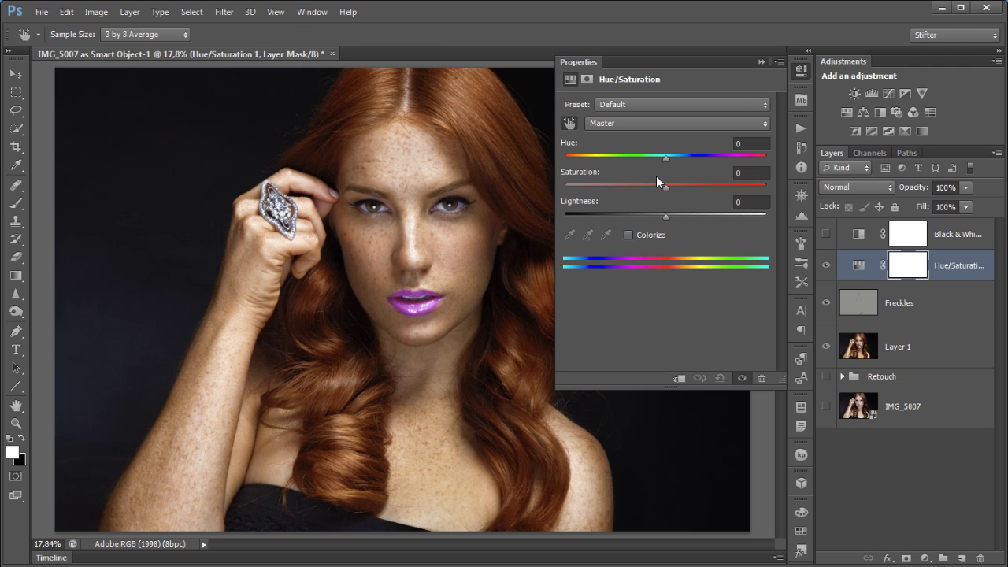
pyautogui.moveTo(665, 185)
pyautogui.mouseDown()
pyautogui.moveTo(630, 186)
pyautogui.moveTo(645, 187)
pyautogui.mouseUp()
pyautogui.moveTo(664, 159); pyautogui.dragTo(668, 158)
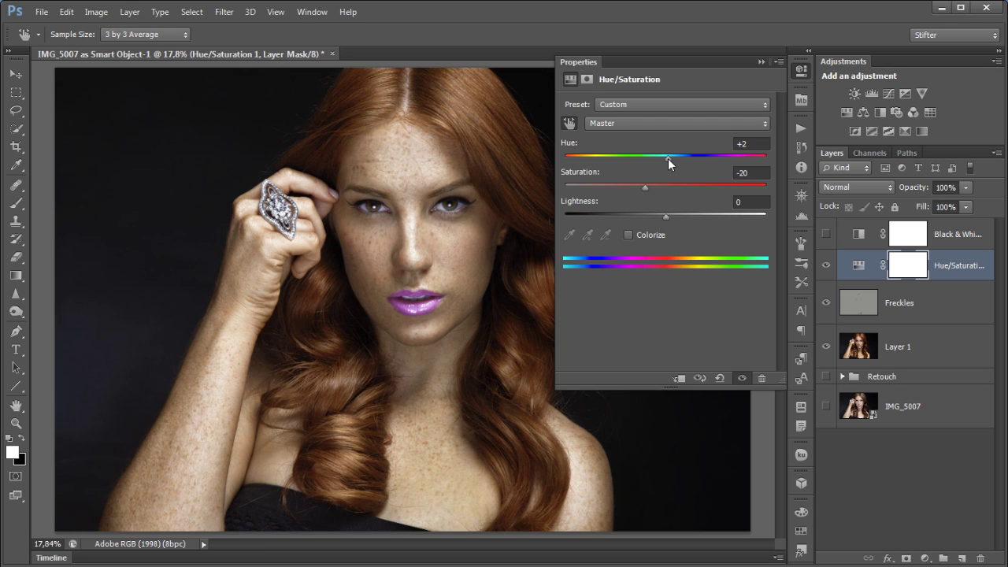
# Set the Hue of the Hue/Saturation adjustment above Freckles to 0
pyautogui.moveTo(740, 144); pyautogui.dragTo(667, 149)
pyautogui.write('0')
pyautogui.press('Return')
# Compare the portrait with and without the Hue/Saturation layer, with its settings open and closed
pyautogui.click(820, 266)
pyautogui.click(820, 266)
pyautogui.click(819, 266)
pyautogui.click(820, 266)
pyautogui.click(820, 266)
pyautogui.click(820, 266)
pyautogui.click(820, 266)
pyautogui.click(819, 266)
pyautogui.click(800, 70)
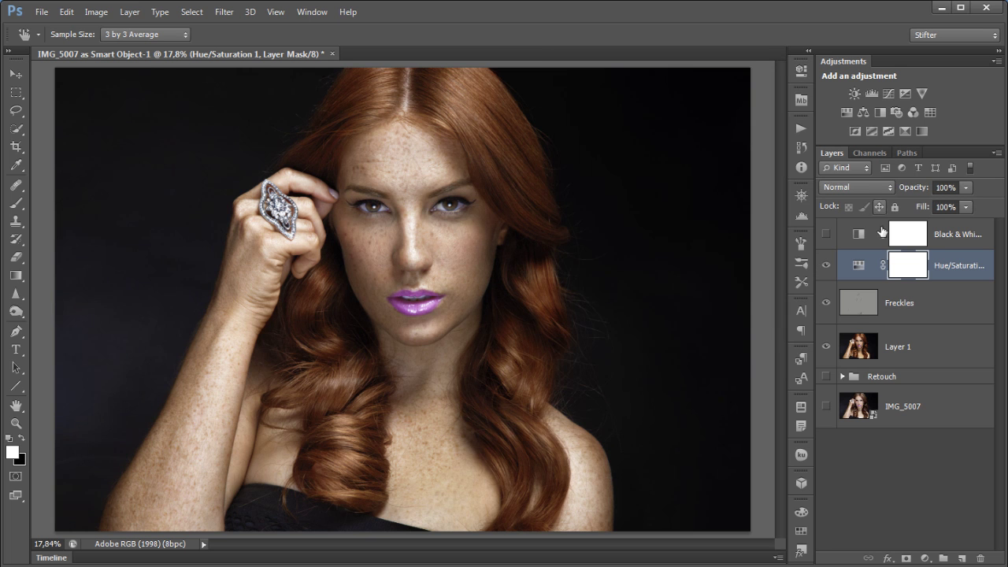
pyautogui.click(826, 266)
pyautogui.click(826, 265)
pyautogui.click(826, 265)
pyautogui.click(826, 264)
pyautogui.click(826, 264)
pyautogui.click(825, 264)
# Replace the Hue/Saturation layer's white mask with one made from a luminosity selection, and compare the portrait with and without the adjustment
pyautogui.keyDown('ctrl'); pyautogui.click(918, 266); pyautogui.keyUp('ctrl')
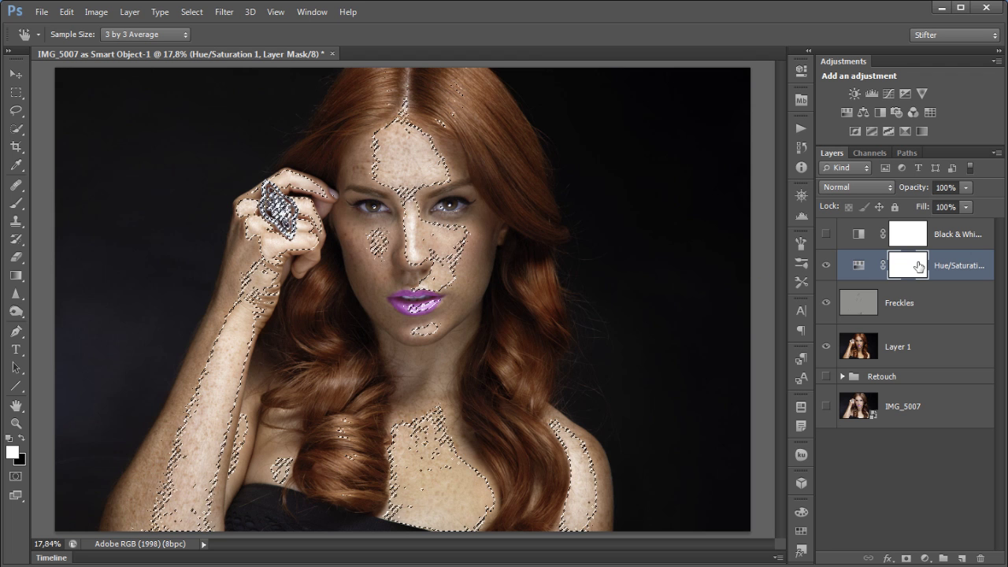
pyautogui.moveTo(918, 266)
pyautogui.mouseDown()
pyautogui.moveTo(976, 461)
pyautogui.moveTo(977, 556)
pyautogui.mouseUp()
pyautogui.press('b')
pyautogui.press('x')
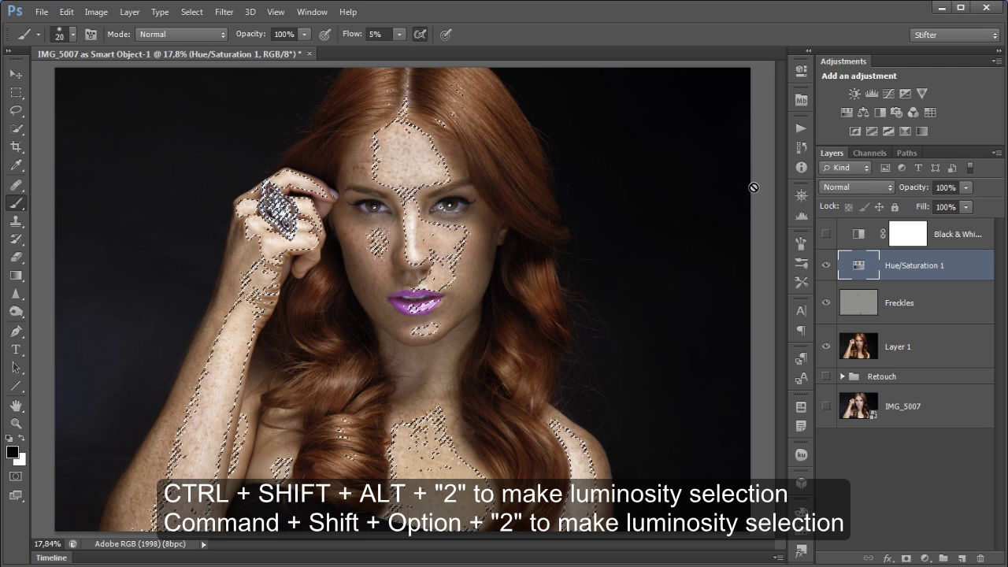
pyautogui.click(857, 155)
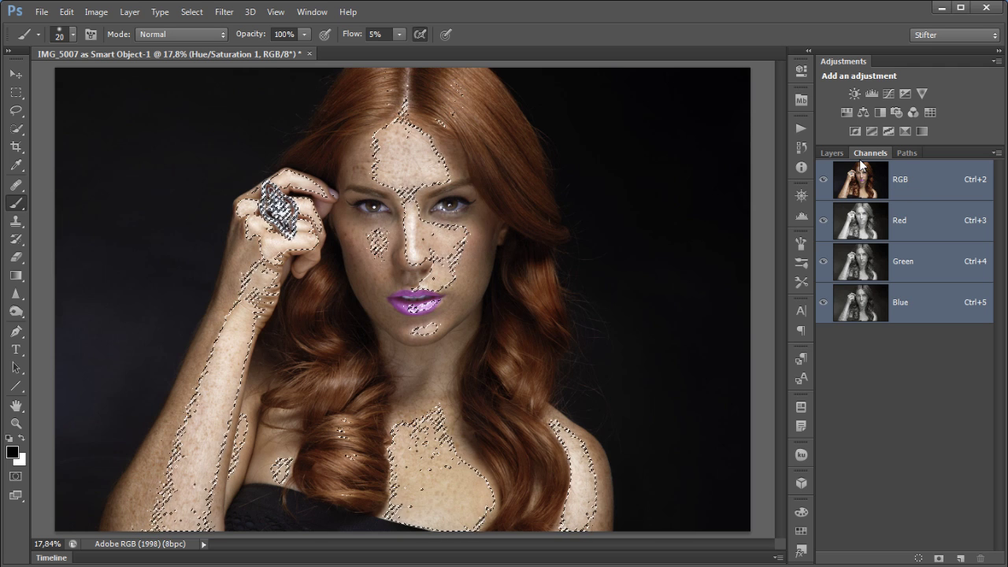
pyautogui.click(835, 153)
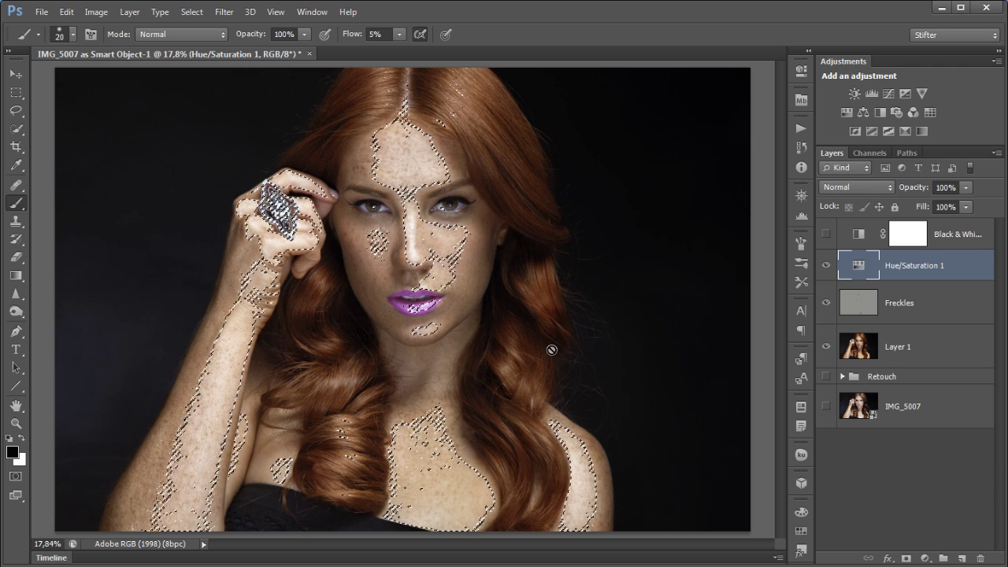
pyautogui.click(904, 557)
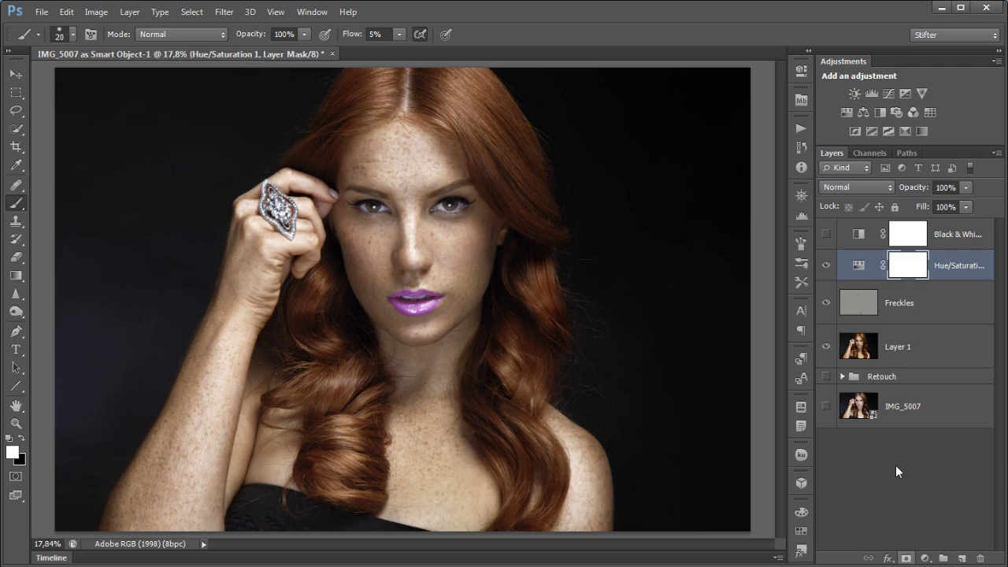
pyautogui.click(828, 267)
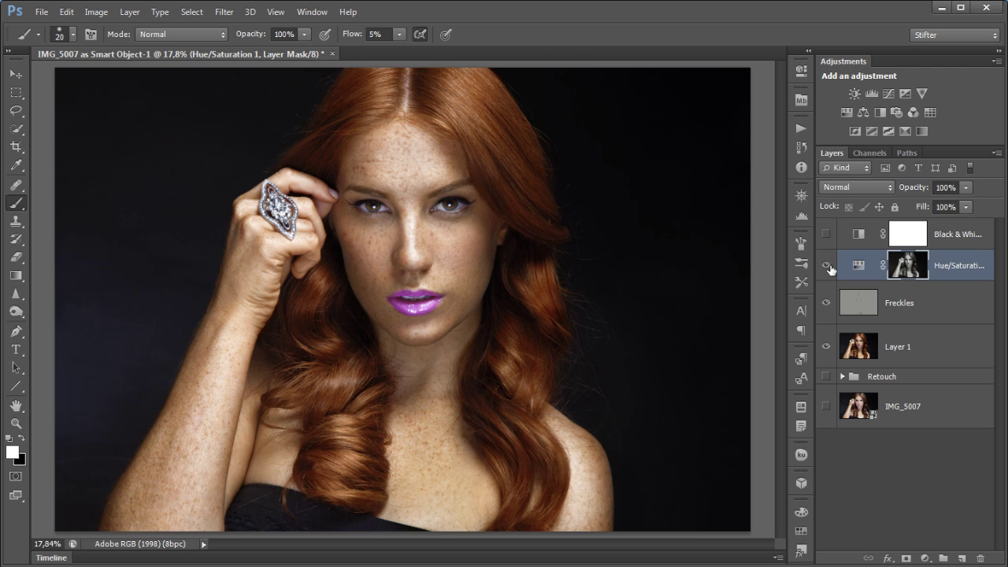
pyautogui.click(827, 267)
# Add a Black & White adjustment layer above the Hue/Saturation layer in Luminosity blending mode, and compare the portrait with and without it
pyautogui.click(884, 111)
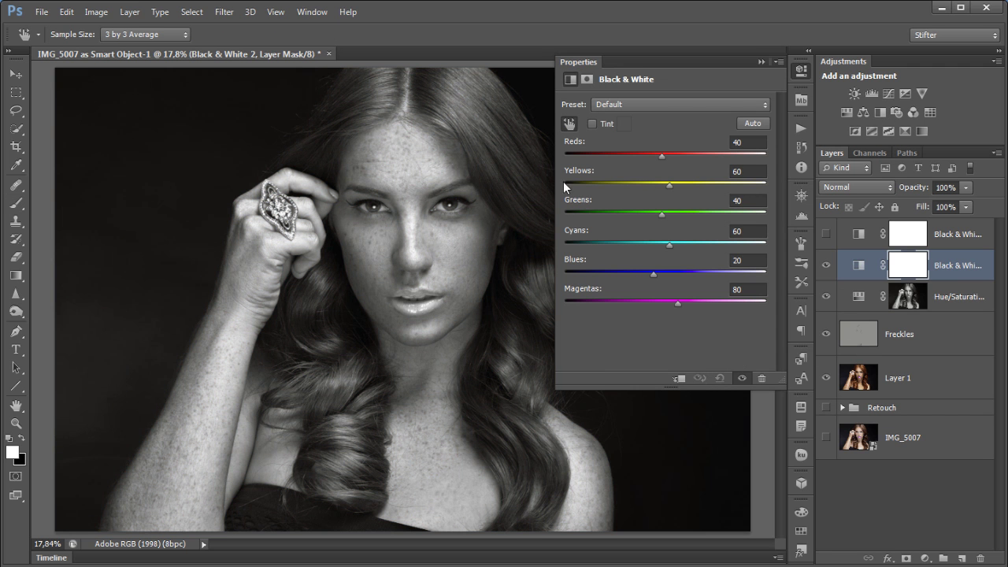
pyautogui.click(846, 186)
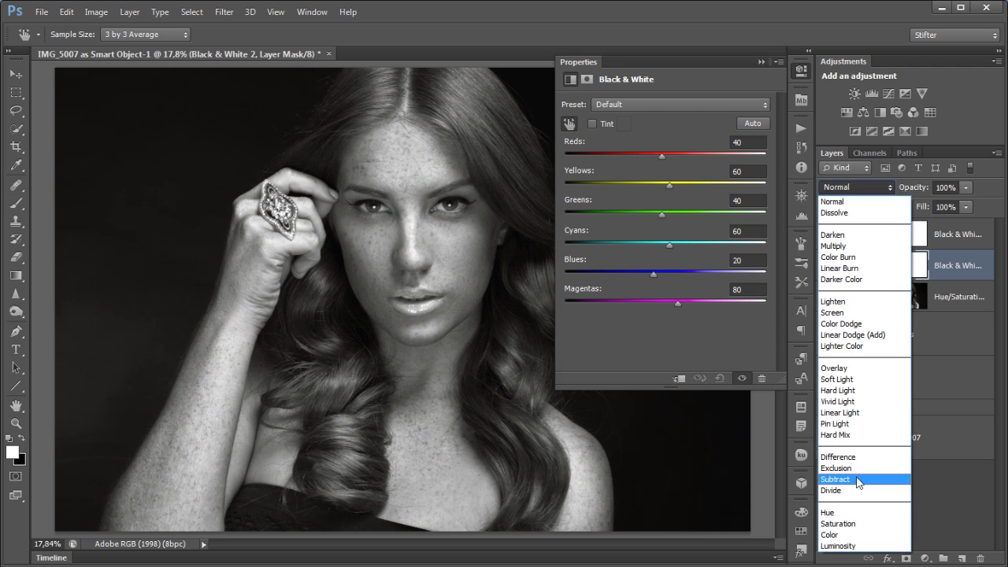
pyautogui.click(848, 546)
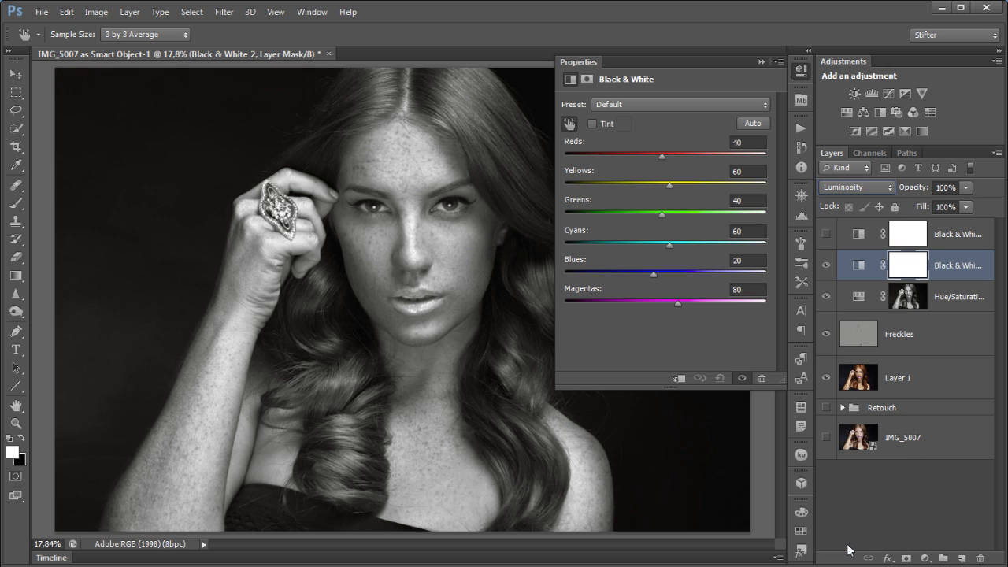
pyautogui.click(824, 265)
pyautogui.click(824, 265)
pyautogui.click(823, 265)
pyautogui.click(824, 265)
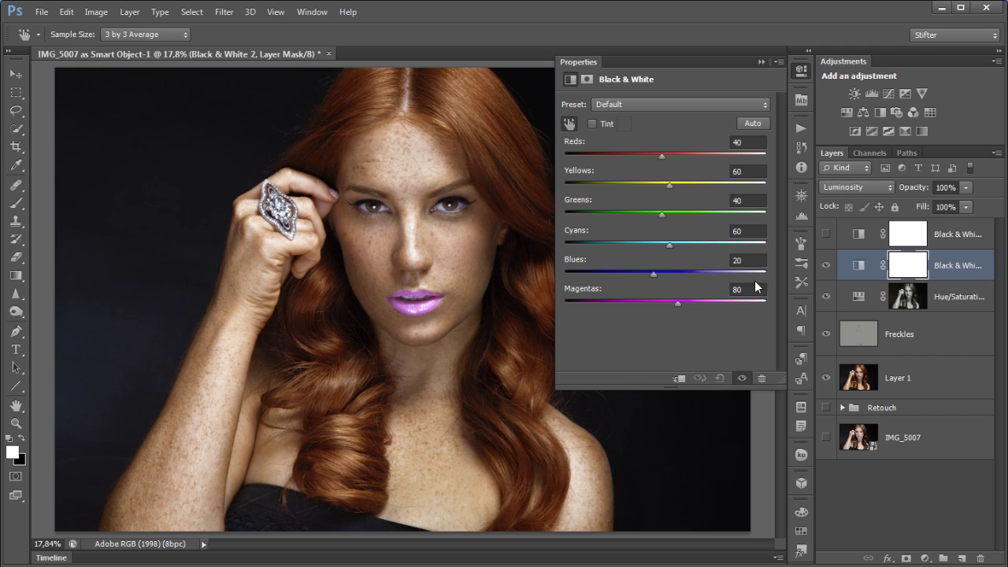
# Set the Luminosity Black & White adjustment to Reds 37, Yellows 68 and Magentas 58, and compare the portrait with and without it
pyautogui.moveTo(675, 302)
pyautogui.mouseDown()
pyautogui.moveTo(649, 301)
pyautogui.moveTo(669, 301)
pyautogui.mouseUp()
pyautogui.moveTo(664, 158); pyautogui.dragTo(672, 183)
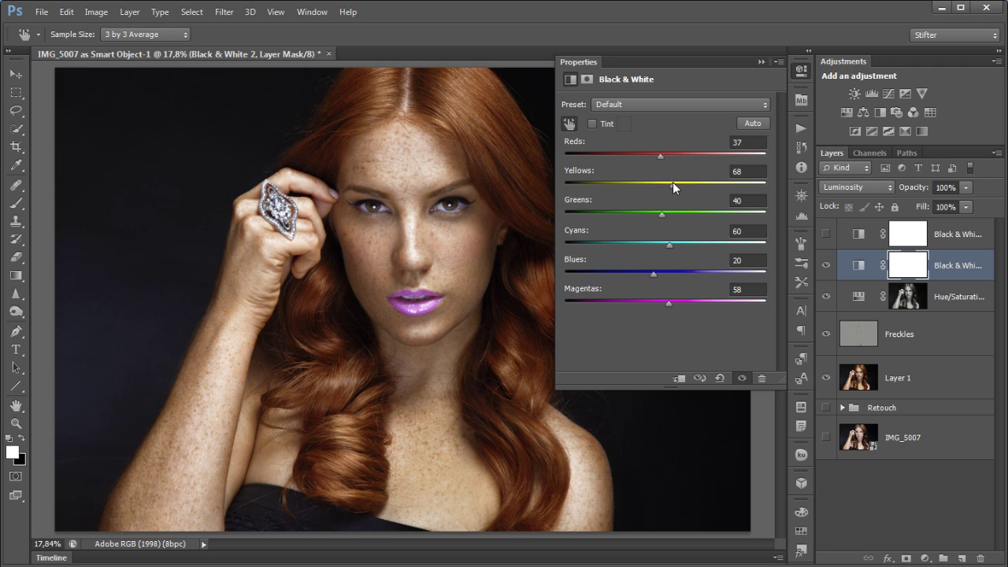
pyautogui.click(801, 69)
pyautogui.click(826, 265)
pyautogui.click(827, 265)
pyautogui.click(826, 265)
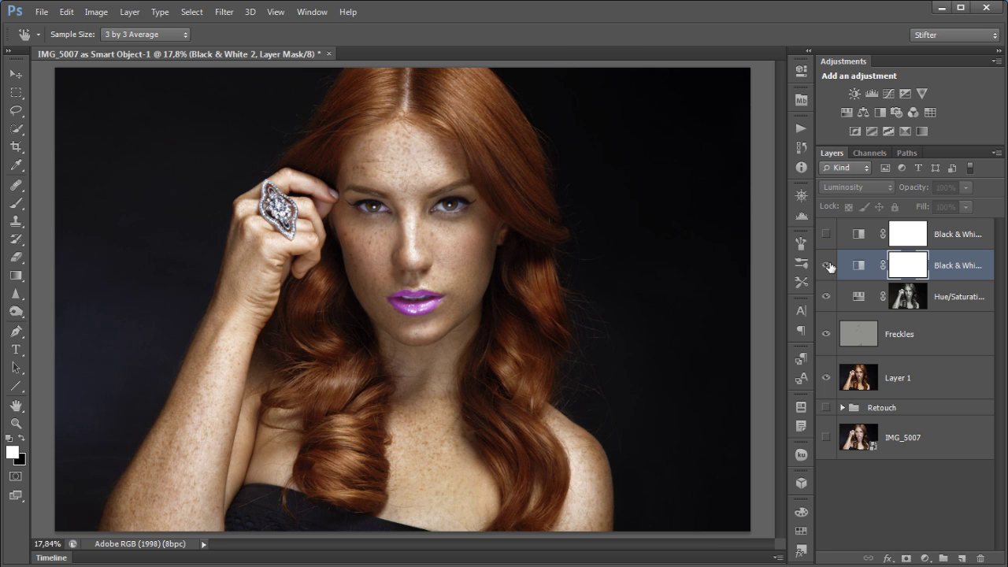
pyautogui.click(827, 265)
# Try Magentas at 32 in the Luminosity Black & White adjustment, and delete that layer after comparing
pyautogui.doubleClick(859, 267)
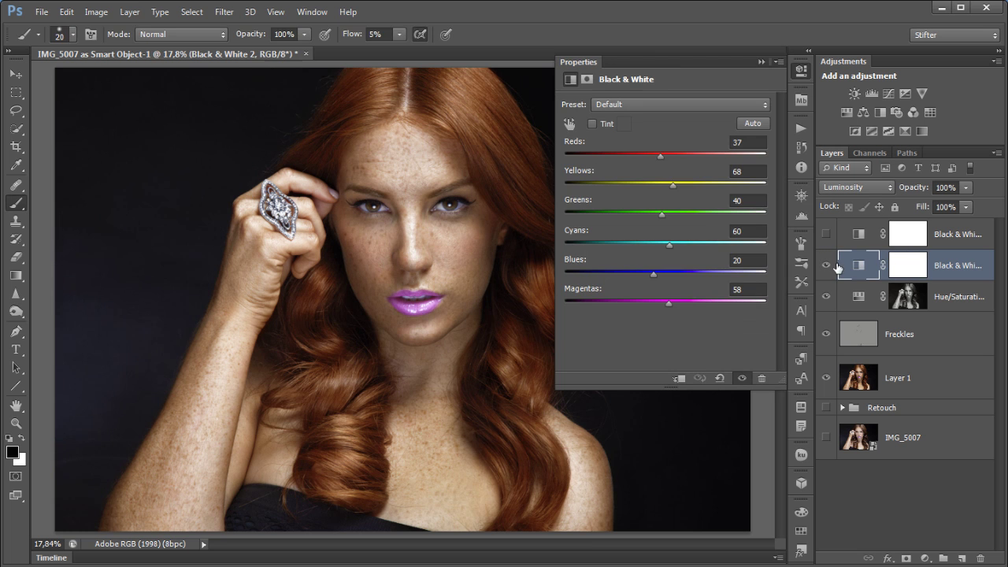
pyautogui.moveTo(671, 301); pyautogui.dragTo(658, 303)
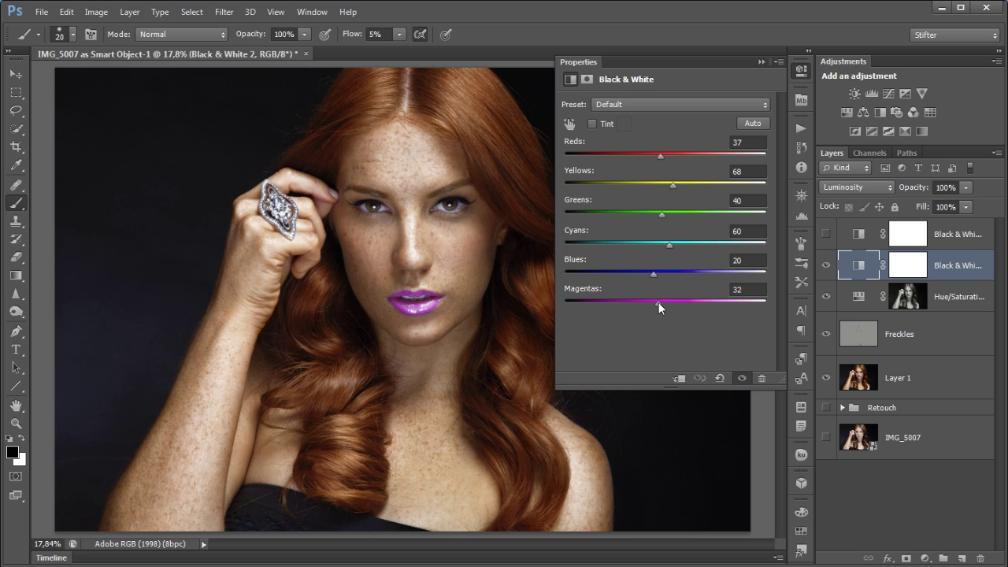
pyautogui.click(811, 70)
pyautogui.click(825, 265)
pyautogui.click(825, 265)
pyautogui.click(825, 265)
pyautogui.click(825, 264)
pyautogui.click(825, 264)
pyautogui.click(825, 264)
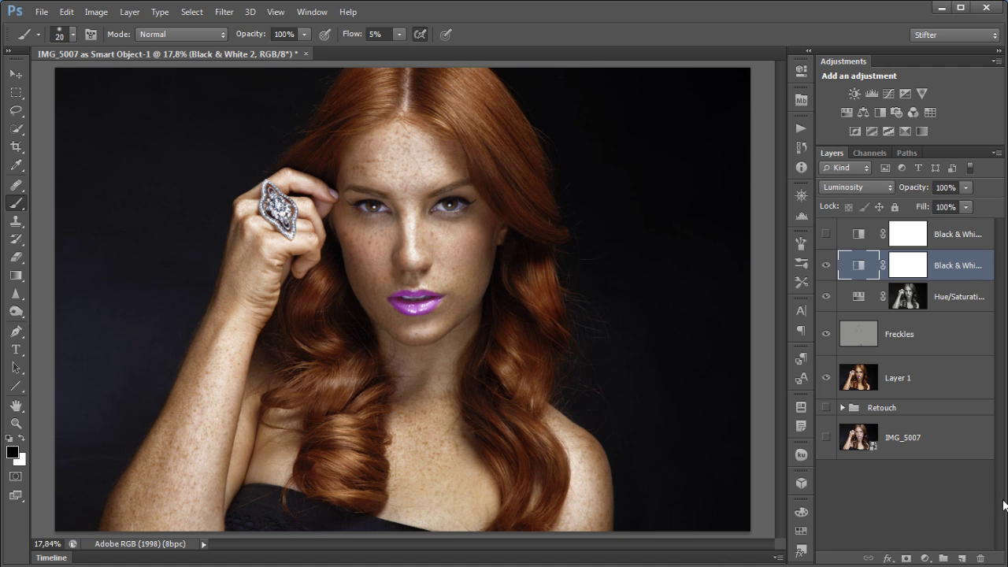
pyautogui.click(982, 558)
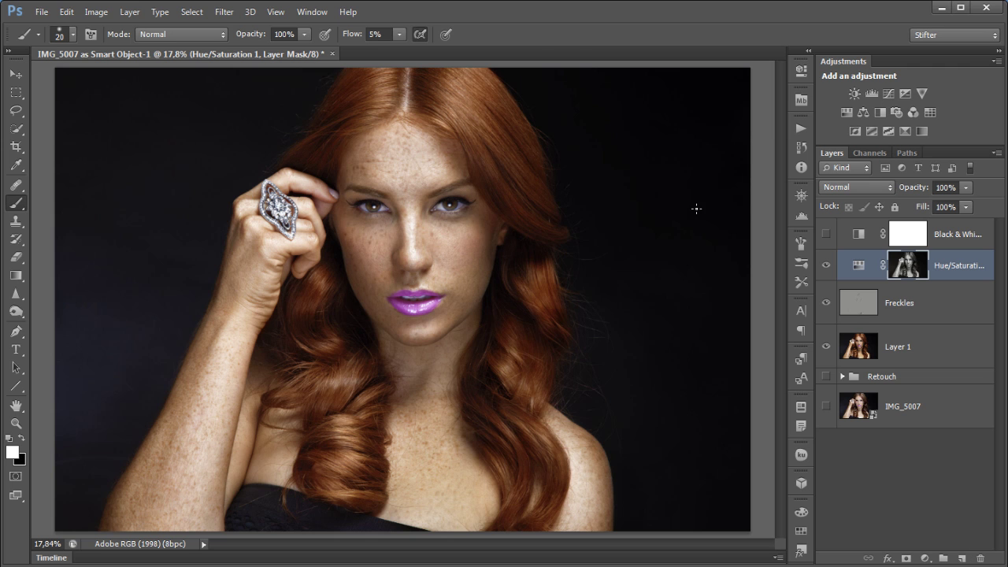
# Add a second Hue/Saturation adjustment layer targeting Magentas, lower Lightness to -20, and adjust Hue and Saturation to tone down the lip colour
pyautogui.click(847, 111)
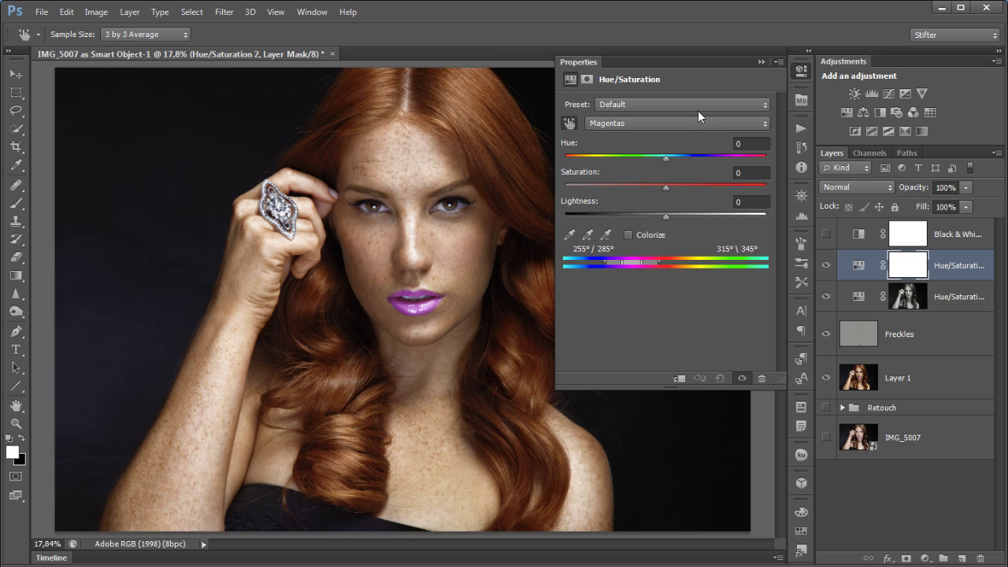
pyautogui.moveTo(664, 160); pyautogui.dragTo(693, 183)
pyautogui.moveTo(667, 213); pyautogui.dragTo(644, 214)
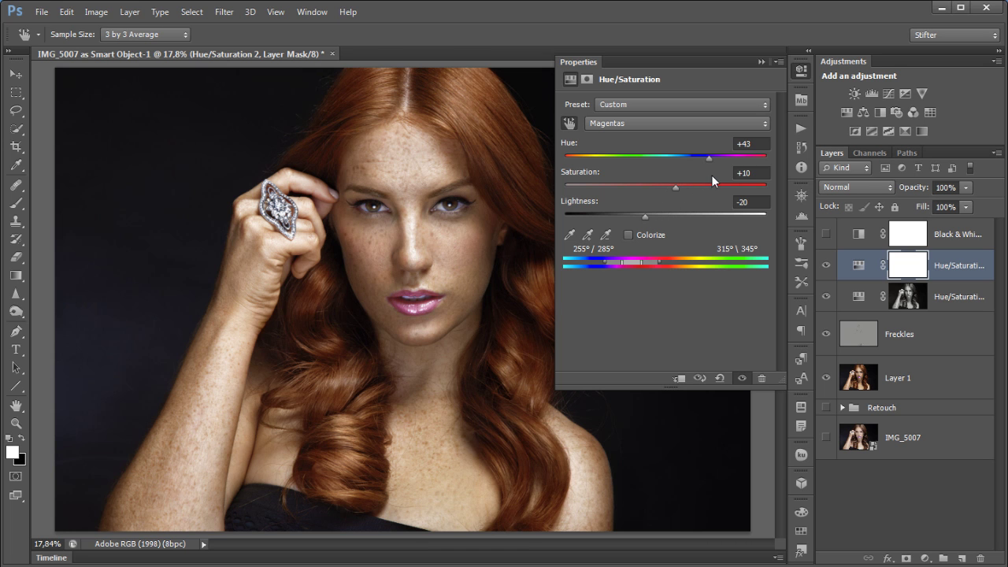
pyautogui.moveTo(707, 159); pyautogui.dragTo(664, 186)
pyautogui.click(801, 70)
# Compare the lips with and without the Magentas Hue/Saturation layer, in the whole portrait and up close
pyautogui.click(829, 265)
pyautogui.click(828, 265)
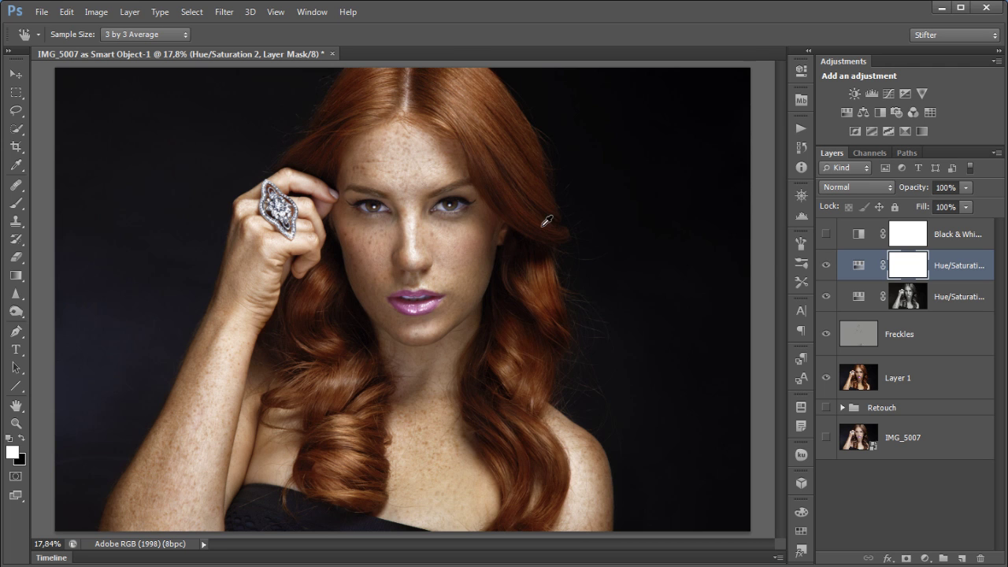
pyautogui.moveTo(414, 238); pyautogui.dragTo(492, 419)
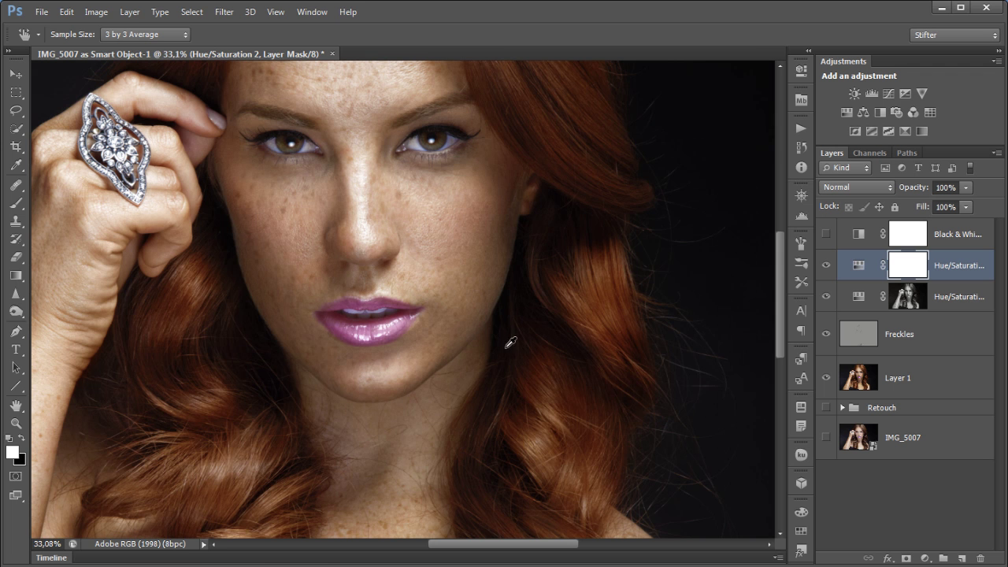
pyautogui.scroll(2, 512, 334)
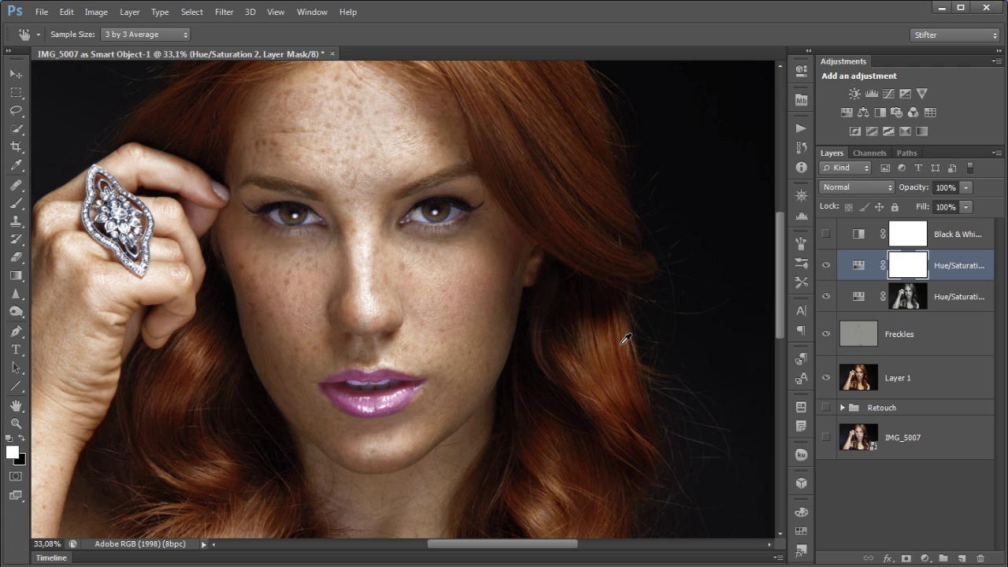
pyautogui.click(826, 265)
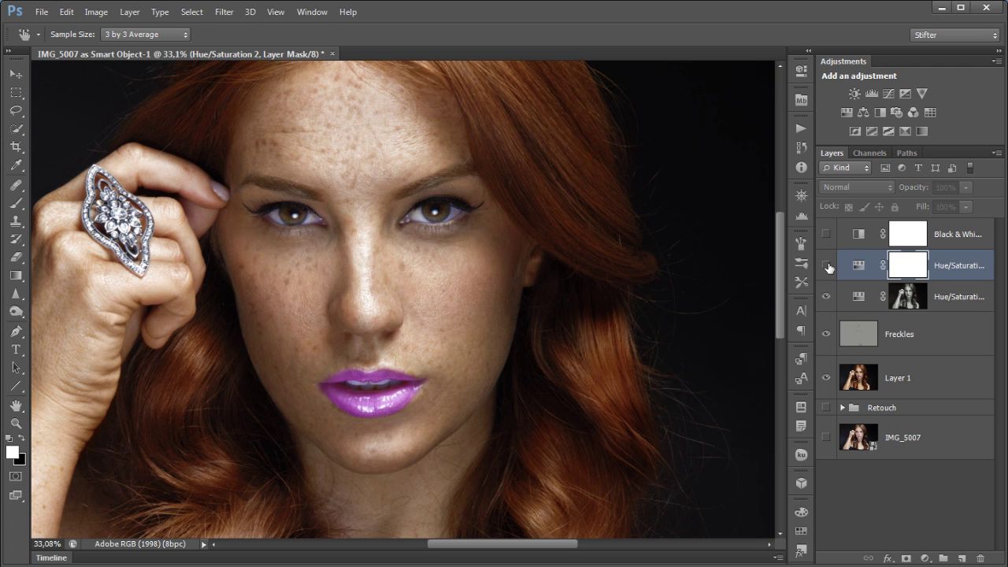
pyautogui.click(826, 266)
pyautogui.click(826, 265)
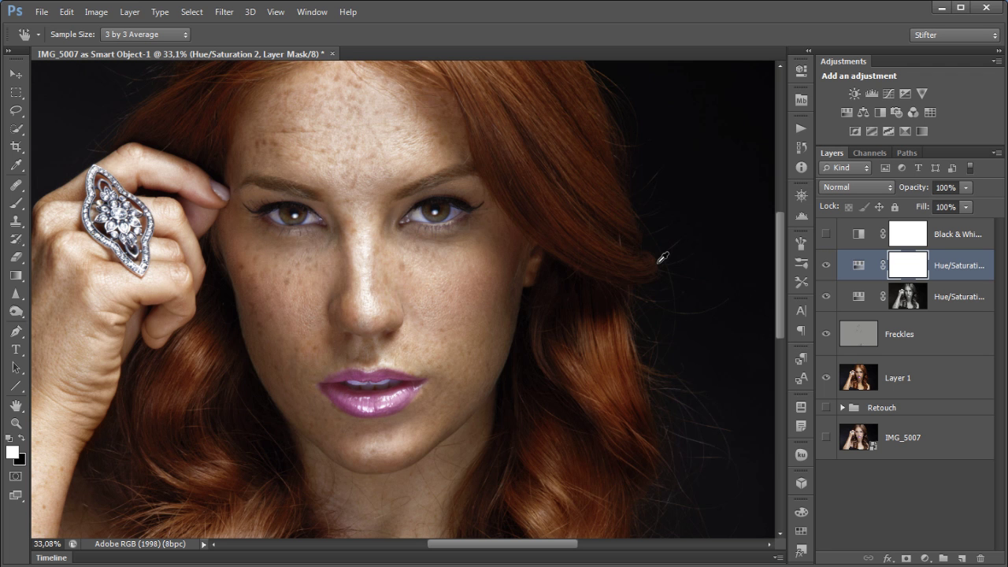
pyautogui.hotkey('ctrl', '0')
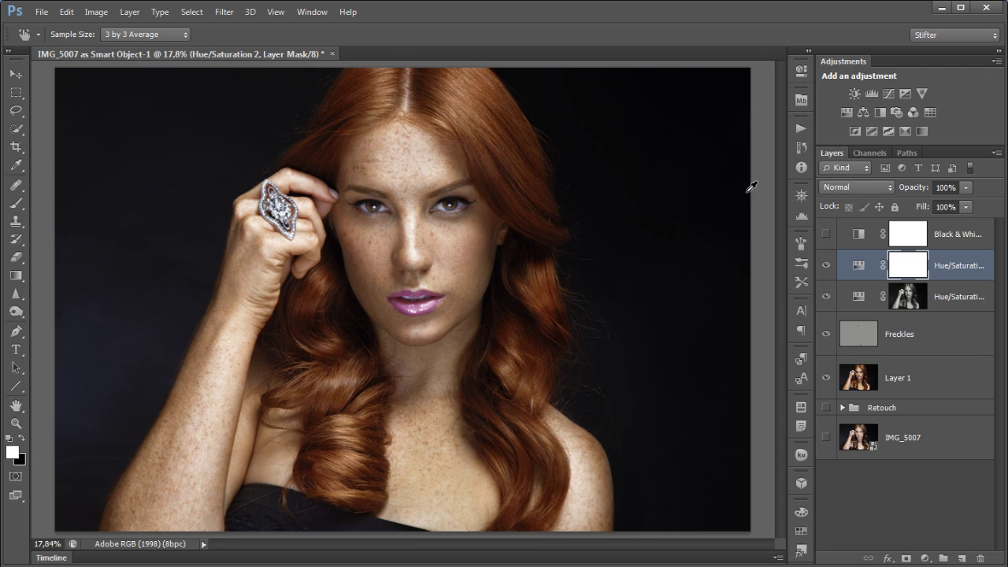
# Add a third Hue/Saturation adjustment layer and set the Saturation of the Blues sampled from the eye white to -100
pyautogui.click(850, 114)
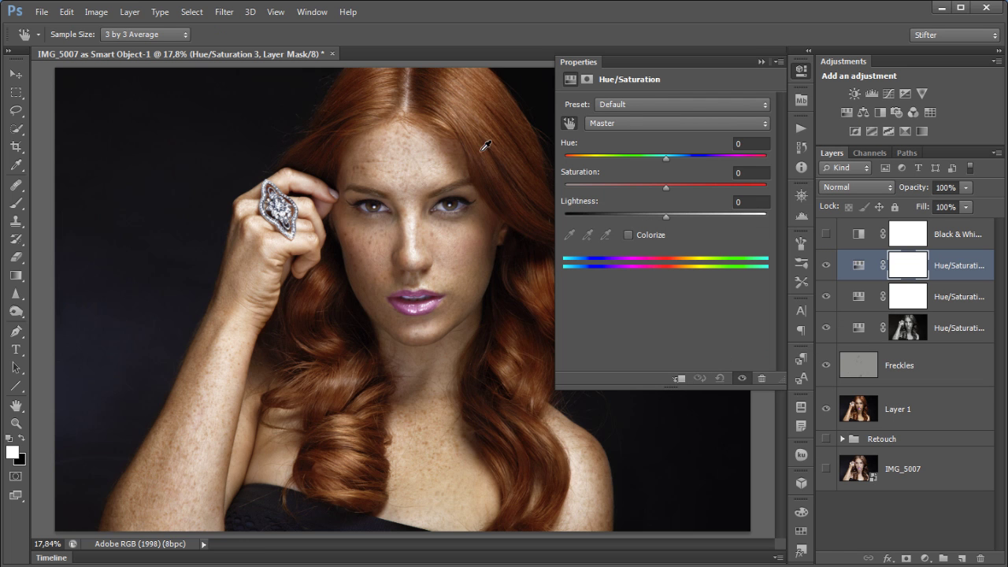
pyautogui.moveTo(492, 178); pyautogui.dragTo(410, 229)
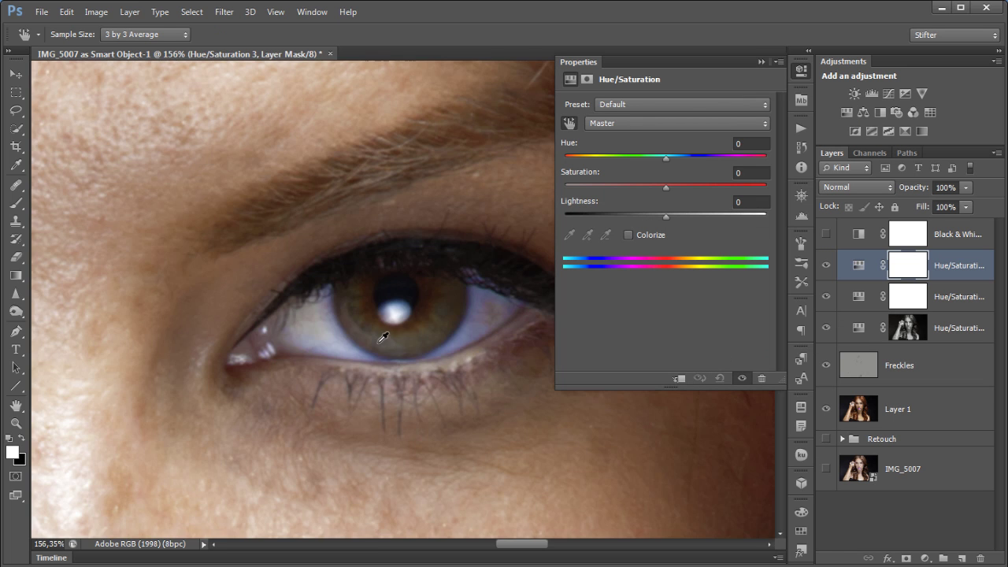
pyautogui.moveTo(340, 328); pyautogui.dragTo(237, 346)
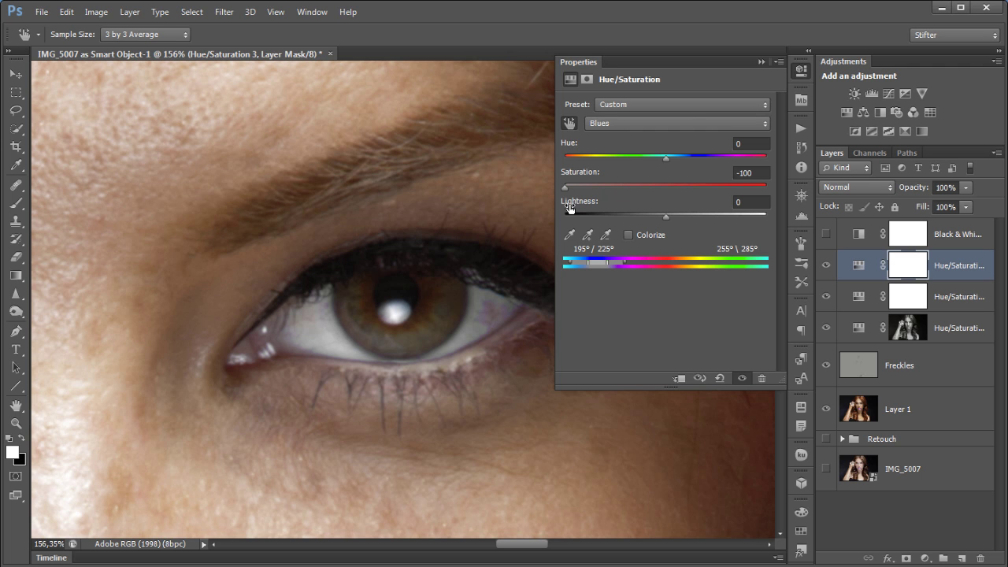
pyautogui.click(797, 78)
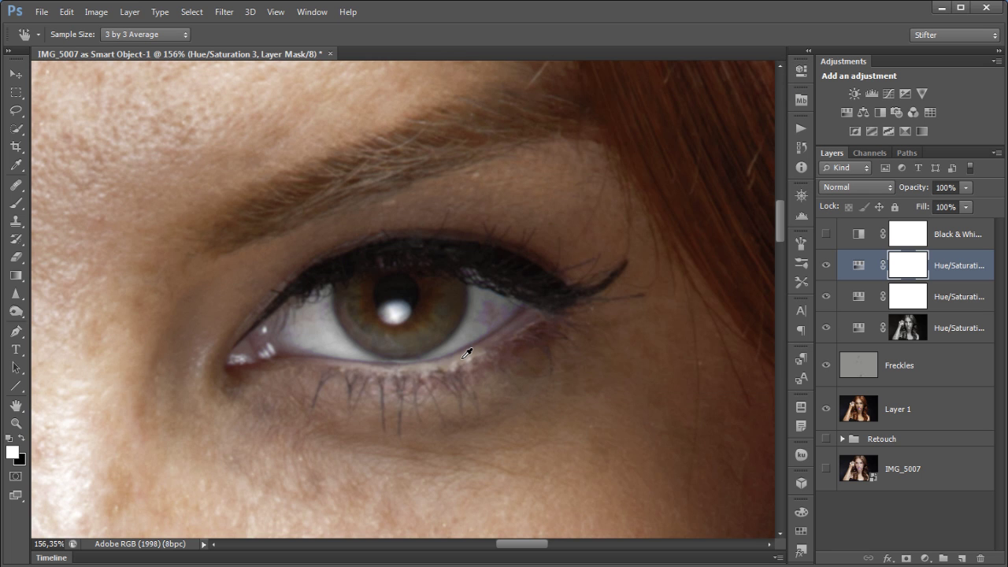
# Invert the new Hue/Saturation layer's mask to black and paint white over both eyes with the Brush at 100% flow
pyautogui.hotkey('ctrl', 'i')
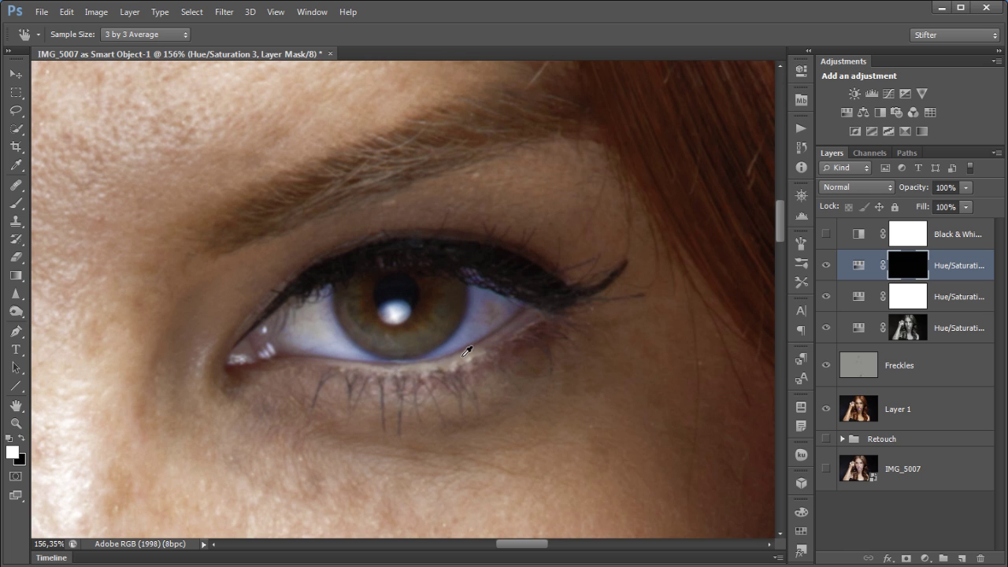
pyautogui.click(16, 202)
pyautogui.moveTo(387, 306); pyautogui.dragTo(415, 296)
pyautogui.moveTo(351, 36); pyautogui.dragTo(425, 36)
pyautogui.moveTo(507, 315)
pyautogui.mouseDown()
pyautogui.moveTo(389, 317)
pyautogui.moveTo(277, 343)
pyautogui.mouseUp()
pyautogui.moveTo(45, 365); pyautogui.dragTo(552, 338)
pyautogui.moveTo(336, 326); pyautogui.dragTo(79, 308)
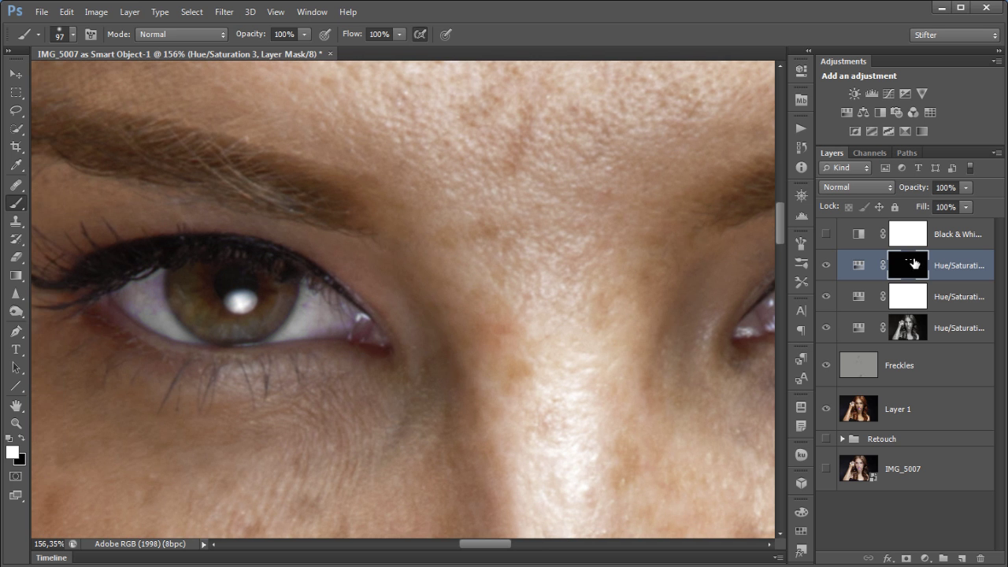
# Reopen the eye Hue/Saturation layer's settings and examine its individual colour ranges, including Cyans and Blues
pyautogui.doubleClick(858, 265)
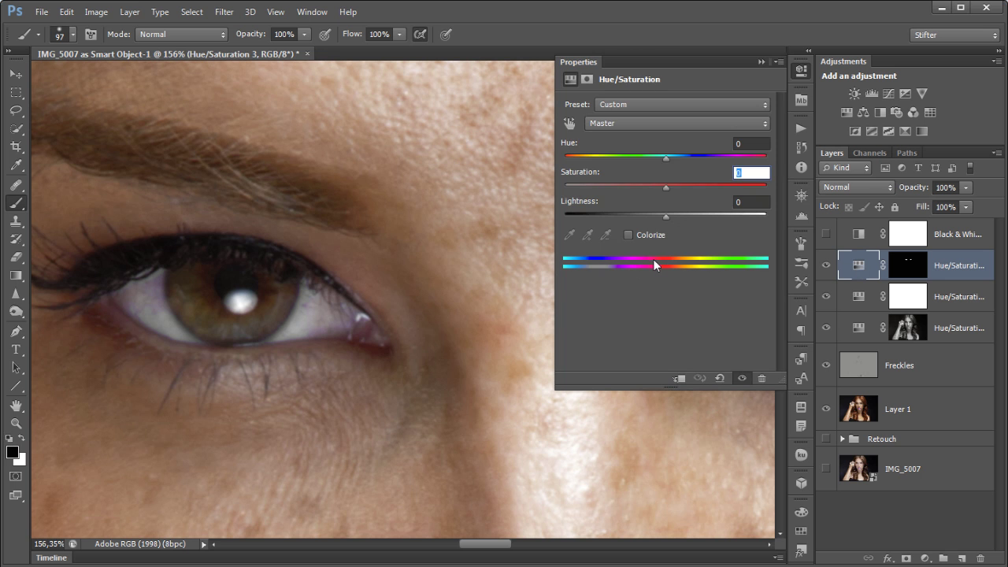
pyautogui.click(630, 123)
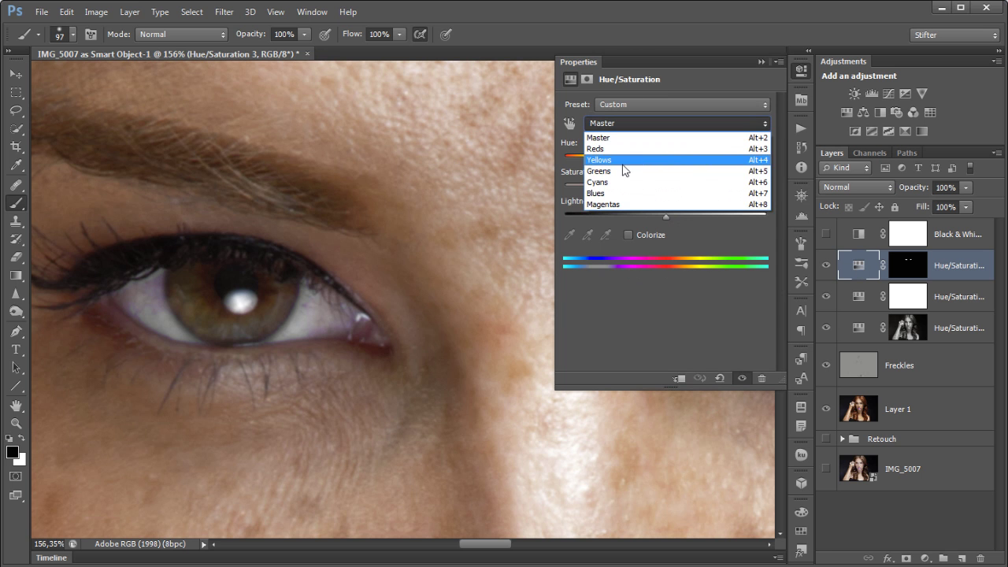
pyautogui.click(617, 174)
pyautogui.press('Down')
pyautogui.press('Down')
pyautogui.press('Down')
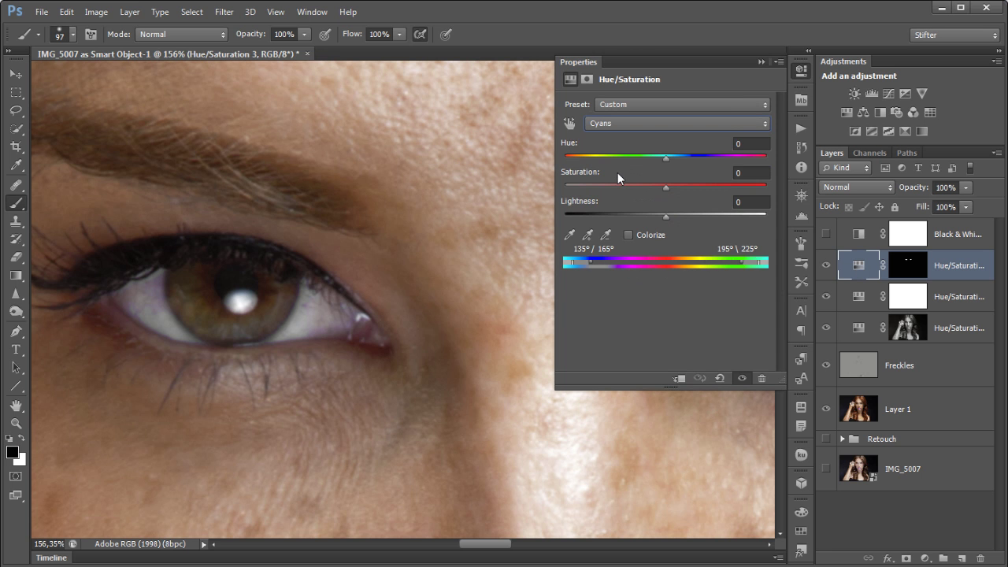
pyautogui.press('Up')
pyautogui.press('Up')
pyautogui.press('Down')
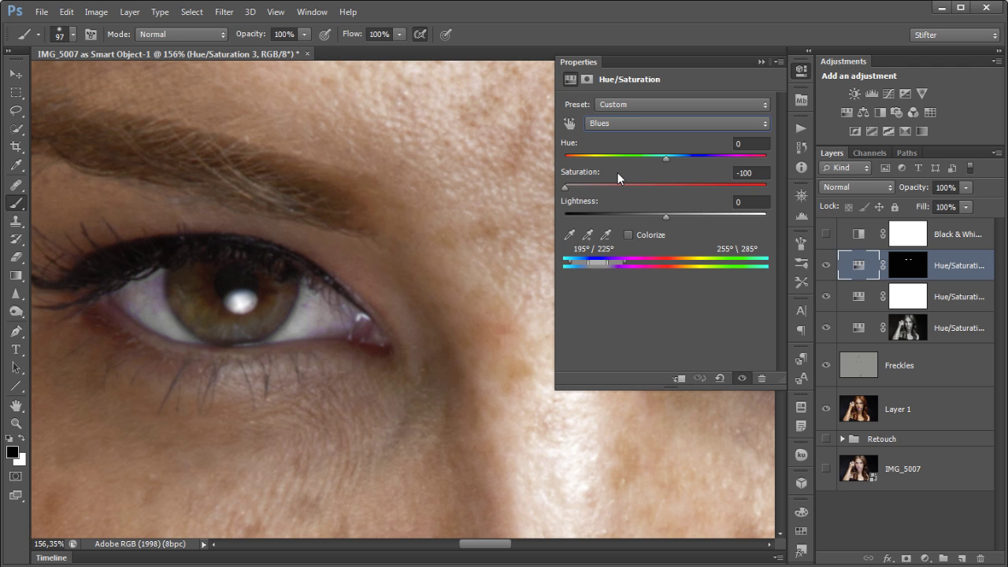
# Adjust the upper end of the Blues range on the eye Hue/Saturation layer and check the skin and whole portrait
pyautogui.moveTo(611, 262); pyautogui.dragTo(625, 262)
pyautogui.click(797, 73)
pyautogui.moveTo(351, 389); pyautogui.dragTo(386, 204)
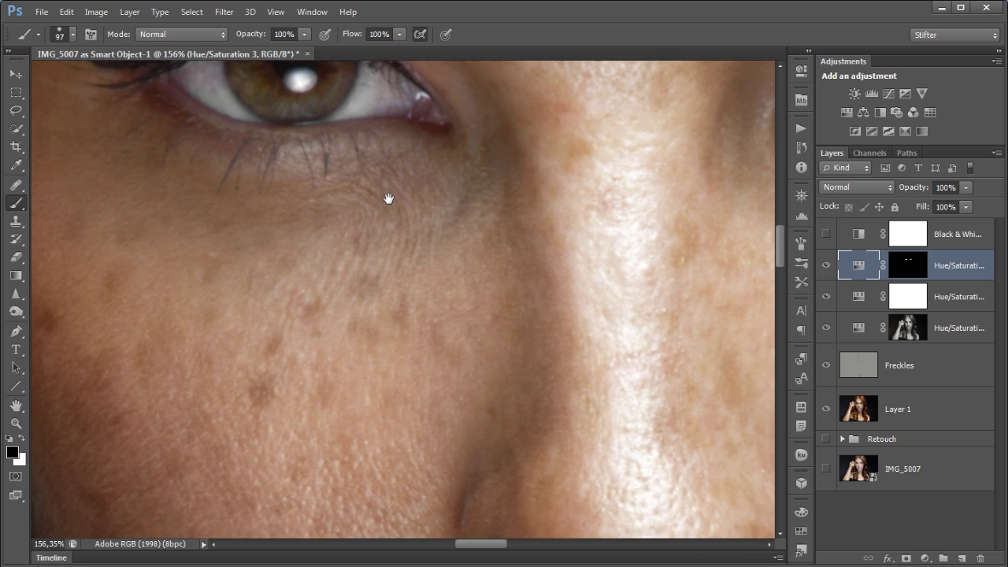
pyautogui.hotkey('ctrl', '0')
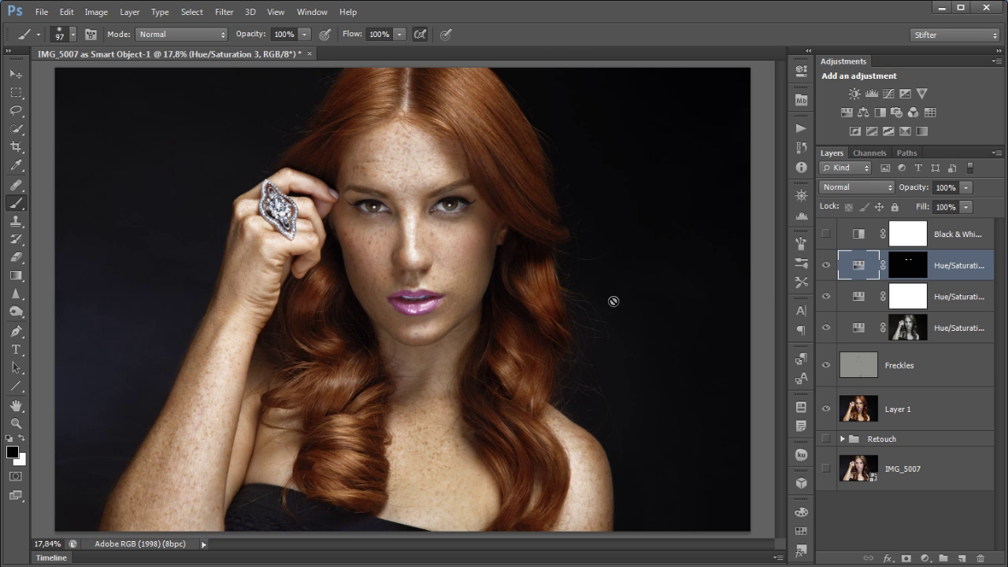
# Paint white over the teeth on the eye Hue/Saturation layer's mask with a 23 px Brush at 100% flow
pyautogui.moveTo(383, 307); pyautogui.dragTo(486, 282)
pyautogui.moveTo(178, 263); pyautogui.dragTo(525, 366)
pyautogui.moveTo(359, 296); pyautogui.dragTo(309, 296)
pyautogui.moveTo(328, 295); pyautogui.dragTo(329, 295)
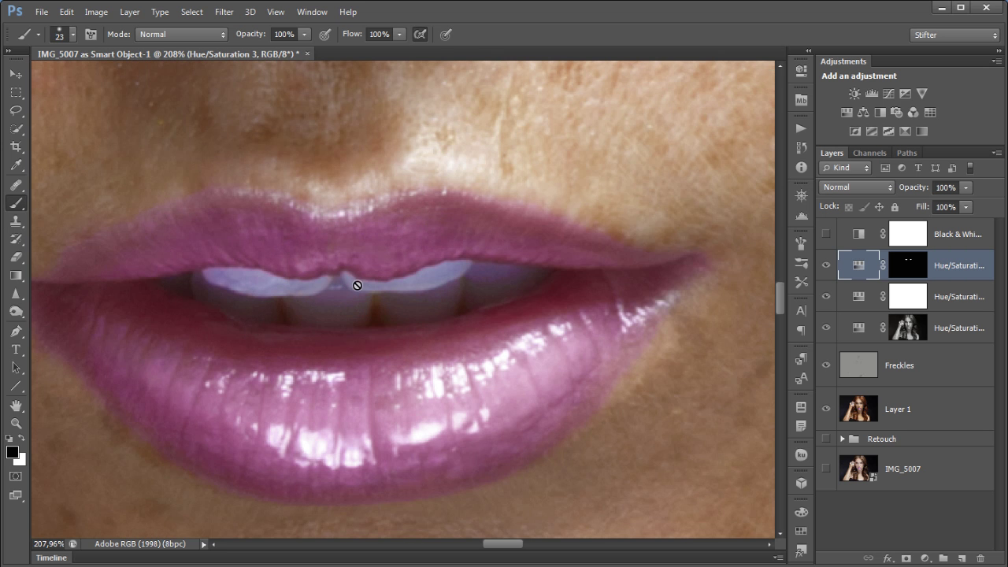
pyautogui.click(910, 263)
pyautogui.press('x')
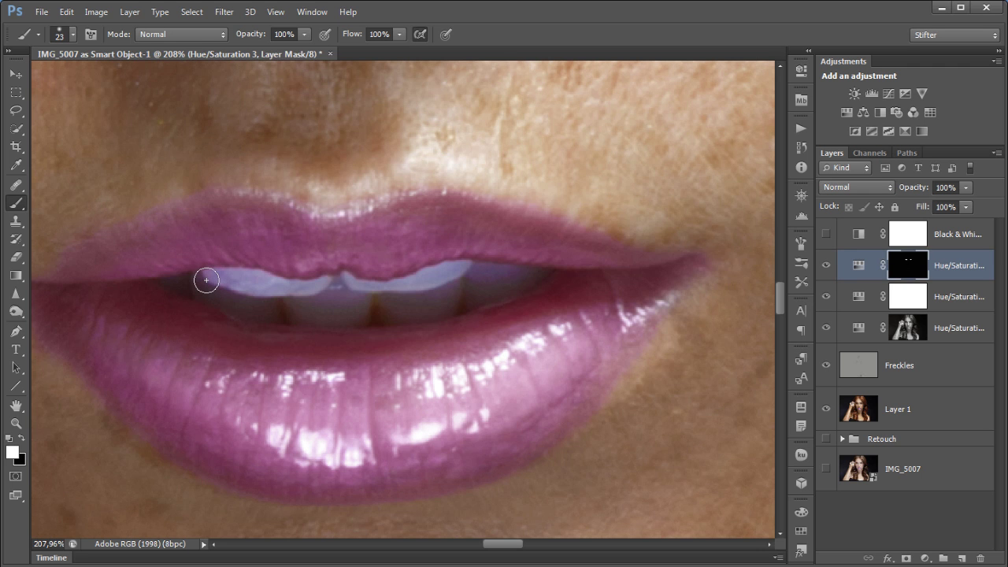
pyautogui.moveTo(207, 278)
pyautogui.mouseDown()
pyautogui.moveTo(281, 292)
pyautogui.moveTo(371, 293)
pyautogui.moveTo(445, 276)
pyautogui.moveTo(512, 284)
pyautogui.mouseUp()
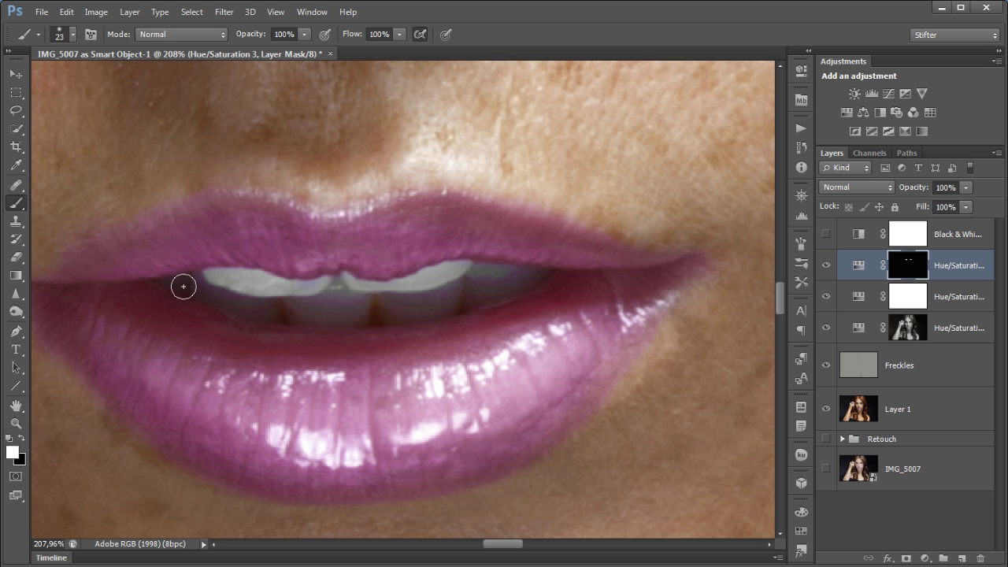
pyautogui.press('x')
# Compare the whole portrait with and without the eye and teeth Hue/Saturation layer
pyautogui.hotkey('ctrl', '0')
pyautogui.click(827, 266)
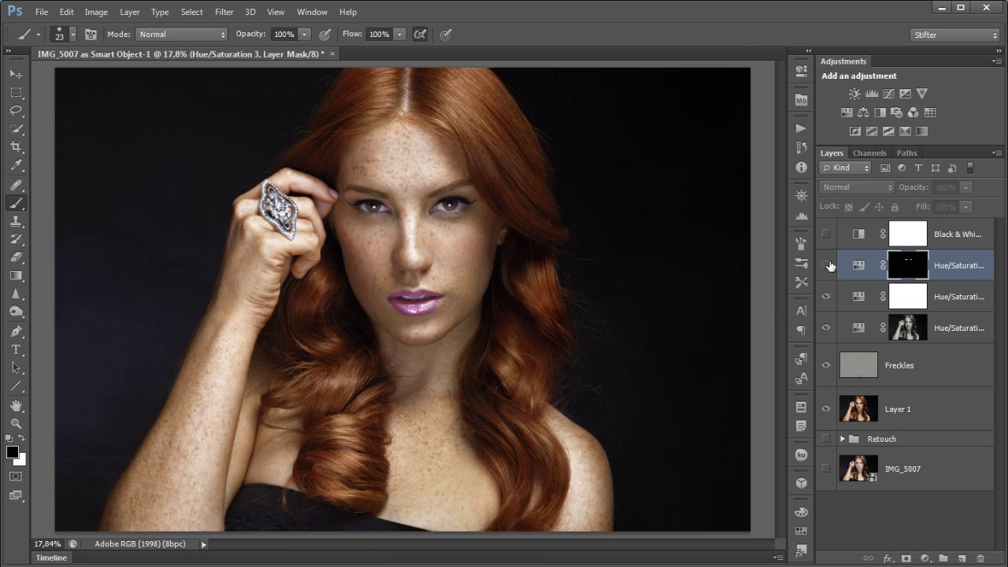
pyautogui.click(827, 265)
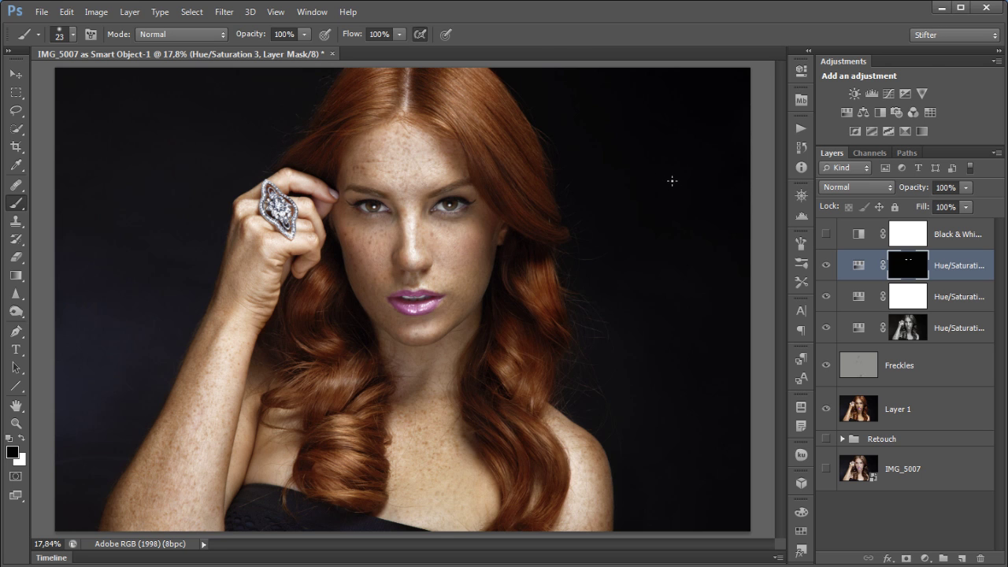
# Add a Curves adjustment layer that lowers the hand's highlights from input 232 to output 216, and invert its mask to black
pyautogui.click(888, 93)
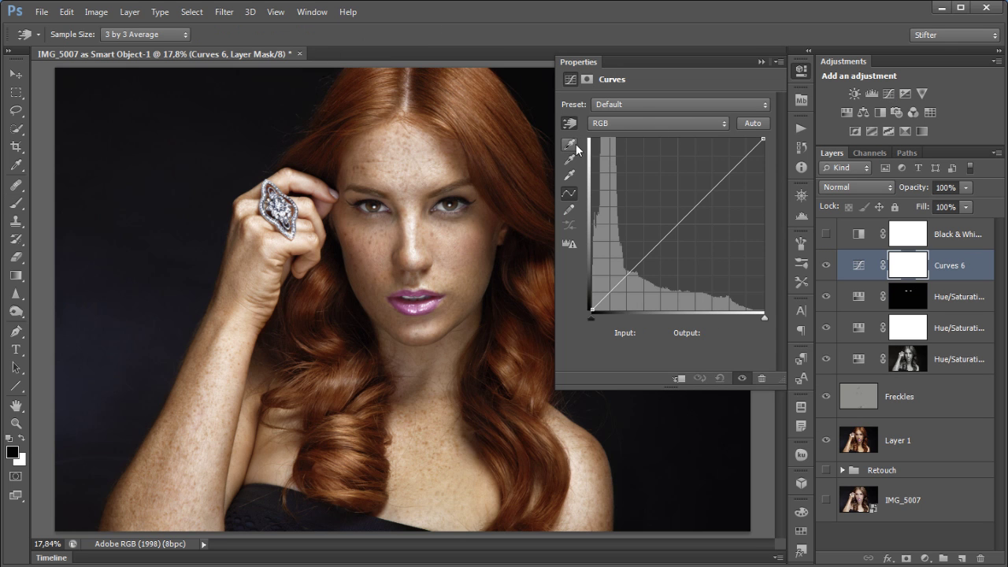
pyautogui.hotkey('ctrl', 'space')
pyautogui.moveTo(362, 161); pyautogui.dragTo(197, 288)
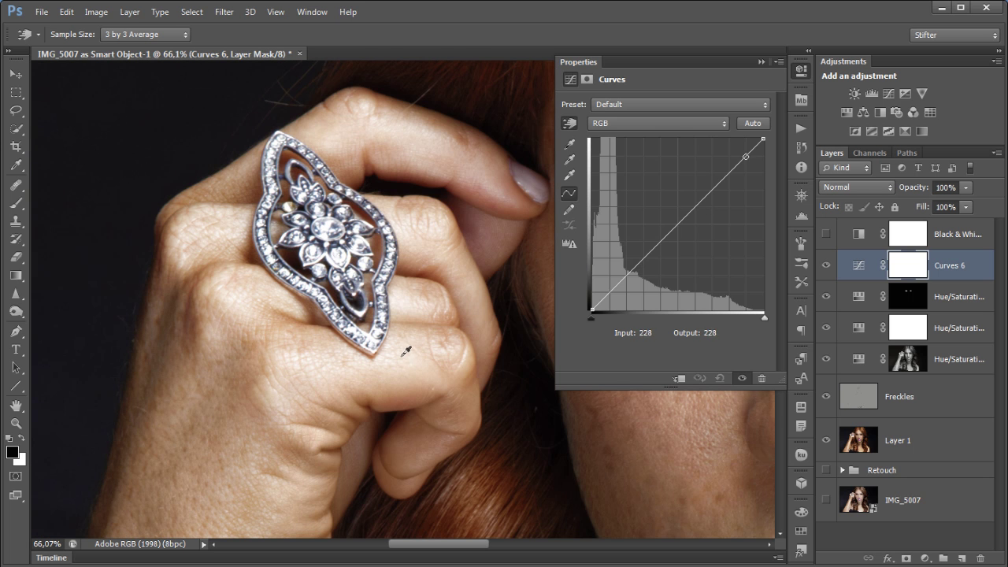
pyautogui.moveTo(404, 349); pyautogui.dragTo(402, 360)
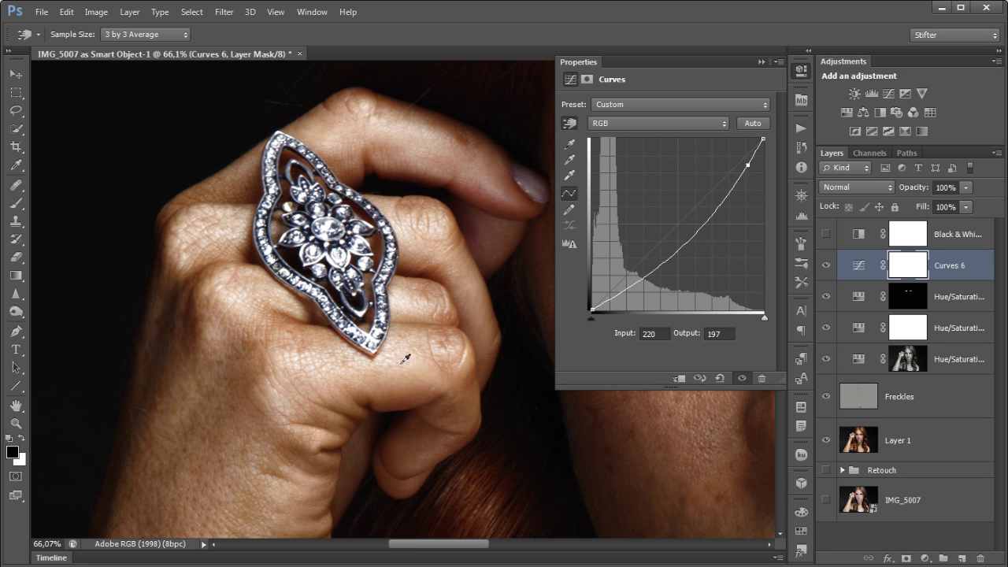
pyautogui.hotkey('ctrl', 'i')
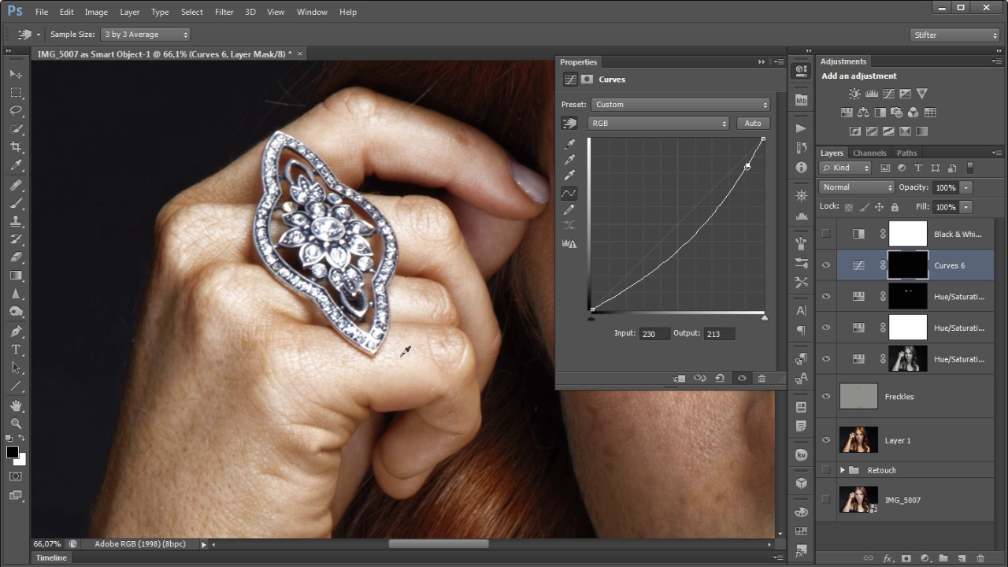
# Paint white over the fingers and knuckles around the ring on the darkening Curves mask with a 150 px Brush at 50% flow
pyautogui.click(15, 202)
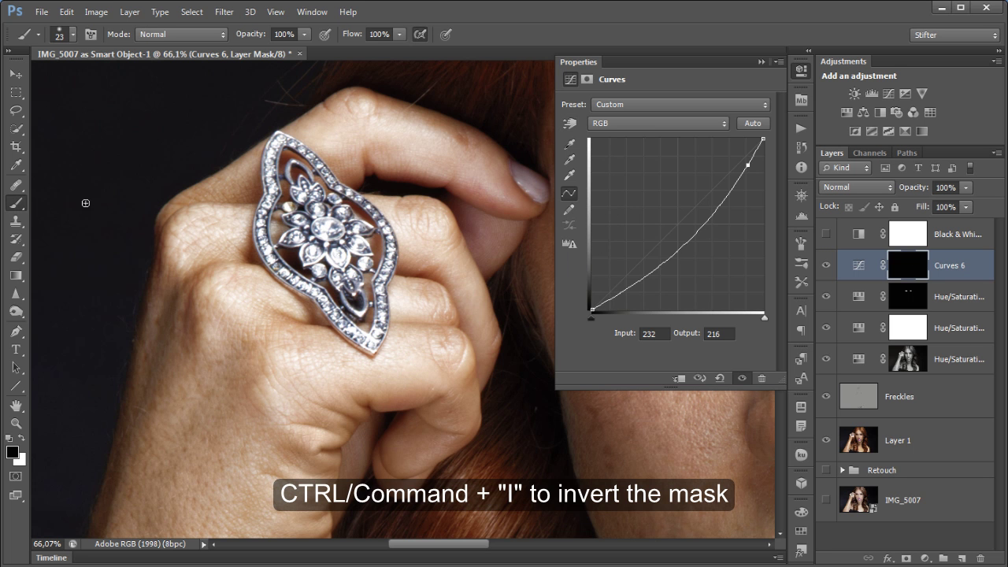
pyautogui.click(801, 72)
pyautogui.scroll(-2, 505, 217)
pyautogui.moveTo(385, 293); pyautogui.dragTo(419, 292)
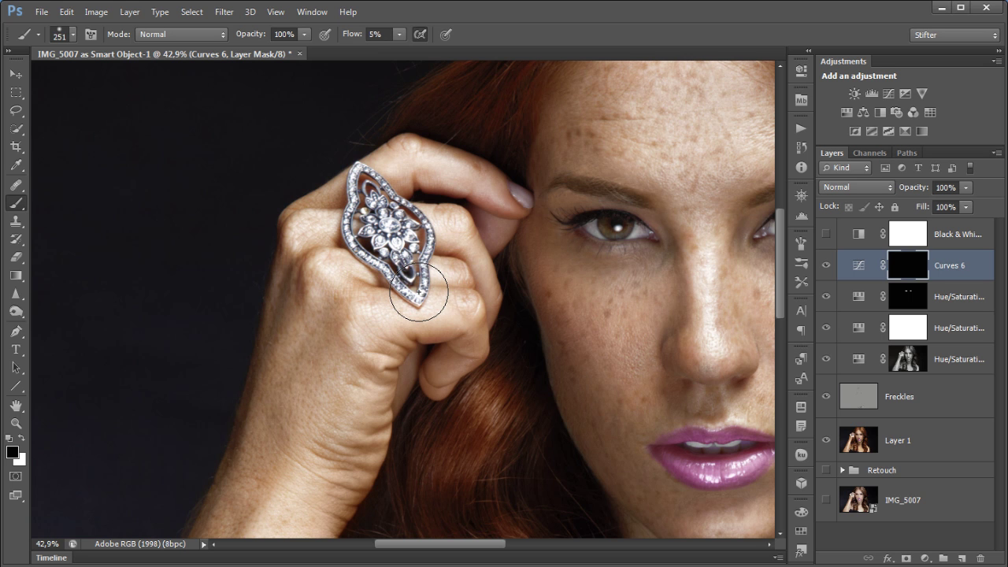
pyautogui.press('[')
pyautogui.press('[')
pyautogui.press('[')
pyautogui.press('[')
pyautogui.press('x')
pyautogui.press(']')
pyautogui.moveTo(386, 302); pyautogui.dragTo(475, 320)
pyautogui.click(456, 265)
pyautogui.moveTo(439, 226); pyautogui.dragTo(463, 249)
pyautogui.moveTo(480, 203)
pyautogui.mouseDown()
pyautogui.moveTo(396, 157)
pyautogui.moveTo(412, 152)
pyautogui.mouseUp()
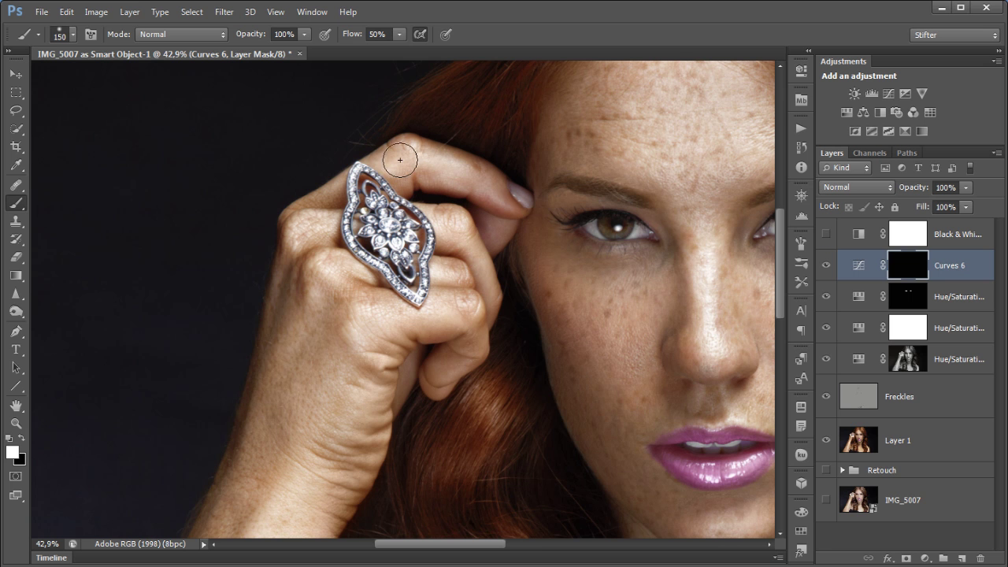
pyautogui.moveTo(310, 288)
pyautogui.mouseDown()
pyautogui.moveTo(315, 396)
pyautogui.moveTo(365, 418)
pyautogui.moveTo(360, 302)
pyautogui.mouseUp()
pyautogui.moveTo(466, 293); pyautogui.dragTo(449, 346)
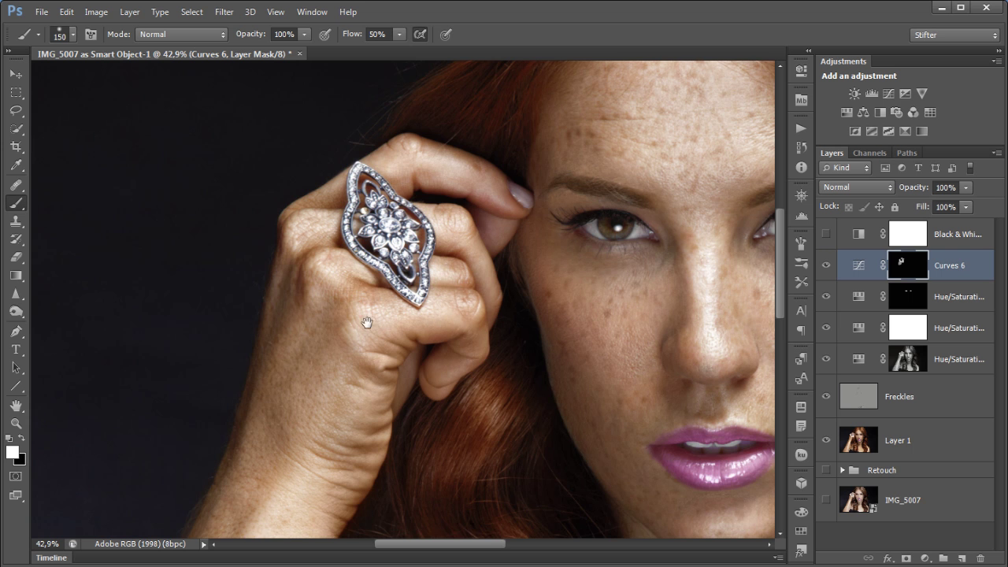
# Paint white down the forearm to the elbow on the darkening Curves mask with a 300 px Brush at 50% flow
pyautogui.moveTo(346, 407); pyautogui.dragTo(414, 169)
pyautogui.hotkey('ctrl', '-')
pyautogui.hotkey('ctrl', '-')
pyautogui.hotkey('ctrl', '-')
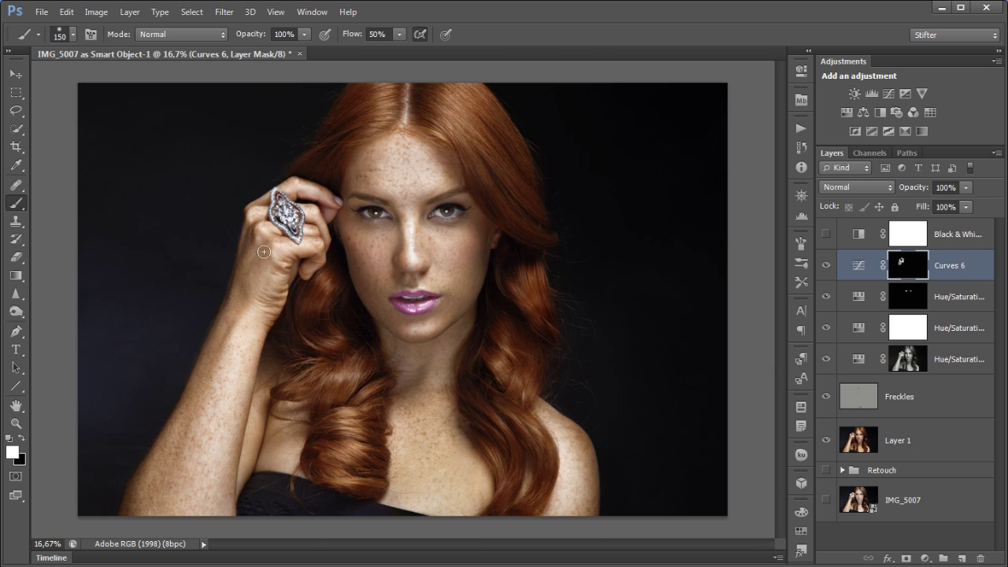
pyautogui.press(']')
pyautogui.press(']')
pyautogui.press(']')
pyautogui.press(']')
pyautogui.press(']')
pyautogui.press(']')
pyautogui.press('[')
pyautogui.press('[')
pyautogui.moveTo(230, 446)
pyautogui.mouseDown()
pyautogui.moveTo(188, 427)
pyautogui.moveTo(160, 530)
pyautogui.moveTo(185, 509)
pyautogui.moveTo(236, 290)
pyautogui.moveTo(137, 537)
pyautogui.mouseUp()
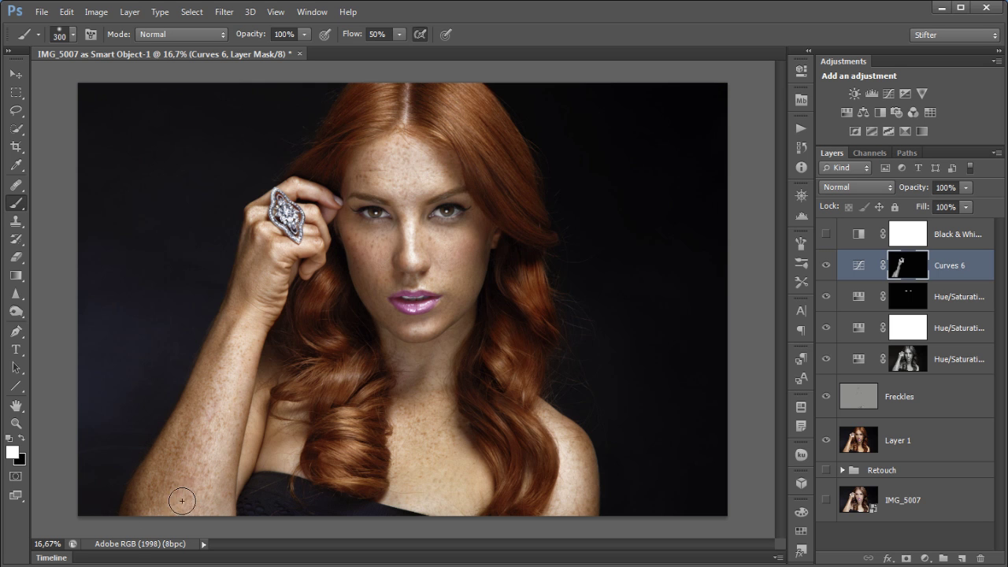
# Touch up the forearm on the Curves mask with a 125 px Brush in black and white, and compare with the layer hidden
pyautogui.press('x')
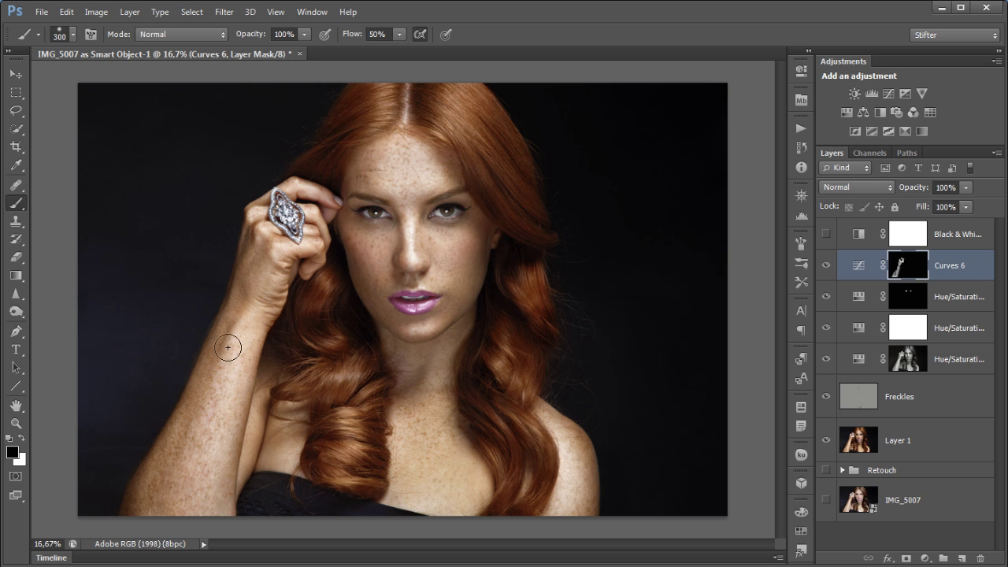
pyautogui.press('[')
pyautogui.press('[')
pyautogui.press('[')
pyautogui.press('[')
pyautogui.press('[')
pyautogui.press('x')
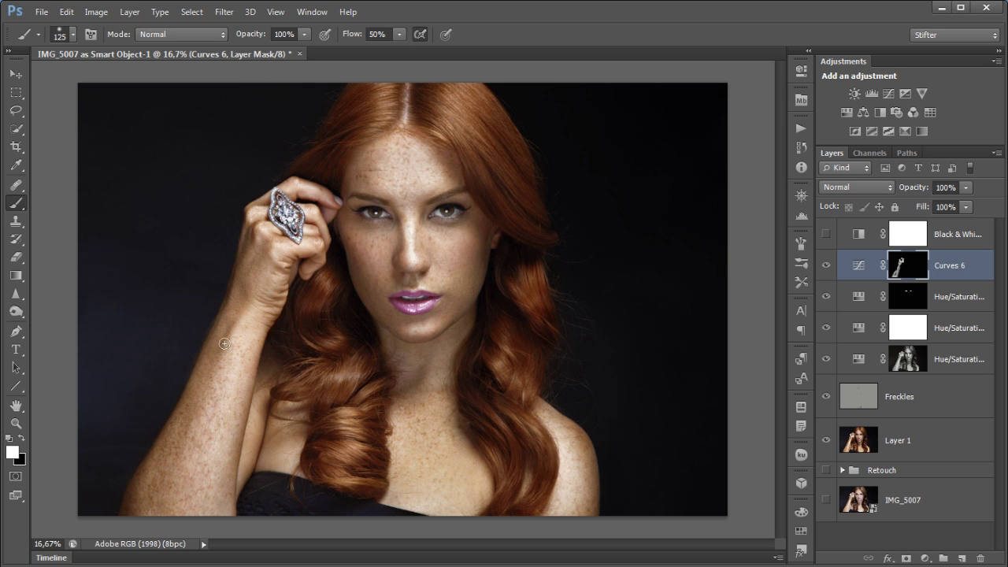
pyautogui.press('x')
pyautogui.press('x')
pyautogui.press('x')
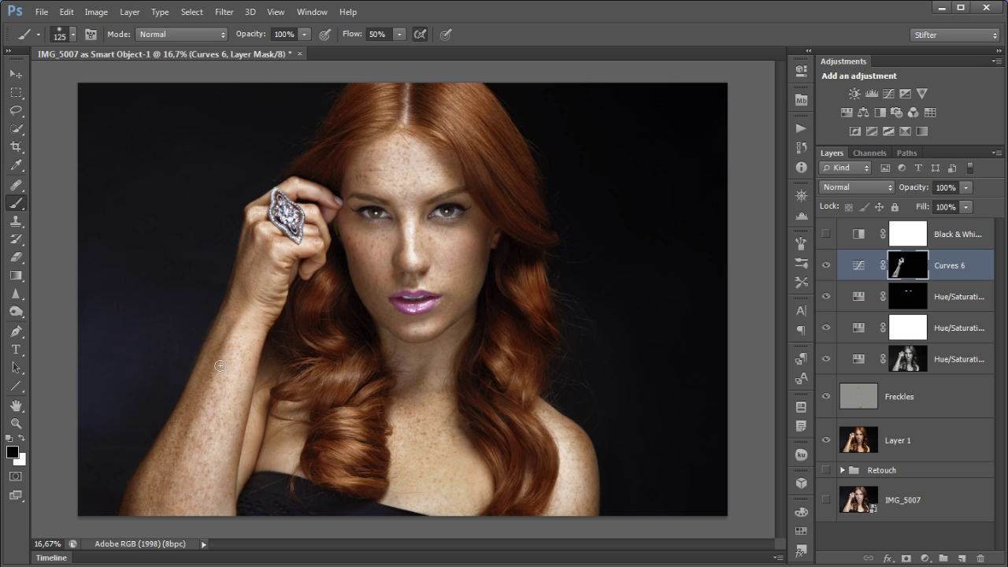
pyautogui.press('x')
pyautogui.press('x')
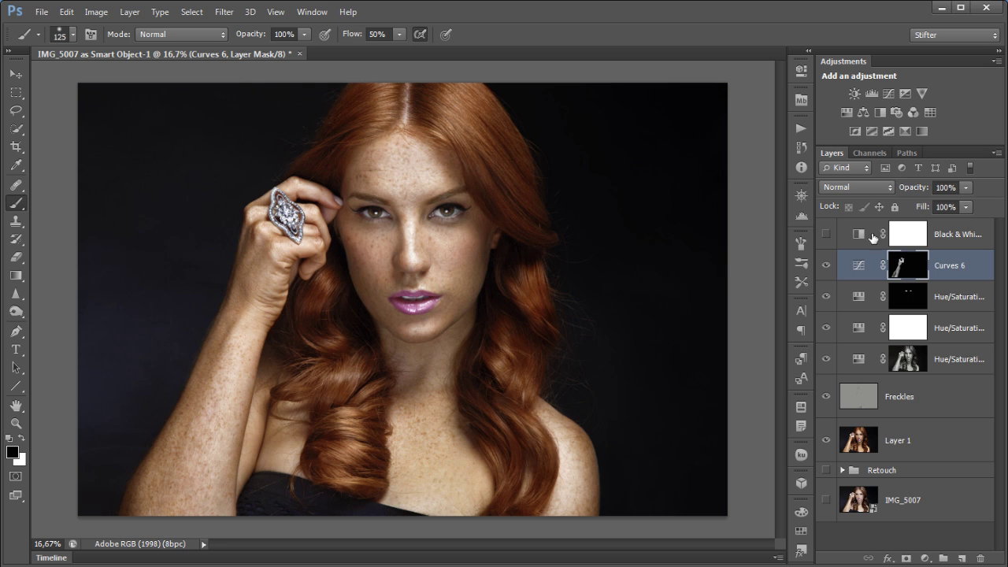
pyautogui.click(825, 265)
pyautogui.click(825, 266)
# Paint white over the hair on both sides of the parting on the darkening Curves mask with a 500 px Brush
pyautogui.moveTo(441, 318); pyautogui.dragTo(482, 311)
pyautogui.press('[')
pyautogui.press('[')
pyautogui.press('[')
pyautogui.press('[')
pyautogui.press('x')
pyautogui.moveTo(434, 105); pyautogui.dragTo(504, 155)
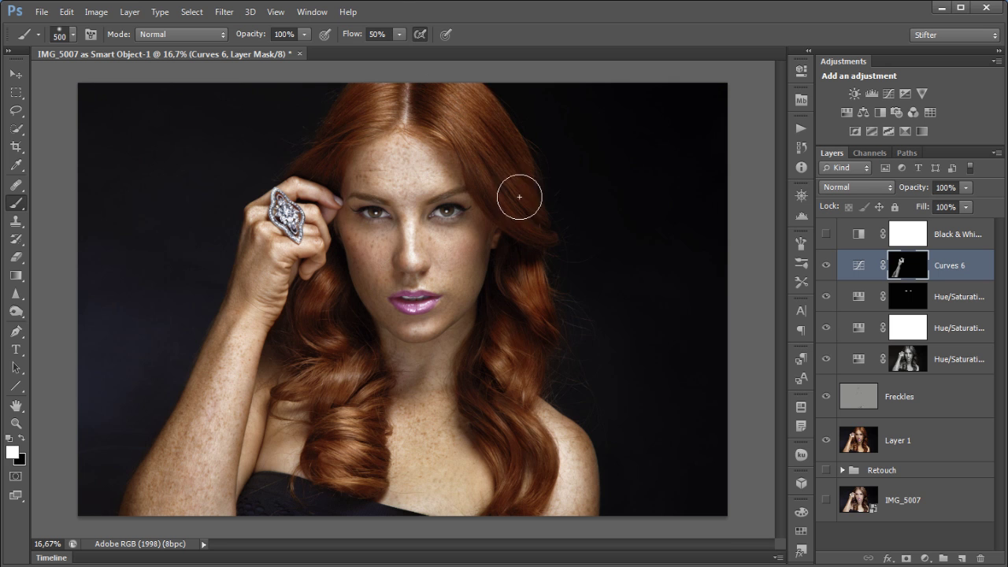
pyautogui.click(378, 100)
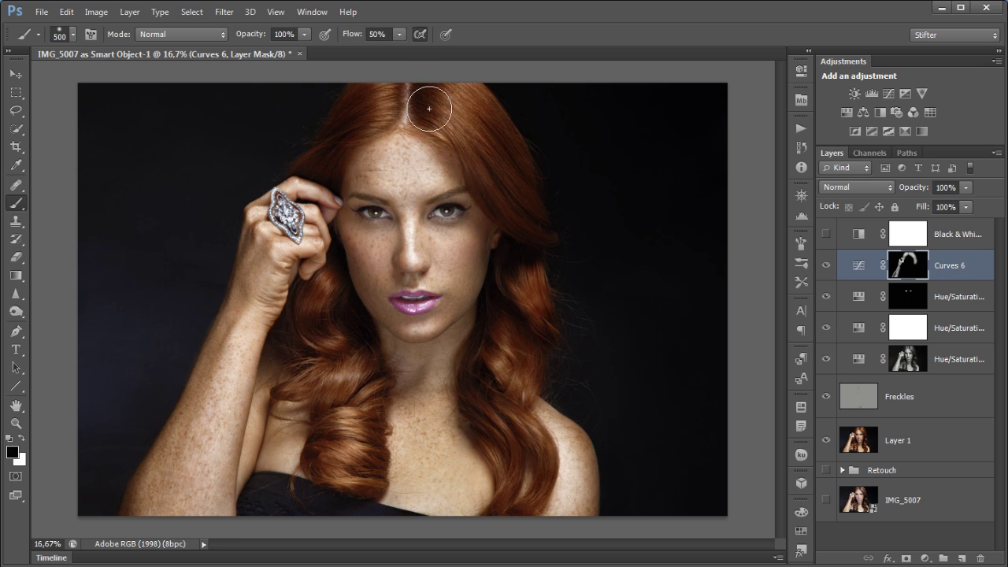
pyautogui.press('x')
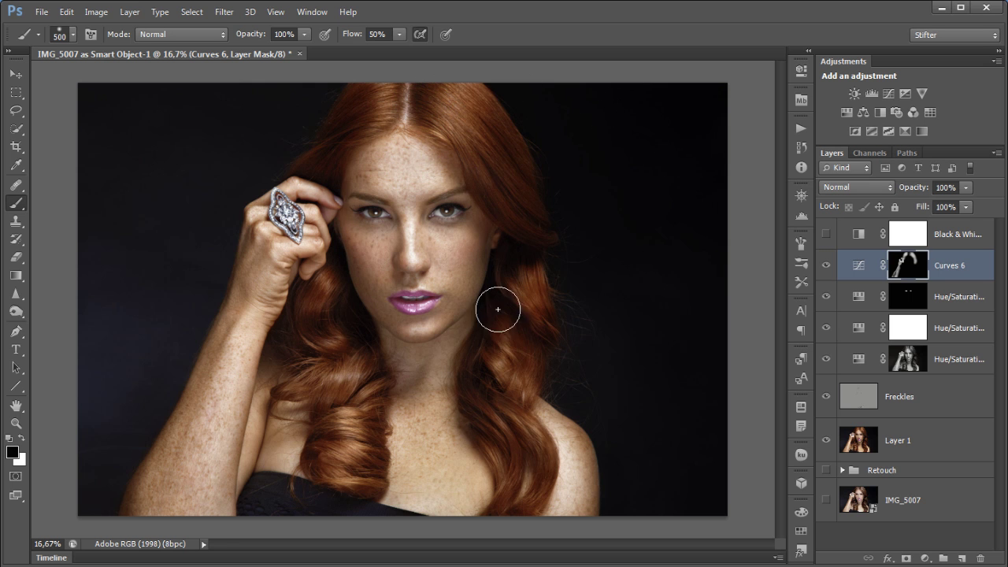
# Add a brightening Curves layer raising input 71 to output 81, with a shadow point near 25/27, and invert its mask to black
pyautogui.click(885, 93)
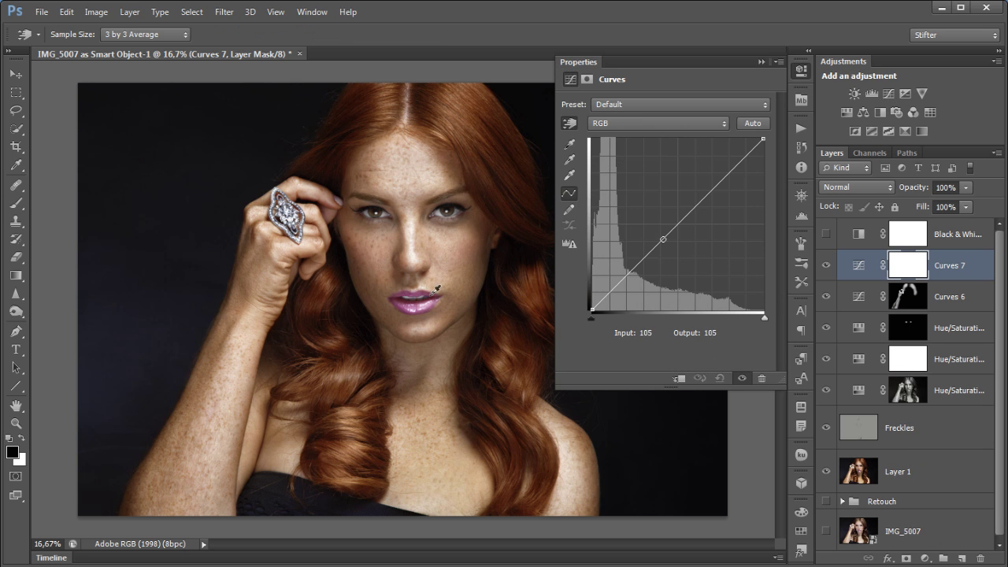
pyautogui.moveTo(367, 415); pyautogui.dragTo(360, 404)
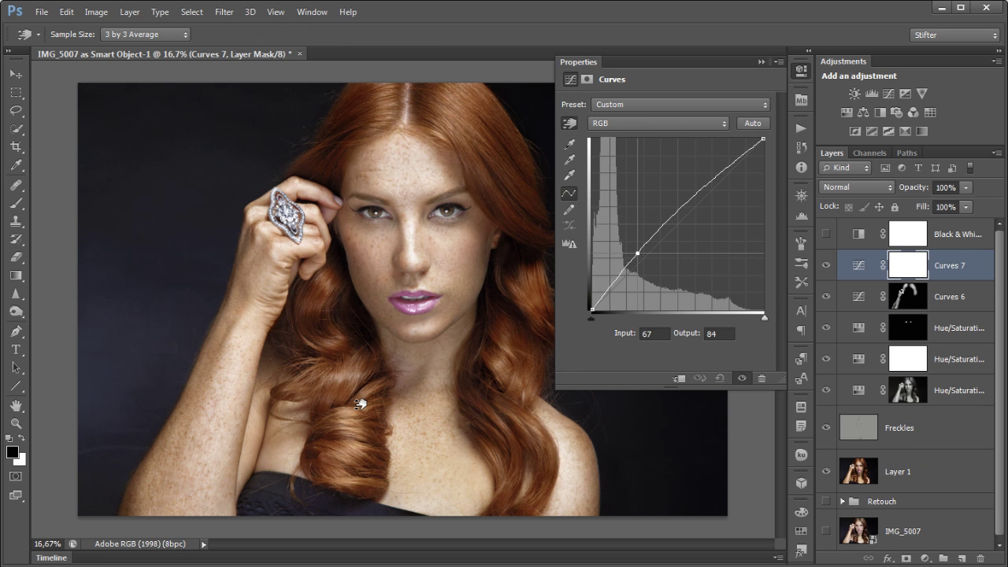
pyautogui.moveTo(608, 287); pyautogui.dragTo(608, 291)
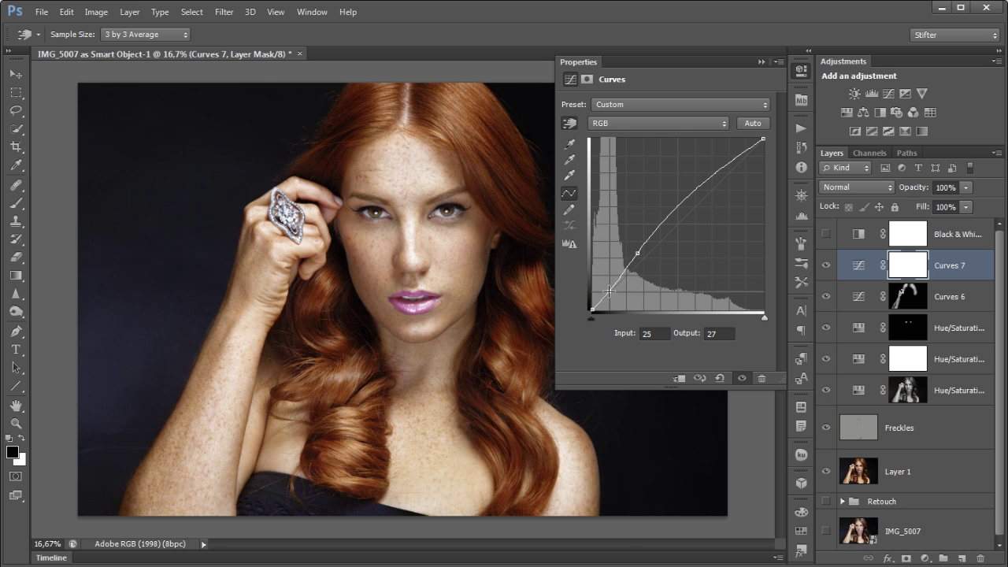
pyautogui.moveTo(641, 250); pyautogui.dragTo(644, 253)
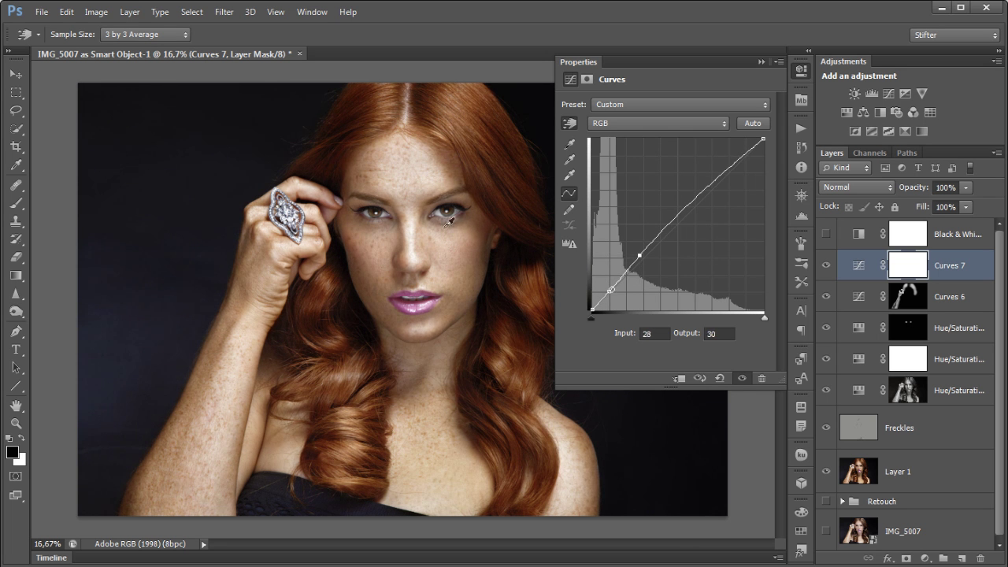
pyautogui.hotkey('ctrl', 'i')
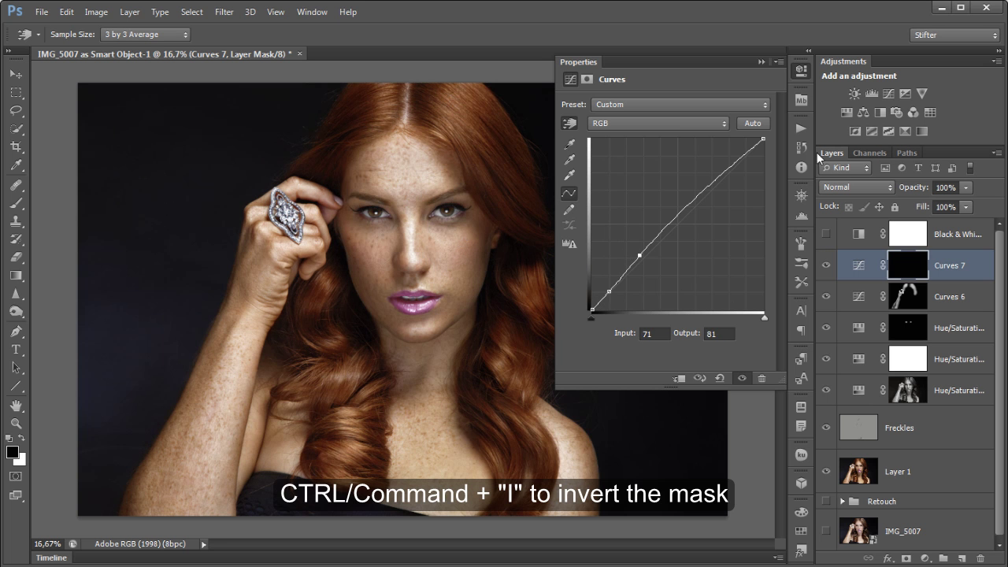
# Paint white over the curls on both sides of the neck on the brightening Curves mask with a 500 px Brush at 50% flow
pyautogui.click(800, 71)
pyautogui.click(15, 202)
pyautogui.press('x')
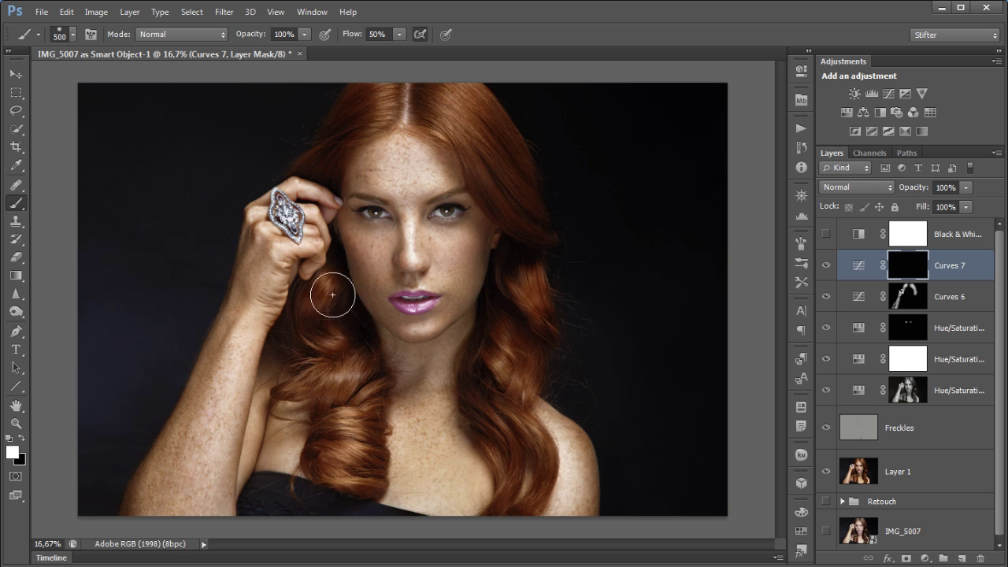
pyautogui.moveTo(328, 389)
pyautogui.mouseDown()
pyautogui.moveTo(337, 330)
pyautogui.moveTo(328, 319)
pyautogui.mouseUp()
pyautogui.moveTo(509, 389)
pyautogui.mouseDown()
pyautogui.moveTo(505, 421)
pyautogui.moveTo(544, 269)
pyautogui.mouseUp()
# Extend the brightening Curves mask over the upper hair and the long curls with a white 500 px Brush at 100% flow
pyautogui.rightClick(458, 212)
pyautogui.click(513, 249)
pyautogui.click(604, 7)
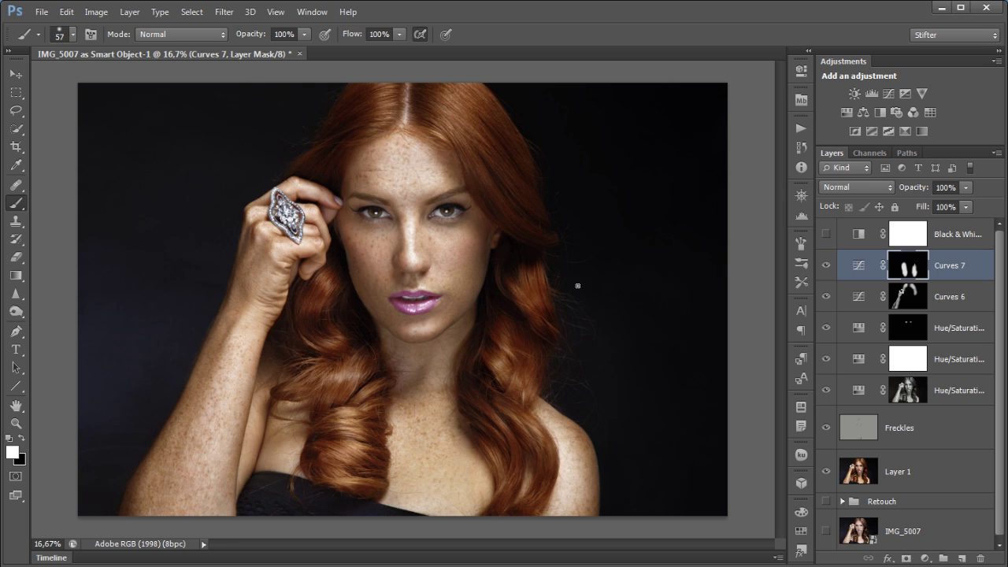
pyautogui.press(']')
pyautogui.press(']')
pyautogui.press(']')
pyautogui.press(']')
pyautogui.press(']')
pyautogui.press(']')
pyautogui.press(']')
pyautogui.press(']')
pyautogui.press(']')
pyautogui.press(']')
pyautogui.press(']')
pyautogui.press(']')
pyautogui.press(']')
pyautogui.press('[')
pyautogui.moveTo(457, 110)
pyautogui.mouseDown()
pyautogui.moveTo(491, 185)
pyautogui.moveTo(456, 90)
pyautogui.moveTo(407, 82)
pyautogui.moveTo(346, 116)
pyautogui.moveTo(361, 189)
pyautogui.moveTo(355, 356)
pyautogui.moveTo(331, 312)
pyautogui.moveTo(360, 466)
pyautogui.moveTo(333, 334)
pyautogui.moveTo(344, 439)
pyautogui.moveTo(402, 402)
pyautogui.moveTo(365, 426)
pyautogui.mouseUp()
pyautogui.press('x')
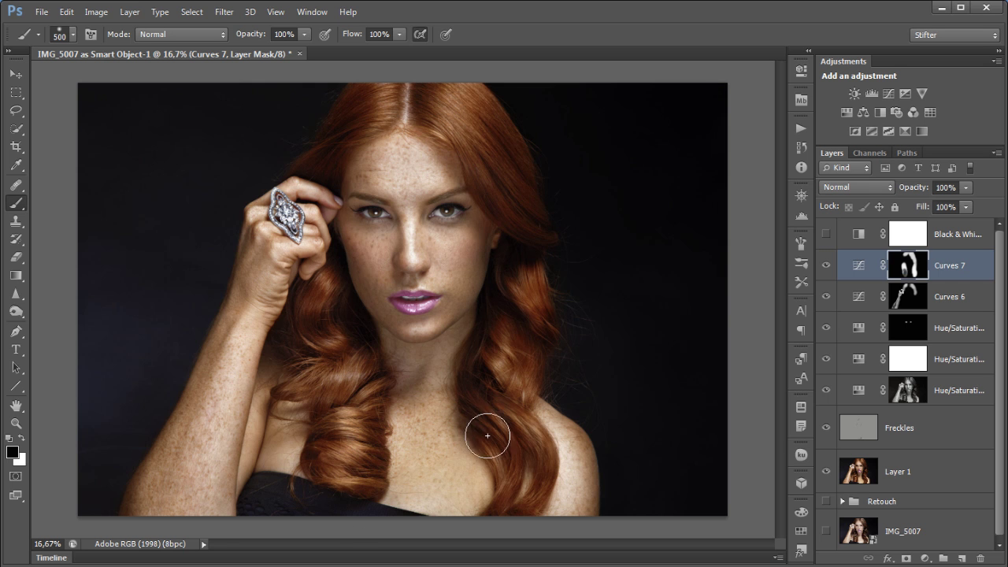
# Refine the darkening Curves layer's mask around the hair with a 175 px Brush at 100% flow
pyautogui.click(865, 434)
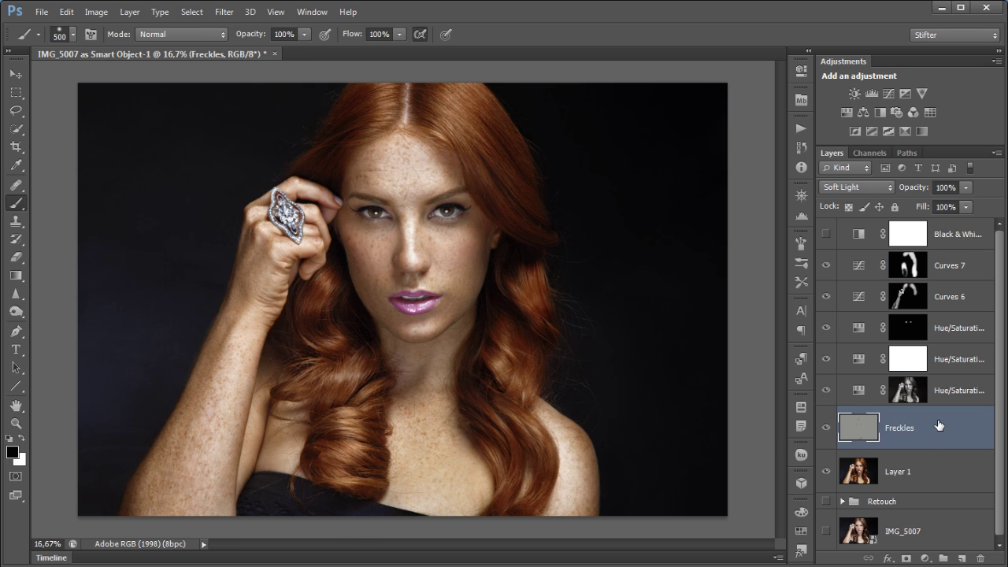
pyautogui.click(910, 296)
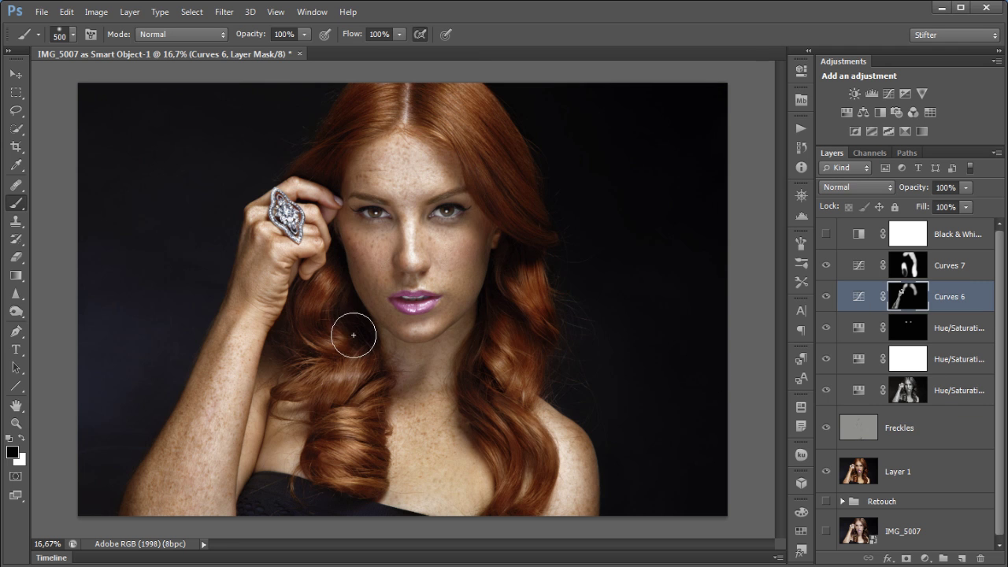
pyautogui.press('[')
pyautogui.press('[')
pyautogui.press('[')
pyautogui.press('[')
pyautogui.press('[')
pyautogui.press('x')
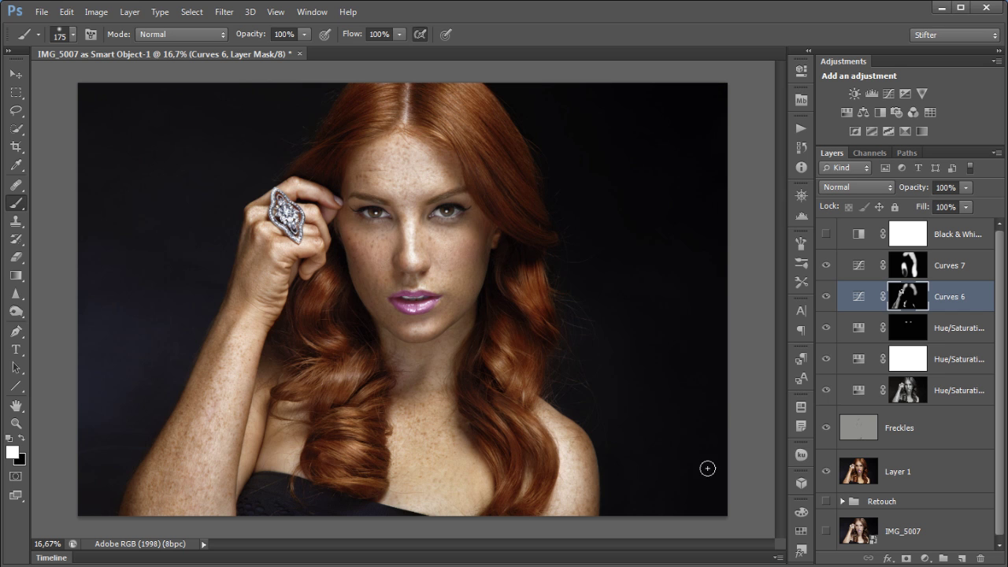
# Extend the brightening Curves 7 mask over the hair with a white 700 px Brush at 20% flow
pyautogui.hotkey('shift', '2')
pyautogui.press(']')
pyautogui.press(']')
pyautogui.press(']')
pyautogui.press(']')
pyautogui.press(']')
pyautogui.press(']')
pyautogui.press(']')
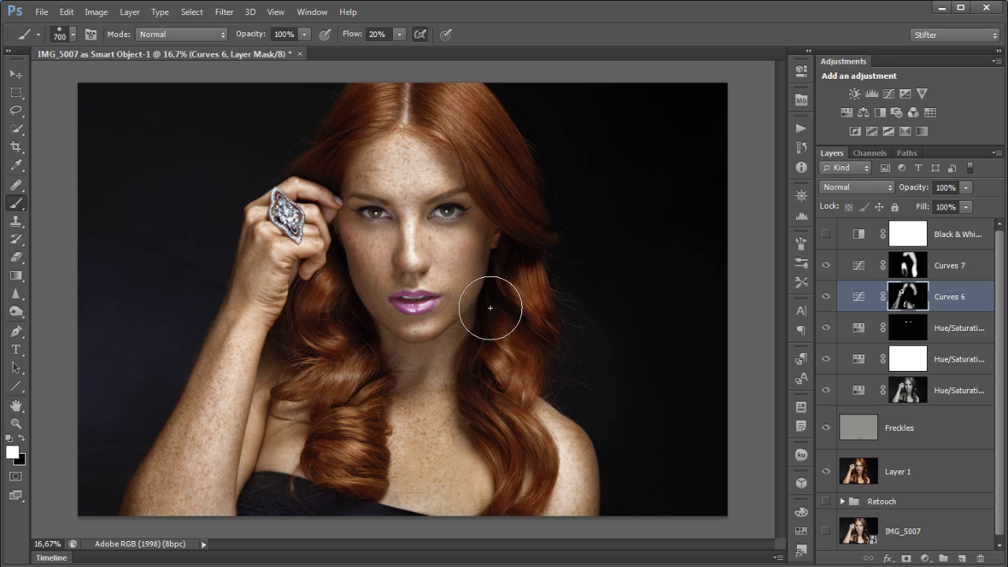
pyautogui.click(912, 270)
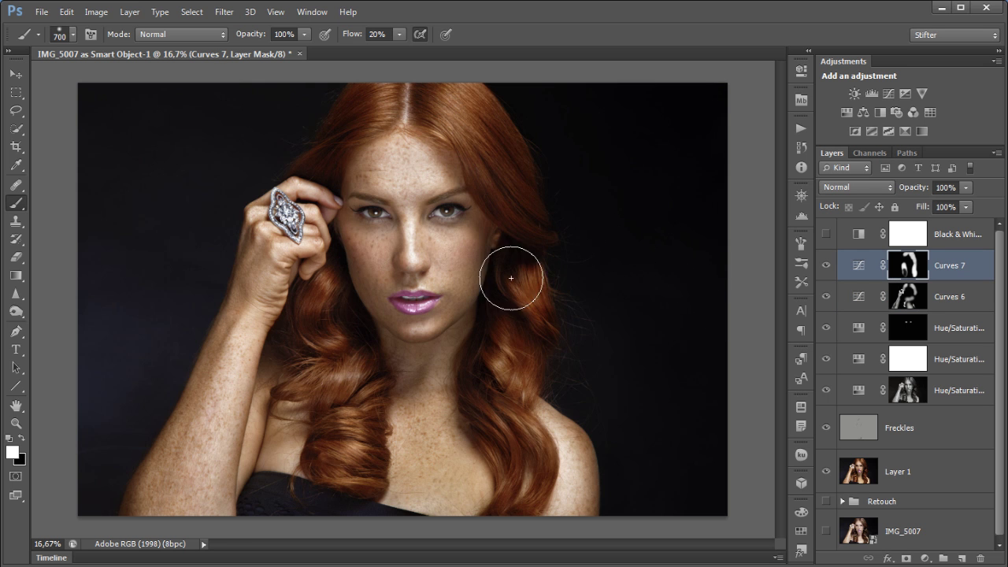
pyautogui.press('x')
pyautogui.press('x')
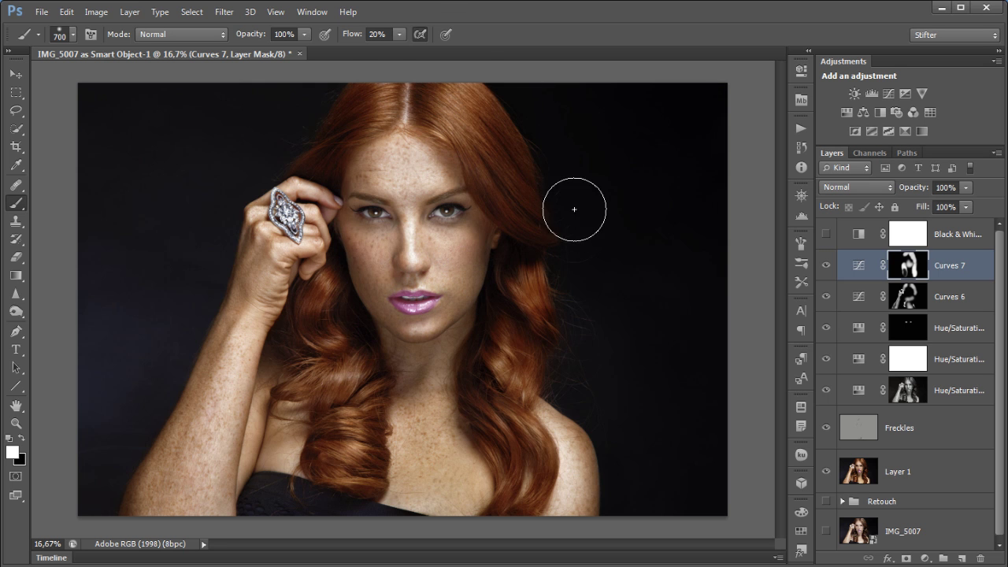
pyautogui.moveTo(351, 38); pyautogui.dragTo(544, 72)
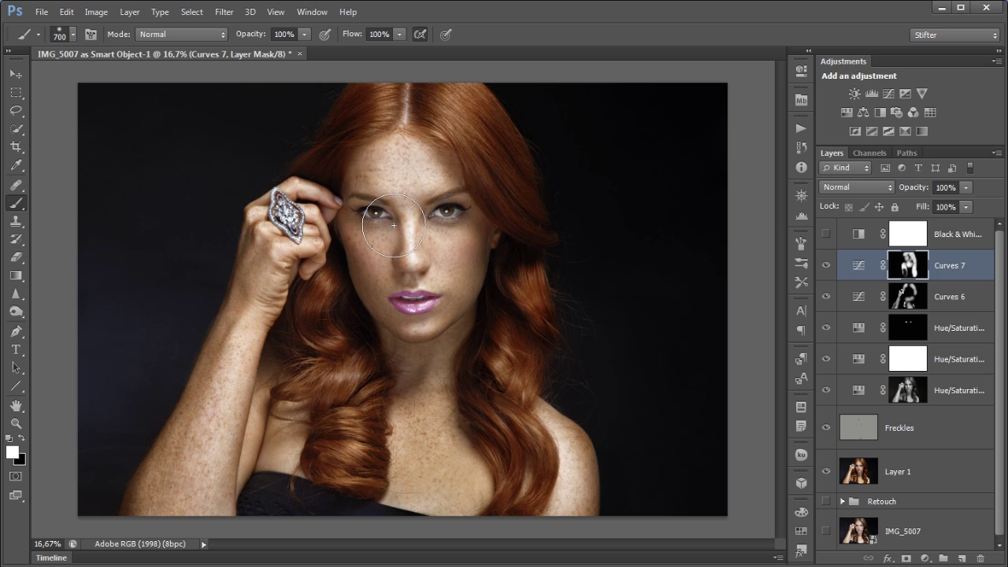
# Delete the merged Layer 1 and make the Retouch group visible again
pyautogui.click(23, 95)
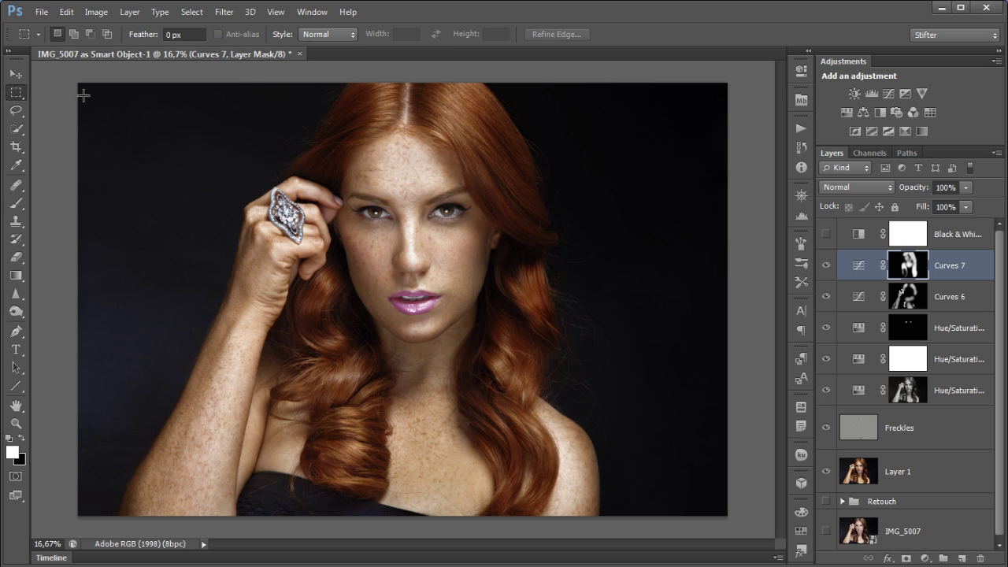
pyautogui.scroll(-1, 999, 270)
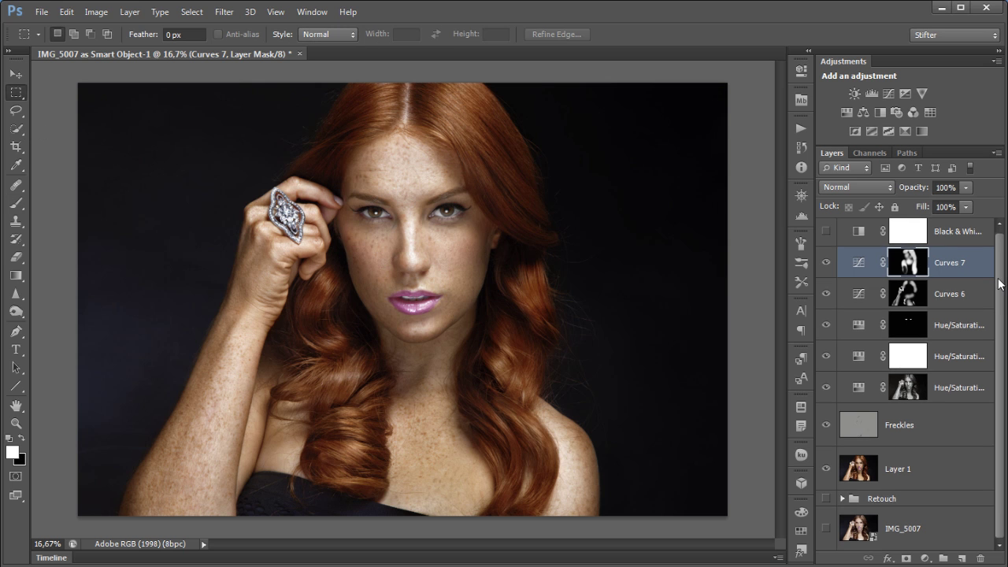
pyautogui.click(937, 462)
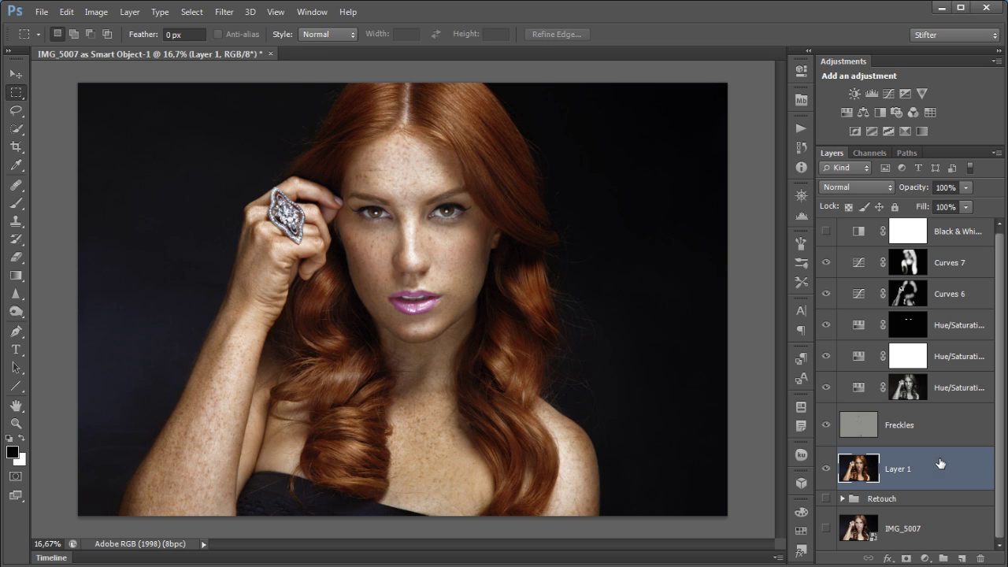
pyautogui.click(981, 559)
pyautogui.click(828, 488)
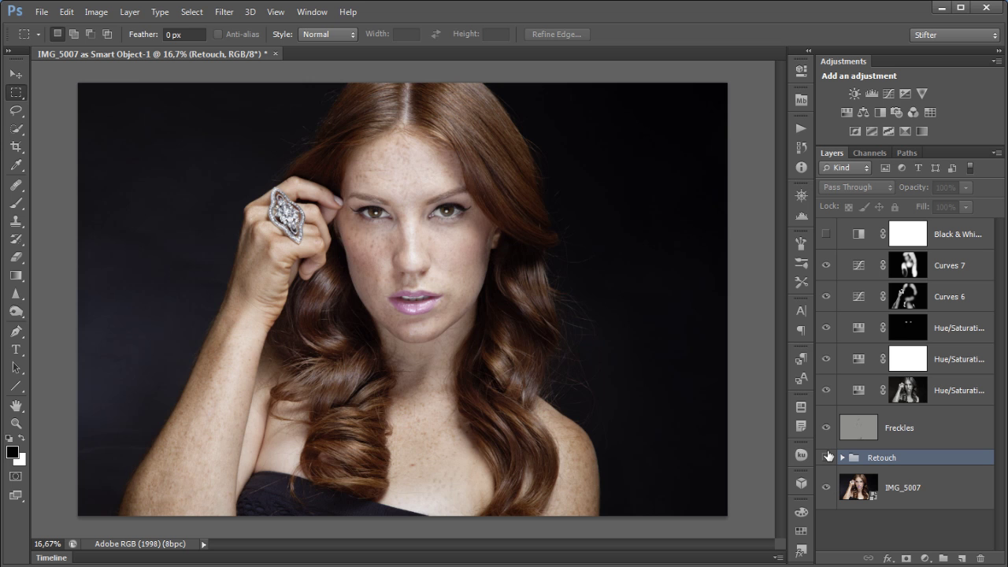
pyautogui.click(826, 457)
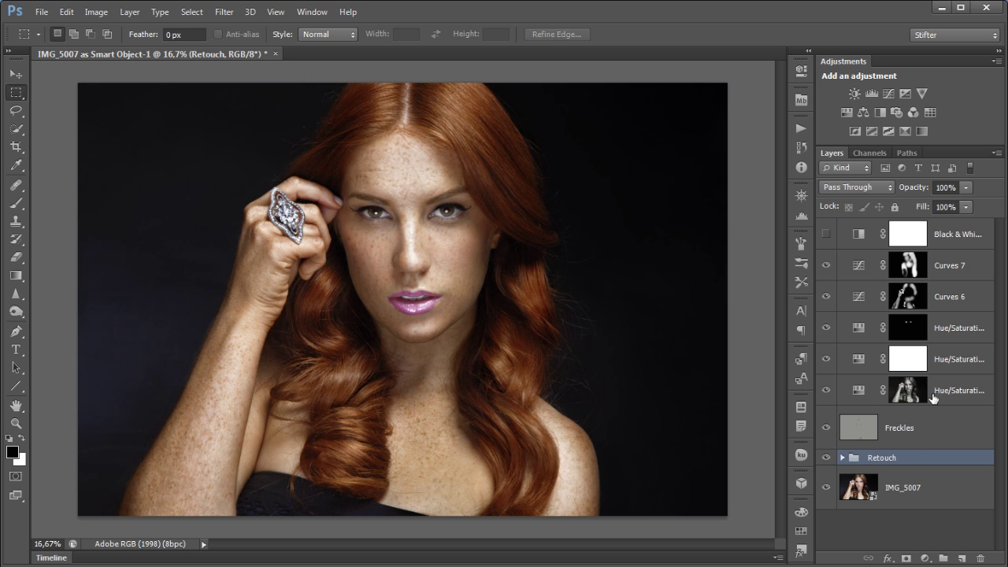
# Move the Freckles, Hue/Saturation and Curves layers into the top of the Retouch group and collapse the group
pyautogui.click(843, 458)
pyautogui.click(955, 418)
pyautogui.keyDown('shift'); pyautogui.click(955, 256); pyautogui.keyUp('shift')
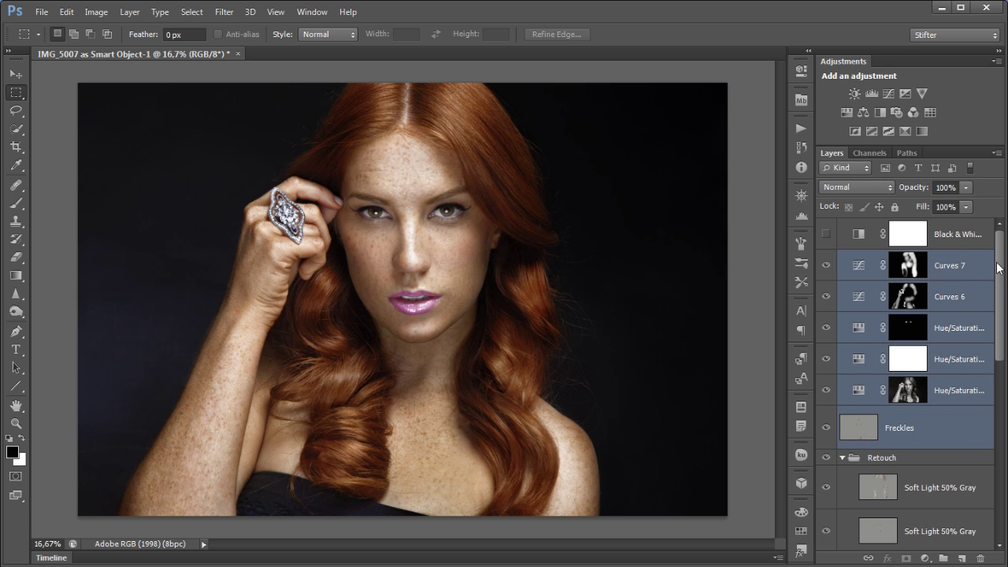
pyautogui.moveTo(1000, 276); pyautogui.dragTo(1000, 331)
pyautogui.moveTo(954, 303); pyautogui.dragTo(952, 348)
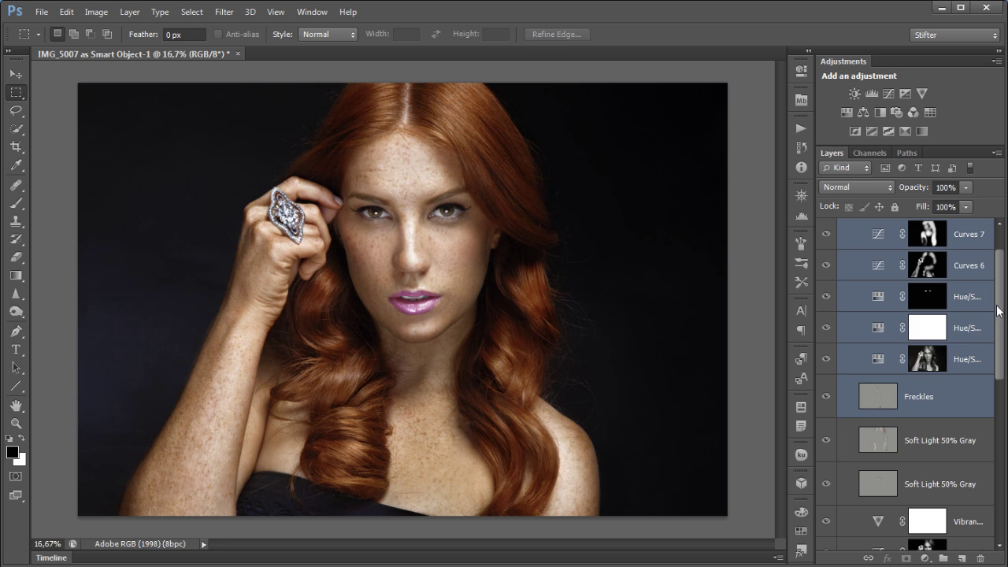
pyautogui.scroll(2, 1001, 263)
pyautogui.click(843, 258)
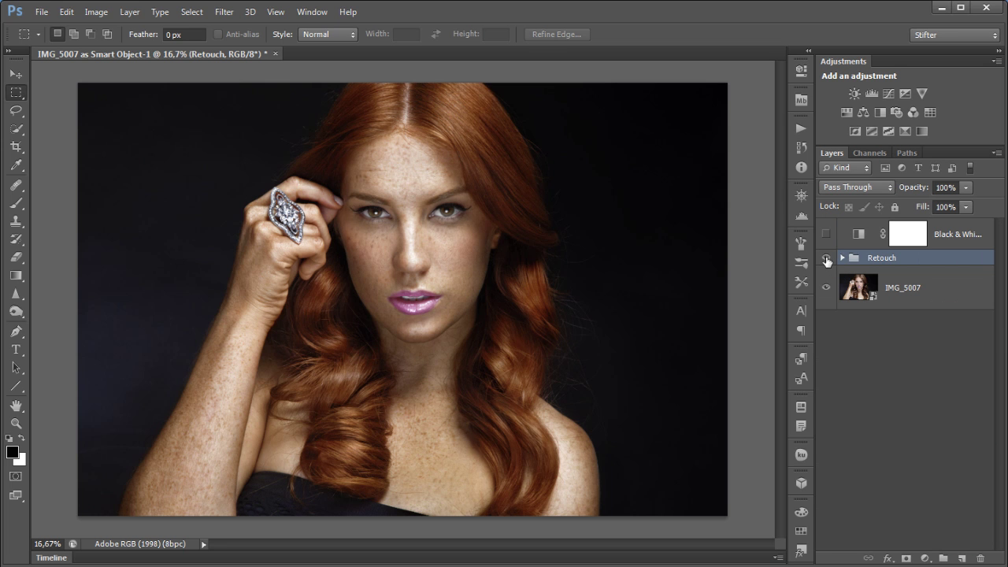
# Toggle the Retouch group's visibility to compare the portrait before and after retouching
pyautogui.click(825, 258)
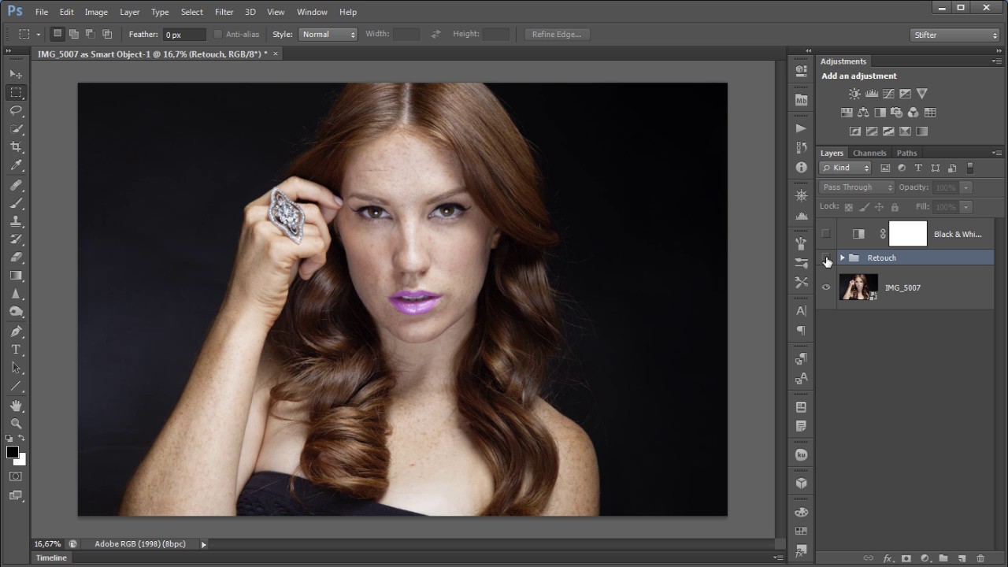
pyautogui.click(826, 259)
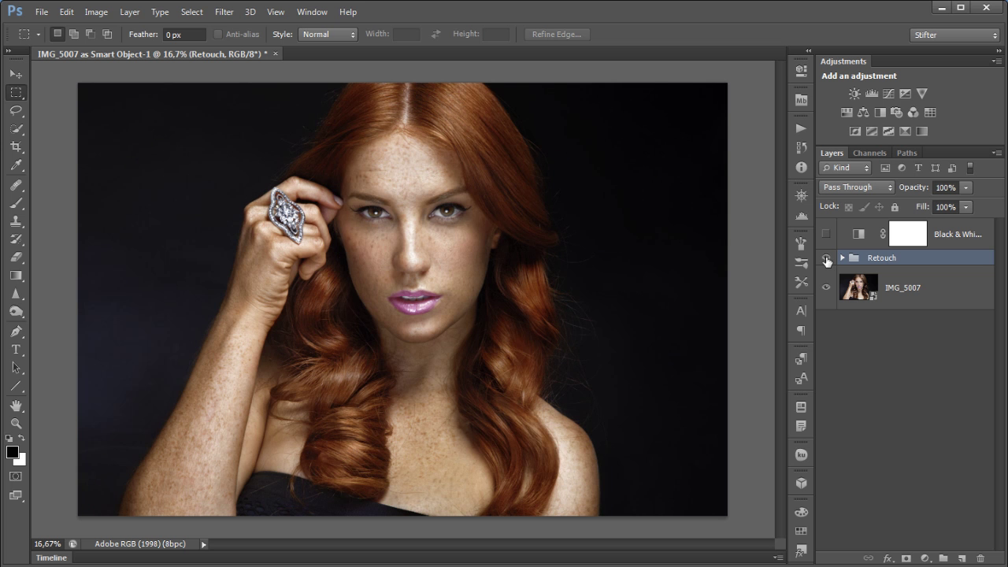
pyautogui.click(826, 259)
pyautogui.click(826, 259)
# Add a Hue/Saturation layer above Curves 7 in the Retouch group and shift the hair's Reds towards a less saturated orange-brown
pyautogui.click(842, 258)
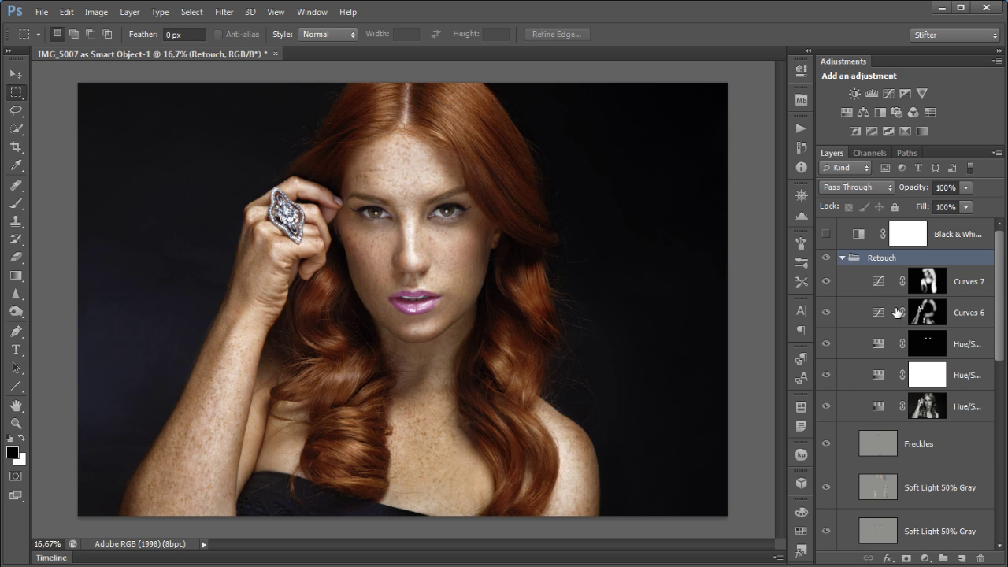
pyautogui.click(964, 293)
pyautogui.click(847, 112)
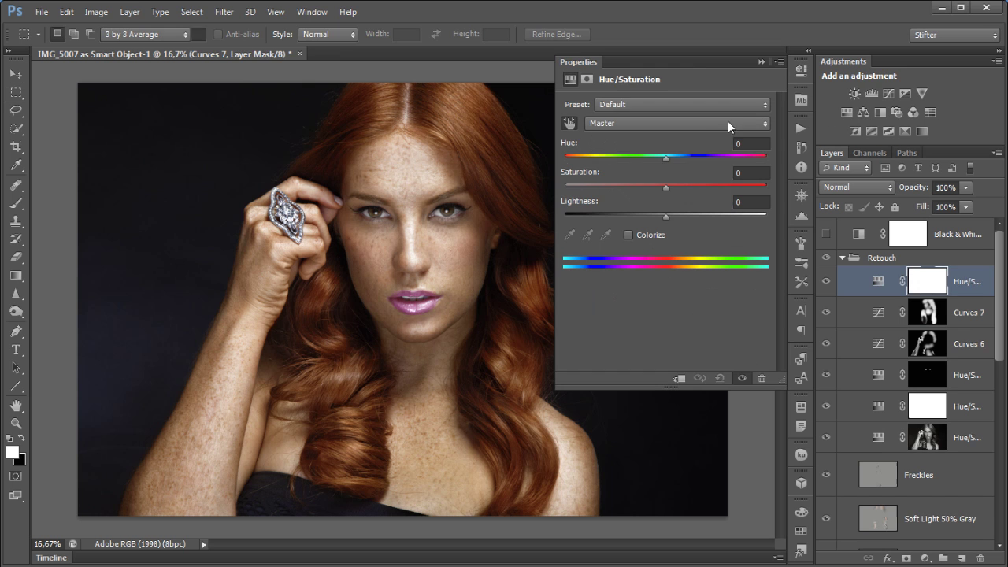
pyautogui.click(536, 285)
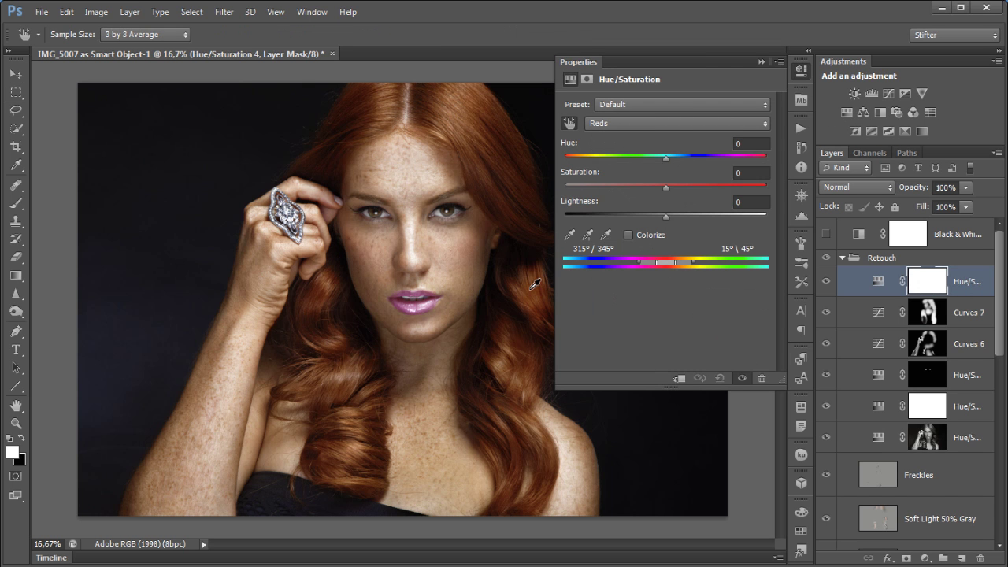
pyautogui.moveTo(664, 157); pyautogui.dragTo(646, 186)
pyautogui.click(798, 70)
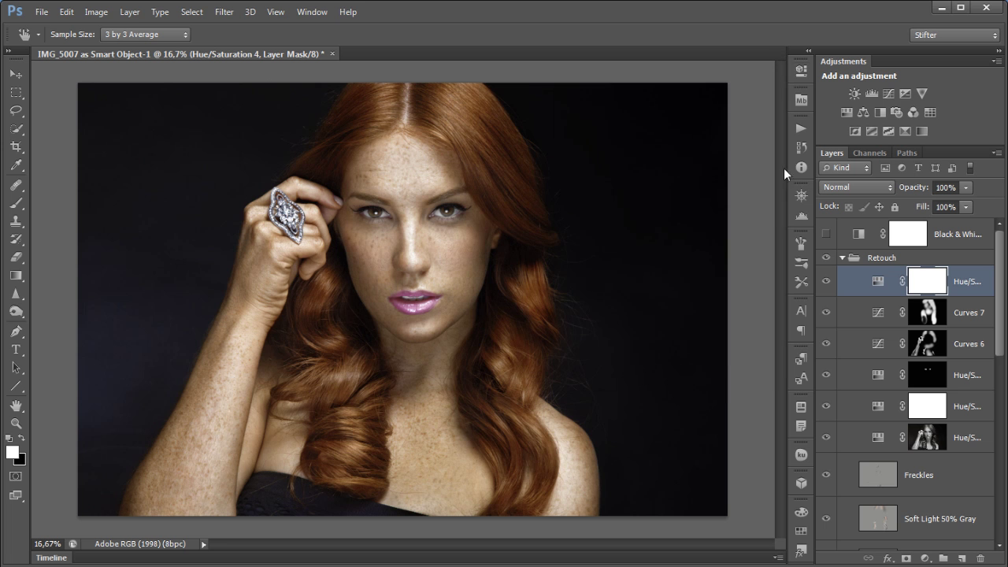
# Invert the new Hue/Saturation mask to black and paint white over the hair opposite the raised hand with a 700 px Brush at 100% flow
pyautogui.hotkey('ctrl', 'k')
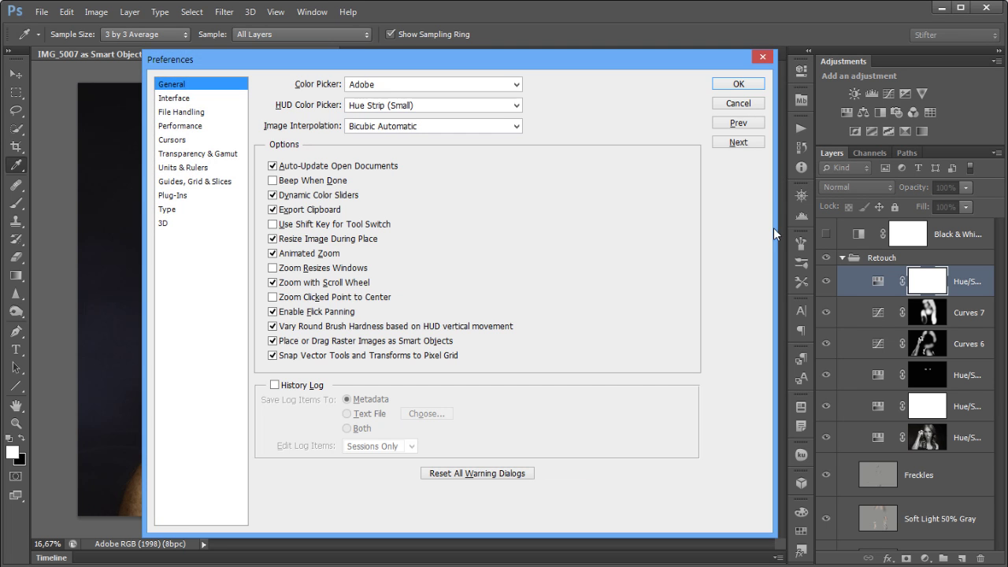
pyautogui.click(740, 106)
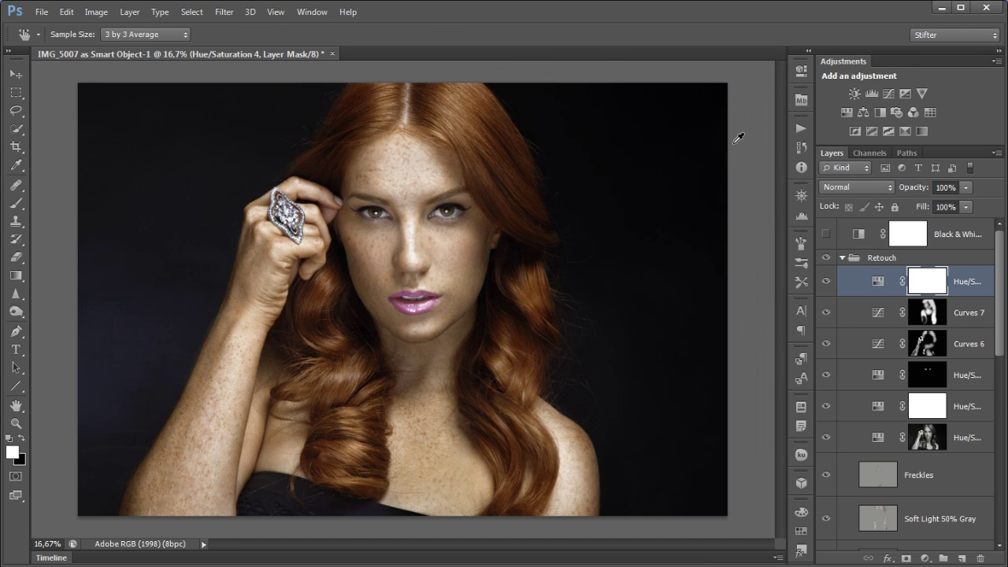
pyautogui.hotkey('ctrl', 'i')
pyautogui.click(6, 207)
pyautogui.moveTo(538, 317)
pyautogui.mouseDown()
pyautogui.moveTo(528, 393)
pyautogui.moveTo(553, 264)
pyautogui.mouseUp()
pyautogui.moveTo(496, 162)
pyautogui.mouseDown()
pyautogui.moveTo(527, 167)
pyautogui.moveTo(488, 81)
pyautogui.moveTo(580, 128)
pyautogui.moveTo(603, 173)
pyautogui.mouseUp()
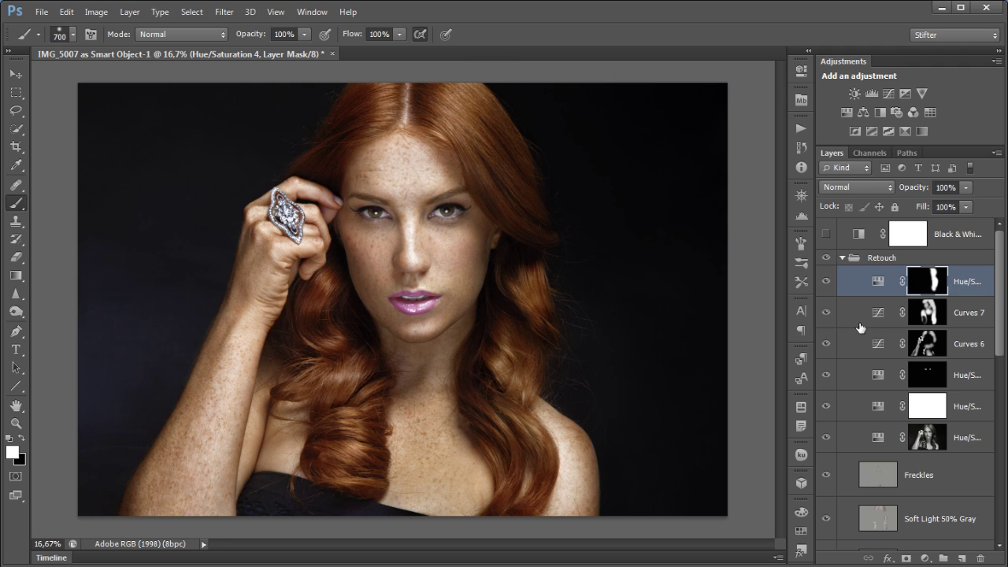
# Collapse the Retouch group and toggle its visibility to check the recoloured hair against the original photo
pyautogui.click(841, 259)
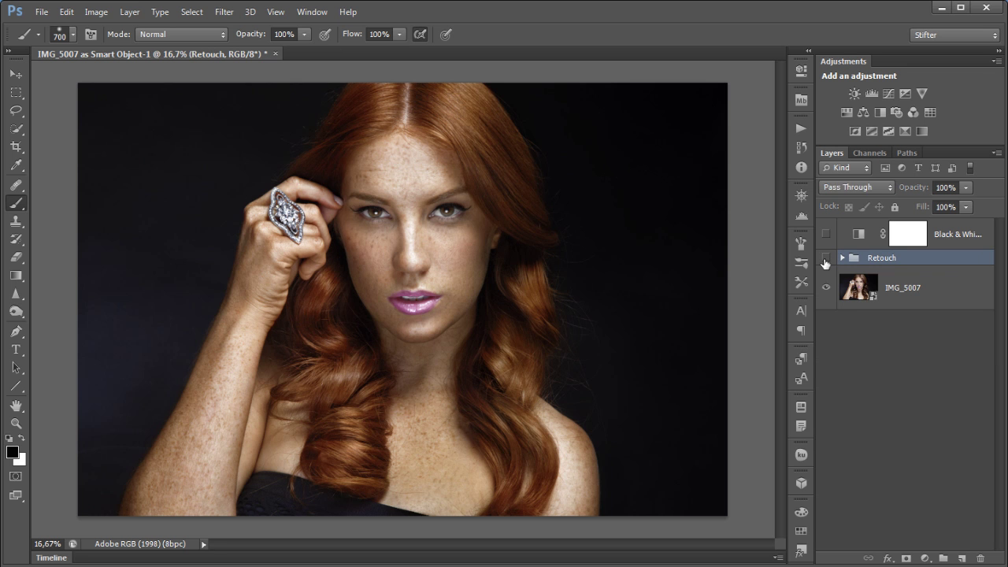
pyautogui.click(825, 259)
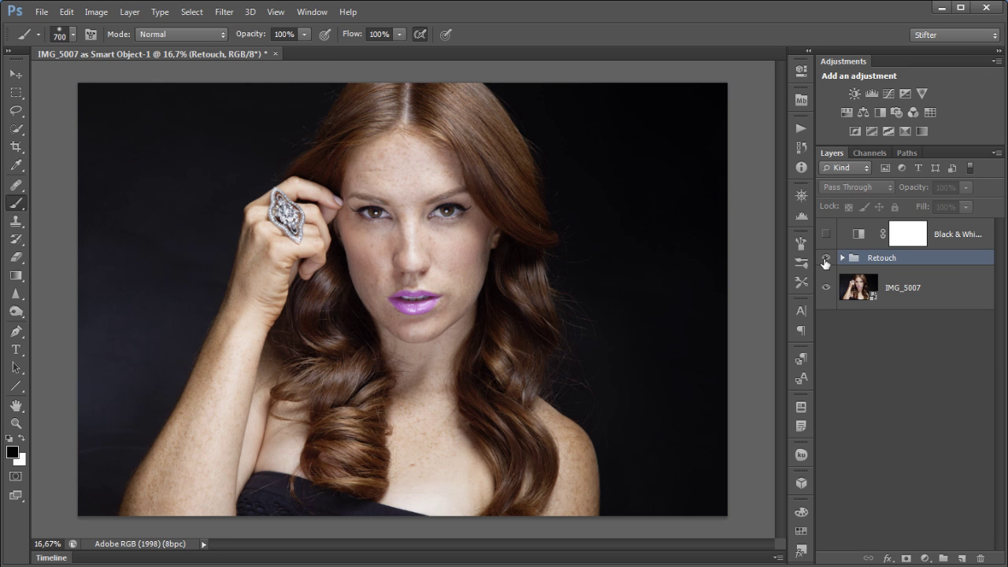
pyautogui.click(825, 259)
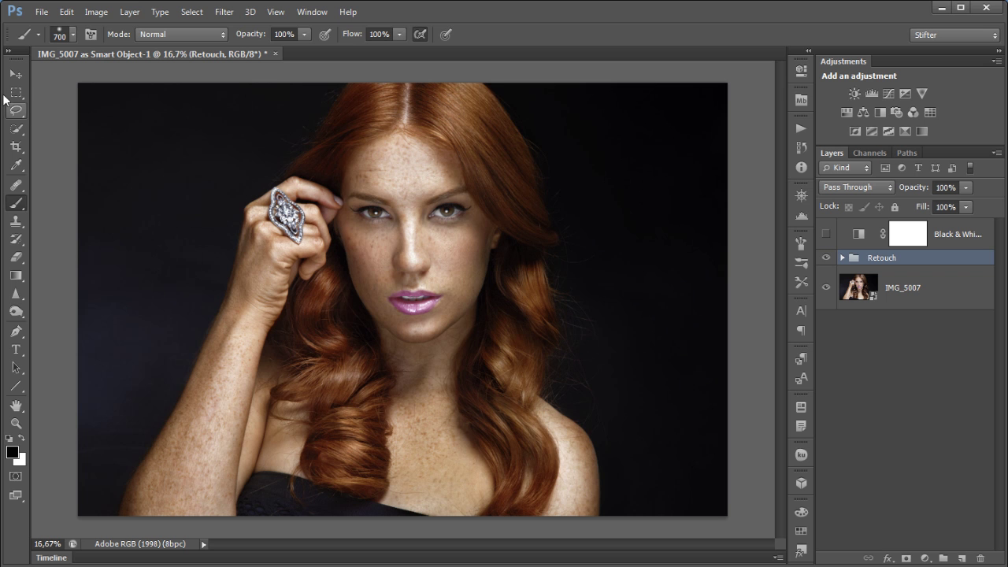
pyautogui.click(16, 92)
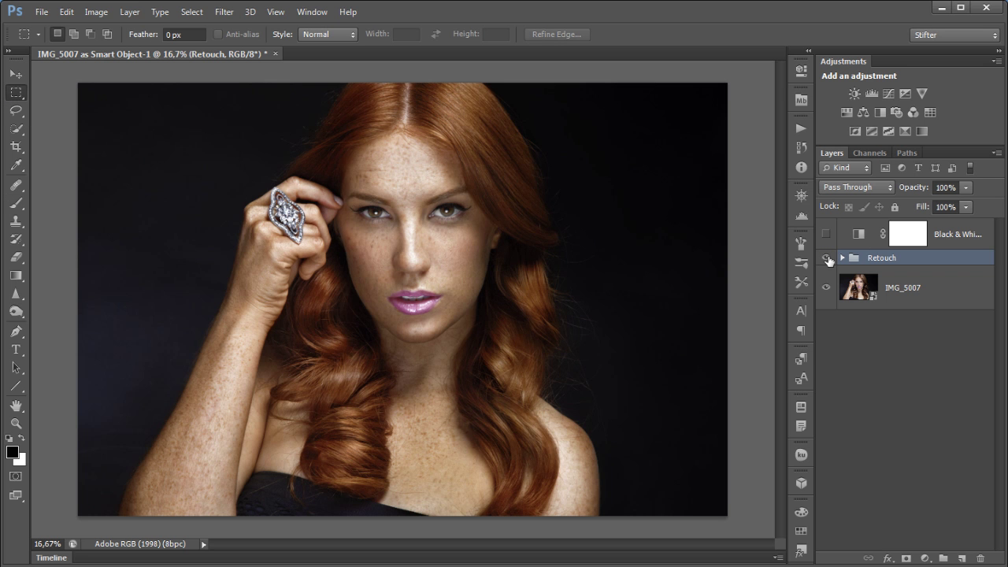
pyautogui.click(825, 259)
pyautogui.click(825, 259)
# Expand the Retouch group and hide every layer except the original IMG_5007
pyautogui.click(841, 258)
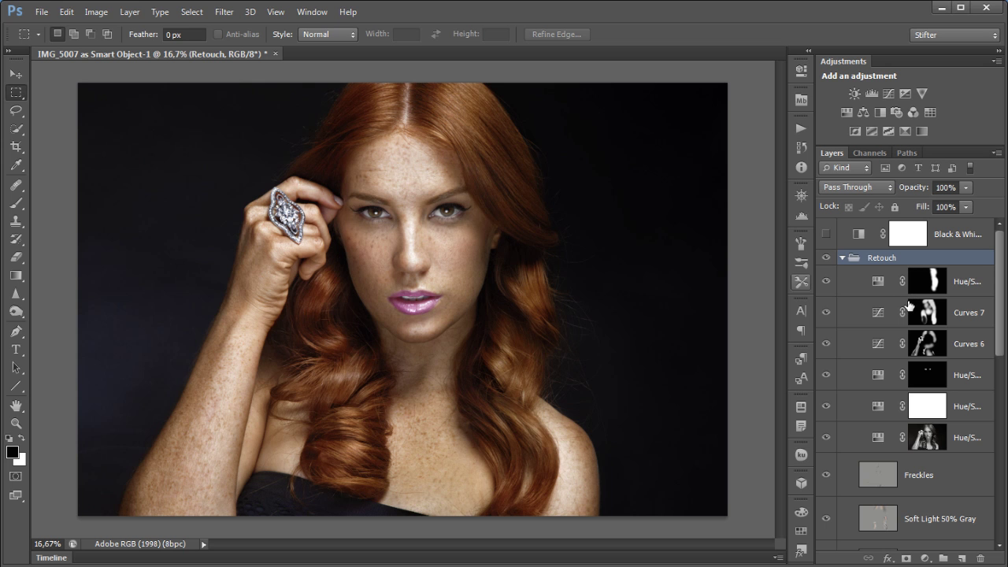
pyautogui.rightClick(827, 259)
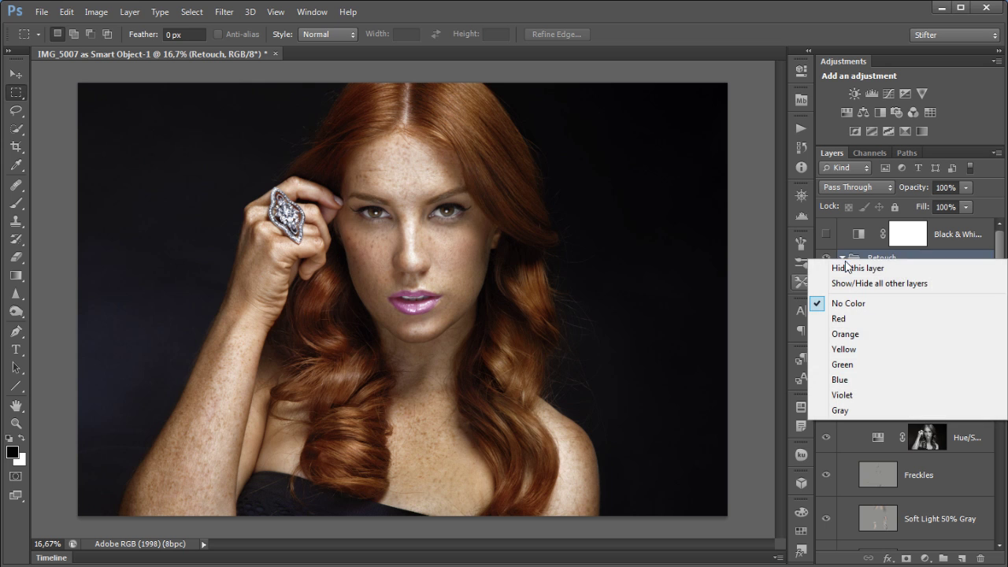
pyautogui.click(902, 288)
pyautogui.moveTo(998, 277); pyautogui.dragTo(999, 461)
pyautogui.click(929, 520)
pyautogui.click(827, 527)
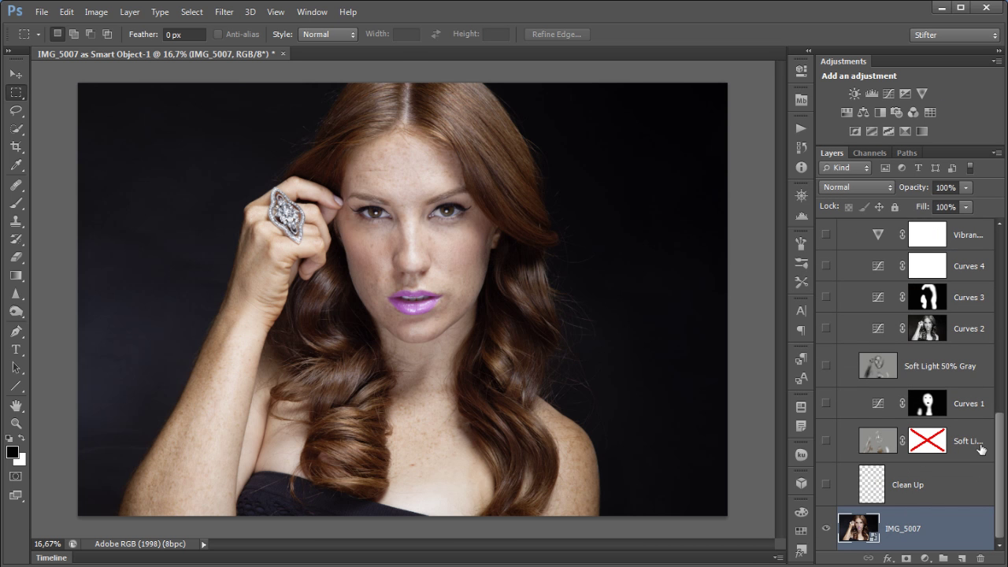
# Toggle the Clean Up layer on and off to compare its effect, leaving it visible
pyautogui.click(927, 488)
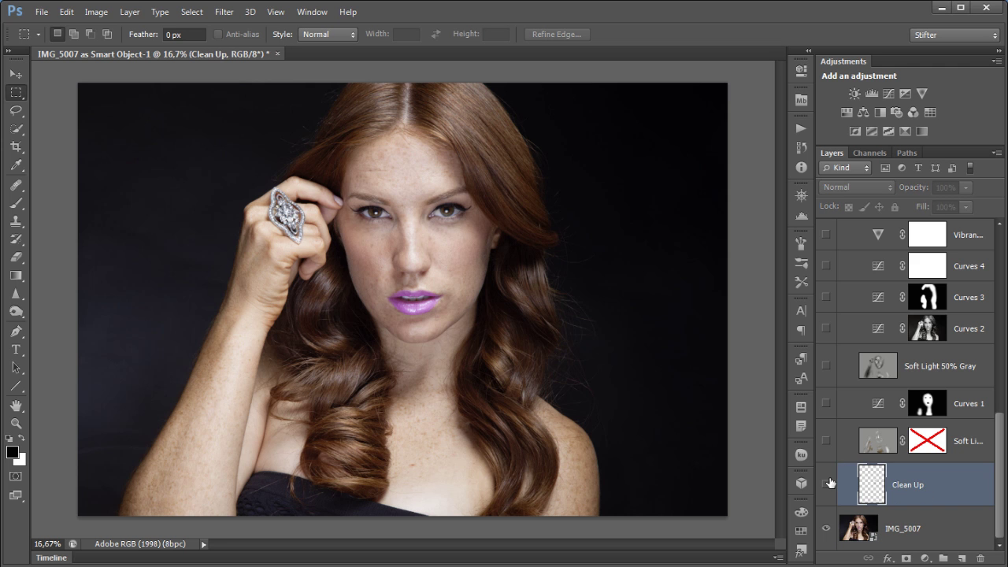
pyautogui.click(828, 482)
pyautogui.click(828, 482)
pyautogui.click(828, 482)
pyautogui.click(829, 482)
pyautogui.click(828, 481)
pyautogui.click(829, 482)
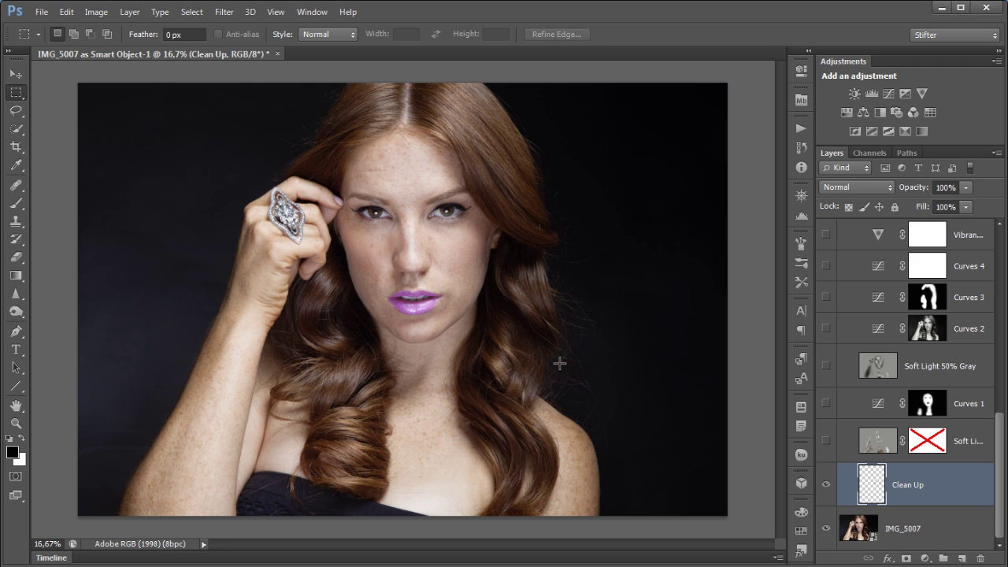
# Toggle the Soft Light 50% Gray layer above Clean Up to compare its dodging and burning, leaving it visible
pyautogui.click(965, 443)
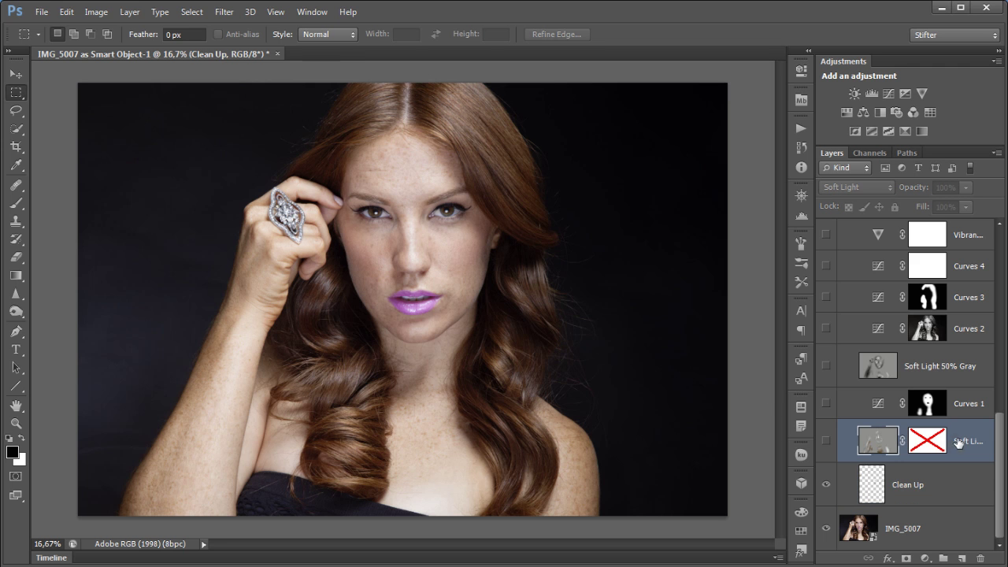
pyautogui.click(828, 443)
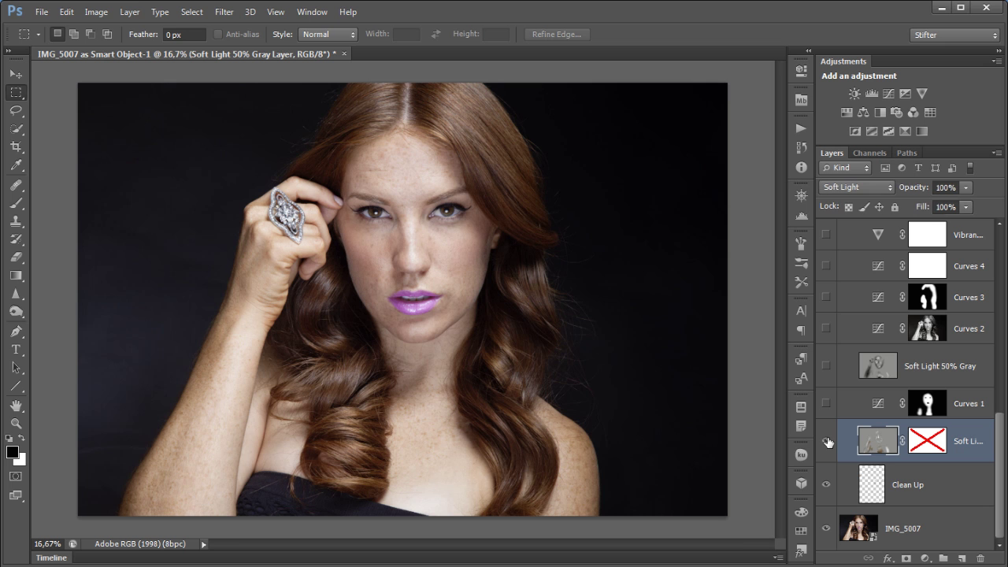
pyautogui.click(828, 442)
pyautogui.click(827, 442)
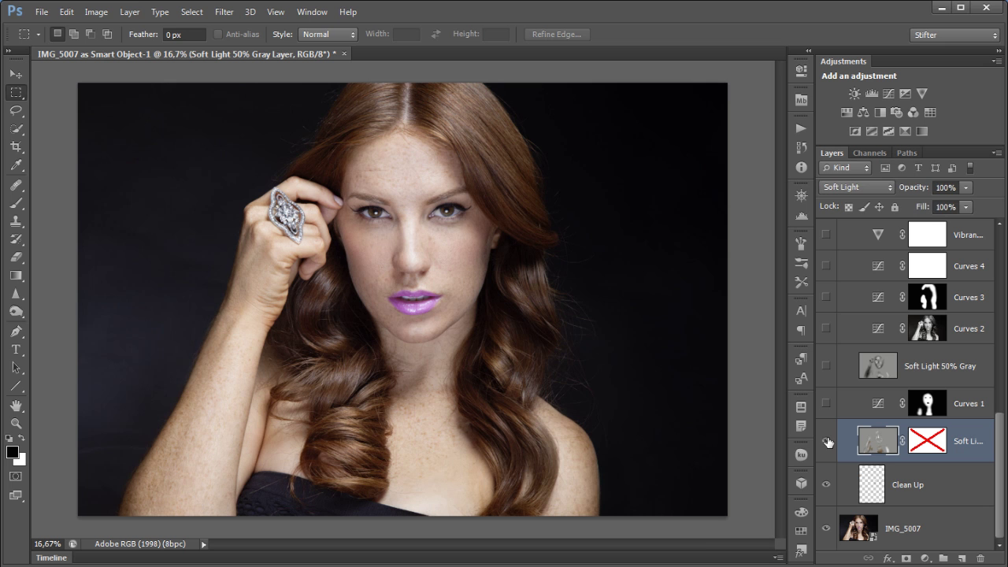
pyautogui.click(827, 442)
pyautogui.click(827, 442)
pyautogui.click(827, 442)
pyautogui.click(828, 443)
# Toggle the Curves 1 layer to compare its effect on the face, leaving it visible
pyautogui.click(826, 404)
pyautogui.click(826, 403)
pyautogui.click(826, 404)
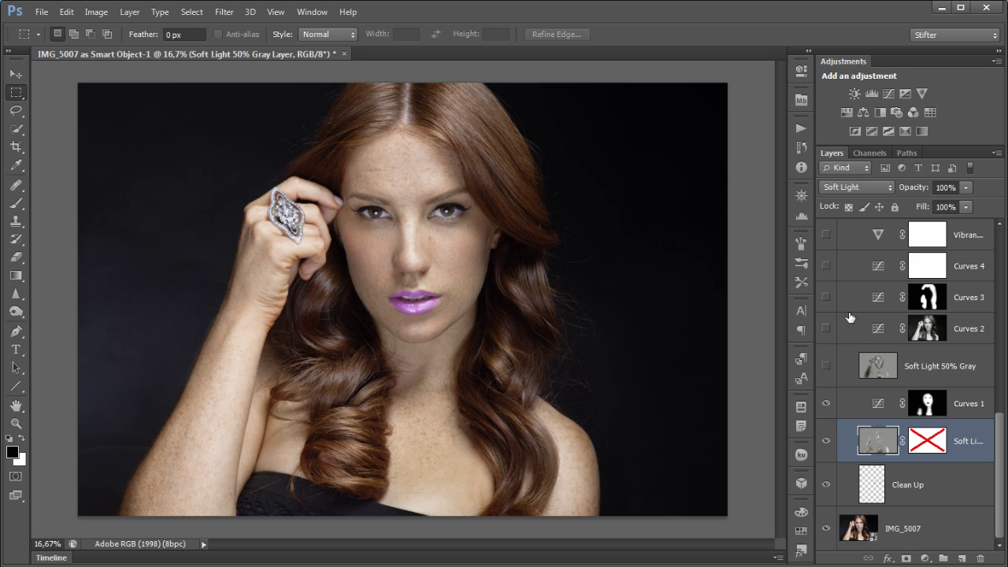
# Toggle the Soft Light 50% Gray layer above Curves 1 to compare its light shaping, leaving it visible
pyautogui.click(842, 368)
pyautogui.click(825, 368)
pyautogui.click(825, 367)
pyautogui.click(826, 368)
pyautogui.click(825, 367)
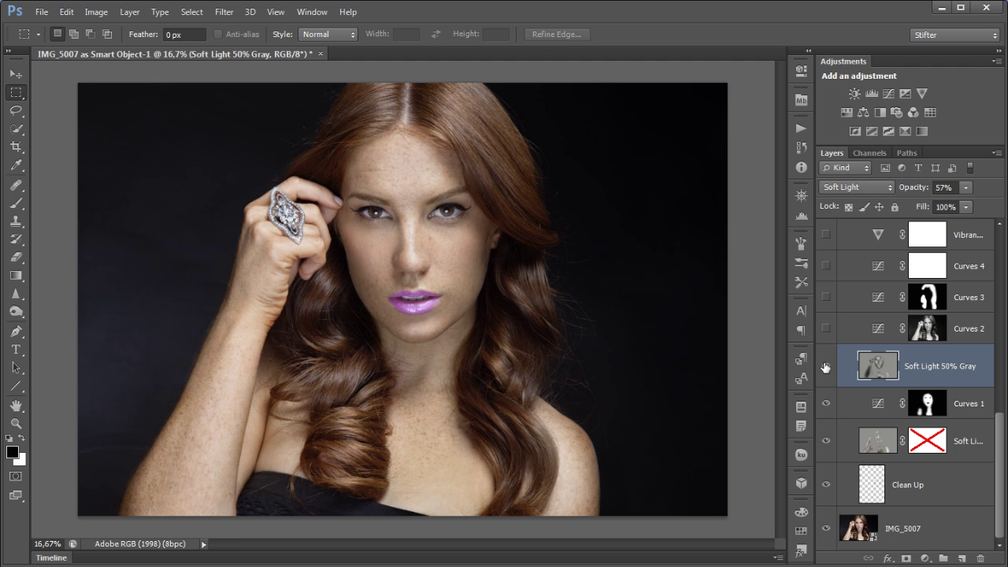
# Show the Curves 2 layer above the Soft Light 50% Gray layer and examine its RGB curve and its mask
pyautogui.click(825, 368)
pyautogui.scroll(1, 827, 368)
pyautogui.click(846, 393)
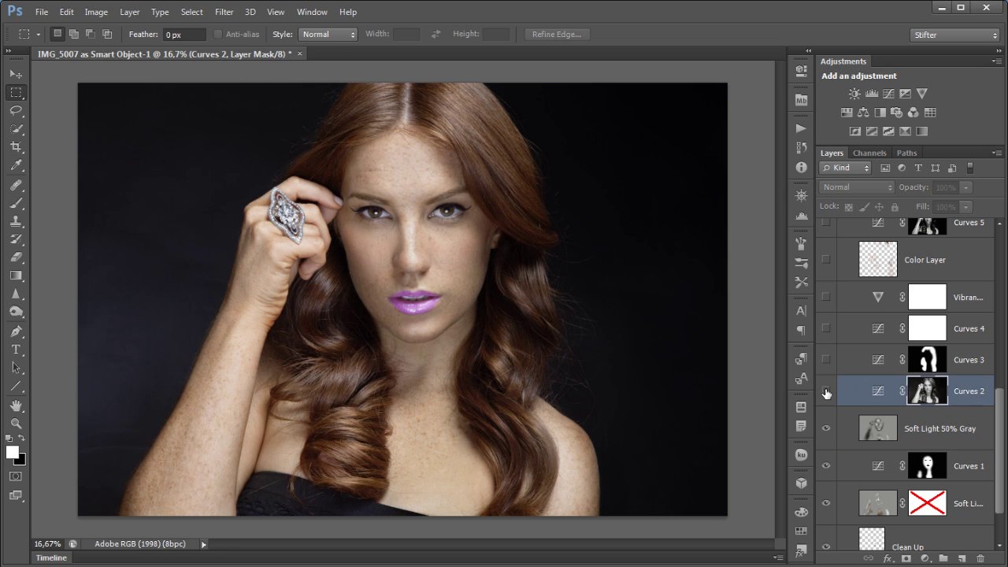
pyautogui.click(826, 393)
pyautogui.doubleClick(875, 391)
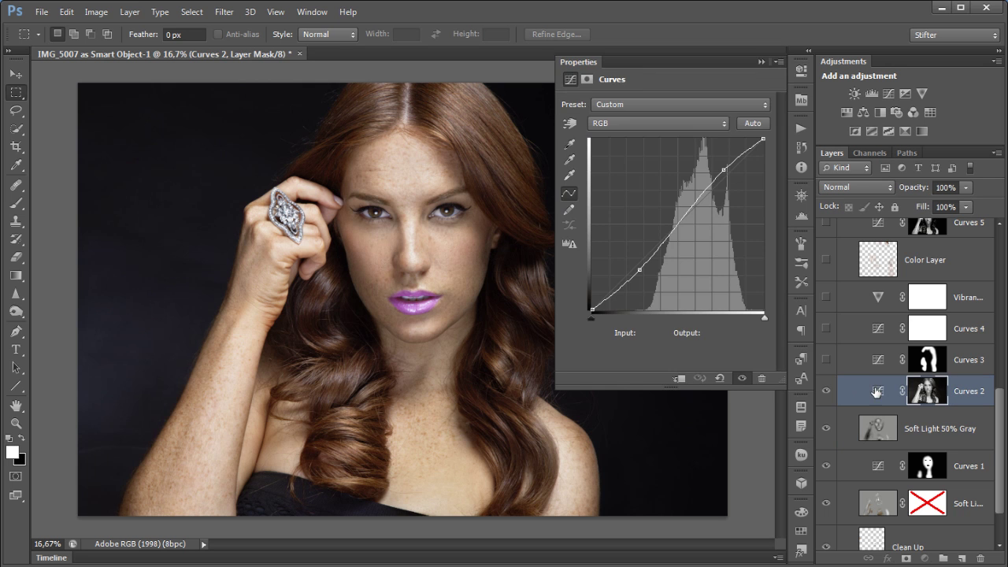
pyautogui.click(801, 71)
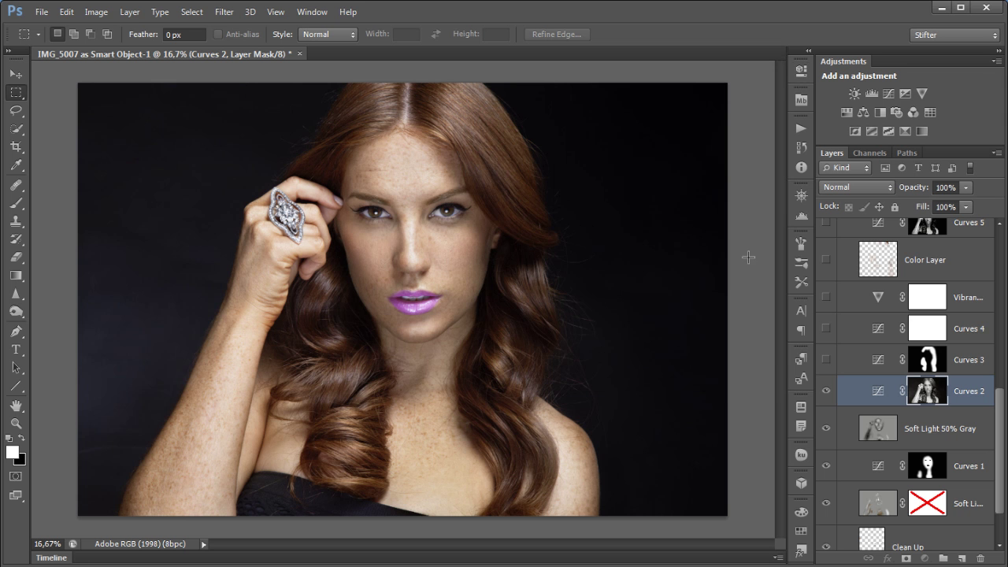
pyautogui.keyDown('alt'); pyautogui.click(935, 396); pyautogui.keyUp('alt')
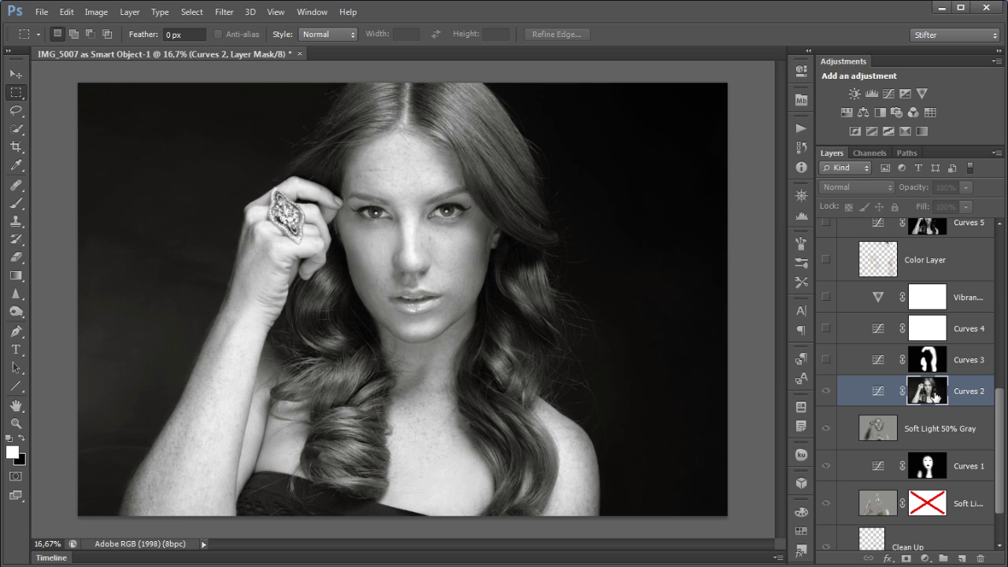
pyautogui.keyDown('alt'); pyautogui.click(935, 396); pyautogui.keyUp('alt')
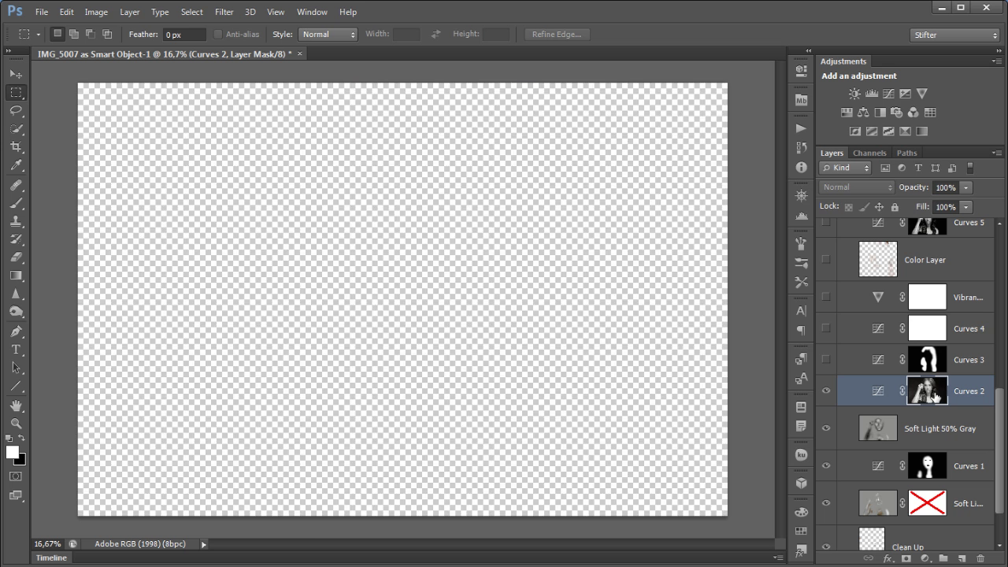
# Toggle the Curves 2 layer repeatedly to compare its effect on the portrait, leaving it visible
pyautogui.click(826, 394)
pyautogui.click(826, 393)
pyautogui.click(826, 394)
pyautogui.click(826, 393)
pyautogui.click(826, 394)
pyautogui.click(826, 394)
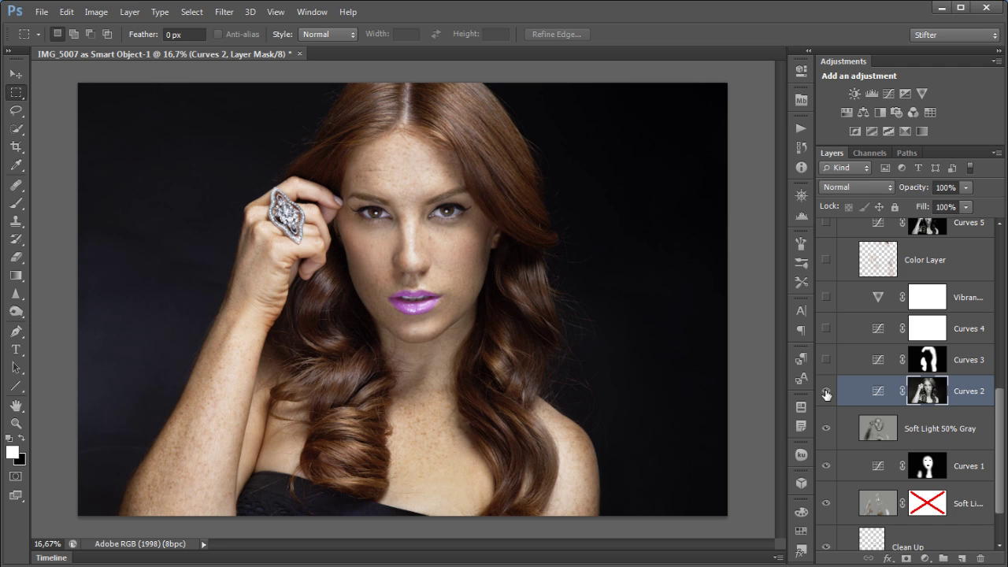
# Show the Curves 3 hair adjustment and examine its curves in the Red and Blue channels
pyautogui.click(842, 362)
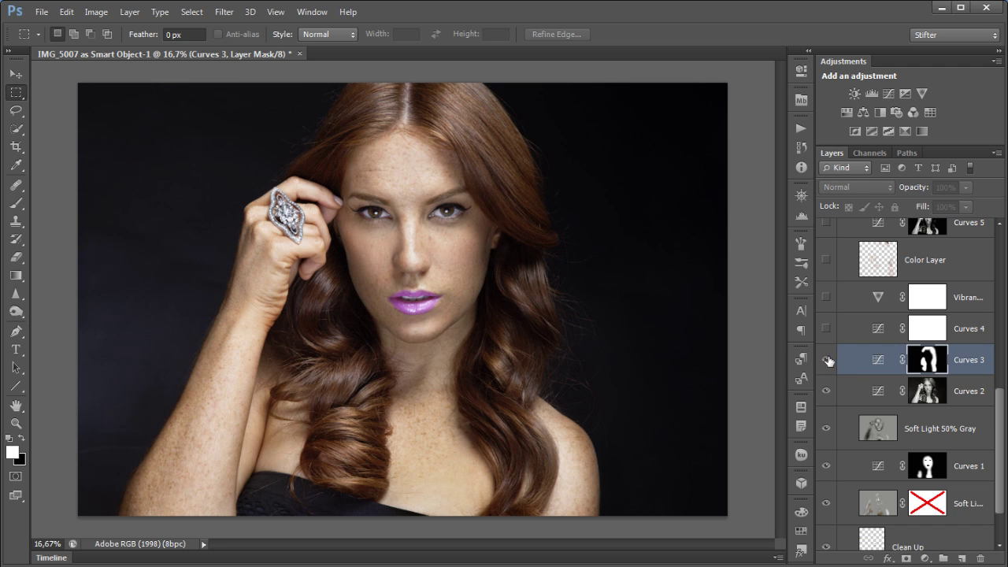
pyautogui.click(825, 360)
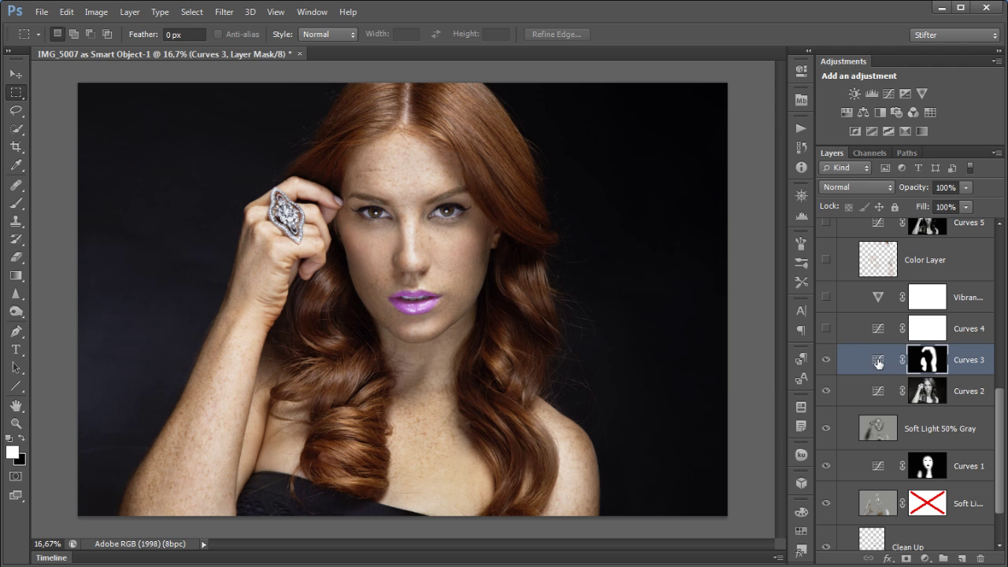
pyautogui.doubleClick(878, 362)
pyautogui.click(682, 123)
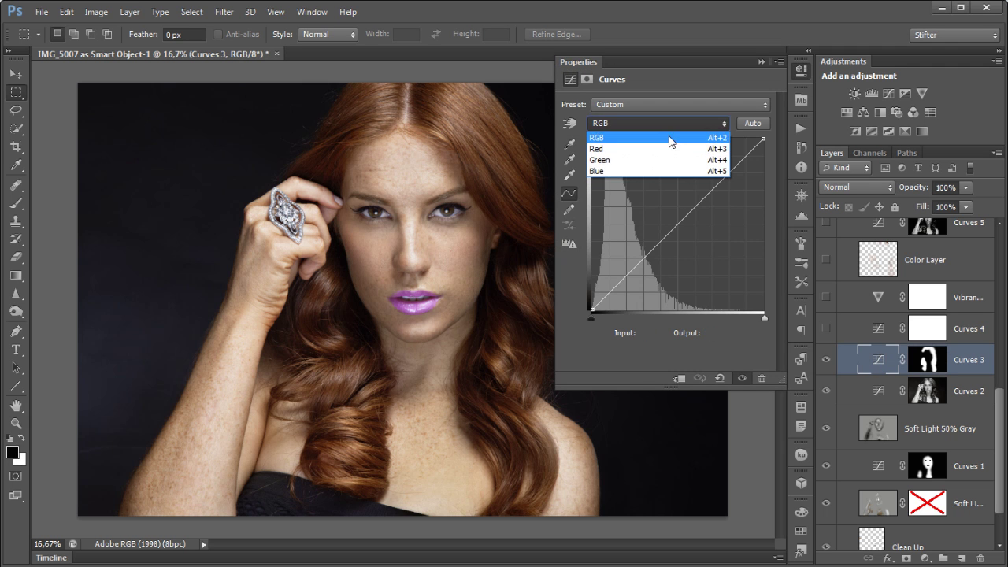
pyautogui.click(659, 149)
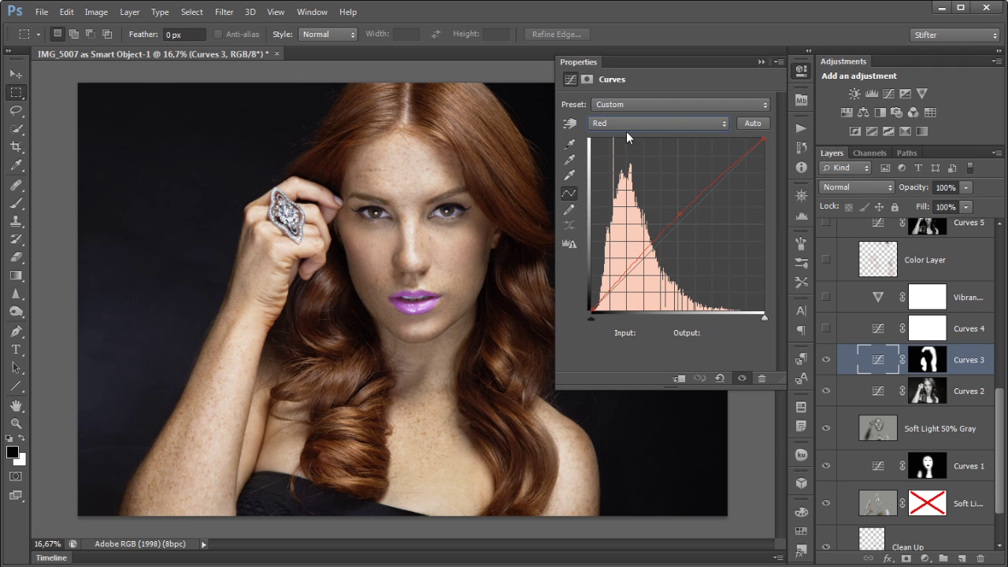
pyautogui.click(630, 124)
pyautogui.click(645, 167)
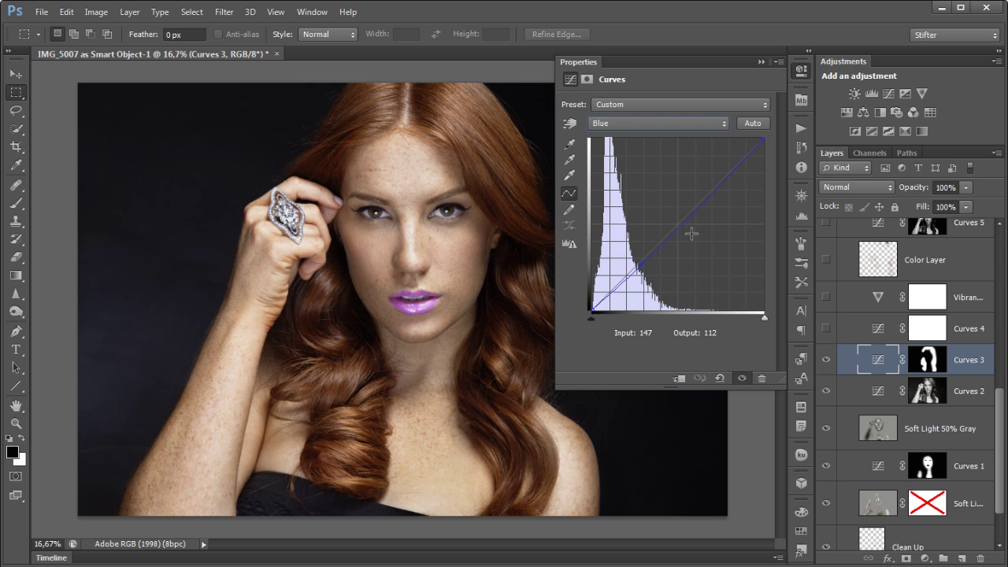
pyautogui.click(800, 73)
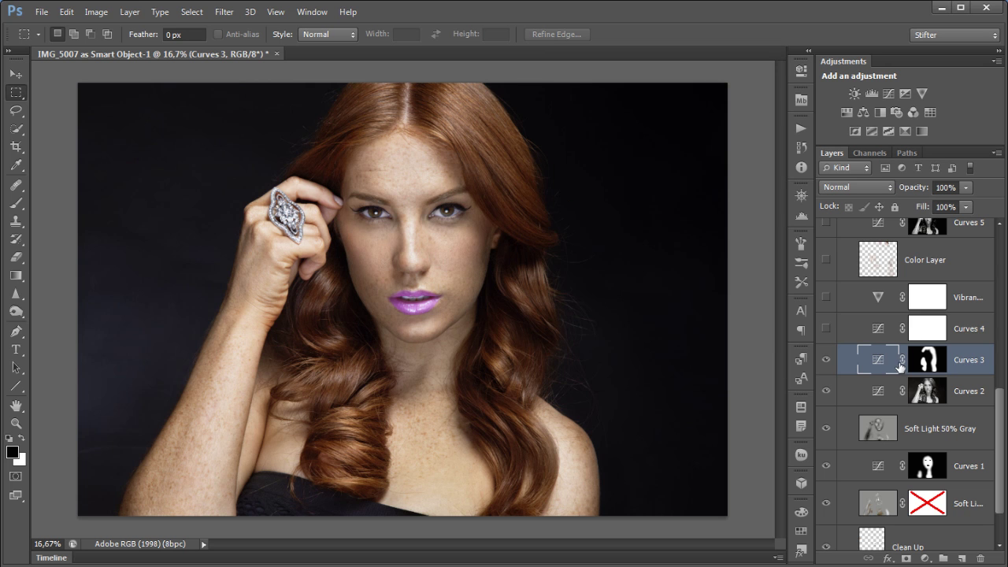
# Toggle the Curves 3 layer to compare its effect on the hair colour, leaving it visible
pyautogui.click(828, 361)
pyautogui.click(829, 362)
pyautogui.click(829, 361)
pyautogui.click(829, 361)
# Toggle the Curves 4 Luminosity layer to compare its effect, leave it visible and inspect its curve
pyautogui.click(826, 329)
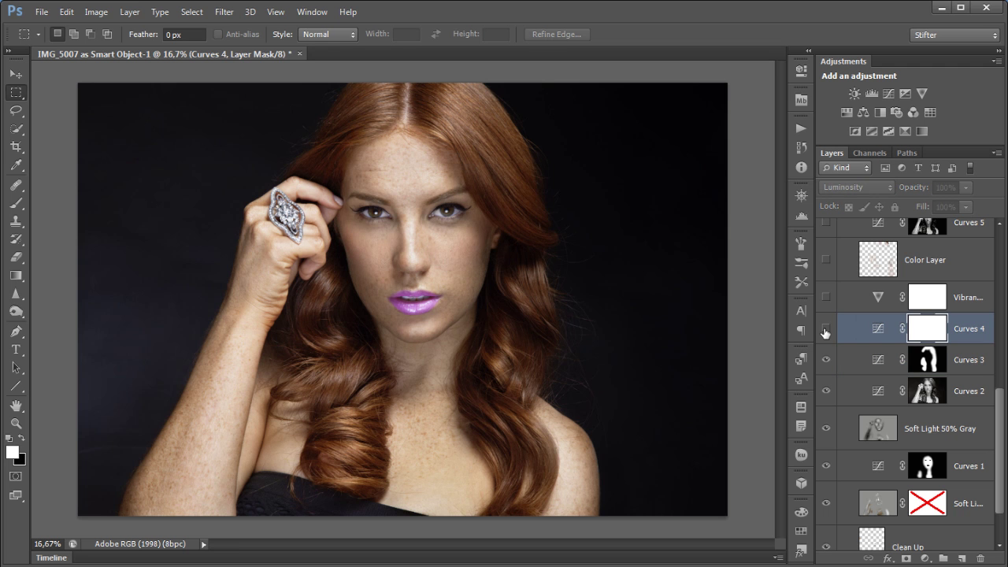
pyautogui.click(825, 329)
pyautogui.click(825, 329)
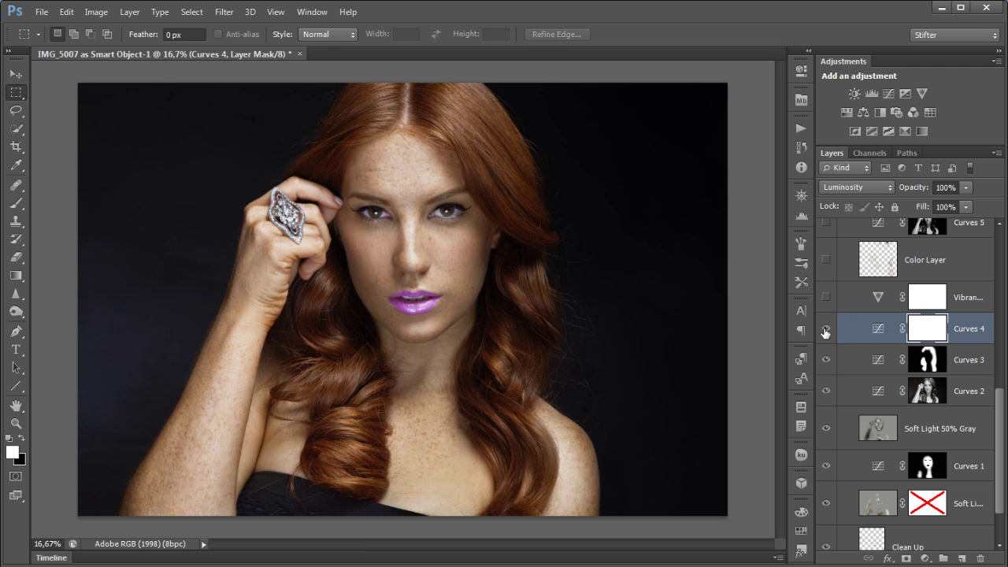
pyautogui.doubleClick(878, 329)
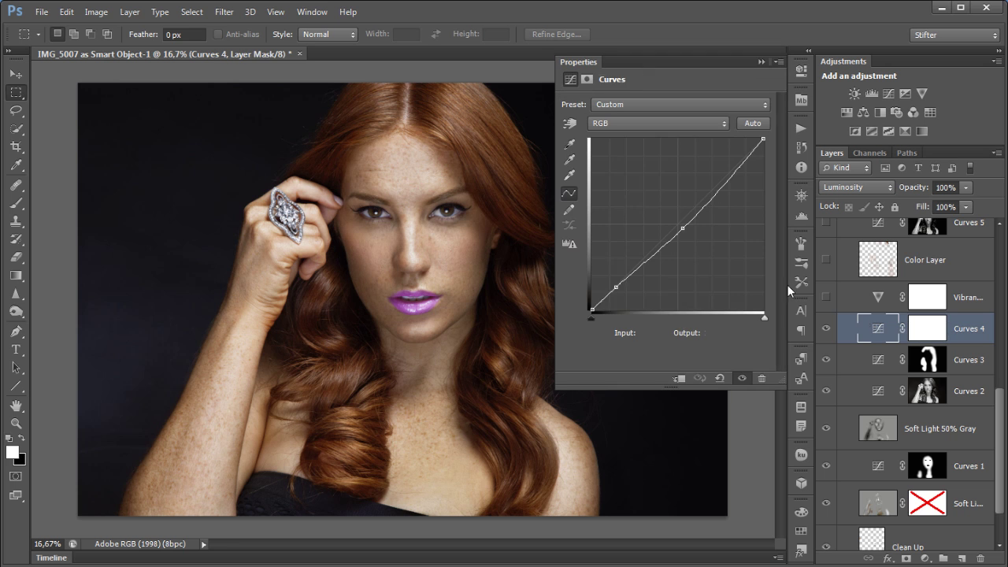
pyautogui.click(801, 70)
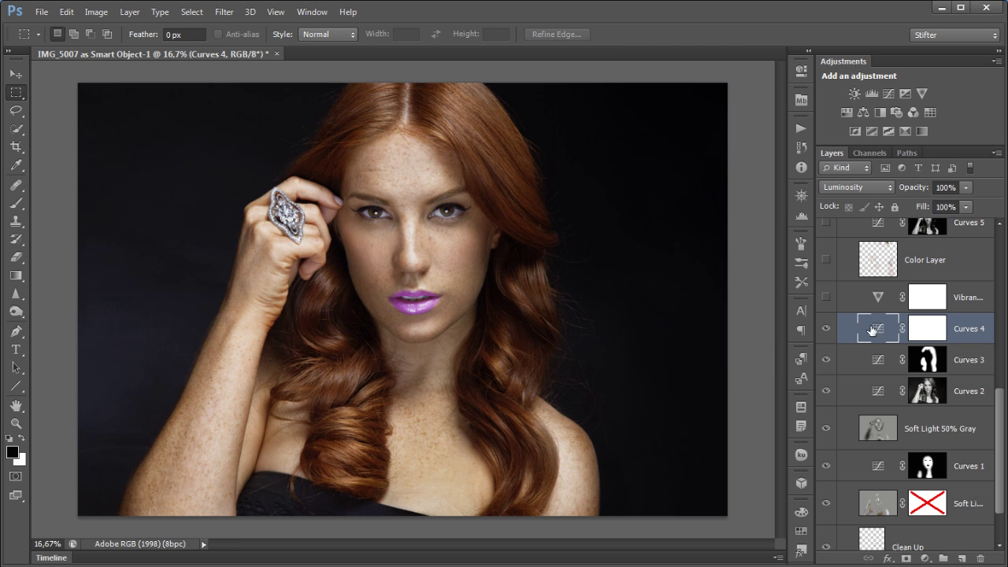
# Select the Vibrance layer above Curves 4 and toggle it to compare its effect, leaving it visible
pyautogui.click(854, 298)
pyautogui.click(824, 298)
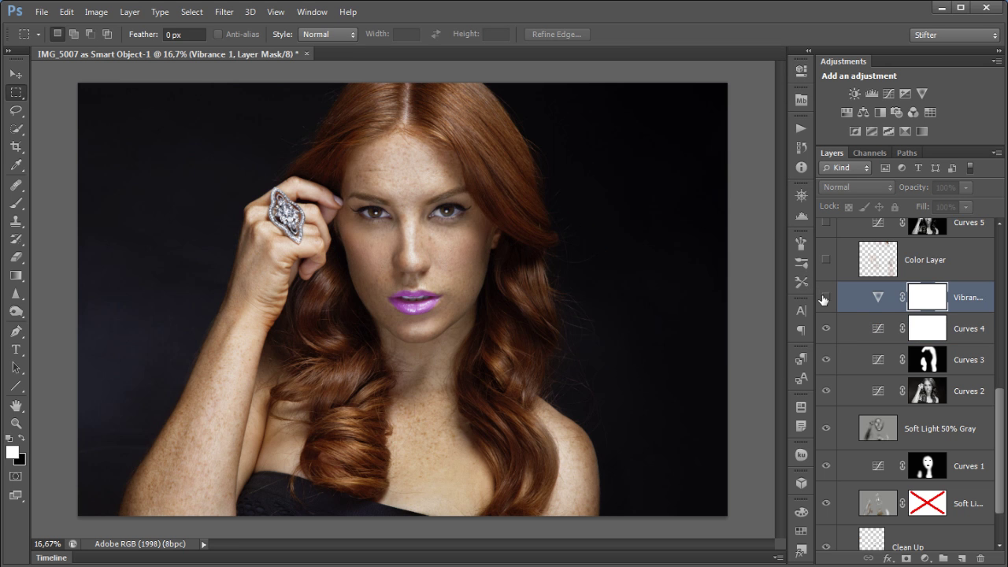
pyautogui.click(825, 298)
pyautogui.click(824, 298)
pyautogui.click(825, 297)
# Inspect the vibrance and saturation settings of the Vibrance layer above Curves 4 and compare the image with and without it
pyautogui.scroll(3, 945, 393)
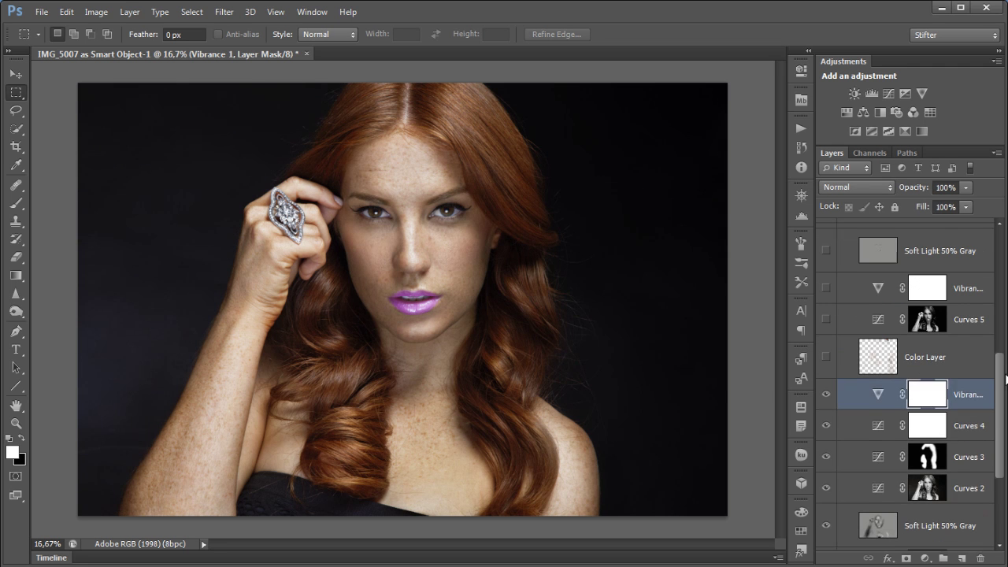
pyautogui.doubleClick(878, 400)
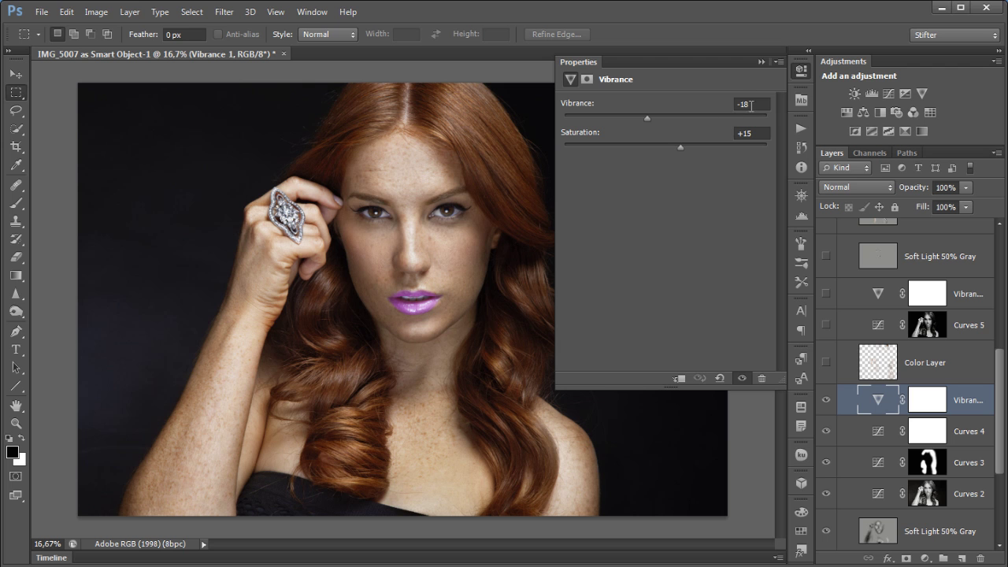
pyautogui.click(810, 66)
pyautogui.click(827, 400)
pyautogui.click(827, 400)
pyautogui.click(827, 401)
pyautogui.click(826, 401)
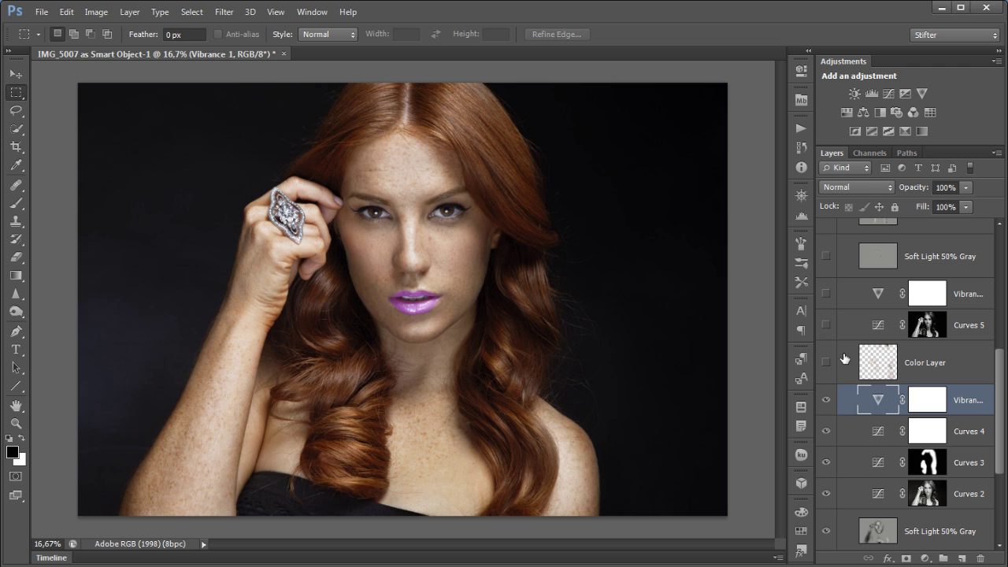
# Toggle the Color Layer on and off to compare its colour change, leaving it visible
pyautogui.click(873, 363)
pyautogui.click(827, 361)
pyautogui.click(826, 361)
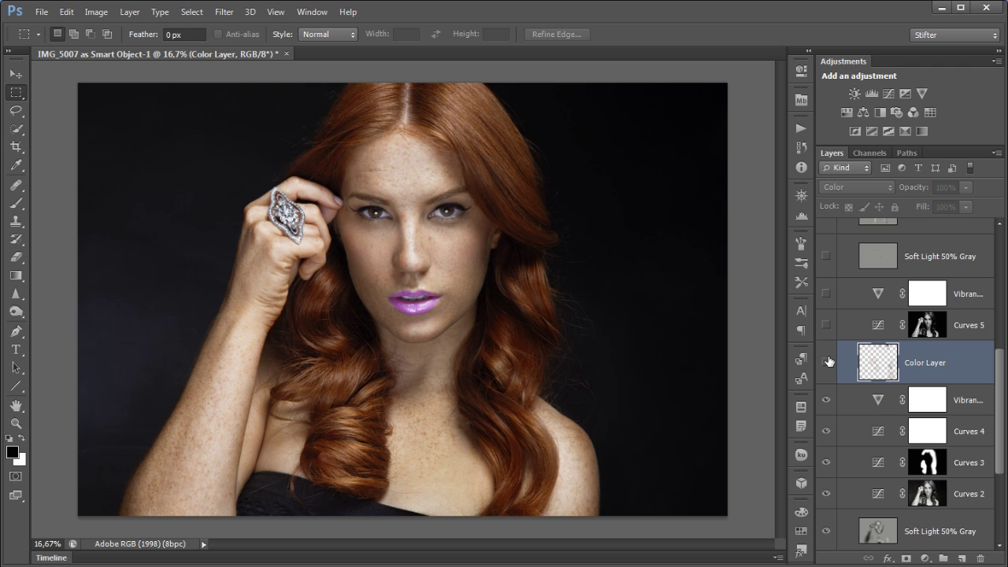
pyautogui.click(826, 361)
pyautogui.click(826, 360)
pyautogui.click(827, 361)
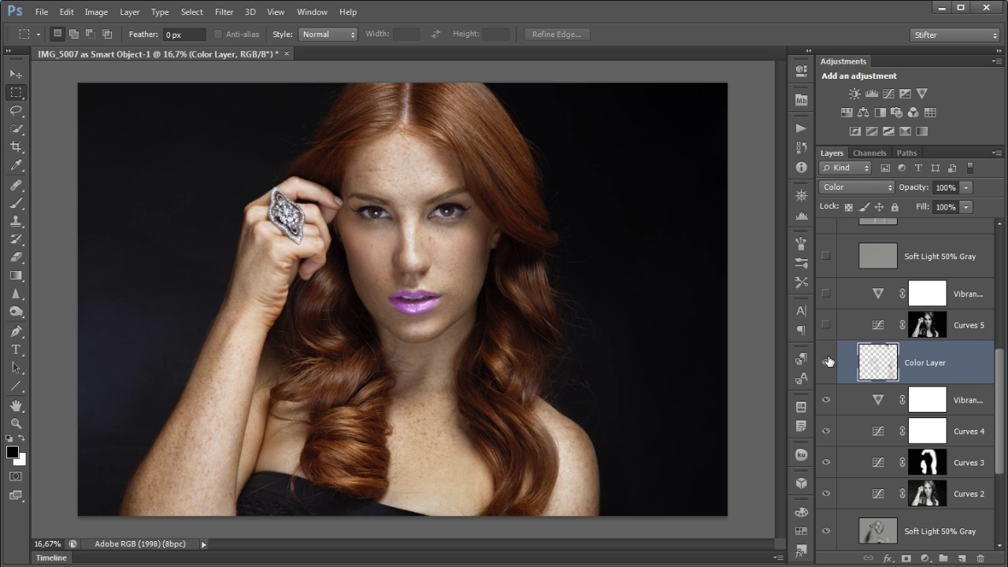
pyautogui.click(827, 361)
pyautogui.click(827, 361)
# Show the Curves 5 layer, inspect its curve and compare the image with and without it, leaving it visible
pyautogui.click(964, 325)
pyautogui.click(827, 324)
pyautogui.doubleClick(879, 325)
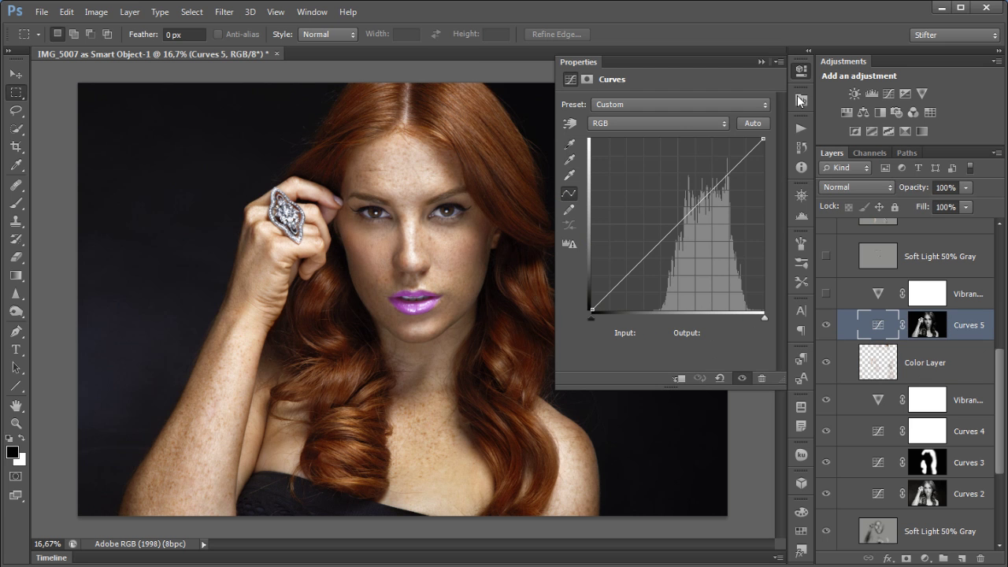
pyautogui.click(802, 71)
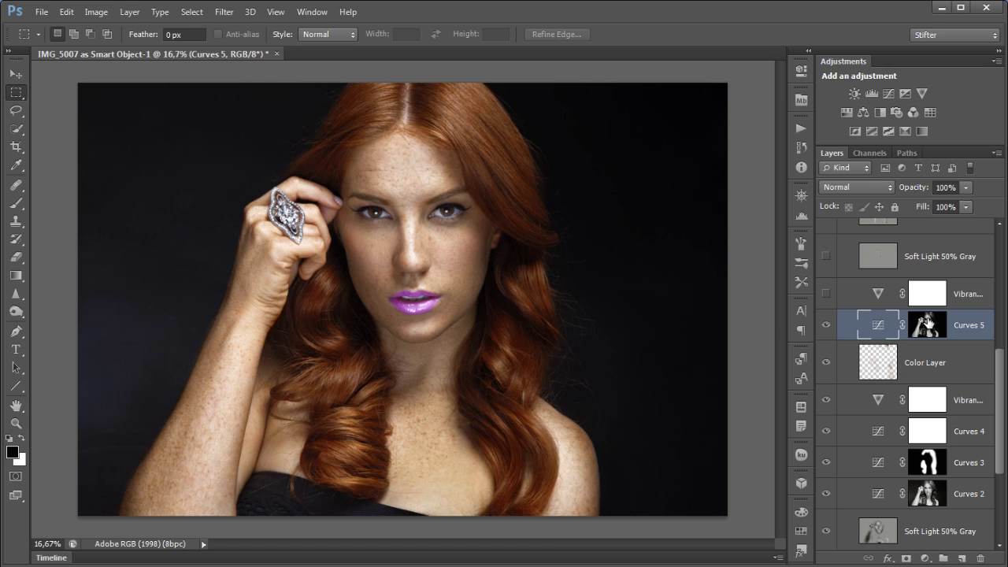
pyautogui.click(827, 325)
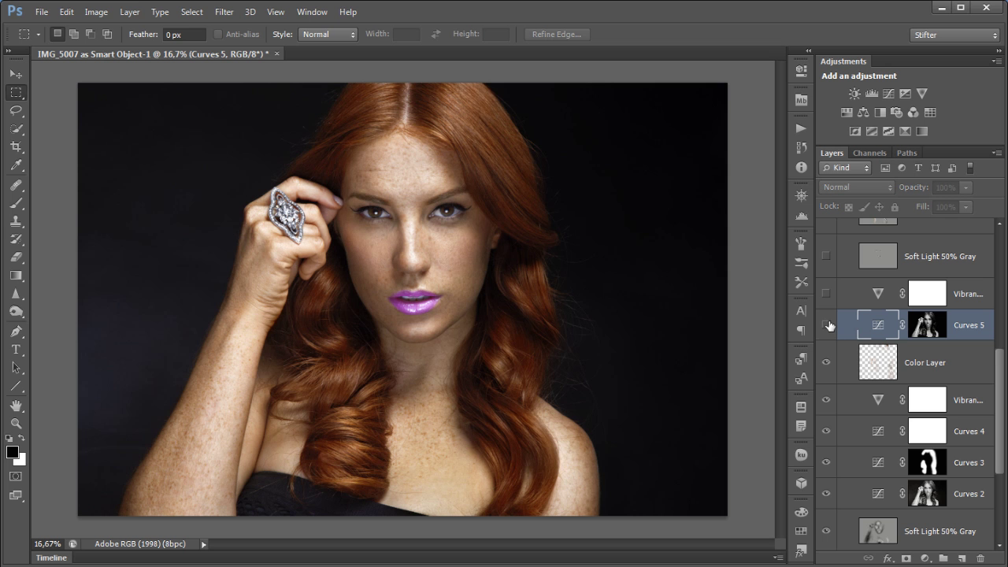
pyautogui.click(827, 325)
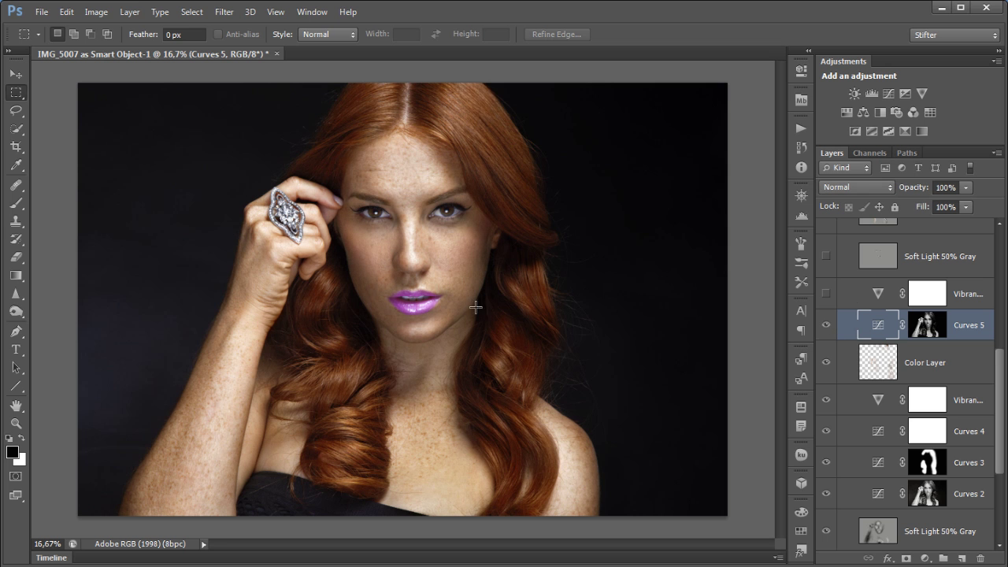
# Show the Vibrance 2 layer above Curves 5 and inspect its vibrance and saturation settings
pyautogui.click(840, 293)
pyautogui.click(827, 293)
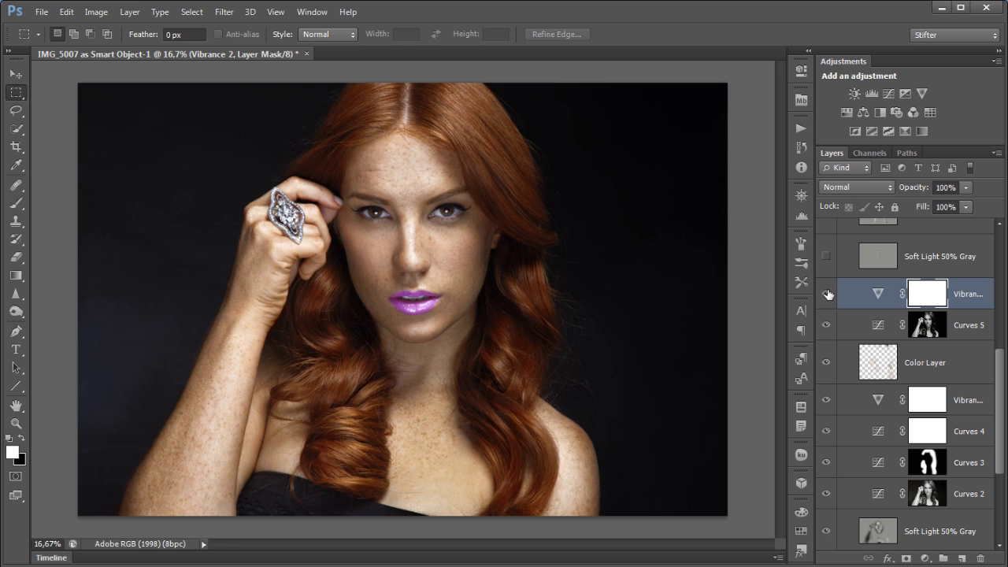
pyautogui.doubleClick(872, 293)
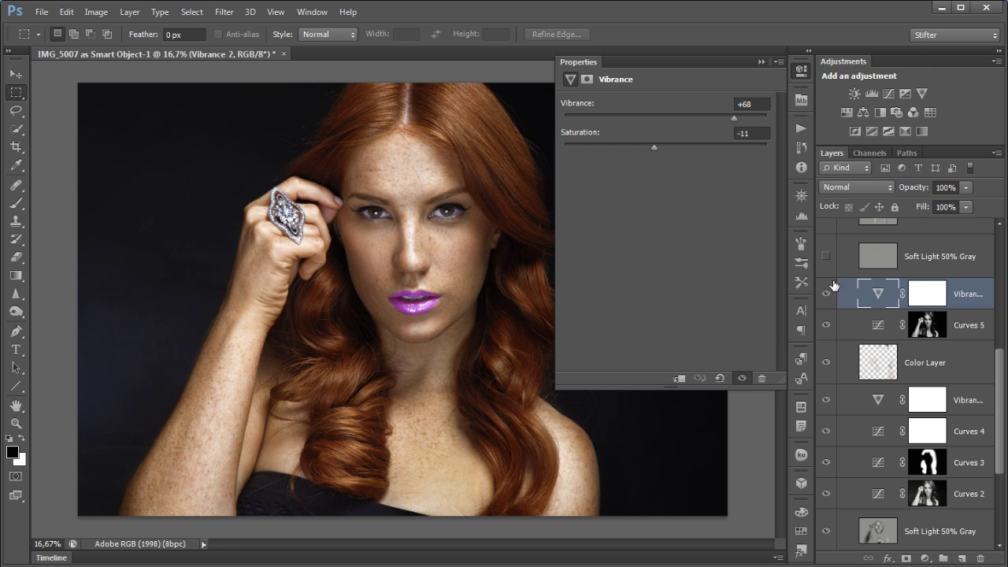
pyautogui.click(804, 74)
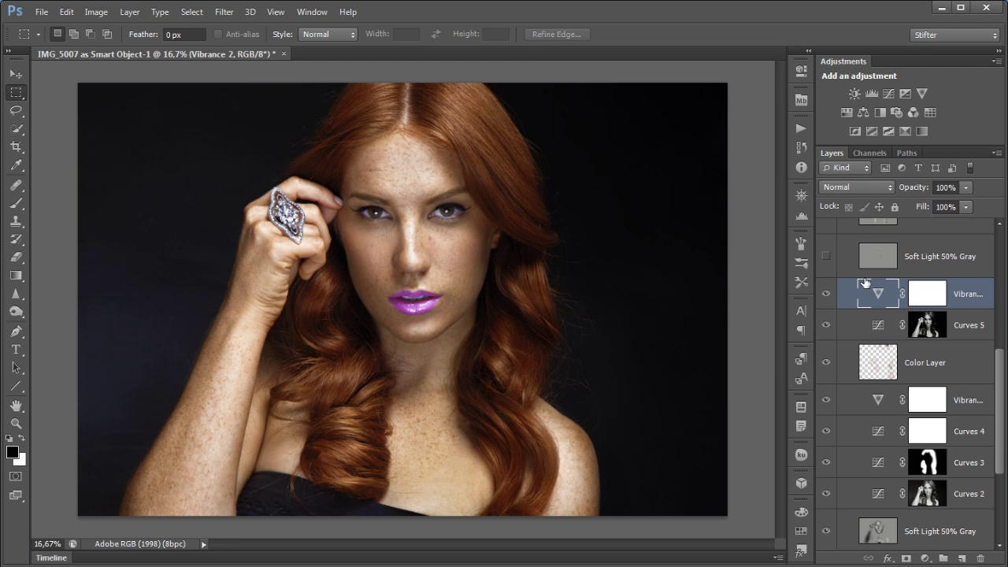
# Toggle the Soft Light 50% Gray layer directly above Vibrance 2 to compare its effect, leaving it visible
pyautogui.scroll(5, 867, 354)
pyautogui.click(848, 409)
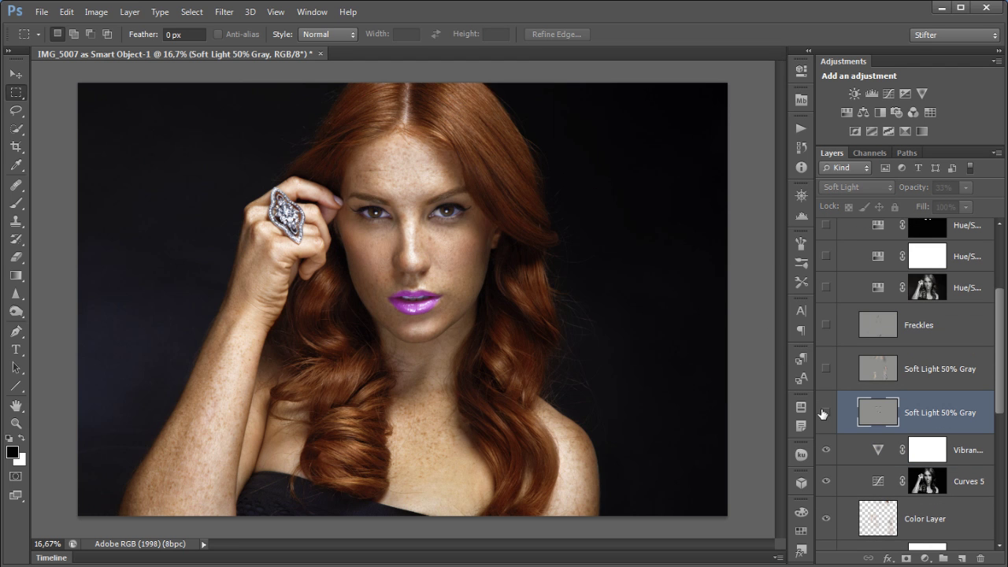
pyautogui.click(825, 412)
pyautogui.click(825, 411)
pyautogui.click(825, 412)
pyautogui.click(825, 412)
pyautogui.click(825, 412)
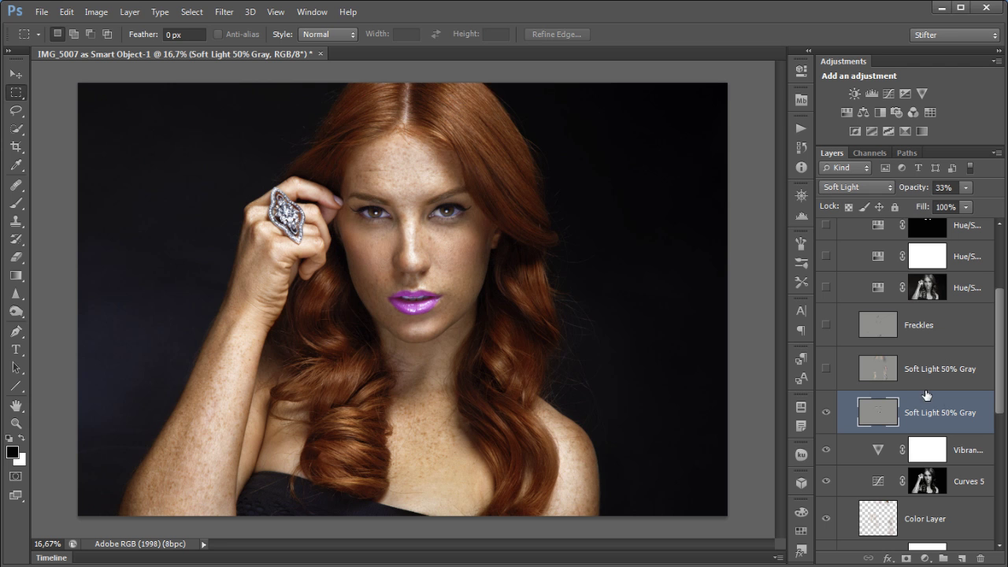
# Toggle the Soft Light 50% Gray layer directly below Freckles to compare its dodging and burning, leaving it visible
pyautogui.click(947, 372)
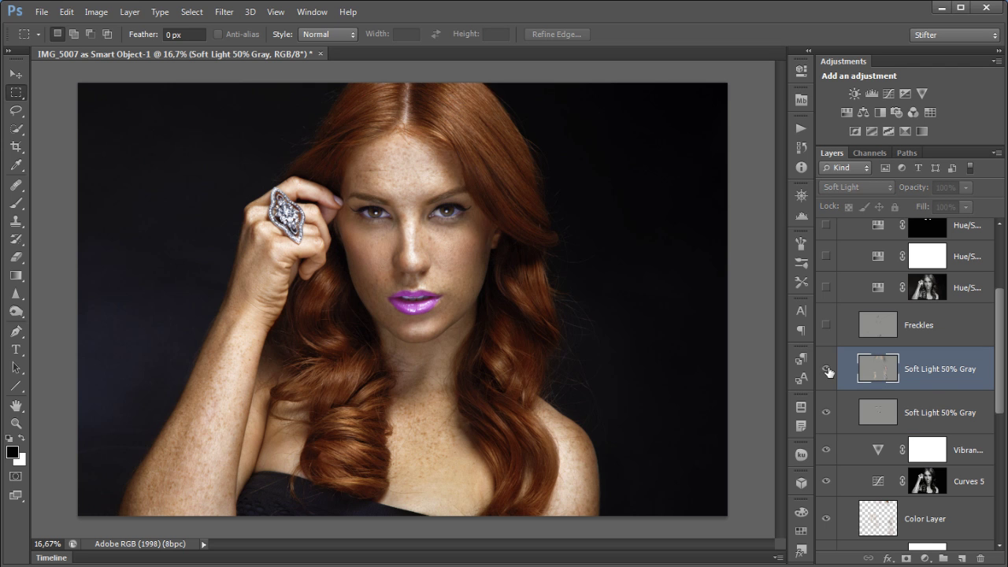
pyautogui.click(826, 368)
pyautogui.click(826, 369)
pyautogui.click(826, 369)
pyautogui.click(826, 368)
pyautogui.click(826, 368)
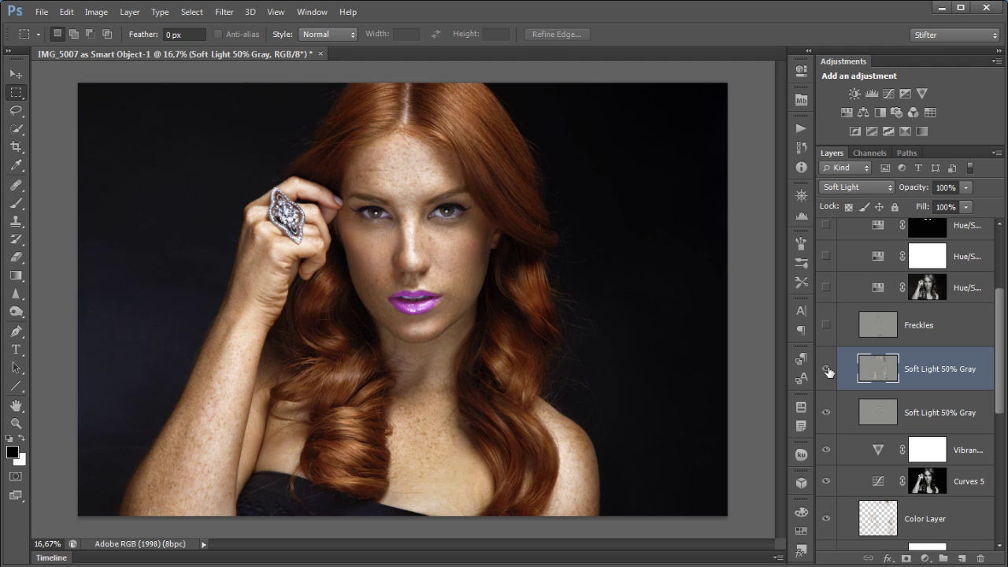
# Toggle the Freckles layer on and off to compare its effect on the skin, leaving it visible
pyautogui.scroll(3, 942, 386)
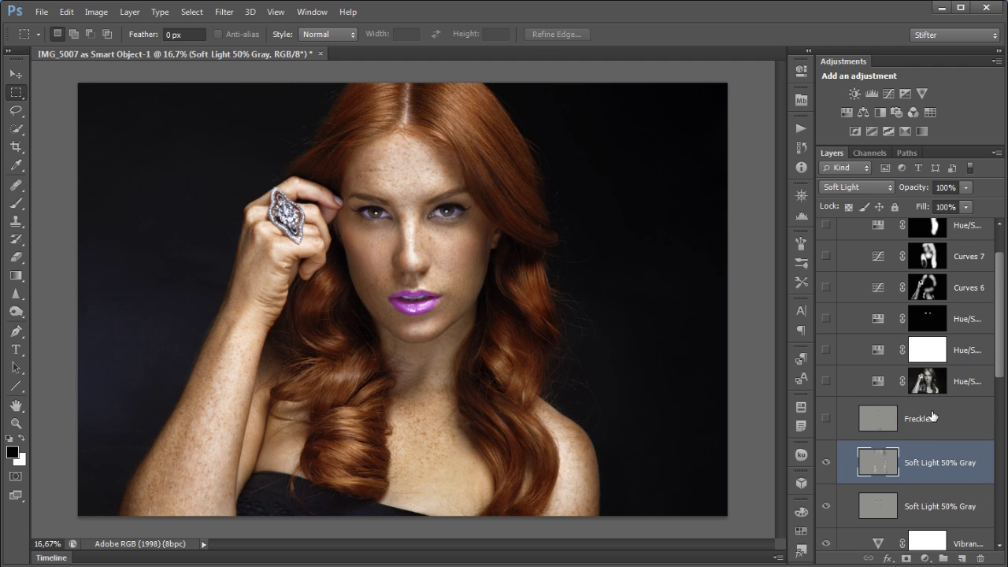
pyautogui.click(866, 418)
pyautogui.click(826, 418)
pyautogui.click(826, 418)
pyautogui.click(826, 419)
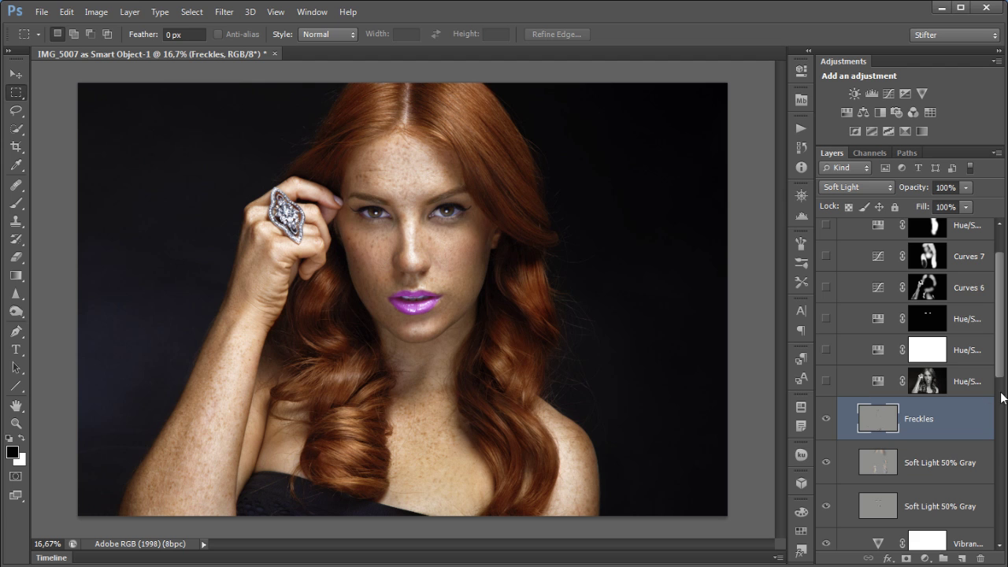
# Show the Hue/Saturation 1 layer directly above Freckles and toggle it to compare its effect, leaving it visible
pyautogui.scroll(1, 1004, 358)
pyautogui.click(867, 426)
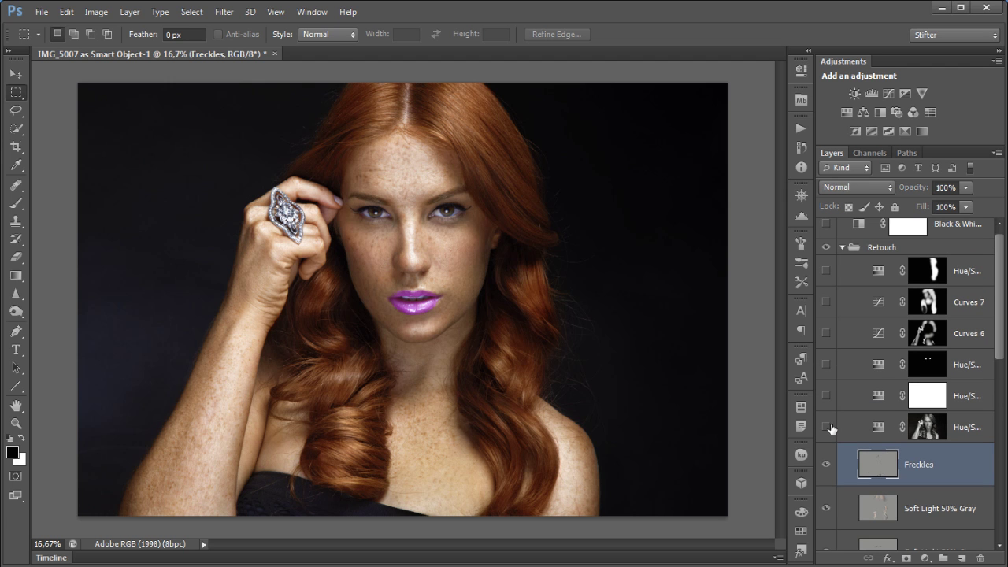
pyautogui.click(825, 427)
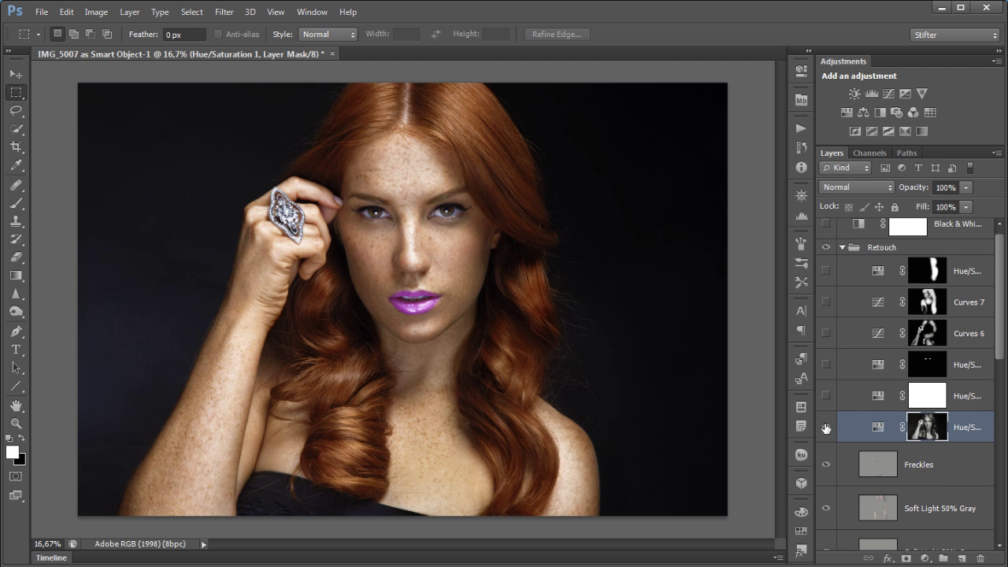
pyautogui.click(826, 428)
pyautogui.click(826, 428)
# Show the Hue/Saturation 2 layer, toggling it to compare the lip colour, and show the Hue/Saturation 3 layer masked to the eyes
pyautogui.click(844, 398)
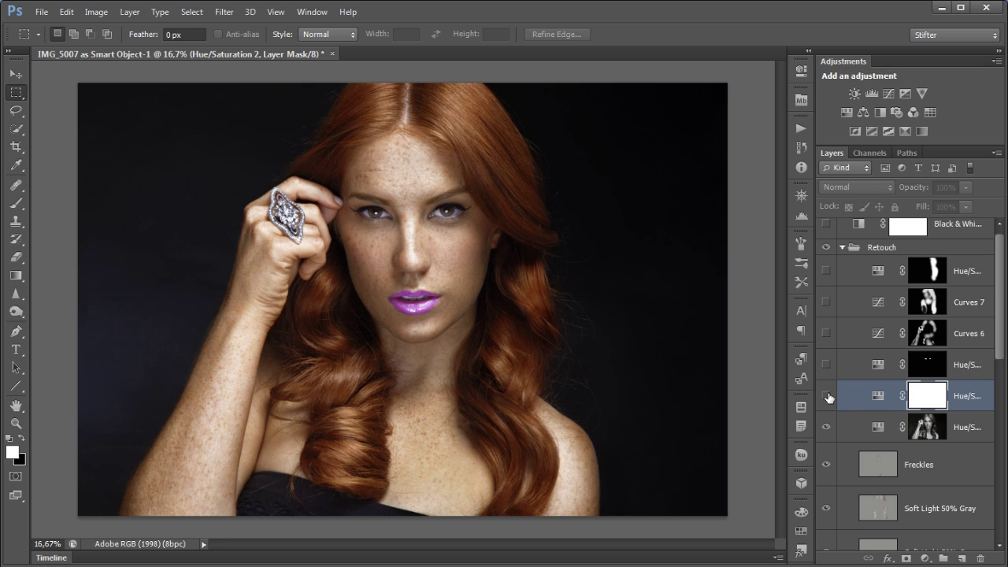
pyautogui.click(826, 396)
pyautogui.click(826, 396)
pyautogui.click(826, 396)
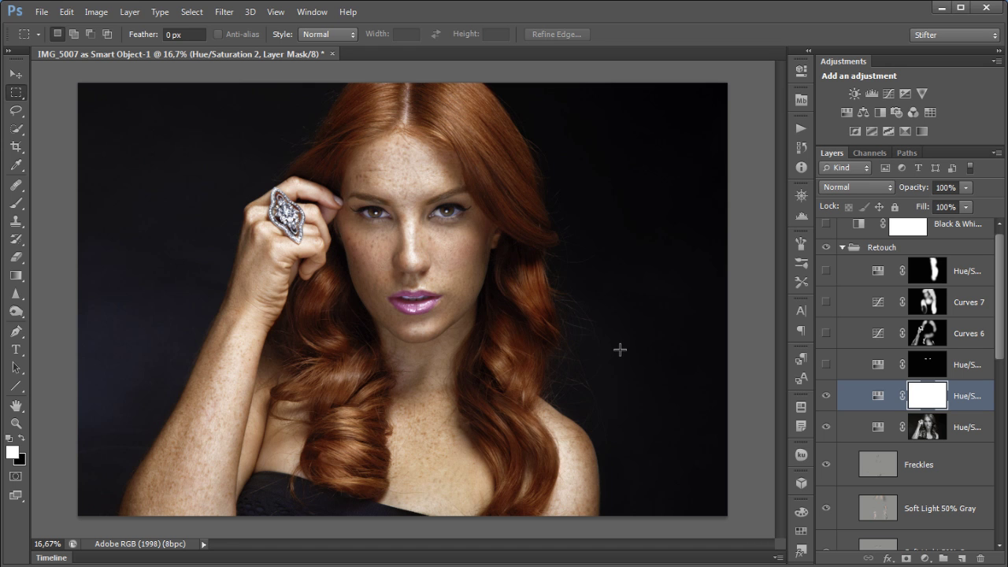
pyautogui.click(859, 367)
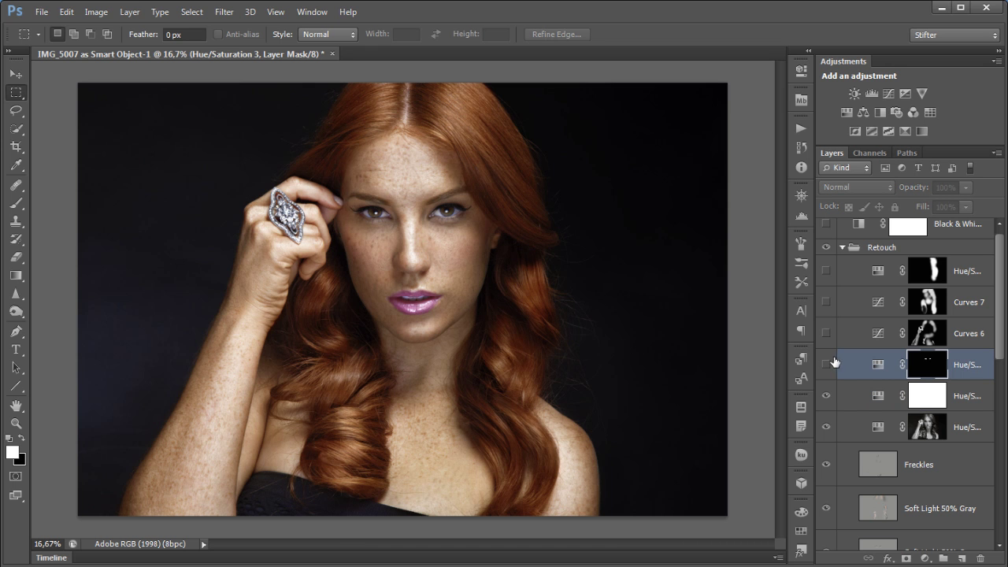
pyautogui.click(826, 366)
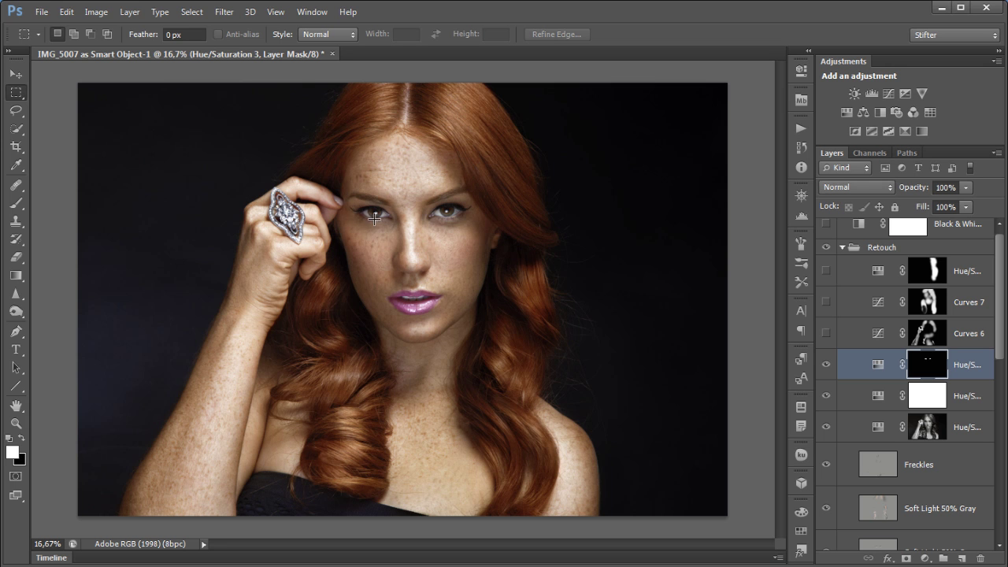
# Show the Curves 6 layer and toggle it repeatedly to compare its effect on the portrait, leaving it visible
pyautogui.click(841, 333)
pyautogui.click(825, 333)
pyautogui.click(825, 333)
pyautogui.click(825, 333)
pyautogui.click(825, 333)
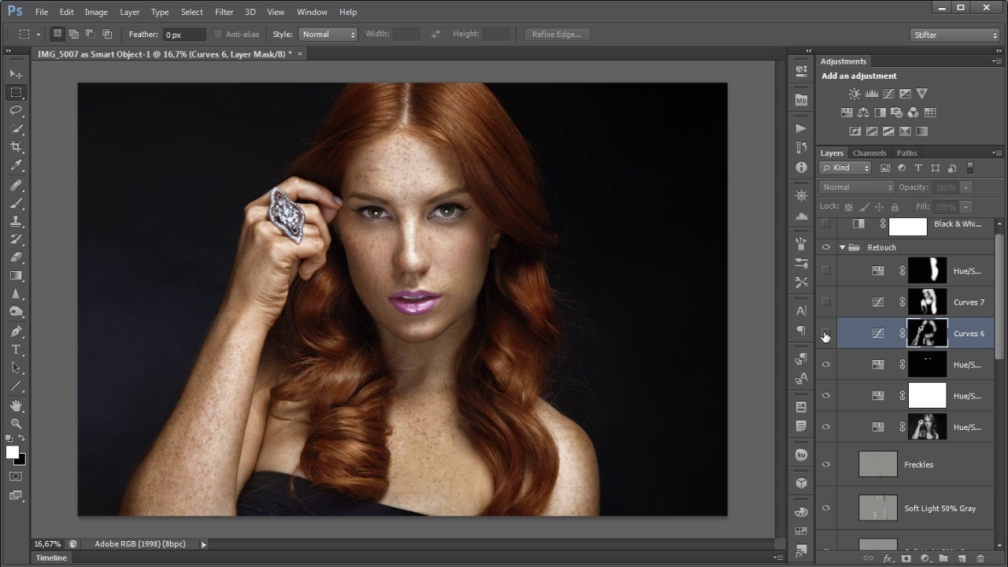
pyautogui.click(825, 333)
pyautogui.click(825, 333)
pyautogui.click(825, 333)
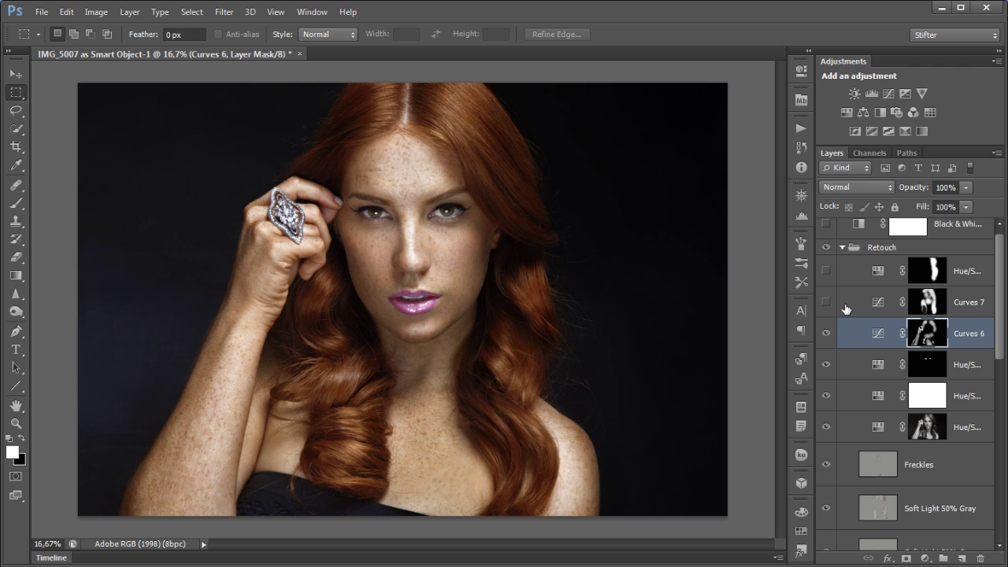
pyautogui.click(827, 335)
pyautogui.click(827, 335)
# Show the Curves 7 layer and toggle it to compare its effect, leaving it visible
pyautogui.click(852, 301)
pyautogui.click(826, 302)
pyautogui.click(826, 301)
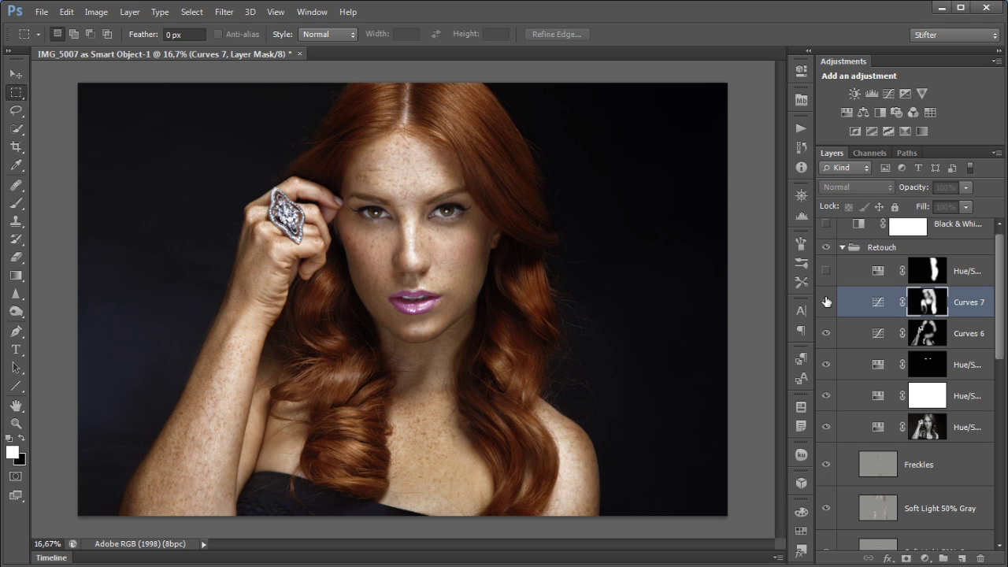
pyautogui.click(826, 302)
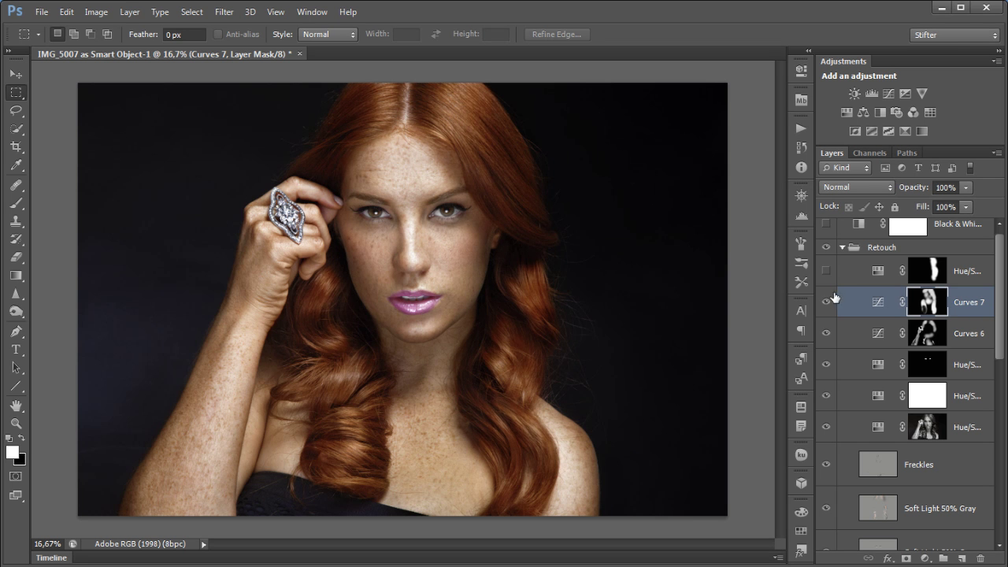
# Show the Hue/Saturation 4 layer at the top of the Retouch group, compare its effect, and set its opacity to 50%
pyautogui.click(836, 272)
pyautogui.click(826, 272)
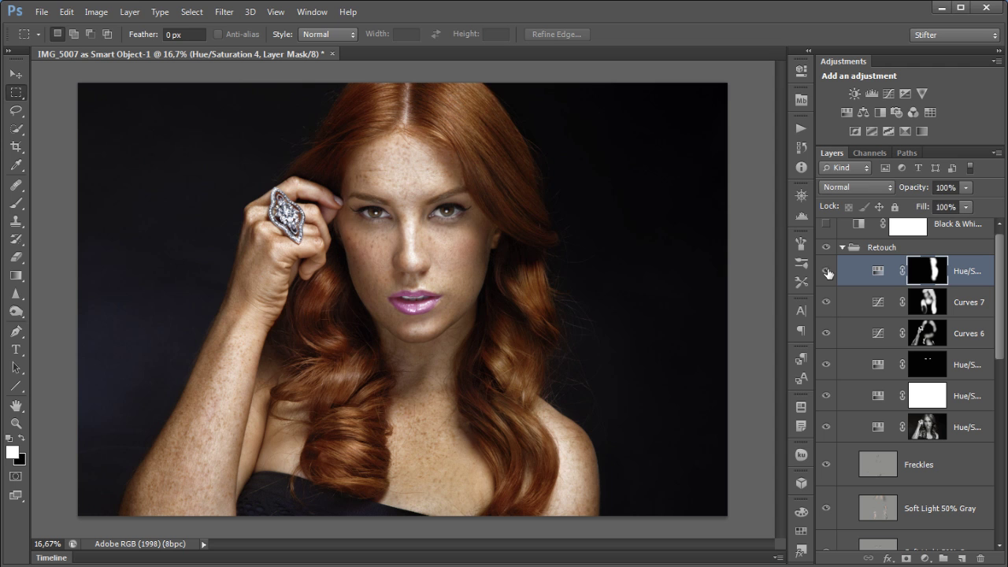
pyautogui.click(827, 272)
pyautogui.click(827, 272)
pyautogui.click(911, 192)
pyautogui.write('50')
pyautogui.press('Return')
# Collapse the Retouch group and toggle its visibility to compare the portrait before and after retouching, leaving it visible
pyautogui.click(852, 249)
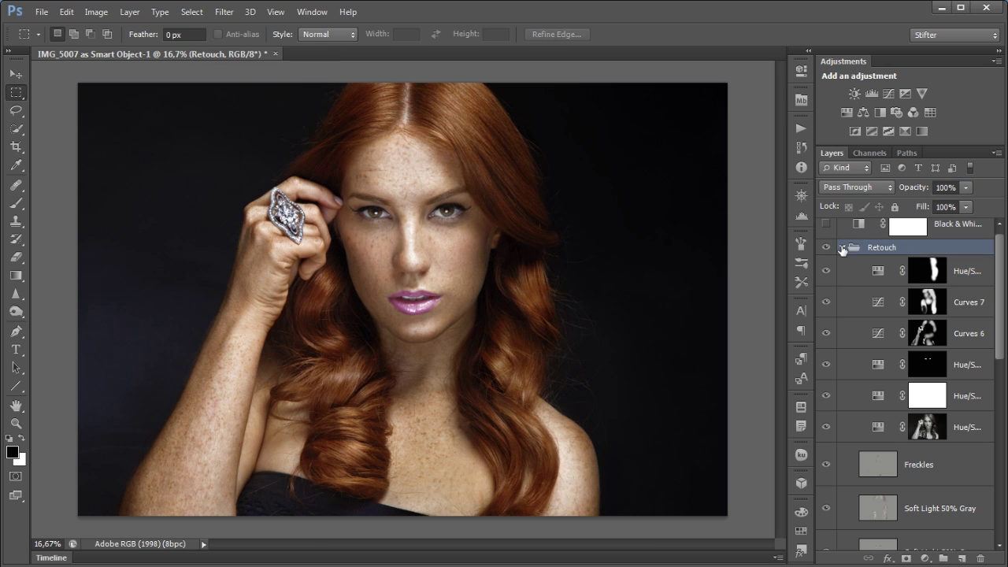
pyautogui.click(842, 248)
pyautogui.click(827, 257)
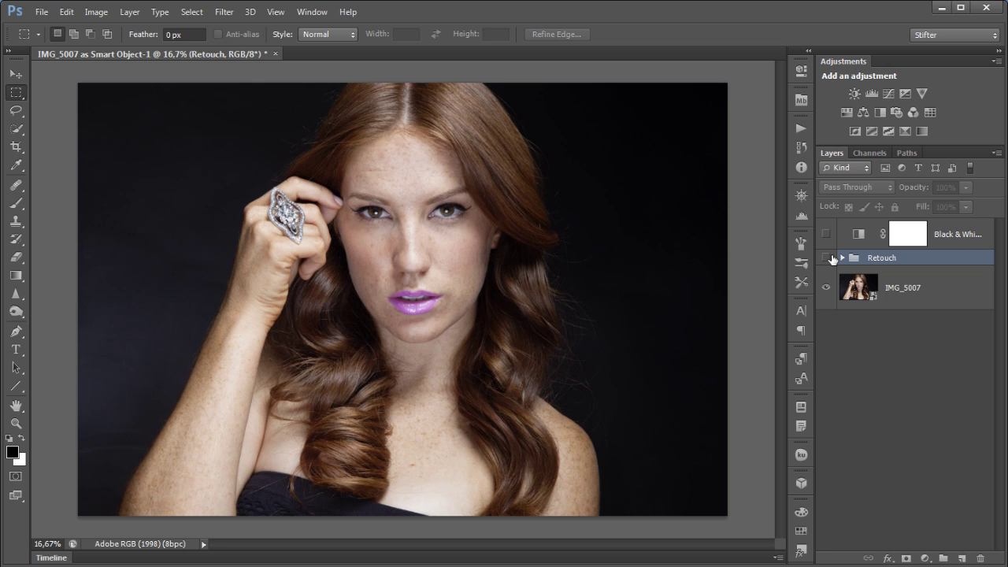
pyautogui.click(832, 259)
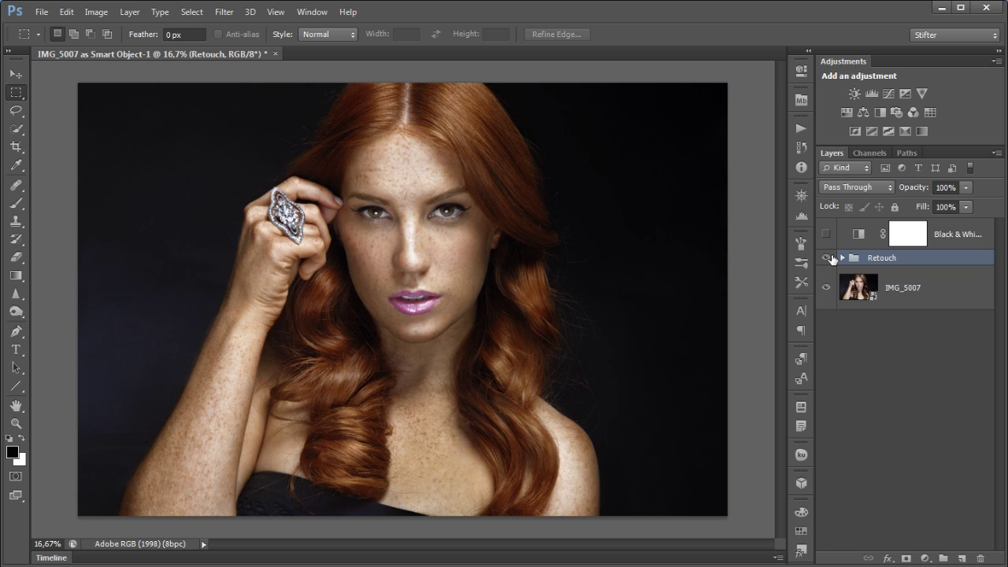
pyautogui.click(827, 259)
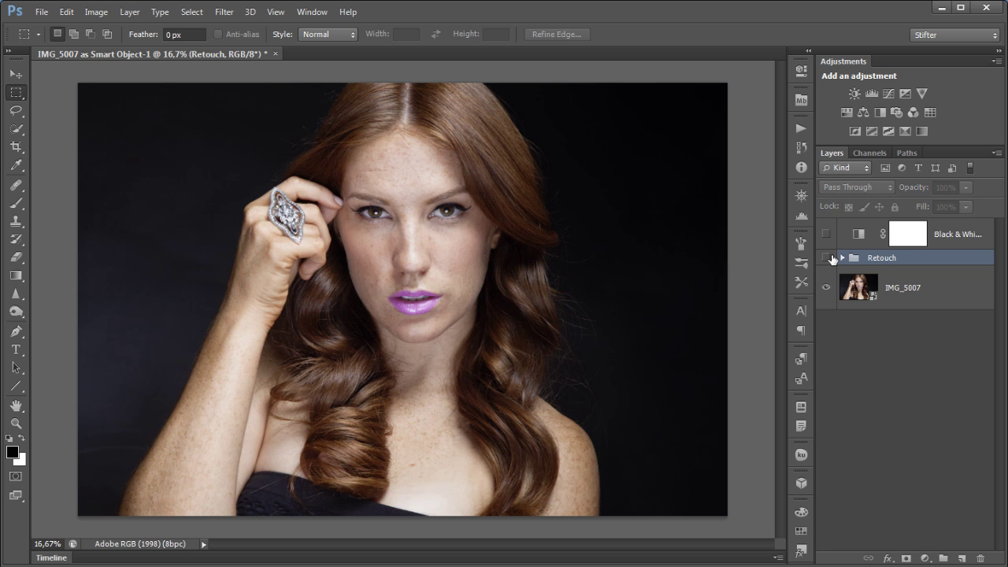
pyautogui.click(827, 257)
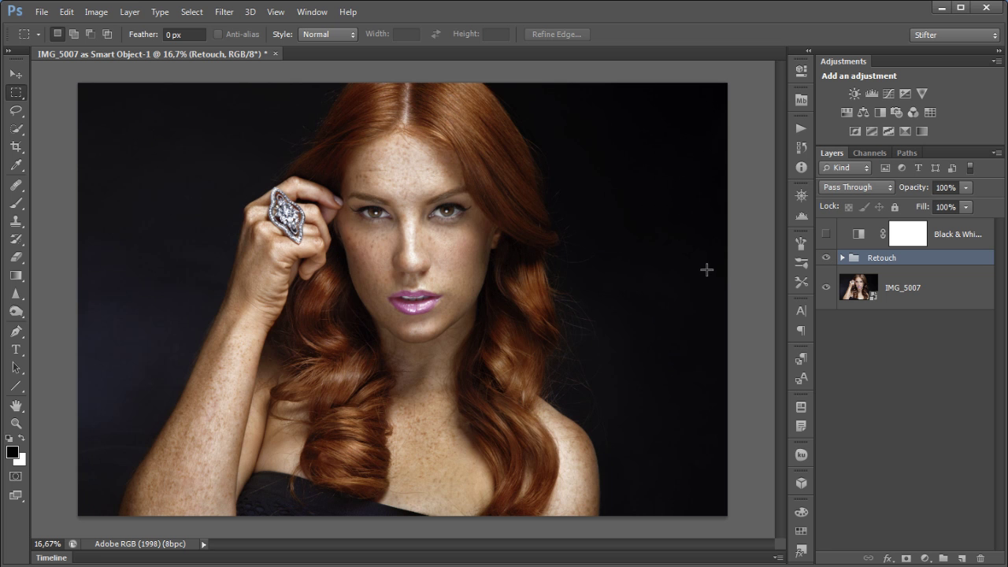